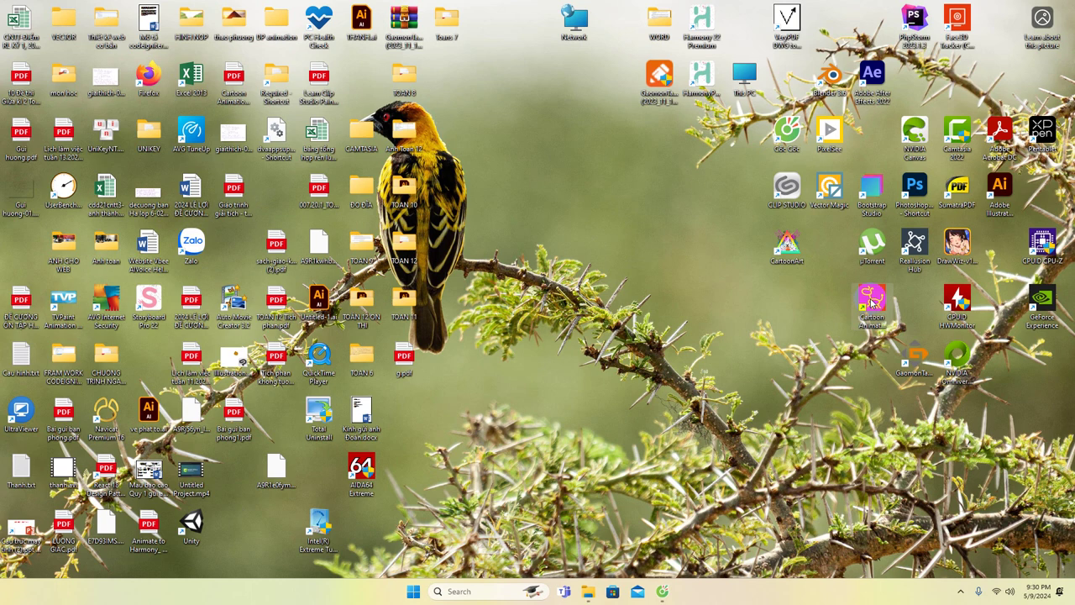
# Launch Cartoon Animator 5 and open the Content Manager on the empty project
pyautogui.click(871, 299)
pyautogui.doubleClick(872, 299)
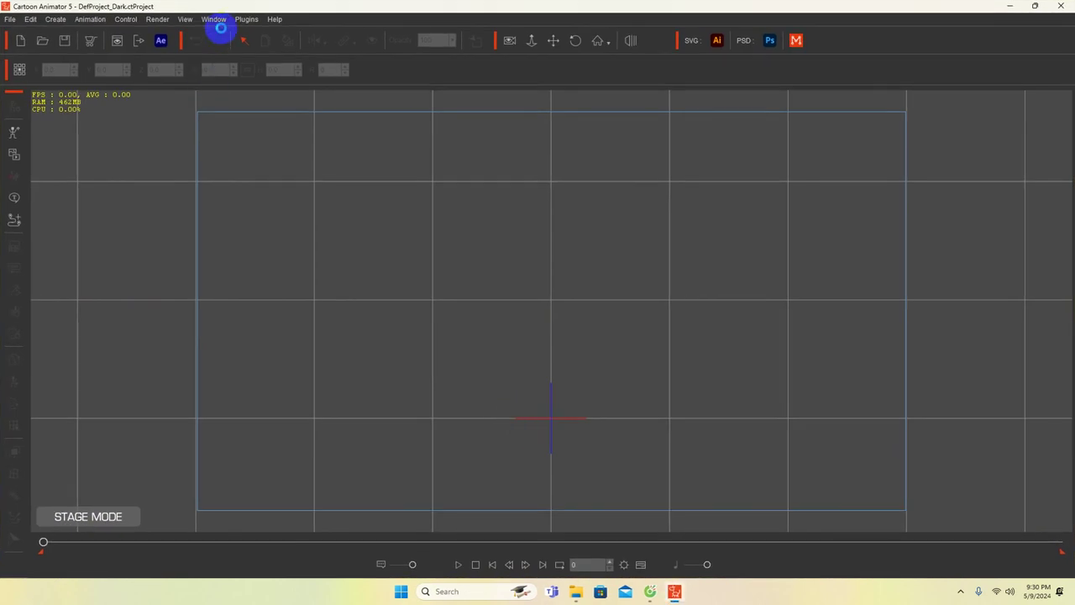
pyautogui.click(215, 19)
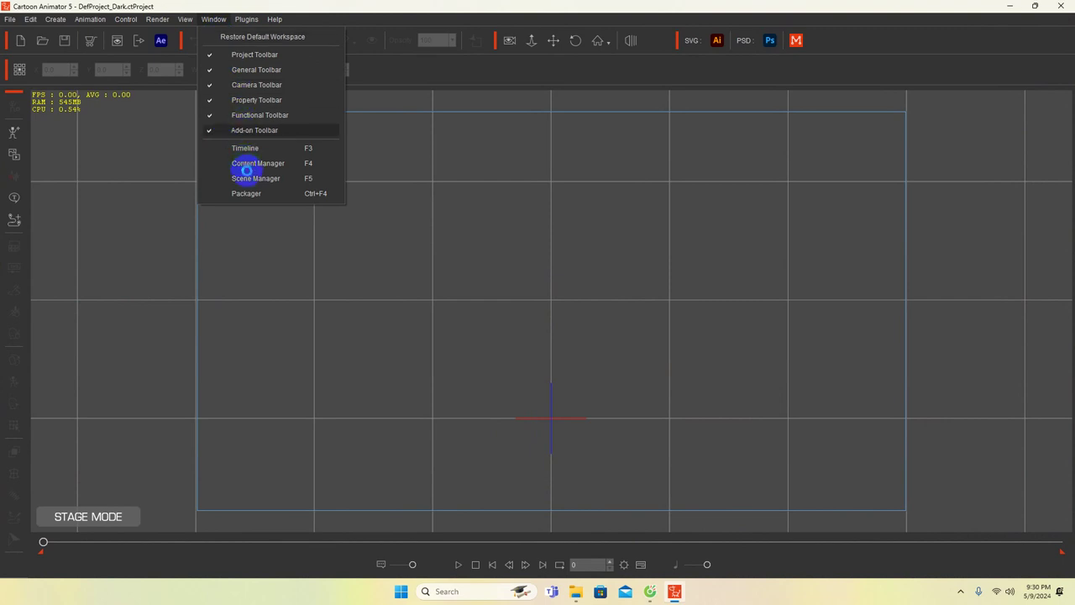
pyautogui.click(255, 164)
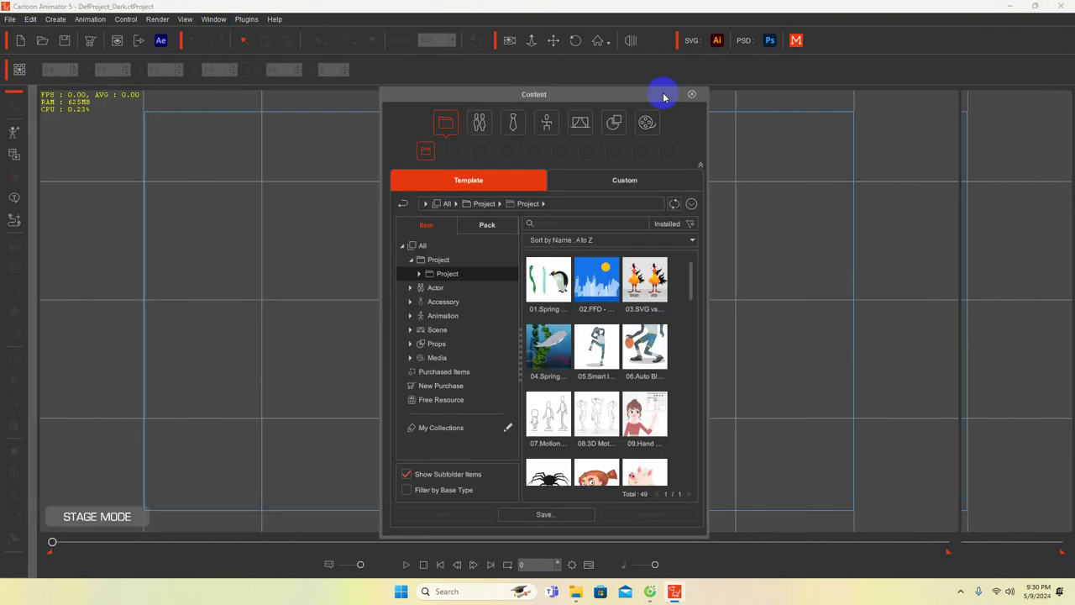
pyautogui.moveTo(660, 91); pyautogui.dragTo(803, 74)
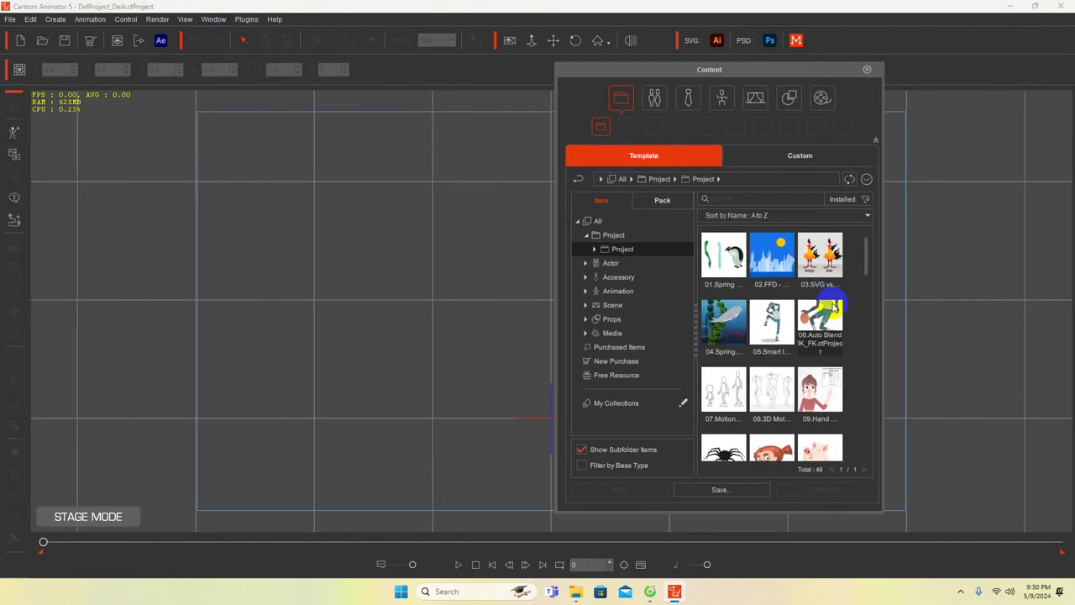
# Add the Ariel3_F actor template to the stage and clear the content library away from the character
pyautogui.click(611, 263)
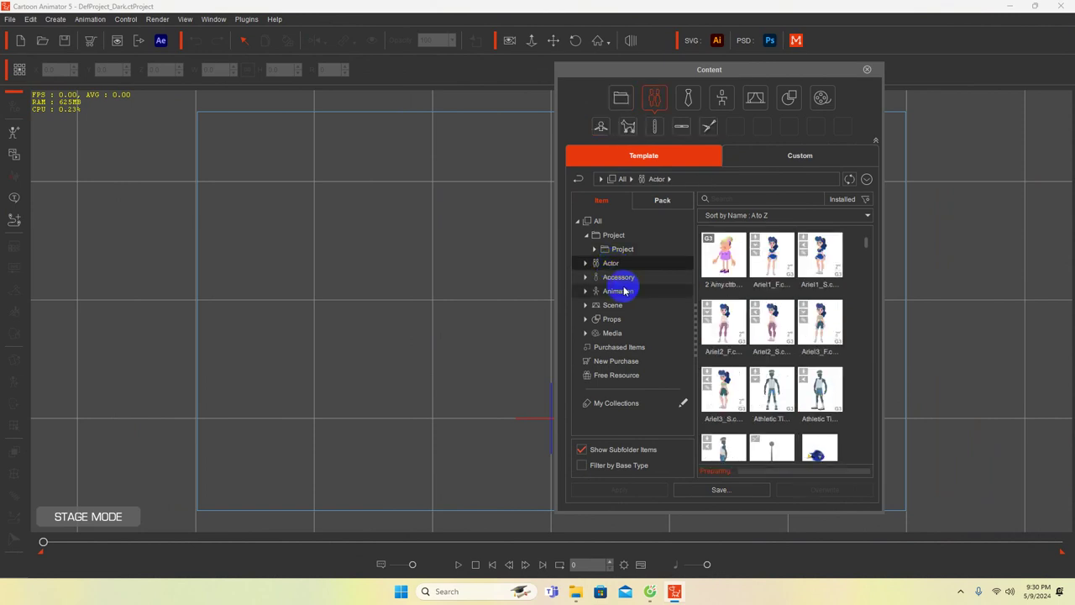
pyautogui.click(775, 343)
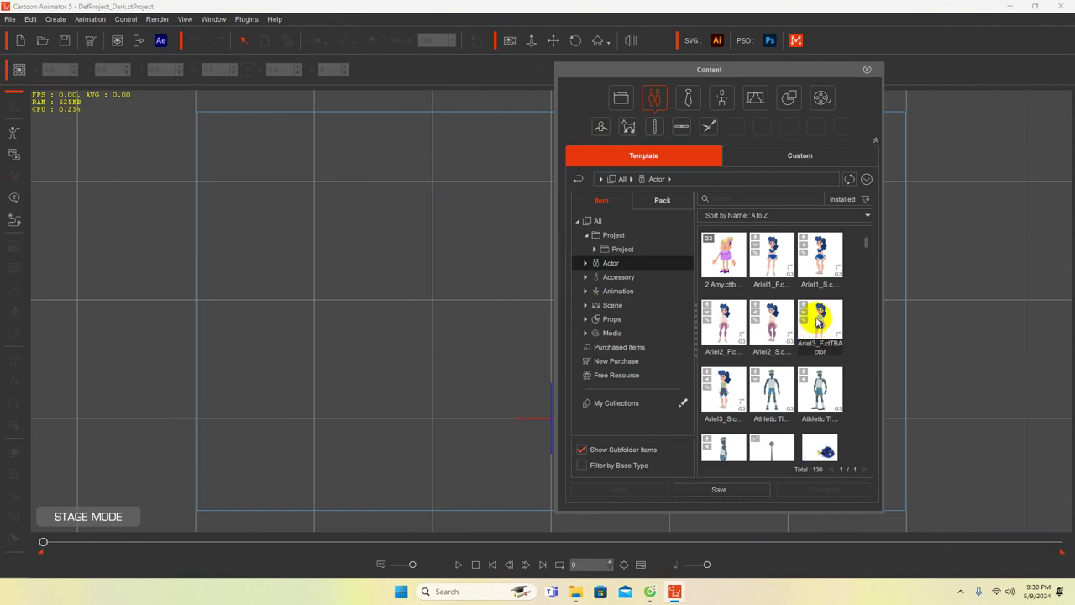
pyautogui.click(817, 323)
pyautogui.doubleClick(818, 322)
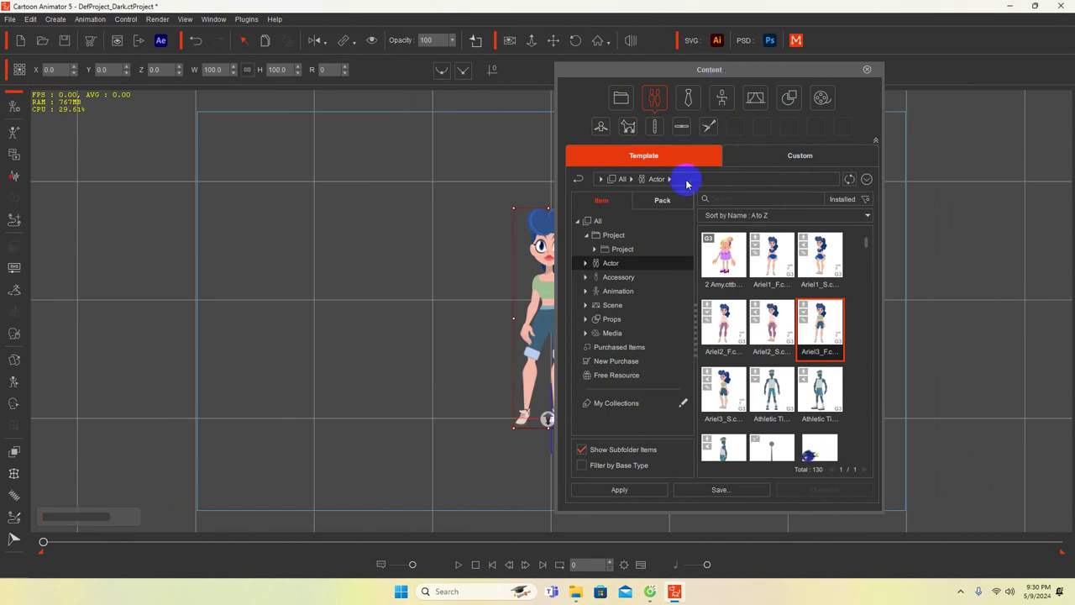
pyautogui.moveTo(727, 71); pyautogui.dragTo(297, 108)
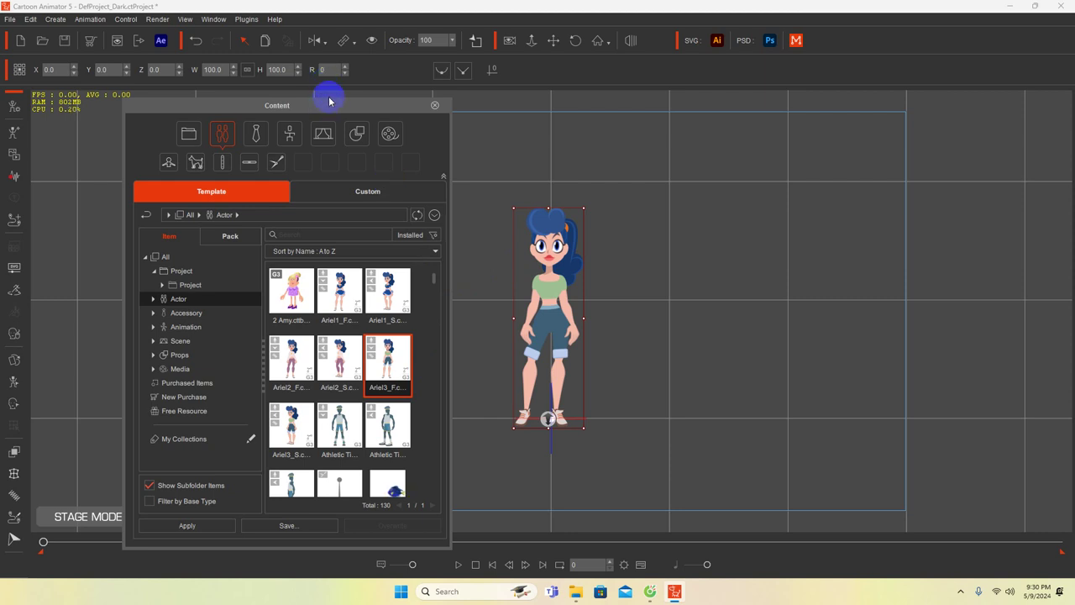
pyautogui.moveTo(329, 99); pyautogui.dragTo(50, 126)
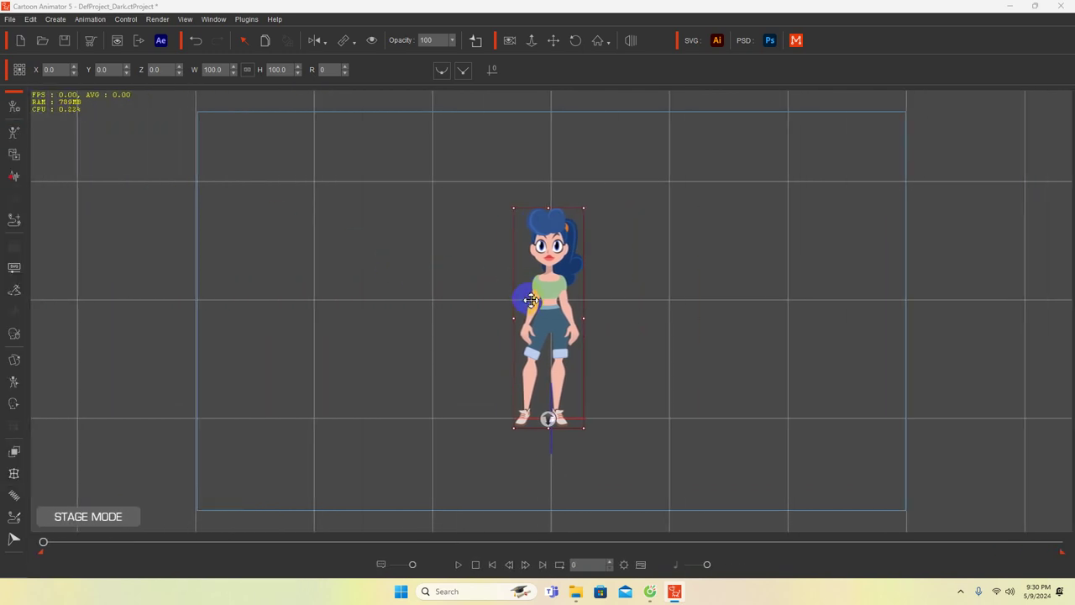
# Examine the Ariel character on the stage at different magnifications, from the full figure to the torso and legs
pyautogui.scroll(5, 535, 312)
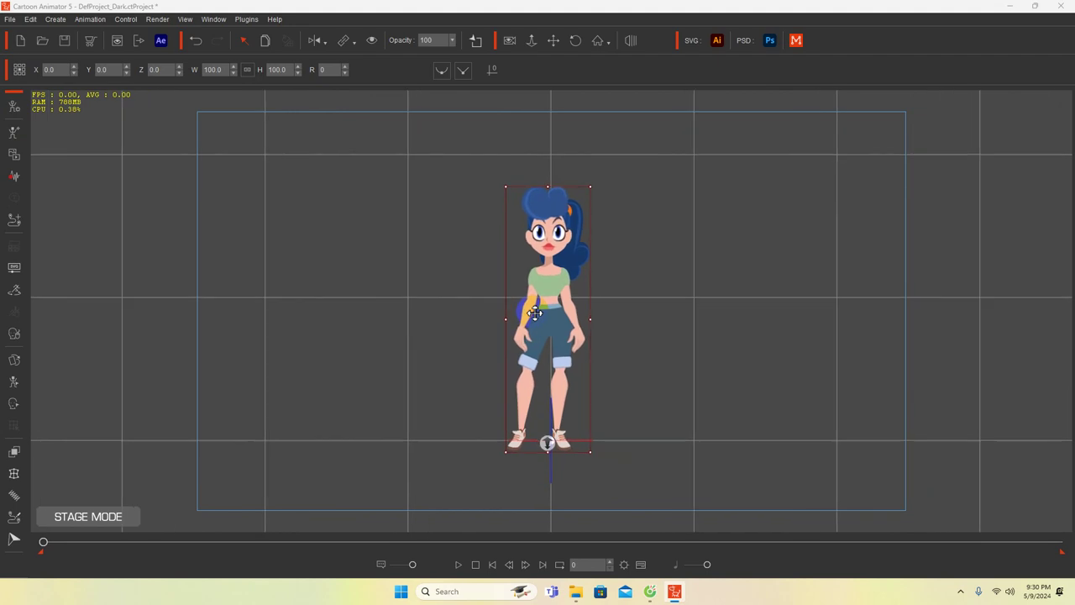
pyautogui.scroll(1, 535, 312)
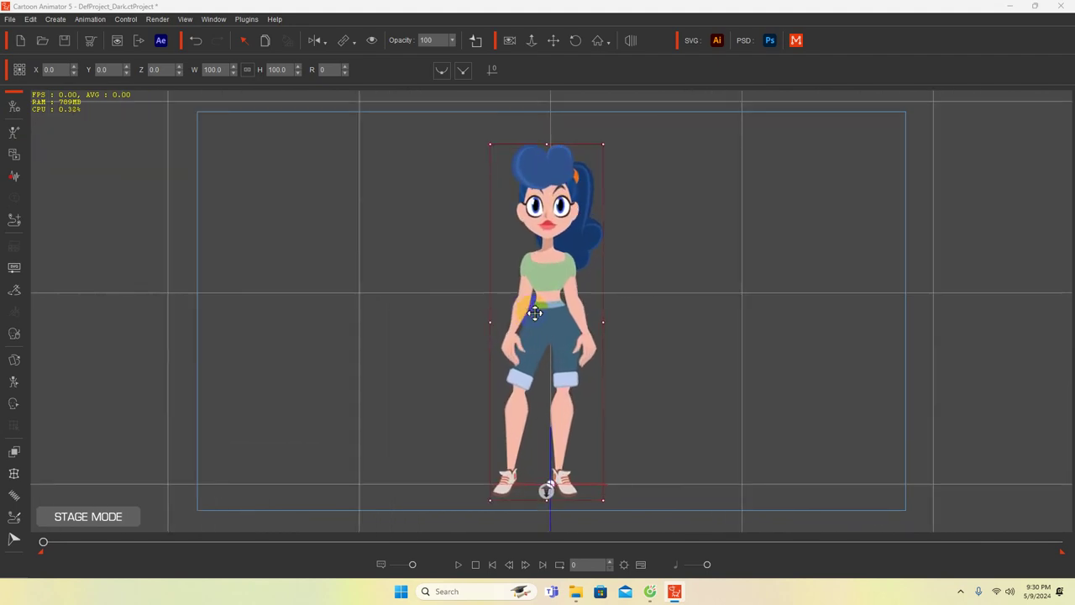
pyautogui.scroll(2, 535, 312)
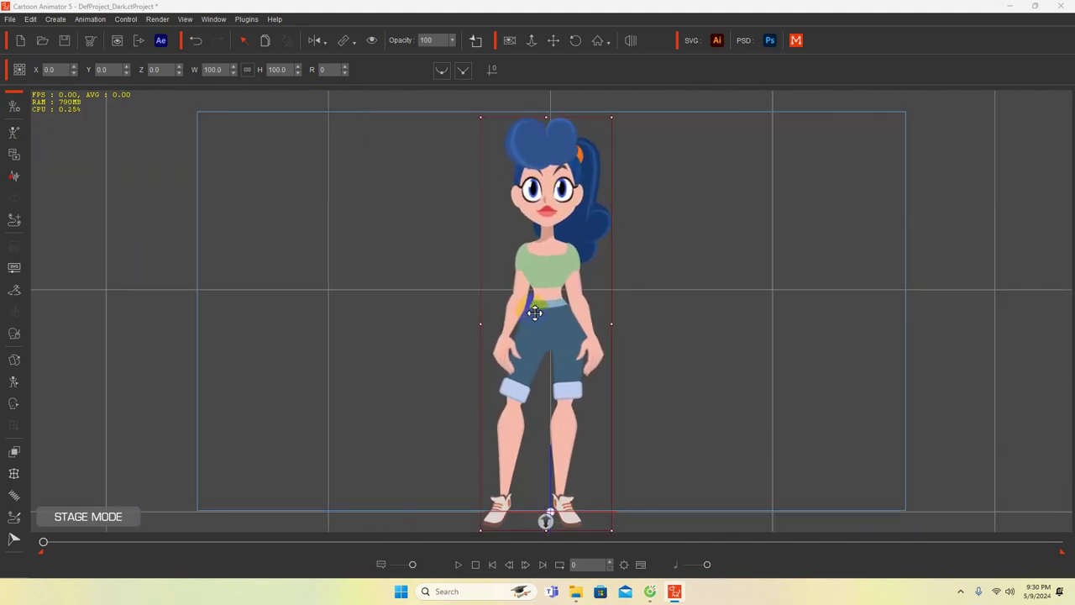
pyautogui.scroll(2, 535, 313)
pyautogui.scroll(-3, 535, 312)
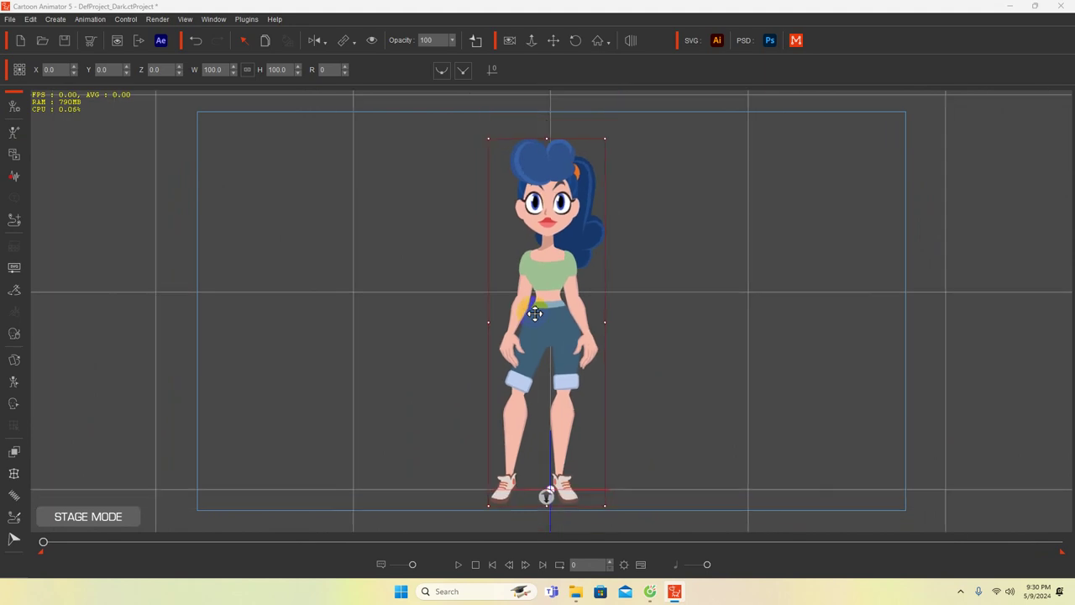
pyautogui.scroll(3, 535, 312)
pyautogui.scroll(10, 535, 313)
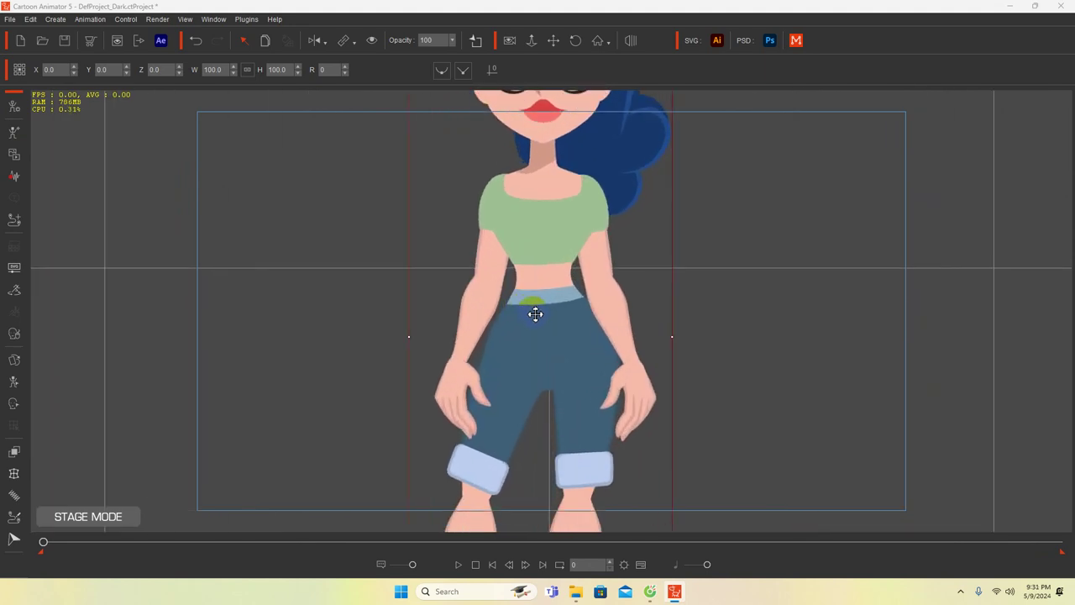
pyautogui.scroll(-10, 535, 313)
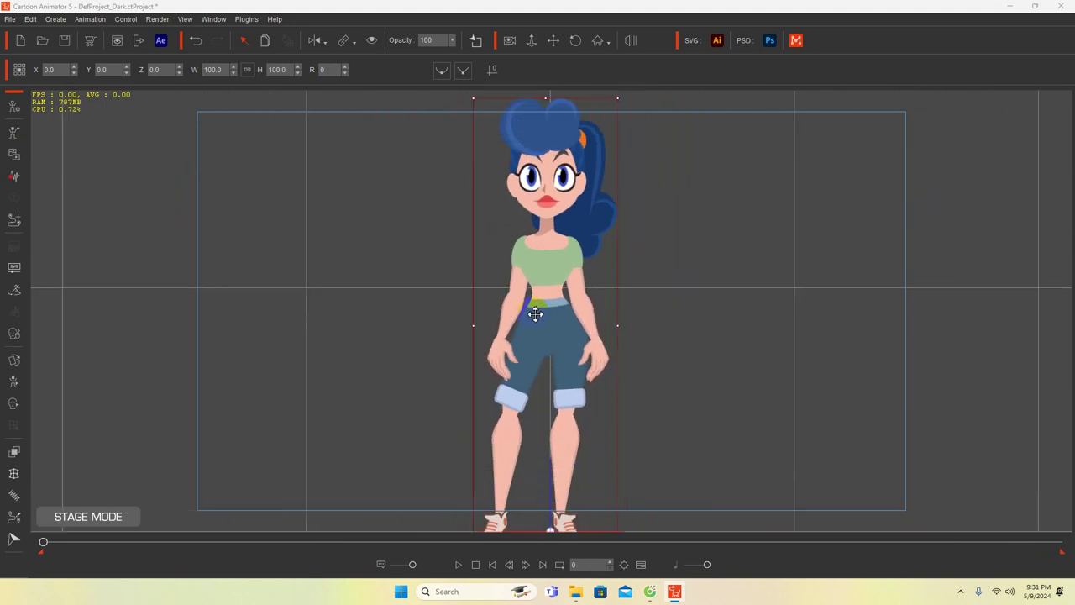
pyautogui.scroll(2, 511, 306)
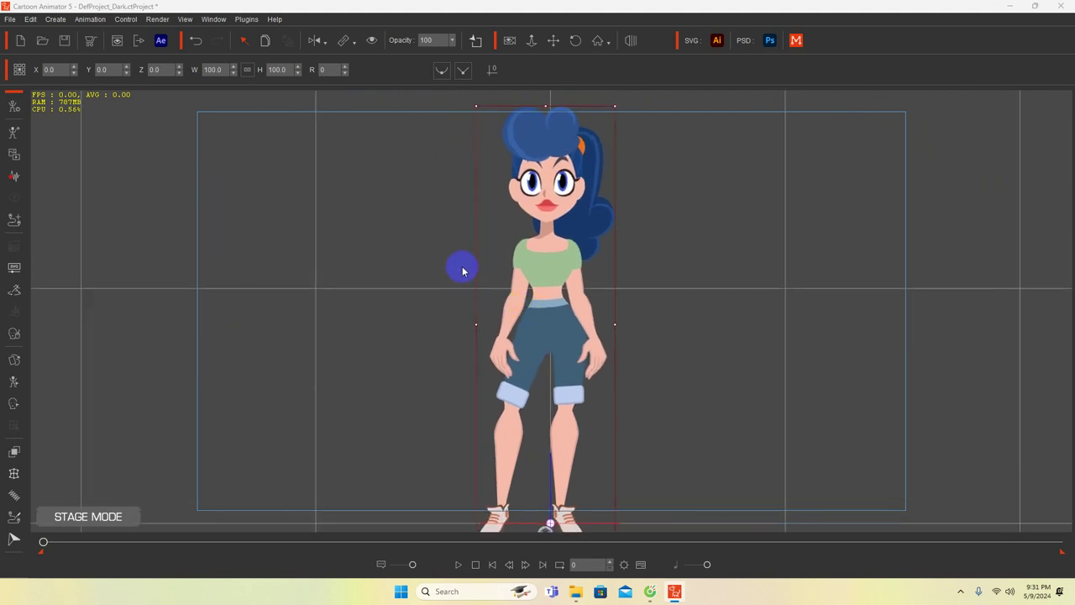
pyautogui.moveTo(431, 259); pyautogui.dragTo(688, 211)
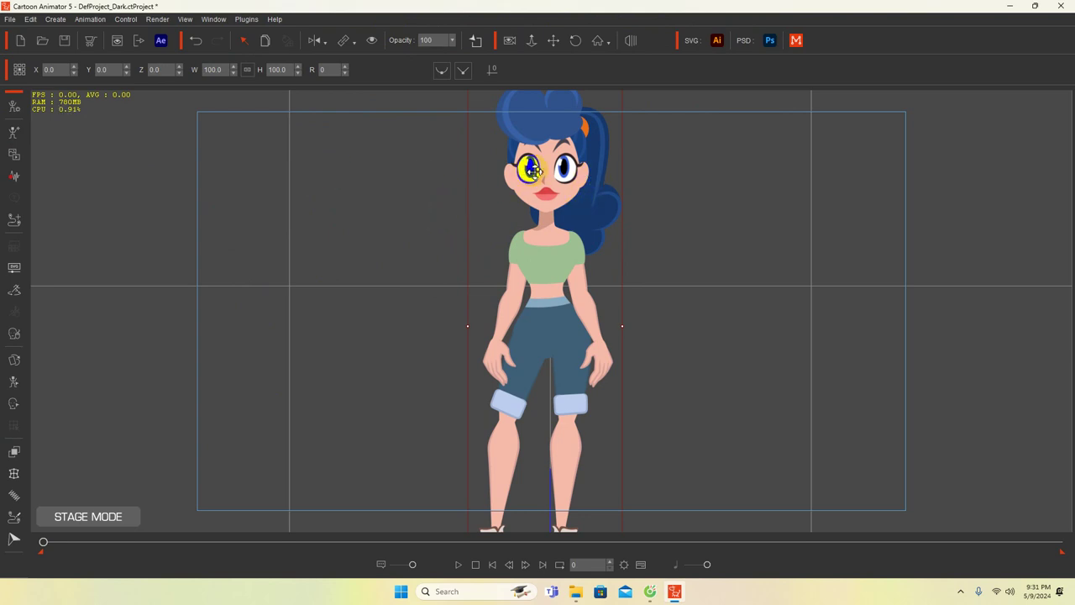
# Open the character in Composer mode and scale down its back ponytail with Transform Part
pyautogui.click(13, 109)
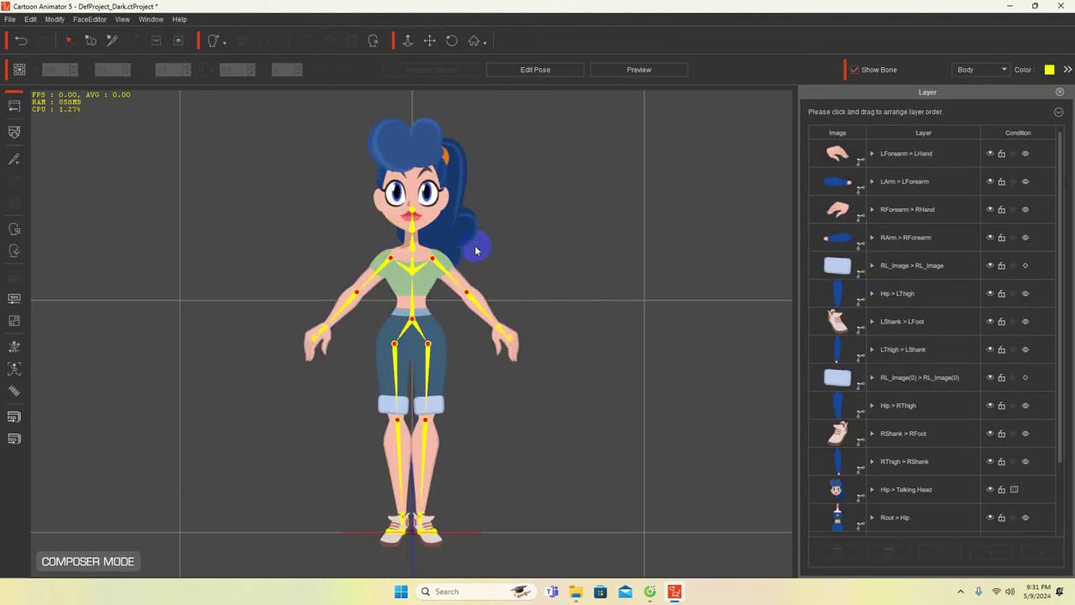
pyautogui.scroll(1, 217, 218)
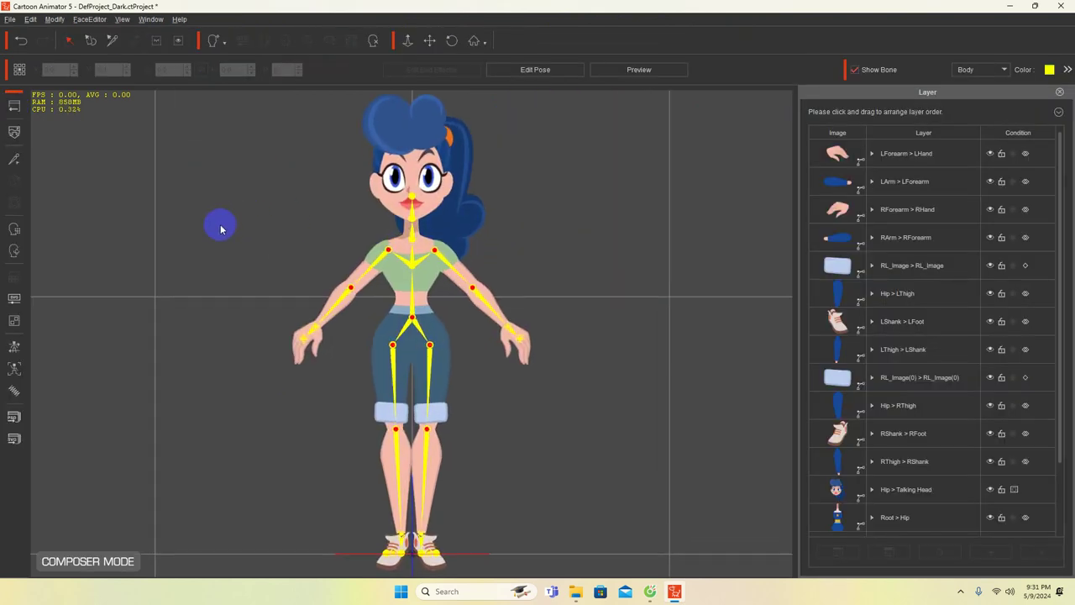
pyautogui.scroll(2, 229, 220)
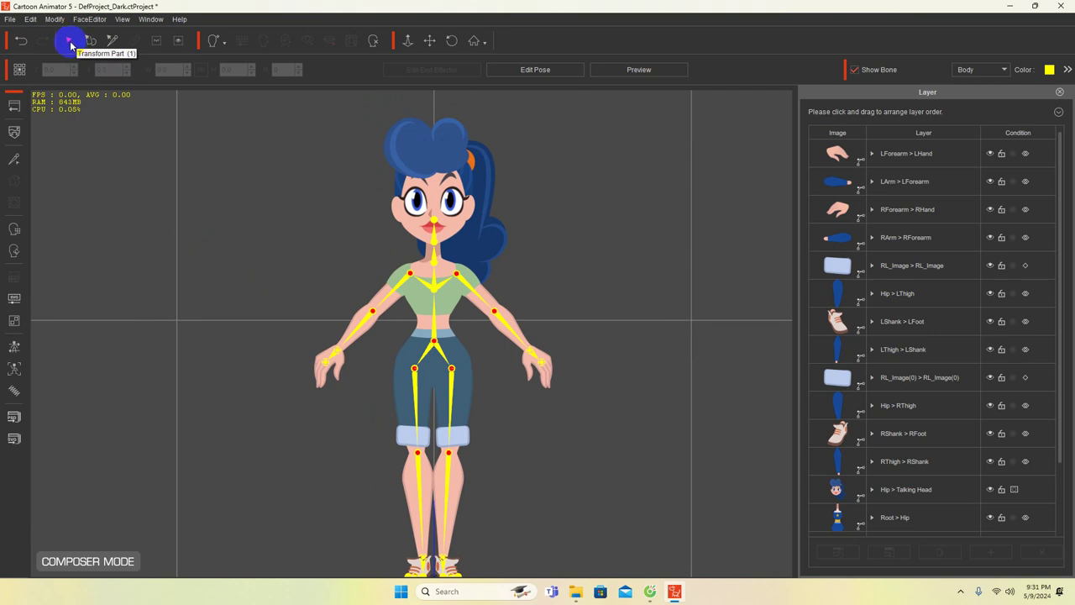
pyautogui.click(69, 42)
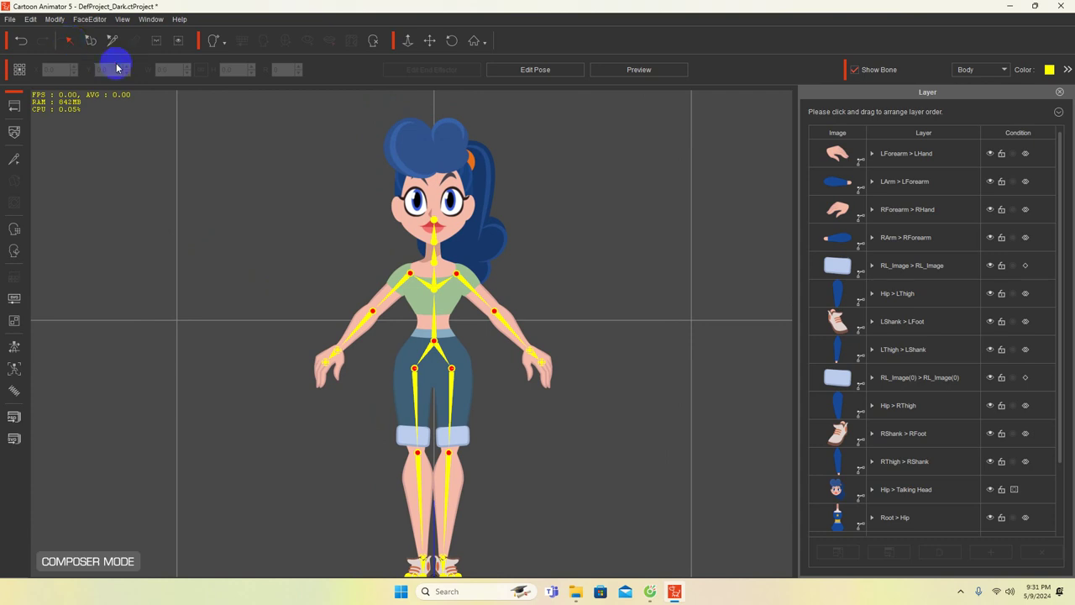
pyautogui.click(491, 247)
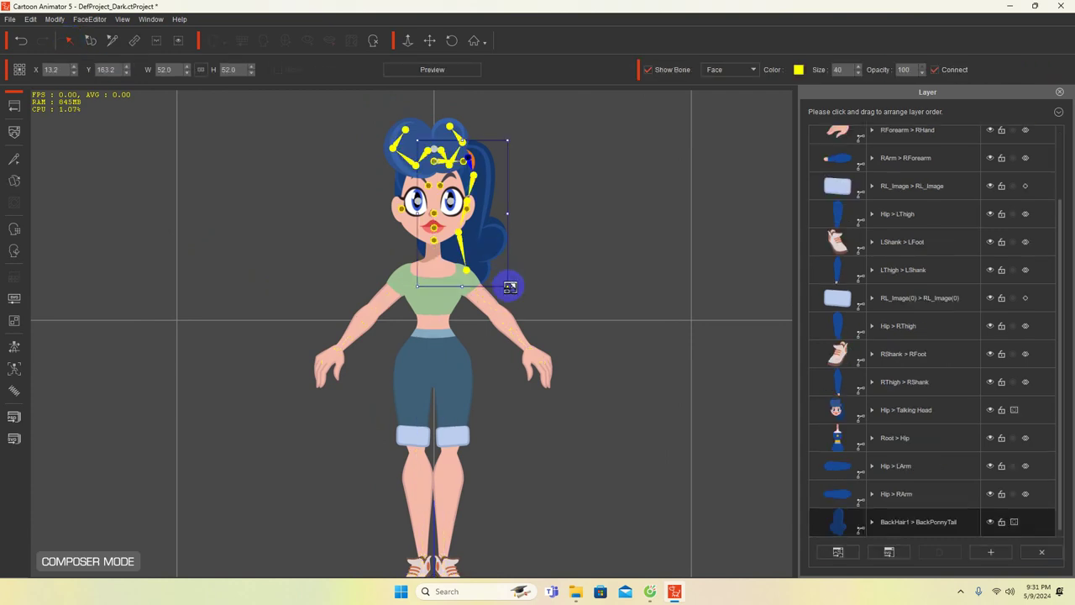
pyautogui.moveTo(510, 288); pyautogui.dragTo(501, 246)
# Scale the CurlyBang hair part down to 36.7 in width and height and deselect it
pyautogui.click(414, 141)
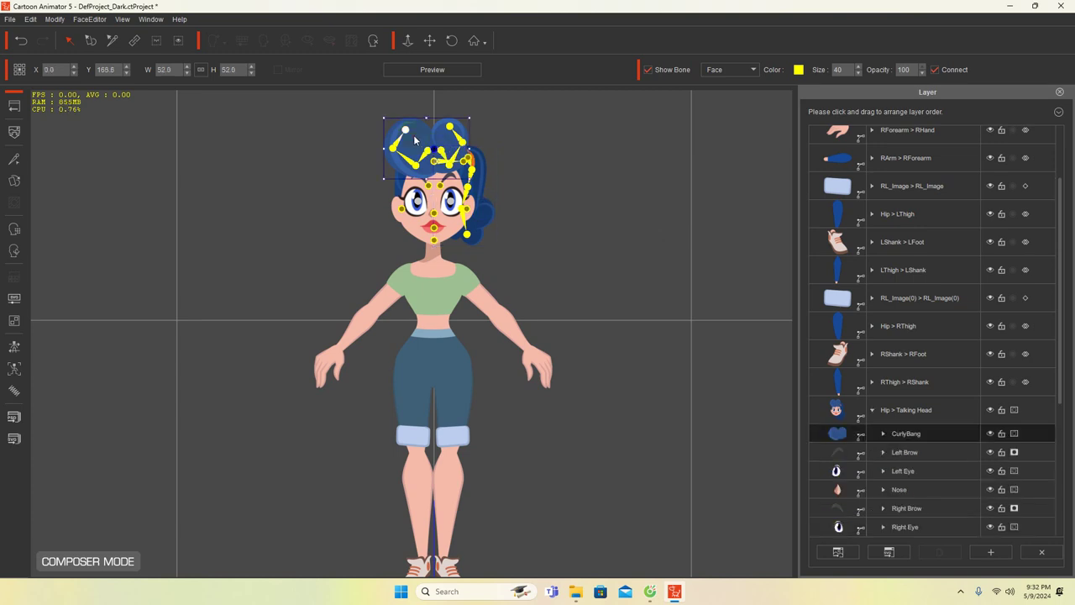
pyautogui.moveTo(383, 120); pyautogui.dragTo(399, 130)
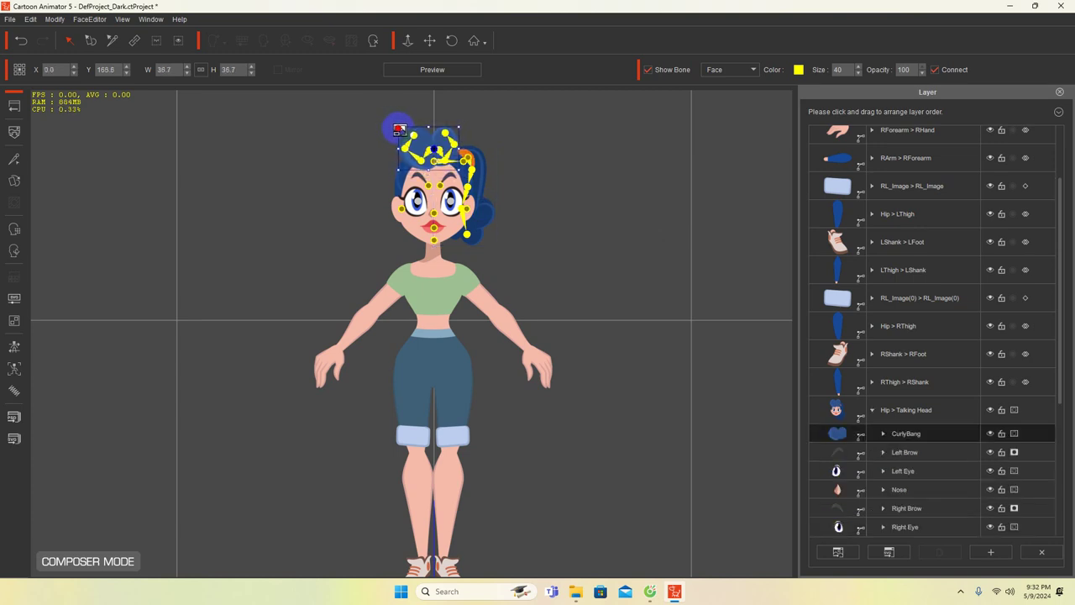
pyautogui.click(90, 42)
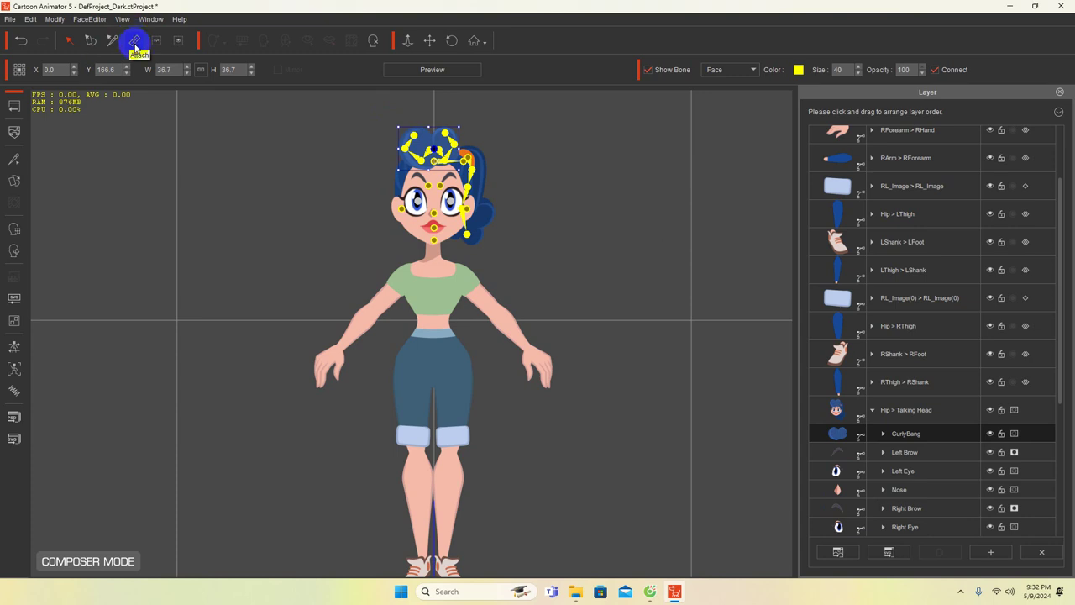
pyautogui.click(209, 297)
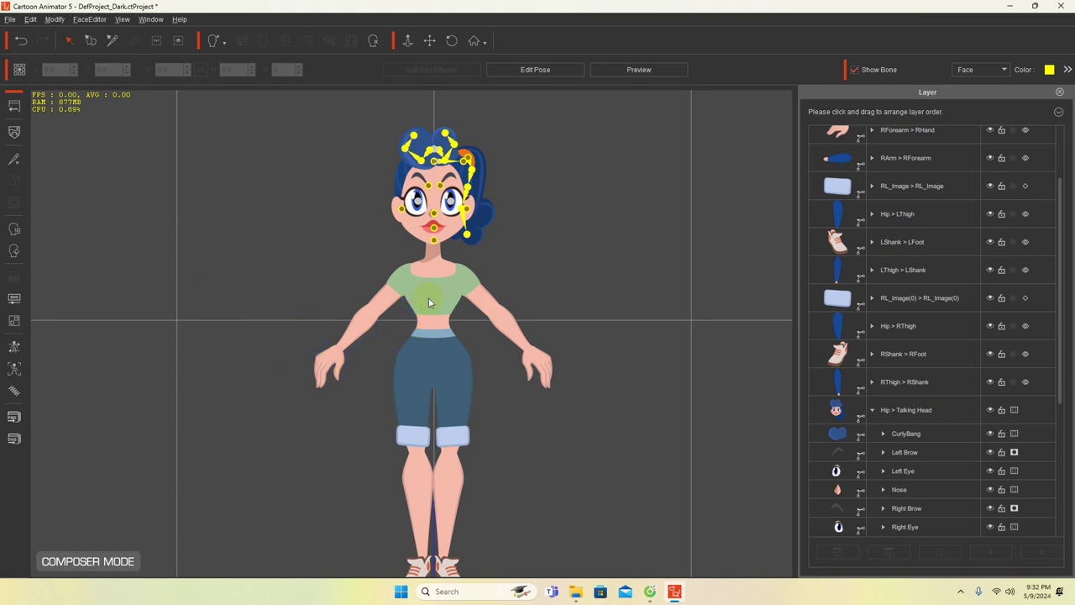
# Select the character's torso, then switch the selection to the Talking Head part
pyautogui.scroll(3, 429, 302)
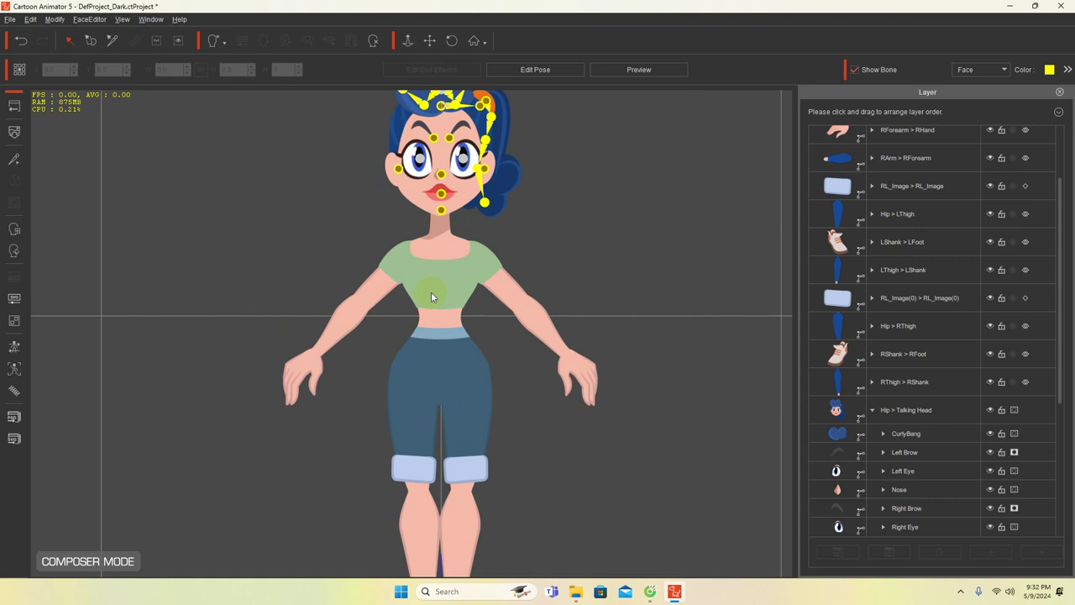
pyautogui.click(432, 294)
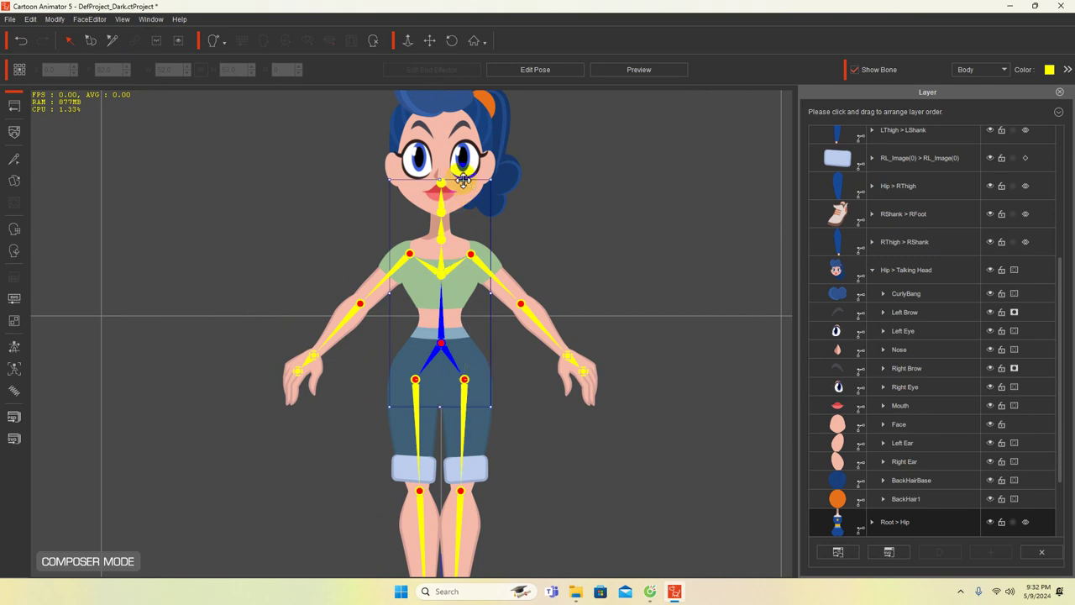
pyautogui.click(442, 157)
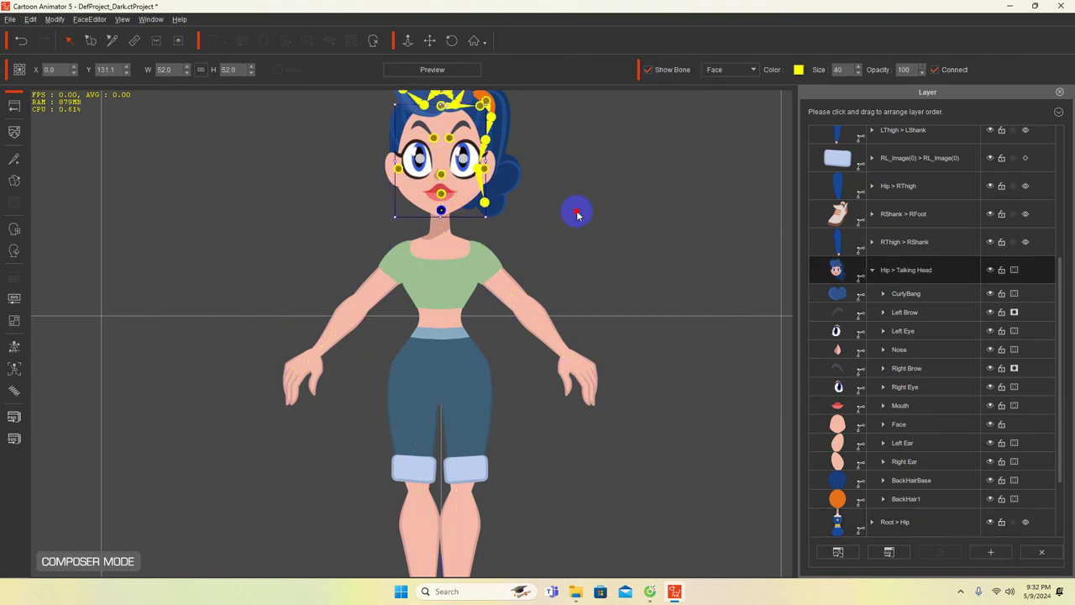
pyautogui.moveTo(576, 211); pyautogui.dragTo(583, 279)
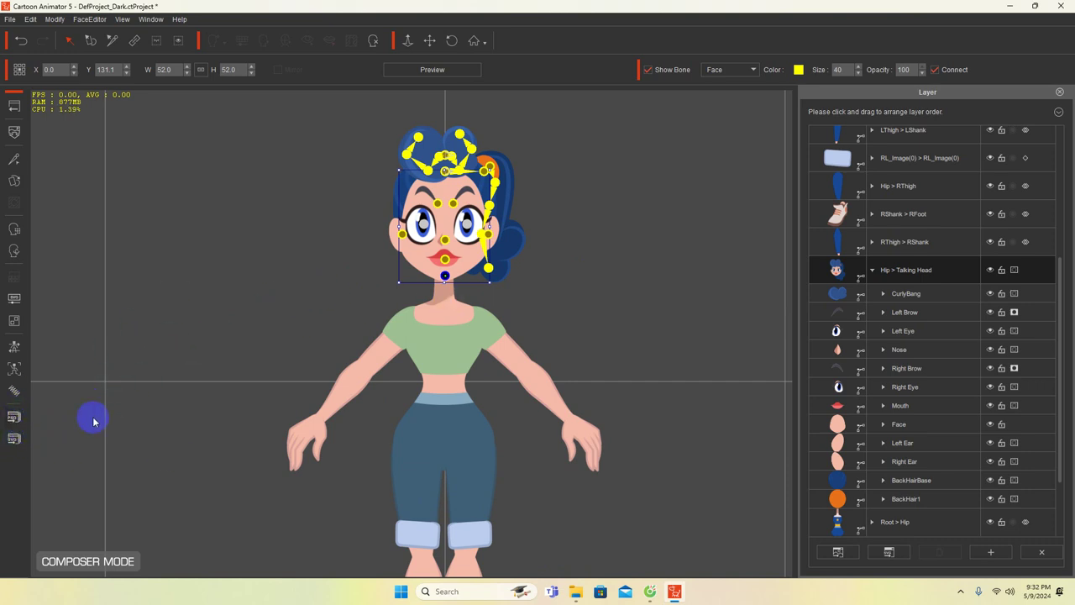
# Open the whole character's SVG in Adobe Illustrator and show its layer list beside the head
pyautogui.click(14, 439)
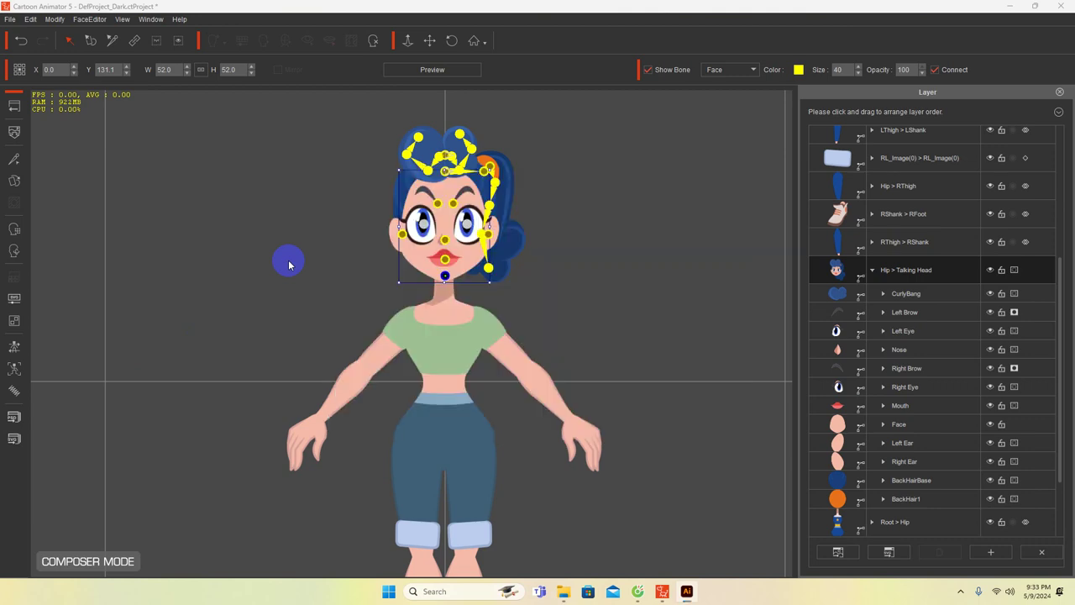
pyautogui.press('Tab')
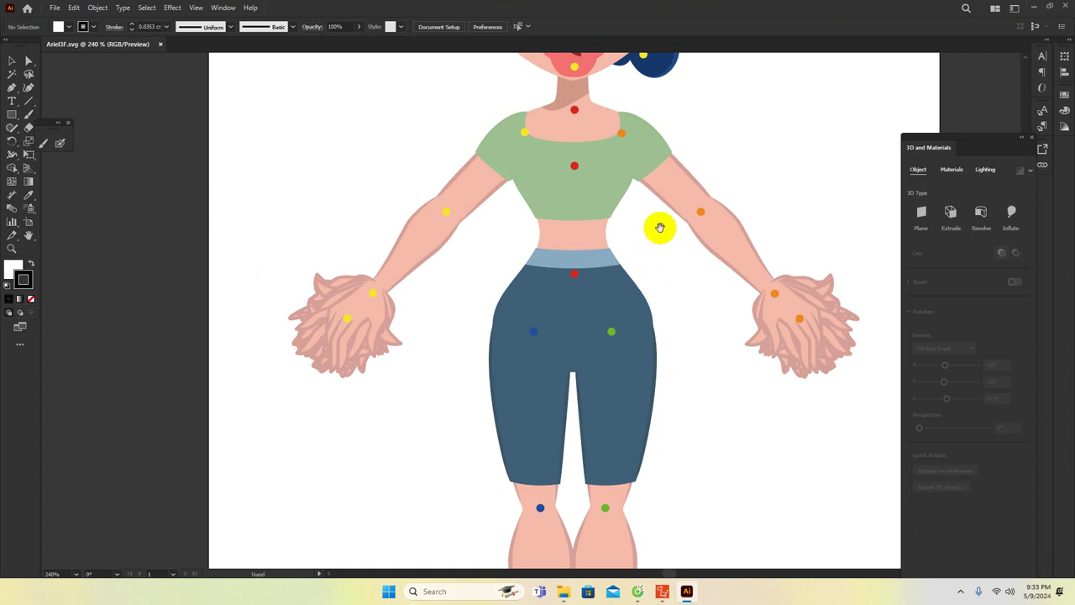
pyautogui.moveTo(660, 228); pyautogui.dragTo(612, 336)
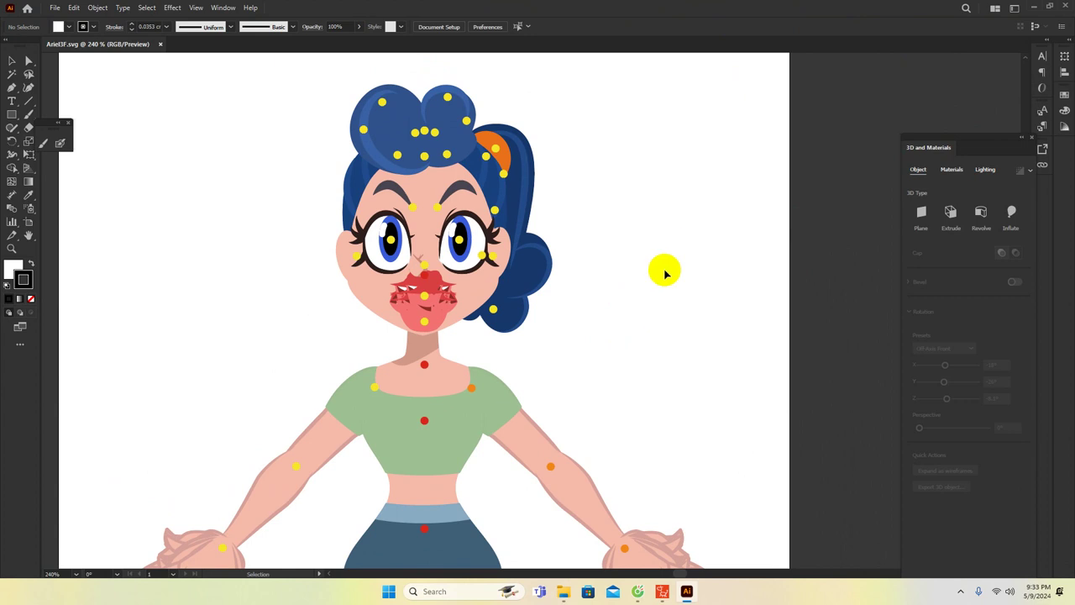
pyautogui.press('F7')
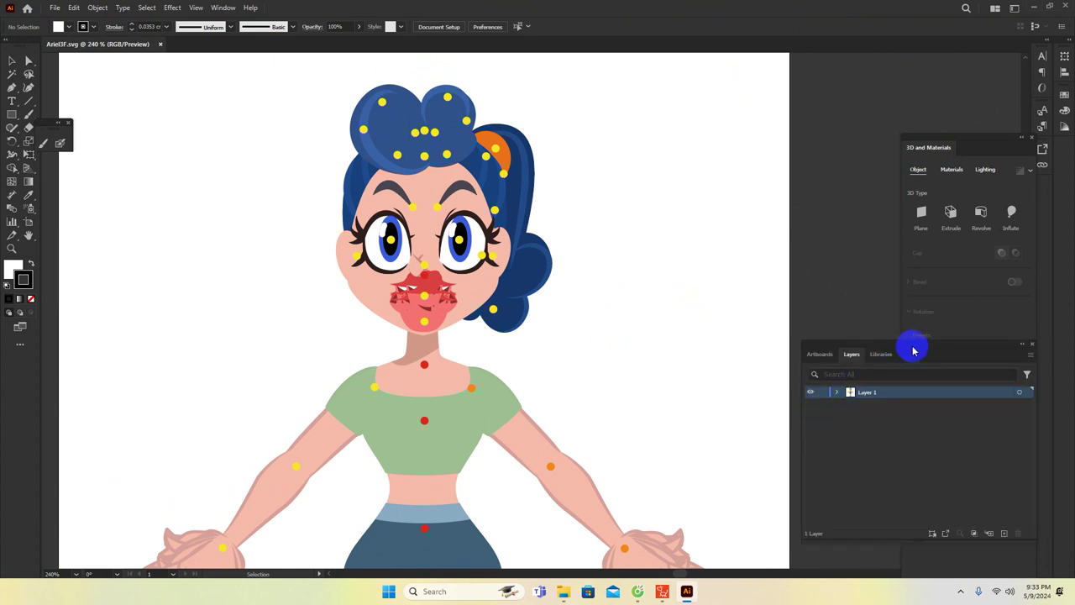
pyautogui.moveTo(913, 348); pyautogui.dragTo(720, 198)
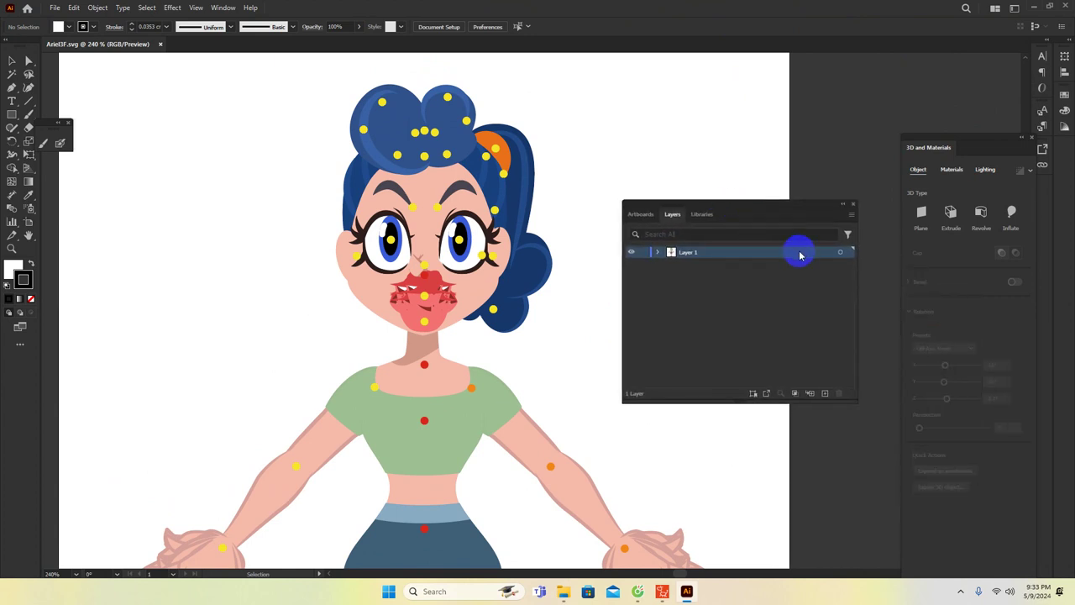
# Set the layer list's row size to a custom 100 pixels for larger thumbnails
pyautogui.click(849, 216)
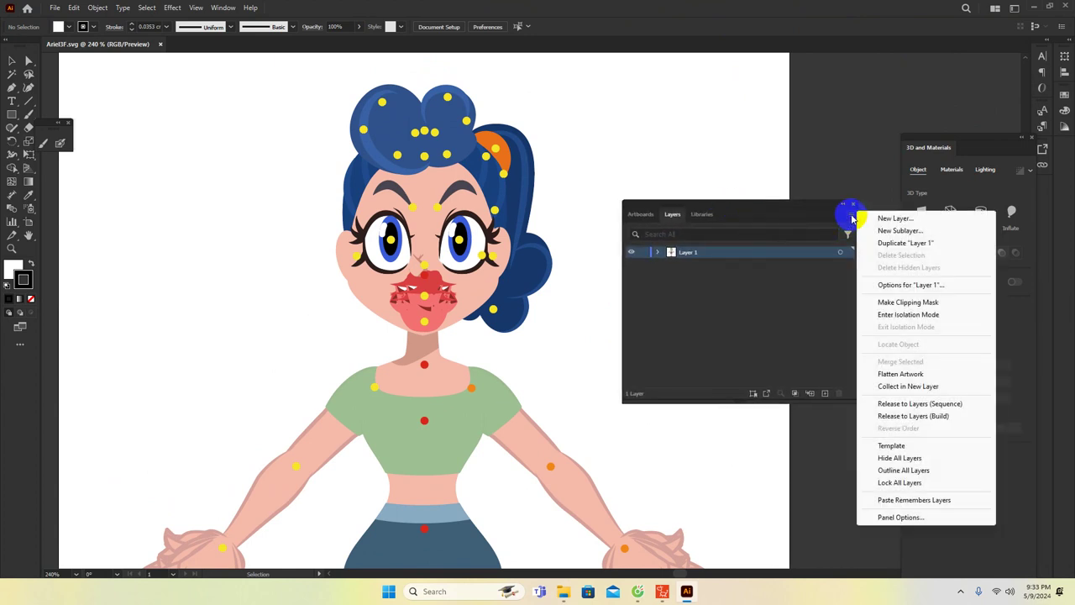
pyautogui.click(887, 518)
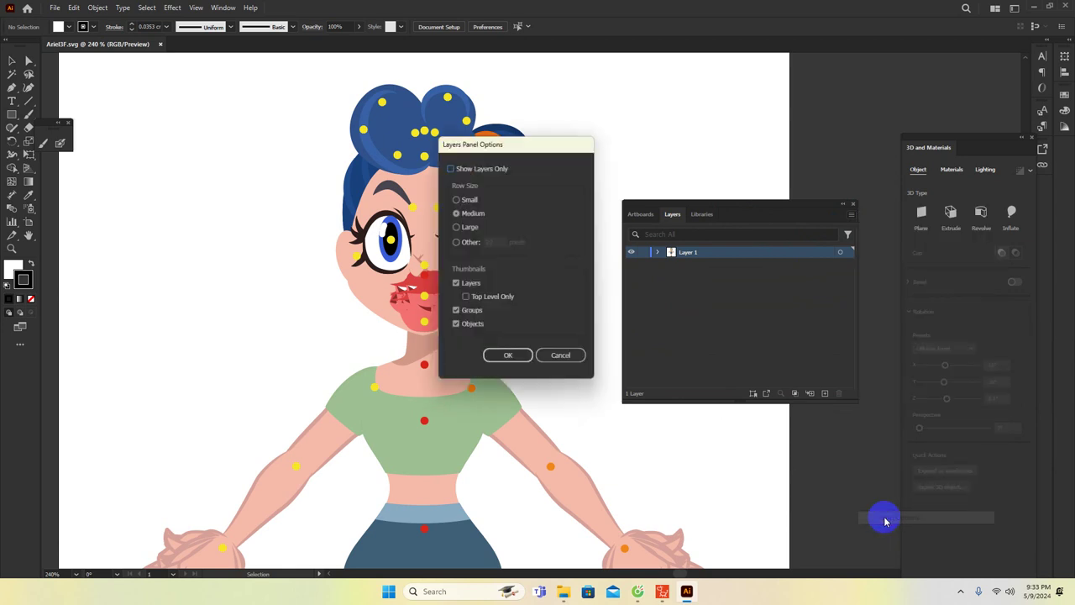
pyautogui.click(456, 243)
pyautogui.click(486, 242)
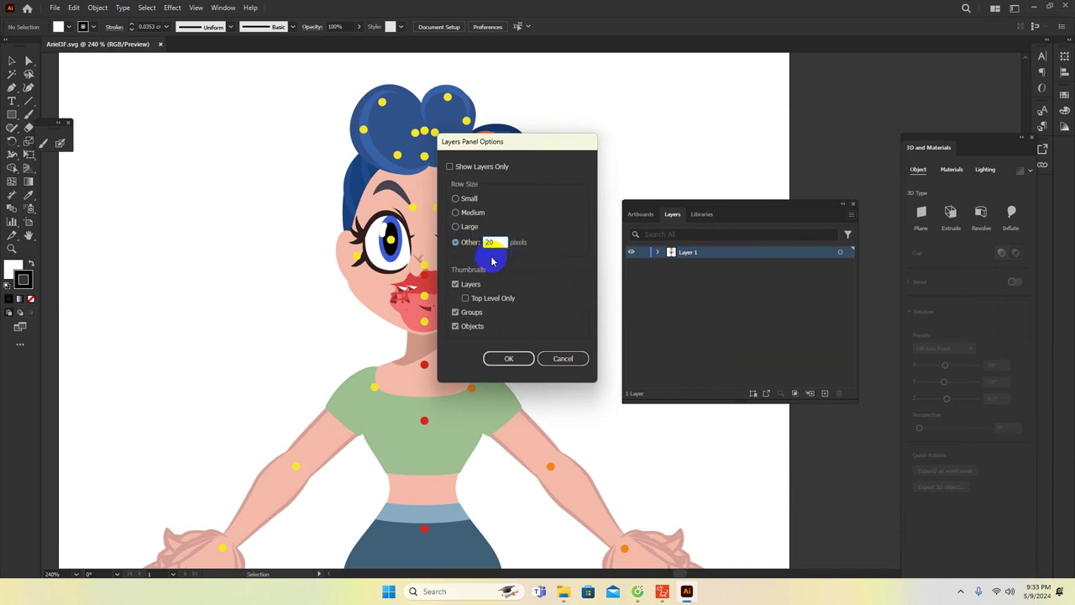
pyautogui.write('100')
pyautogui.click(508, 358)
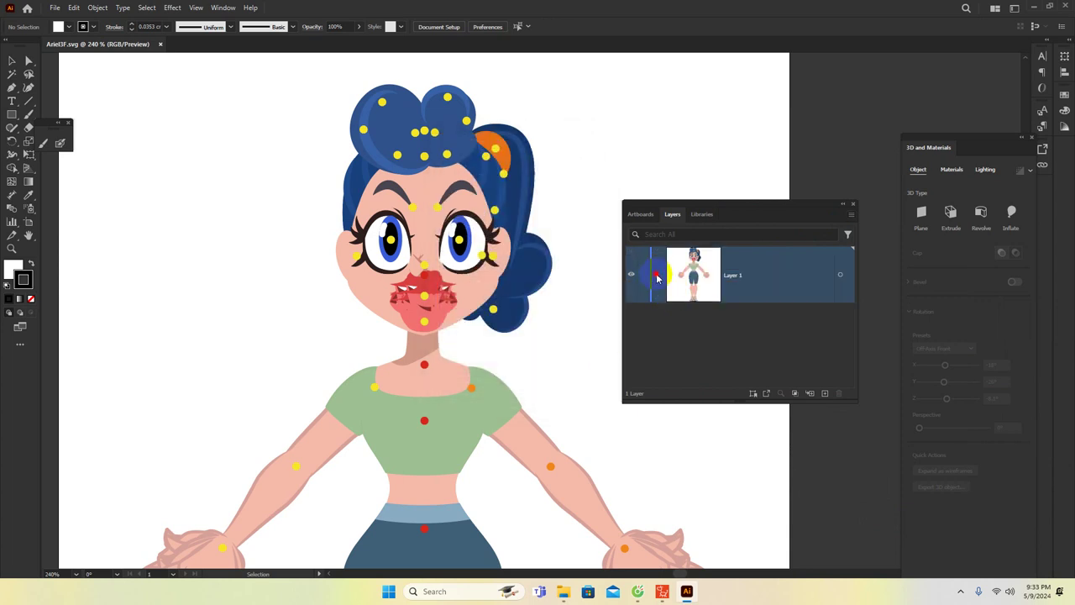
# Expand Layer 1 to review its bone and image sublayers, and check the character in Cartoon Animator before returning to Illustrator
pyautogui.click(657, 276)
pyautogui.scroll(-3, 696, 340)
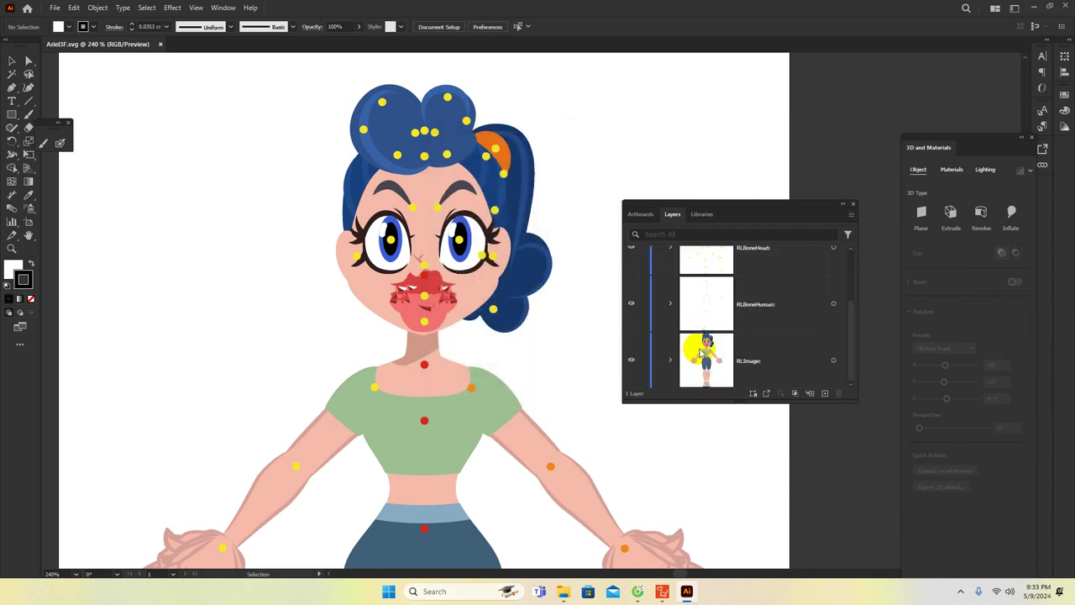
pyautogui.scroll(3, 702, 353)
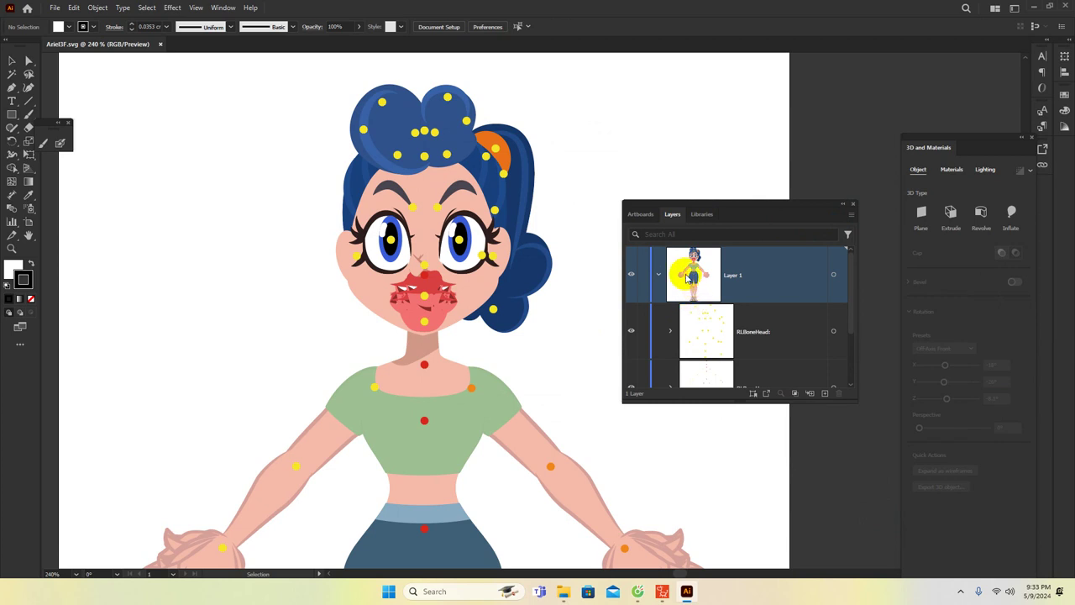
pyautogui.scroll(-3, 682, 329)
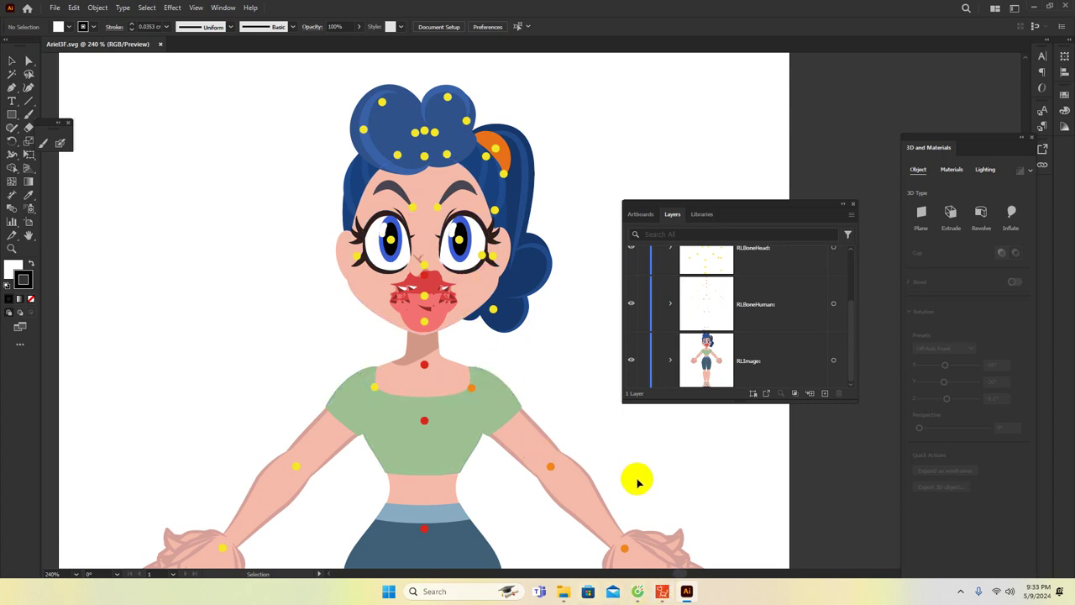
pyautogui.click(662, 592)
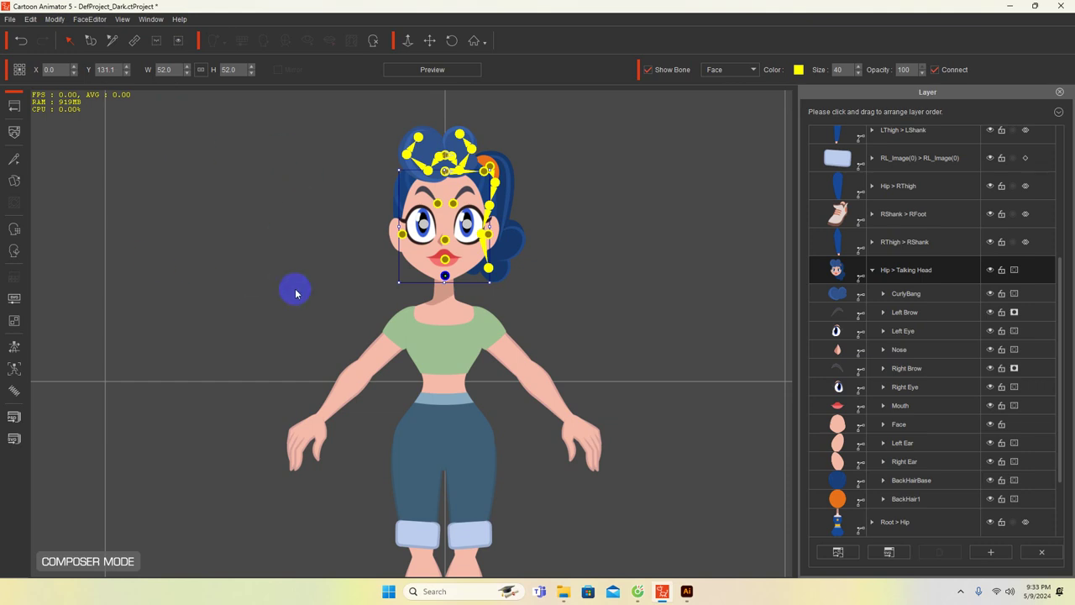
pyautogui.click(687, 592)
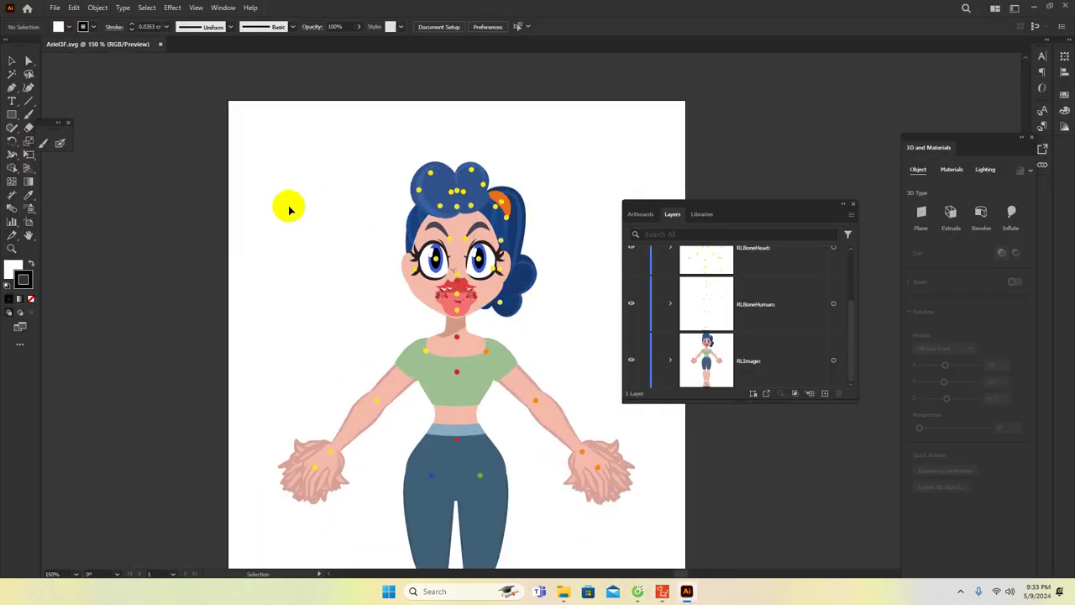
# Create a new blank document from the Web presets
pyautogui.click(55, 9)
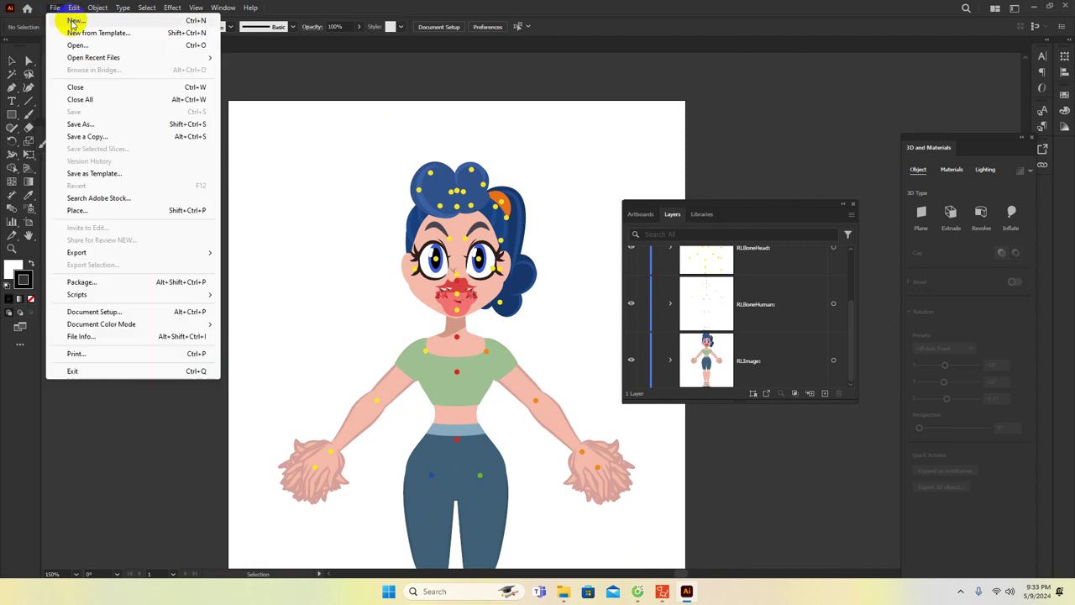
pyautogui.click(74, 20)
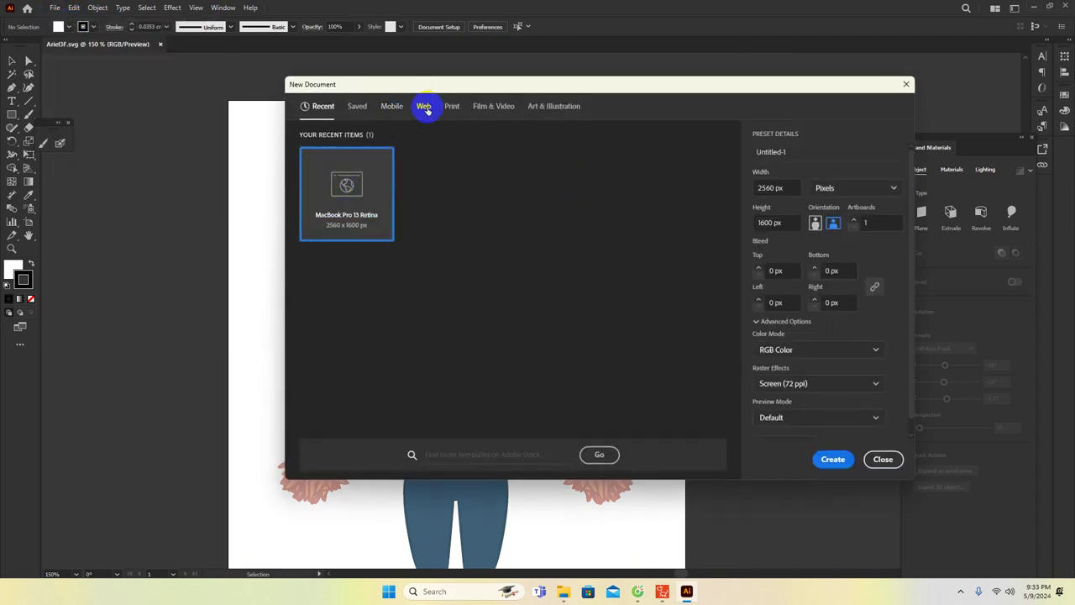
pyautogui.click(425, 108)
pyautogui.click(832, 460)
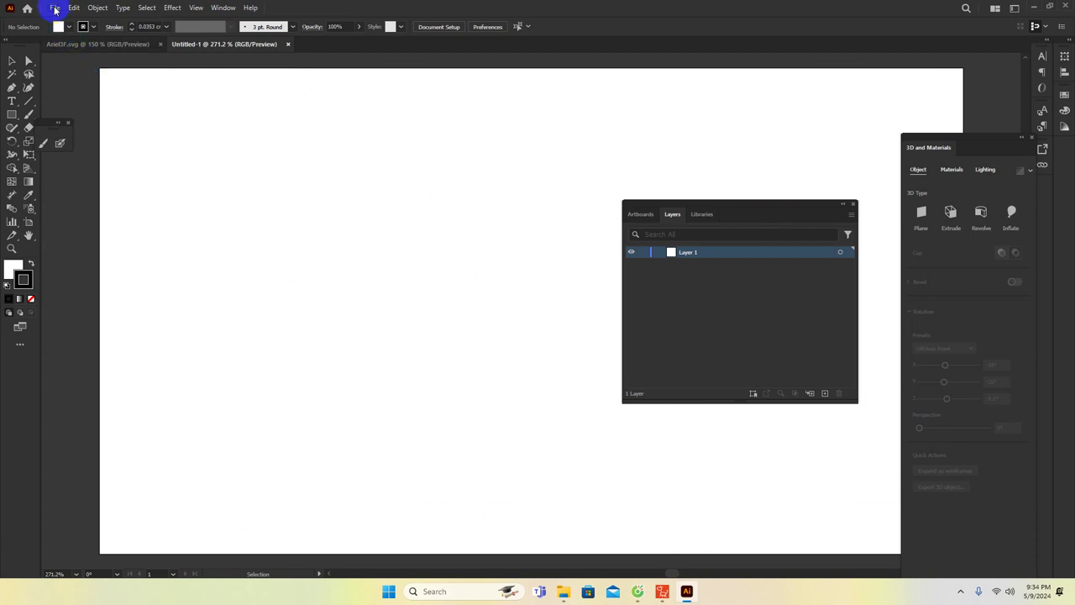
# Start placing an image and open the folder HOAT HINH > ANIMATOR > nhan vat anh thanh on drive D
pyautogui.click(55, 10)
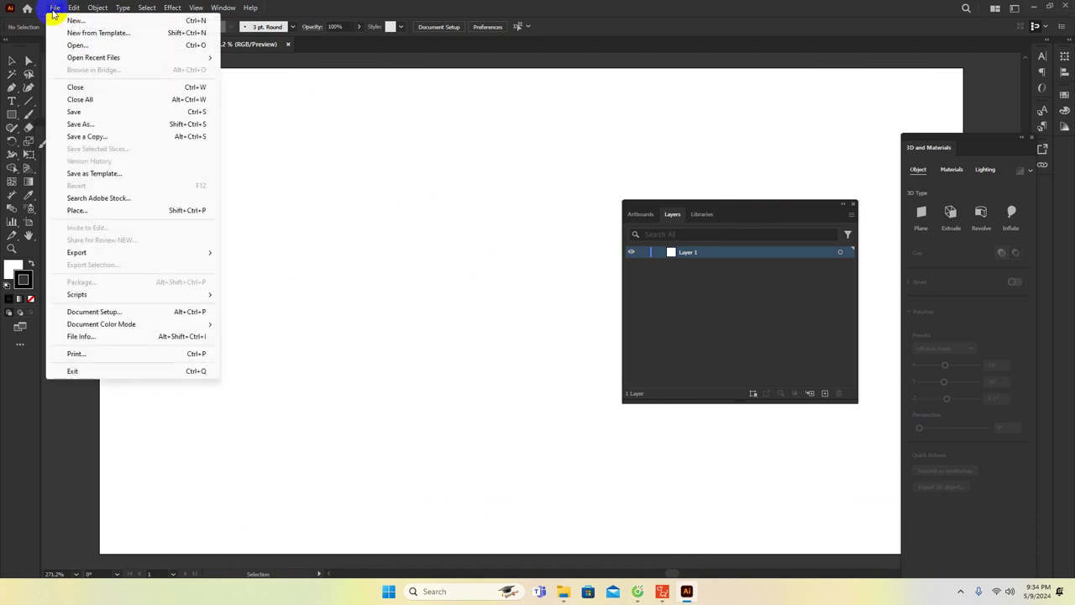
pyautogui.click(82, 209)
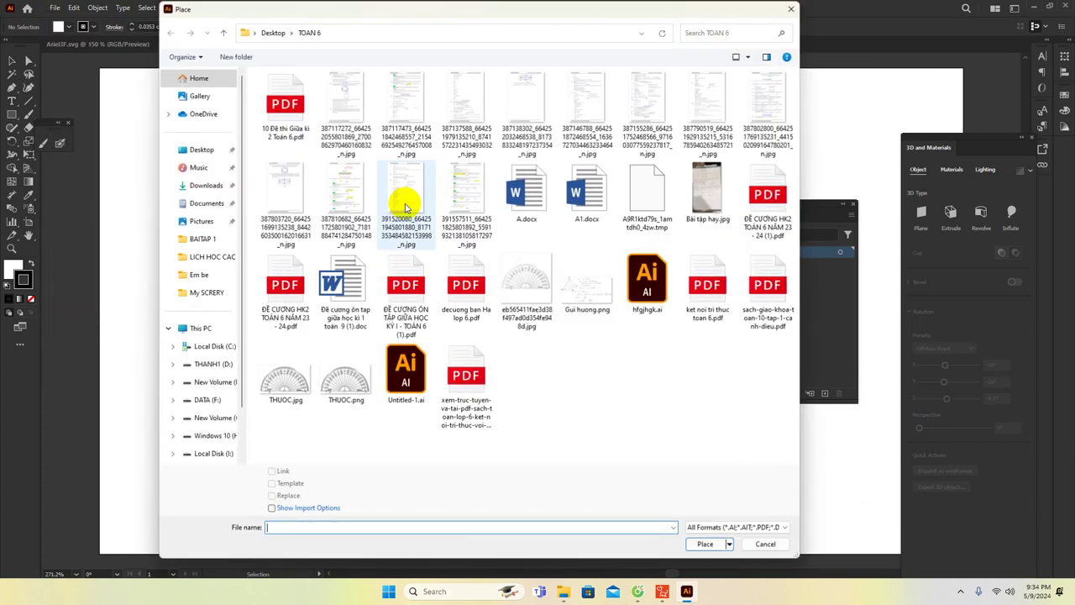
pyautogui.click(201, 146)
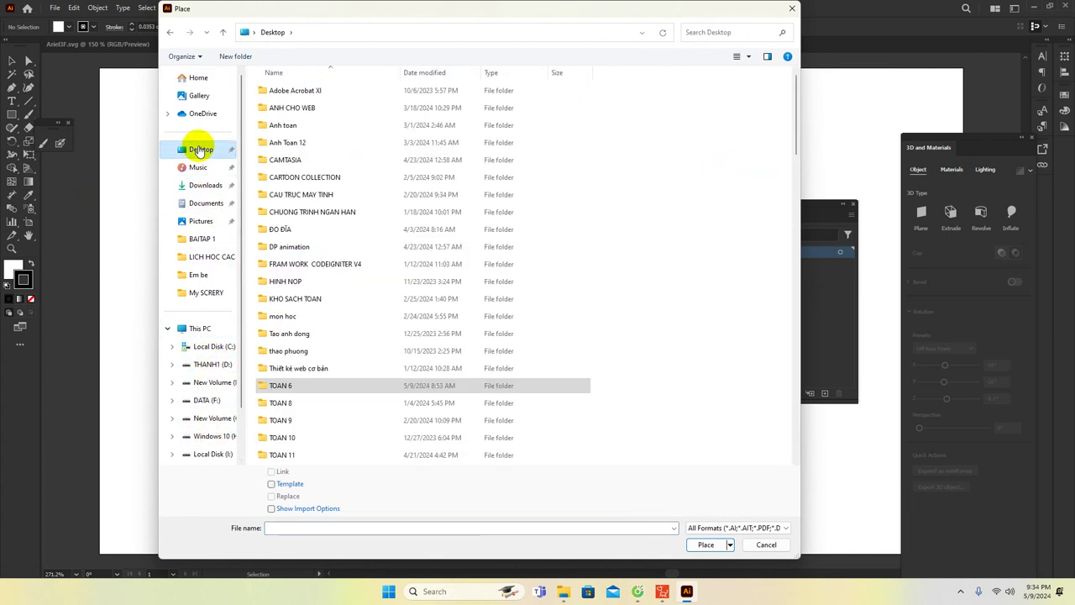
pyautogui.click(212, 364)
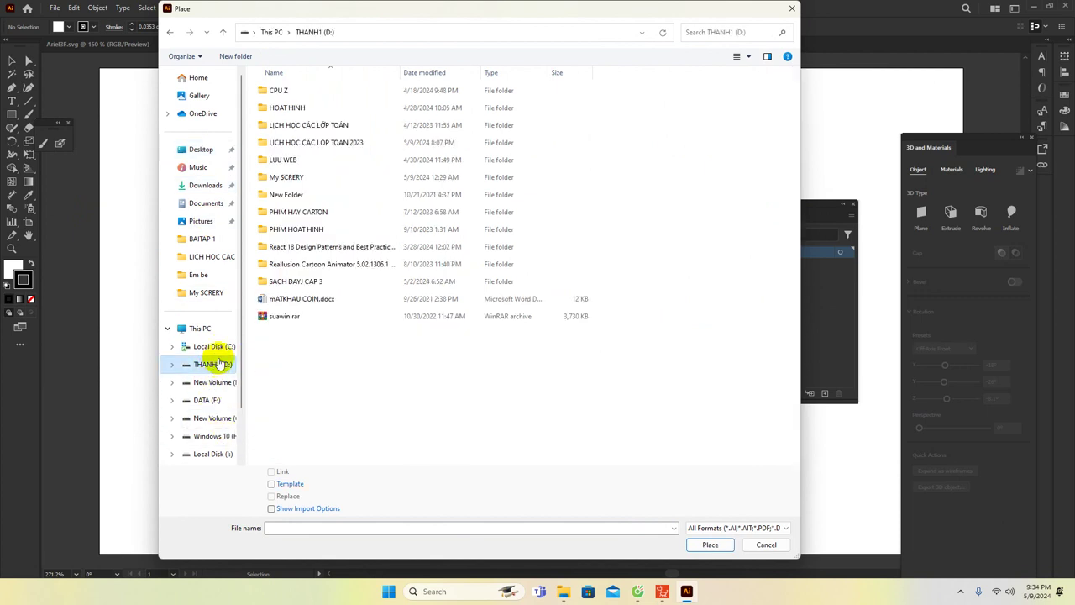
pyautogui.doubleClick(283, 109)
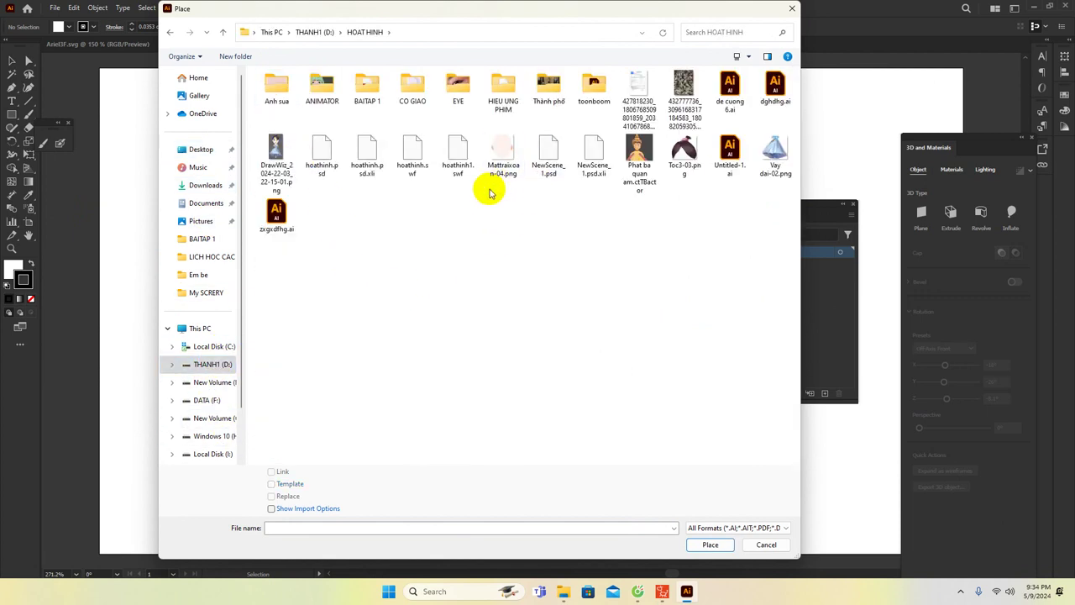
pyautogui.doubleClick(322, 79)
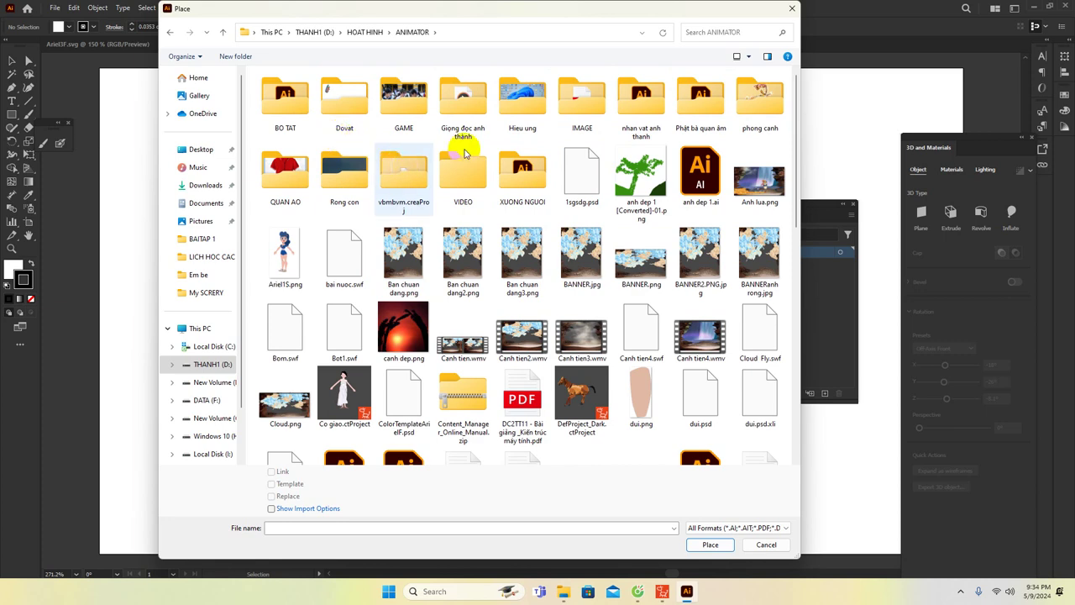
pyautogui.doubleClick(636, 101)
# Find DrawWiz_2024-11-14_11-13-23.png among the PNG files and place it on the artboard
pyautogui.scroll(-10, 561, 290)
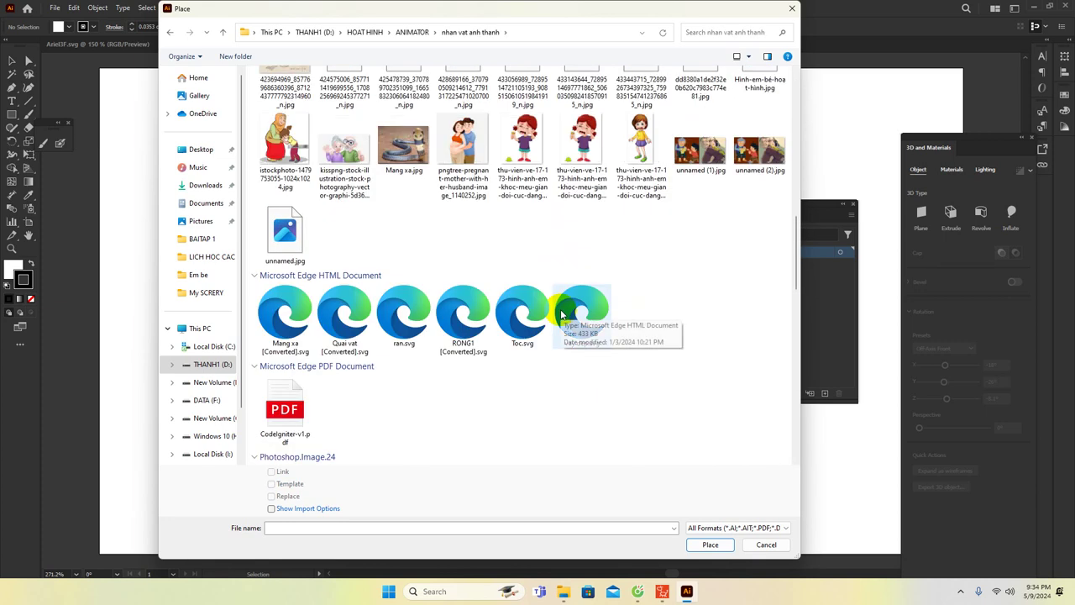
pyautogui.scroll(5, 615, 235)
pyautogui.scroll(3, 522, 294)
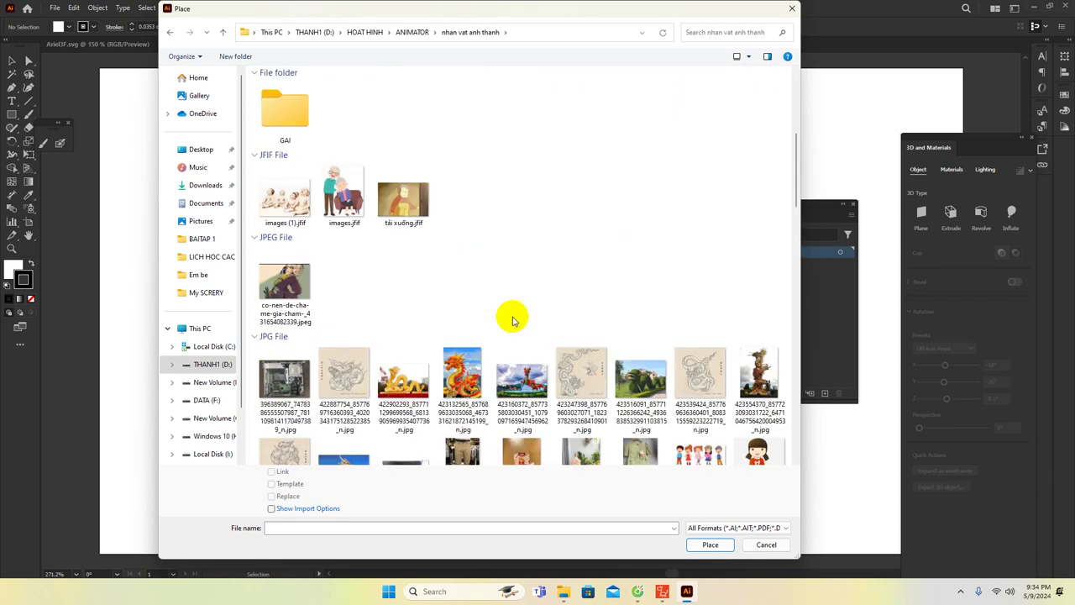
pyautogui.scroll(-3, 412, 293)
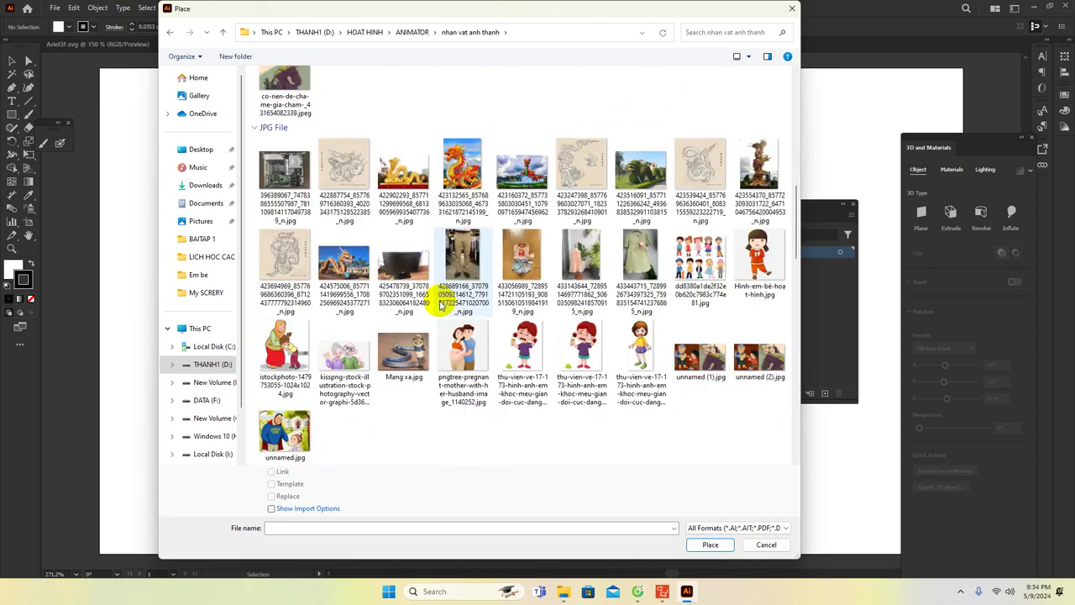
pyautogui.scroll(-5, 588, 309)
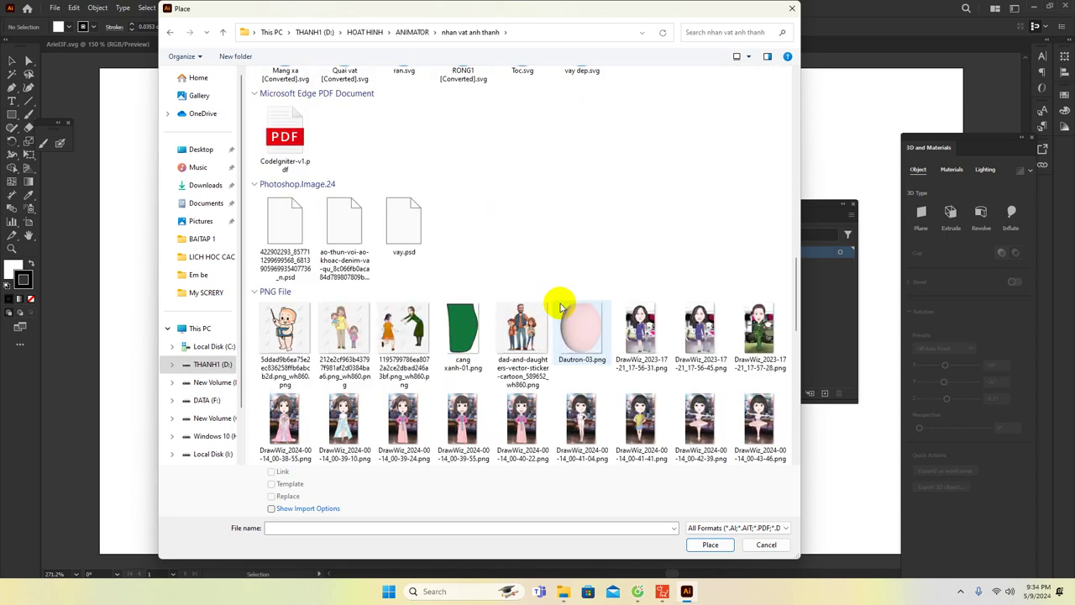
pyautogui.scroll(-4, 560, 305)
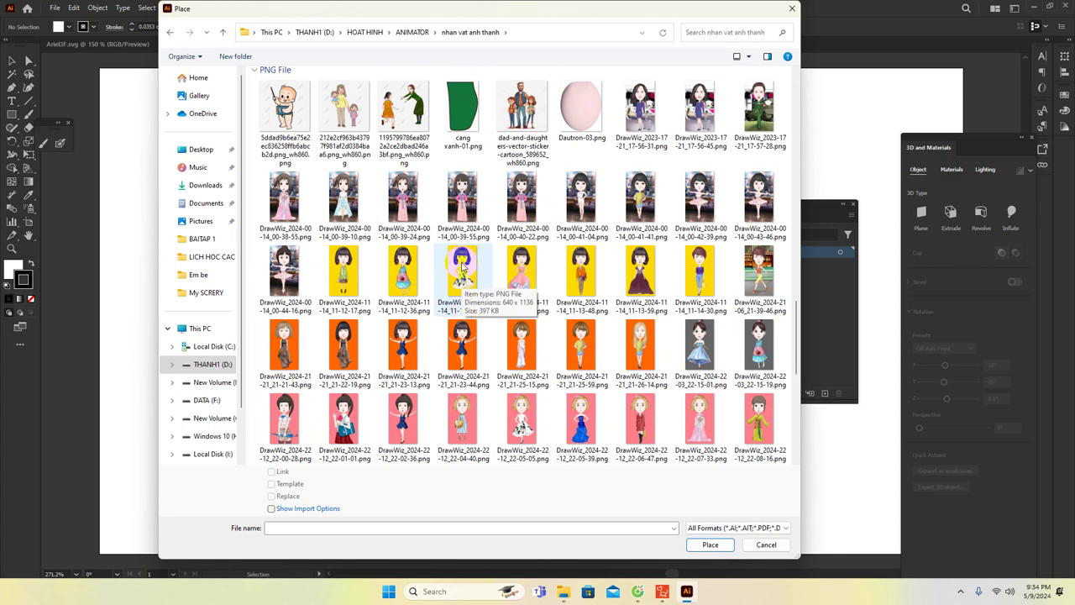
pyautogui.click(461, 267)
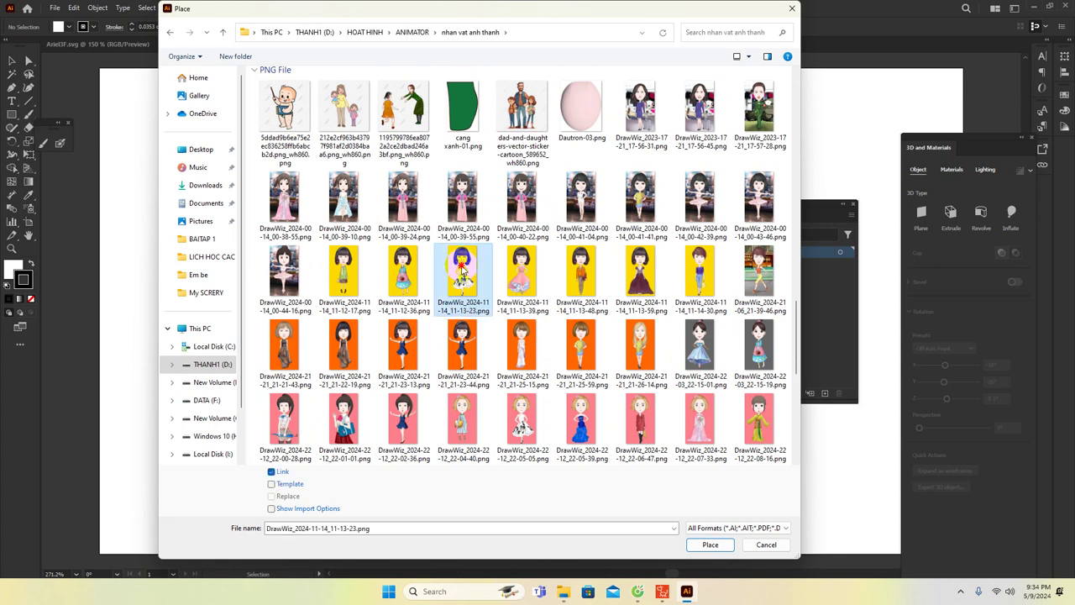
pyautogui.doubleClick(461, 267)
pyautogui.click(209, 134)
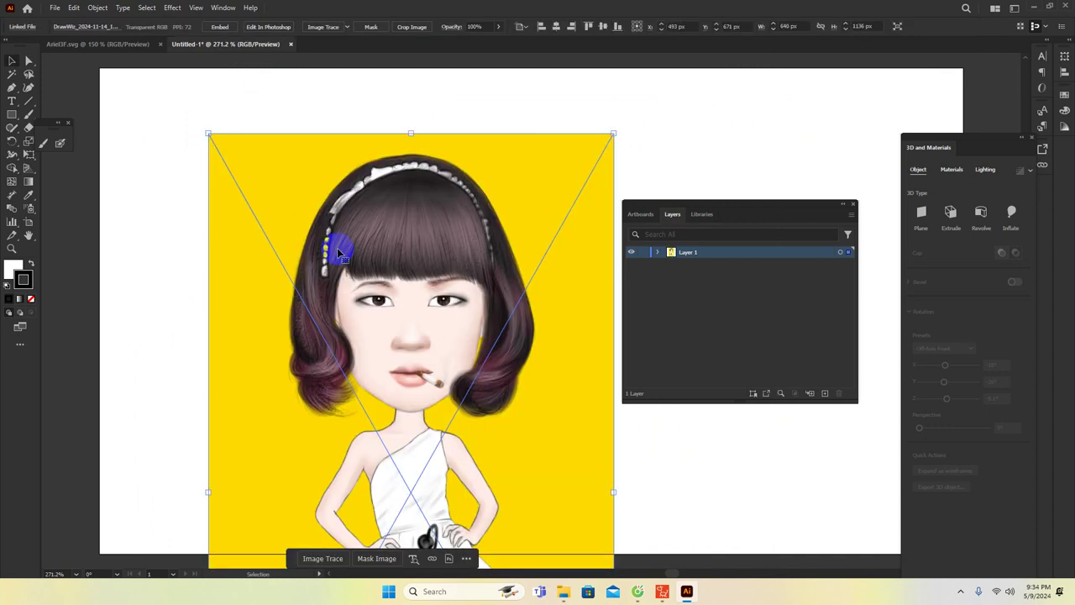
# Scale the placed image down to about 479 by 851 px, align it with the artboard's upper edge, and deselect it
pyautogui.scroll(-2, 402, 317)
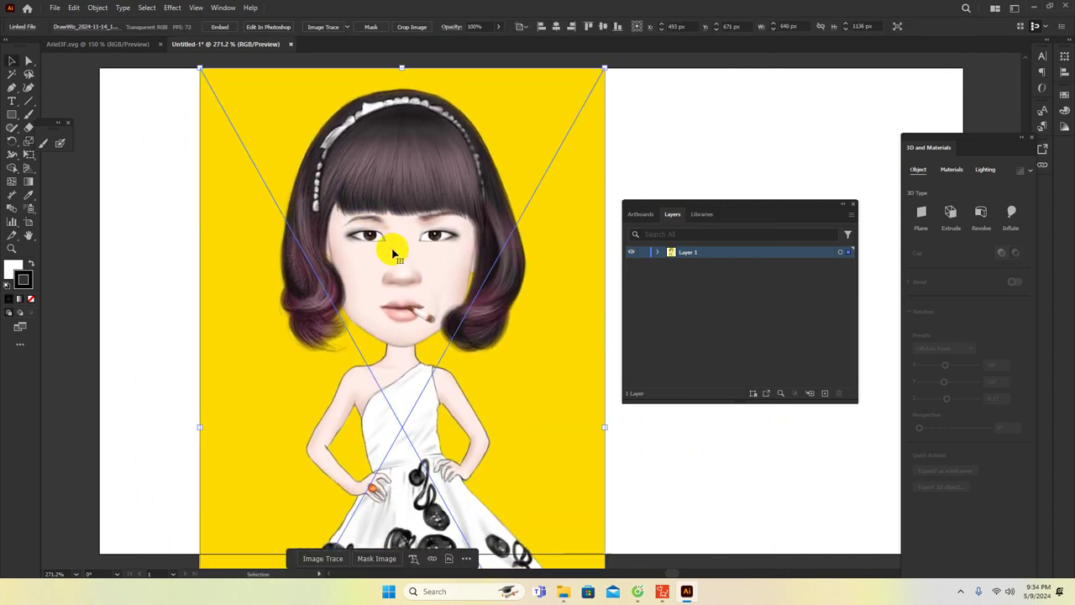
pyautogui.scroll(-1, 387, 250)
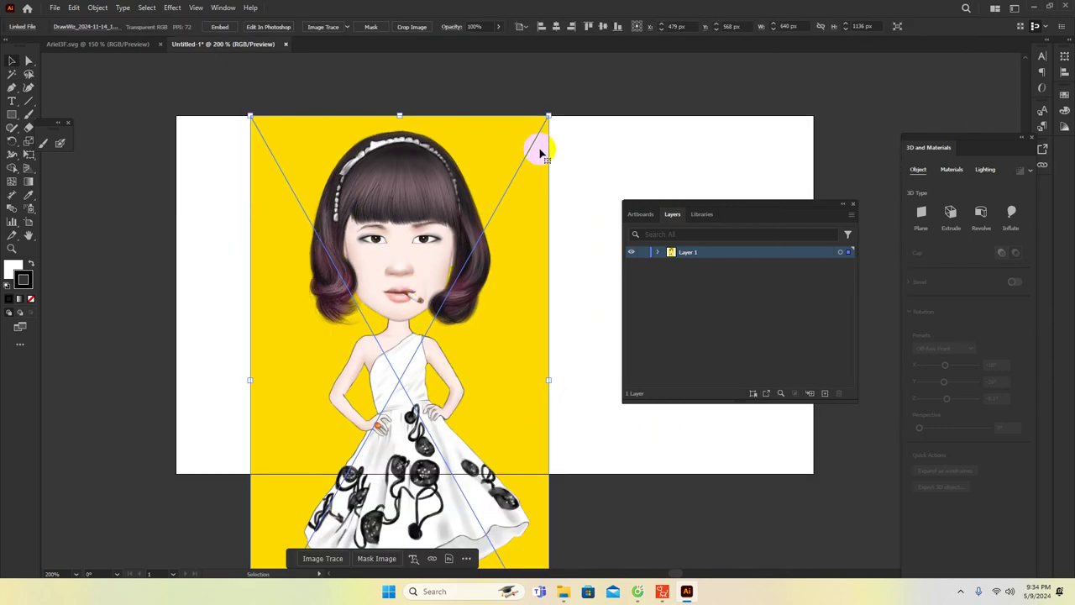
pyautogui.moveTo(547, 114); pyautogui.dragTo(496, 244)
pyautogui.moveTo(442, 336); pyautogui.dragTo(462, 208)
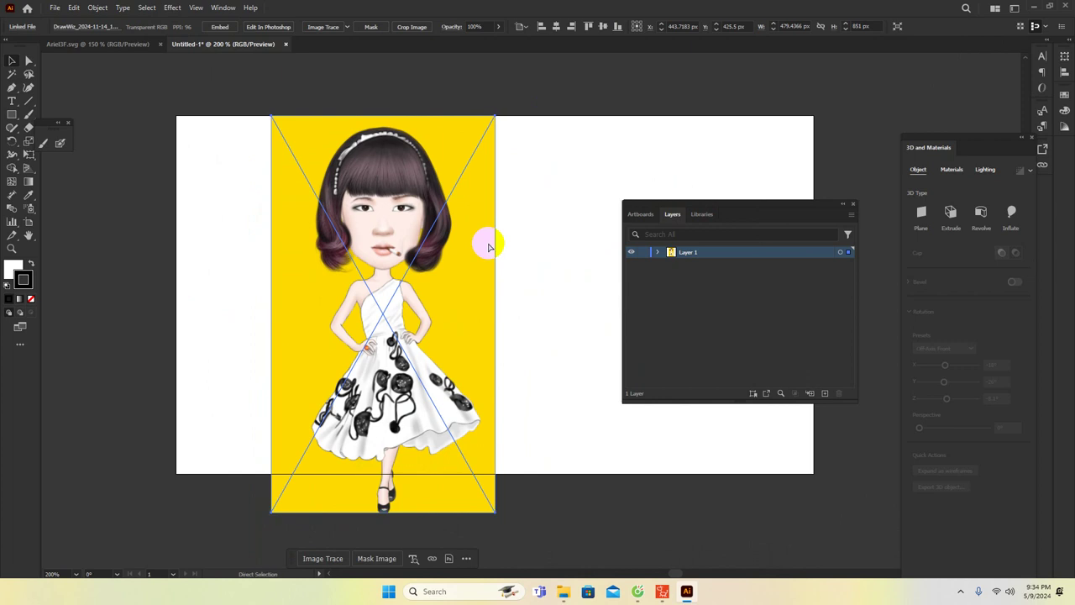
pyautogui.hotkey('ctrl', 'shift', 'a')
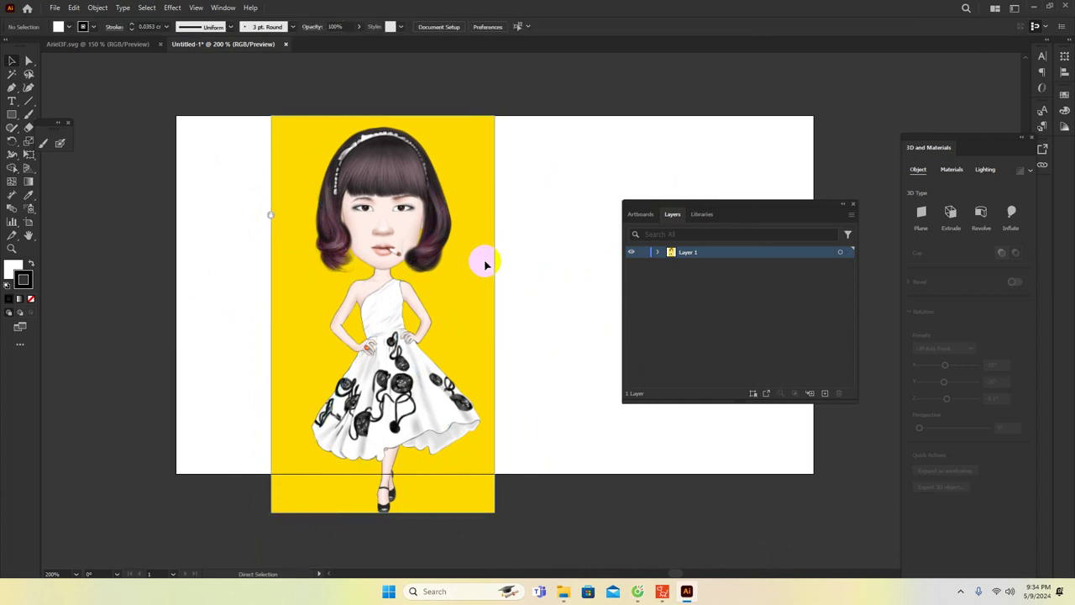
# Add a new layer above Layer 1 and name it toc
pyautogui.scroll(2, 468, 293)
pyautogui.moveTo(385, 220); pyautogui.dragTo(449, 375)
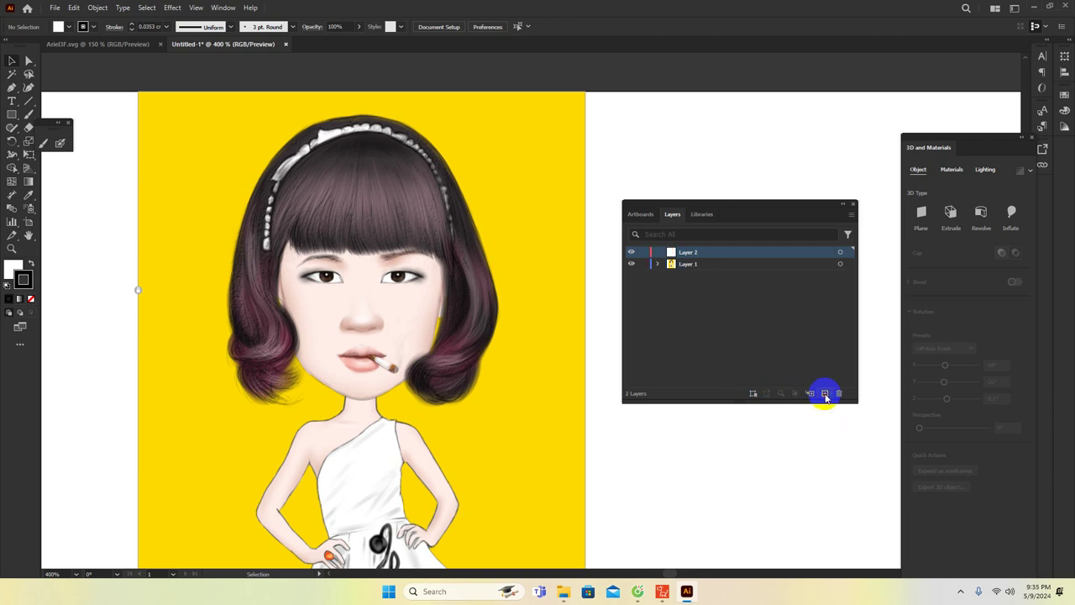
pyautogui.click(718, 258)
pyautogui.doubleClick(691, 252)
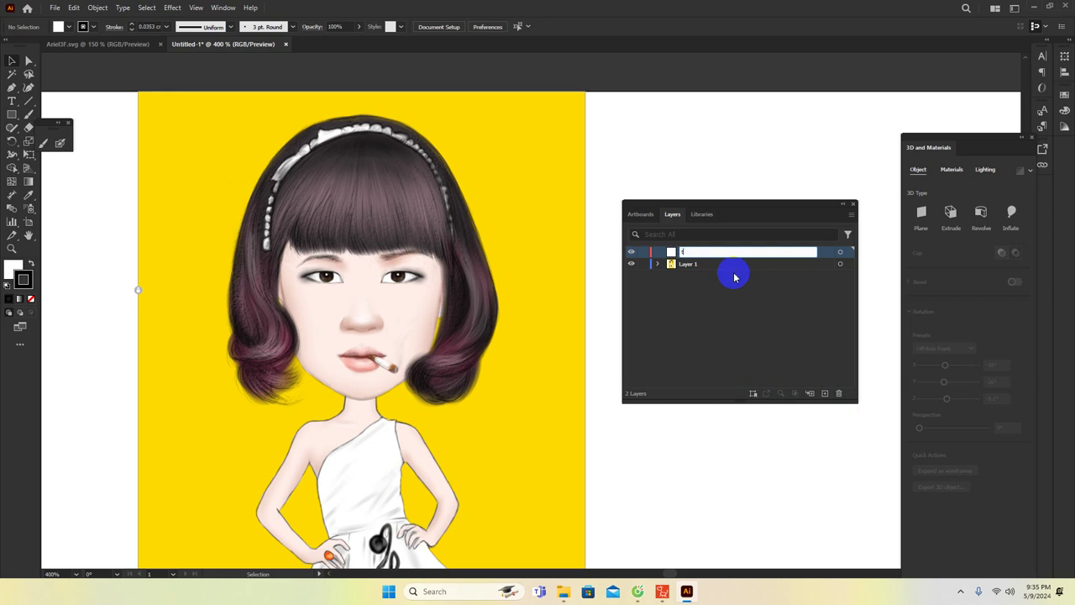
pyautogui.write('toc')
pyautogui.click(734, 273)
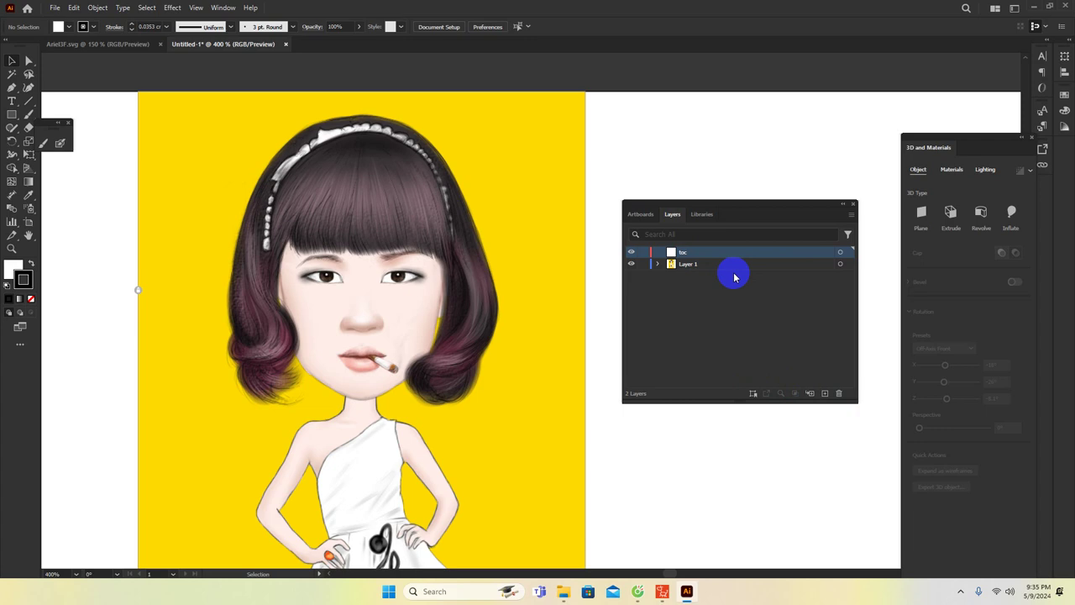
# Trace the hair's left outer edge with the Pencil tool on the toc layer, from the crown to the curl, about 78 by 223 px
pyautogui.hotkey('ctrl', '=')
pyautogui.hotkey('ctrl', '=')
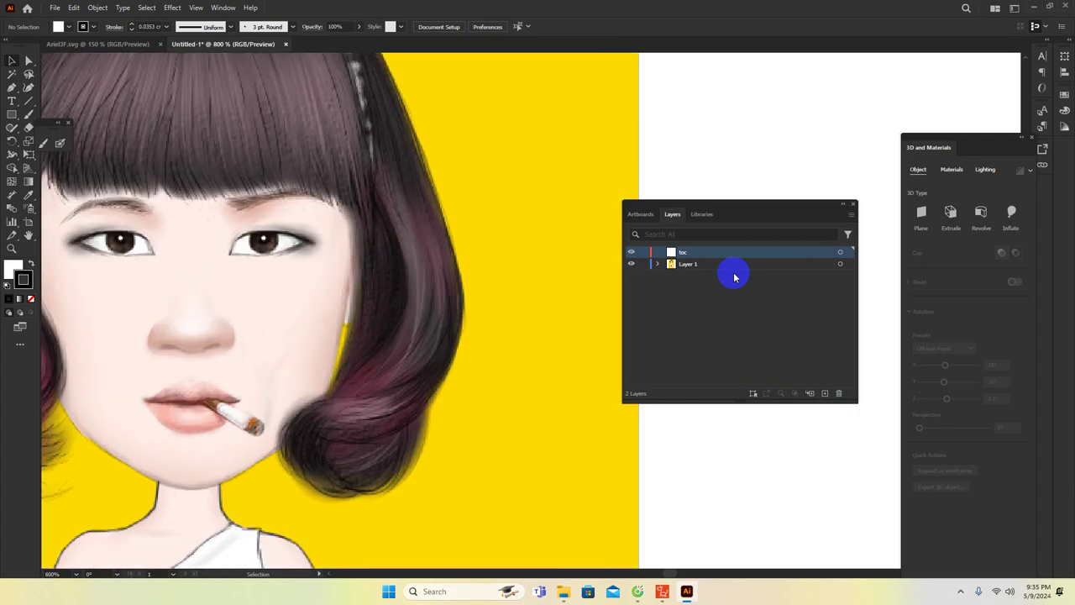
pyautogui.moveTo(260, 194); pyautogui.dragTo(399, 210)
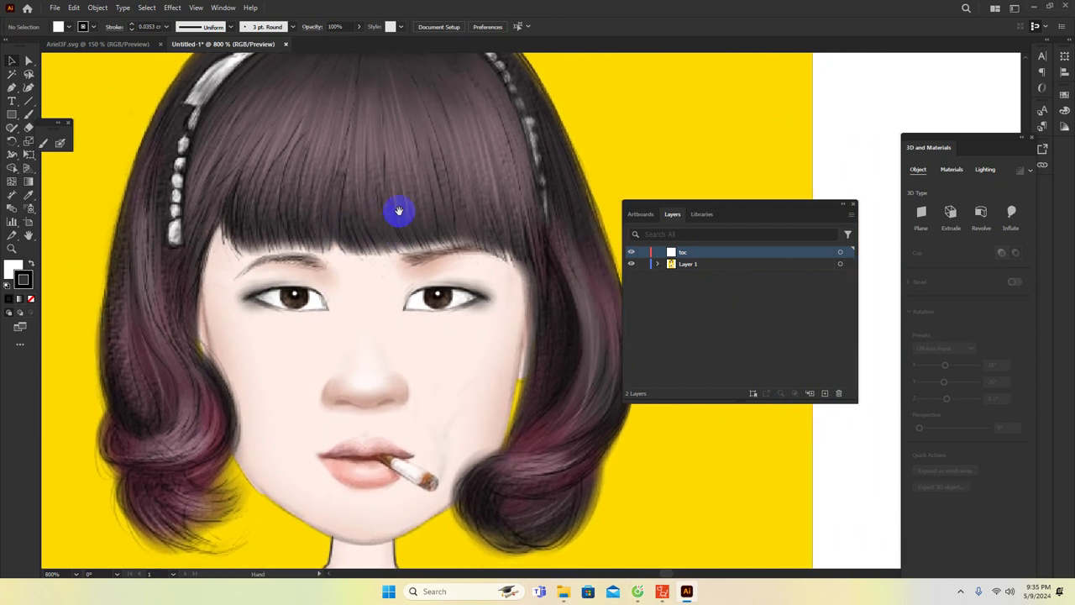
pyautogui.moveTo(276, 259); pyautogui.dragTo(324, 233)
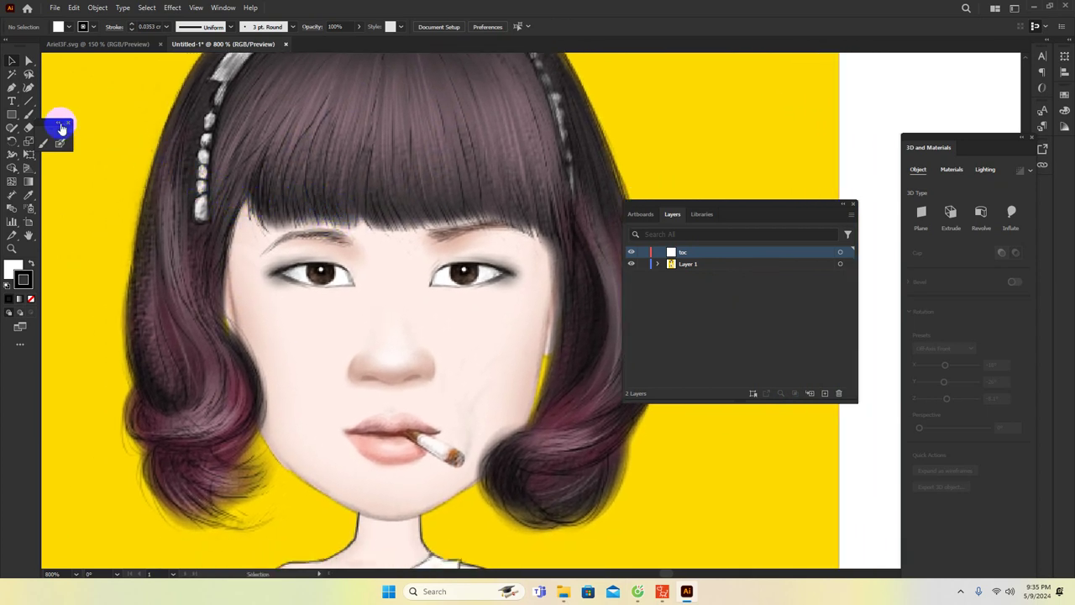
pyautogui.moveTo(12, 128)
pyautogui.mouseDown()
pyautogui.moveTo(52, 157)
pyautogui.moveTo(60, 143)
pyautogui.mouseUp()
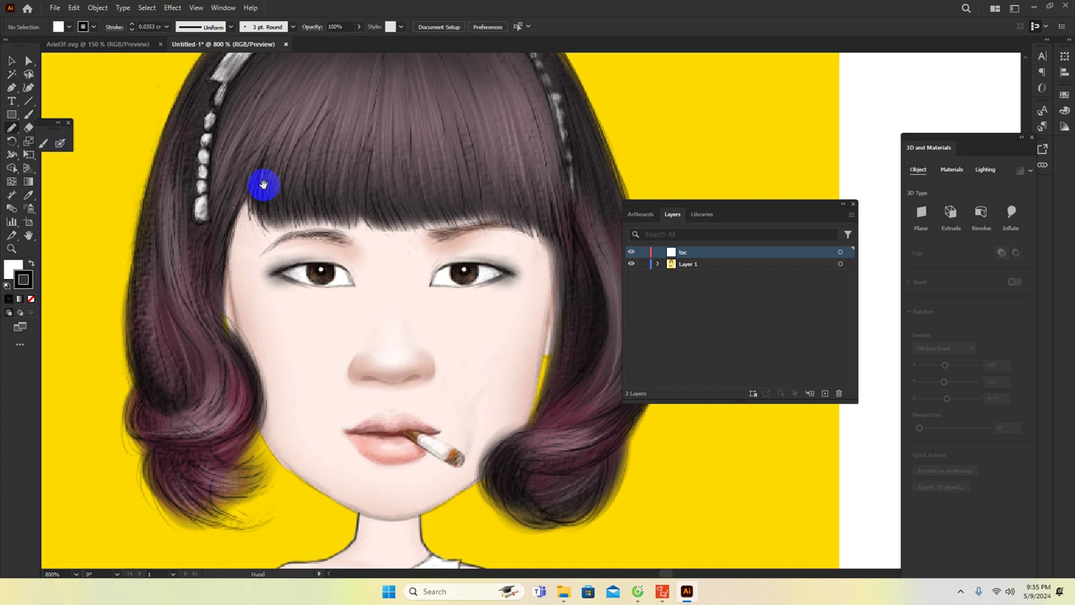
pyautogui.moveTo(263, 184)
pyautogui.mouseDown()
pyautogui.moveTo(307, 209)
pyautogui.moveTo(297, 238)
pyautogui.mouseUp()
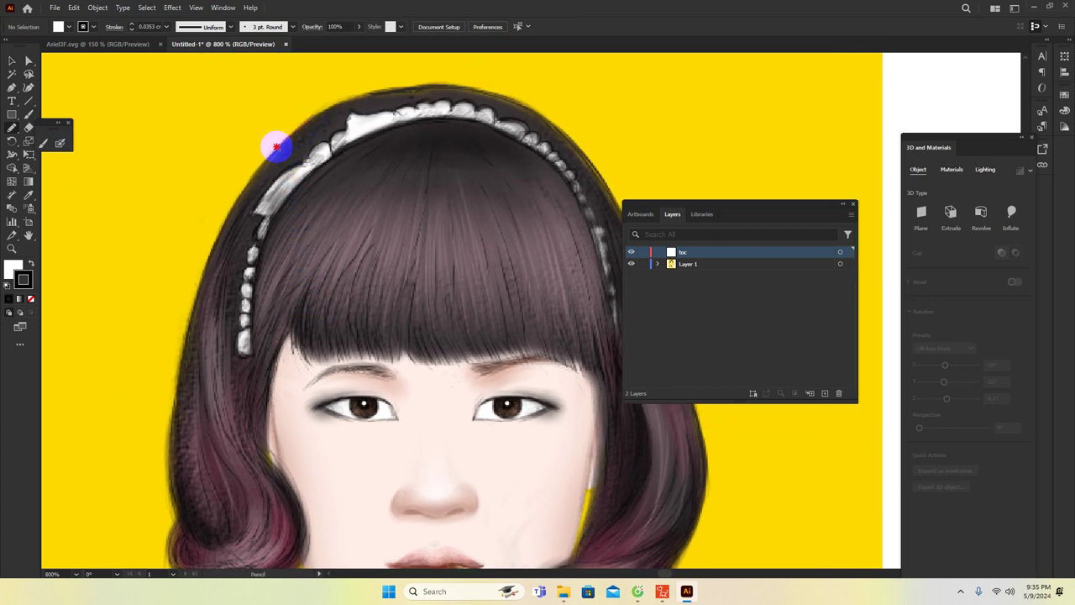
pyautogui.moveTo(276, 147)
pyautogui.mouseDown()
pyautogui.moveTo(218, 238)
pyautogui.moveTo(204, 292)
pyautogui.moveTo(252, 217)
pyautogui.mouseUp()
pyautogui.moveTo(278, 102)
pyautogui.mouseDown()
pyautogui.moveTo(216, 264)
pyautogui.moveTo(213, 409)
pyautogui.moveTo(218, 338)
pyautogui.mouseUp()
pyautogui.scroll(-3, 217, 337)
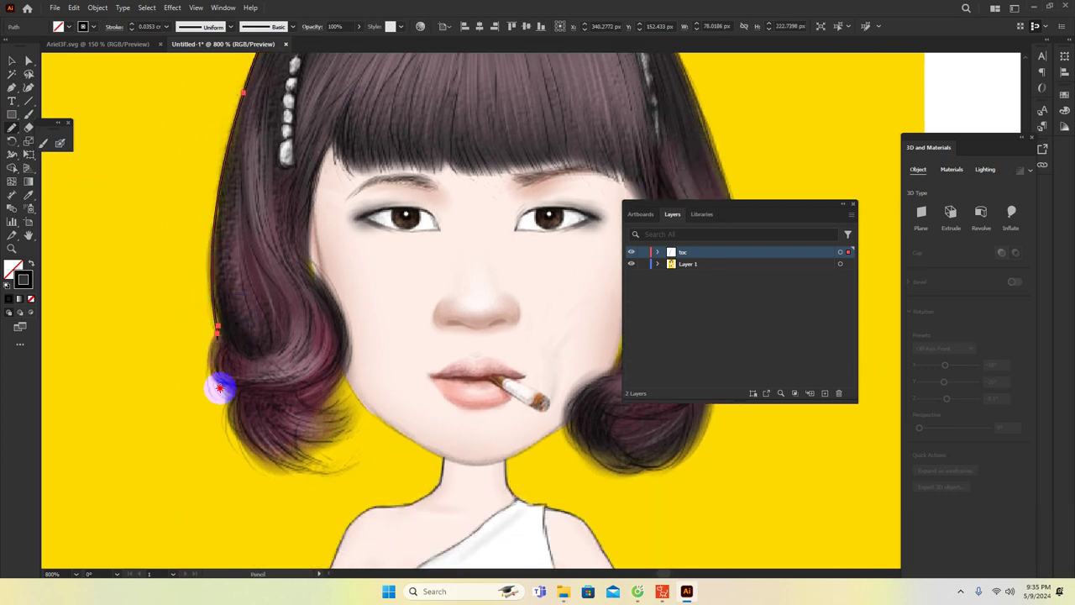
pyautogui.scroll(-1, 231, 394)
pyautogui.moveTo(240, 372); pyautogui.dragTo(216, 299)
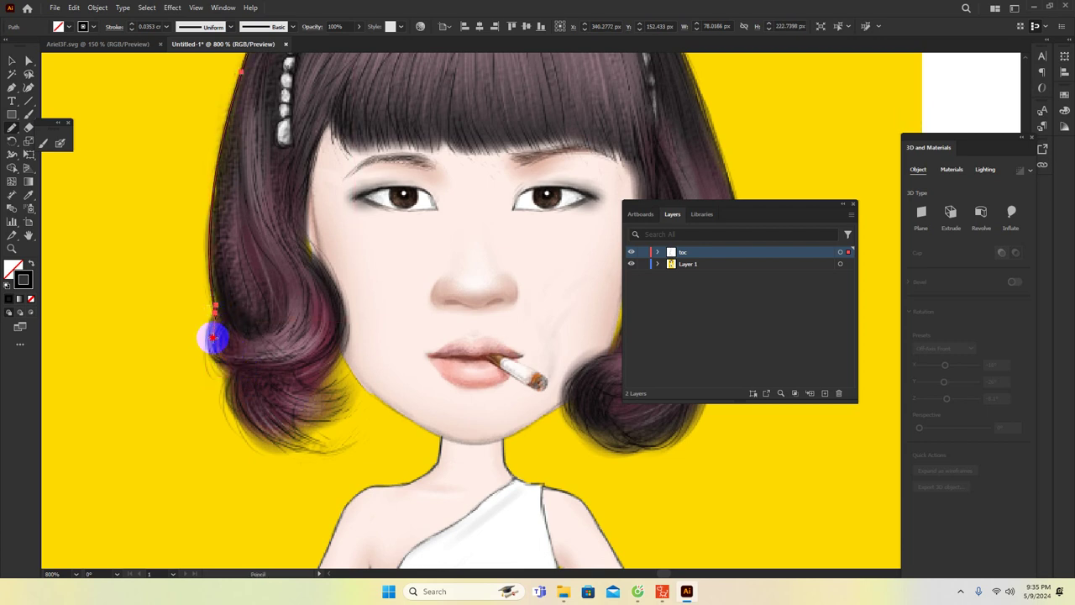
pyautogui.moveTo(223, 363); pyautogui.dragTo(244, 378)
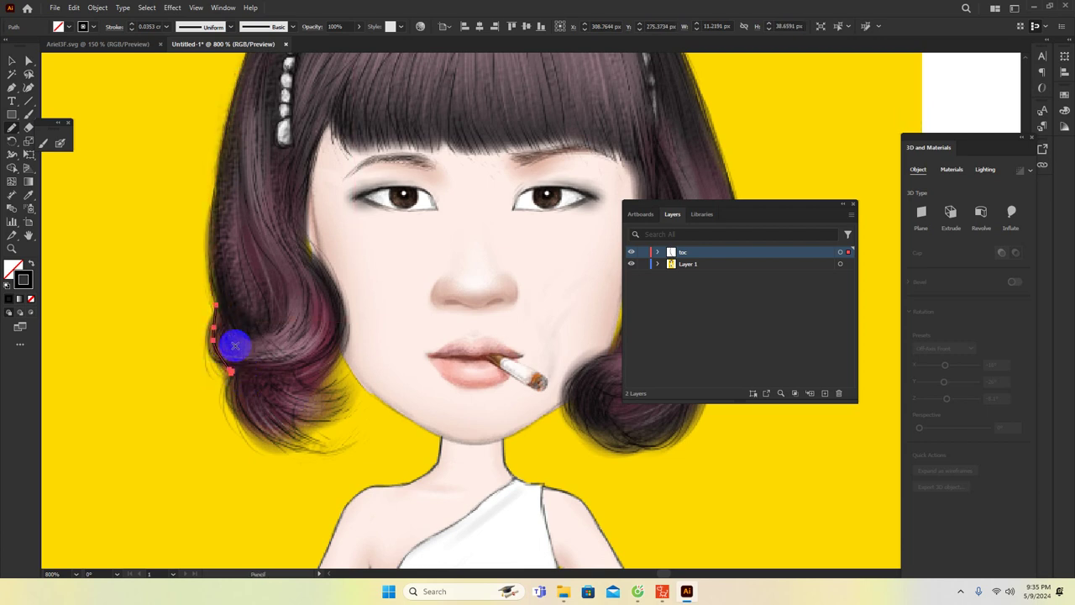
pyautogui.hotkey('ctrl', 'z')
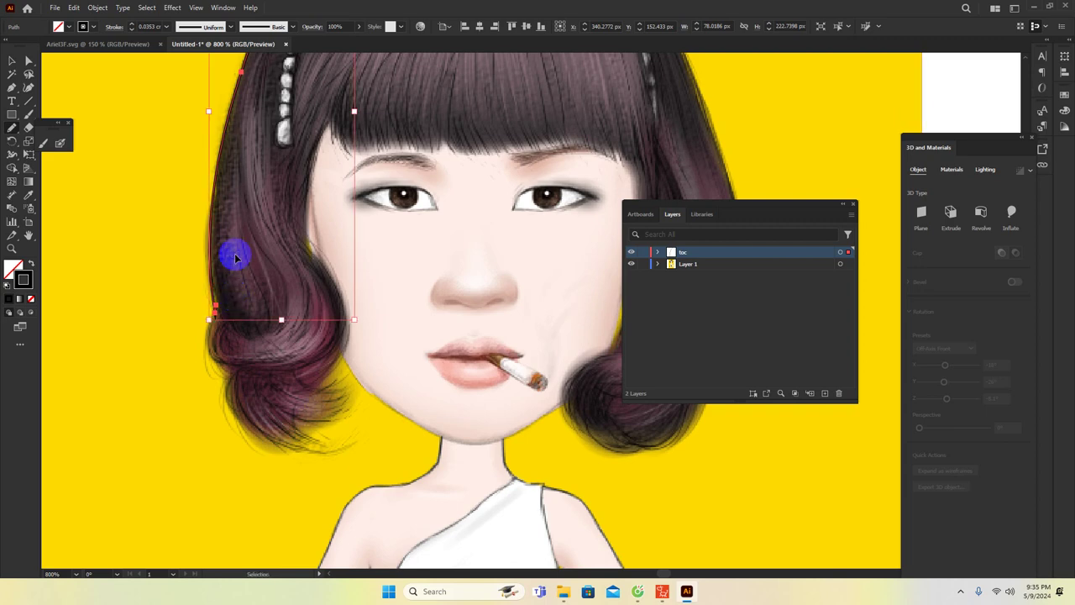
# Extend the hair outline around the left curl and its wispy tips, returning up the lock's inner edge beside the face
pyautogui.hotkey('ctrl', '=')
pyautogui.moveTo(468, 319)
pyautogui.mouseDown()
pyautogui.moveTo(379, 295)
pyautogui.moveTo(357, 368)
pyautogui.moveTo(367, 362)
pyautogui.moveTo(331, 324)
pyautogui.mouseUp()
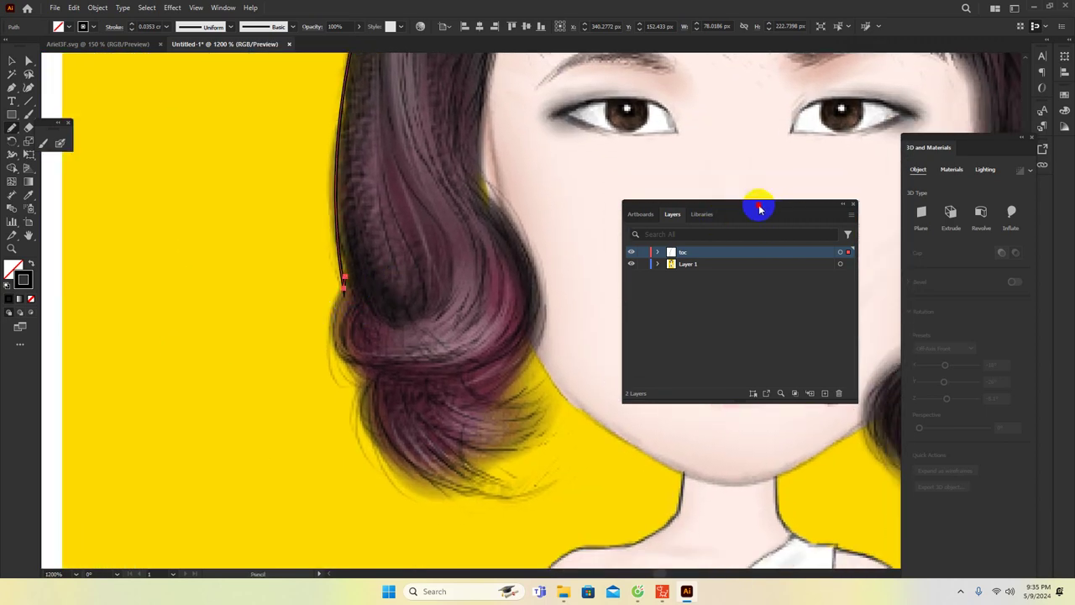
pyautogui.moveTo(759, 208); pyautogui.dragTo(977, 324)
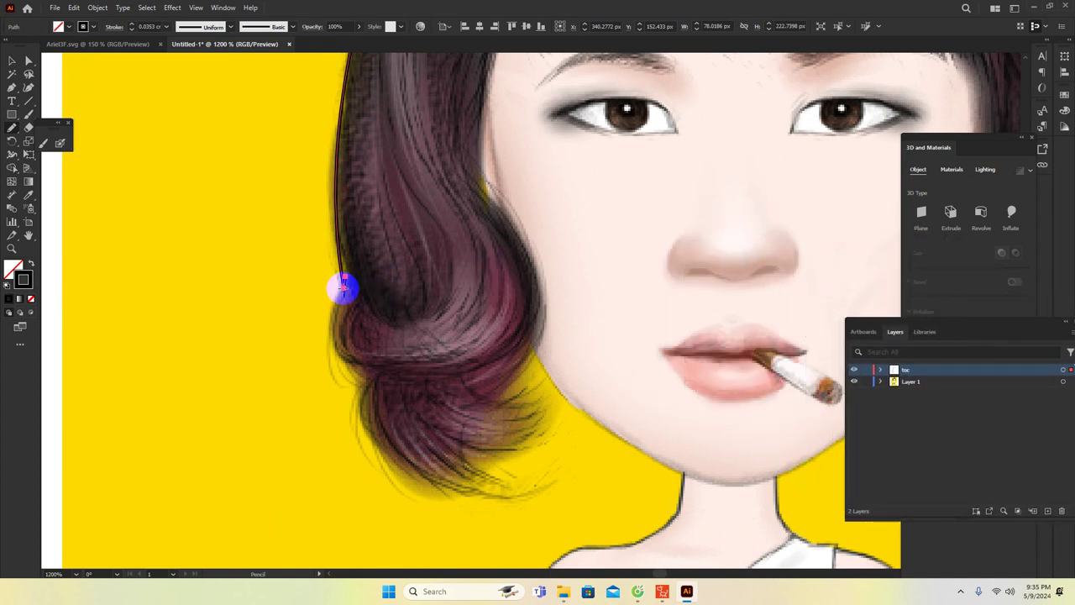
pyautogui.moveTo(344, 278)
pyautogui.mouseDown()
pyautogui.moveTo(331, 331)
pyautogui.moveTo(352, 364)
pyautogui.moveTo(369, 369)
pyautogui.moveTo(363, 341)
pyautogui.moveTo(343, 323)
pyautogui.moveTo(370, 409)
pyautogui.moveTo(446, 458)
pyautogui.moveTo(438, 418)
pyautogui.moveTo(374, 379)
pyautogui.moveTo(407, 419)
pyautogui.moveTo(473, 397)
pyautogui.moveTo(398, 406)
pyautogui.moveTo(368, 384)
pyautogui.moveTo(407, 398)
pyautogui.moveTo(441, 390)
pyautogui.moveTo(387, 377)
pyautogui.moveTo(457, 364)
pyautogui.moveTo(405, 365)
pyautogui.moveTo(458, 335)
pyautogui.moveTo(412, 344)
pyautogui.moveTo(450, 318)
pyautogui.moveTo(421, 327)
pyautogui.moveTo(442, 310)
pyautogui.moveTo(419, 313)
pyautogui.moveTo(459, 247)
pyautogui.moveTo(436, 279)
pyautogui.moveTo(409, 357)
pyautogui.mouseUp()
pyautogui.press('space')
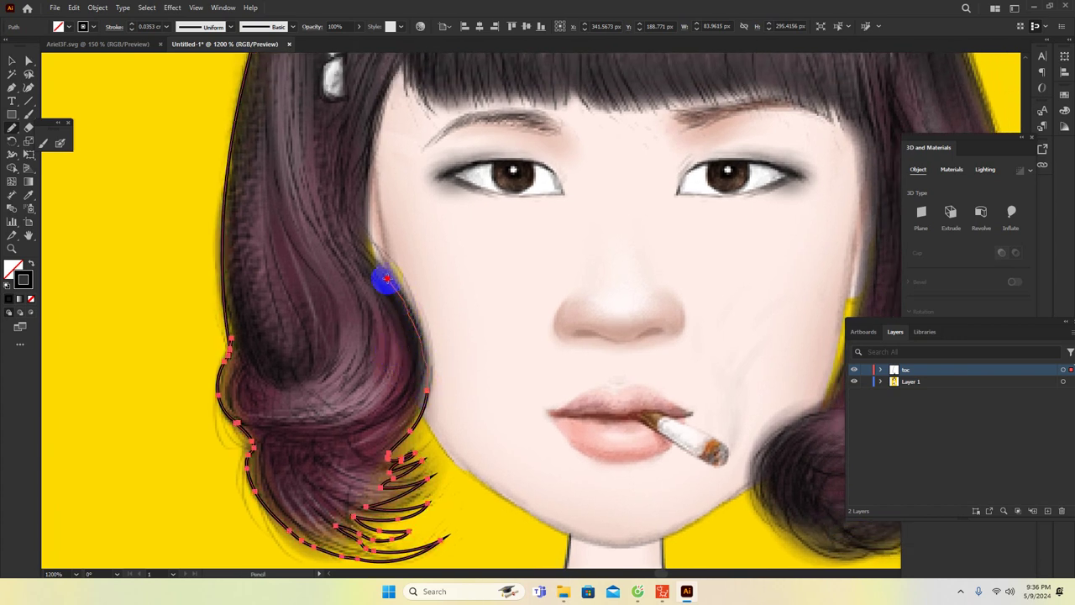
pyautogui.moveTo(367, 257)
pyautogui.mouseDown()
pyautogui.moveTo(360, 249)
pyautogui.moveTo(359, 382)
pyautogui.mouseUp()
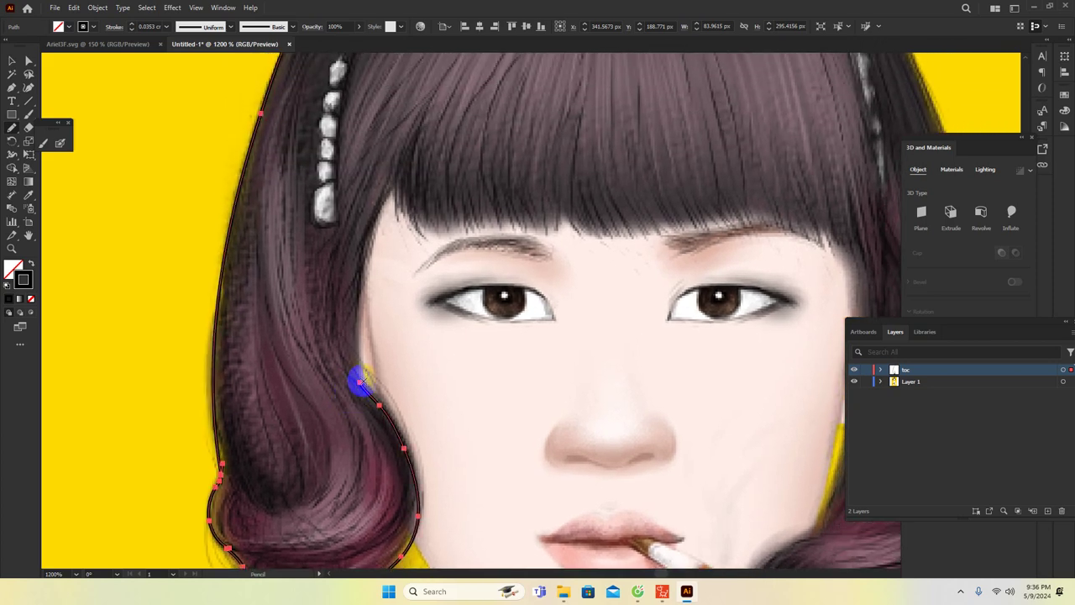
# Continue the hair outline up to the forehead and across the fringe's lower edge in short zigzag strands, turning down at the right temple
pyautogui.moveTo(349, 337)
pyautogui.mouseDown()
pyautogui.moveTo(367, 229)
pyautogui.moveTo(378, 223)
pyautogui.moveTo(353, 276)
pyautogui.moveTo(337, 283)
pyautogui.moveTo(365, 238)
pyautogui.moveTo(385, 288)
pyautogui.moveTo(384, 257)
pyautogui.moveTo(391, 279)
pyautogui.moveTo(420, 256)
pyautogui.mouseUp()
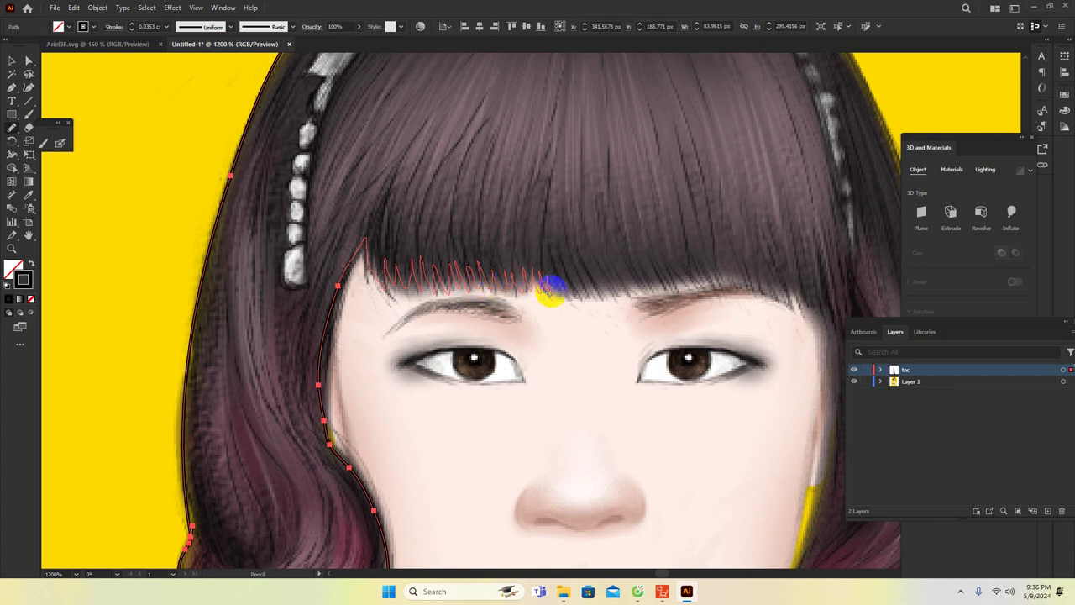
pyautogui.moveTo(550, 288)
pyautogui.mouseDown()
pyautogui.moveTo(575, 281)
pyautogui.moveTo(534, 267)
pyautogui.moveTo(420, 271)
pyautogui.moveTo(452, 275)
pyautogui.mouseUp()
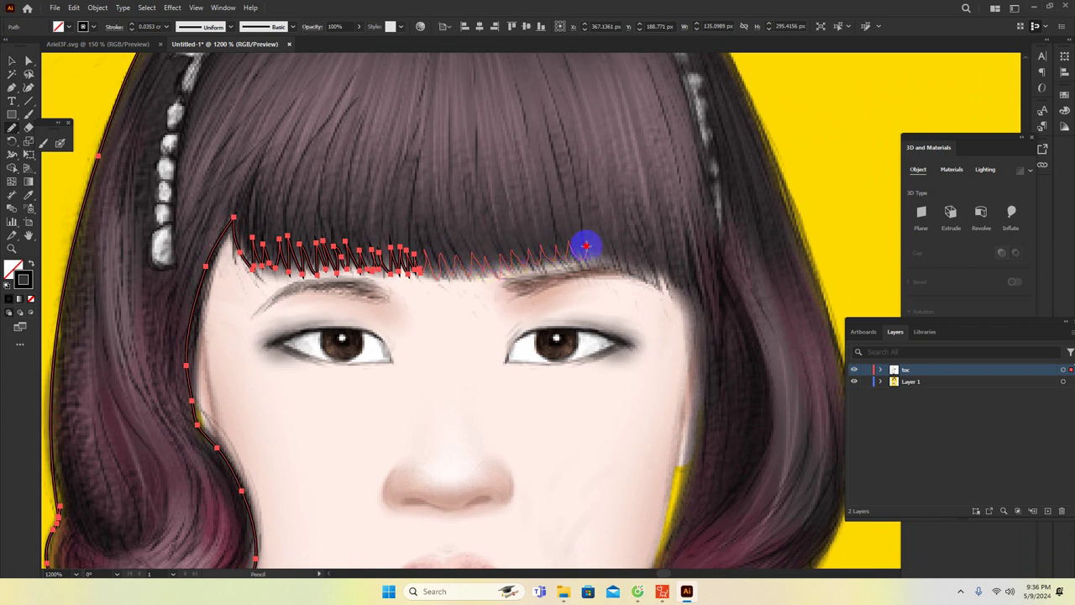
pyautogui.moveTo(628, 265)
pyautogui.mouseDown()
pyautogui.moveTo(639, 265)
pyautogui.moveTo(576, 242)
pyautogui.moveTo(571, 255)
pyautogui.mouseUp()
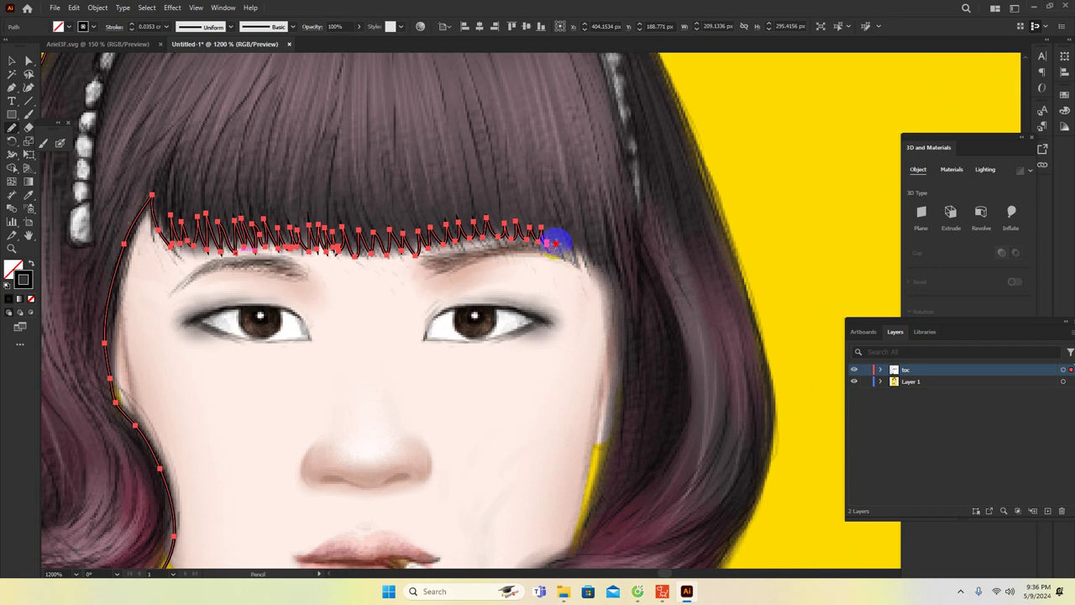
pyautogui.moveTo(628, 291); pyautogui.dragTo(626, 302)
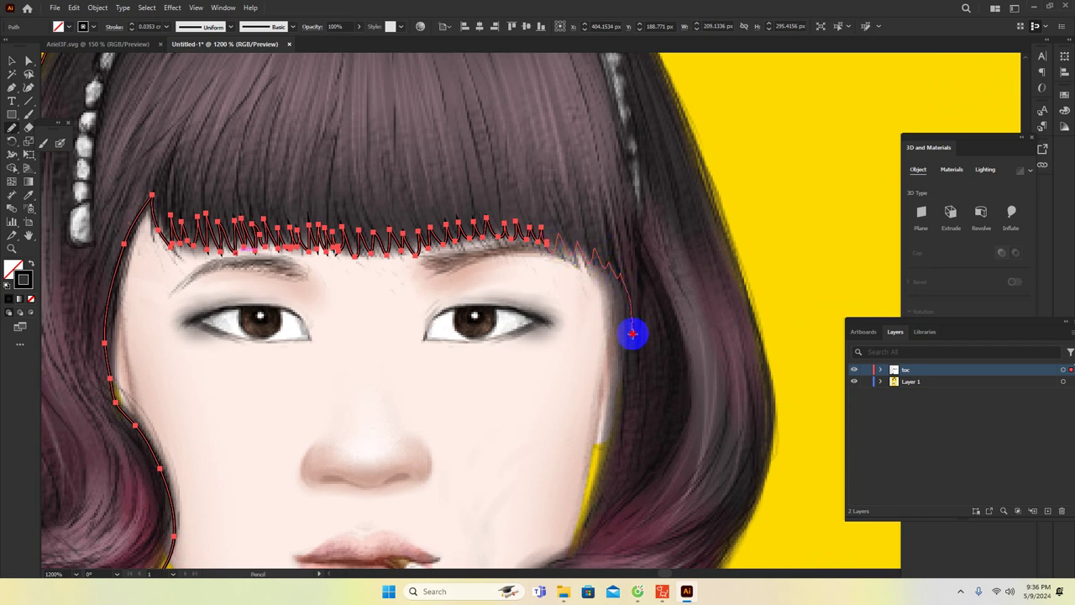
# Continue the outline down the right lock's inner edge beside the cheek and around its lower curl to the outer side
pyautogui.moveTo(636, 365); pyautogui.dragTo(600, 261)
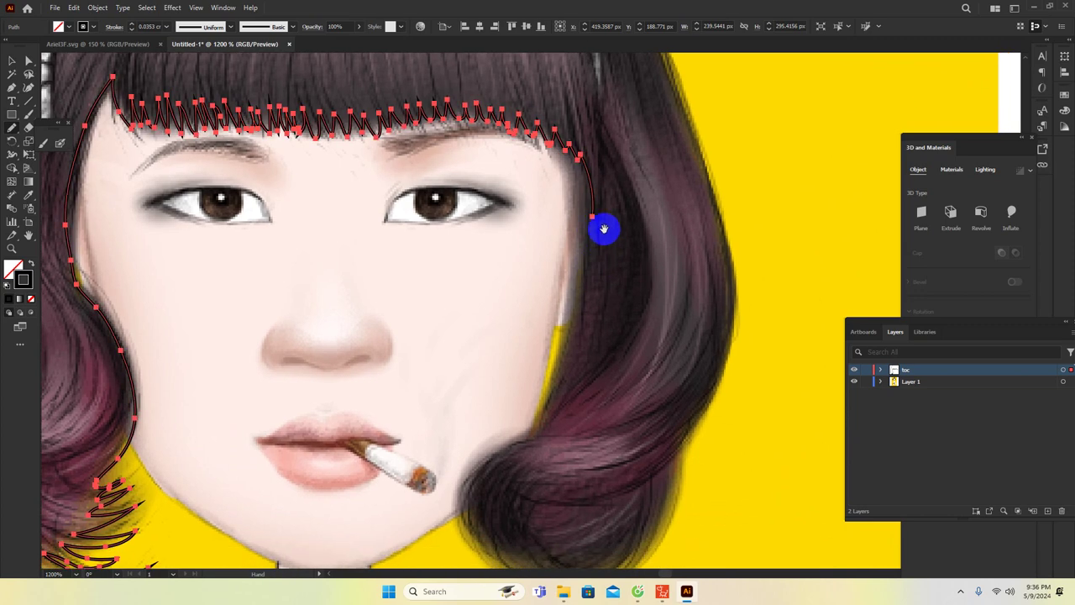
pyautogui.moveTo(592, 220)
pyautogui.mouseDown()
pyautogui.moveTo(582, 313)
pyautogui.moveTo(530, 439)
pyautogui.moveTo(557, 412)
pyautogui.moveTo(586, 314)
pyautogui.mouseUp()
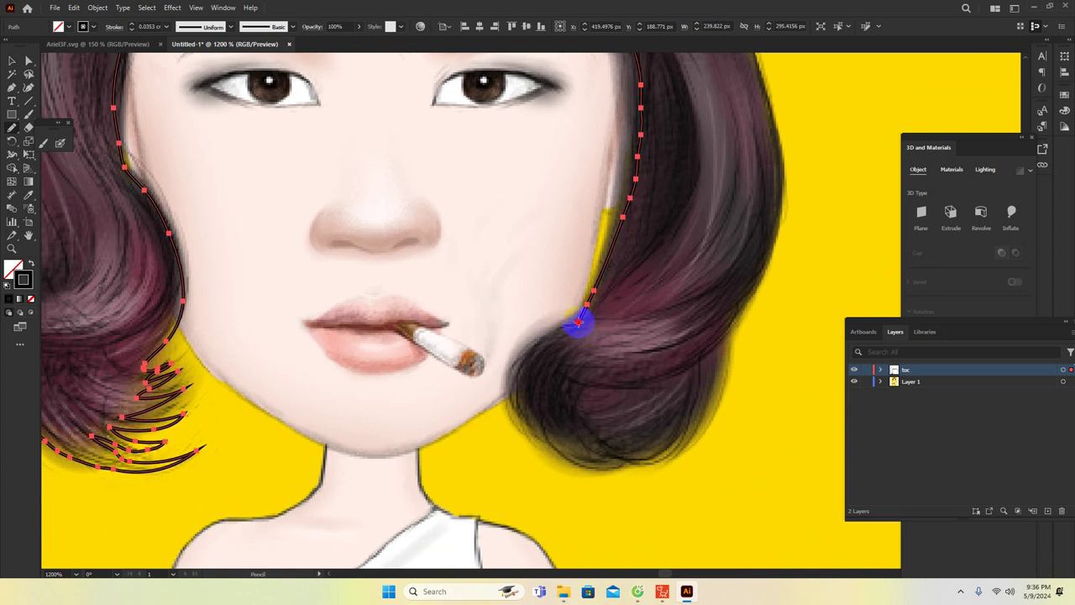
pyautogui.moveTo(521, 356)
pyautogui.mouseDown()
pyautogui.moveTo(511, 392)
pyautogui.moveTo(523, 414)
pyautogui.moveTo(571, 463)
pyautogui.moveTo(545, 376)
pyautogui.moveTo(506, 349)
pyautogui.moveTo(504, 400)
pyautogui.moveTo(564, 384)
pyautogui.moveTo(607, 332)
pyautogui.moveTo(622, 283)
pyautogui.moveTo(587, 305)
pyautogui.moveTo(593, 289)
pyautogui.moveTo(490, 381)
pyautogui.moveTo(521, 381)
pyautogui.moveTo(561, 322)
pyautogui.moveTo(579, 213)
pyautogui.mouseUp()
# Trace the right lock's outer edge upward and over the crown to meet the start of the hair outline
pyautogui.scroll(4, 579, 213)
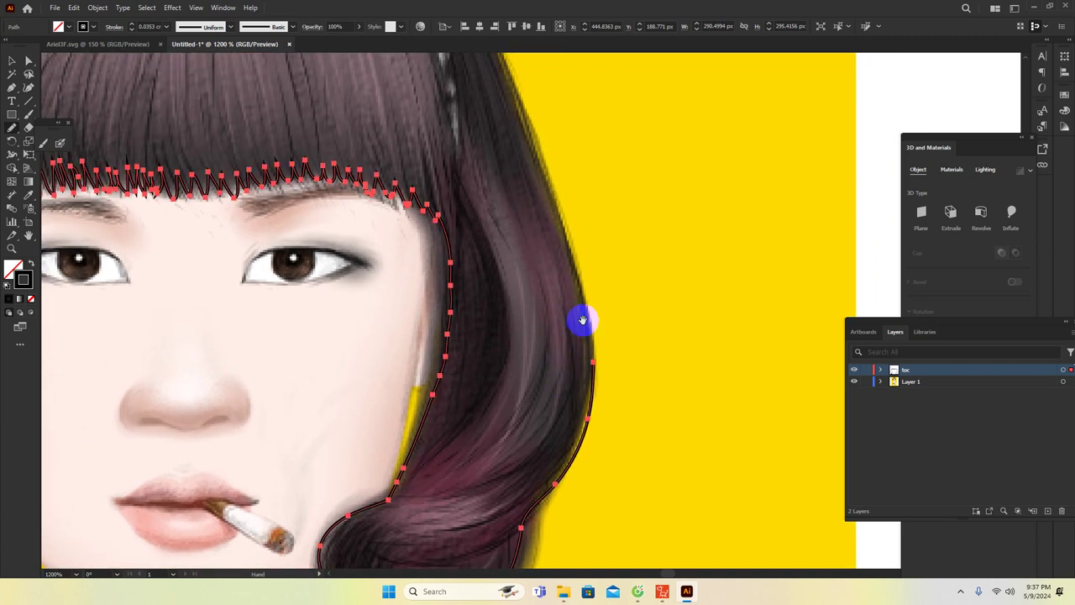
pyautogui.moveTo(591, 361); pyautogui.dragTo(561, 240)
pyautogui.scroll(4, 549, 264)
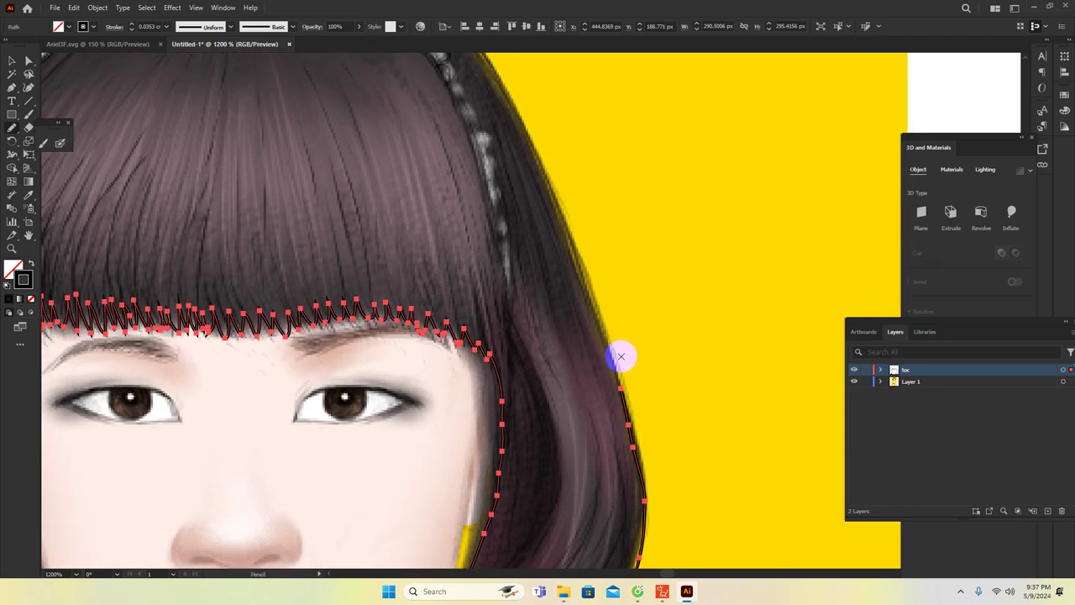
pyautogui.moveTo(617, 384)
pyautogui.mouseDown()
pyautogui.moveTo(556, 219)
pyautogui.moveTo(569, 275)
pyautogui.moveTo(613, 334)
pyautogui.moveTo(560, 211)
pyautogui.moveTo(580, 253)
pyautogui.moveTo(624, 291)
pyautogui.moveTo(651, 279)
pyautogui.moveTo(598, 199)
pyautogui.moveTo(611, 258)
pyautogui.moveTo(630, 265)
pyautogui.moveTo(642, 229)
pyautogui.moveTo(581, 185)
pyautogui.moveTo(551, 204)
pyautogui.moveTo(578, 215)
pyautogui.moveTo(623, 208)
pyautogui.moveTo(634, 183)
pyautogui.moveTo(538, 163)
pyautogui.moveTo(473, 172)
pyautogui.moveTo(482, 179)
pyautogui.moveTo(531, 148)
pyautogui.moveTo(444, 190)
pyautogui.moveTo(531, 148)
pyautogui.moveTo(538, 125)
pyautogui.moveTo(437, 170)
pyautogui.moveTo(521, 110)
pyautogui.moveTo(472, 160)
pyautogui.moveTo(487, 116)
pyautogui.moveTo(464, 129)
pyautogui.mouseUp()
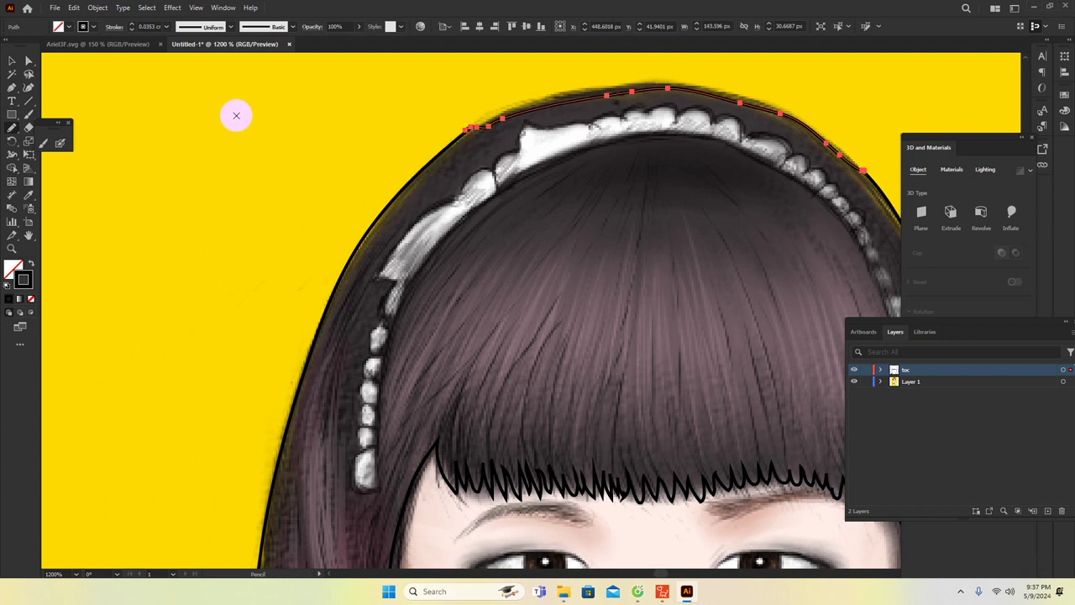
# Select the overlapping endpoints at the upper-left crown with Direct Selection and connect the crown stroke to the hair outline
pyautogui.click(29, 61)
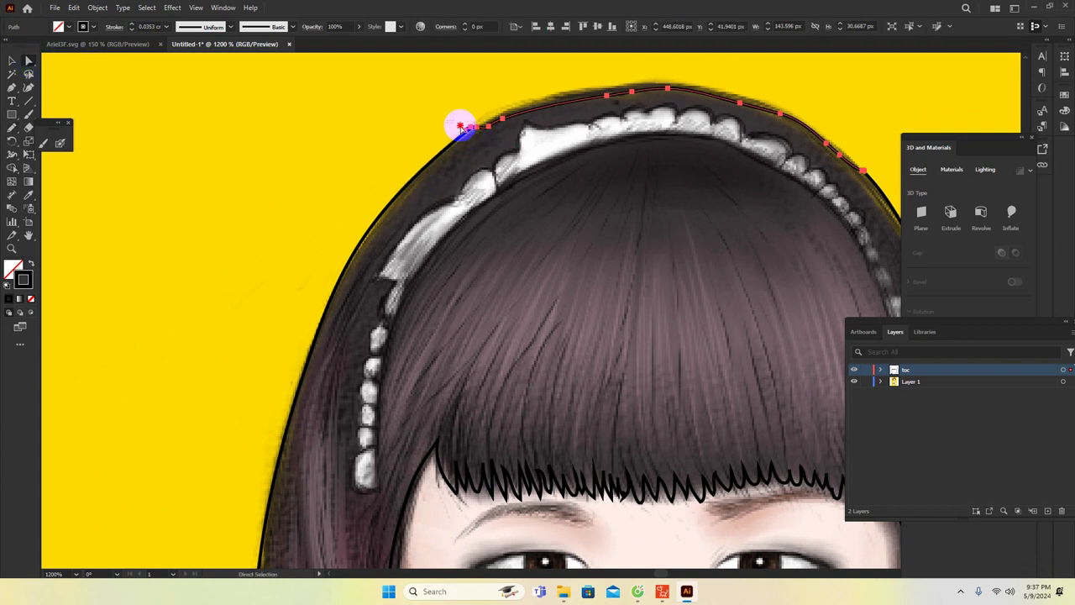
pyautogui.click(477, 148)
pyautogui.click(372, 66)
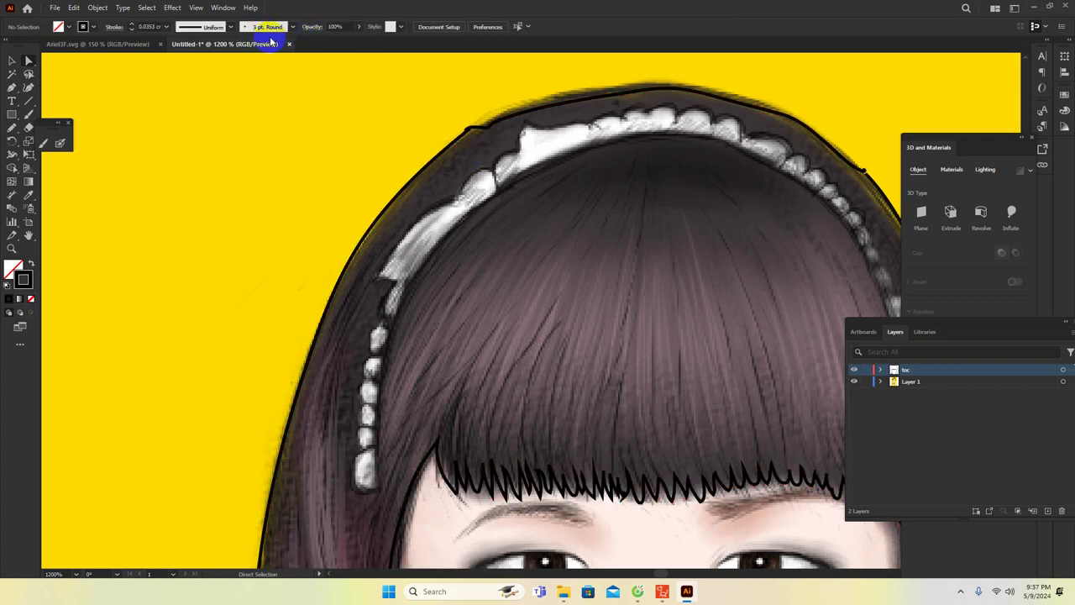
pyautogui.click(456, 149)
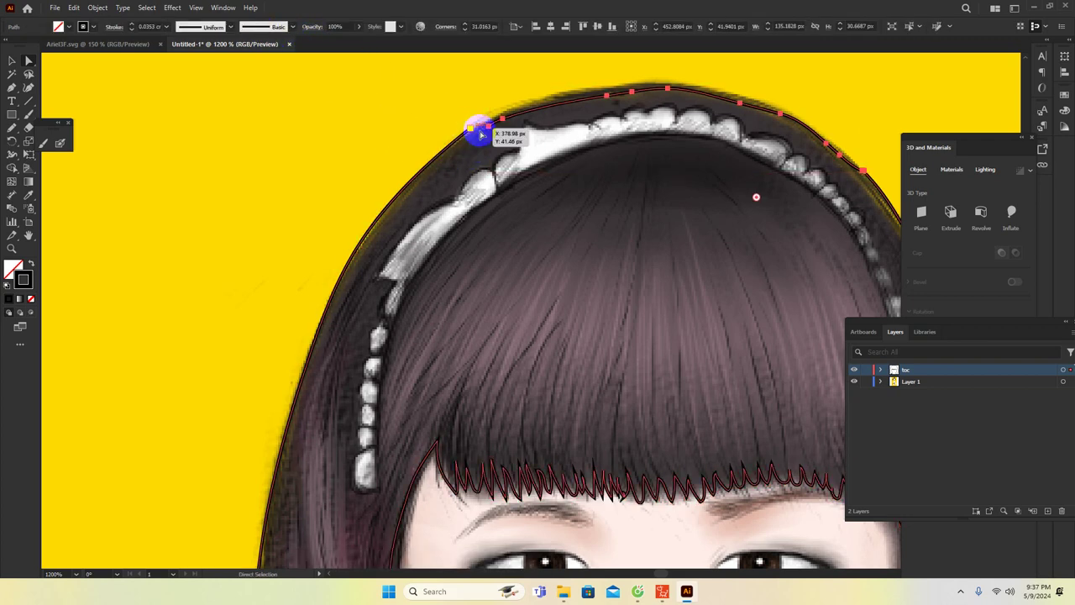
pyautogui.press('v')
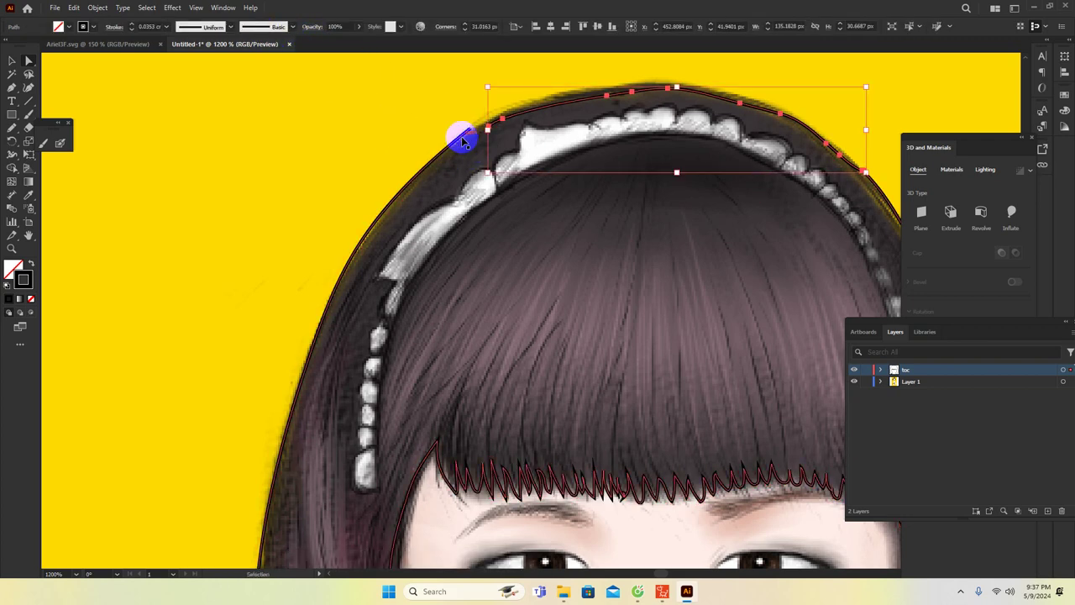
pyautogui.press('a')
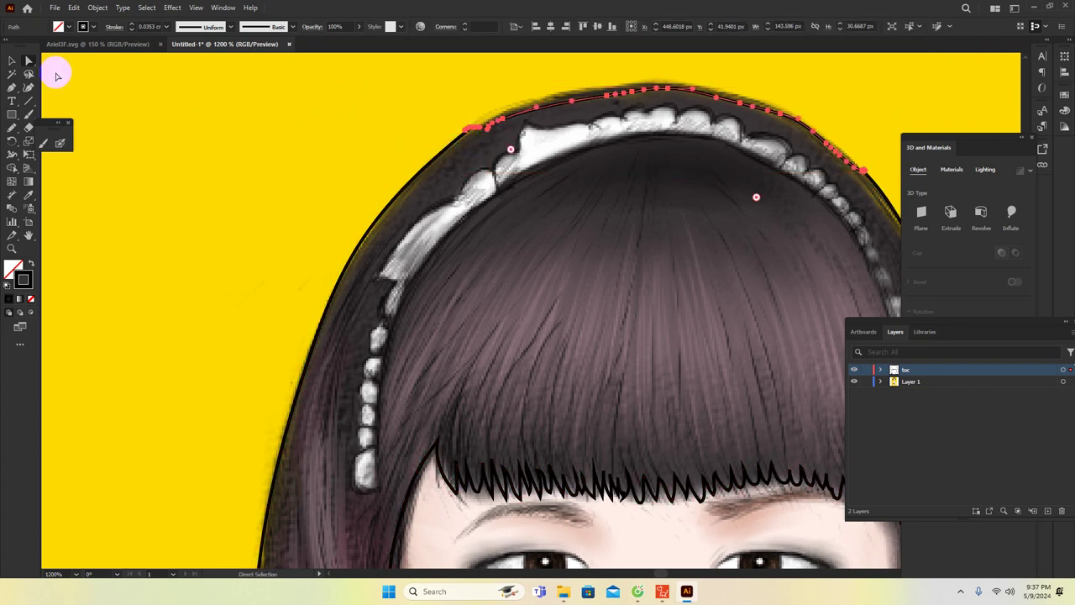
pyautogui.click(473, 145)
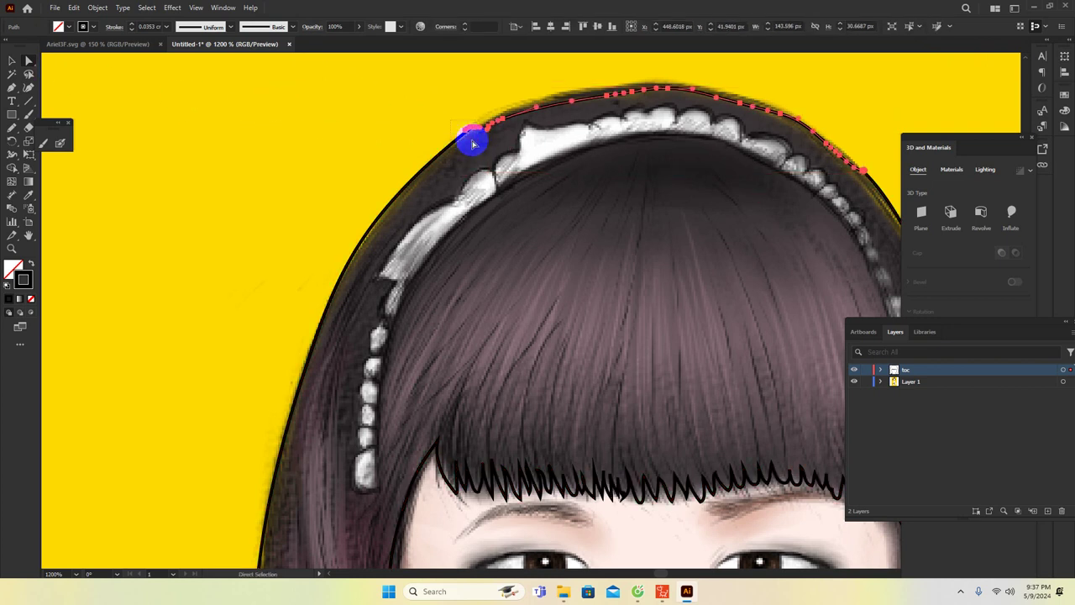
pyautogui.click(217, 29)
# Draw a separate Pencil path for the fringe, down its left edge beneath the headband and across in long zigzag strands above the brows
pyautogui.scroll(-10, 269, 218)
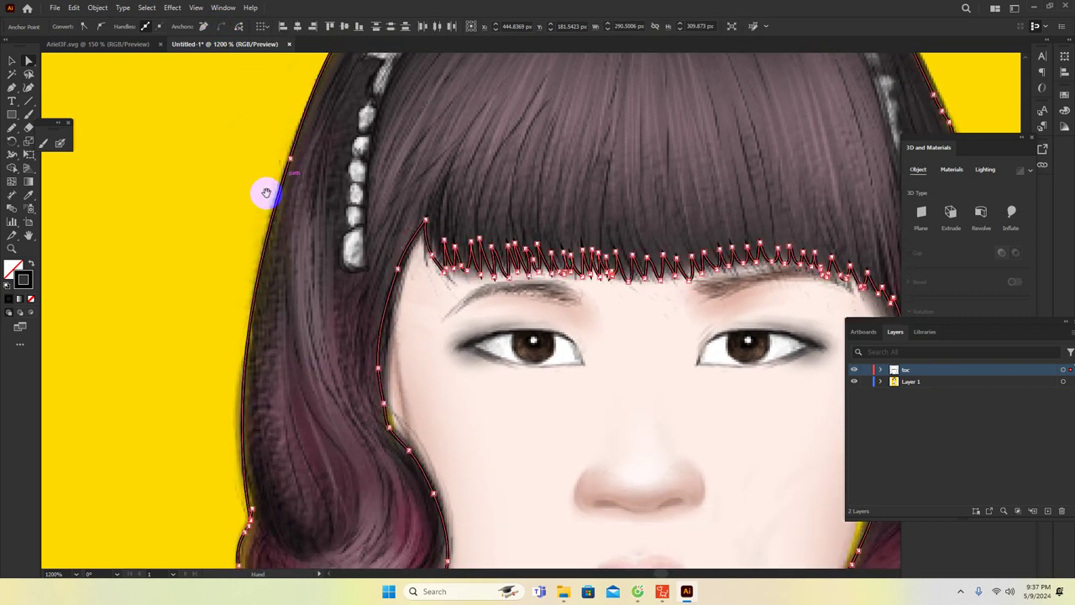
pyautogui.moveTo(266, 193)
pyautogui.mouseDown()
pyautogui.moveTo(269, 205)
pyautogui.moveTo(569, 126)
pyautogui.moveTo(509, 175)
pyautogui.moveTo(450, 269)
pyautogui.mouseUp()
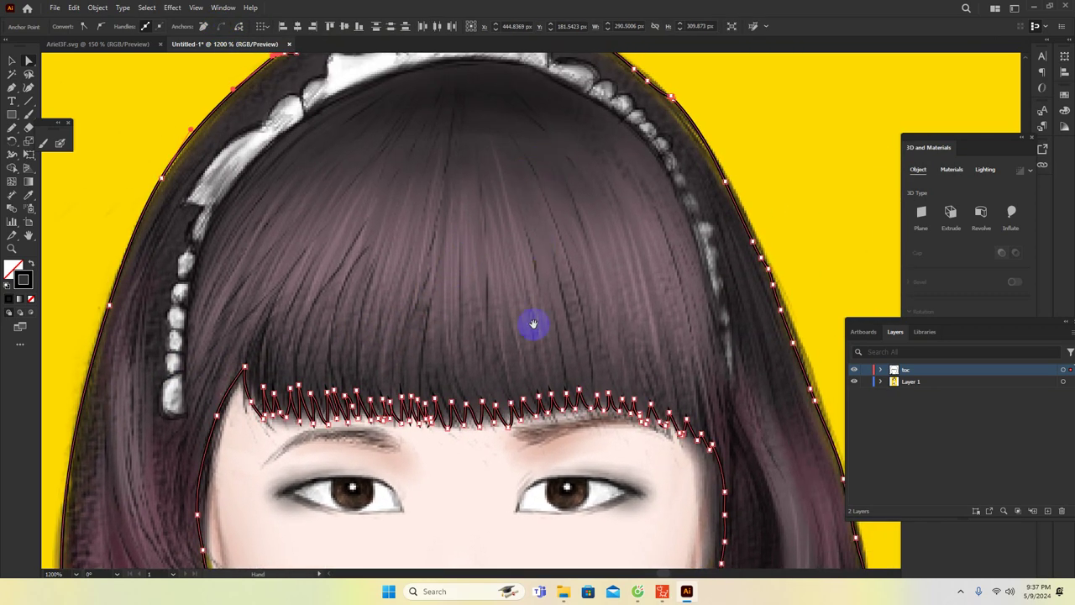
pyautogui.moveTo(595, 305)
pyautogui.mouseDown()
pyautogui.moveTo(564, 311)
pyautogui.moveTo(546, 294)
pyautogui.mouseUp()
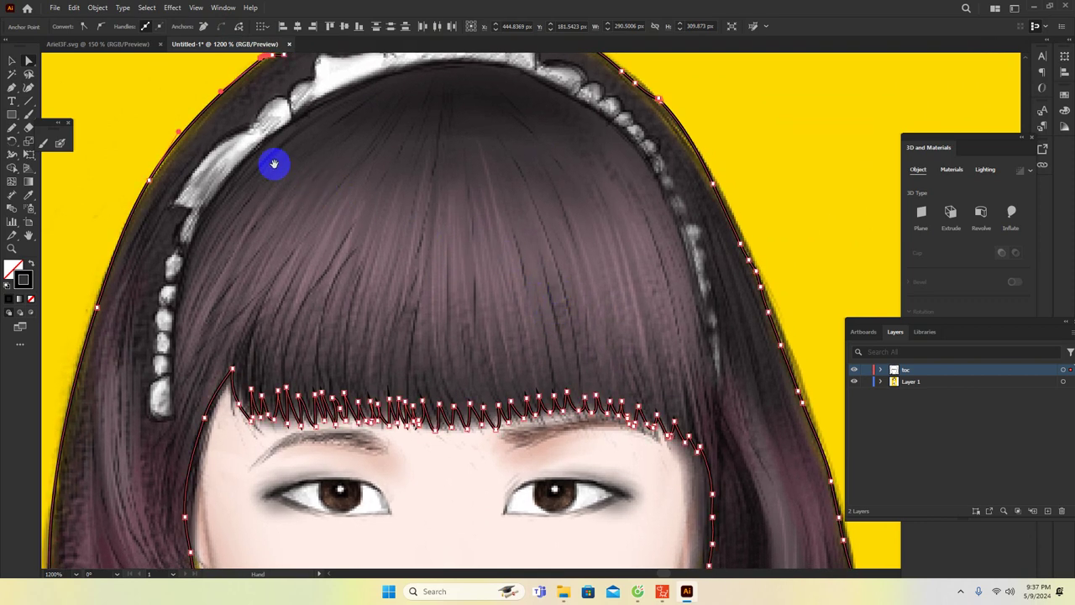
pyautogui.moveTo(278, 174)
pyautogui.mouseDown()
pyautogui.moveTo(307, 132)
pyautogui.moveTo(333, 148)
pyautogui.moveTo(343, 126)
pyautogui.mouseUp()
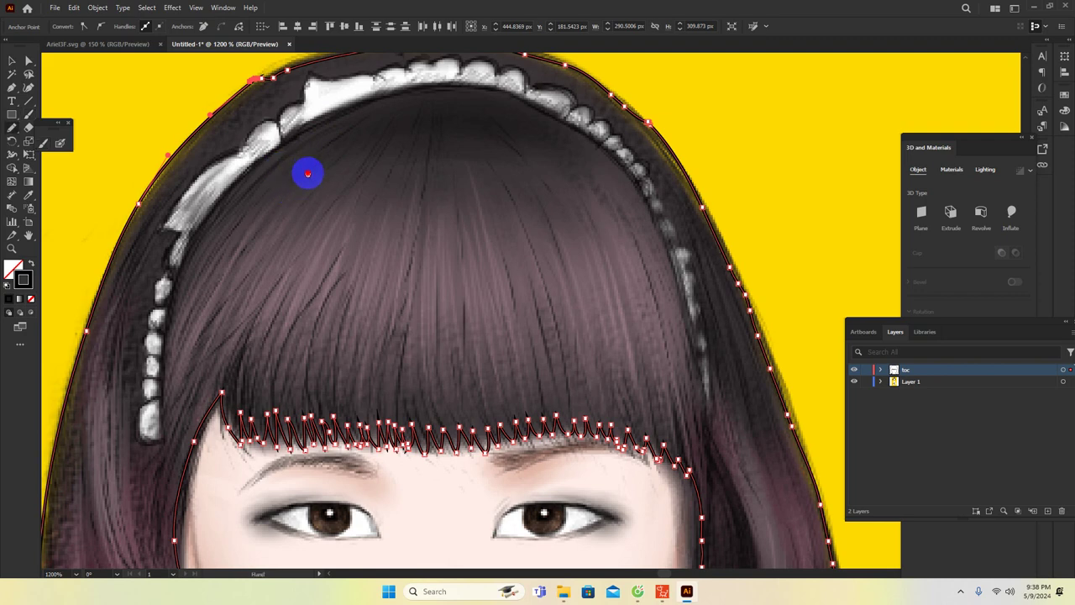
pyautogui.moveTo(305, 170)
pyautogui.mouseDown()
pyautogui.moveTo(359, 110)
pyautogui.moveTo(305, 155)
pyautogui.moveTo(259, 218)
pyautogui.moveTo(223, 296)
pyautogui.moveTo(192, 425)
pyautogui.moveTo(225, 332)
pyautogui.moveTo(223, 384)
pyautogui.moveTo(240, 342)
pyautogui.moveTo(258, 389)
pyautogui.moveTo(267, 337)
pyautogui.moveTo(287, 383)
pyautogui.moveTo(305, 323)
pyautogui.moveTo(333, 295)
pyautogui.moveTo(310, 392)
pyautogui.moveTo(337, 318)
pyautogui.moveTo(340, 389)
pyautogui.moveTo(361, 312)
pyautogui.moveTo(389, 317)
pyautogui.moveTo(319, 204)
pyautogui.moveTo(289, 212)
pyautogui.moveTo(301, 289)
pyautogui.moveTo(325, 206)
pyautogui.moveTo(338, 290)
pyautogui.moveTo(347, 203)
pyautogui.moveTo(364, 292)
pyautogui.moveTo(371, 243)
pyautogui.moveTo(392, 290)
pyautogui.moveTo(403, 225)
pyautogui.moveTo(422, 285)
pyautogui.moveTo(422, 221)
pyautogui.mouseUp()
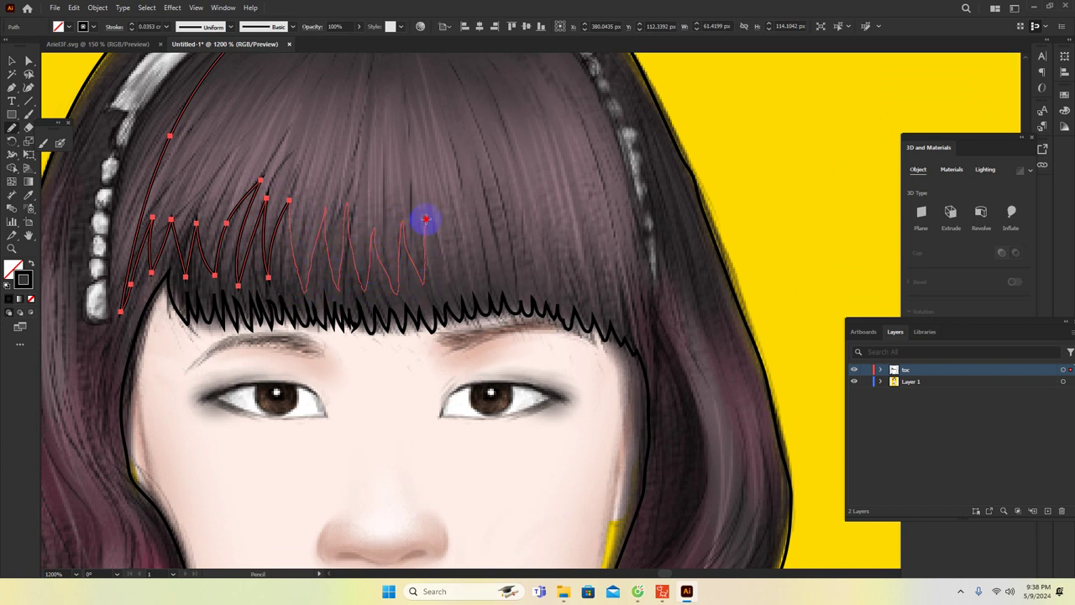
pyautogui.moveTo(501, 245)
pyautogui.mouseDown()
pyautogui.moveTo(400, 236)
pyautogui.moveTo(340, 251)
pyautogui.moveTo(351, 273)
pyautogui.moveTo(359, 227)
pyautogui.moveTo(395, 272)
pyautogui.moveTo(400, 247)
pyautogui.moveTo(445, 283)
pyautogui.moveTo(452, 267)
pyautogui.moveTo(474, 294)
pyautogui.moveTo(507, 284)
pyautogui.moveTo(530, 318)
pyautogui.moveTo(531, 210)
pyautogui.mouseUp()
# Finish the fringe outline with the Pencil tool, continuing the zigzag to the right temple, up beneath the headband and over the crown to close it
pyautogui.moveTo(495, 159)
pyautogui.mouseDown()
pyautogui.moveTo(533, 242)
pyautogui.moveTo(611, 284)
pyautogui.mouseUp()
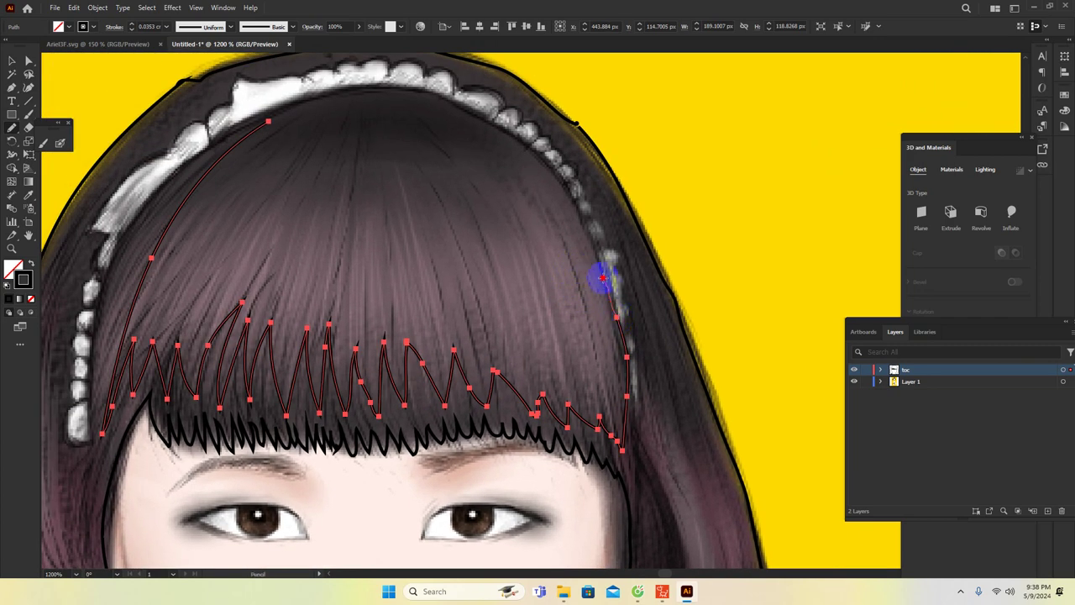
pyautogui.moveTo(504, 171)
pyautogui.mouseDown()
pyautogui.moveTo(554, 233)
pyautogui.moveTo(595, 230)
pyautogui.moveTo(496, 165)
pyautogui.mouseUp()
pyautogui.moveTo(453, 186); pyautogui.dragTo(520, 209)
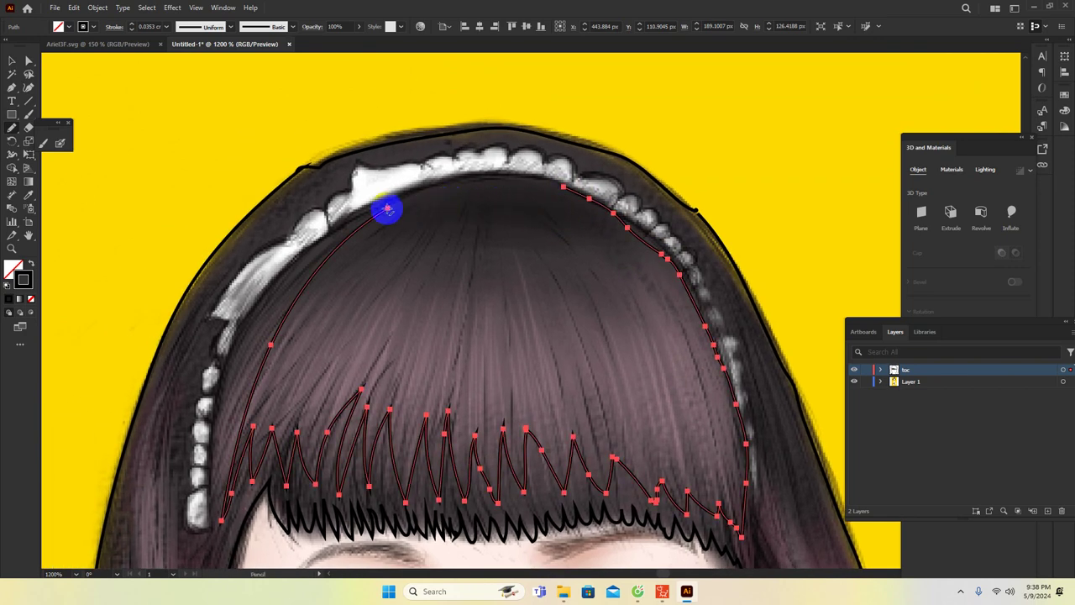
pyautogui.moveTo(401, 200)
pyautogui.mouseDown()
pyautogui.moveTo(462, 185)
pyautogui.moveTo(567, 191)
pyautogui.mouseUp()
pyautogui.moveTo(463, 285); pyautogui.dragTo(441, 256)
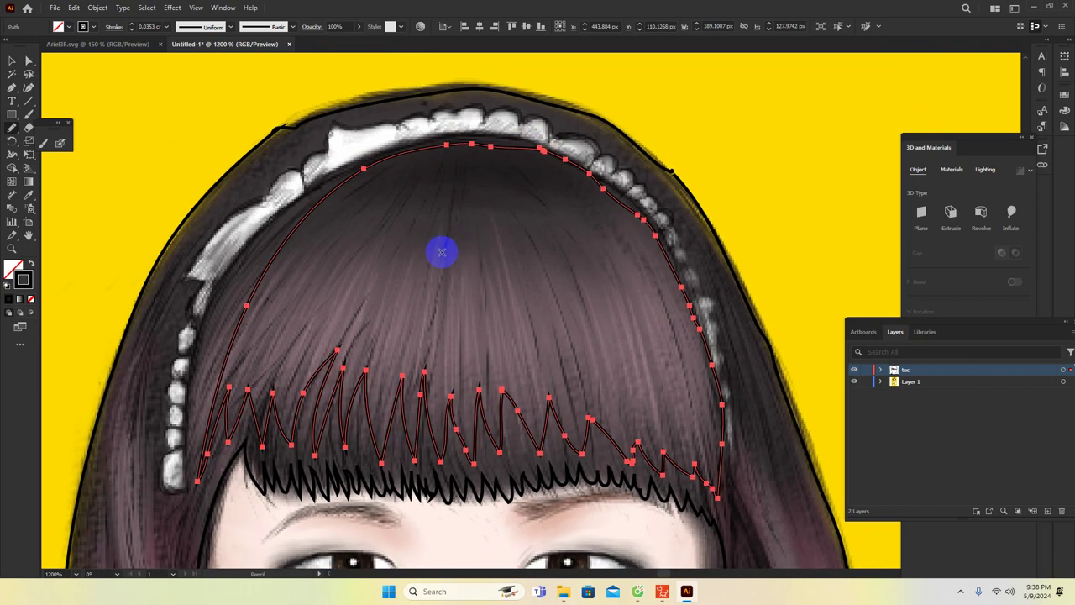
pyautogui.press('b')
pyautogui.scroll(-1, 379, 259)
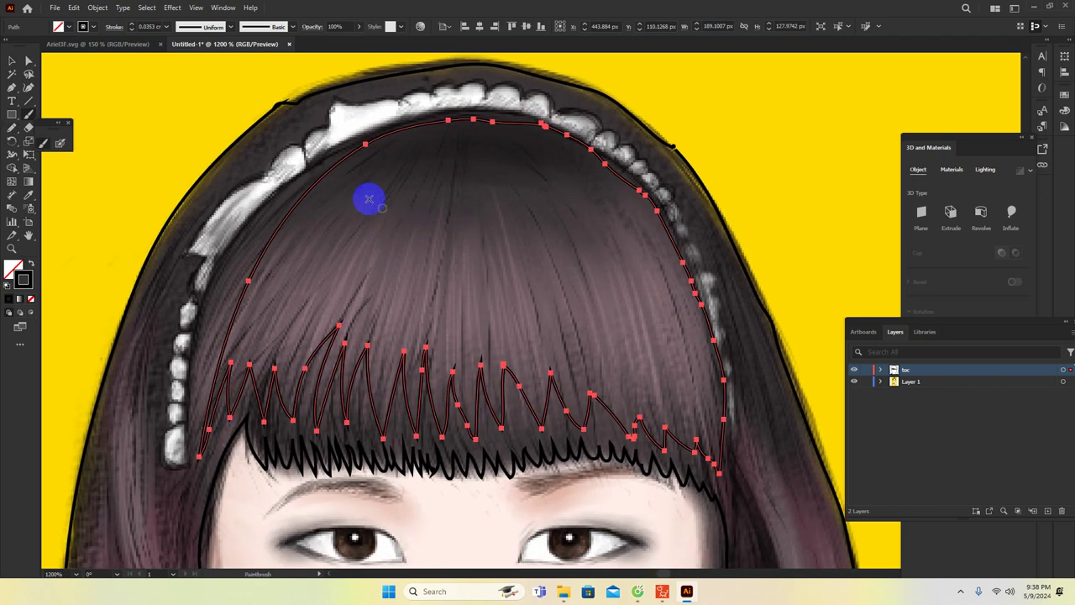
pyautogui.moveTo(368, 170)
pyautogui.mouseDown()
pyautogui.moveTo(348, 181)
pyautogui.moveTo(371, 187)
pyautogui.mouseUp()
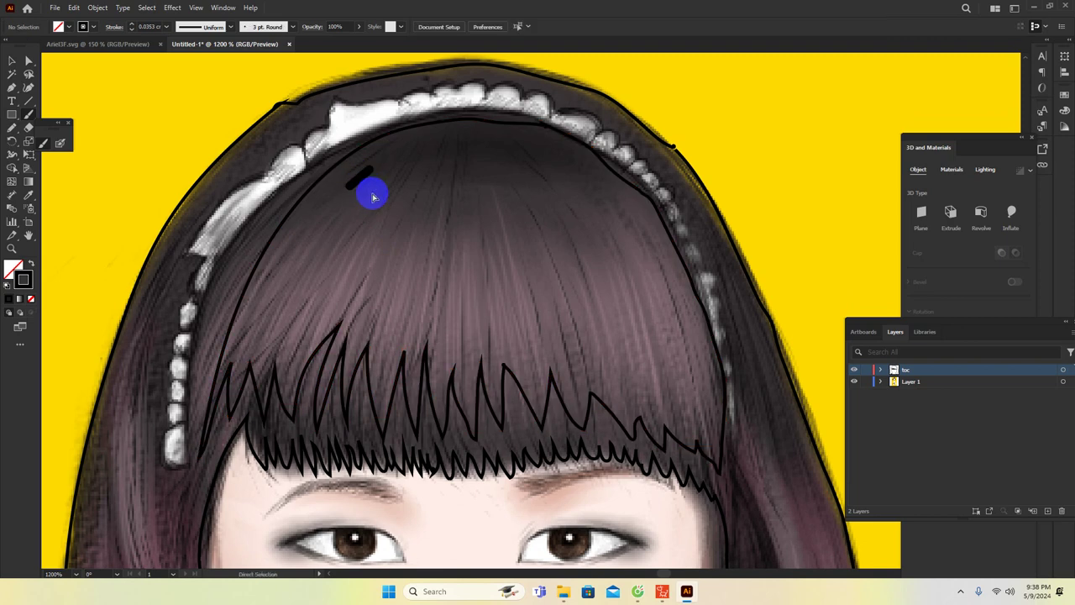
pyautogui.hotkey('ctrl', 'z')
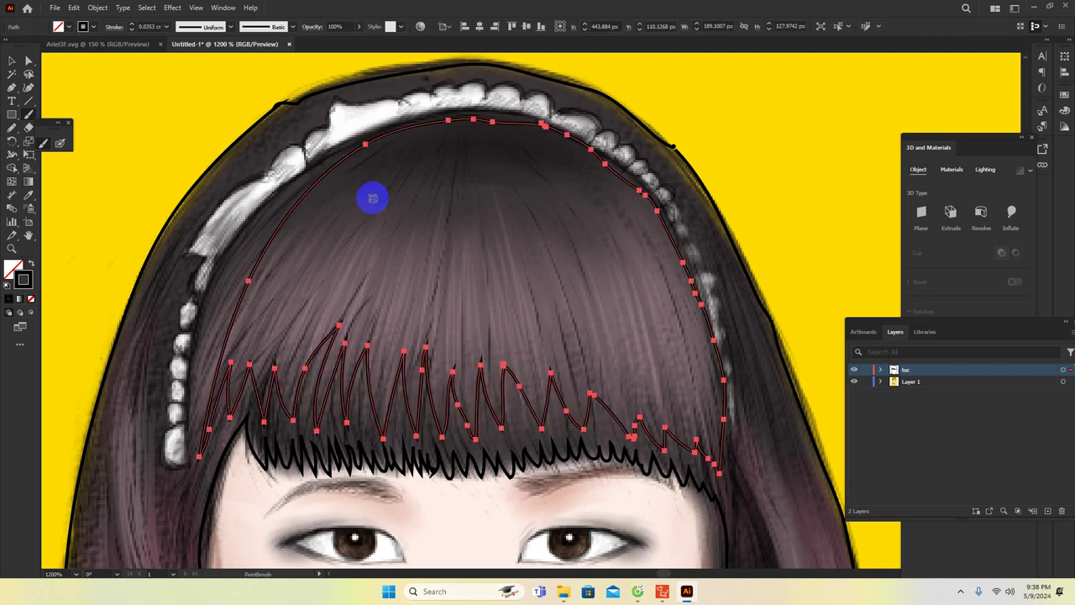
# Draw a closed Pencil shape of long pointed strands on the fringe's left half and fill it with dark brown sampled from the reference hair
pyautogui.press('n')
pyautogui.moveTo(376, 157); pyautogui.dragTo(306, 246)
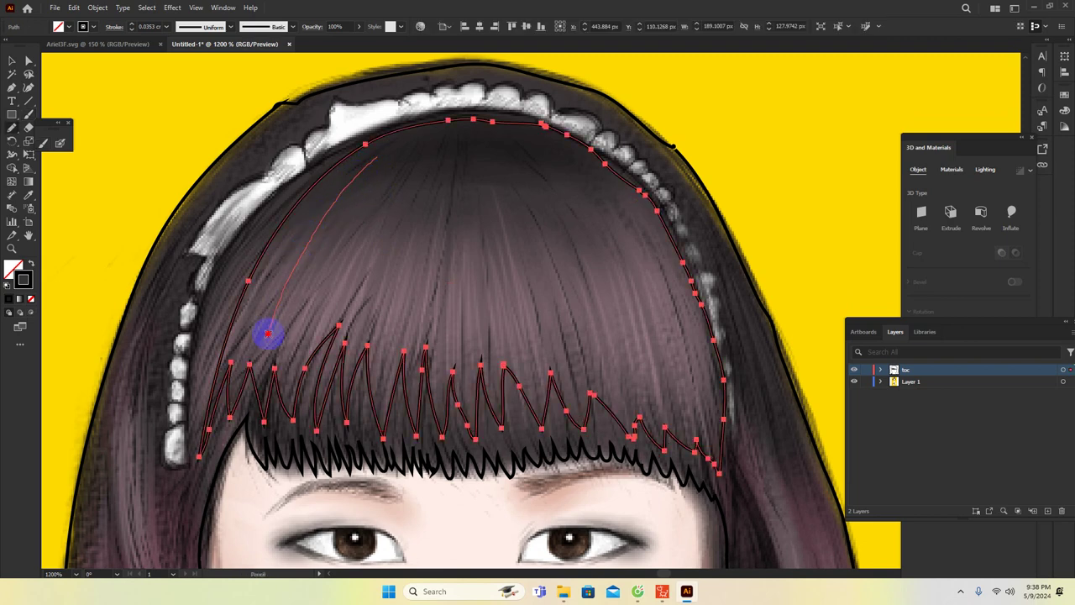
pyautogui.moveTo(286, 310)
pyautogui.mouseDown()
pyautogui.moveTo(379, 169)
pyautogui.moveTo(331, 247)
pyautogui.moveTo(301, 340)
pyautogui.moveTo(380, 206)
pyautogui.moveTo(352, 304)
pyautogui.mouseUp()
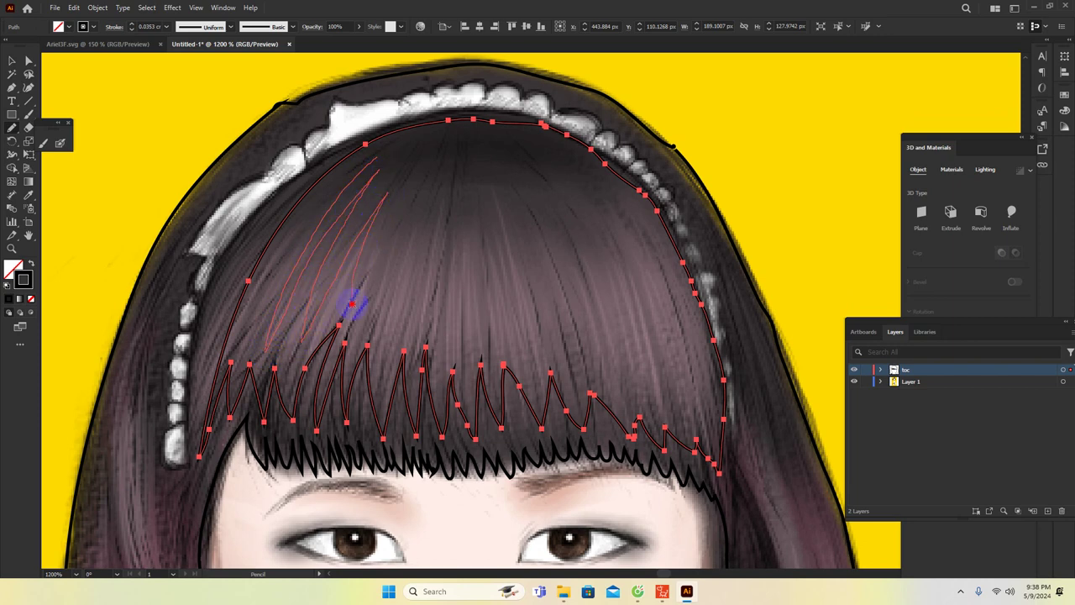
pyautogui.moveTo(372, 265)
pyautogui.mouseDown()
pyautogui.moveTo(418, 184)
pyautogui.moveTo(426, 218)
pyautogui.moveTo(467, 159)
pyautogui.moveTo(431, 191)
pyautogui.moveTo(439, 153)
pyautogui.moveTo(395, 193)
pyautogui.moveTo(417, 146)
pyautogui.moveTo(389, 169)
pyautogui.moveTo(402, 139)
pyautogui.moveTo(393, 143)
pyautogui.moveTo(328, 249)
pyautogui.moveTo(391, 234)
pyautogui.mouseUp()
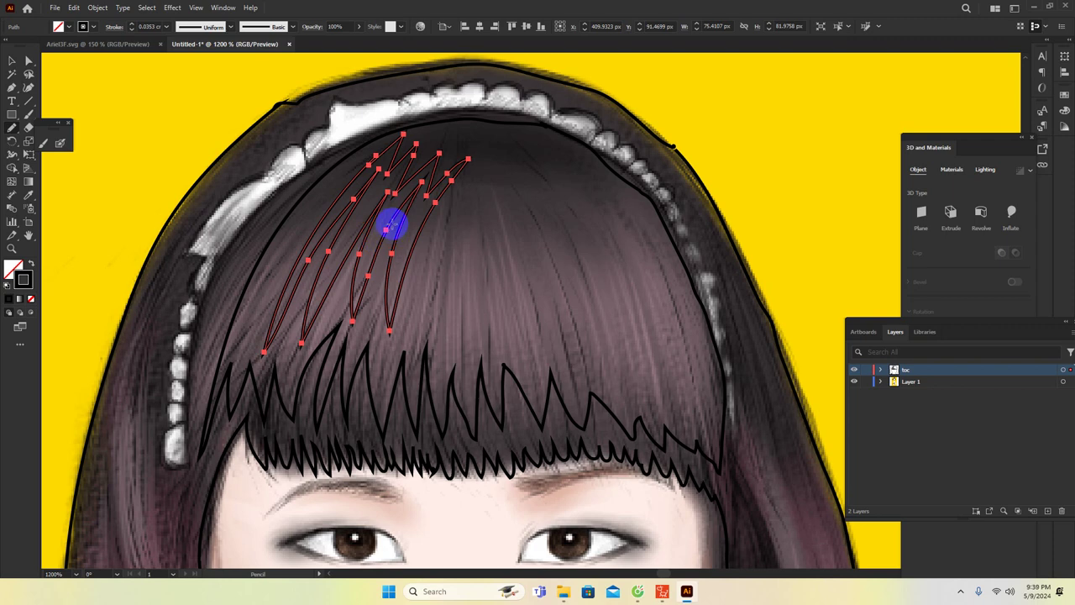
pyautogui.click(386, 210)
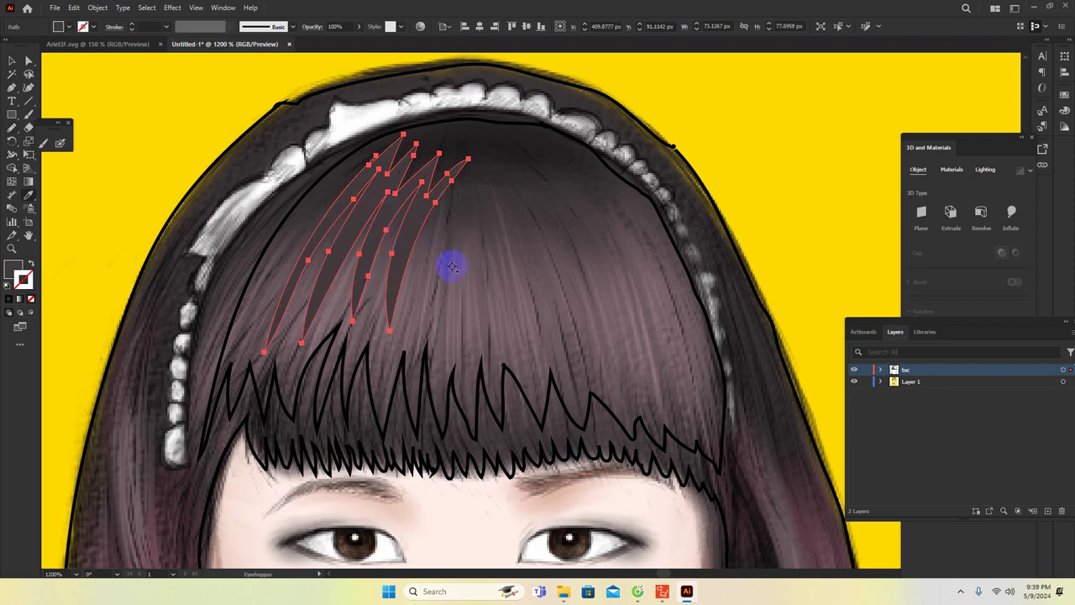
# Draw Pencil zigzag strands from the crown parting down the right half of the fringe
pyautogui.moveTo(451, 264); pyautogui.dragTo(414, 229)
pyautogui.scroll(2, 415, 229)
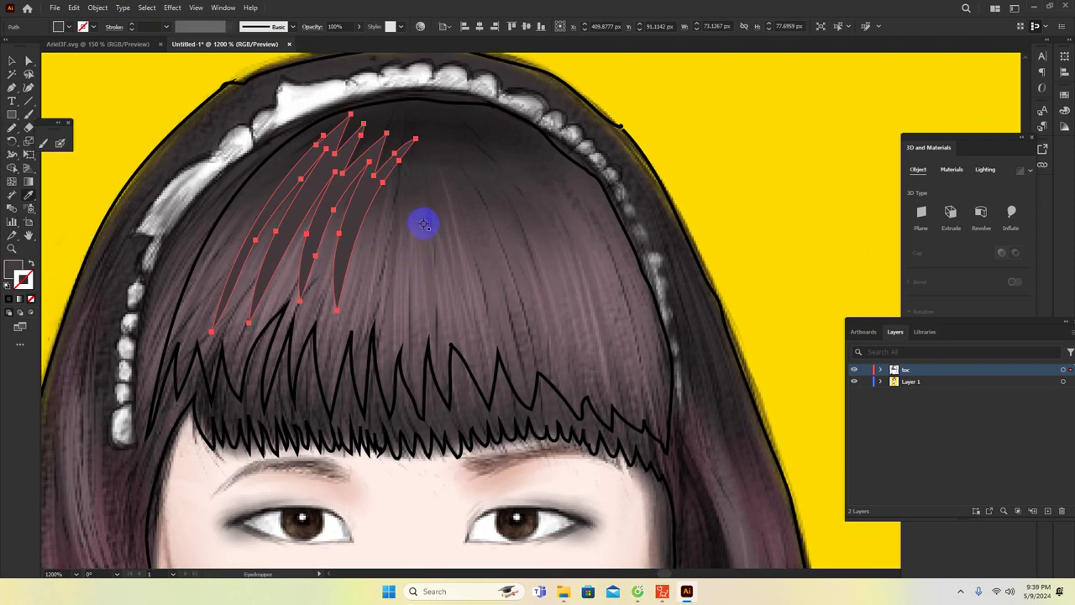
pyautogui.press('n')
pyautogui.moveTo(433, 161); pyautogui.dragTo(455, 196)
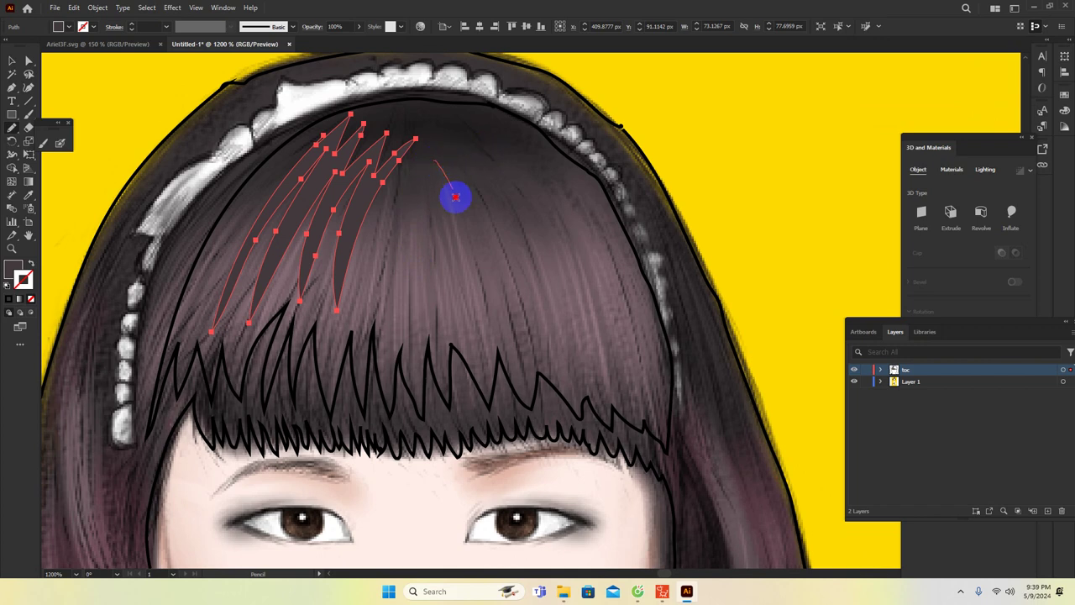
pyautogui.moveTo(485, 267)
pyautogui.mouseDown()
pyautogui.moveTo(472, 204)
pyautogui.moveTo(508, 339)
pyautogui.moveTo(502, 220)
pyautogui.mouseUp()
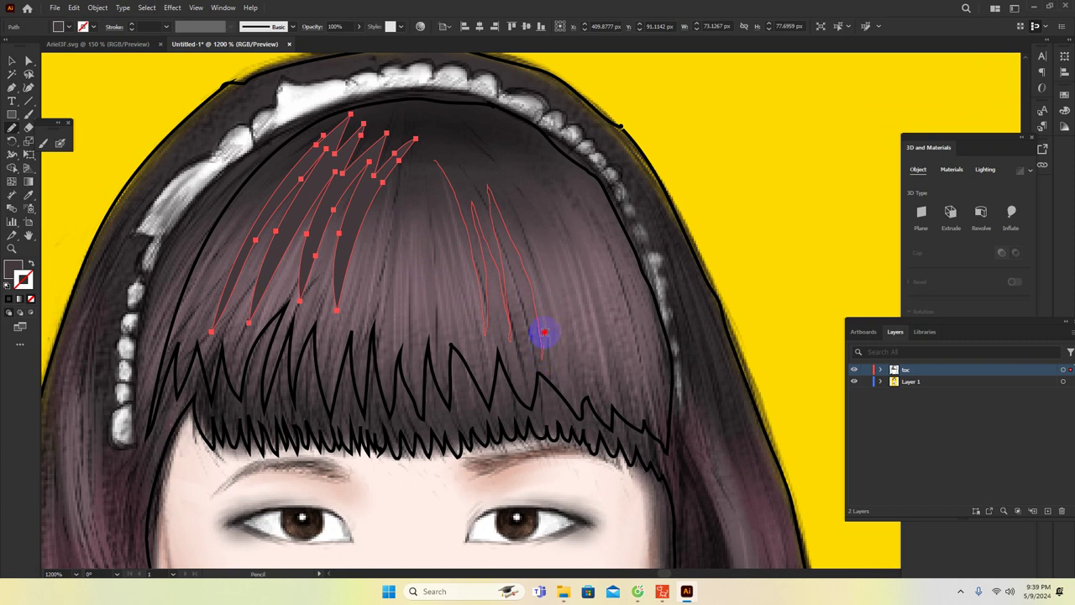
pyautogui.moveTo(572, 370); pyautogui.dragTo(573, 369)
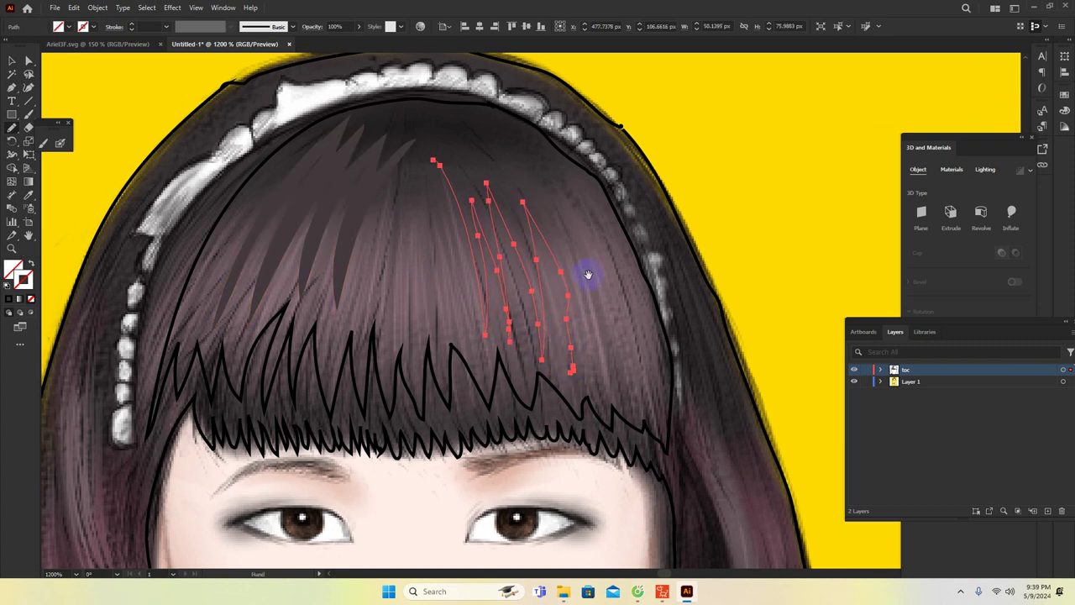
# Extend the right-hand strands to the fringe's right edge, close them with jagged tips along the crown, and fill with mauve-brown sampled from the reference hair
pyautogui.press('space')
pyautogui.moveTo(597, 331)
pyautogui.mouseDown()
pyautogui.moveTo(595, 303)
pyautogui.moveTo(554, 262)
pyautogui.mouseUp()
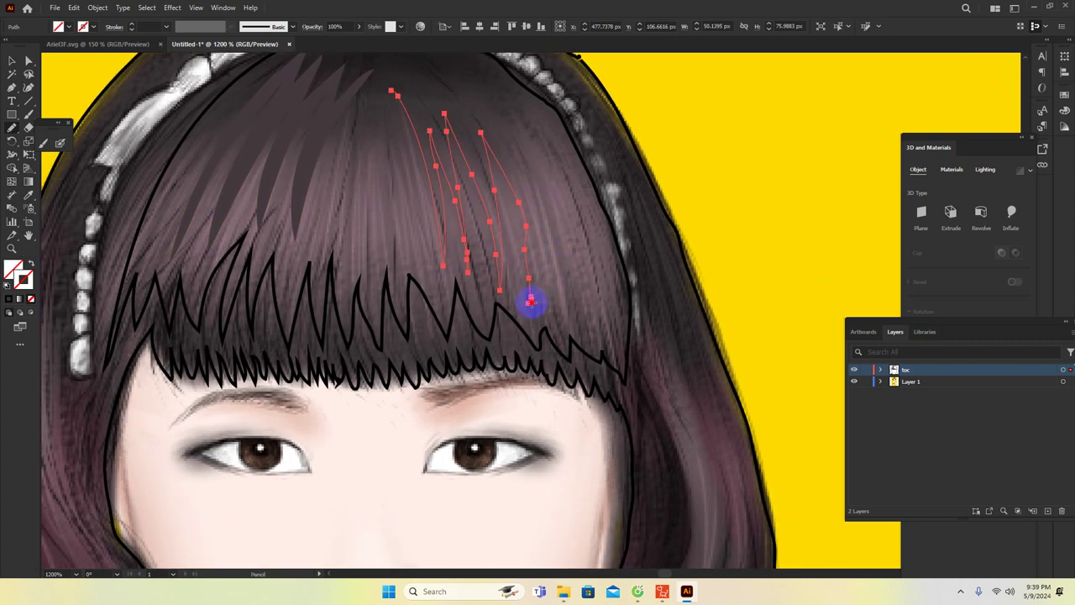
pyautogui.moveTo(579, 309); pyautogui.dragTo(584, 279)
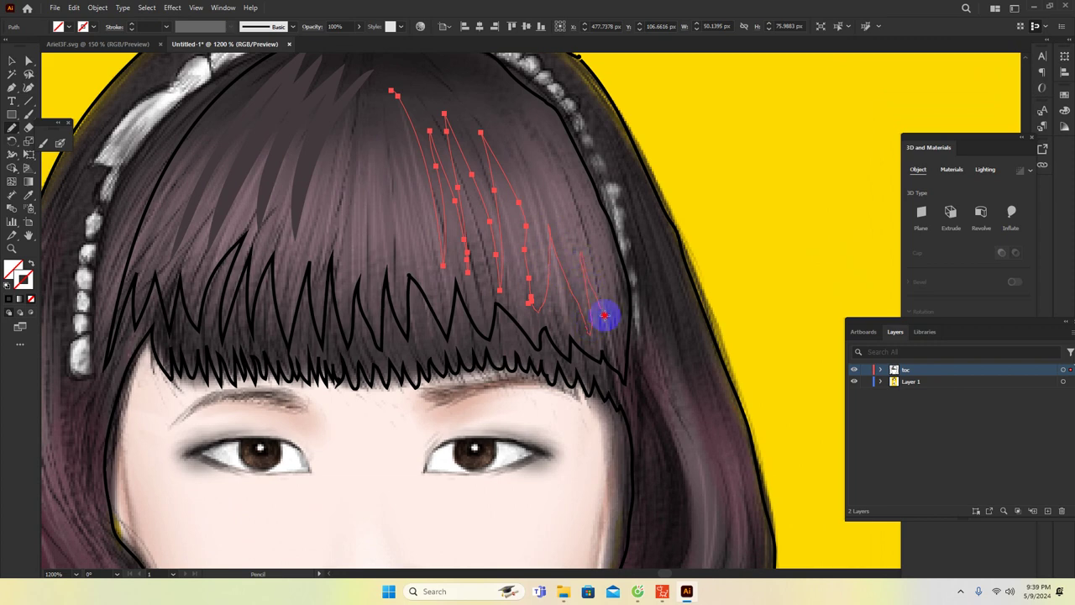
pyautogui.moveTo(552, 155); pyautogui.dragTo(571, 254)
pyautogui.press('space')
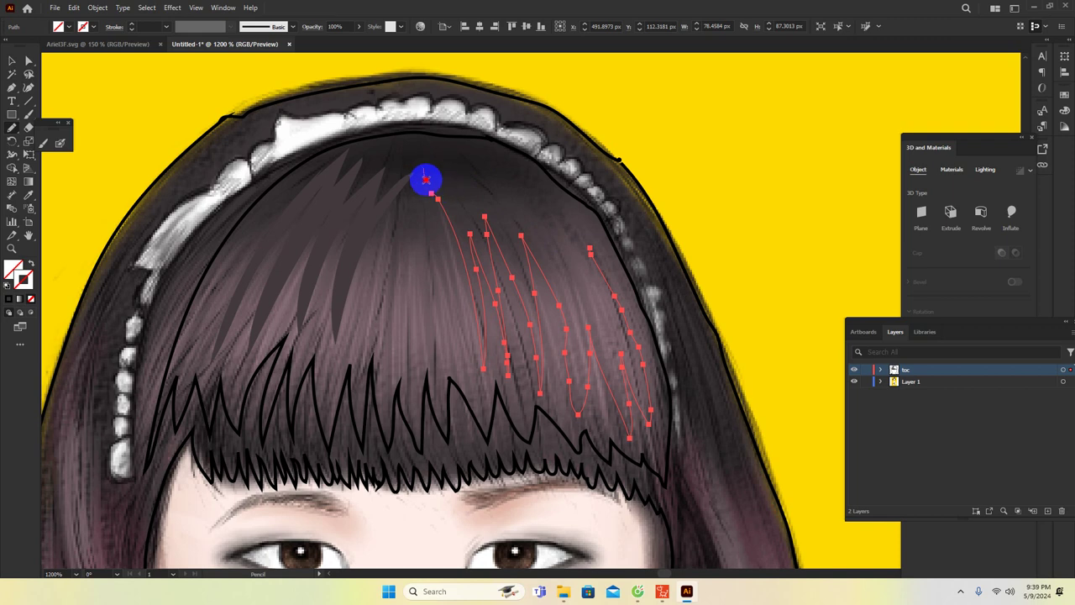
pyautogui.moveTo(430, 186)
pyautogui.mouseDown()
pyautogui.moveTo(422, 168)
pyautogui.moveTo(449, 197)
pyautogui.moveTo(461, 173)
pyautogui.moveTo(499, 213)
pyautogui.moveTo(515, 204)
pyautogui.moveTo(588, 252)
pyautogui.mouseUp()
pyautogui.hotkey('ctrl', 'z')
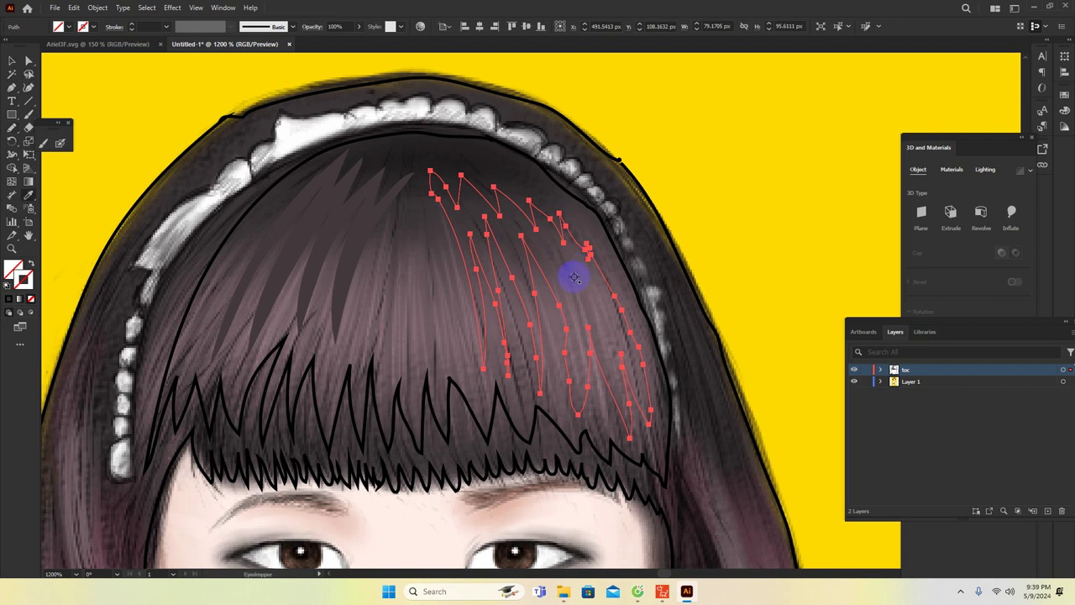
pyautogui.click(571, 283)
# Draw a closed Pencil shape of two narrow strands below the central parting and fill it with dark grey sampled from the reference hair
pyautogui.moveTo(546, 298); pyautogui.dragTo(542, 252)
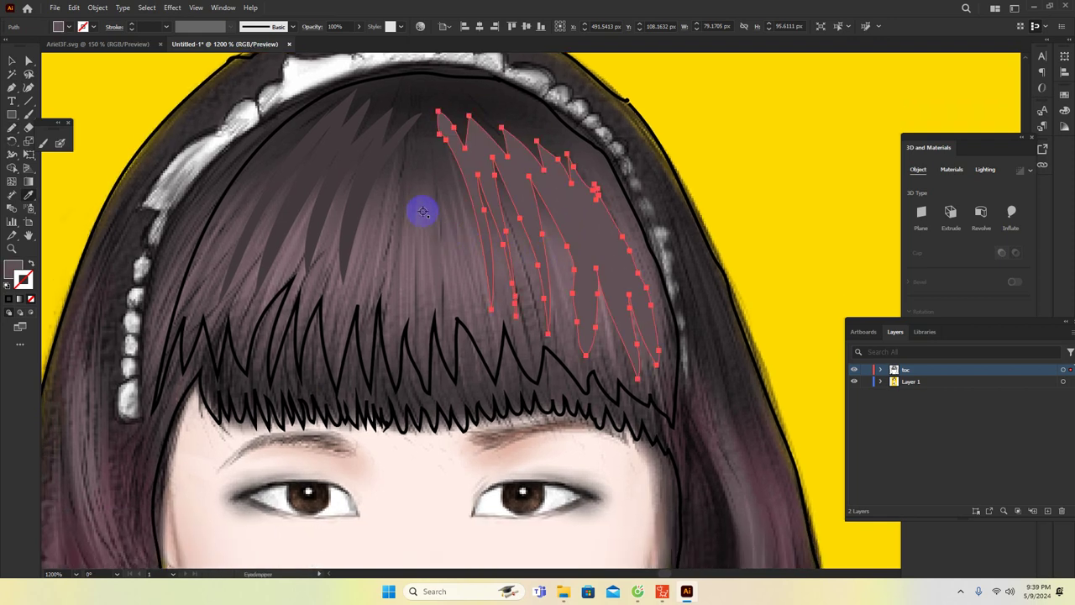
pyautogui.press('n')
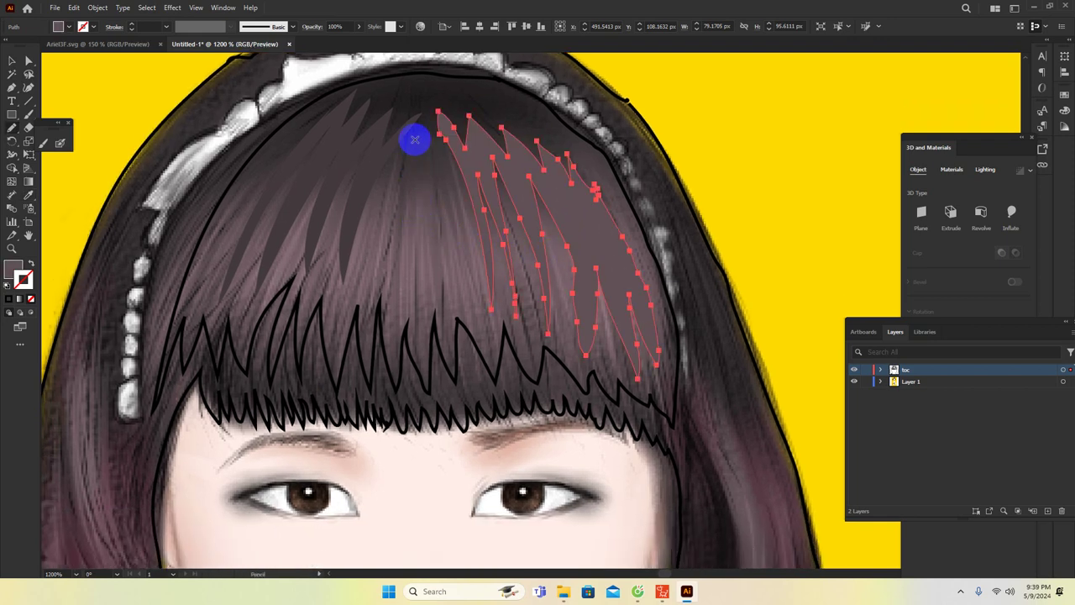
pyautogui.moveTo(412, 140); pyautogui.dragTo(396, 219)
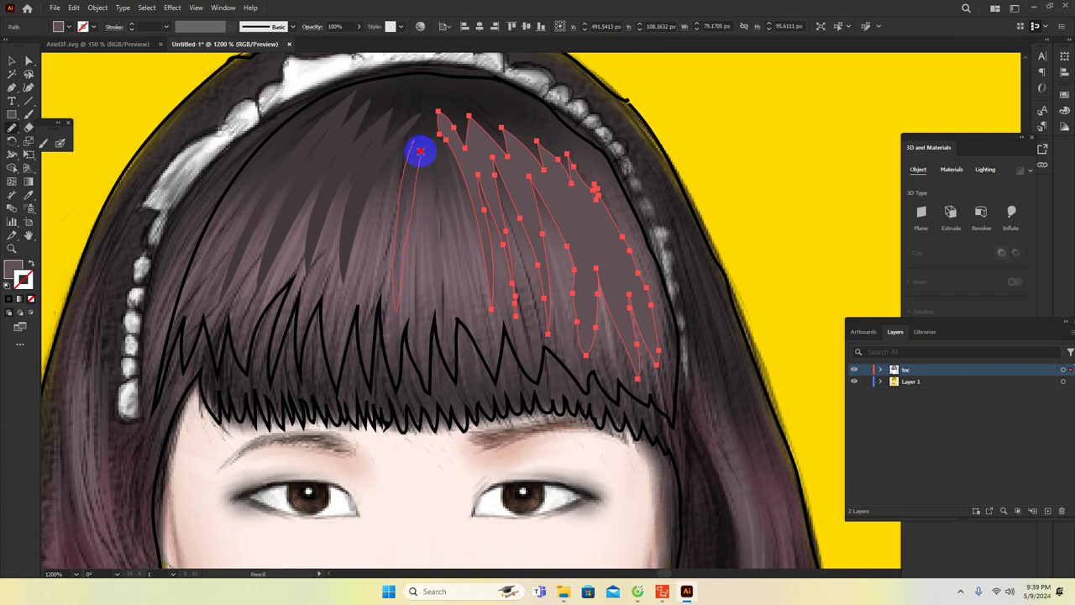
pyautogui.moveTo(420, 151)
pyautogui.mouseDown()
pyautogui.moveTo(418, 250)
pyautogui.moveTo(426, 127)
pyautogui.moveTo(415, 132)
pyautogui.moveTo(397, 211)
pyautogui.moveTo(431, 196)
pyautogui.moveTo(439, 223)
pyautogui.moveTo(418, 203)
pyautogui.mouseUp()
pyautogui.press('i')
pyautogui.click(406, 179)
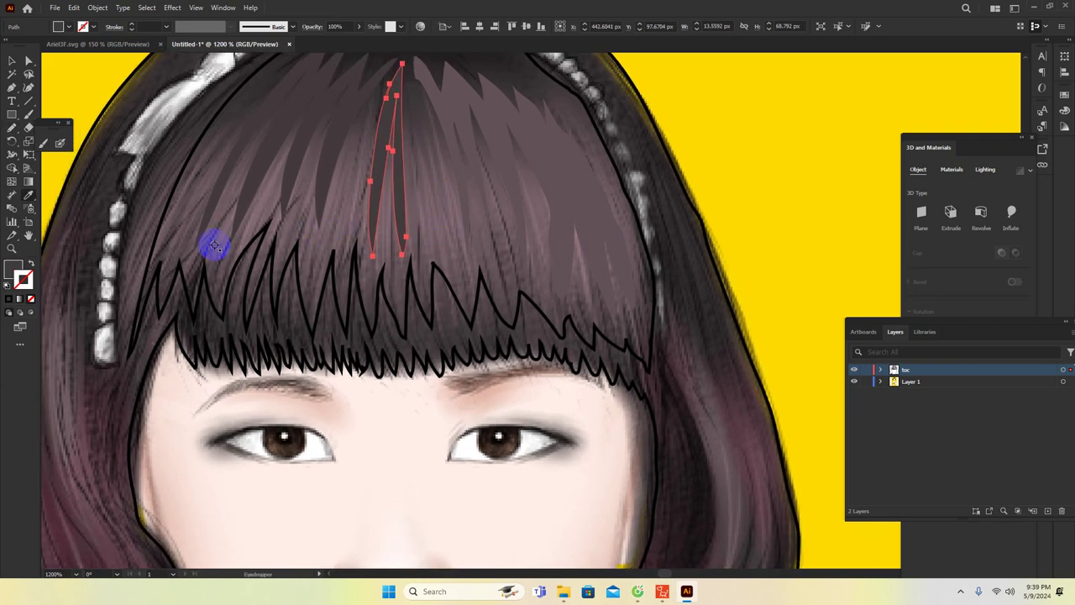
# Select the large fringe outline and replace its black stroke with a solid fill sampled from the reference hair's left side
pyautogui.press('v')
pyautogui.click(252, 269)
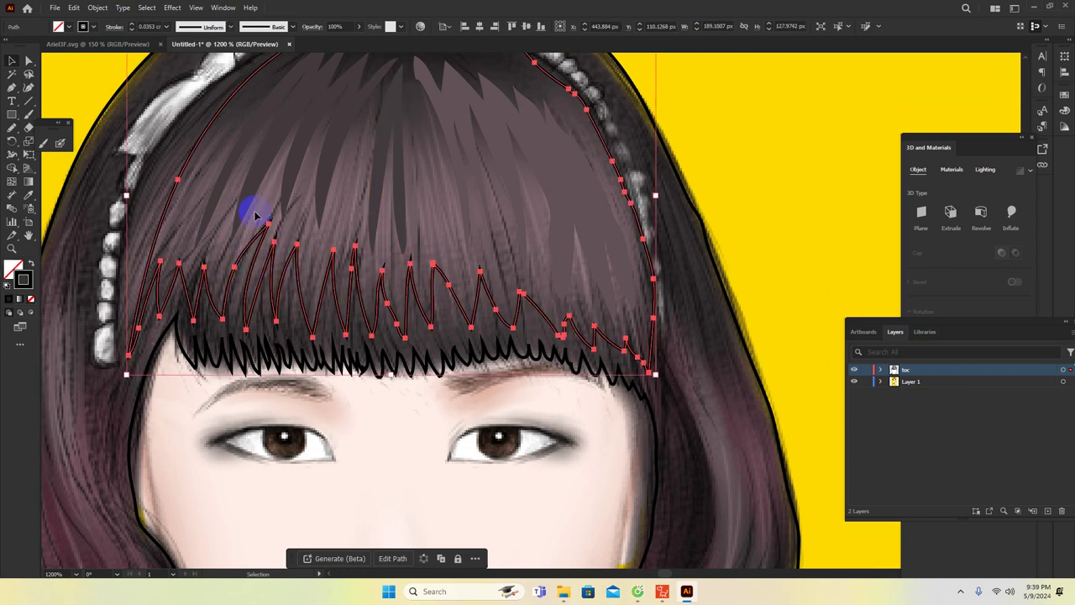
pyautogui.press('i')
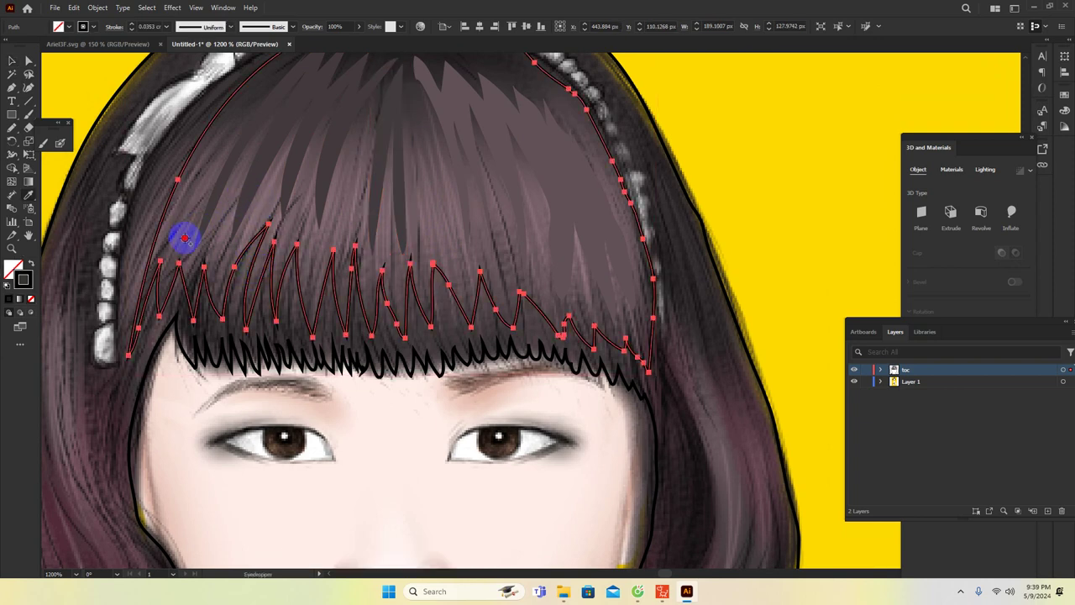
pyautogui.click(185, 239)
pyautogui.scroll(3, 278, 252)
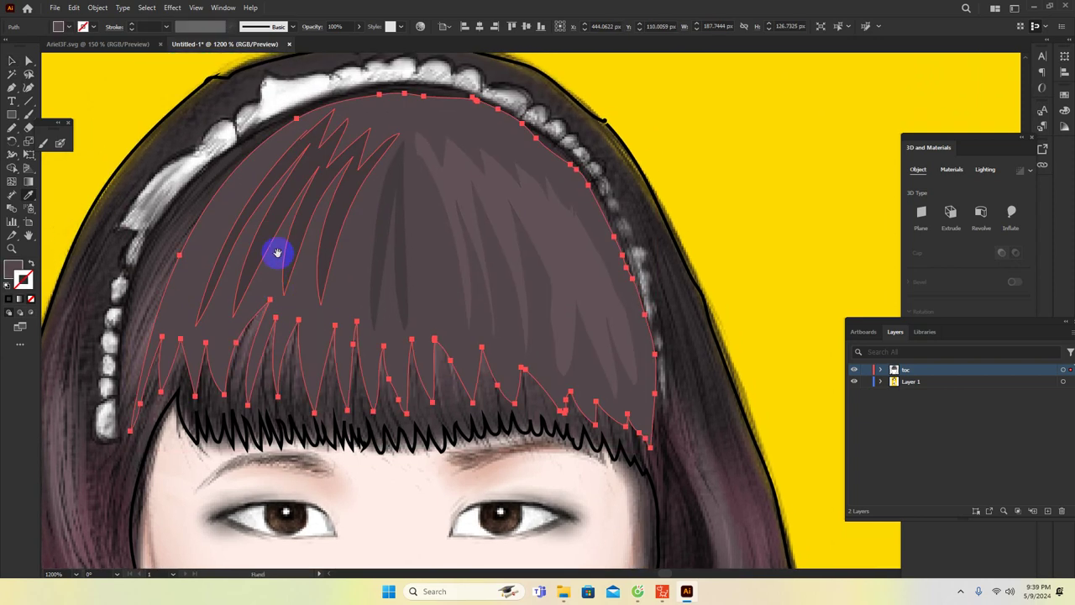
# Examine the traced hair against the whole reference figure, selecting all hair shapes together and the fringe and strand shapes individually
pyautogui.hotkey('ctrl', '-')
pyautogui.hotkey('ctrl', '-')
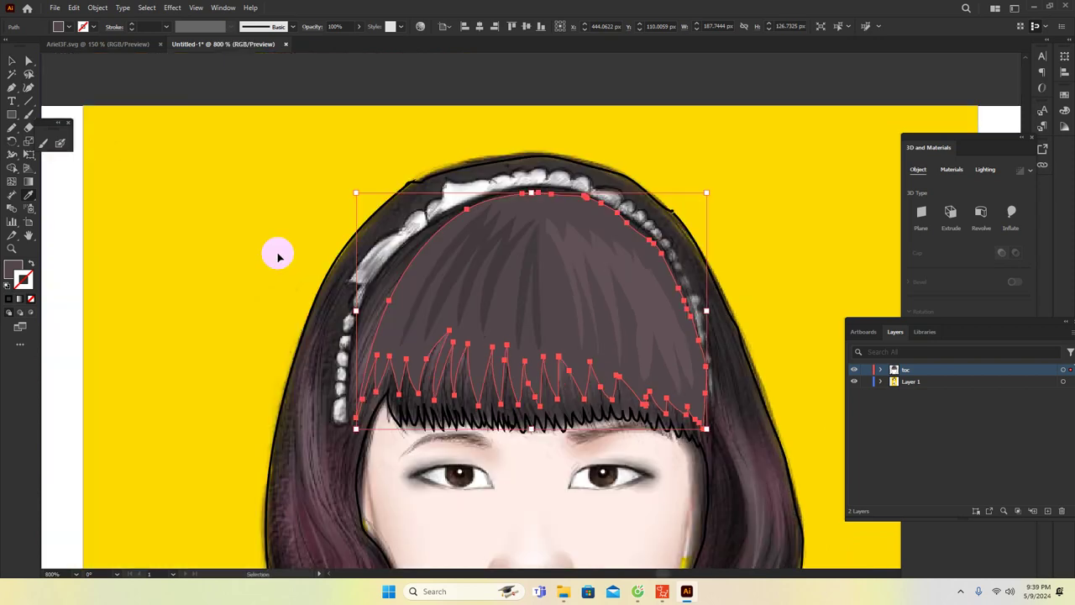
pyautogui.moveTo(278, 252); pyautogui.dragTo(137, 228)
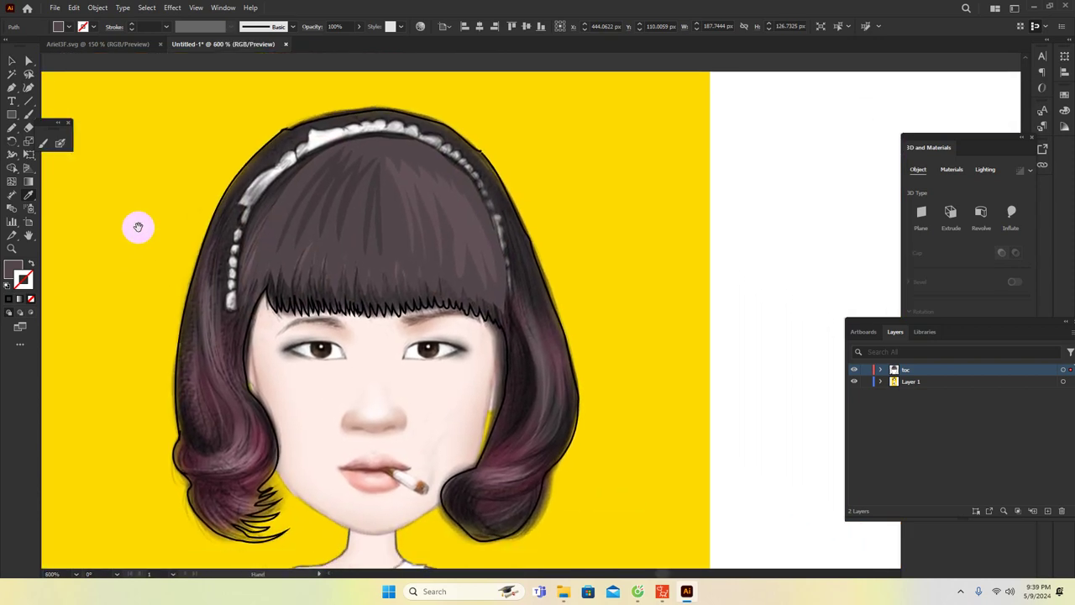
pyautogui.click(9, 62)
pyautogui.moveTo(192, 107); pyautogui.dragTo(523, 336)
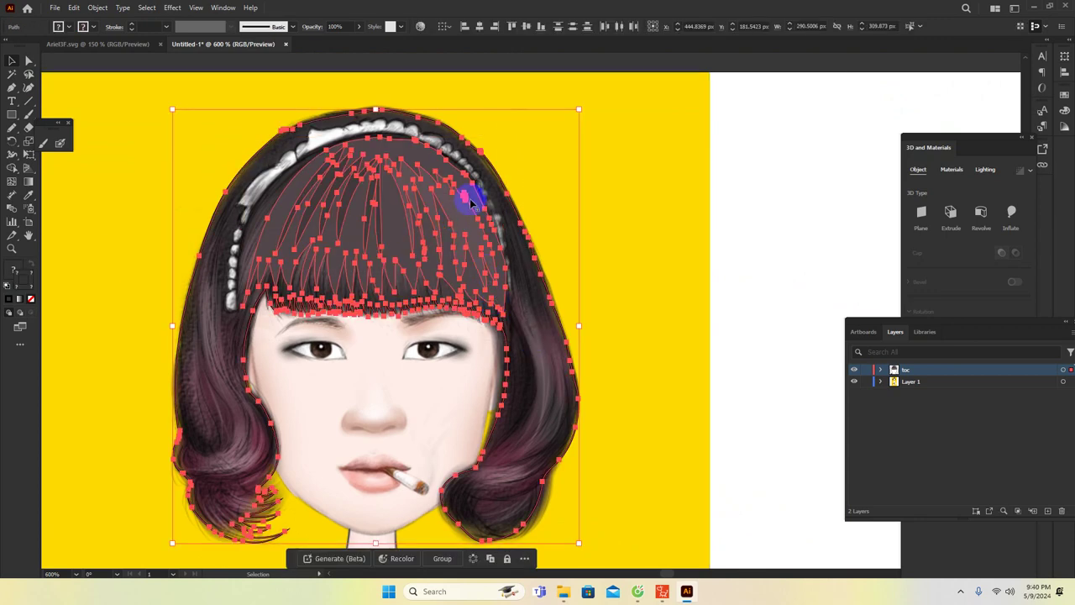
pyautogui.click(653, 210)
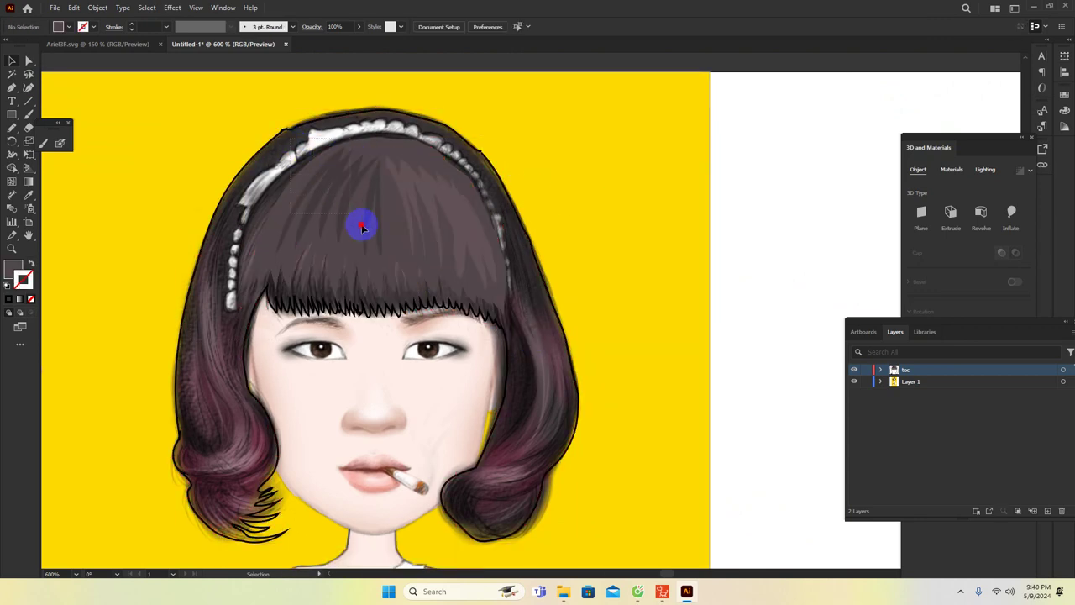
pyautogui.moveTo(451, 332); pyautogui.dragTo(487, 288)
pyautogui.click(653, 260)
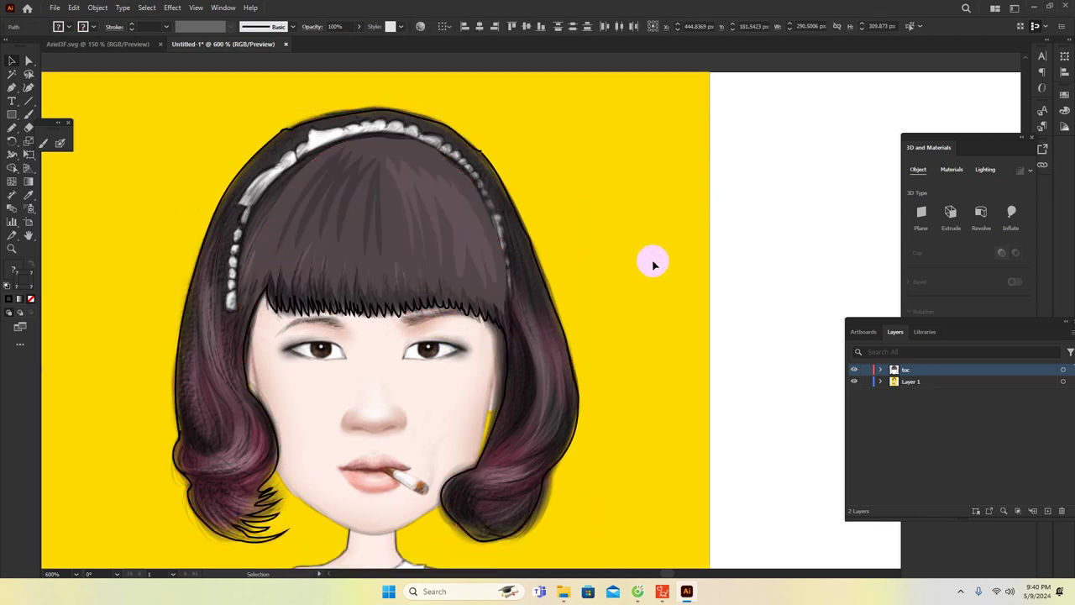
pyautogui.moveTo(358, 311); pyautogui.dragTo(265, 245)
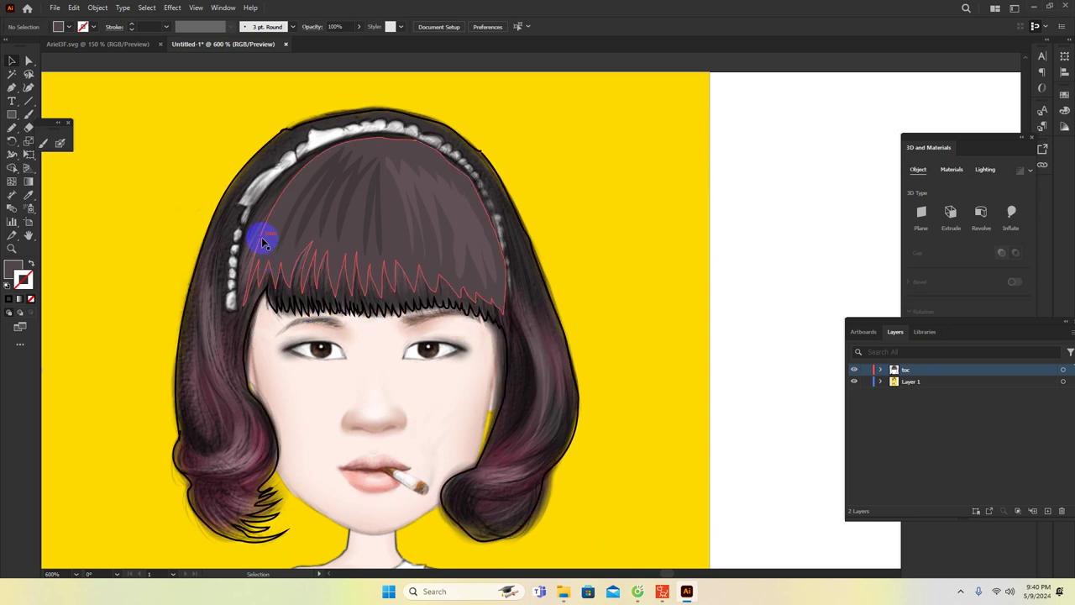
pyautogui.click(261, 236)
pyautogui.keyDown('shift'); pyautogui.click(286, 207); pyautogui.keyUp('shift')
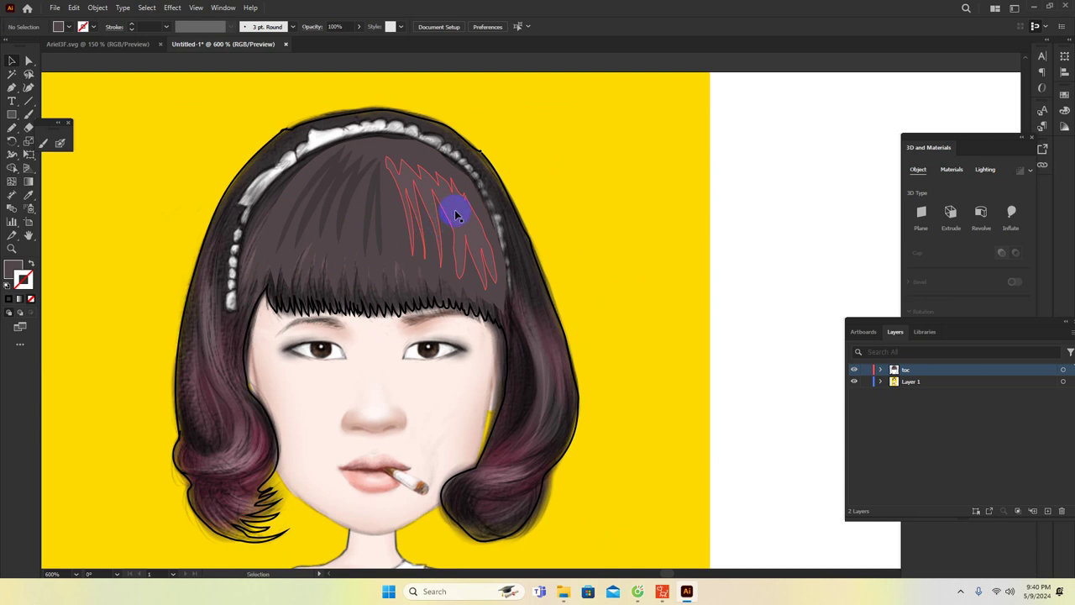
pyautogui.click(455, 211)
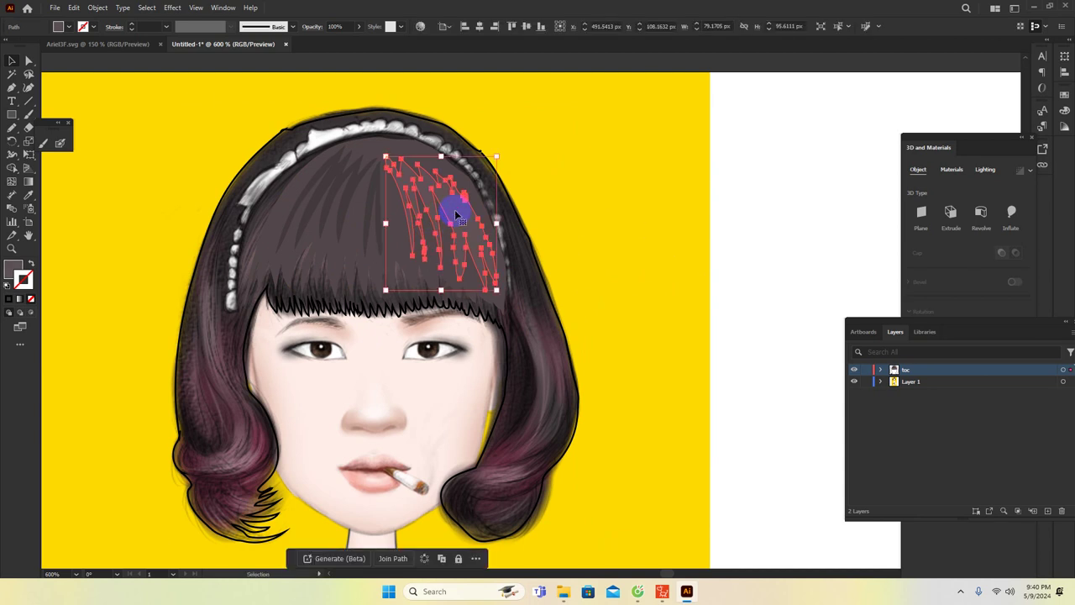
pyautogui.click(697, 320)
pyautogui.scroll(-5, 762, 353)
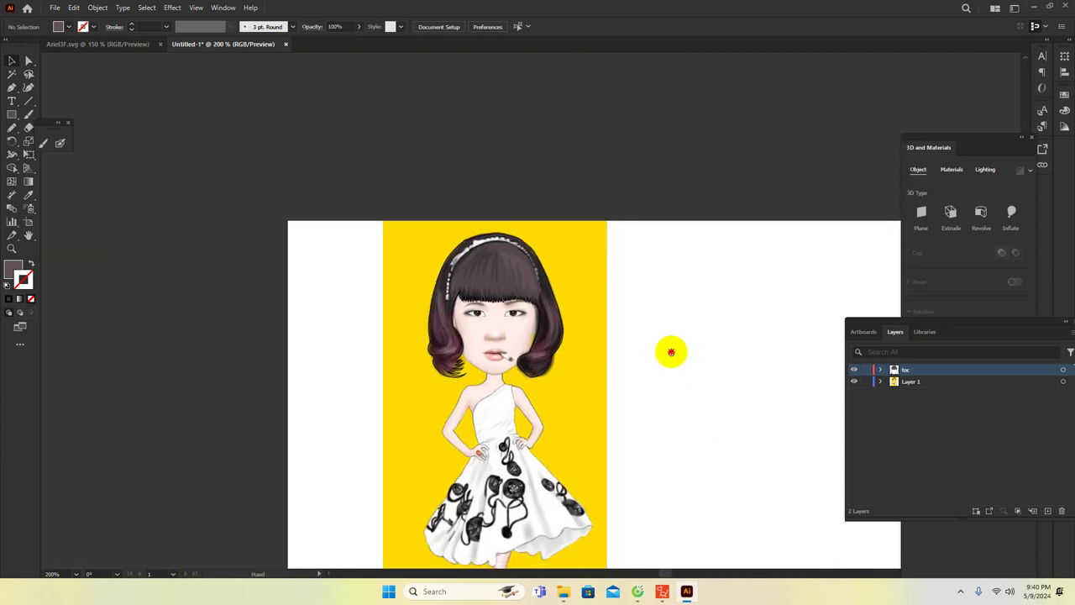
pyautogui.moveTo(671, 352); pyautogui.dragTo(443, 264)
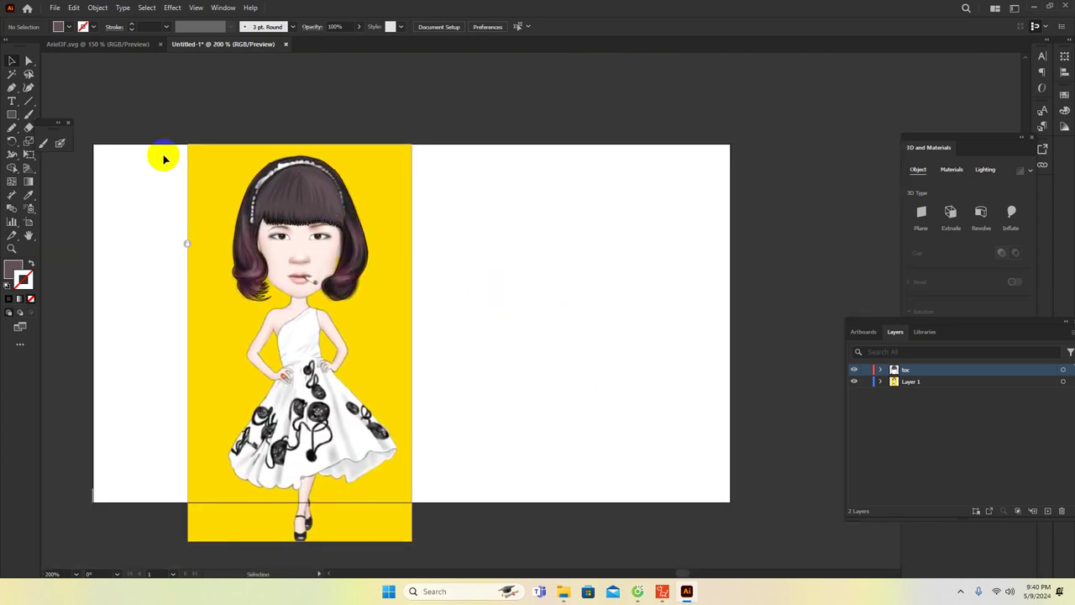
# Duplicate all traced hair shapes onto the blank artboard area beside the reference, and delete the black hair outline from the copy
pyautogui.moveTo(159, 152); pyautogui.dragTo(382, 240)
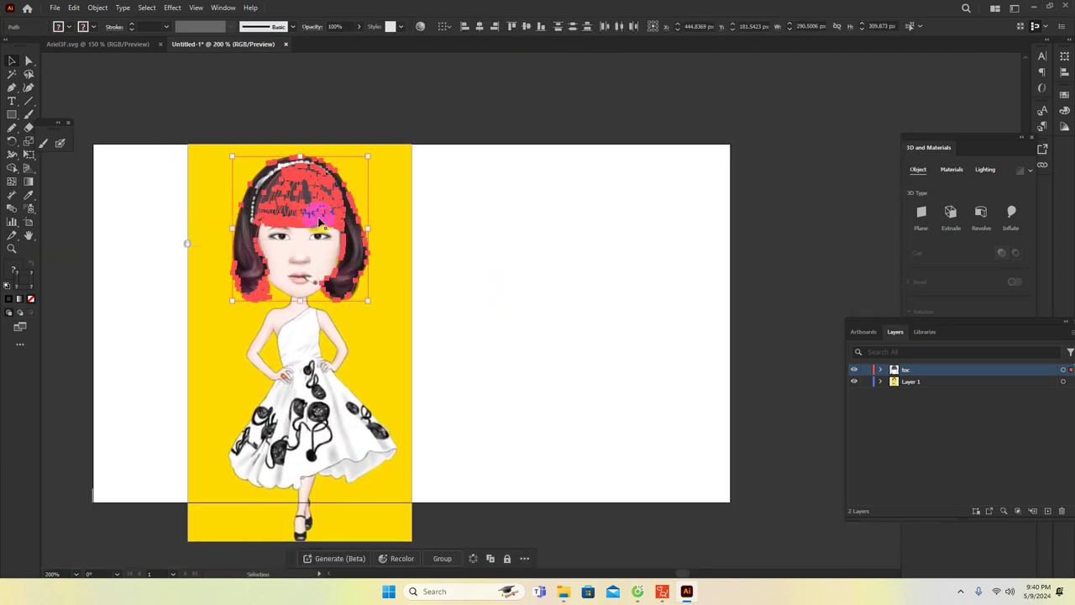
pyautogui.moveTo(314, 217); pyautogui.dragTo(611, 232)
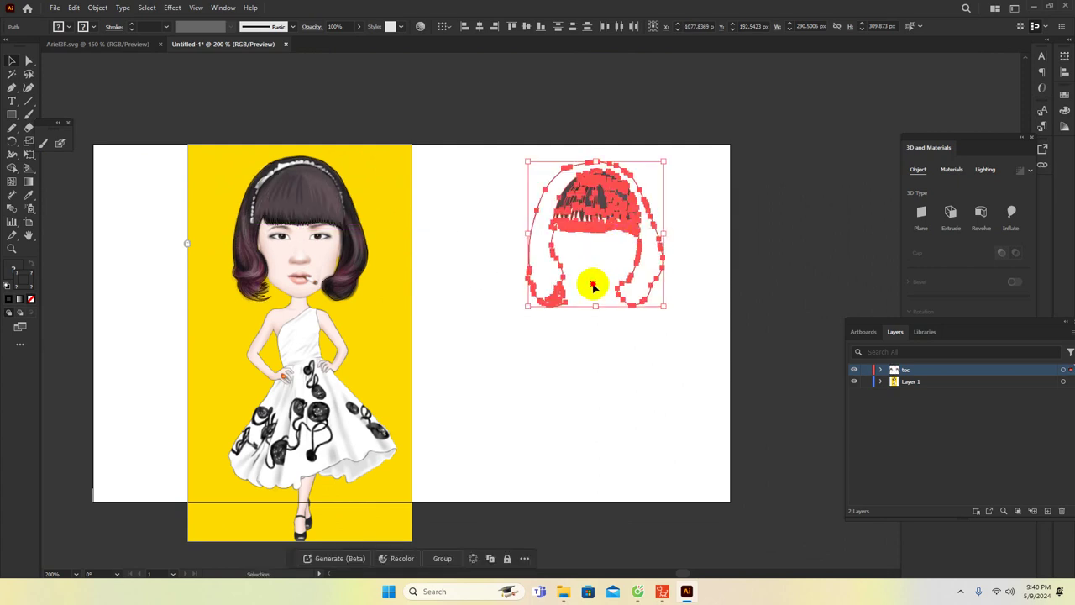
pyautogui.click(650, 367)
pyautogui.moveTo(650, 367); pyautogui.dragTo(568, 402)
pyautogui.scroll(1, 569, 403)
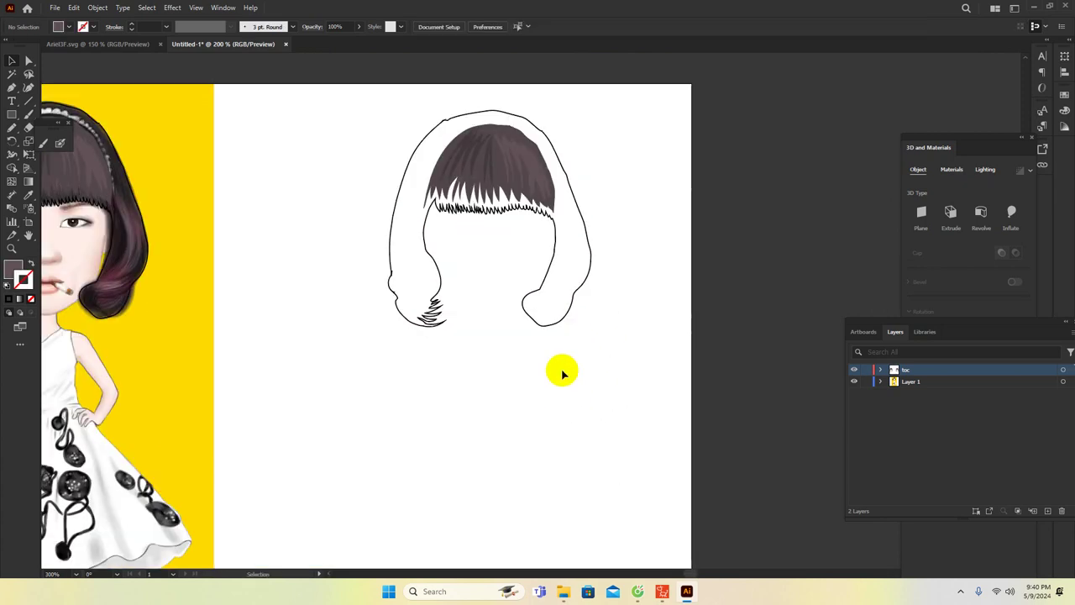
pyautogui.click(550, 324)
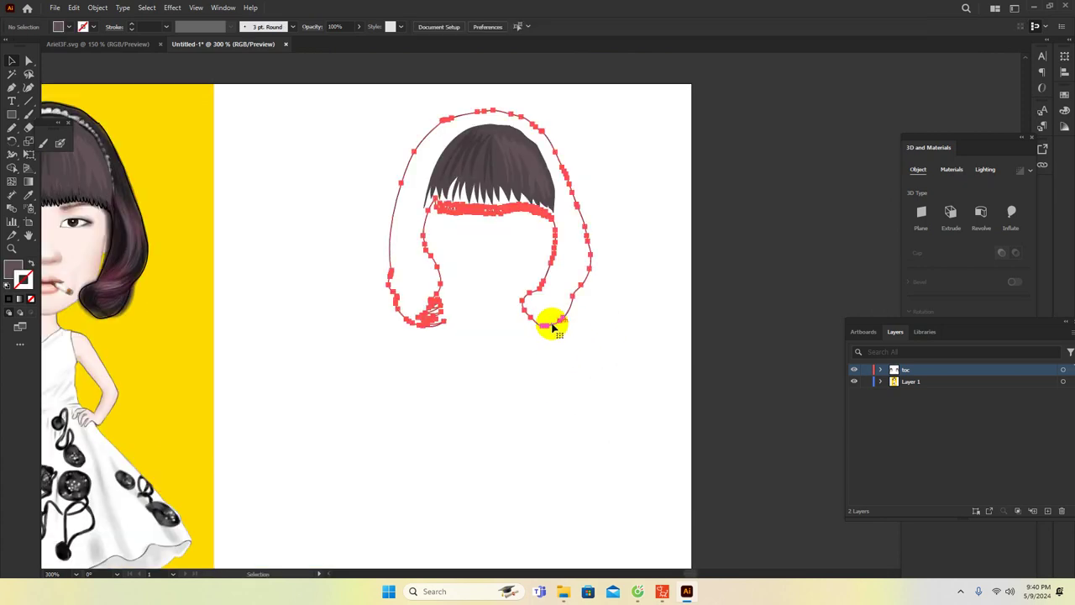
pyautogui.click(282, 113)
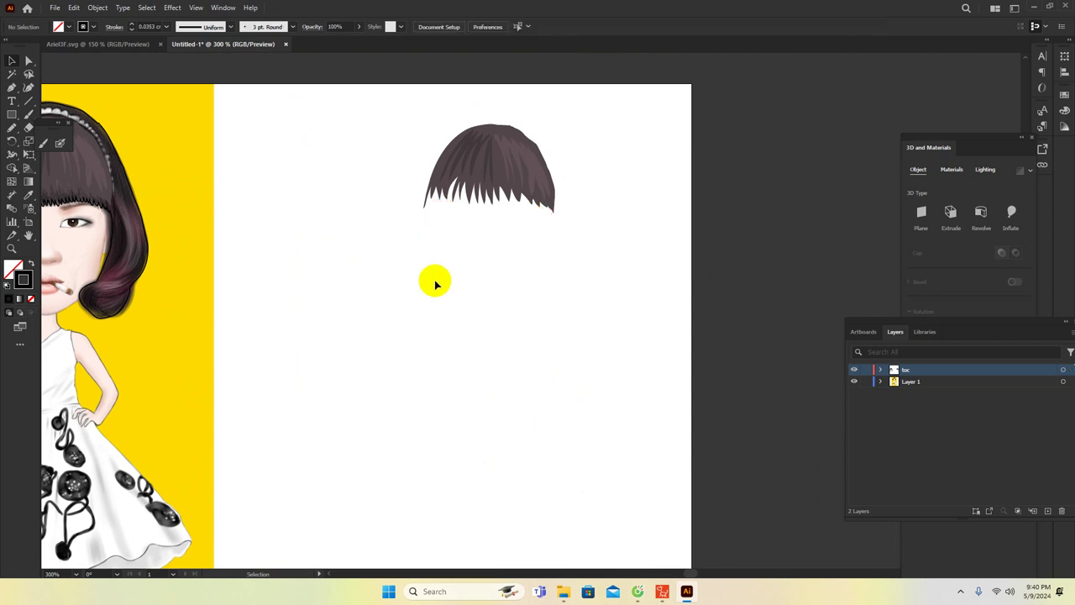
# Draw a curved Pencil strand about 41 by 83 px on the left hair lock and fill it with mauve-brown sampled from the reference
pyautogui.moveTo(401, 240); pyautogui.dragTo(697, 253)
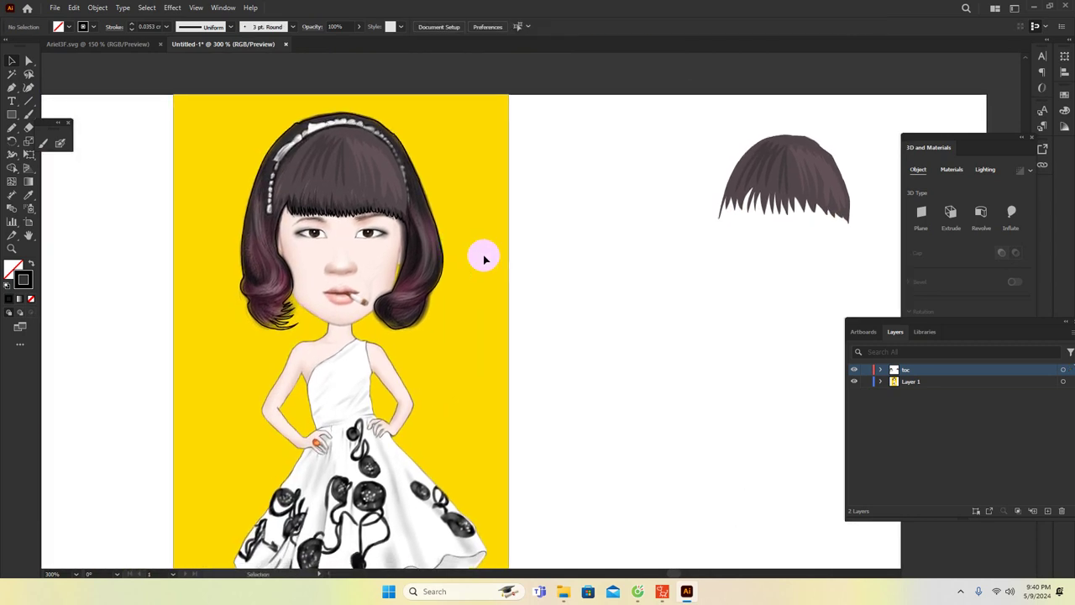
pyautogui.scroll(5, 540, 292)
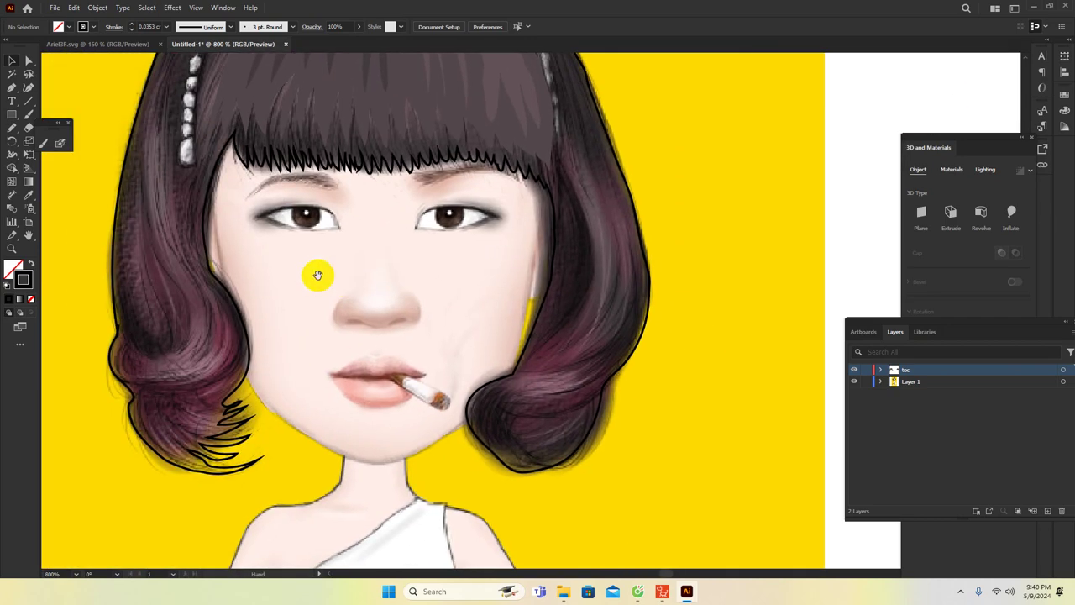
pyautogui.moveTo(318, 275); pyautogui.dragTo(445, 323)
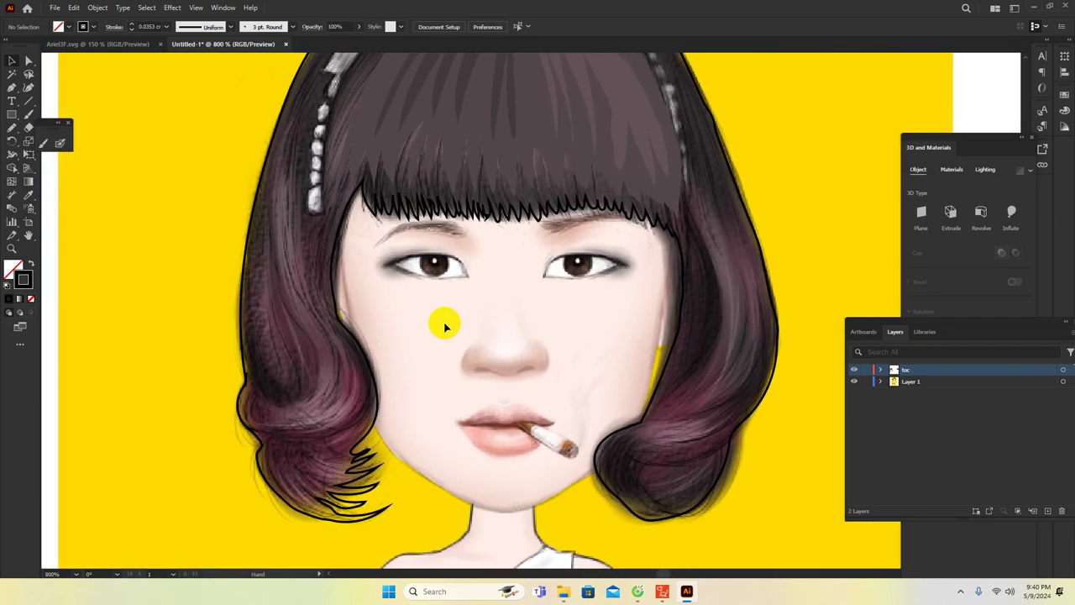
pyautogui.press('n')
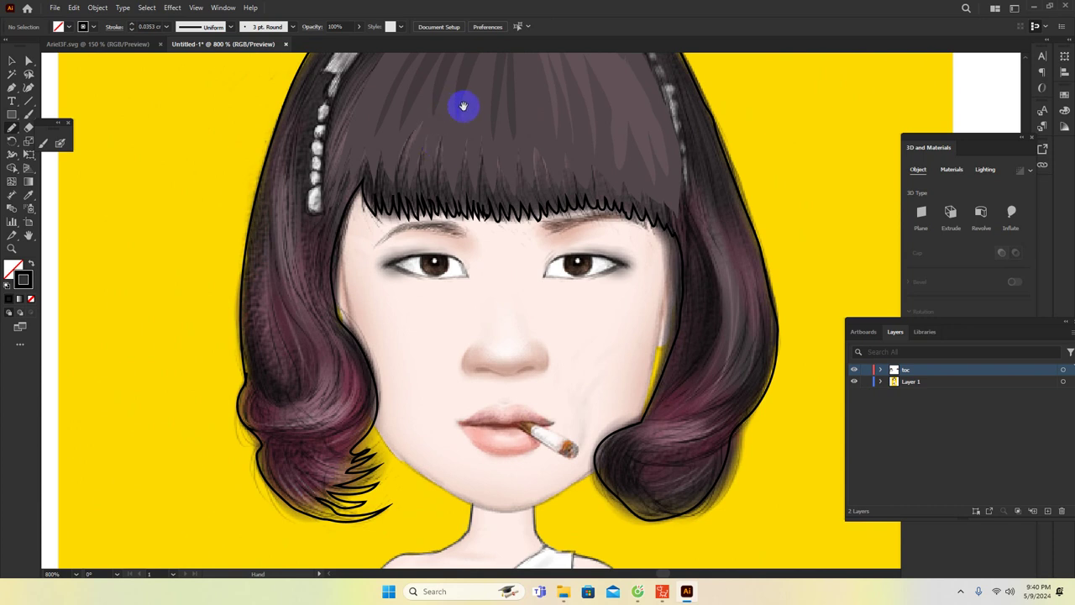
pyautogui.scroll(-2, 271, 249)
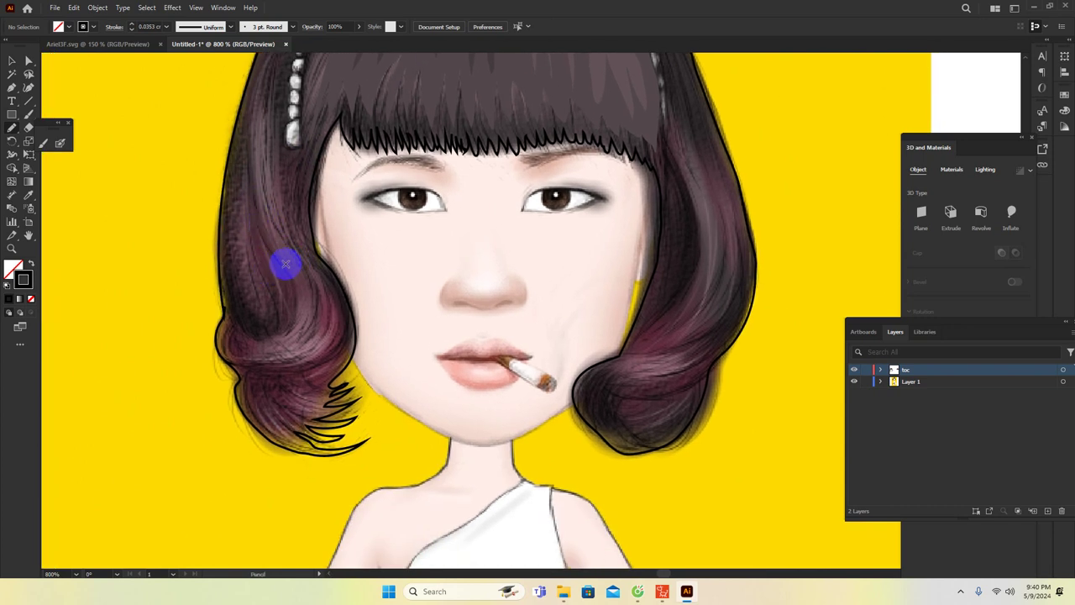
pyautogui.moveTo(278, 238)
pyautogui.mouseDown()
pyautogui.moveTo(264, 314)
pyautogui.moveTo(228, 311)
pyautogui.moveTo(221, 294)
pyautogui.moveTo(231, 322)
pyautogui.moveTo(272, 322)
pyautogui.moveTo(292, 298)
pyautogui.moveTo(286, 241)
pyautogui.moveTo(247, 174)
pyautogui.mouseUp()
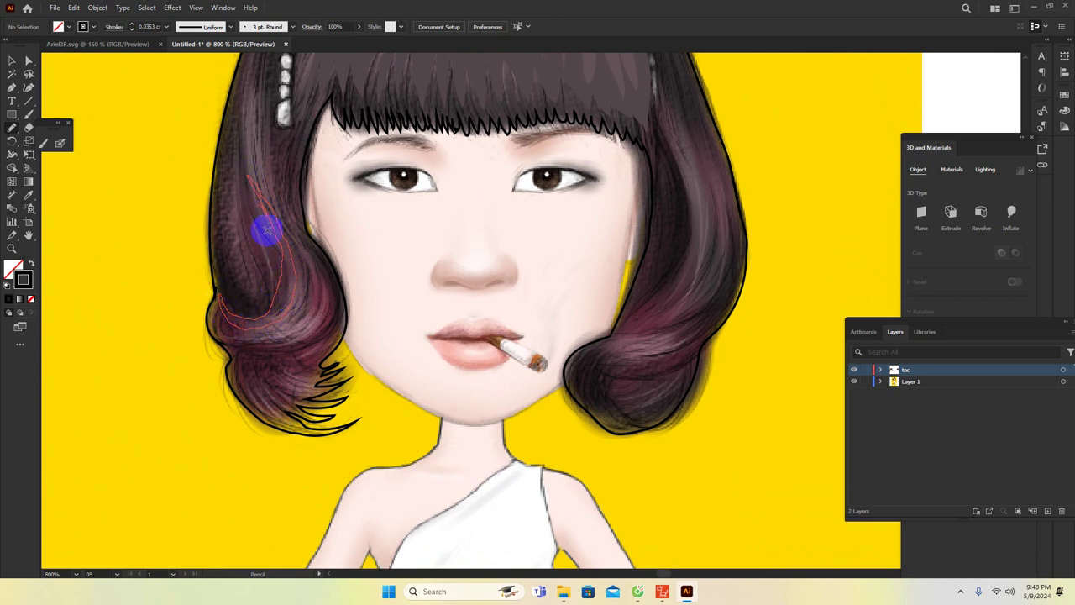
pyautogui.click(283, 282)
pyautogui.click(315, 270)
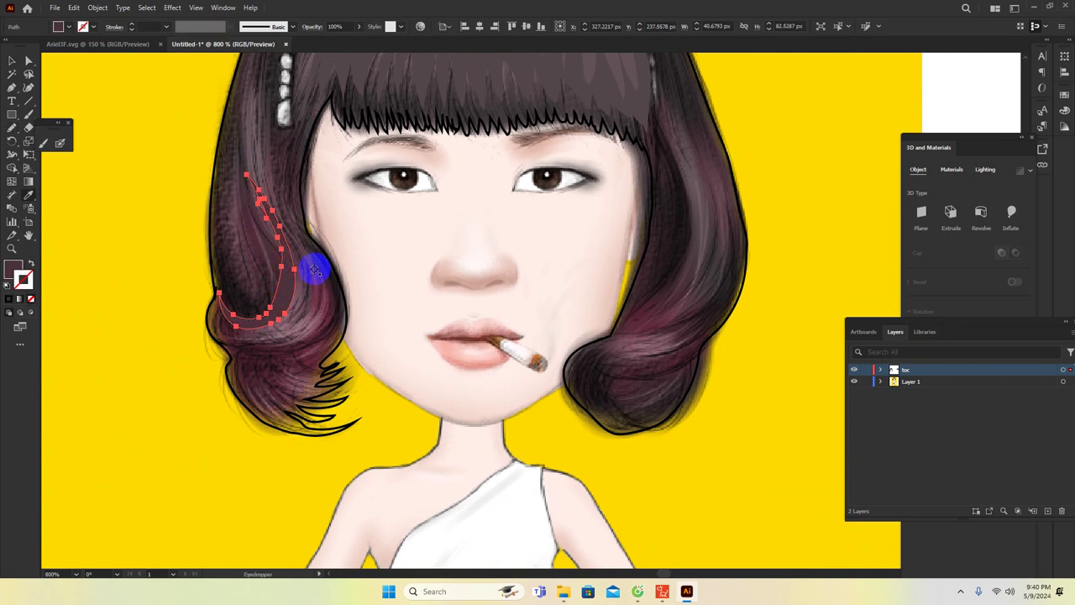
# Draw a mauve crescent along the left lock's inner edge and a forked dark maroon strand across its lower curl, using sampled fills
pyautogui.press('n')
pyautogui.moveTo(298, 241)
pyautogui.mouseDown()
pyautogui.moveTo(312, 288)
pyautogui.moveTo(297, 316)
pyautogui.moveTo(262, 337)
pyautogui.moveTo(315, 314)
pyautogui.moveTo(299, 241)
pyautogui.mouseUp()
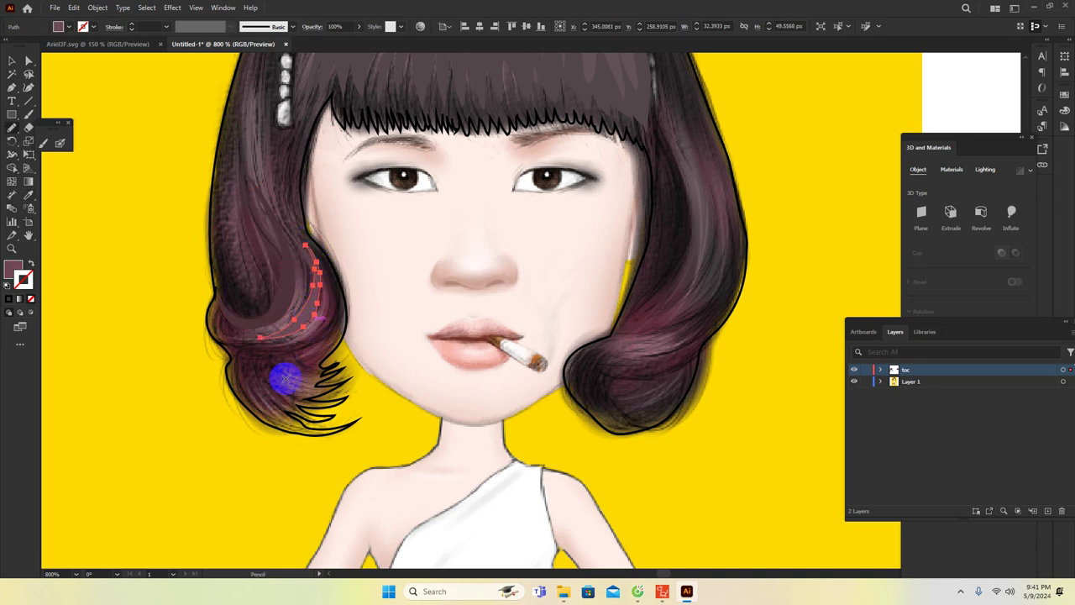
pyautogui.moveTo(283, 377)
pyautogui.mouseDown()
pyautogui.moveTo(282, 305)
pyautogui.moveTo(252, 314)
pyautogui.moveTo(272, 342)
pyautogui.moveTo(256, 299)
pyautogui.moveTo(277, 325)
pyautogui.moveTo(302, 328)
pyautogui.moveTo(281, 309)
pyautogui.moveTo(307, 306)
pyautogui.moveTo(317, 296)
pyautogui.moveTo(288, 302)
pyautogui.moveTo(331, 267)
pyautogui.moveTo(296, 292)
pyautogui.moveTo(238, 287)
pyautogui.moveTo(271, 296)
pyautogui.mouseUp()
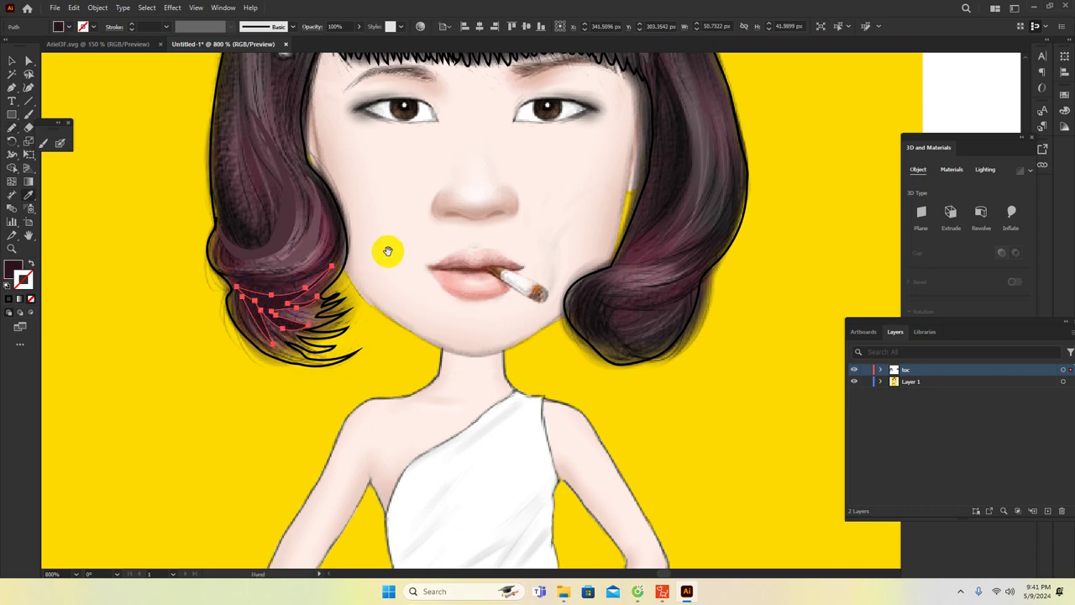
# Draw a curved Pencil strand about 42 by 82 px on the right hair lock and fill it with mauve-brown sampled from the reference
pyautogui.hscroll(5, 312, 288)
pyautogui.scroll(3, 384, 293)
pyautogui.click(498, 311)
pyautogui.moveTo(498, 311)
pyautogui.mouseDown()
pyautogui.moveTo(532, 276)
pyautogui.moveTo(567, 209)
pyautogui.moveTo(572, 228)
pyautogui.moveTo(504, 324)
pyautogui.moveTo(560, 281)
pyautogui.moveTo(579, 223)
pyautogui.moveTo(569, 177)
pyautogui.moveTo(555, 269)
pyautogui.mouseUp()
pyautogui.click(560, 273)
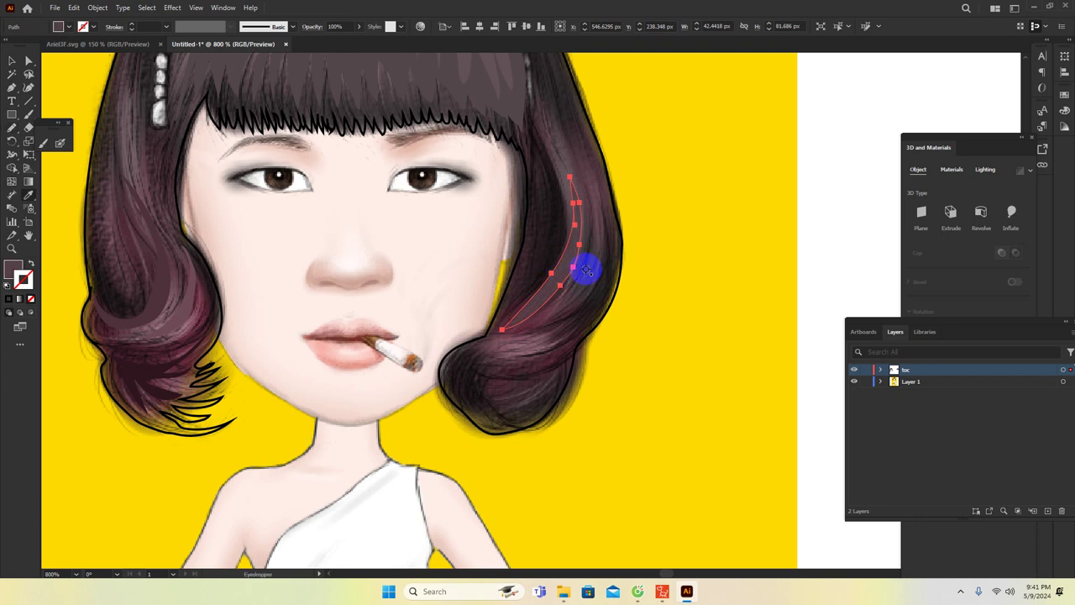
# Add a second grey-brown strand to the right hair lock and a dark hook-shaped strand about 74 by 64 px around its lower curl
pyautogui.press('n')
pyautogui.moveTo(593, 210)
pyautogui.mouseDown()
pyautogui.moveTo(562, 304)
pyautogui.moveTo(510, 336)
pyautogui.moveTo(556, 320)
pyautogui.moveTo(589, 288)
pyautogui.moveTo(604, 223)
pyautogui.moveTo(590, 182)
pyautogui.moveTo(585, 261)
pyautogui.moveTo(596, 273)
pyautogui.moveTo(561, 333)
pyautogui.moveTo(569, 300)
pyautogui.moveTo(529, 313)
pyautogui.moveTo(575, 304)
pyautogui.moveTo(559, 313)
pyautogui.moveTo(570, 279)
pyautogui.moveTo(608, 245)
pyautogui.moveTo(515, 285)
pyautogui.moveTo(499, 309)
pyautogui.moveTo(508, 330)
pyautogui.moveTo(558, 334)
pyautogui.moveTo(581, 313)
pyautogui.moveTo(538, 327)
pyautogui.moveTo(520, 321)
pyautogui.moveTo(526, 294)
pyautogui.moveTo(613, 249)
pyautogui.moveTo(633, 224)
pyautogui.moveTo(546, 299)
pyautogui.moveTo(518, 305)
pyautogui.moveTo(508, 267)
pyautogui.moveTo(533, 314)
pyautogui.mouseUp()
pyautogui.press('space')
pyautogui.moveTo(554, 275); pyautogui.dragTo(547, 307)
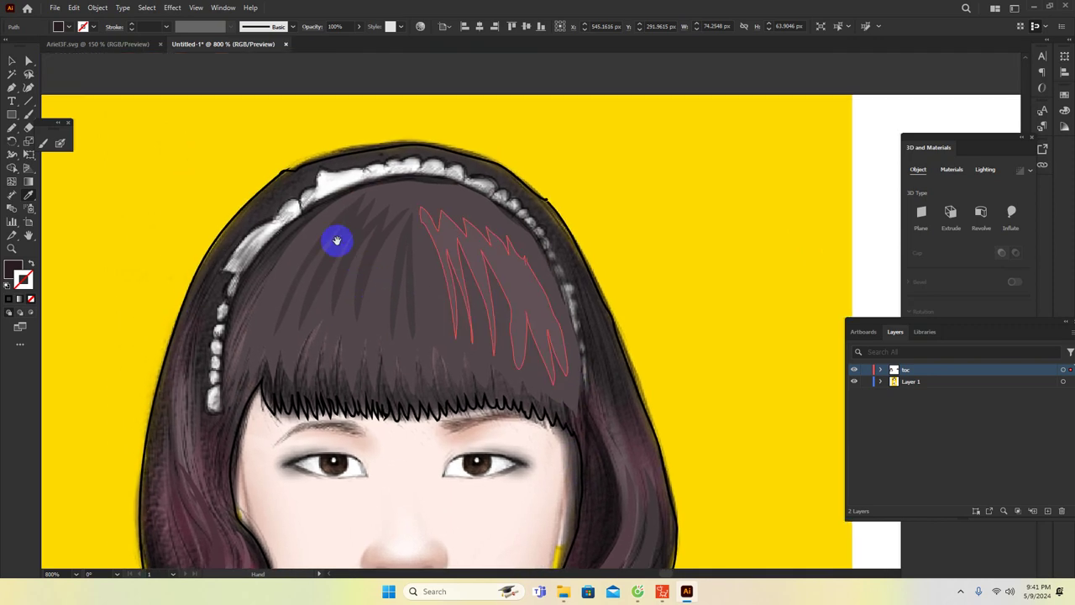
# Trace the headband's left section with the Pencil, about 41 by 52 px, and fill it with white sampled from the reference
pyautogui.moveTo(344, 223); pyautogui.dragTo(353, 266)
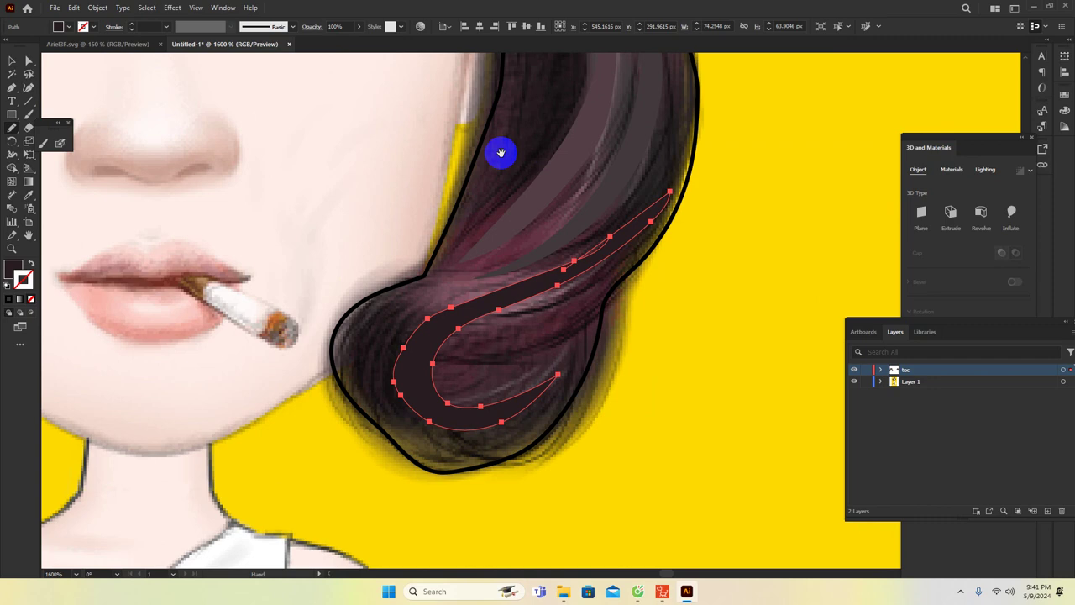
pyautogui.moveTo(500, 152)
pyautogui.mouseDown()
pyautogui.moveTo(456, 283)
pyautogui.moveTo(463, 254)
pyautogui.moveTo(423, 244)
pyautogui.moveTo(469, 388)
pyautogui.moveTo(446, 347)
pyautogui.moveTo(478, 377)
pyautogui.moveTo(288, 227)
pyautogui.mouseUp()
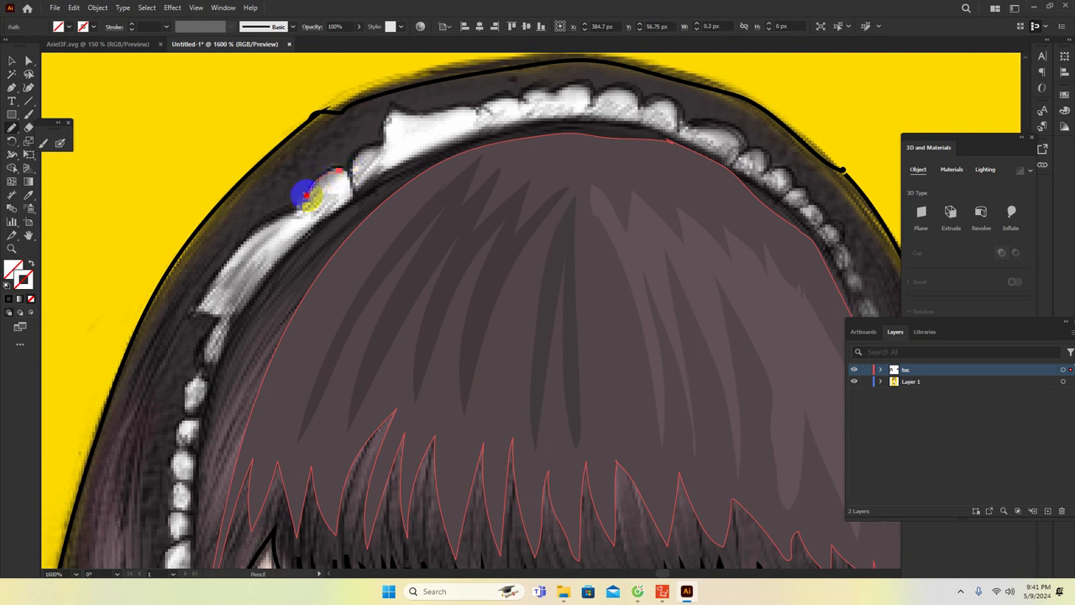
pyautogui.moveTo(290, 209)
pyautogui.mouseDown()
pyautogui.moveTo(221, 259)
pyautogui.moveTo(200, 300)
pyautogui.mouseUp()
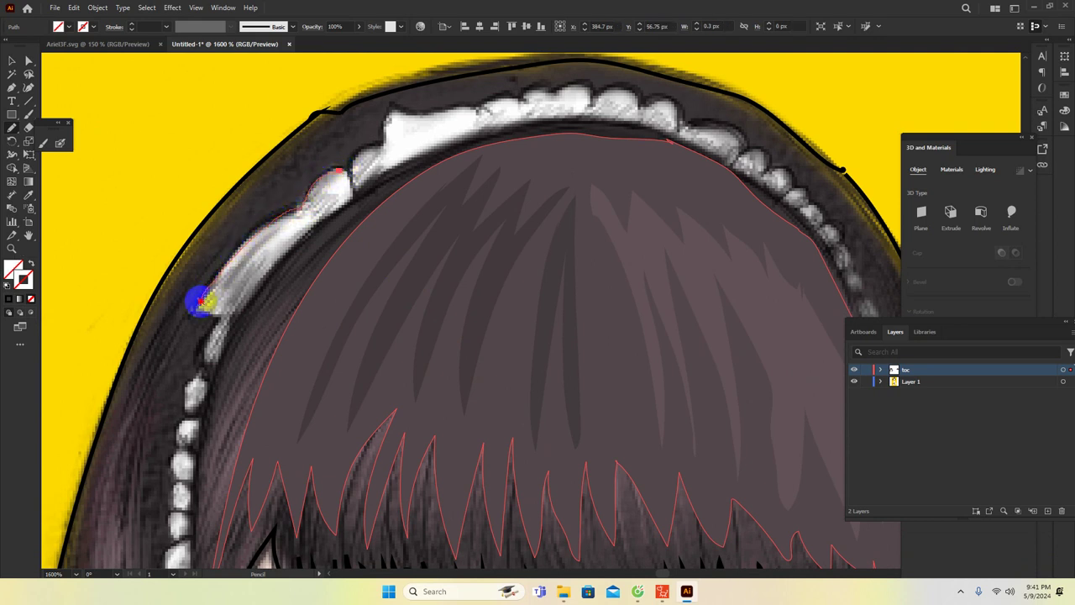
pyautogui.moveTo(206, 359)
pyautogui.mouseDown()
pyautogui.moveTo(230, 341)
pyautogui.moveTo(295, 235)
pyautogui.moveTo(347, 199)
pyautogui.moveTo(338, 174)
pyautogui.mouseUp()
pyautogui.press('i')
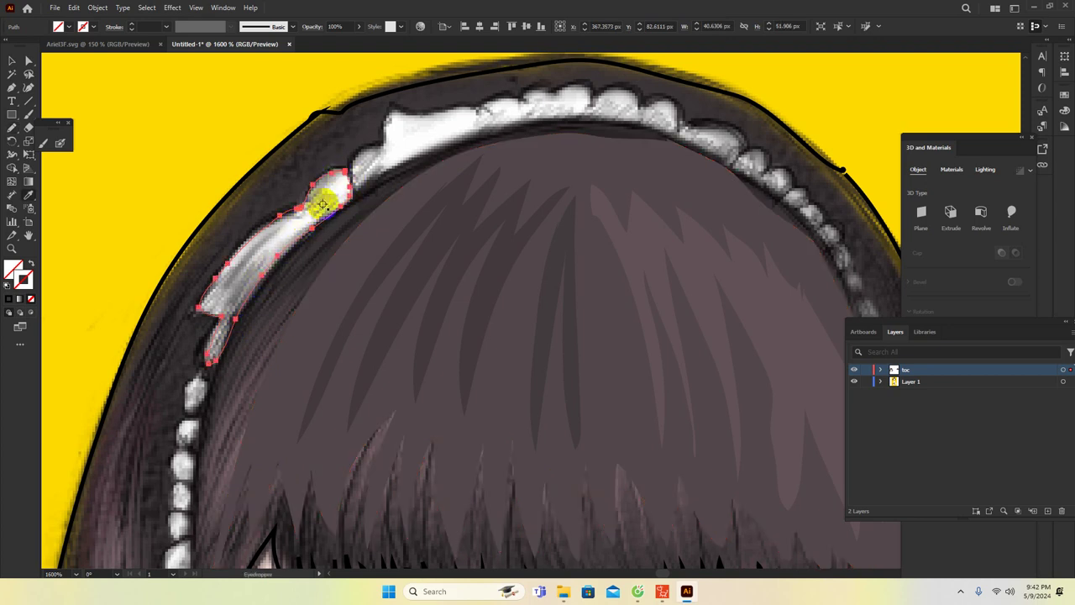
pyautogui.click(336, 186)
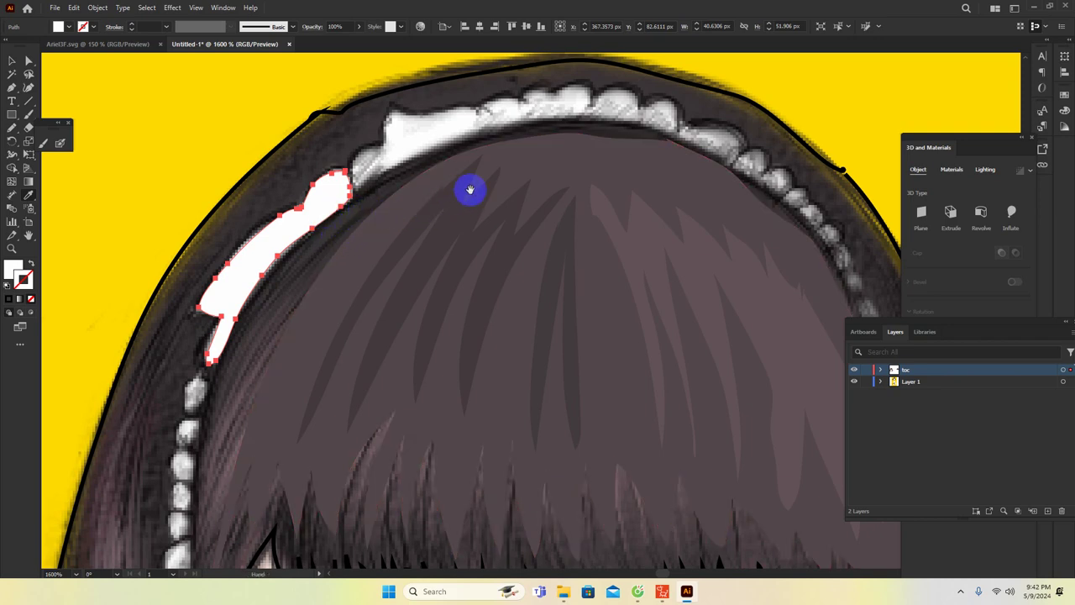
# Trace the headband's scalloped crown section with the Pencil, about 136 by 28 px, and fill it with white sampled from the reference
pyautogui.moveTo(470, 188); pyautogui.dragTo(413, 216)
pyautogui.press('n')
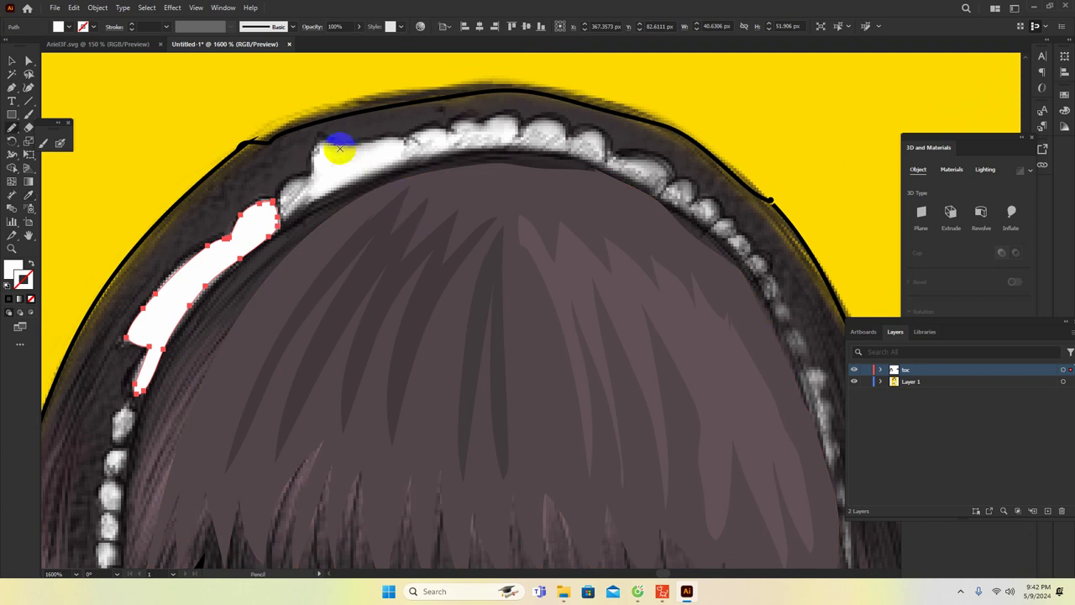
pyautogui.moveTo(324, 139)
pyautogui.mouseDown()
pyautogui.moveTo(352, 147)
pyautogui.moveTo(401, 131)
pyautogui.moveTo(414, 146)
pyautogui.moveTo(419, 133)
pyautogui.moveTo(447, 135)
pyautogui.moveTo(461, 116)
pyautogui.moveTo(507, 113)
pyautogui.moveTo(588, 149)
pyautogui.mouseUp()
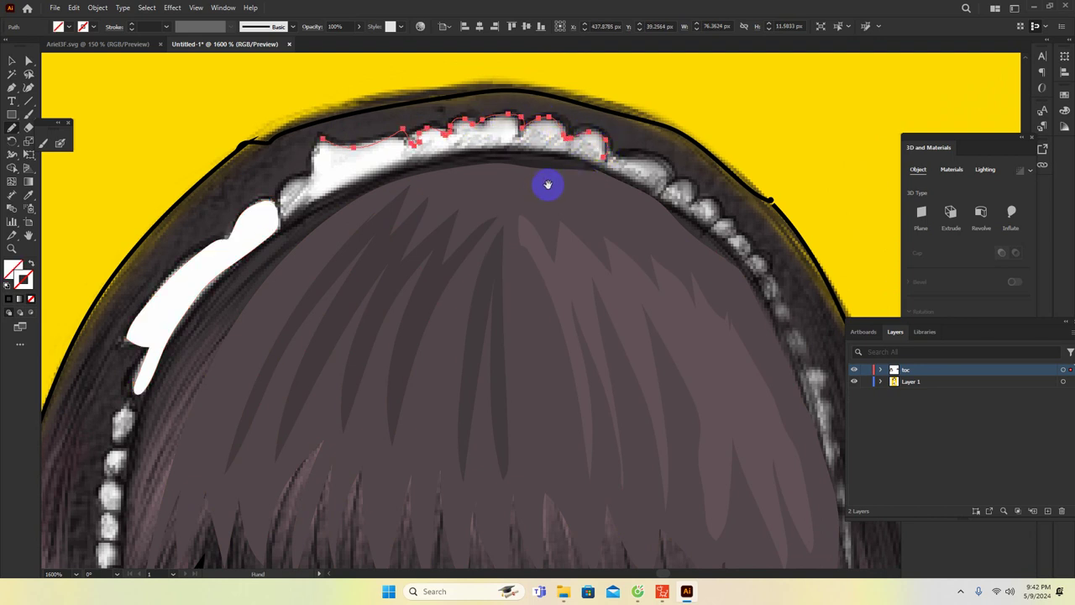
pyautogui.moveTo(547, 182)
pyautogui.mouseDown()
pyautogui.moveTo(497, 207)
pyautogui.moveTo(592, 177)
pyautogui.moveTo(608, 200)
pyautogui.mouseUp()
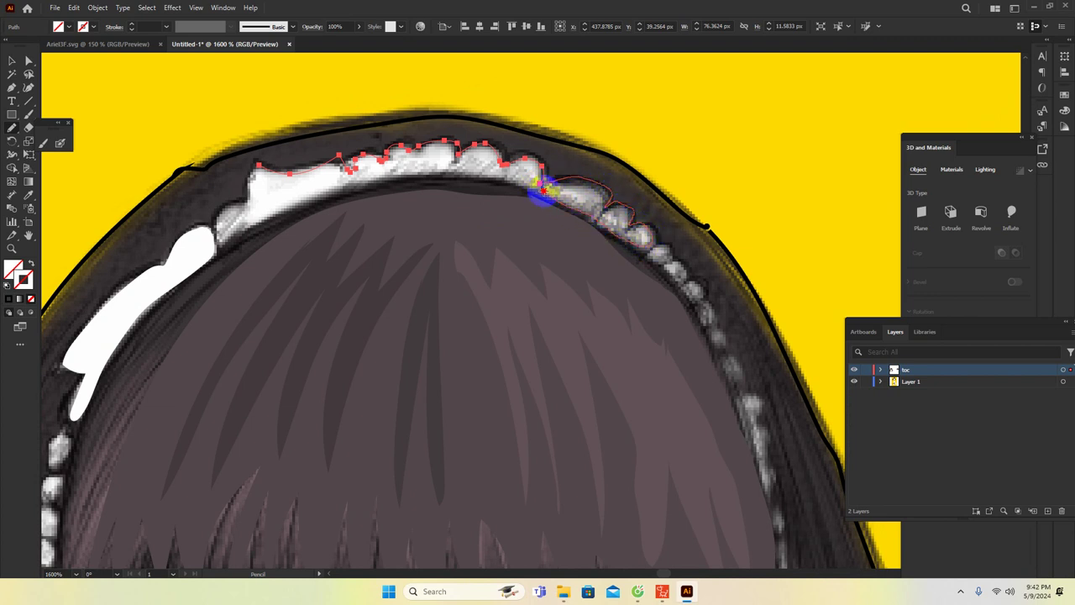
pyautogui.moveTo(509, 180)
pyautogui.mouseDown()
pyautogui.moveTo(379, 184)
pyautogui.moveTo(391, 192)
pyautogui.moveTo(530, 168)
pyautogui.moveTo(469, 179)
pyautogui.moveTo(354, 231)
pyautogui.moveTo(348, 198)
pyautogui.moveTo(384, 150)
pyautogui.mouseUp()
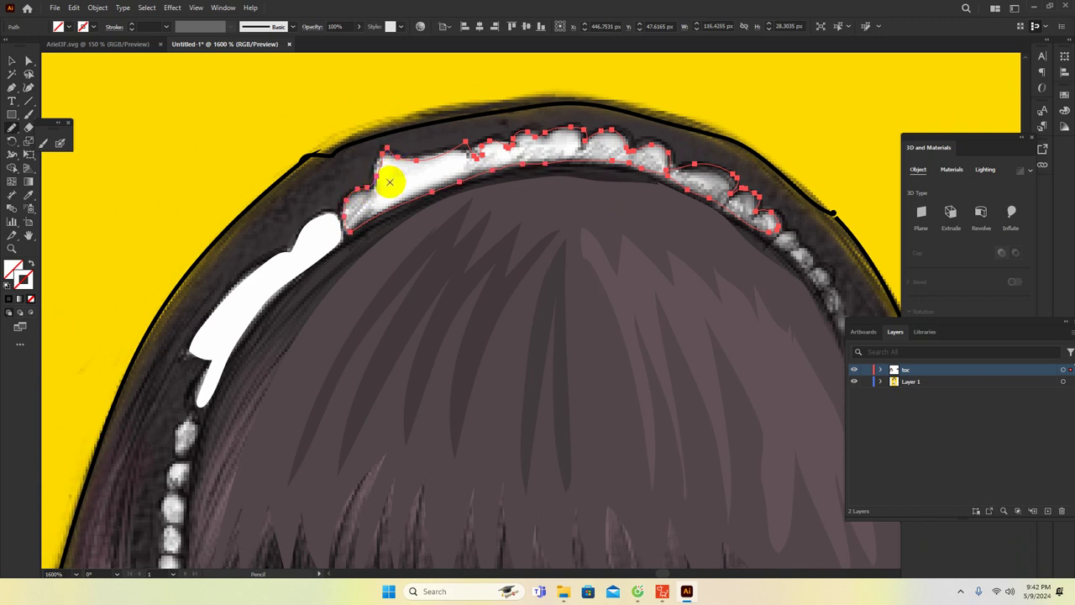
pyautogui.press('i')
pyautogui.click(400, 173)
# Trace the first bead below the headband's left section, undo the stray Pencil mark, and fill the bead with the headband's white
pyautogui.moveTo(355, 264); pyautogui.dragTo(393, 154)
pyautogui.moveTo(276, 295)
pyautogui.mouseDown()
pyautogui.moveTo(297, 228)
pyautogui.moveTo(285, 233)
pyautogui.moveTo(283, 211)
pyautogui.mouseUp()
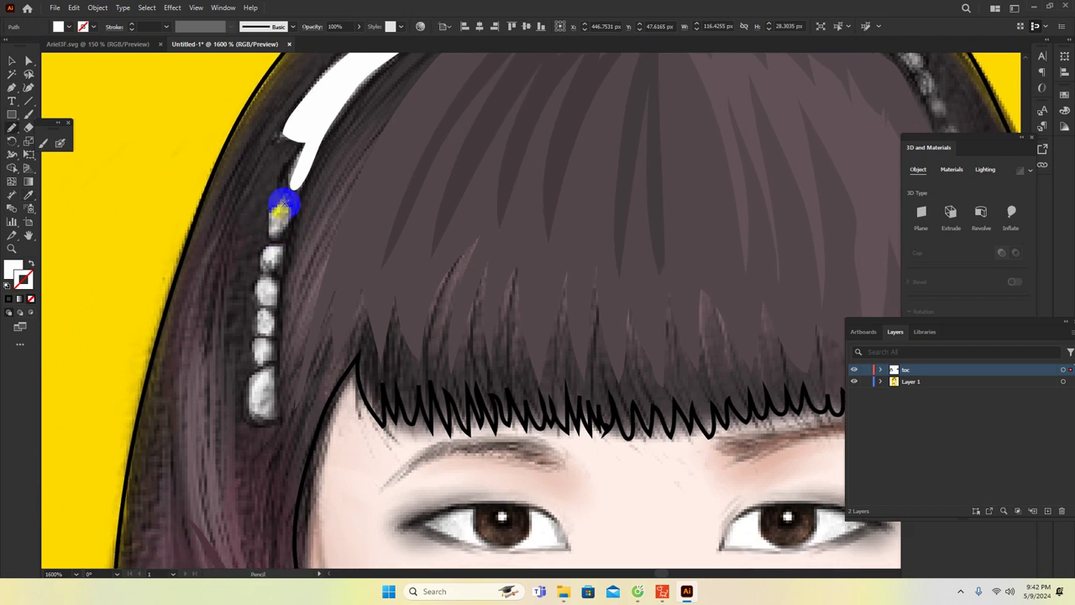
pyautogui.moveTo(282, 201)
pyautogui.mouseDown()
pyautogui.moveTo(270, 254)
pyautogui.moveTo(283, 216)
pyautogui.mouseUp()
pyautogui.moveTo(316, 129)
pyautogui.mouseDown()
pyautogui.moveTo(314, 145)
pyautogui.moveTo(314, 132)
pyautogui.mouseUp()
pyautogui.hotkey('ctrl', 'z')
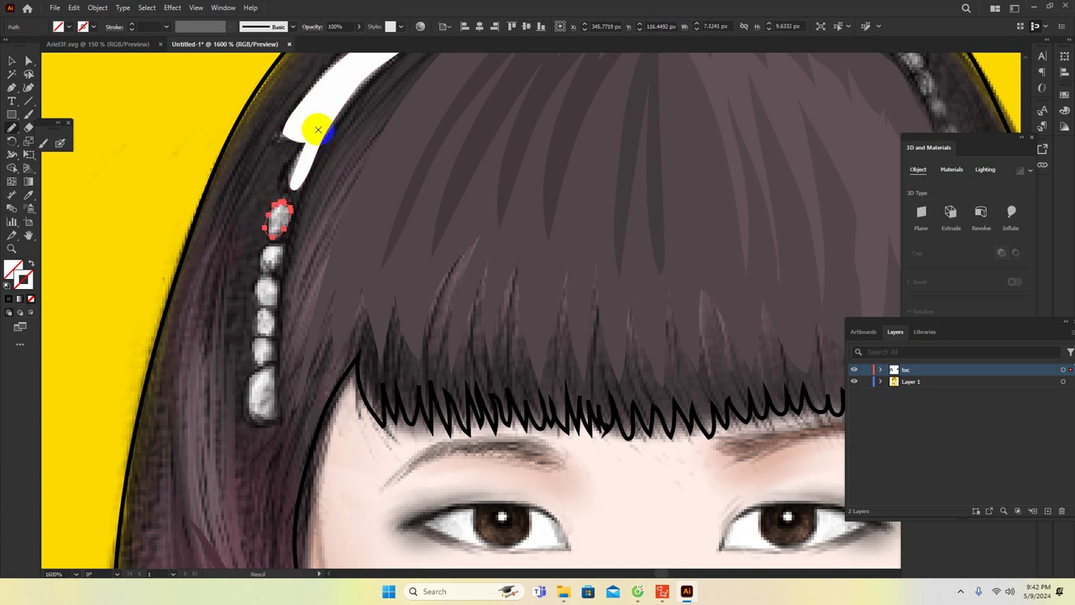
pyautogui.click(318, 128)
# Trace the second, third and fourth left-hand beads and the large bottom bead, filling each with light grey sampled from the reference
pyautogui.moveTo(283, 260); pyautogui.dragTo(289, 229)
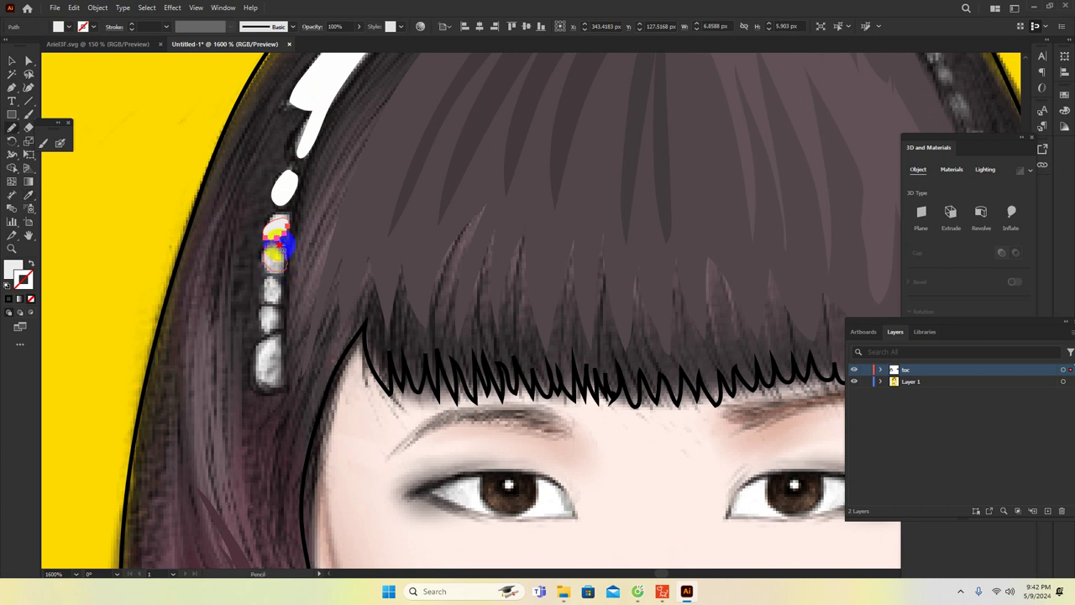
pyautogui.click(273, 261)
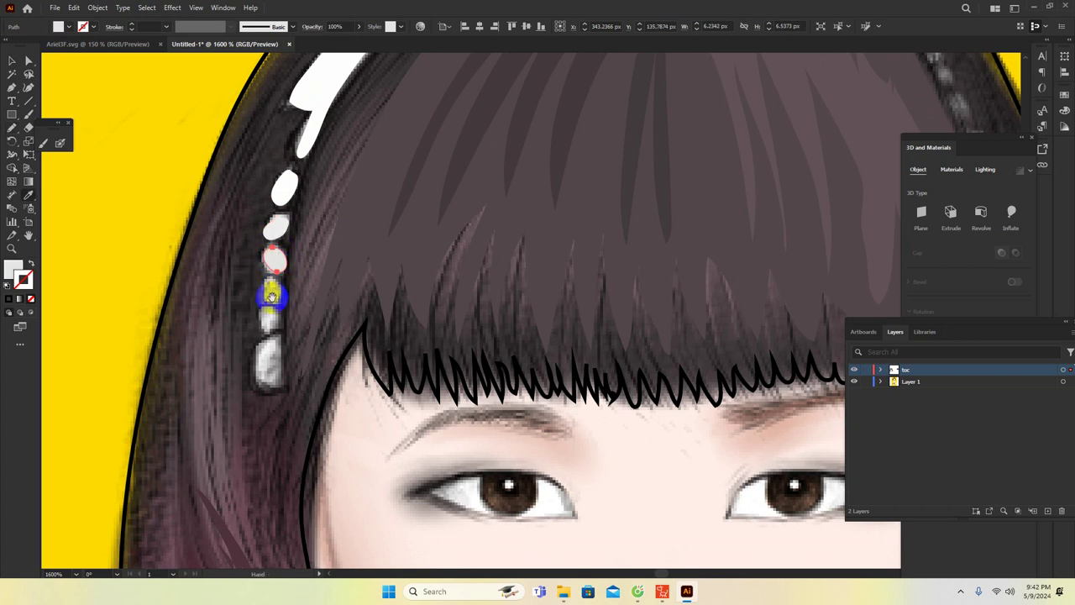
pyautogui.scroll(-1, 273, 259)
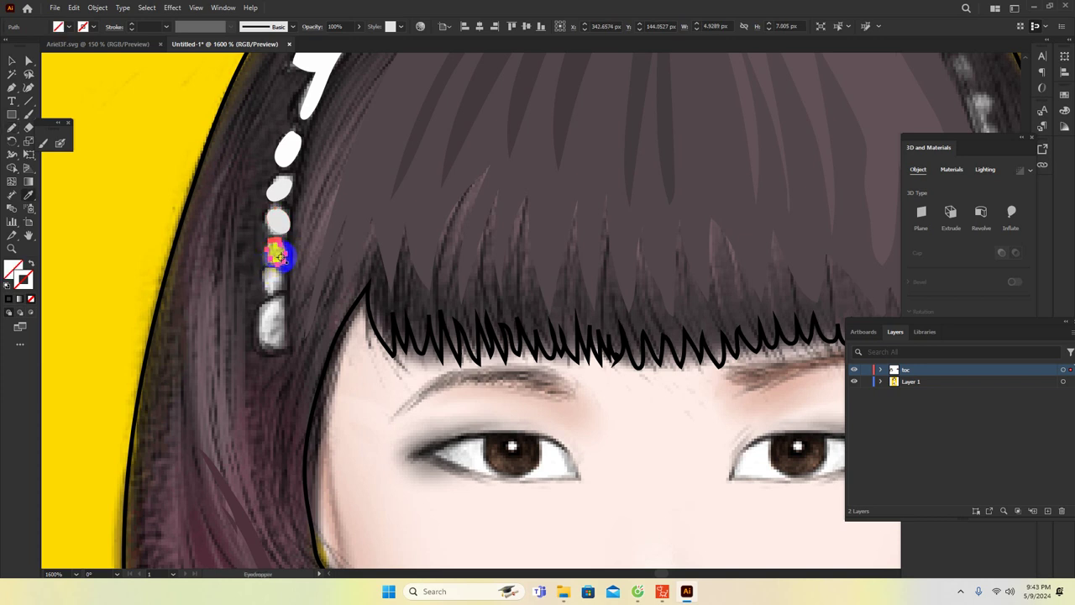
pyautogui.scroll(-1, 275, 296)
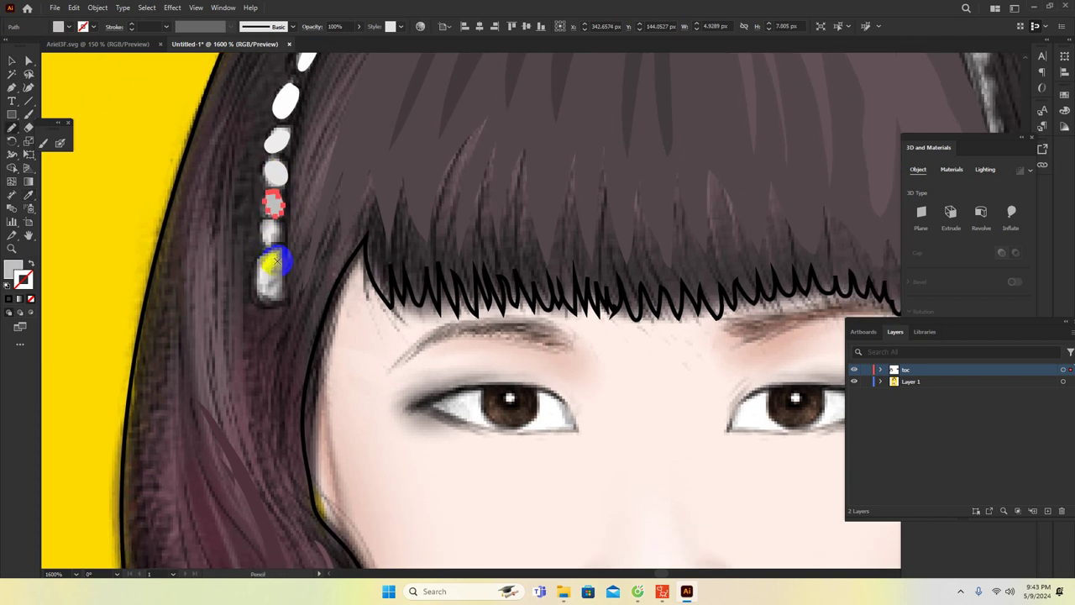
pyautogui.moveTo(259, 263)
pyautogui.mouseDown()
pyautogui.moveTo(272, 296)
pyautogui.moveTo(268, 273)
pyautogui.mouseUp()
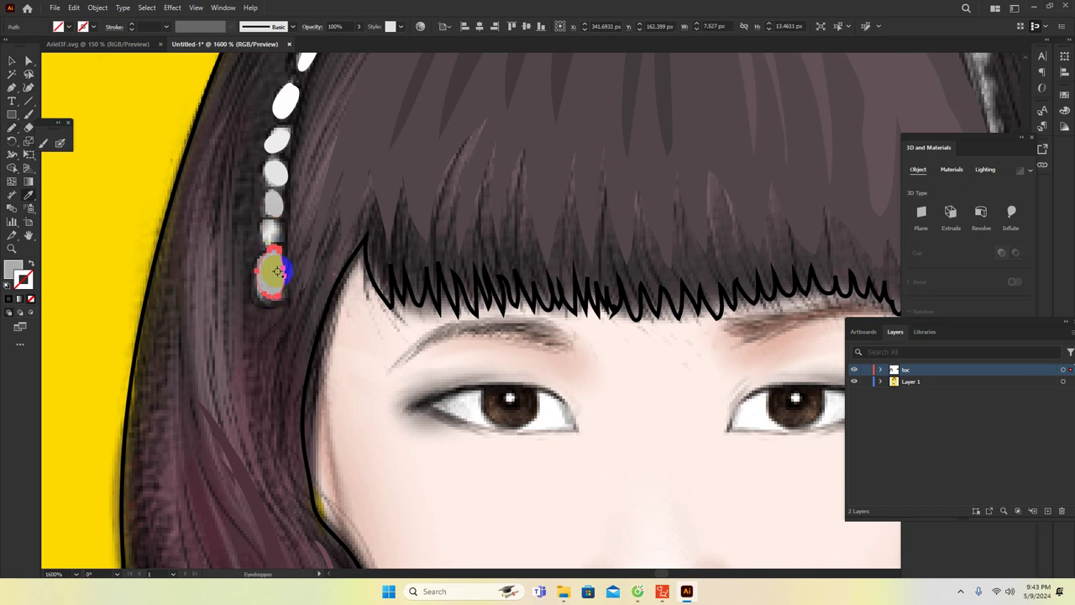
# Trace the first two right-hand beads with the Pencil, about 5 by 5 px and 6 by 6 px, and fill them with grey
pyautogui.moveTo(312, 227); pyautogui.dragTo(277, 254)
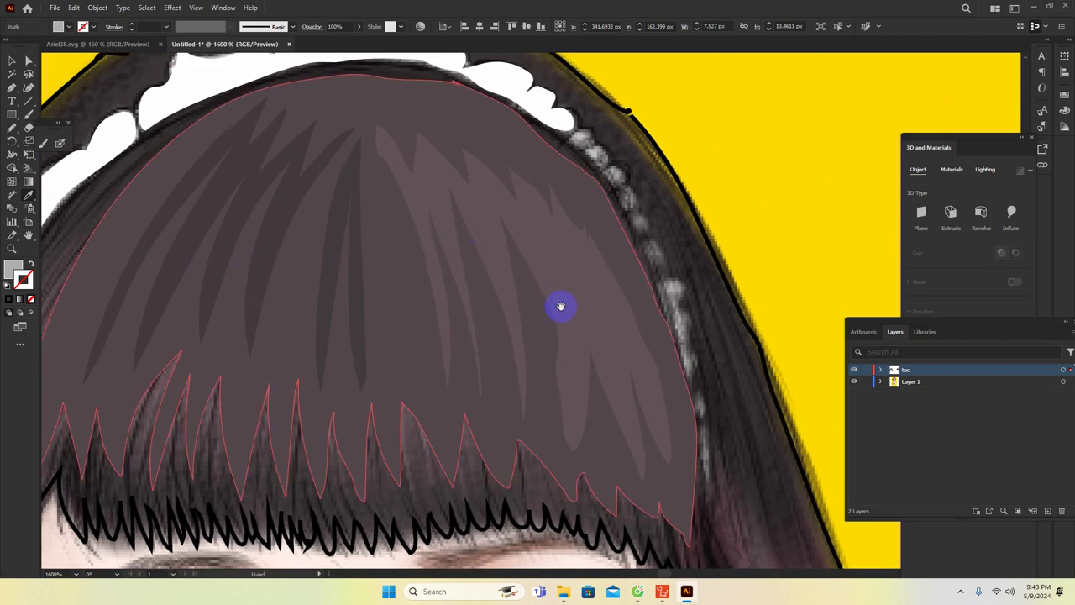
pyautogui.moveTo(559, 307); pyautogui.dragTo(401, 274)
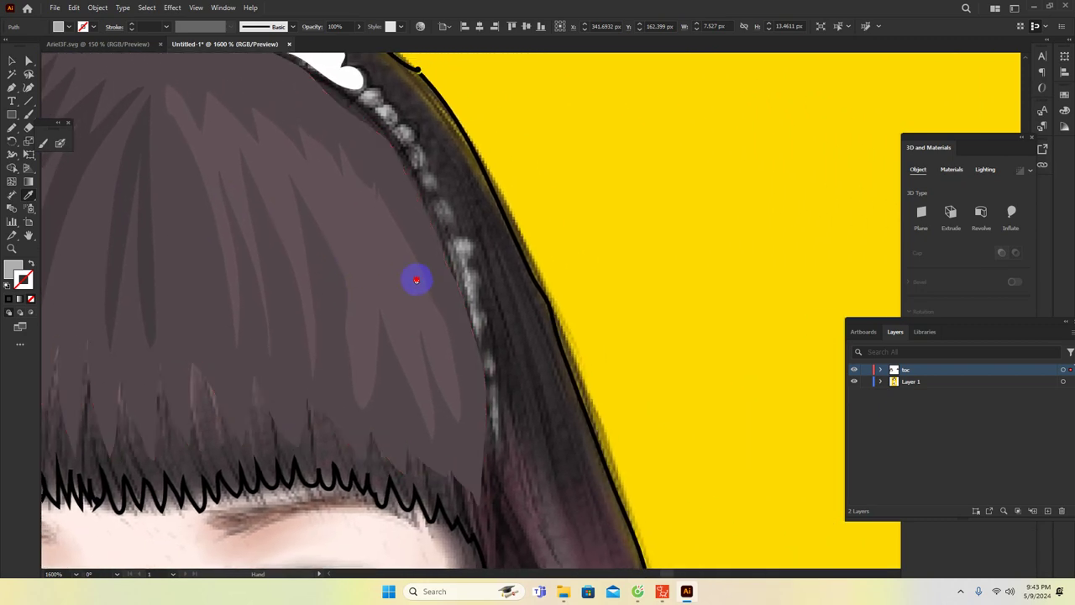
pyautogui.scroll(5, 364, 139)
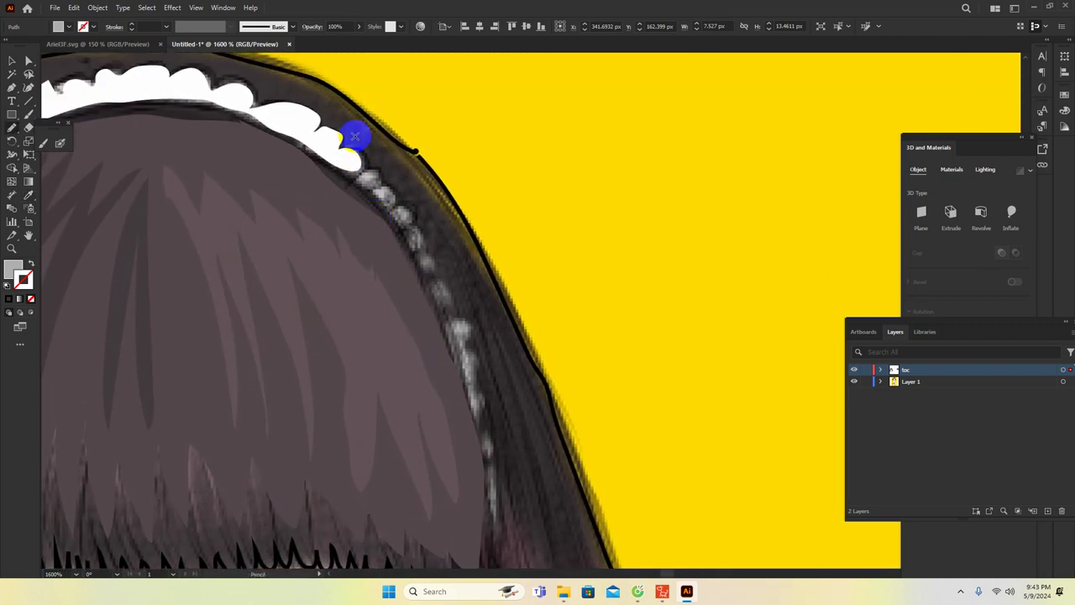
pyautogui.press('n')
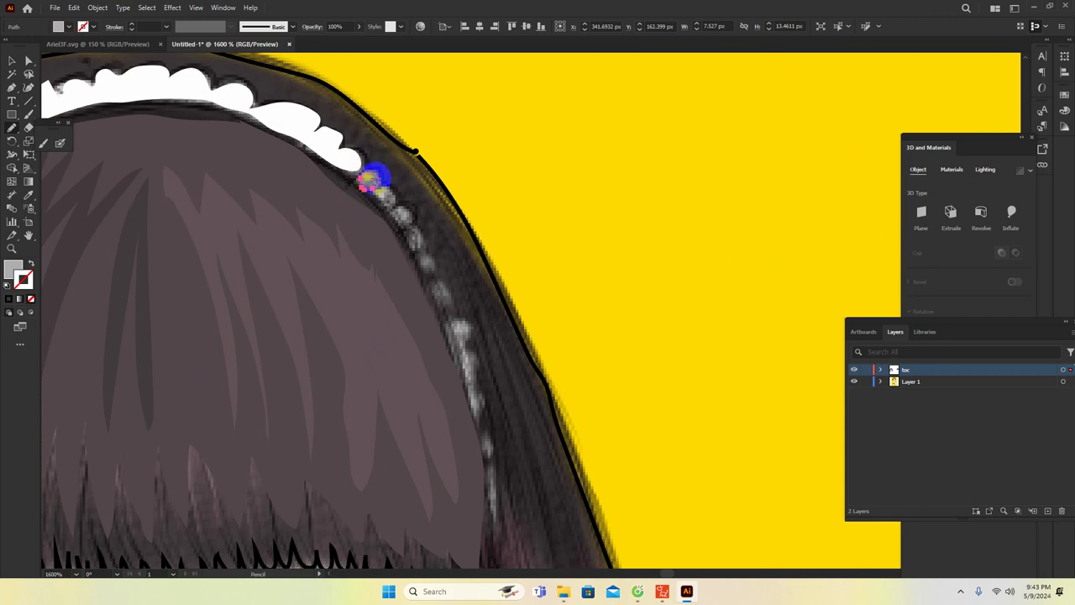
pyautogui.moveTo(372, 179); pyautogui.dragTo(371, 181)
pyautogui.click(374, 181)
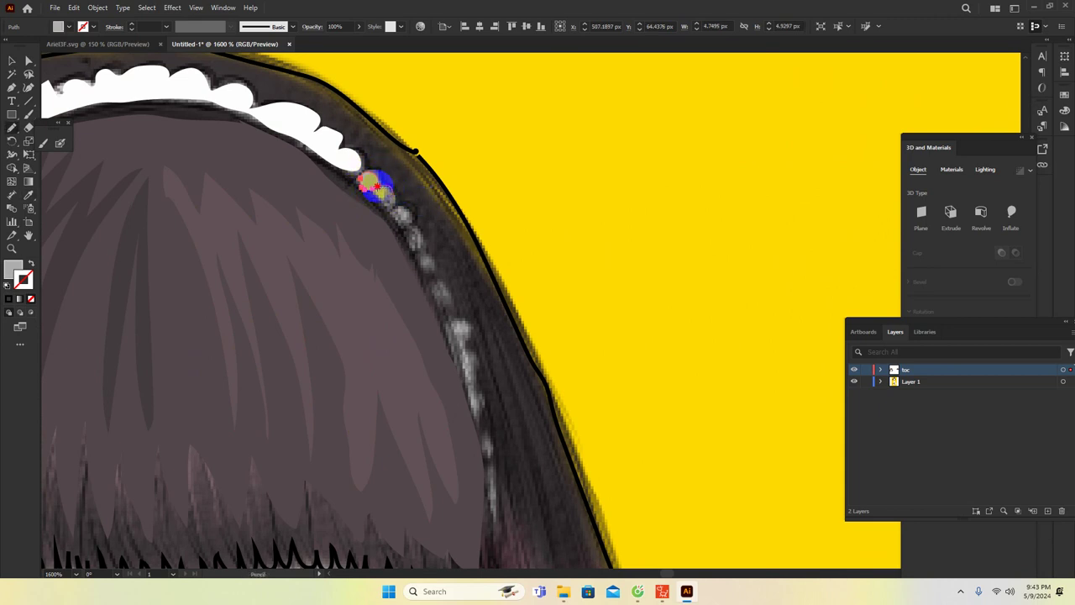
pyautogui.moveTo(382, 190); pyautogui.dragTo(383, 196)
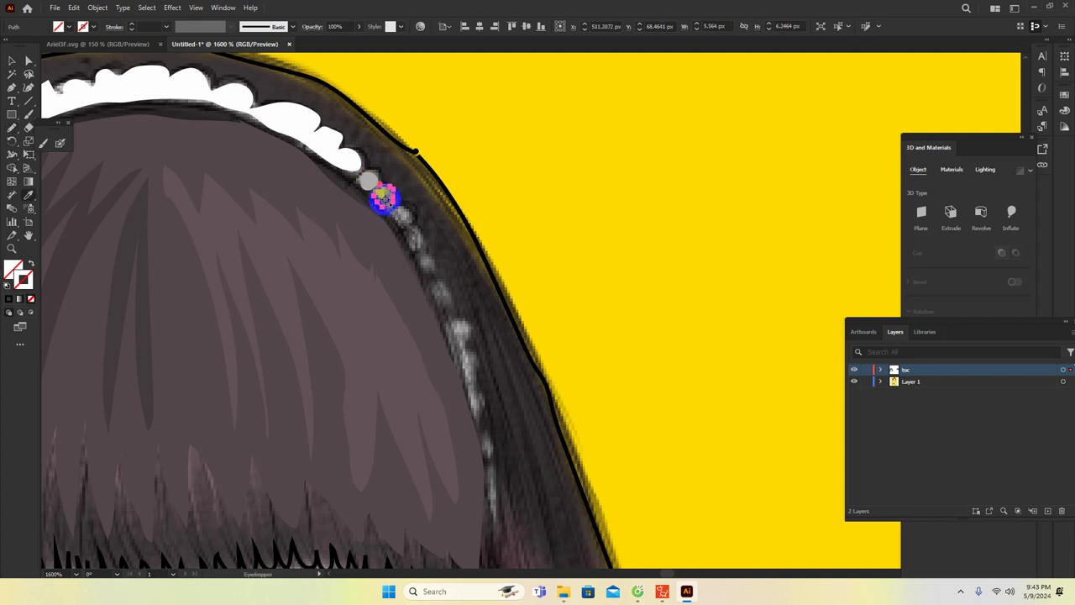
pyautogui.click(401, 216)
# Trace the long beaded section at the headband's right end, about 13 by 51 px, and fill it with grey sampled from the reference
pyautogui.scroll(-2, 418, 240)
pyautogui.press('n')
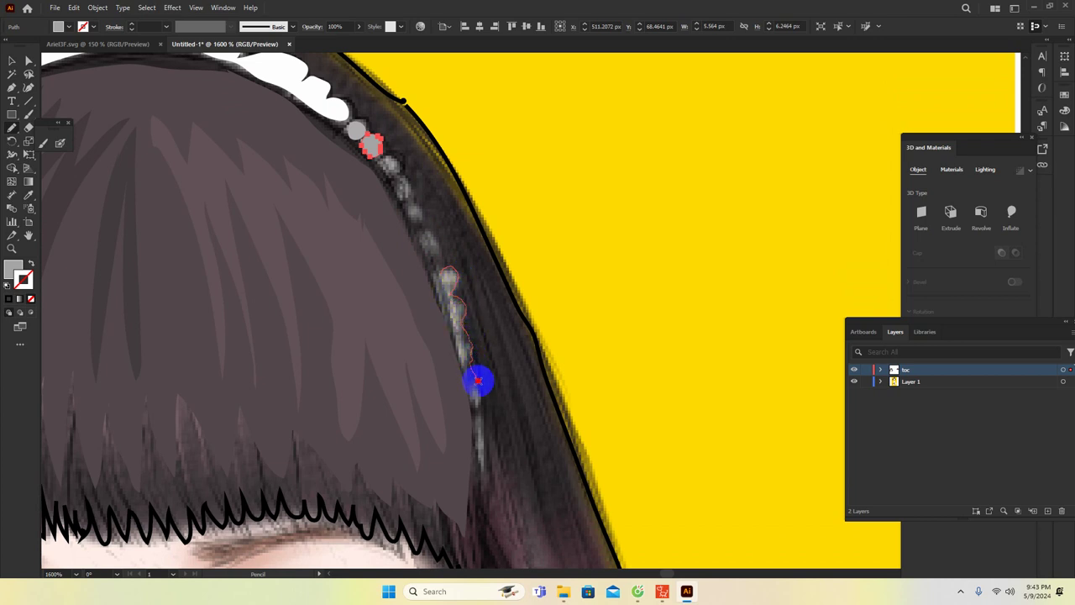
pyautogui.moveTo(485, 421)
pyautogui.mouseDown()
pyautogui.moveTo(483, 457)
pyautogui.moveTo(454, 334)
pyautogui.mouseUp()
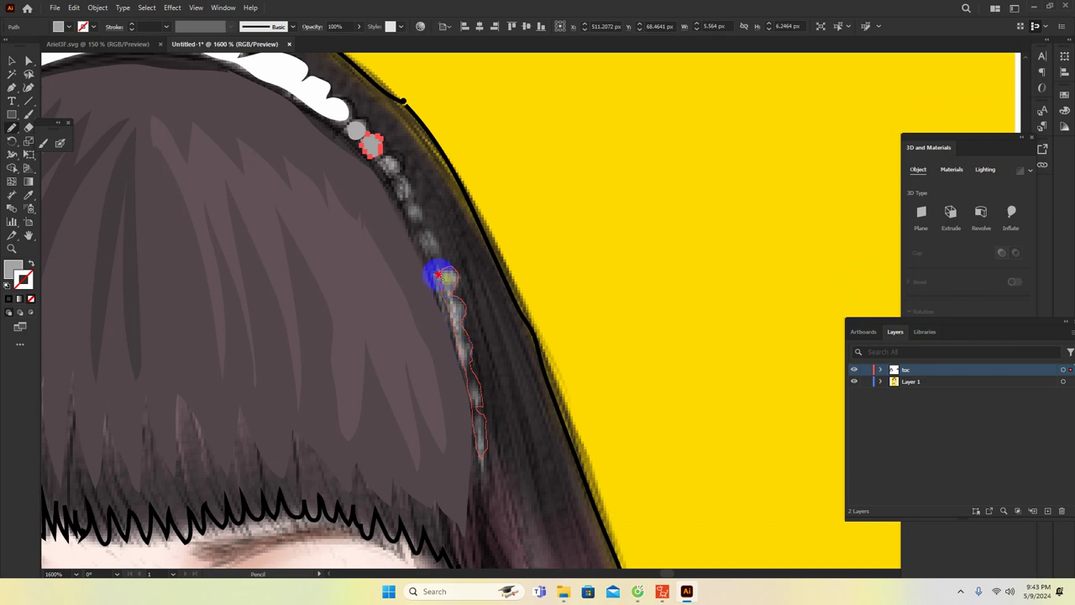
pyautogui.moveTo(440, 270); pyautogui.dragTo(438, 275)
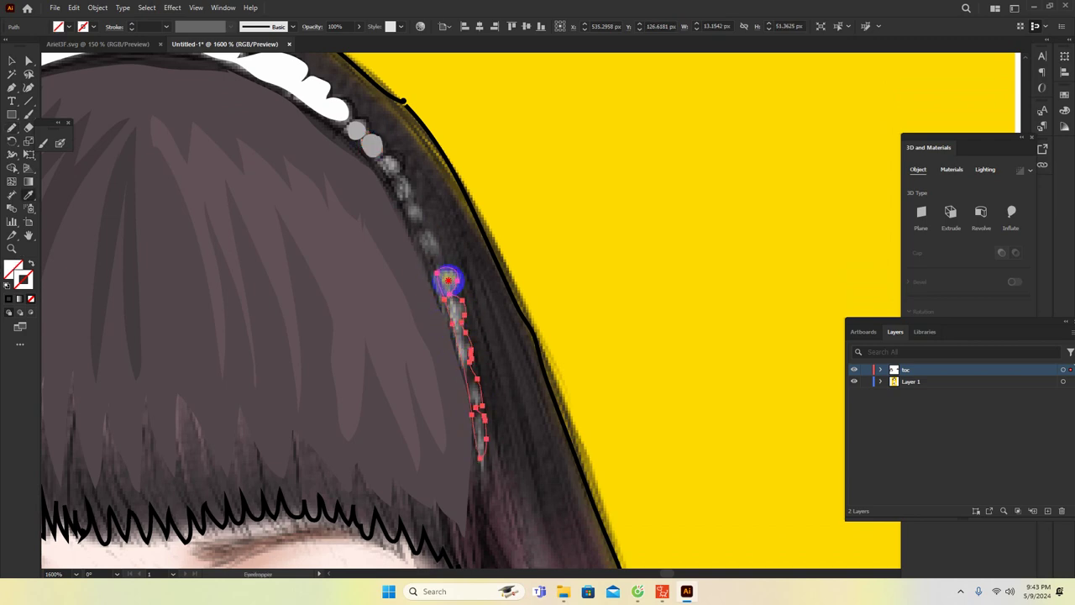
pyautogui.moveTo(420, 228)
pyautogui.mouseDown()
pyautogui.moveTo(492, 300)
pyautogui.moveTo(542, 249)
pyautogui.moveTo(528, 236)
pyautogui.moveTo(506, 238)
pyautogui.mouseUp()
pyautogui.click(513, 217)
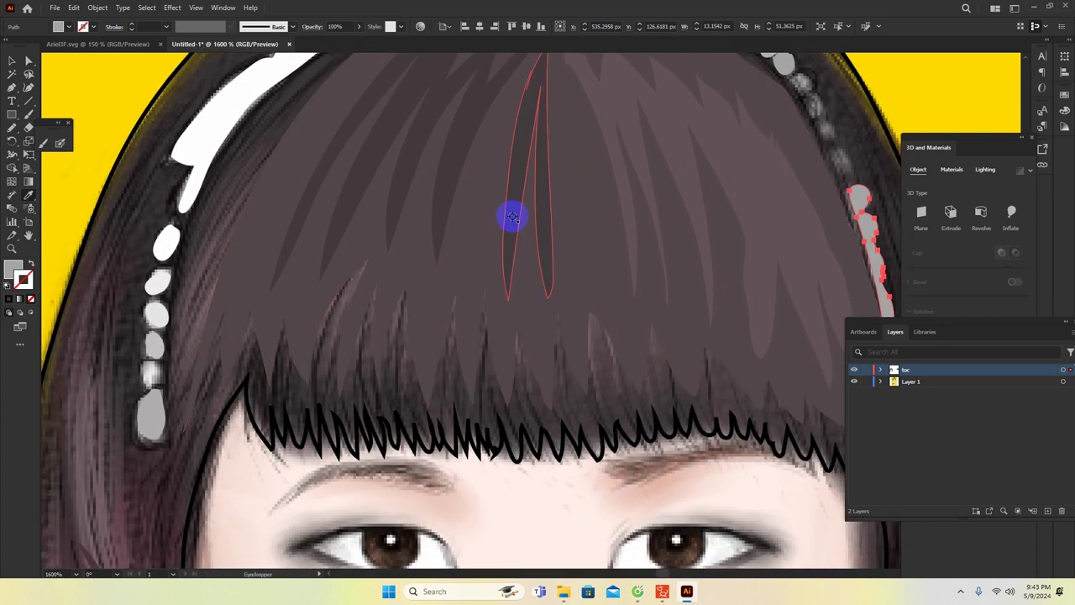
# Fill the large outer hair outline with dark brown sampled from the reference hair, leaving it without a stroke
pyautogui.hotkey('ctrl', '-')
pyautogui.hotkey('ctrl', '-')
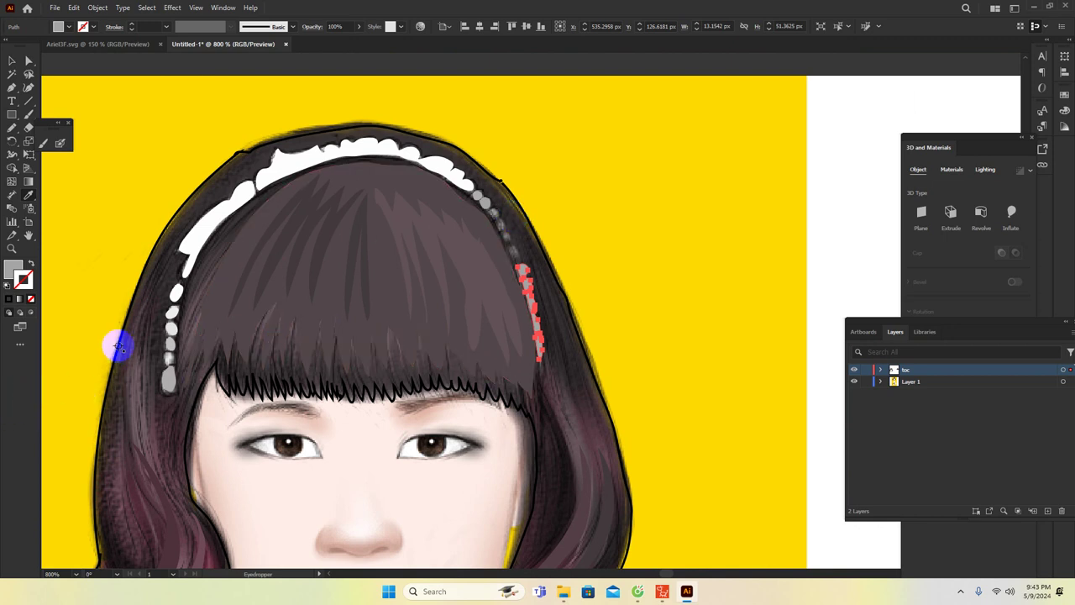
pyautogui.press('v')
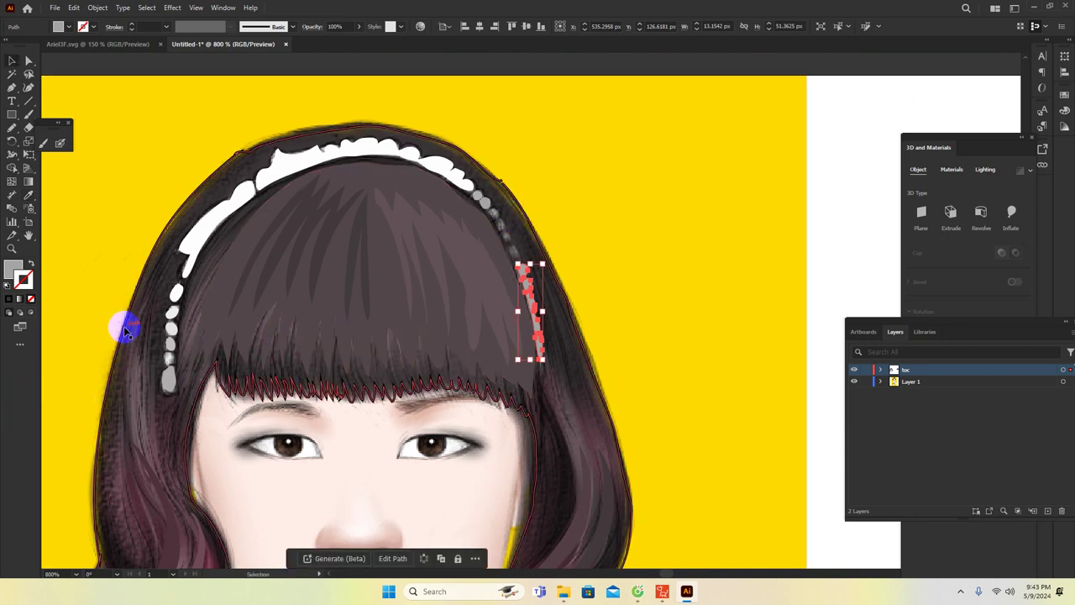
pyautogui.click(125, 324)
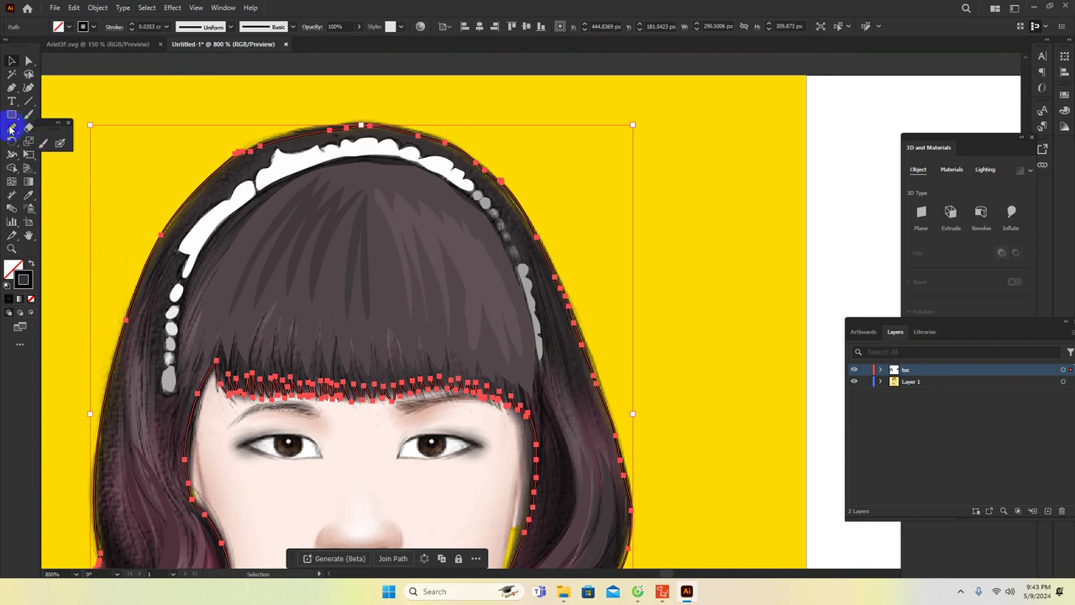
pyautogui.click(23, 193)
pyautogui.click(280, 286)
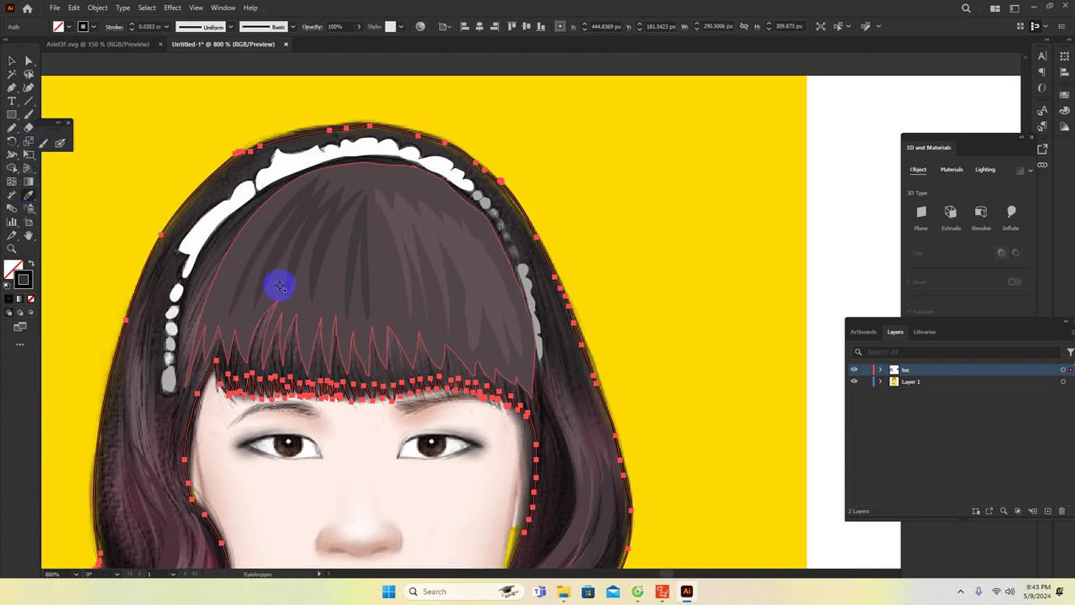
pyautogui.click(178, 426)
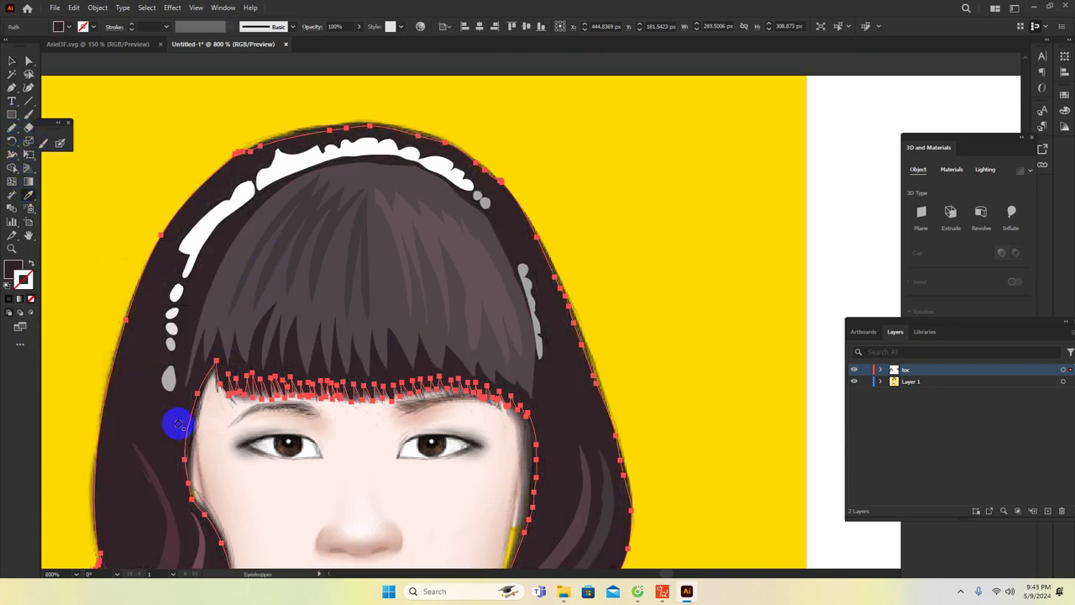
pyautogui.click(432, 362)
# Select all the traced hair and headband shapes and place a copy on the blank area beside the reference
pyautogui.hotkey('ctrl', '-')
pyautogui.hotkey('ctrl', 'shift', 'a')
pyautogui.moveTo(545, 416); pyautogui.dragTo(461, 317)
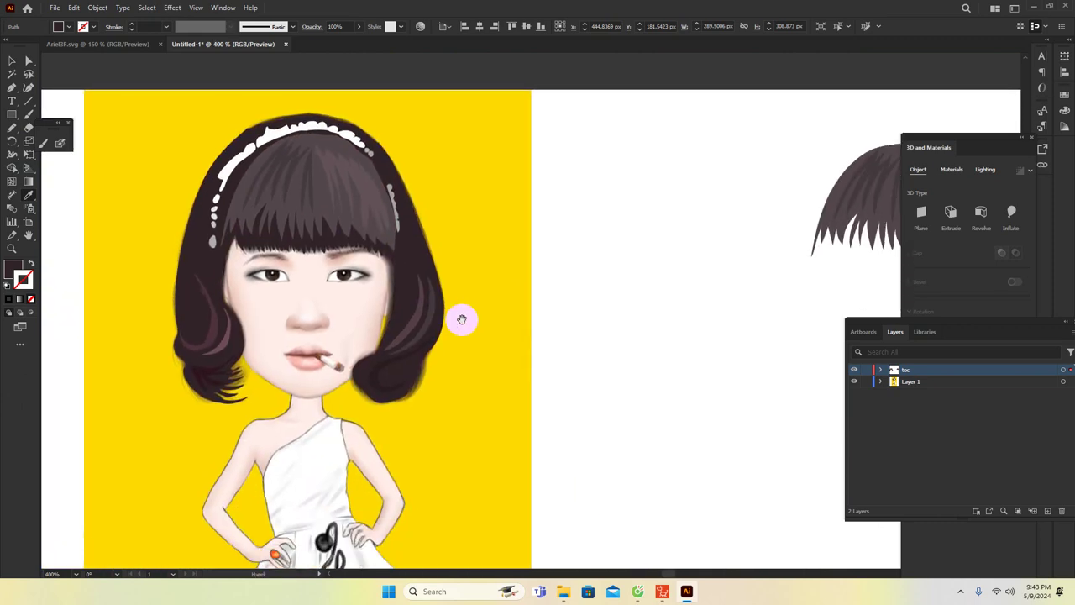
pyautogui.click(425, 283)
pyautogui.click(13, 61)
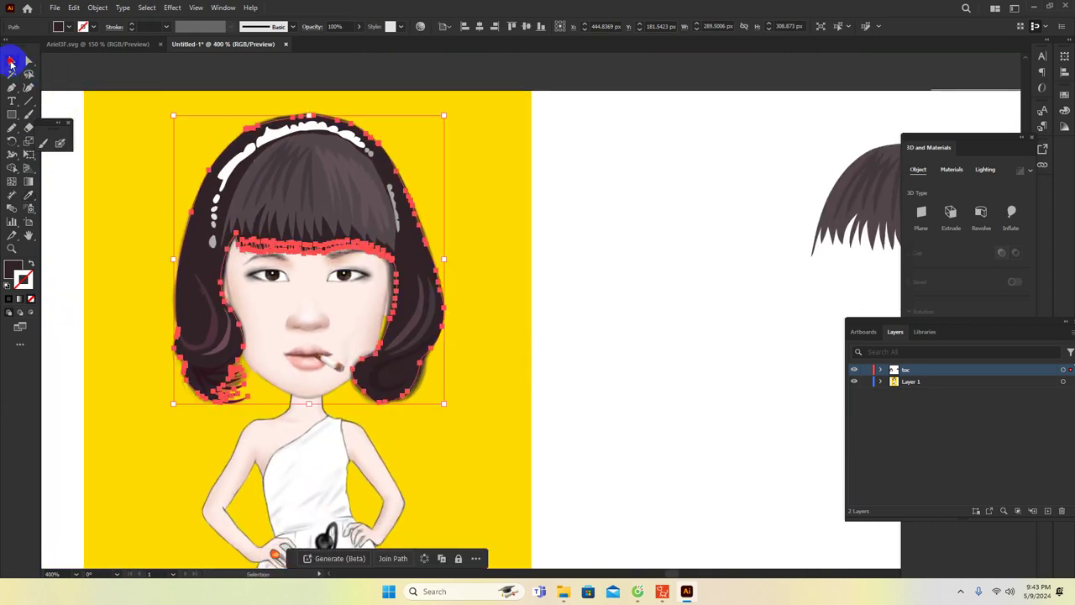
pyautogui.click(154, 141)
pyautogui.moveTo(298, 318); pyautogui.dragTo(446, 401)
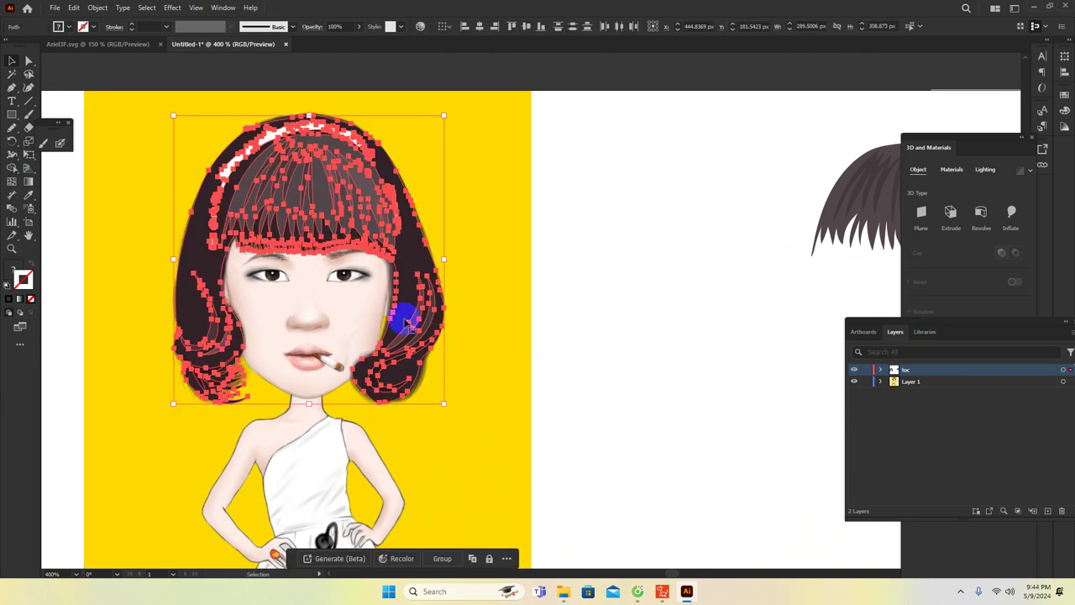
pyautogui.moveTo(407, 324); pyautogui.dragTo(797, 312)
# Move the separate fringe copy away from the copied hair, toward the artboard's right edge
pyautogui.click(715, 438)
pyautogui.moveTo(719, 446); pyautogui.dragTo(335, 383)
pyautogui.moveTo(458, 84); pyautogui.dragTo(638, 172)
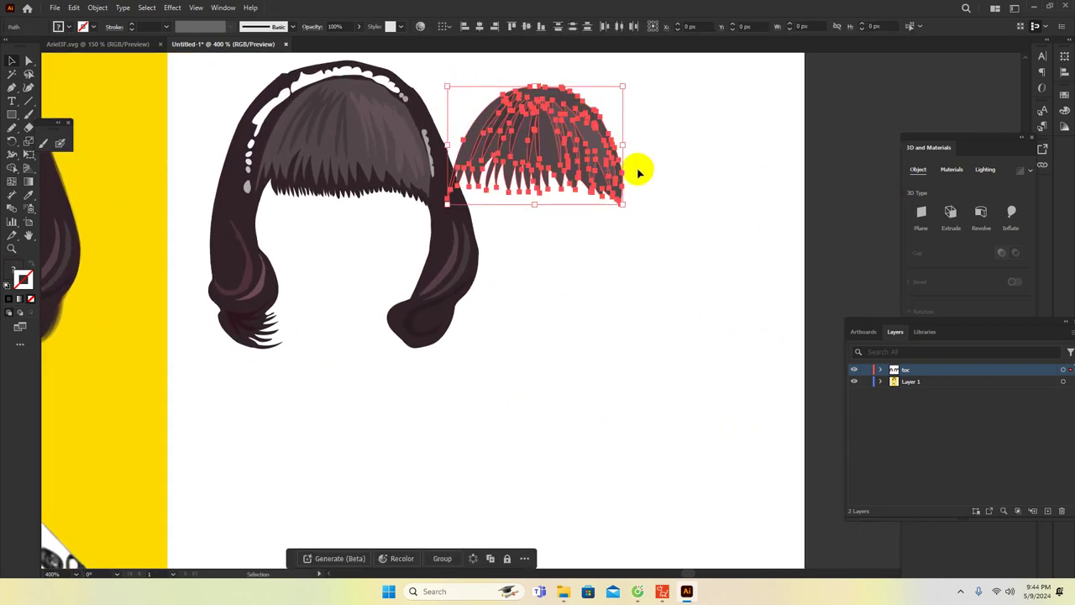
pyautogui.moveTo(554, 139); pyautogui.dragTo(694, 120)
pyautogui.click(610, 264)
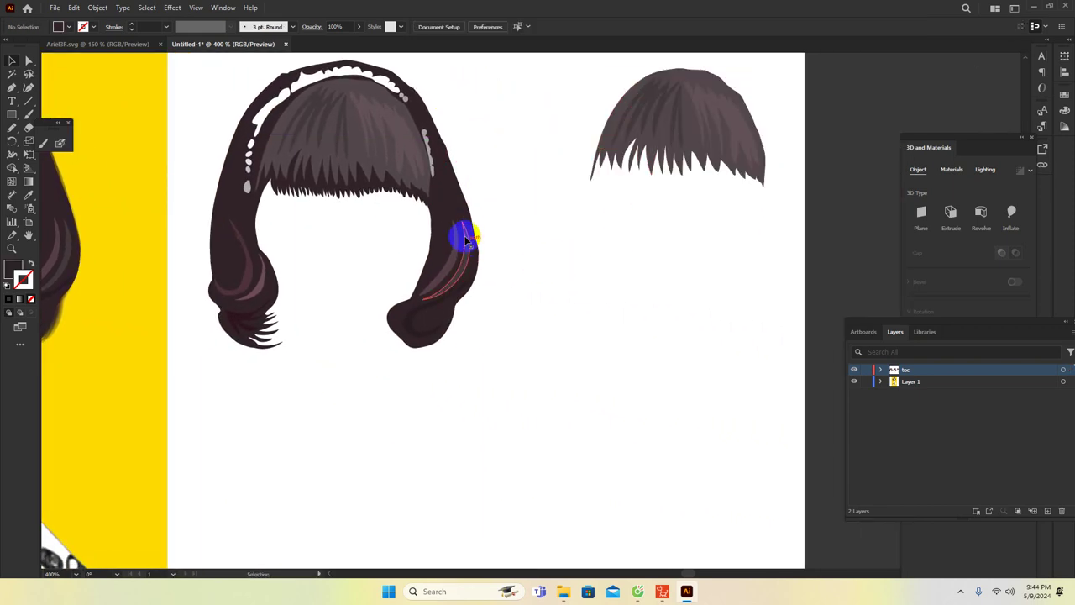
pyautogui.moveTo(187, 89); pyautogui.dragTo(514, 382)
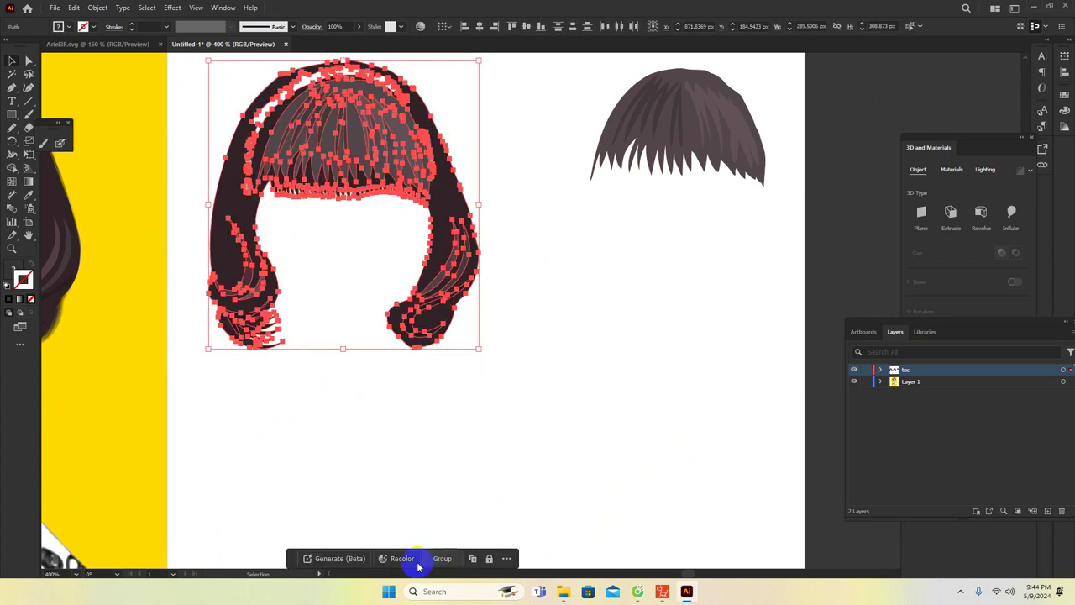
pyautogui.click(396, 558)
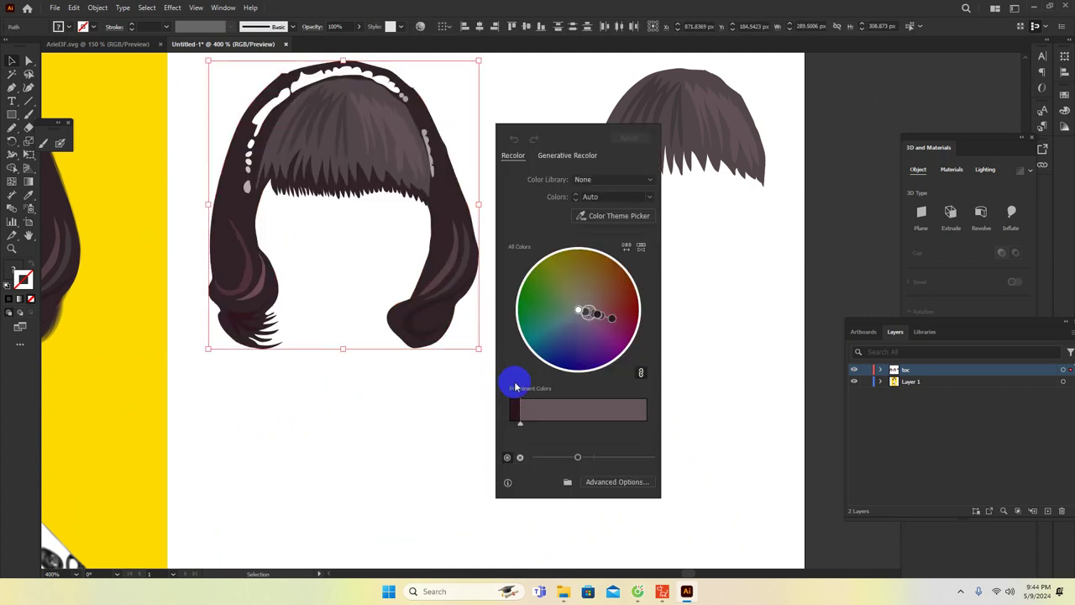
pyautogui.click(691, 120)
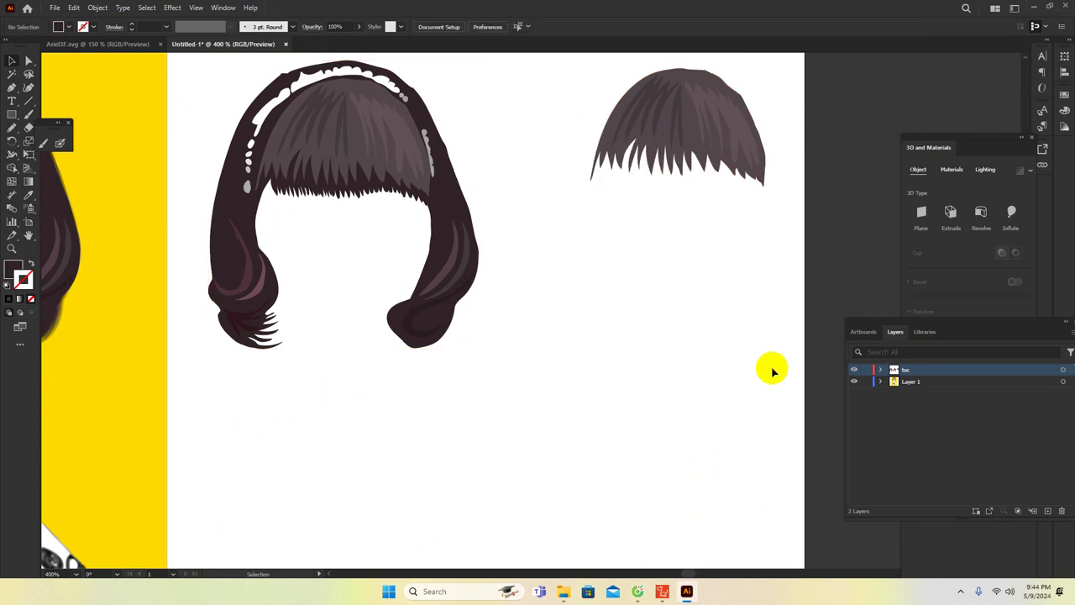
# Make three more copies of the full hair: one below the first copy, one below the fringe, and one outside the artboard
pyautogui.scroll(-3, 277, 198)
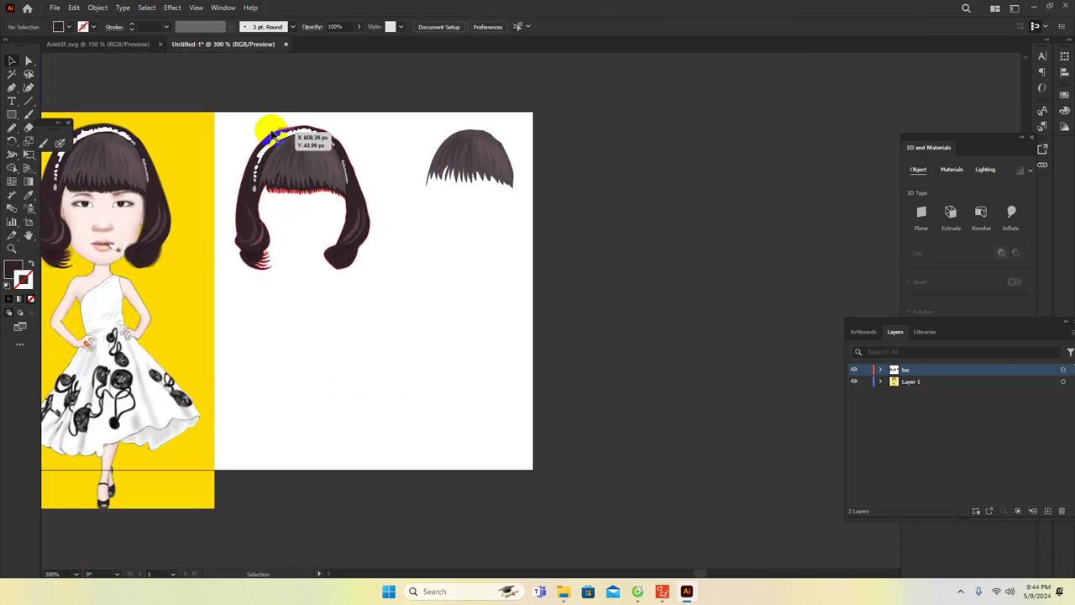
pyautogui.moveTo(235, 122); pyautogui.dragTo(521, 334)
pyautogui.moveTo(508, 288); pyautogui.dragTo(688, 372)
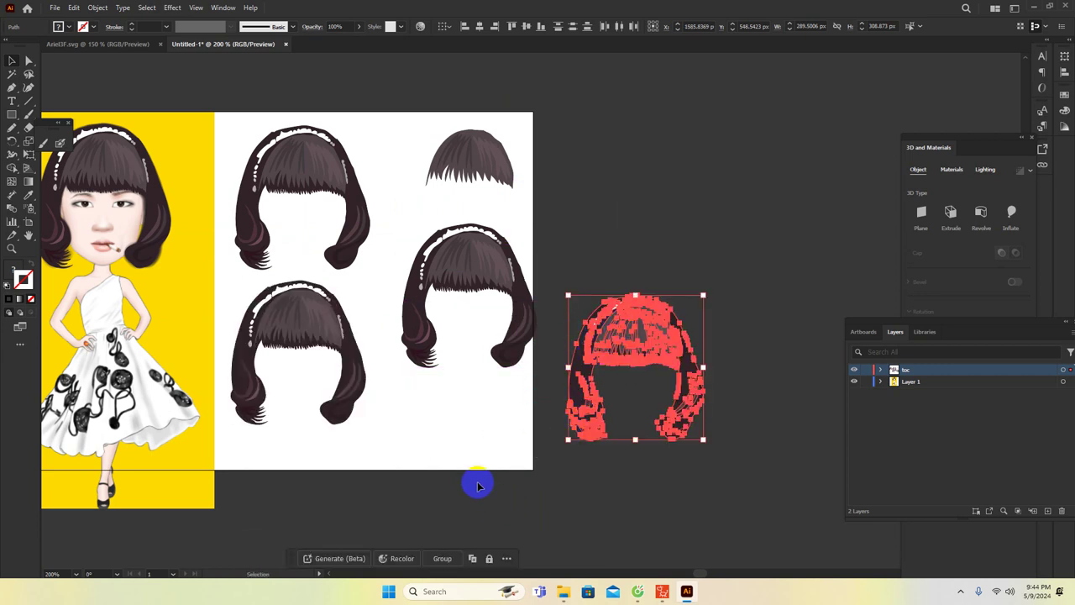
# Recolor the hair copy outside the artboard, raising the brightness and shifting the linked hues to green
pyautogui.click(403, 559)
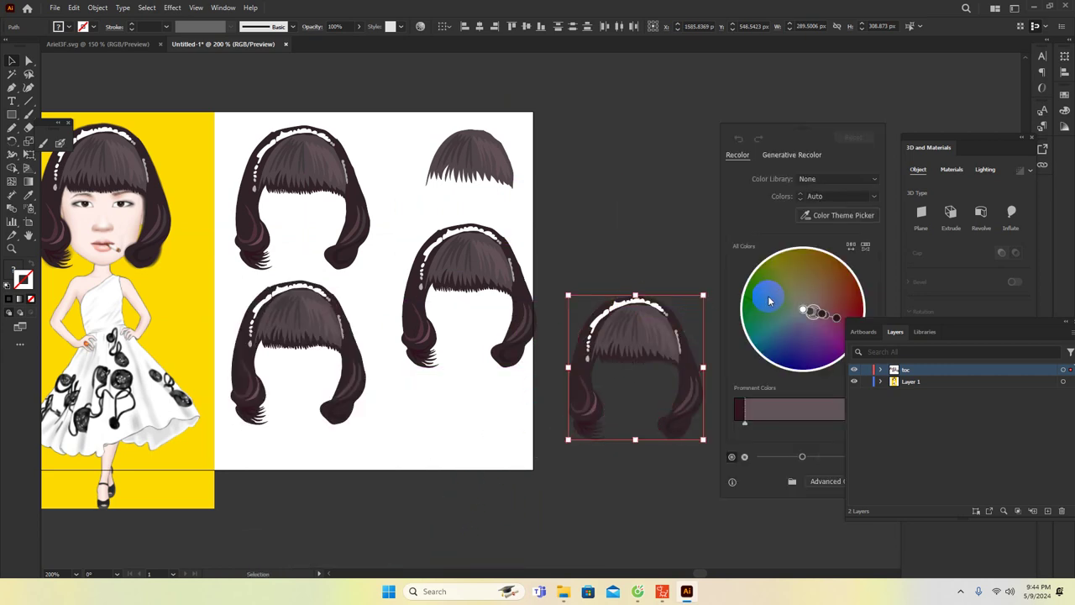
pyautogui.moveTo(802, 456); pyautogui.dragTo(838, 456)
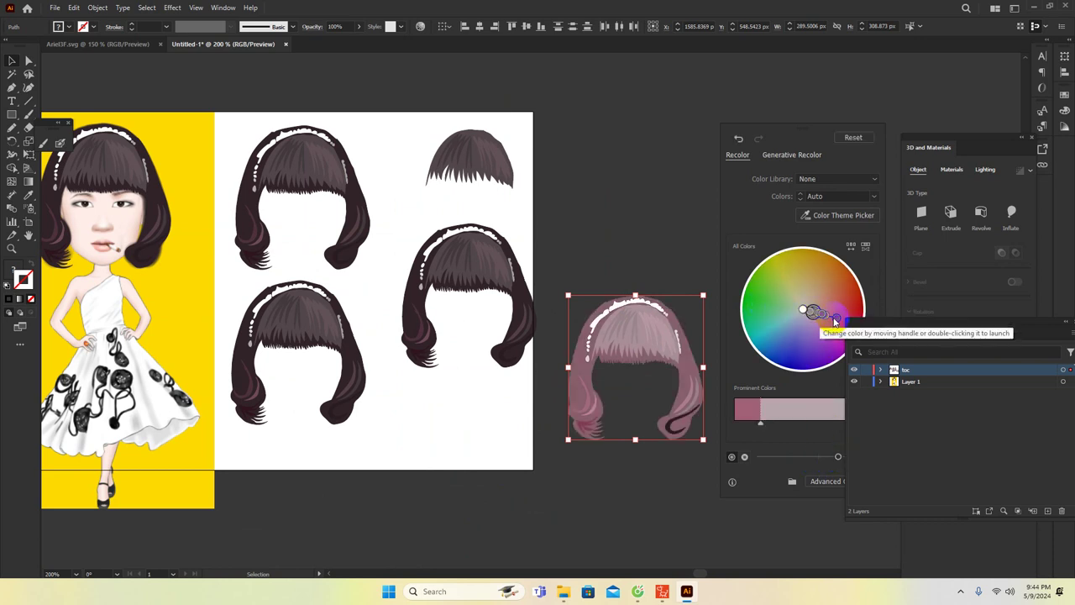
pyautogui.moveTo(816, 312); pyautogui.dragTo(753, 291)
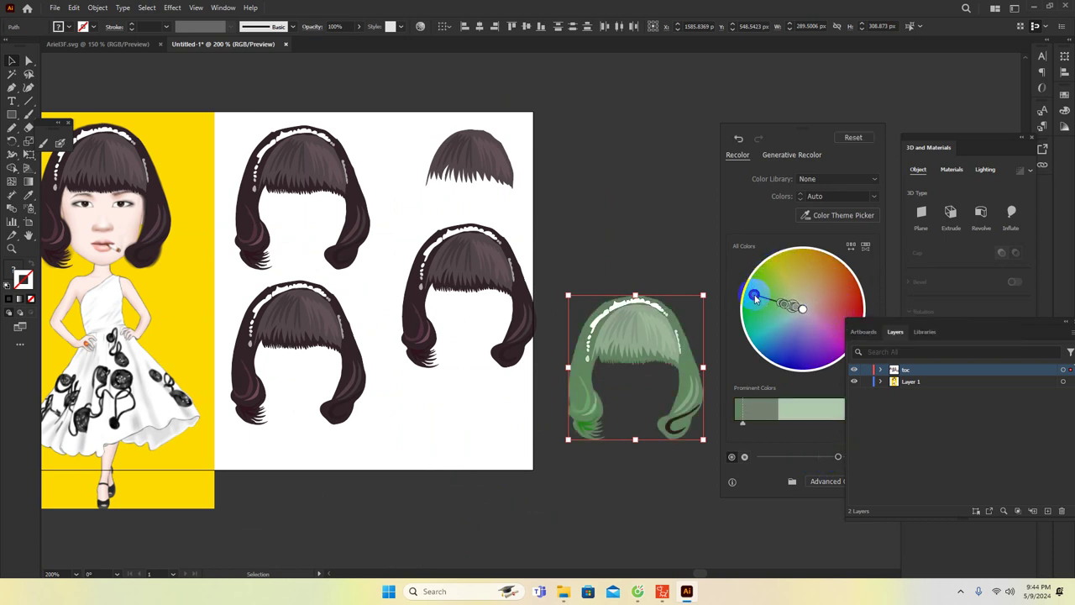
pyautogui.moveTo(660, 232); pyautogui.dragTo(642, 229)
pyautogui.click(468, 254)
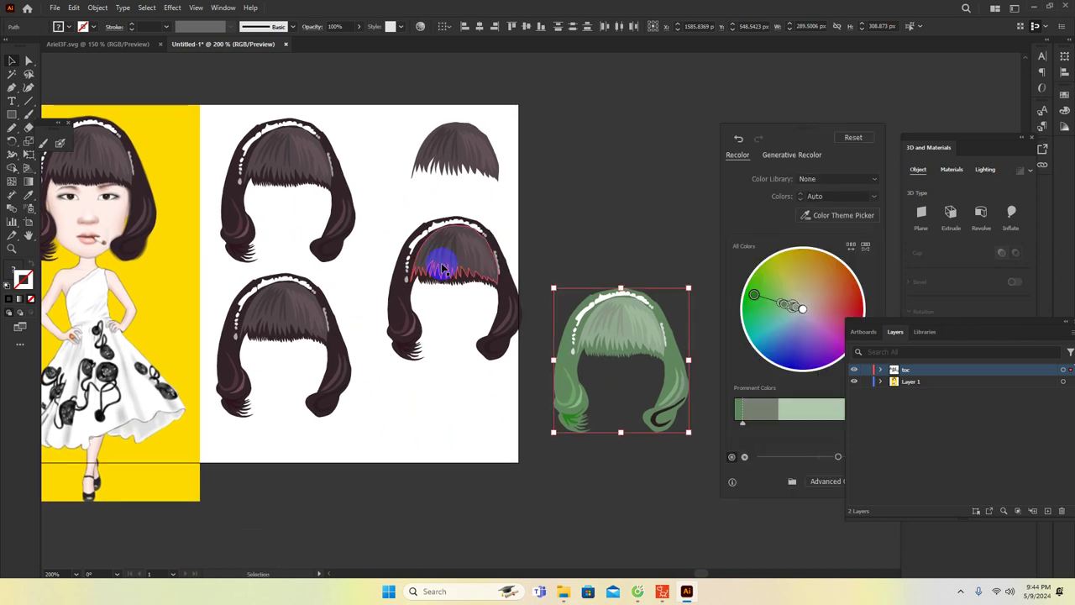
pyautogui.click(445, 269)
# Recolor the hair copy below the separate fringe, raising the brightness and shifting the linked hues to a light peach
pyautogui.moveTo(384, 210); pyautogui.dragTo(520, 382)
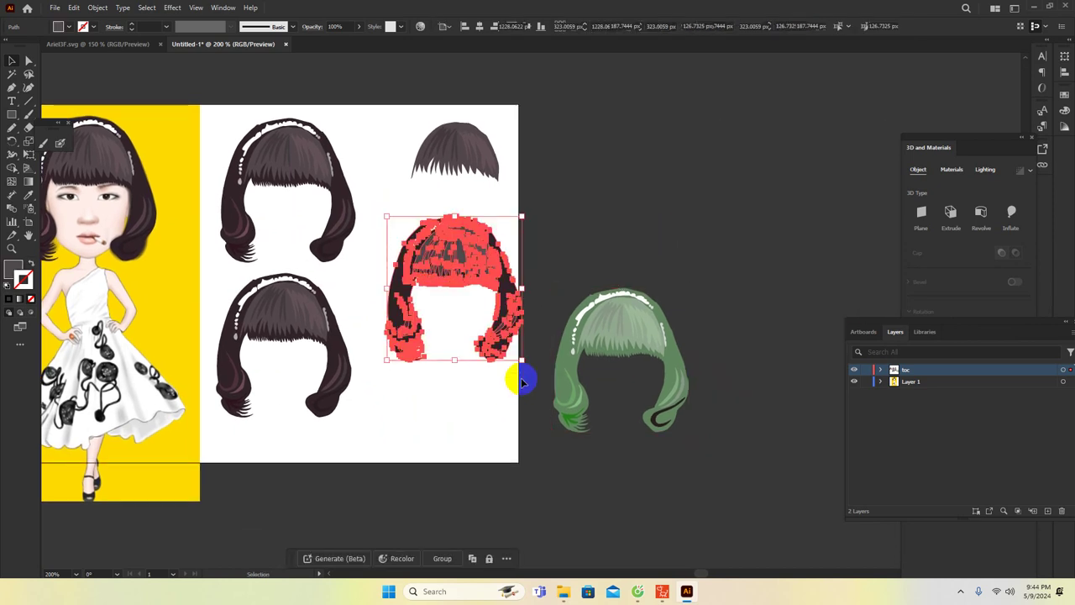
pyautogui.click(402, 557)
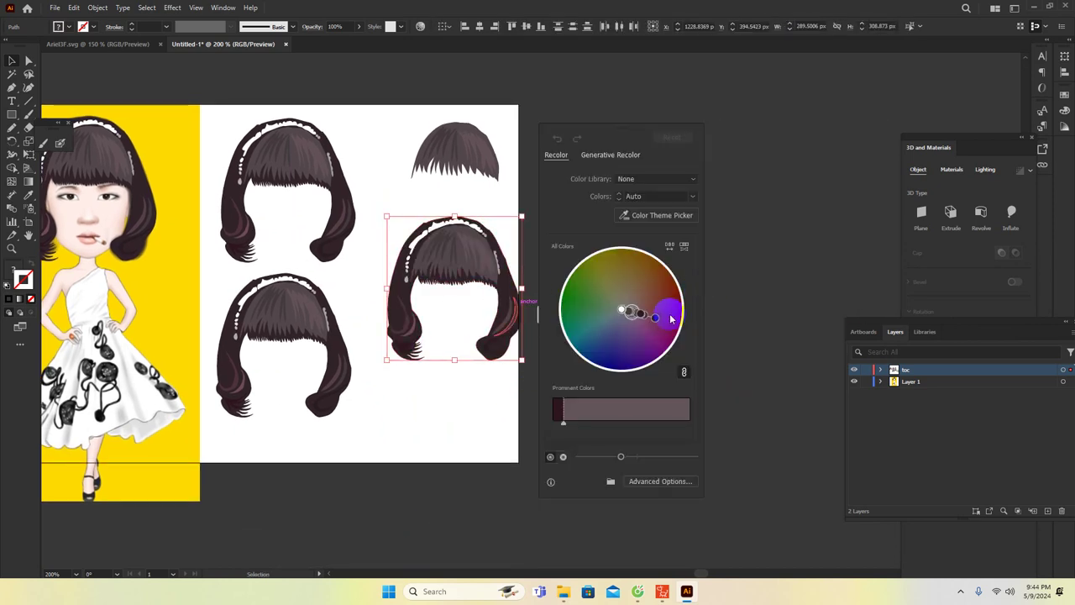
pyautogui.moveTo(621, 456); pyautogui.dragTo(676, 456)
pyautogui.moveTo(657, 322); pyautogui.dragTo(669, 290)
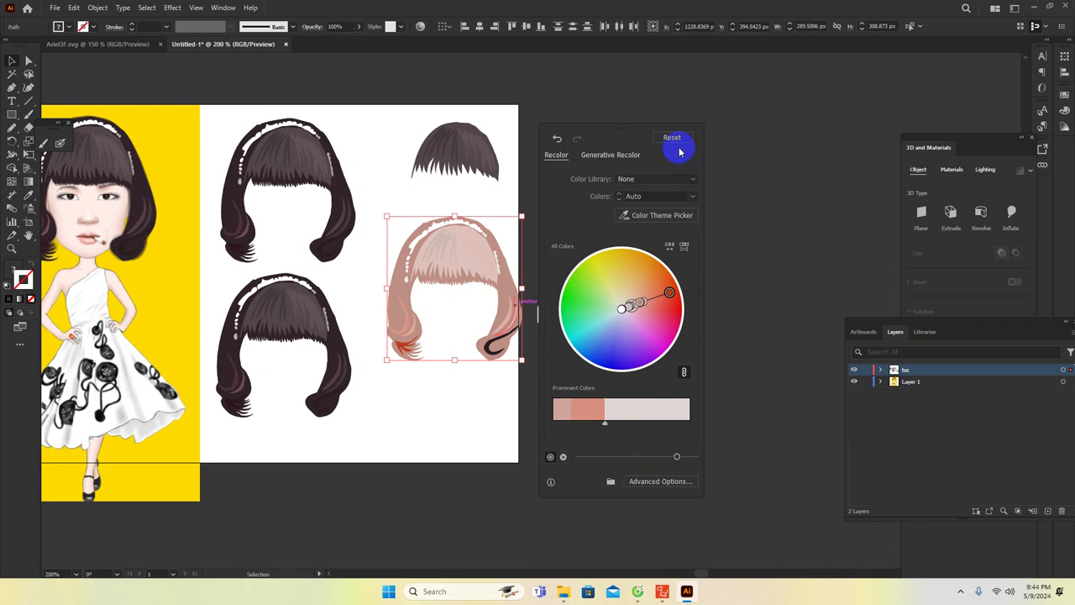
pyautogui.click(451, 511)
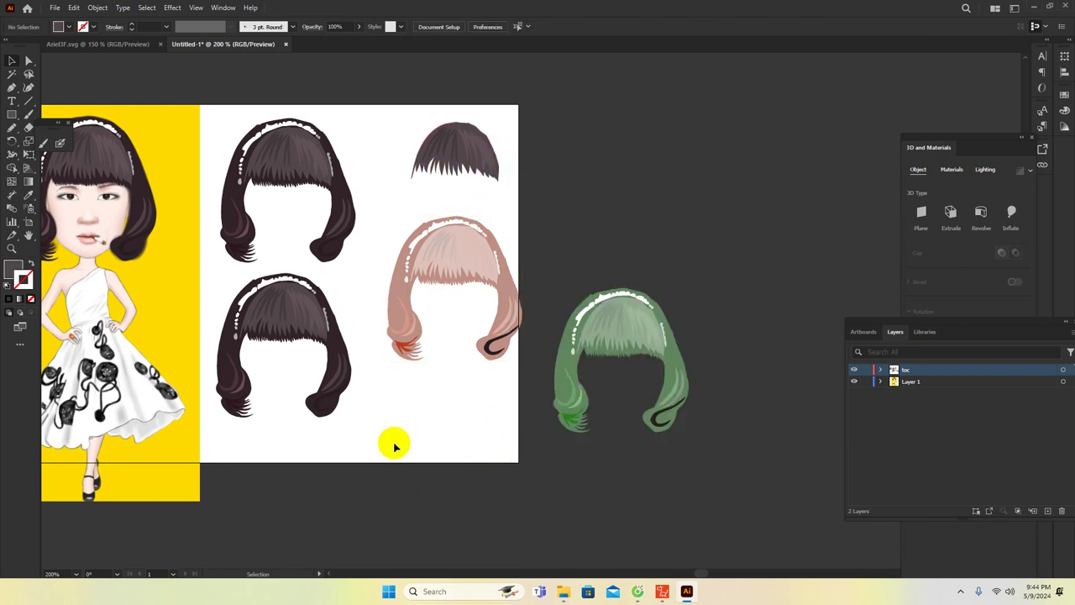
# Recolor the hair copy below the first dark copy, raising the brightness and shifting the linked hues to blue-violet
pyautogui.click(272, 358)
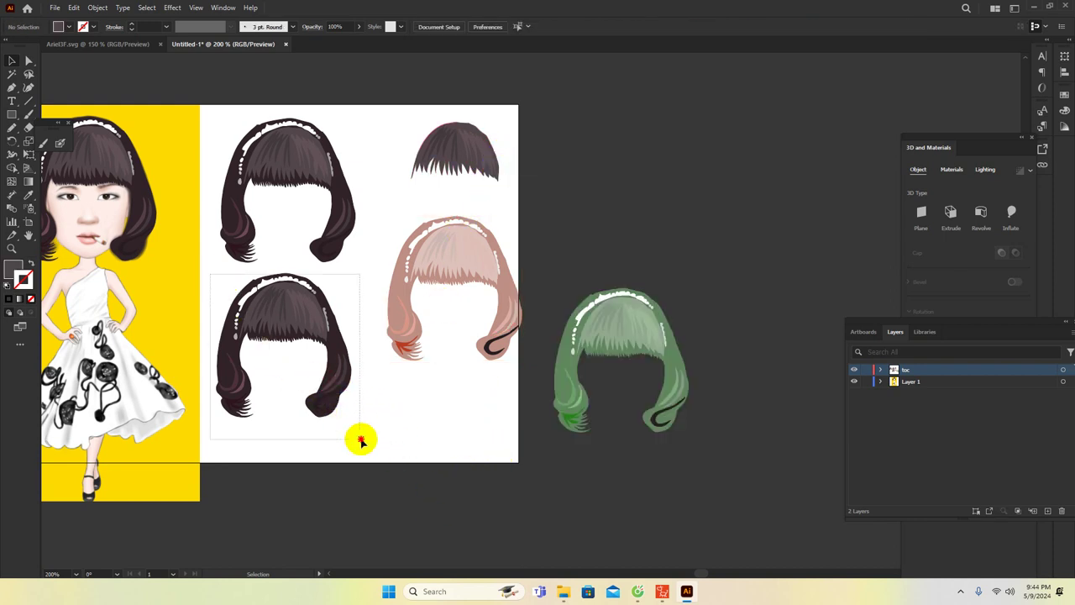
pyautogui.click(403, 556)
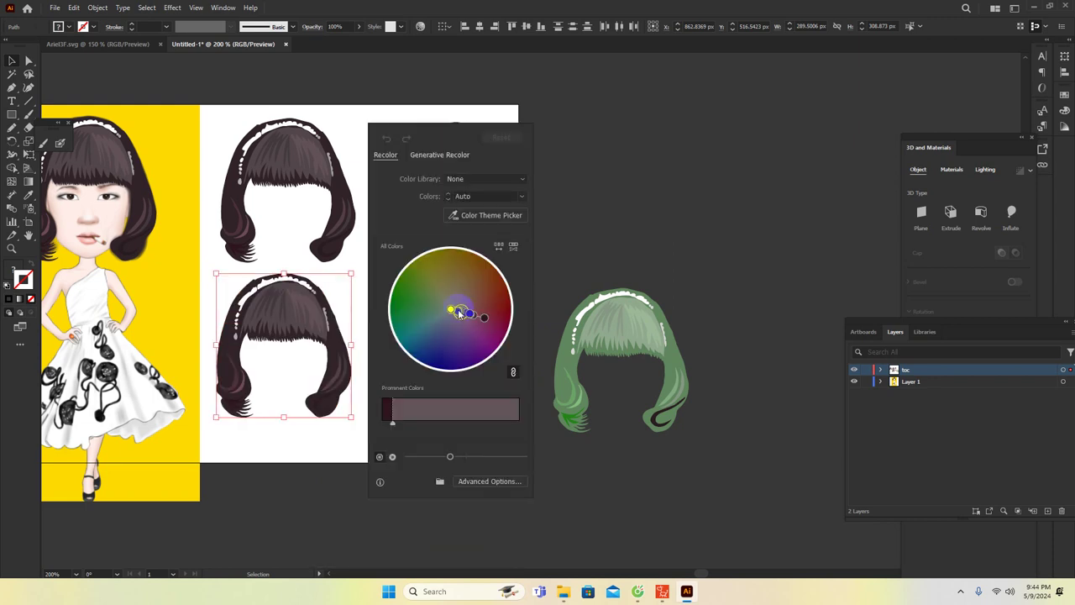
pyautogui.moveTo(486, 322)
pyautogui.mouseDown()
pyautogui.moveTo(491, 274)
pyautogui.moveTo(416, 268)
pyautogui.mouseUp()
pyautogui.moveTo(450, 456); pyautogui.dragTo(494, 456)
pyautogui.moveTo(414, 271); pyautogui.dragTo(432, 363)
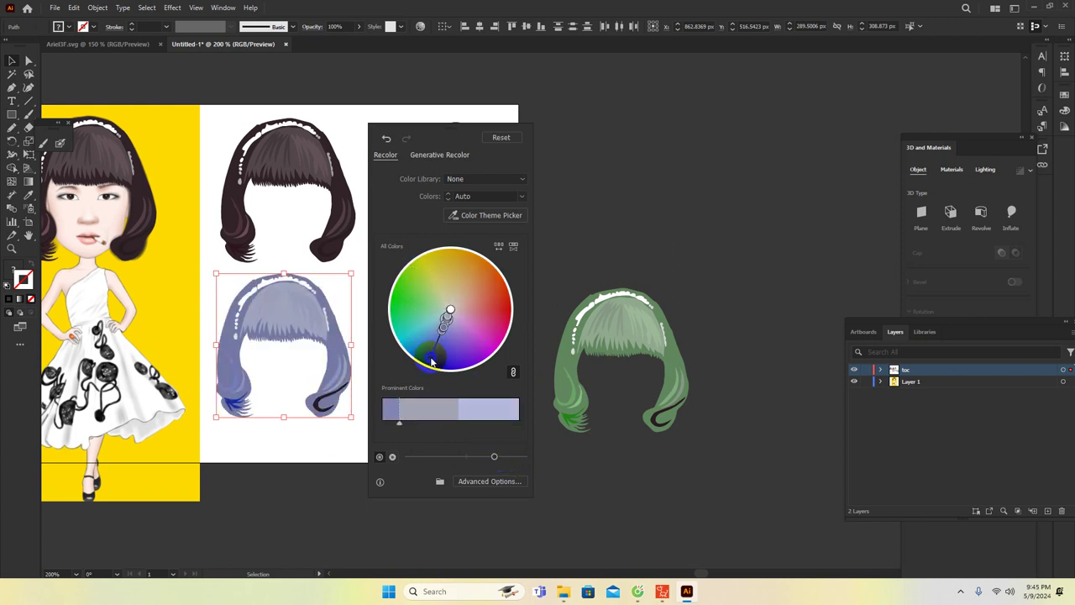
pyautogui.click(621, 173)
# Create a new layer above the hair layer and name it Face
pyautogui.moveTo(356, 232); pyautogui.dragTo(518, 202)
pyautogui.scroll(4, 265, 248)
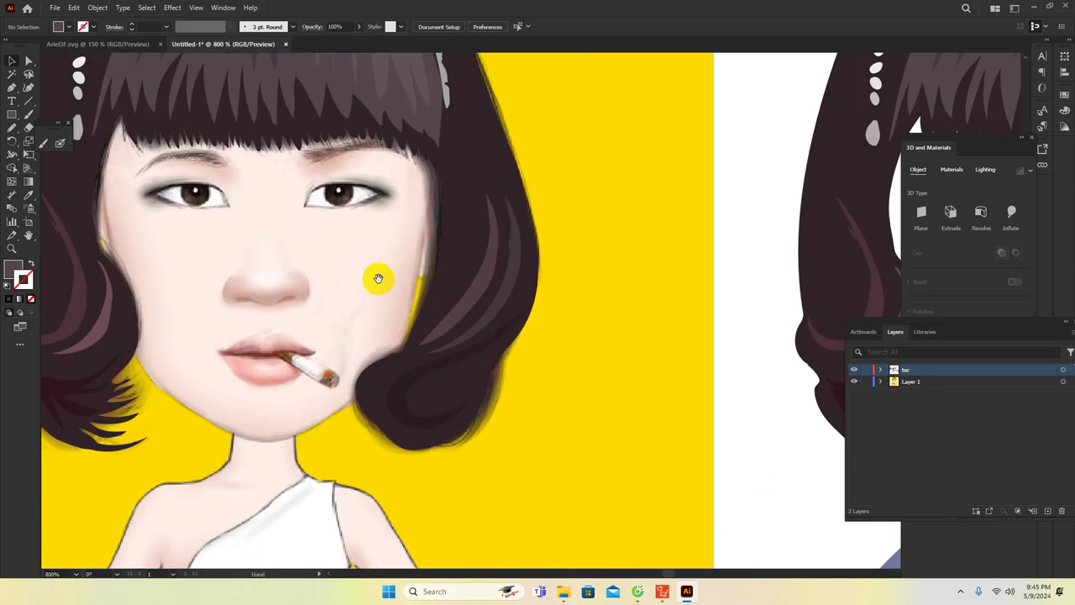
pyautogui.moveTo(378, 278); pyautogui.dragTo(434, 282)
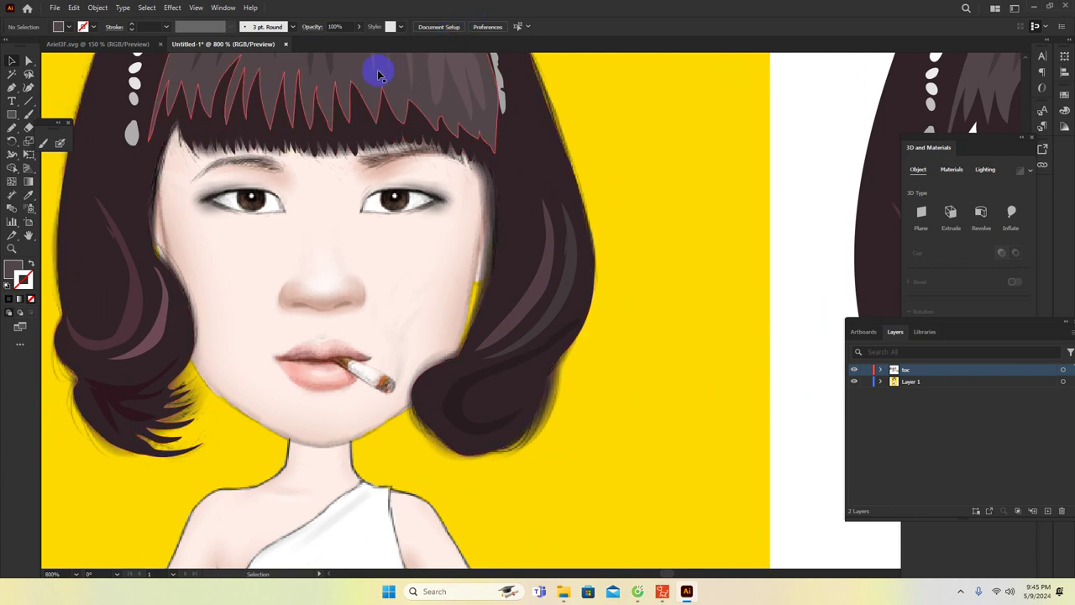
pyautogui.press('space')
pyautogui.moveTo(233, 240)
pyautogui.mouseDown()
pyautogui.moveTo(221, 238)
pyautogui.moveTo(243, 247)
pyautogui.mouseUp()
pyautogui.press('space')
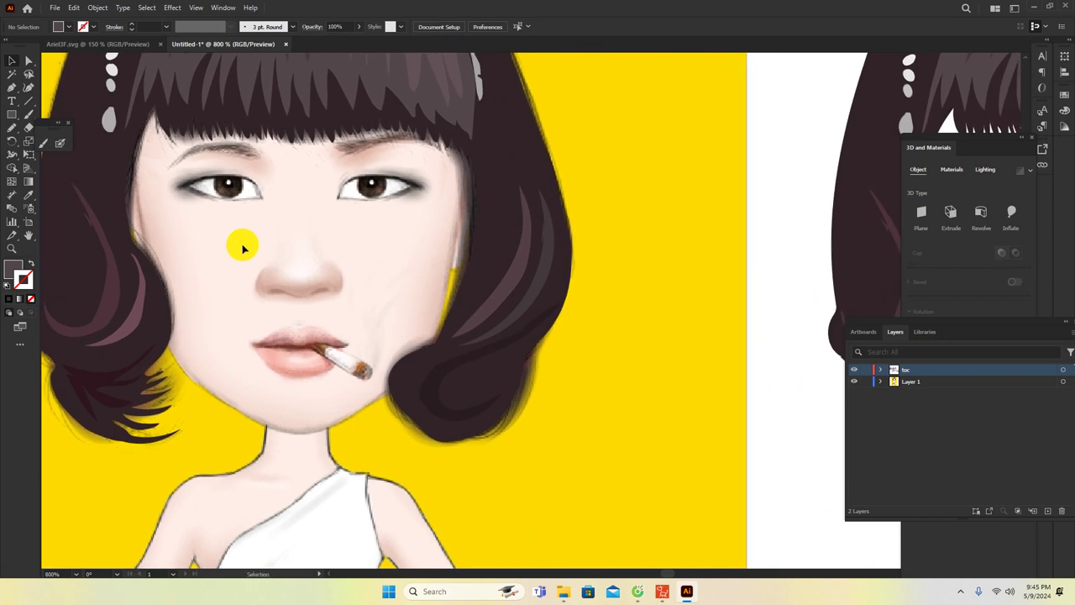
pyautogui.click(241, 245)
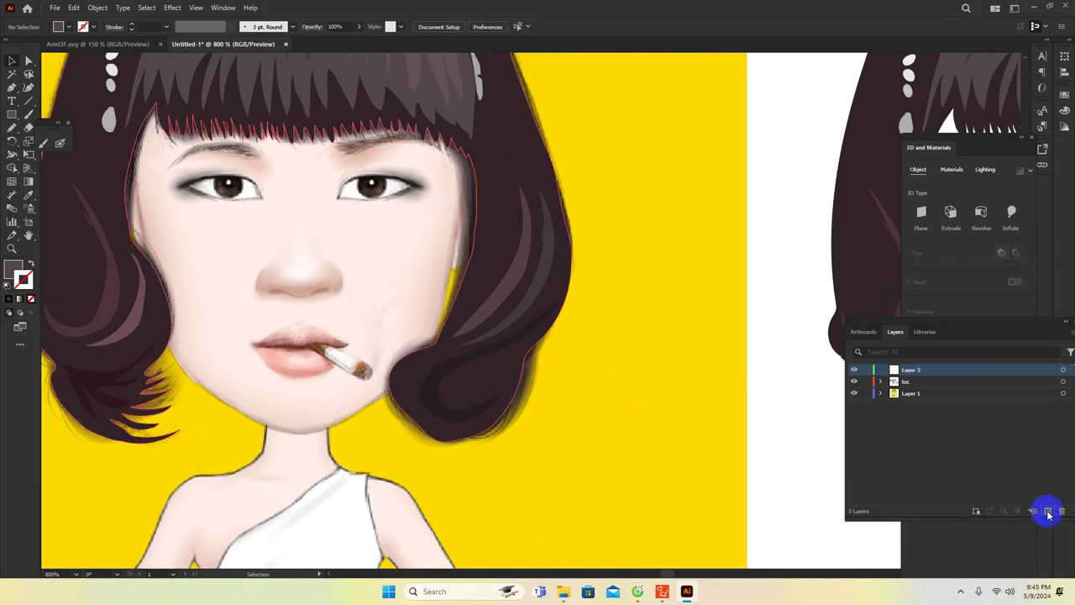
pyautogui.doubleClick(912, 368)
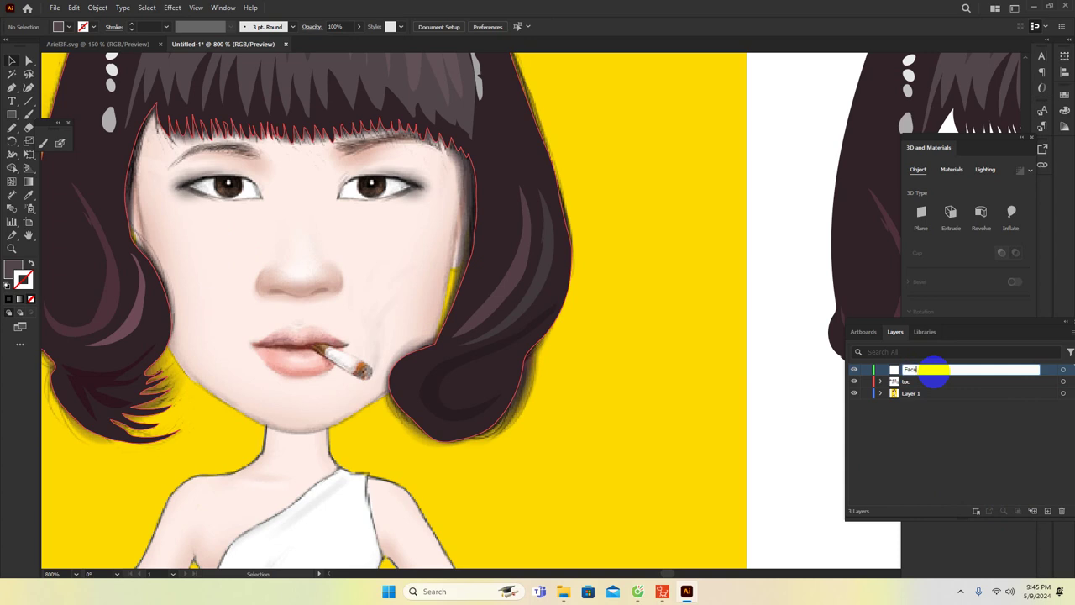
pyautogui.press('Return')
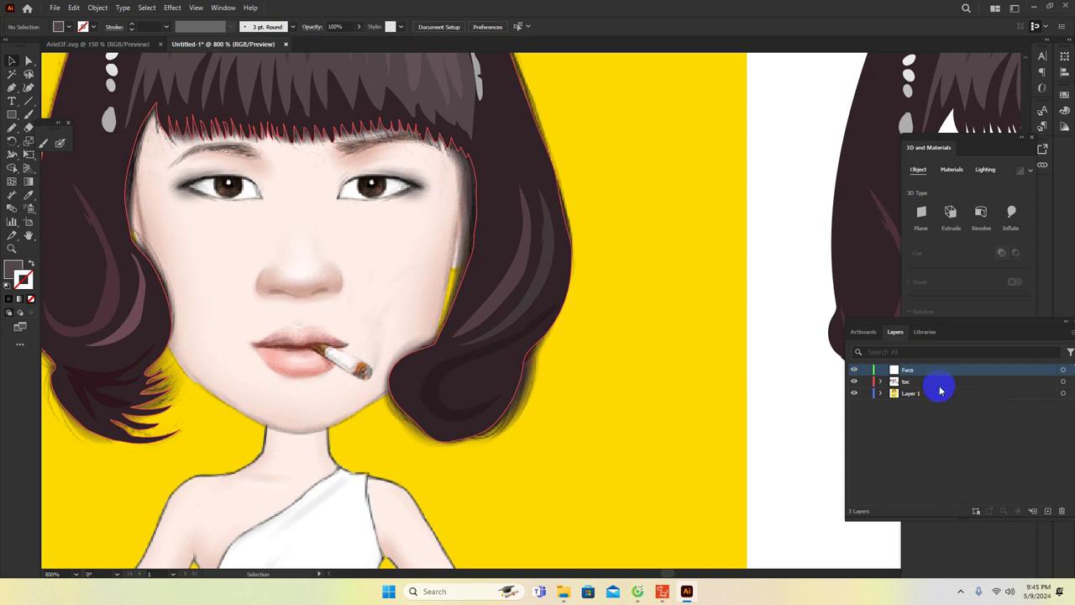
pyautogui.click(559, 407)
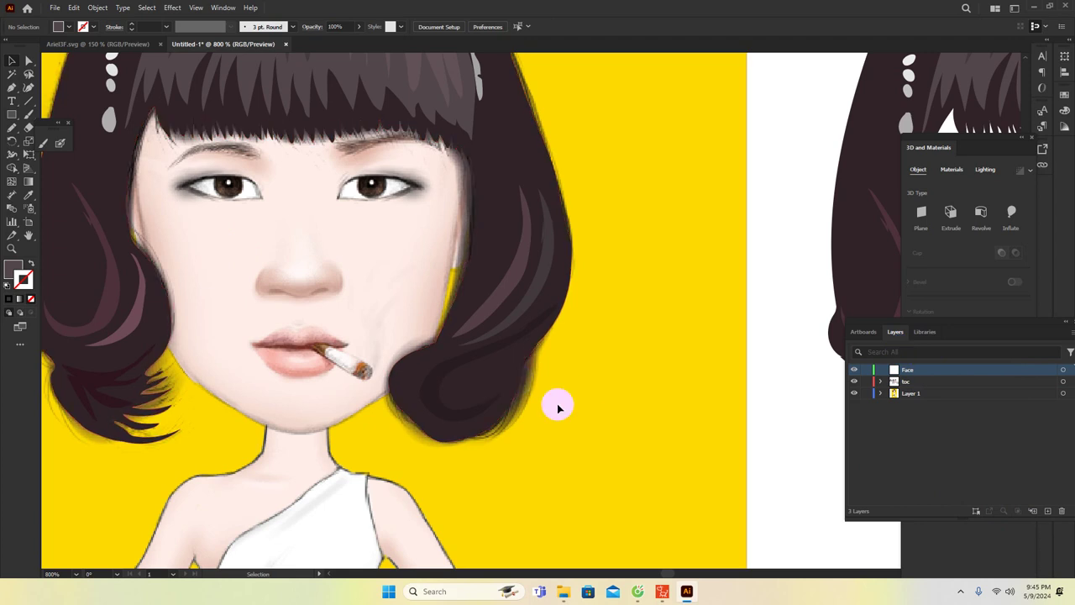
# Trace the face with the Pencil tool as a closed outline along the cheeks and chin, closing it across the fringe
pyautogui.press('n')
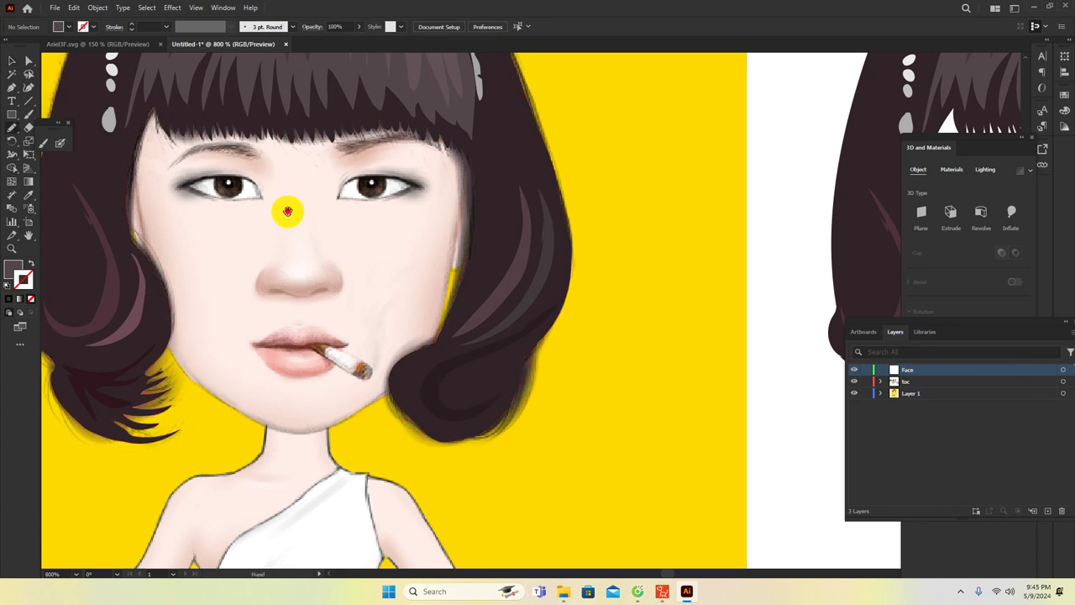
pyautogui.moveTo(288, 202); pyautogui.dragTo(361, 265)
pyautogui.moveTo(320, 194)
pyautogui.mouseDown()
pyautogui.moveTo(263, 175)
pyautogui.moveTo(257, 130)
pyautogui.mouseUp()
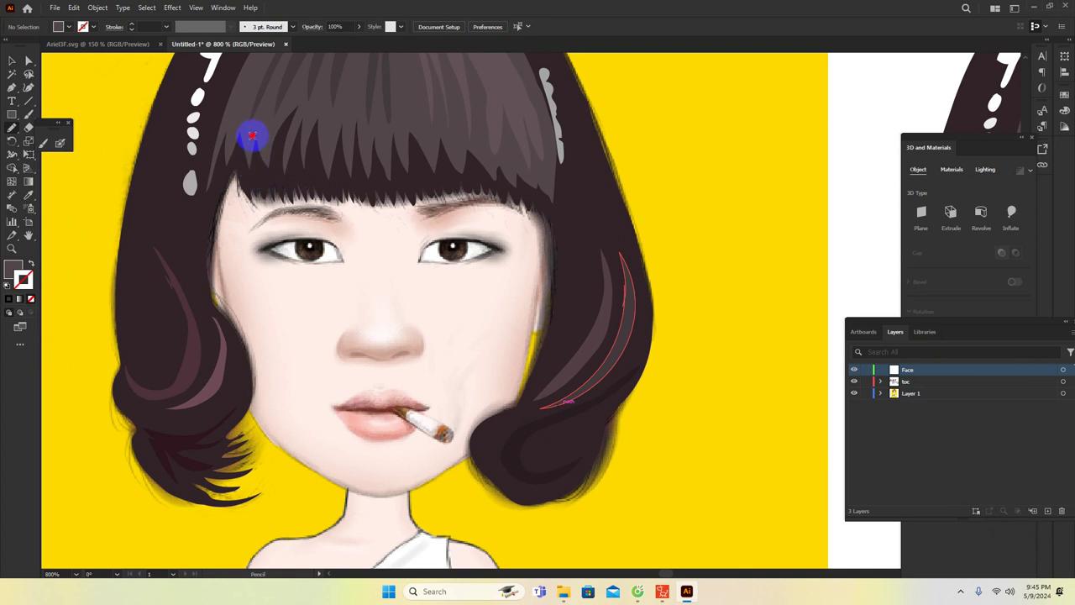
pyautogui.moveTo(225, 179); pyautogui.dragTo(215, 217)
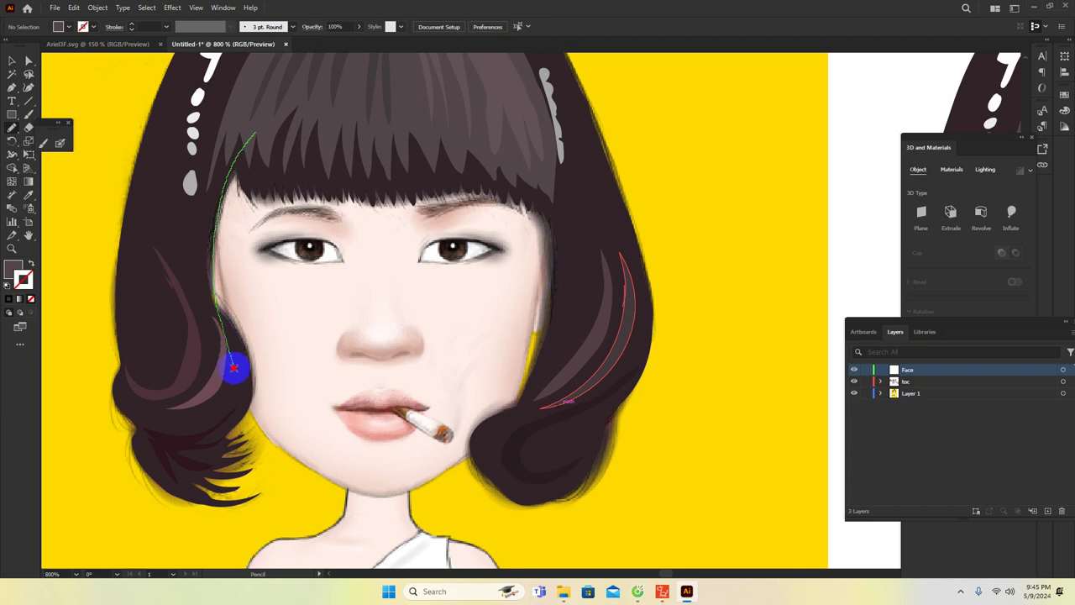
pyautogui.moveTo(260, 427)
pyautogui.mouseDown()
pyautogui.moveTo(281, 390)
pyautogui.moveTo(256, 320)
pyautogui.moveTo(214, 304)
pyautogui.moveTo(253, 341)
pyautogui.mouseUp()
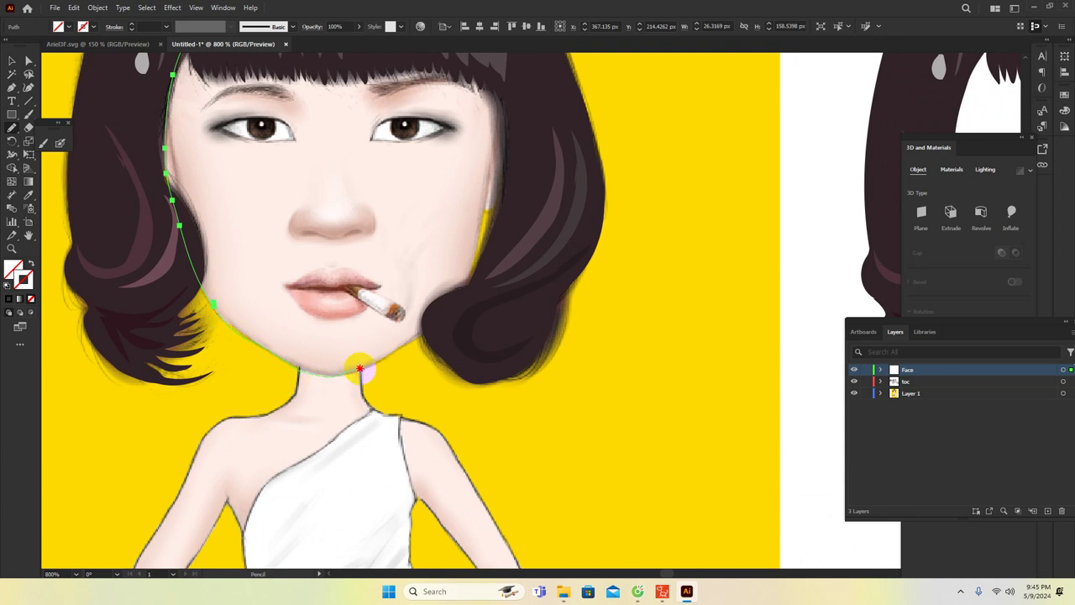
pyautogui.moveTo(363, 367)
pyautogui.mouseDown()
pyautogui.moveTo(242, 327)
pyautogui.moveTo(213, 306)
pyautogui.moveTo(287, 362)
pyautogui.moveTo(331, 375)
pyautogui.moveTo(395, 351)
pyautogui.moveTo(467, 289)
pyautogui.mouseUp()
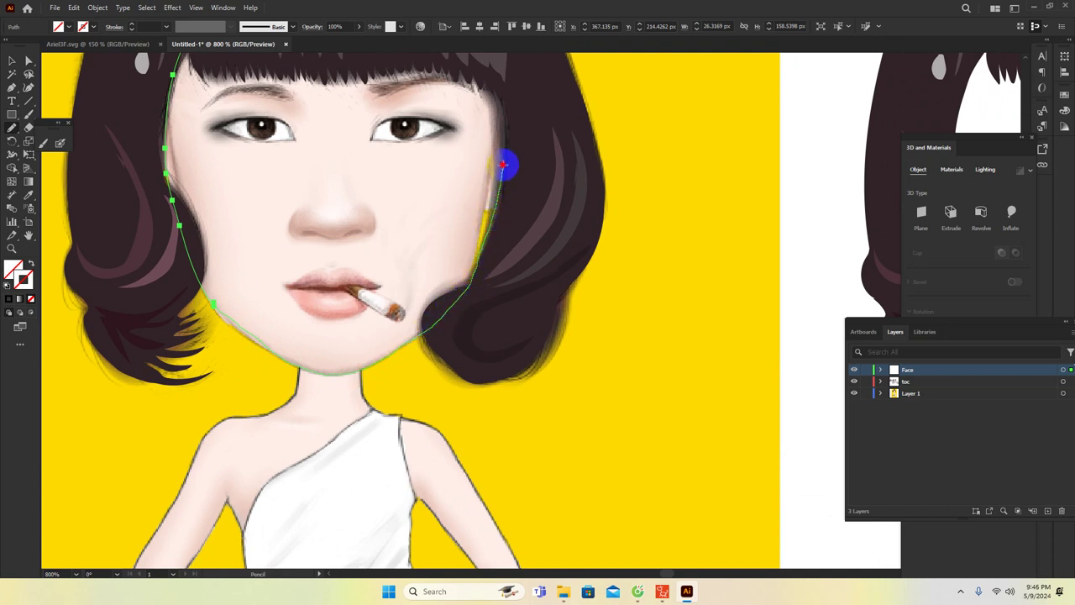
pyautogui.moveTo(507, 109)
pyautogui.mouseDown()
pyautogui.moveTo(446, 137)
pyautogui.moveTo(444, 277)
pyautogui.mouseUp()
pyautogui.moveTo(508, 257); pyautogui.dragTo(498, 307)
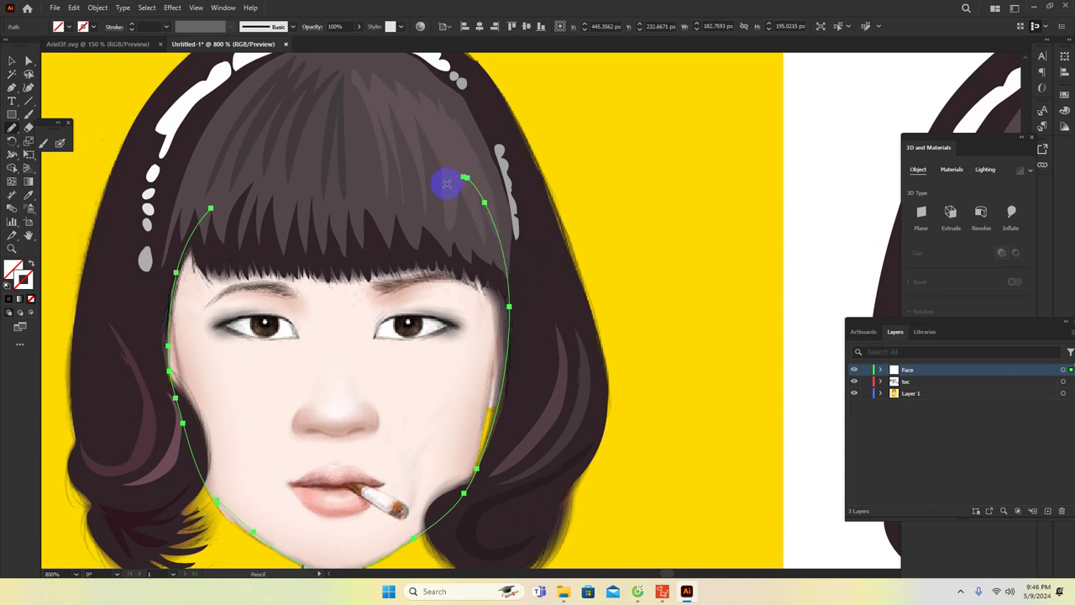
pyautogui.moveTo(446, 183); pyautogui.dragTo(502, 200)
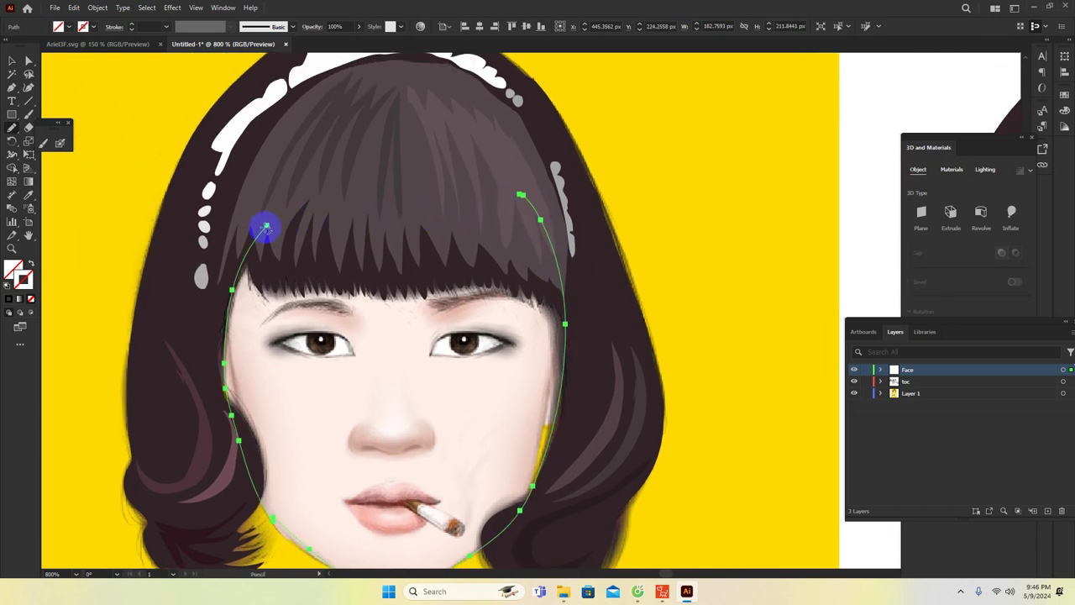
pyautogui.moveTo(269, 219)
pyautogui.mouseDown()
pyautogui.moveTo(293, 192)
pyautogui.moveTo(375, 171)
pyautogui.moveTo(422, 168)
pyautogui.moveTo(521, 197)
pyautogui.mouseUp()
# Fill the face outline with the light skin tone sampled from the reference cheek
pyautogui.scroll(-3, 403, 309)
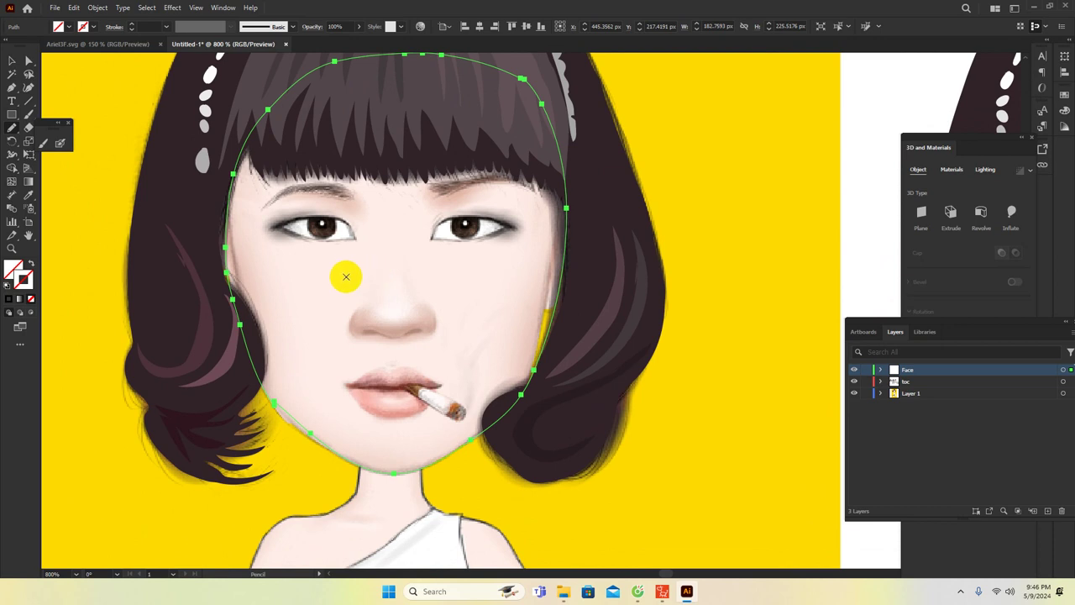
pyautogui.press('i')
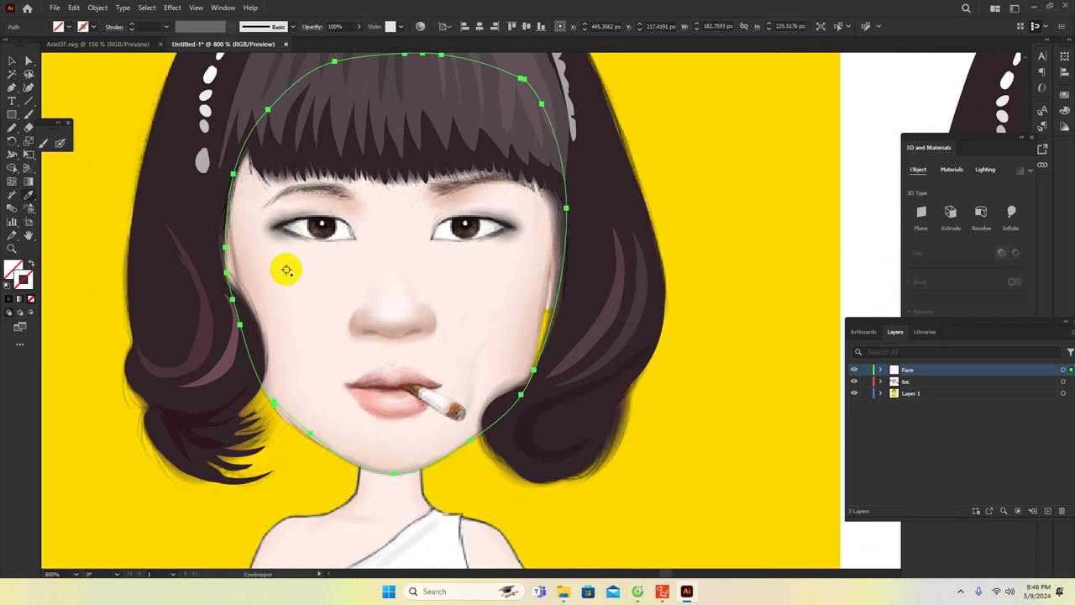
pyautogui.click(262, 277)
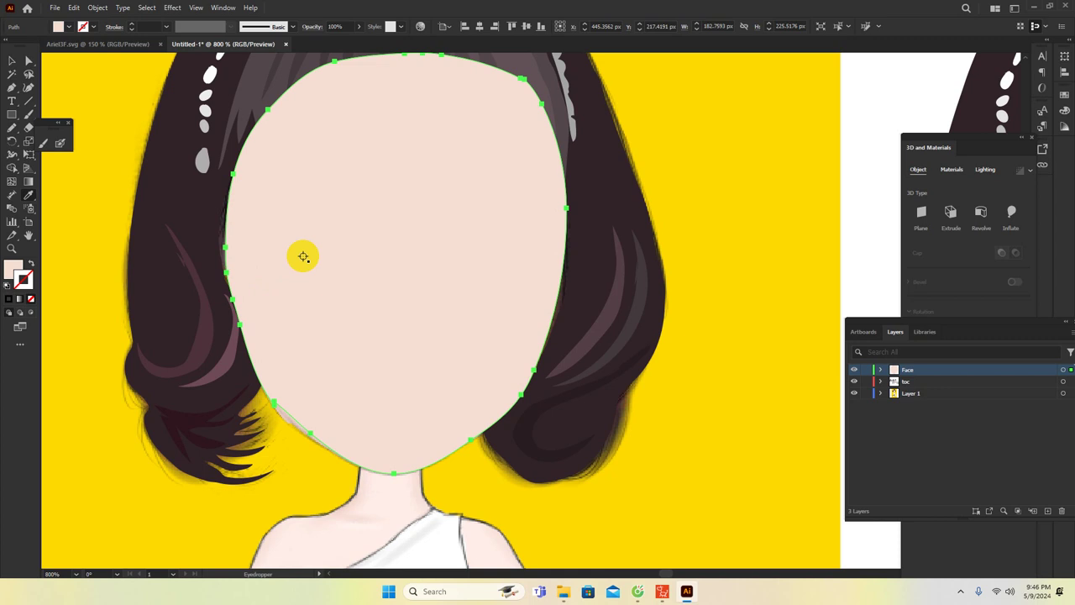
# Copy the skin-toned face shape and place the copy between the first dark hair copy and the separate fringe, overlapping the artboard's upper edge
pyautogui.scroll(-2, 303, 256)
pyautogui.moveTo(470, 311); pyautogui.dragTo(389, 252)
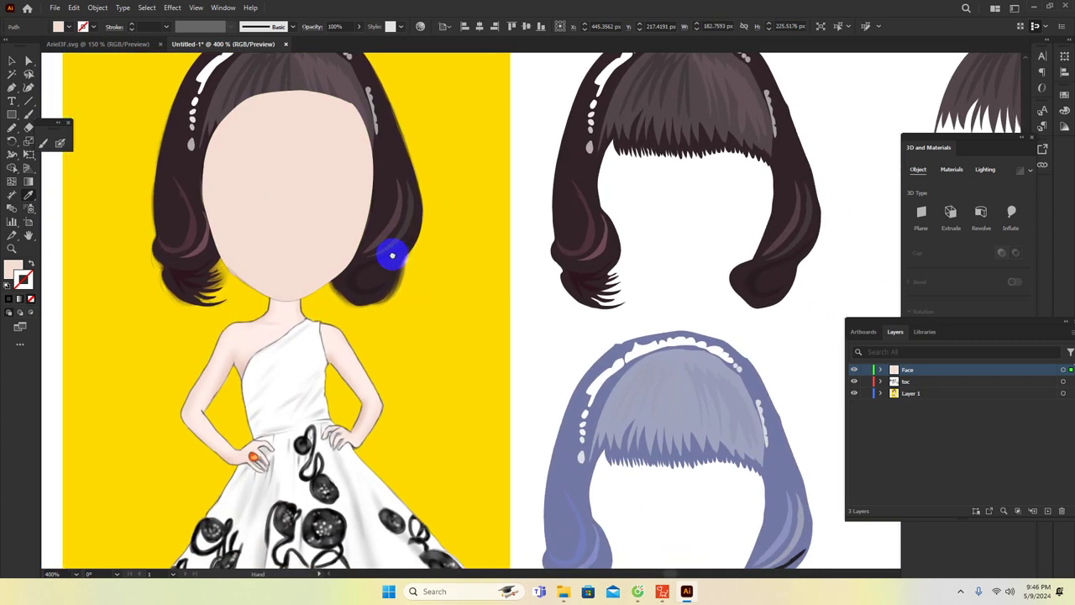
pyautogui.click(13, 61)
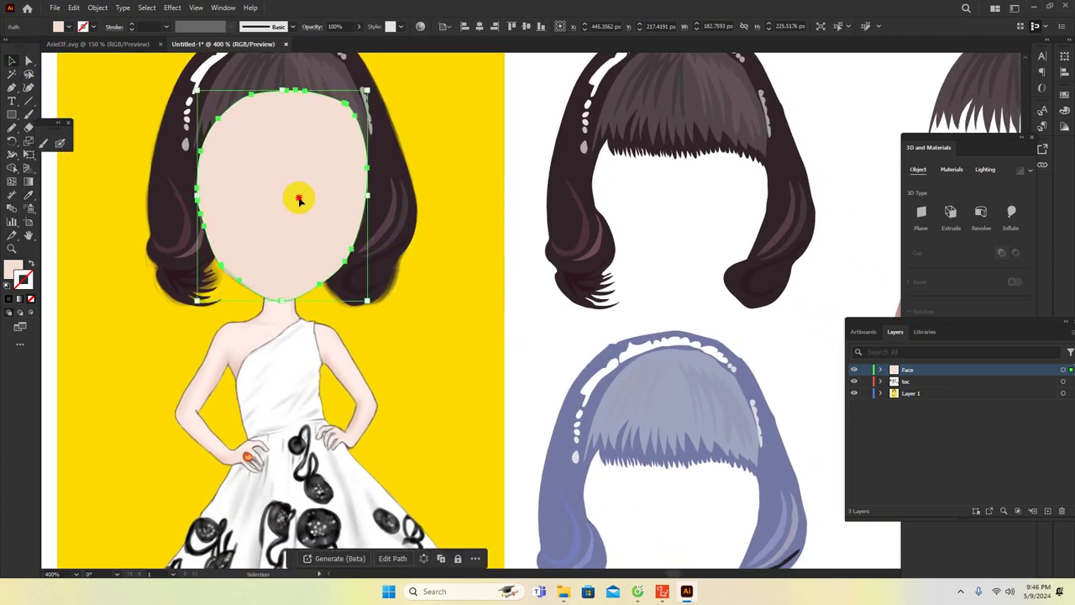
pyautogui.moveTo(299, 199); pyautogui.dragTo(684, 238)
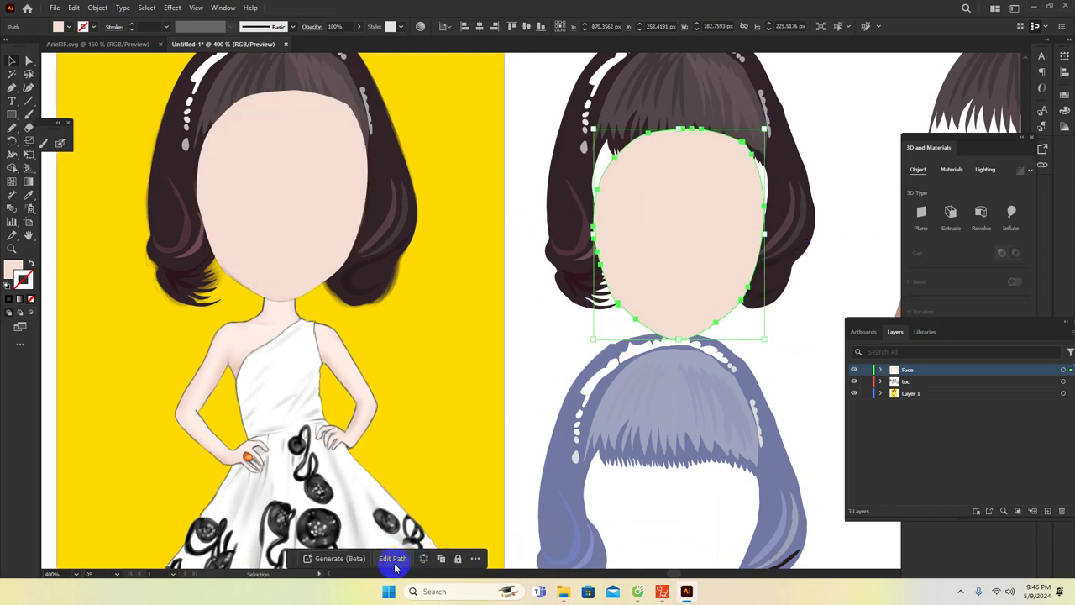
pyautogui.click(821, 284)
pyautogui.moveTo(822, 283); pyautogui.dragTo(612, 243)
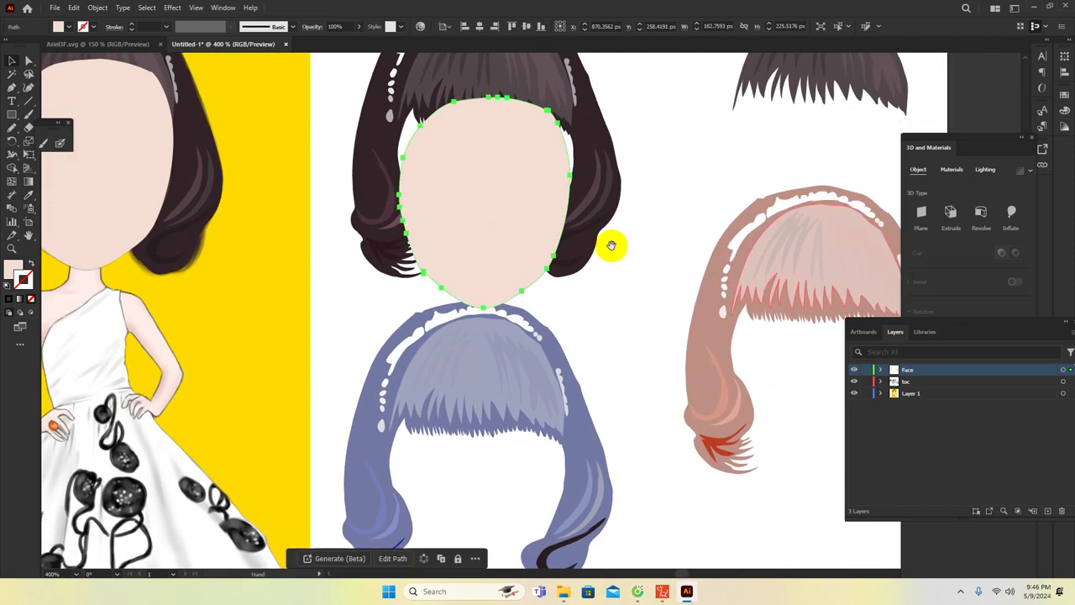
pyautogui.moveTo(540, 211); pyautogui.dragTo(694, 172)
pyautogui.moveTo(608, 325); pyautogui.dragTo(665, 408)
pyautogui.moveTo(727, 271); pyautogui.dragTo(629, 216)
# Delete the original face shape that covers the reference face
pyautogui.click(330, 270)
pyautogui.hscroll(-6, 463, 271)
pyautogui.scroll(-2, 463, 271)
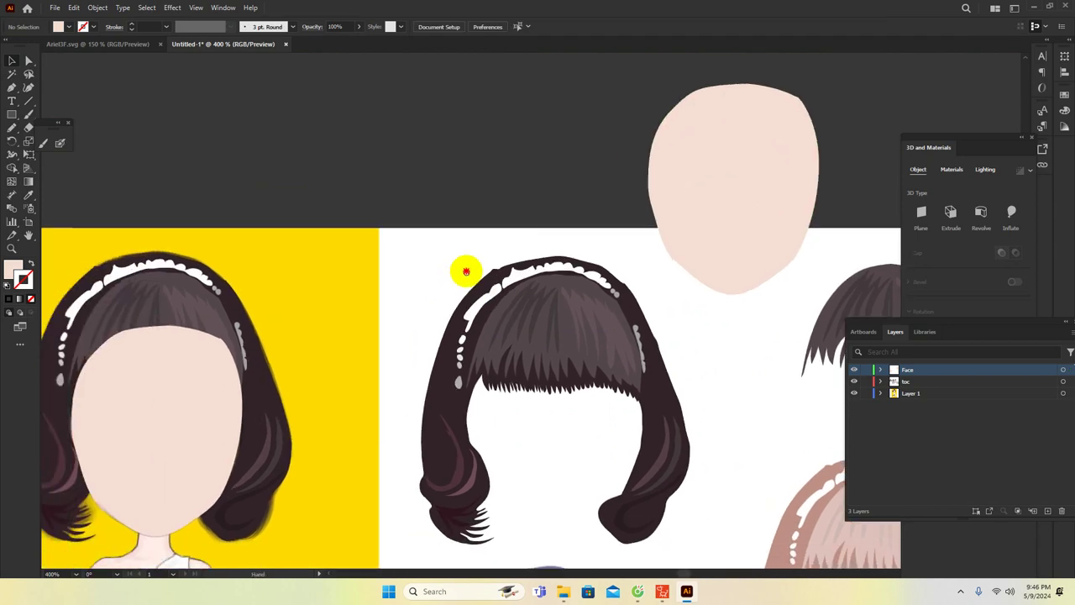
pyautogui.click(274, 401)
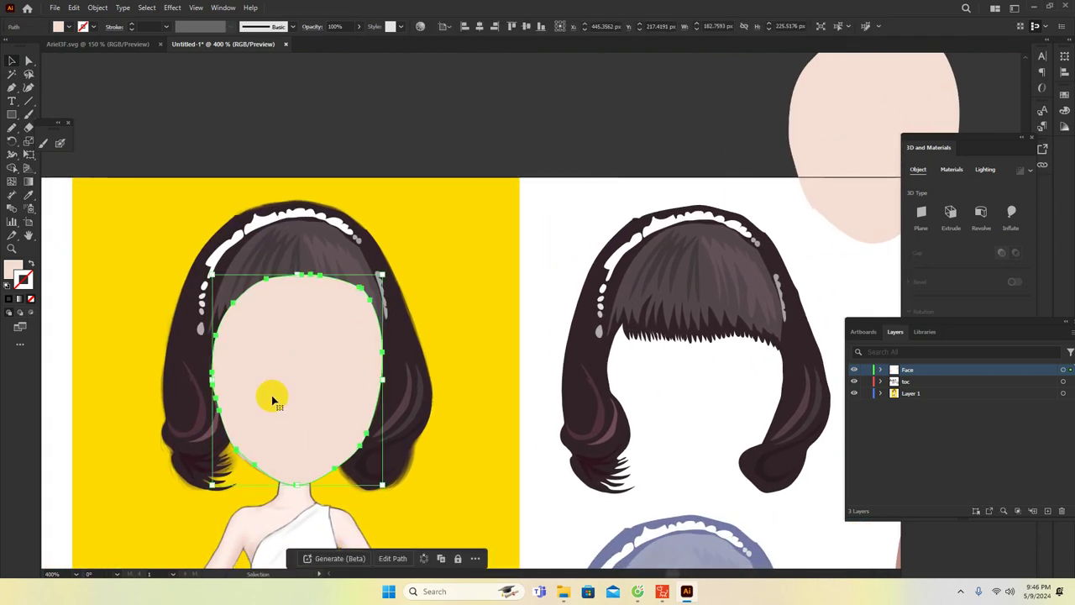
pyautogui.press('Delete')
# Trace the upper eyeliner on the reference's left-hand eye with the Pencil tool and fill it with the dark colour sampled there
pyautogui.scroll(4, 391, 395)
pyautogui.moveTo(341, 396); pyautogui.dragTo(431, 380)
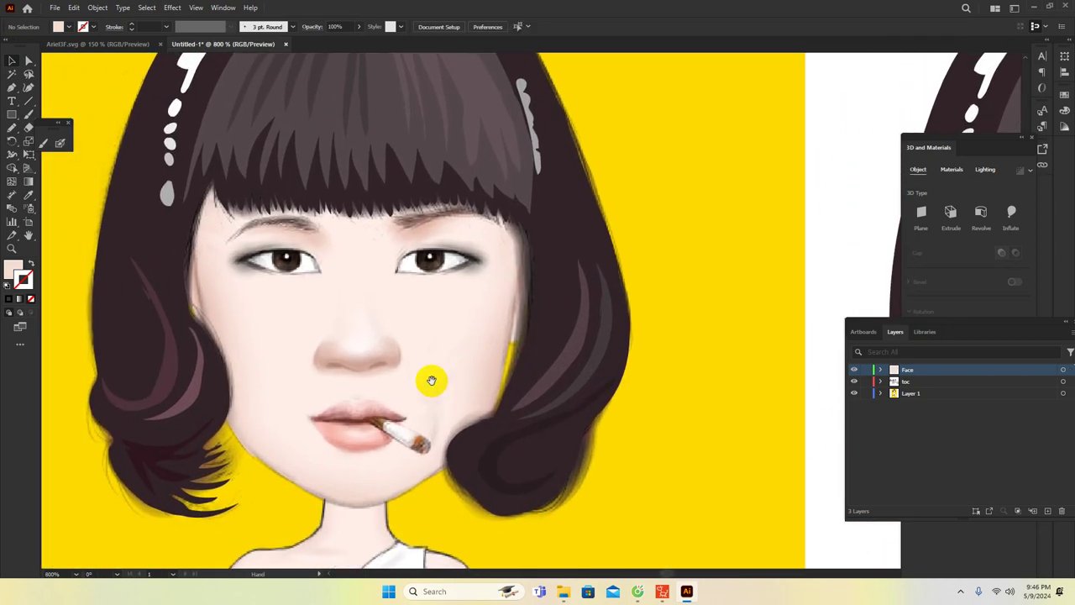
pyautogui.scroll(1, 399, 387)
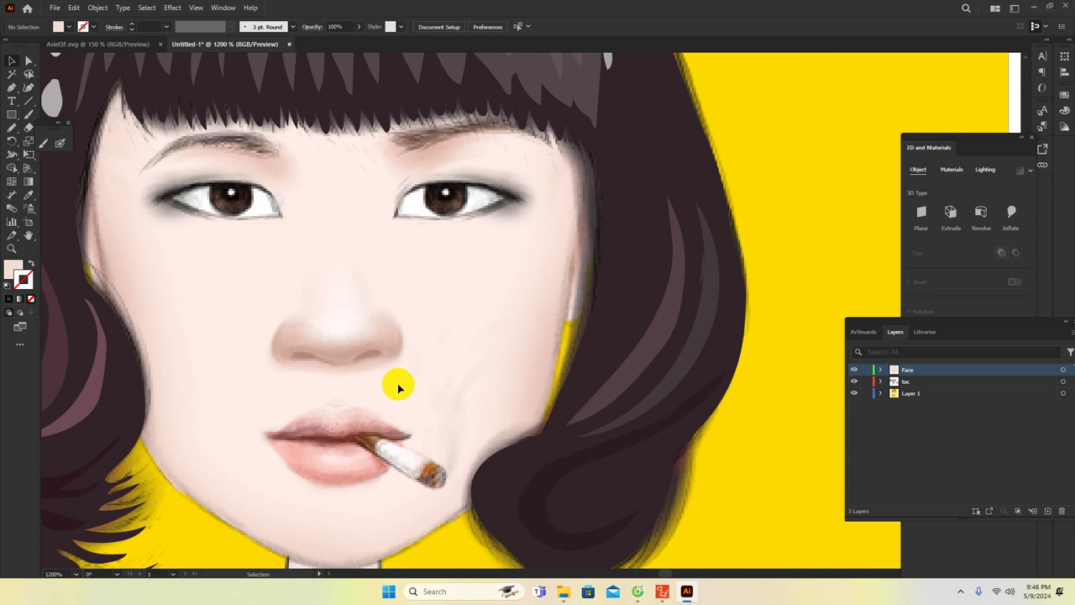
pyautogui.moveTo(311, 214); pyautogui.dragTo(420, 236)
pyautogui.scroll(1, 365, 244)
pyautogui.click(308, 252)
pyautogui.moveTo(307, 251)
pyautogui.mouseDown()
pyautogui.moveTo(240, 253)
pyautogui.moveTo(273, 241)
pyautogui.moveTo(274, 251)
pyautogui.moveTo(236, 259)
pyautogui.mouseUp()
pyautogui.scroll(1, 259, 230)
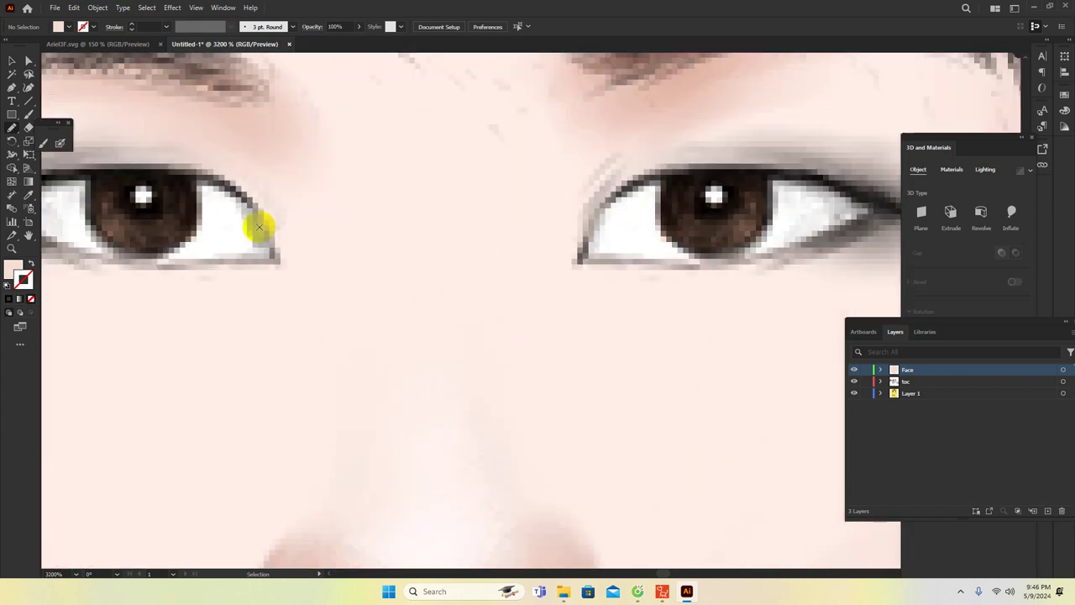
pyautogui.scroll(1, 567, 260)
pyautogui.moveTo(567, 260); pyautogui.dragTo(613, 266)
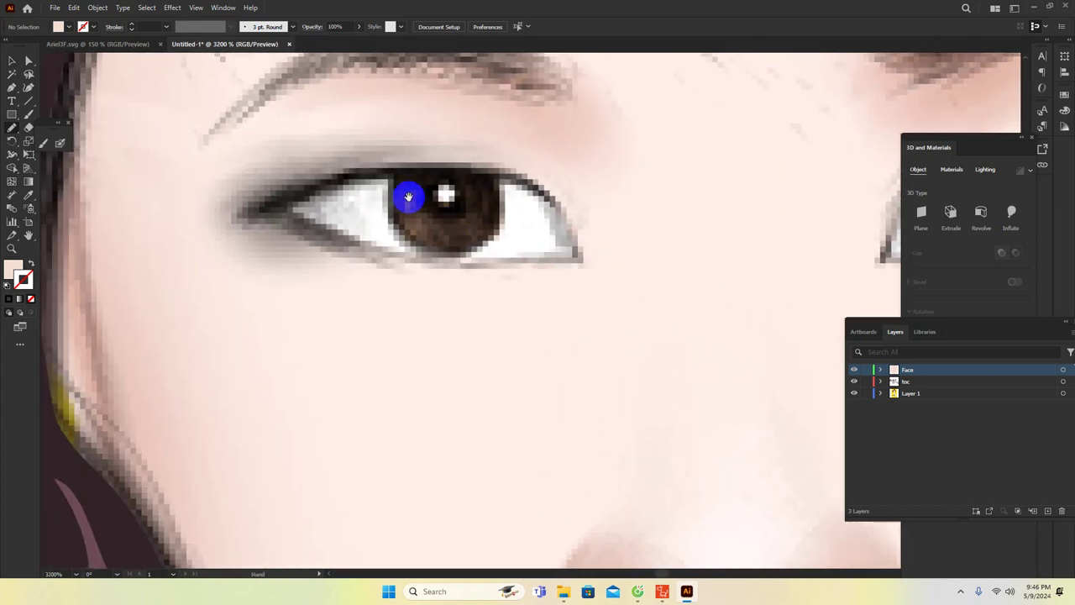
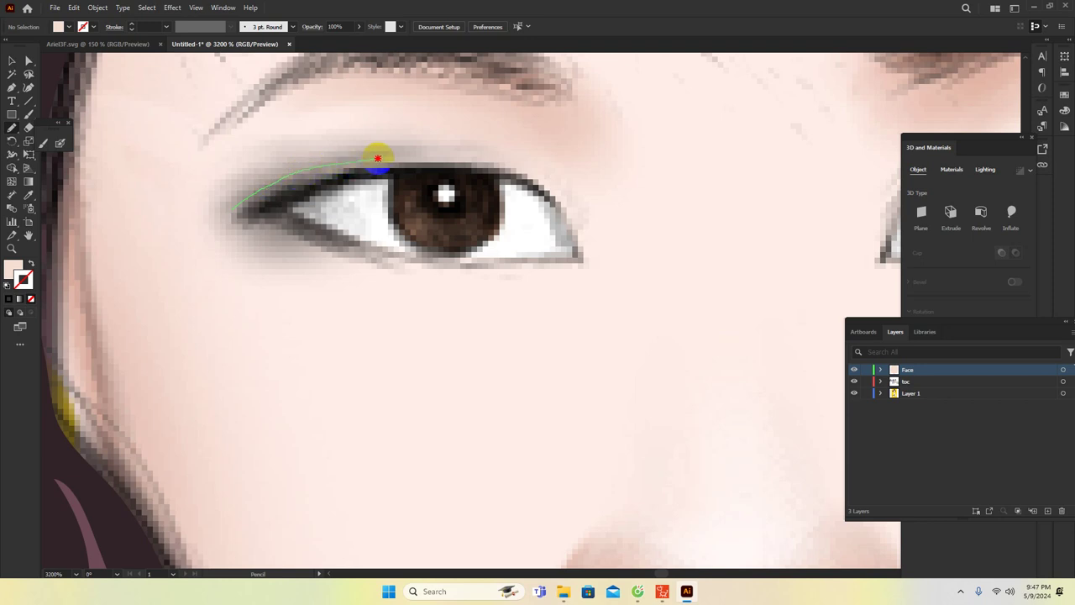
pyautogui.moveTo(378, 158); pyautogui.dragTo(470, 166)
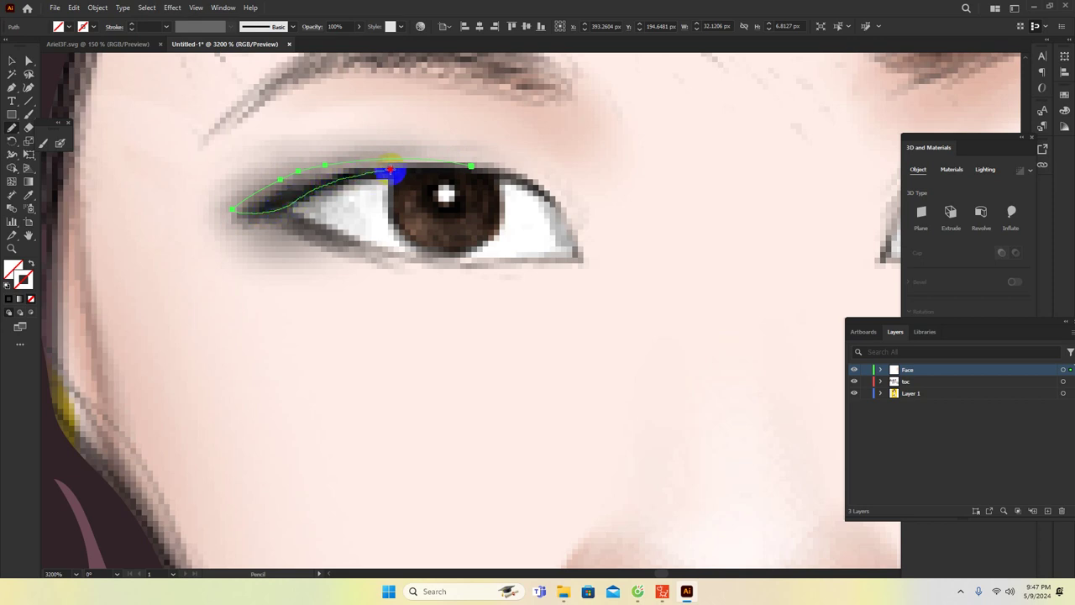
pyautogui.moveTo(473, 168); pyautogui.dragTo(285, 187)
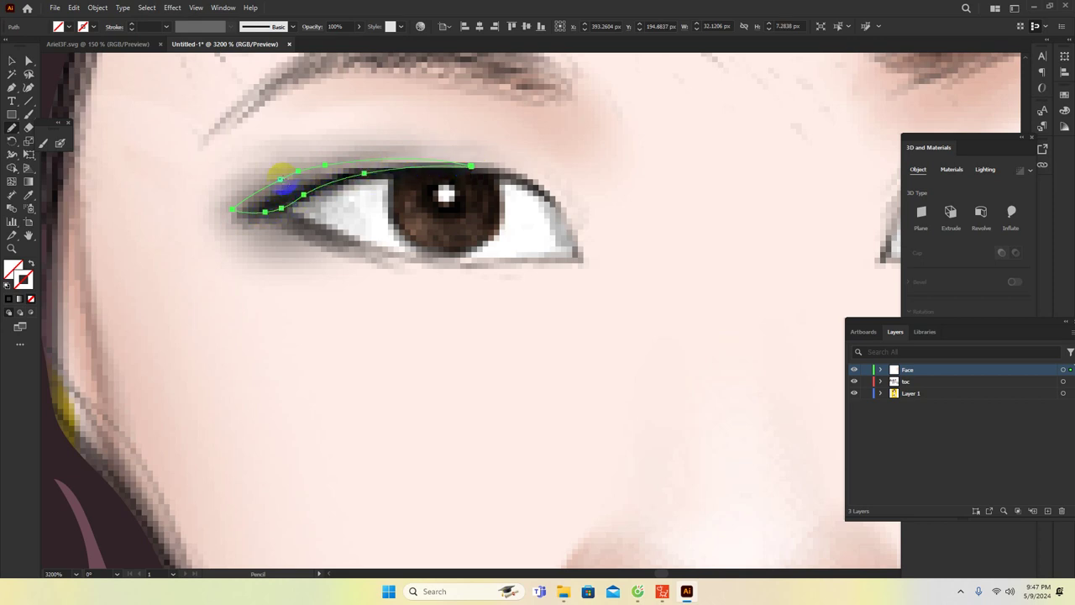
pyautogui.click(277, 198)
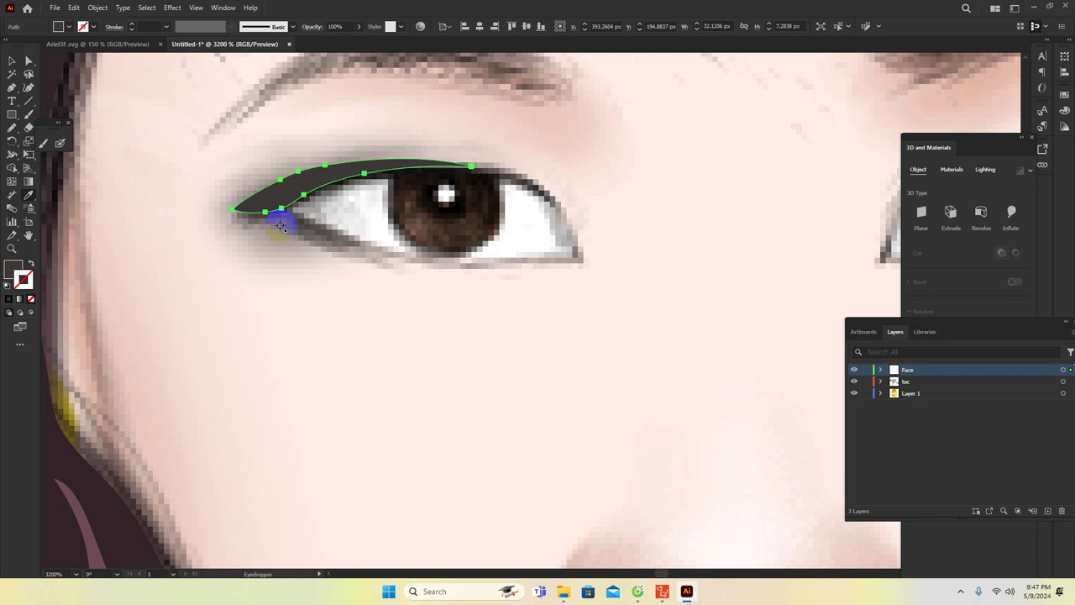
# Trace the dark lower eyeliner from the outer corner of the left-hand eye with the Pencil tool and fill the gaps beside the upper eyeliner
pyautogui.press('n')
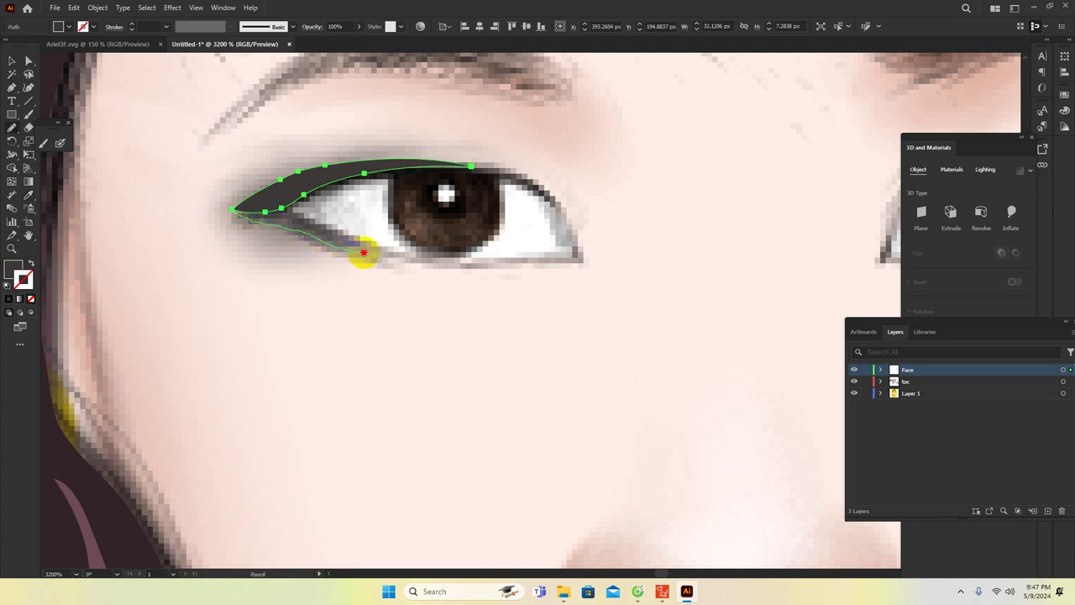
pyautogui.moveTo(363, 252); pyautogui.dragTo(413, 257)
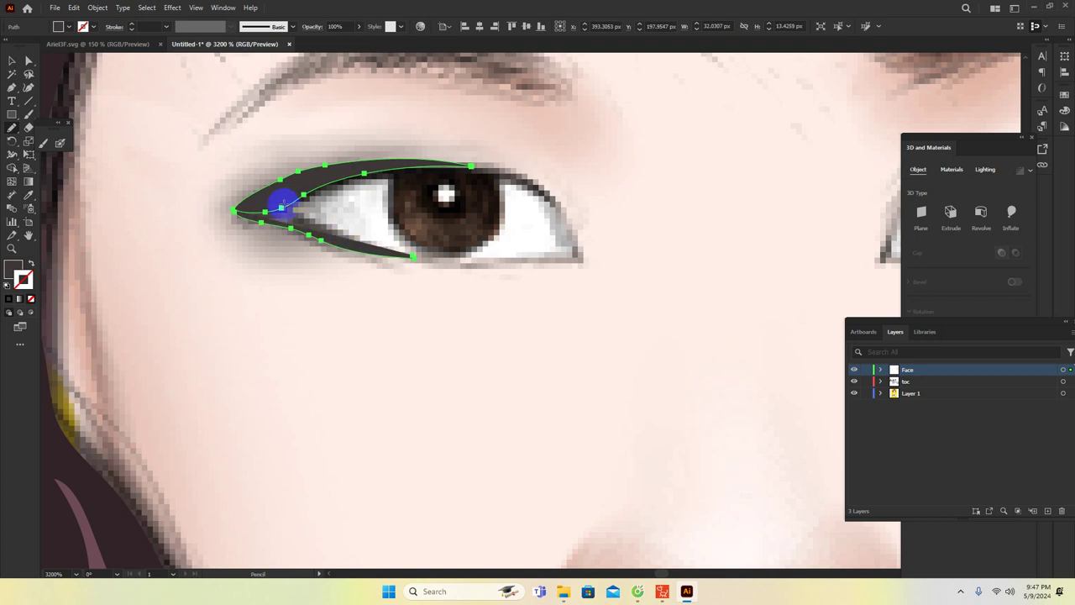
pyautogui.moveTo(282, 201)
pyautogui.mouseDown()
pyautogui.moveTo(377, 233)
pyautogui.moveTo(298, 212)
pyautogui.moveTo(312, 226)
pyautogui.moveTo(415, 256)
pyautogui.mouseUp()
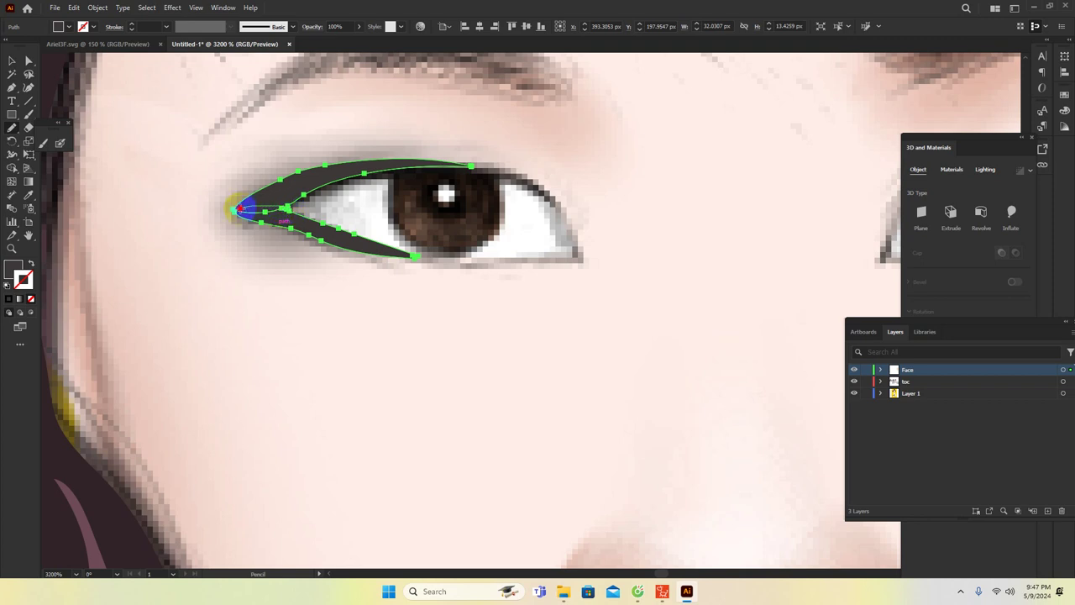
pyautogui.moveTo(234, 215)
pyautogui.mouseDown()
pyautogui.moveTo(297, 241)
pyautogui.moveTo(278, 205)
pyautogui.moveTo(293, 181)
pyautogui.moveTo(276, 206)
pyautogui.moveTo(302, 226)
pyautogui.moveTo(344, 242)
pyautogui.moveTo(370, 236)
pyautogui.moveTo(336, 244)
pyautogui.moveTo(345, 251)
pyautogui.moveTo(376, 233)
pyautogui.moveTo(345, 190)
pyautogui.moveTo(343, 228)
pyautogui.moveTo(375, 264)
pyautogui.moveTo(430, 264)
pyautogui.moveTo(448, 250)
pyautogui.moveTo(449, 195)
pyautogui.moveTo(343, 196)
pyautogui.mouseUp()
# Trace the eye highlight filled with sampled white and the pupil around it filled with the black sampled from the reference
pyautogui.click(400, 200)
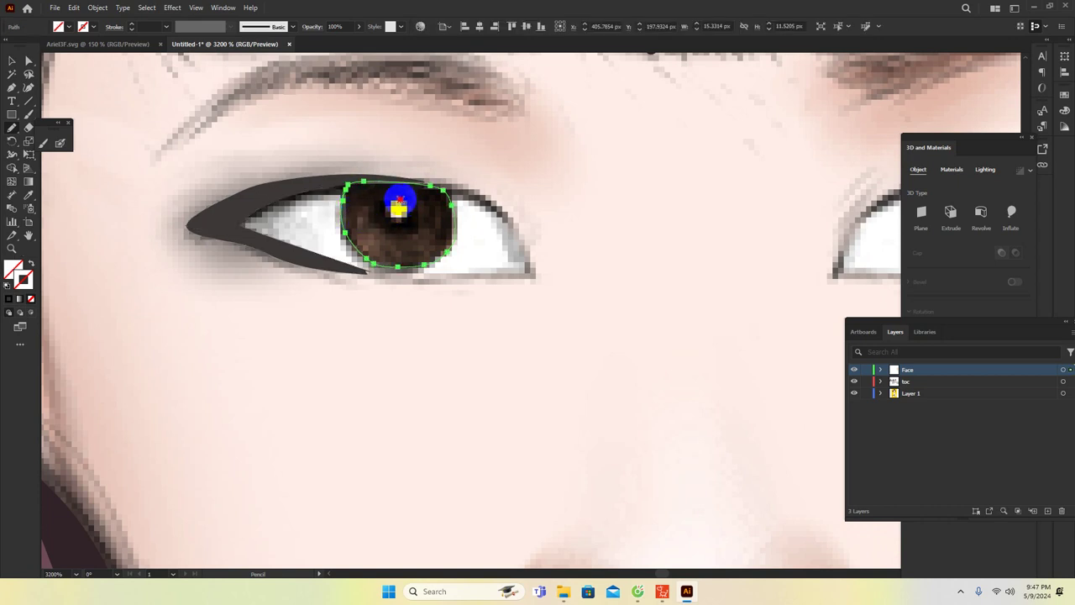
pyautogui.moveTo(399, 204); pyautogui.dragTo(414, 220)
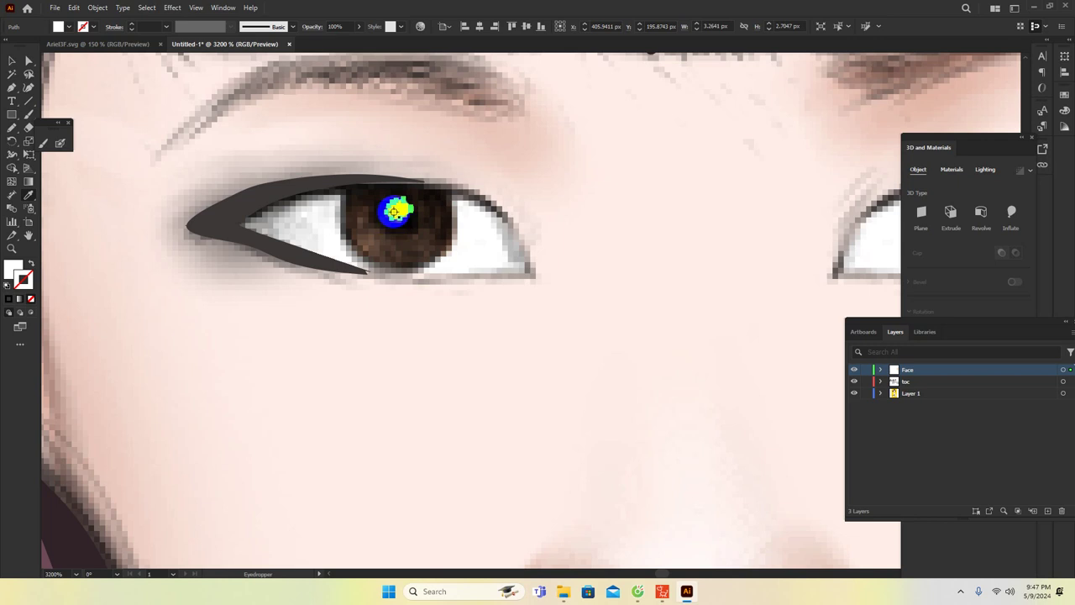
pyautogui.press('n')
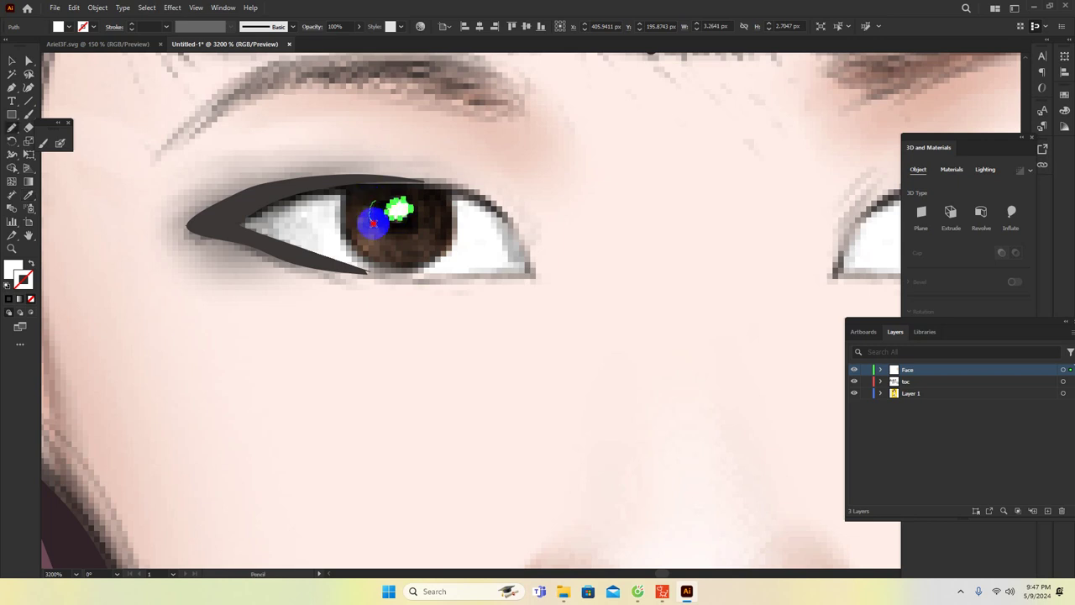
pyautogui.moveTo(373, 223)
pyautogui.mouseDown()
pyautogui.moveTo(403, 240)
pyautogui.moveTo(423, 216)
pyautogui.moveTo(413, 193)
pyautogui.moveTo(367, 233)
pyautogui.moveTo(379, 225)
pyautogui.mouseUp()
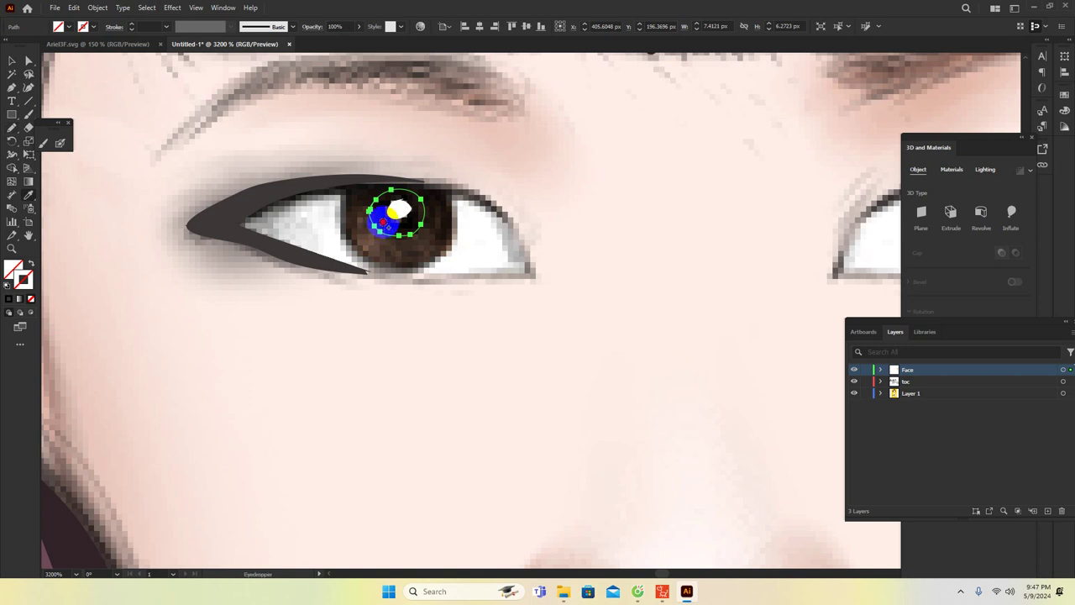
pyautogui.click(382, 221)
# Trace the iris with the Pencil tool, fill it with brown sampled from the reference, and place it behind the pupil
pyautogui.press('n')
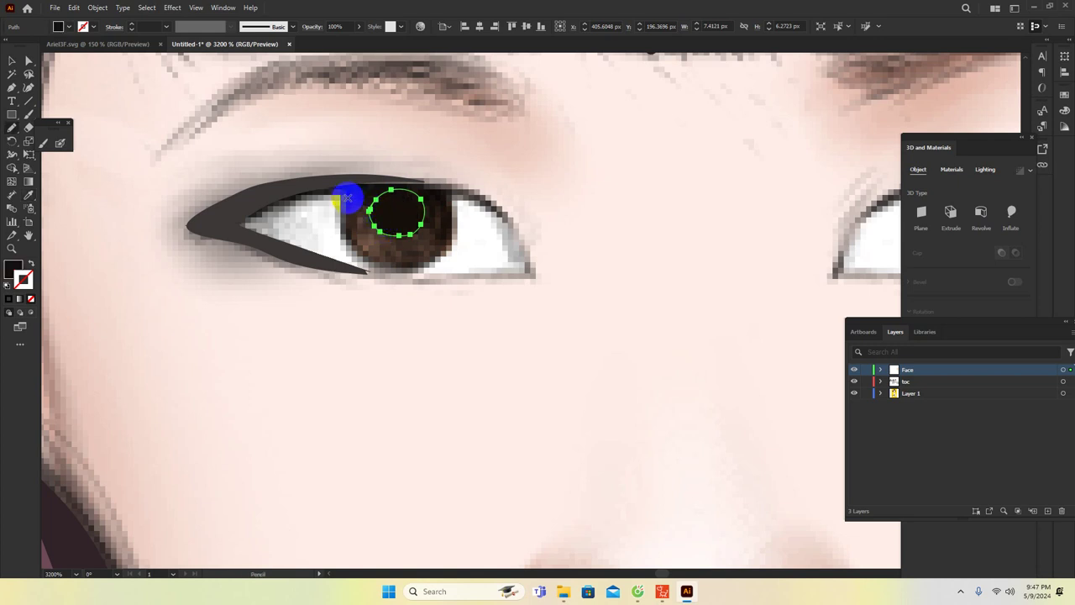
pyautogui.moveTo(353, 194)
pyautogui.mouseDown()
pyautogui.moveTo(353, 252)
pyautogui.moveTo(393, 273)
pyautogui.moveTo(440, 259)
pyautogui.moveTo(454, 240)
pyautogui.moveTo(457, 217)
pyautogui.moveTo(441, 192)
pyautogui.moveTo(346, 198)
pyautogui.mouseUp()
pyautogui.press('i')
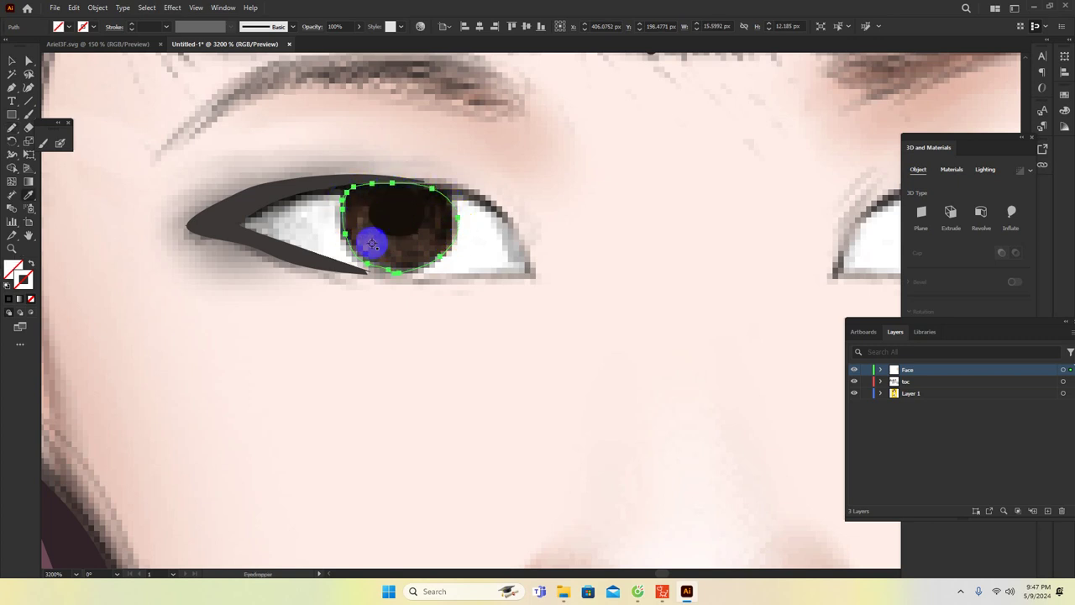
pyautogui.click(373, 251)
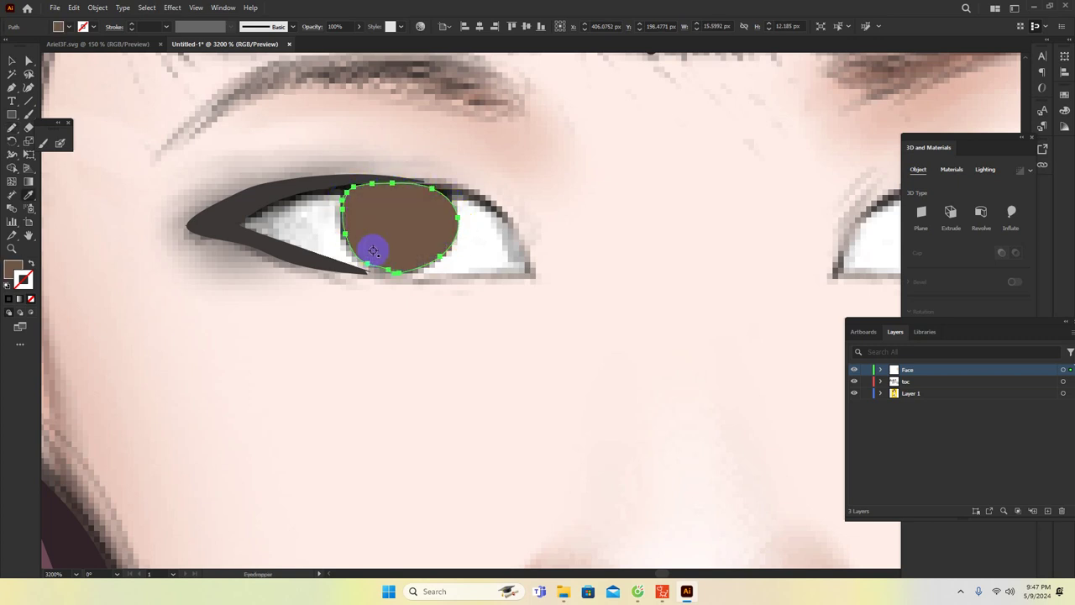
pyautogui.click(399, 212)
pyautogui.press('i')
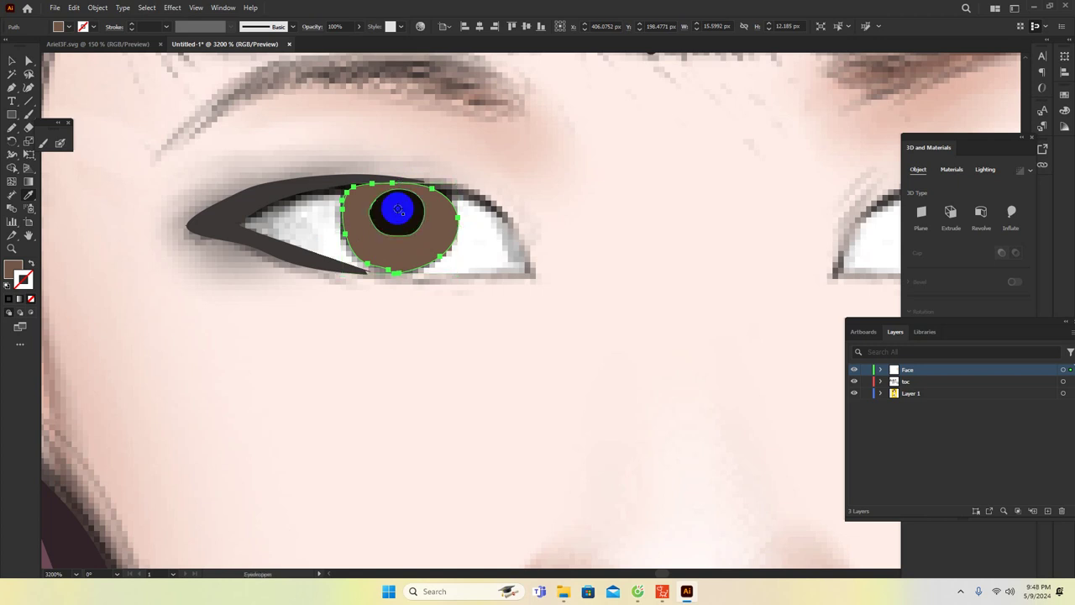
# Send the black pupil behind the white highlight while keeping it in front of the brown iris, and clear the selection
pyautogui.click(12, 60)
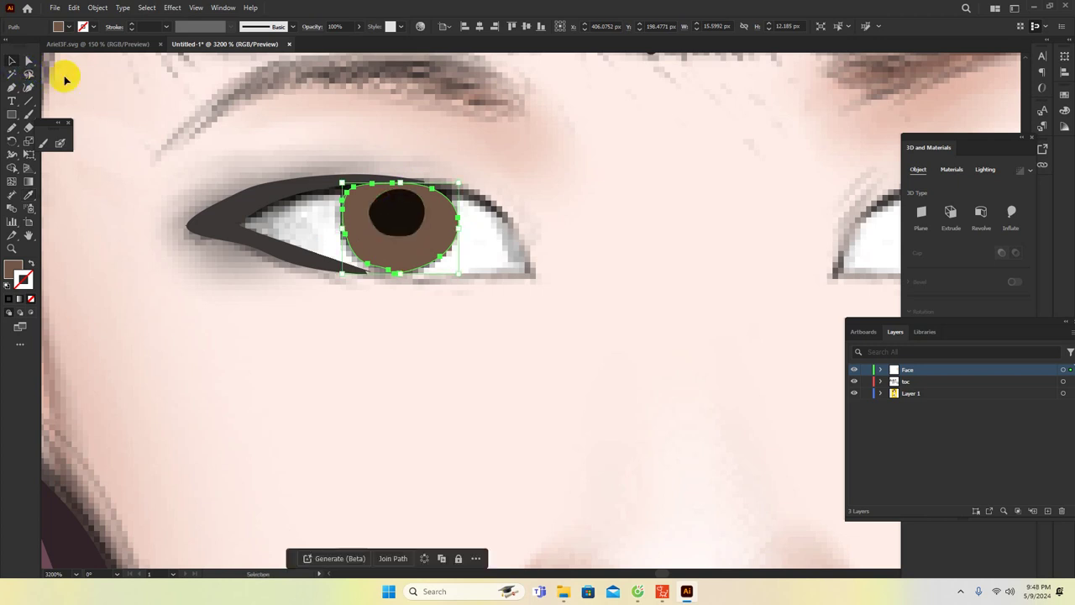
pyautogui.click(389, 220)
pyautogui.click(389, 221)
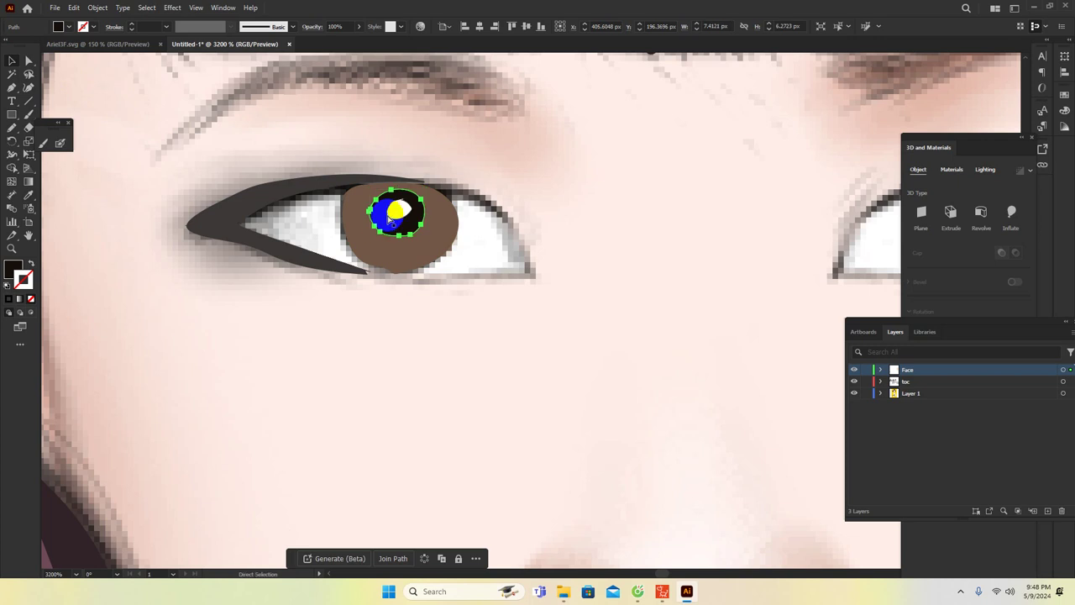
pyautogui.press('v')
pyautogui.click(466, 333)
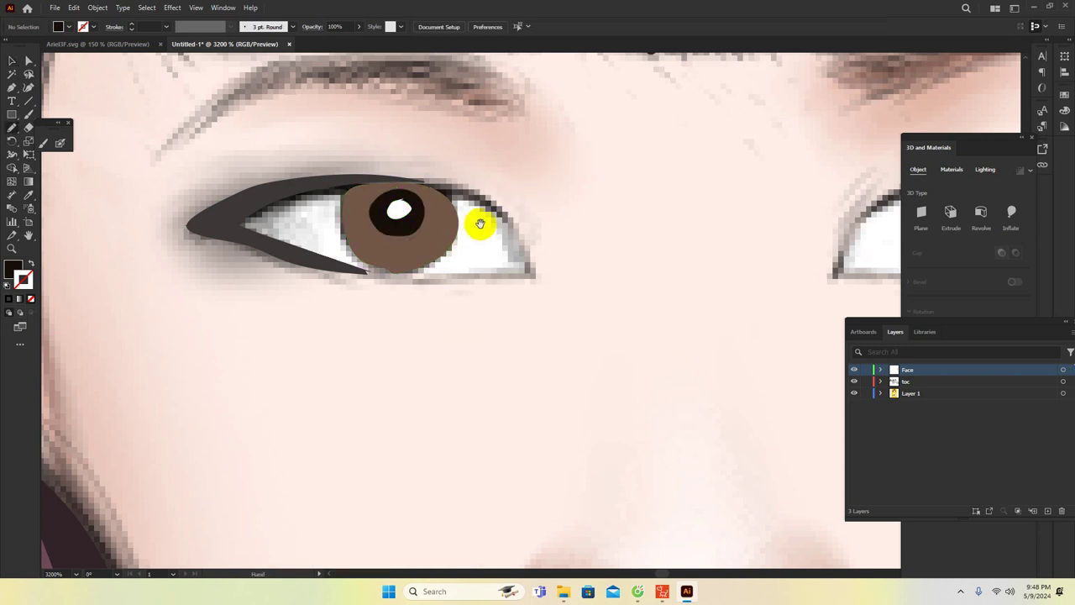
# Trace the eyeliner around the inner corner and along the lower lid, and fill it with the existing eyeliner's dark colour
pyautogui.moveTo(479, 223)
pyautogui.mouseDown()
pyautogui.moveTo(422, 243)
pyautogui.moveTo(401, 229)
pyautogui.moveTo(415, 220)
pyautogui.moveTo(389, 204)
pyautogui.moveTo(346, 201)
pyautogui.moveTo(417, 229)
pyautogui.moveTo(451, 300)
pyautogui.moveTo(357, 306)
pyautogui.moveTo(282, 294)
pyautogui.moveTo(315, 294)
pyautogui.mouseUp()
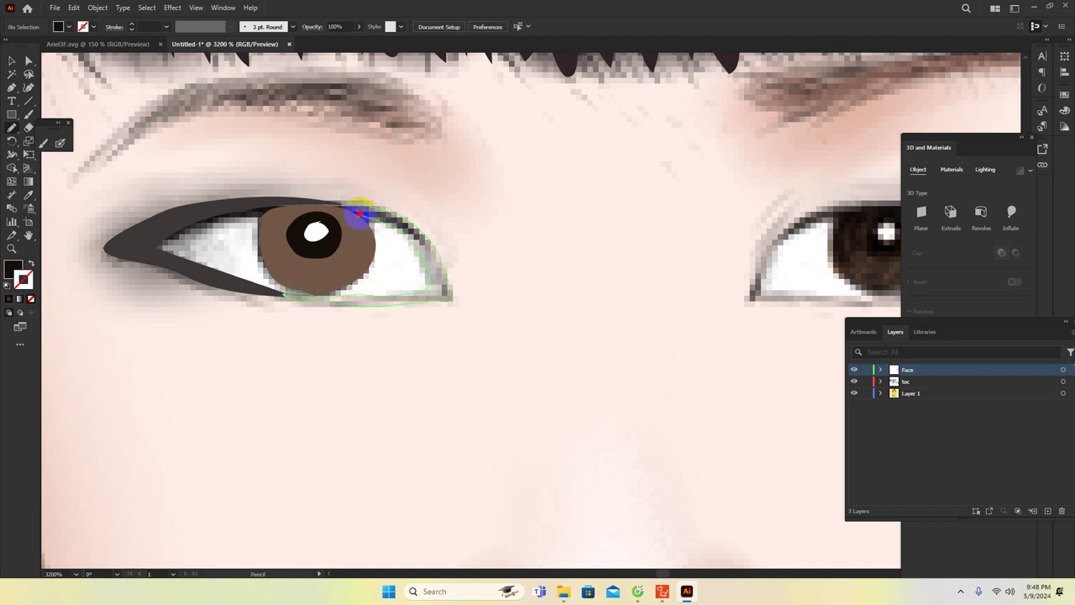
pyautogui.moveTo(340, 203); pyautogui.dragTo(403, 227)
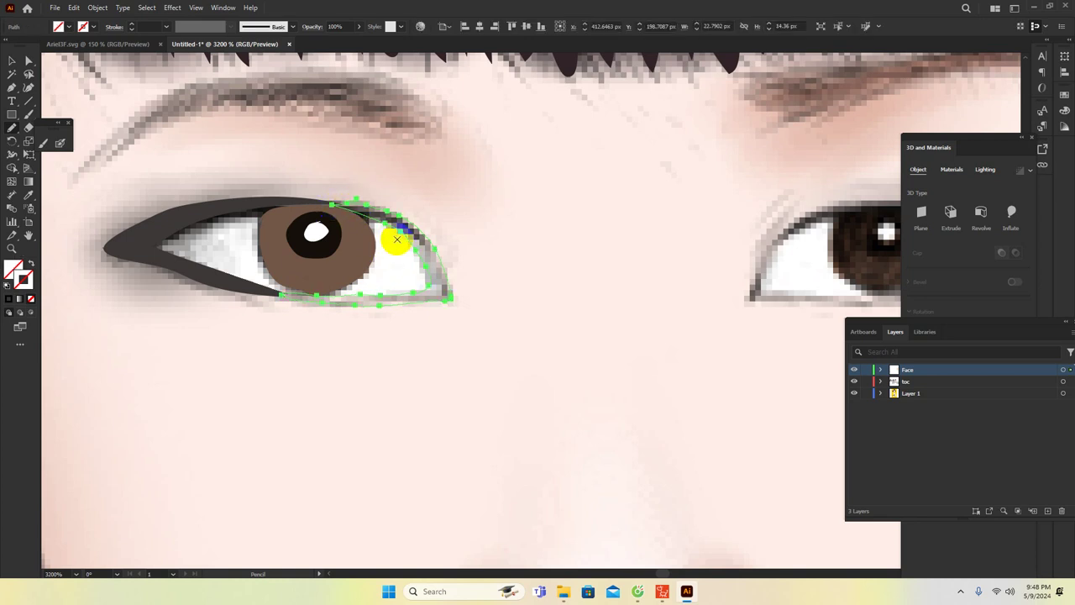
pyautogui.keyDown('ctrl'); pyautogui.keyDown('shift'); pyautogui.click(307, 234); pyautogui.keyUp('shift'); pyautogui.keyUp('ctrl')
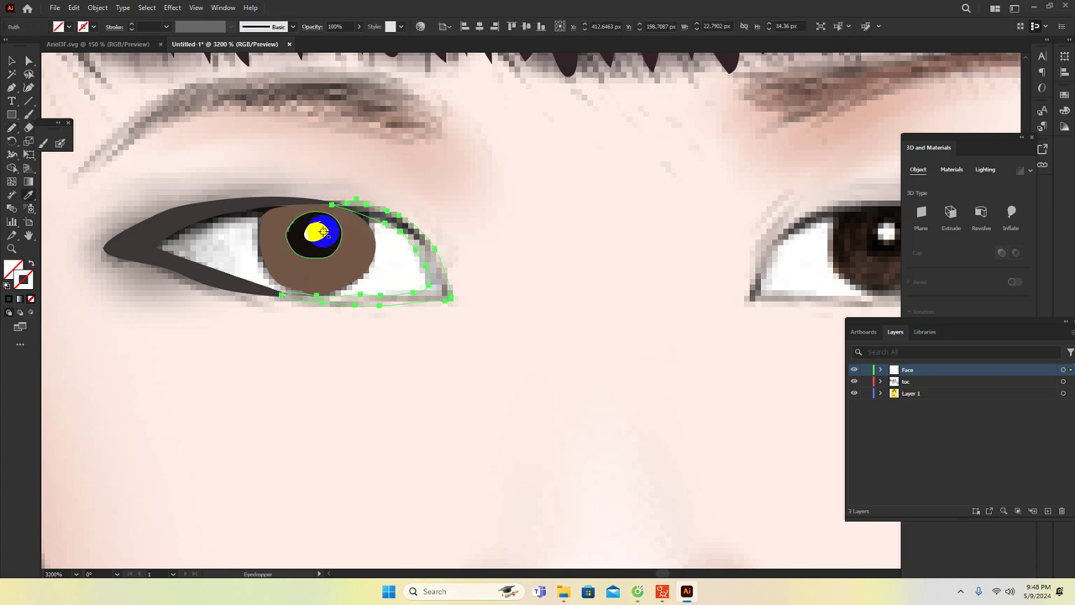
pyautogui.press('i')
pyautogui.keyDown('ctrl'); pyautogui.keyDown('shift'); pyautogui.click(288, 228); pyautogui.keyUp('shift'); pyautogui.keyUp('ctrl')
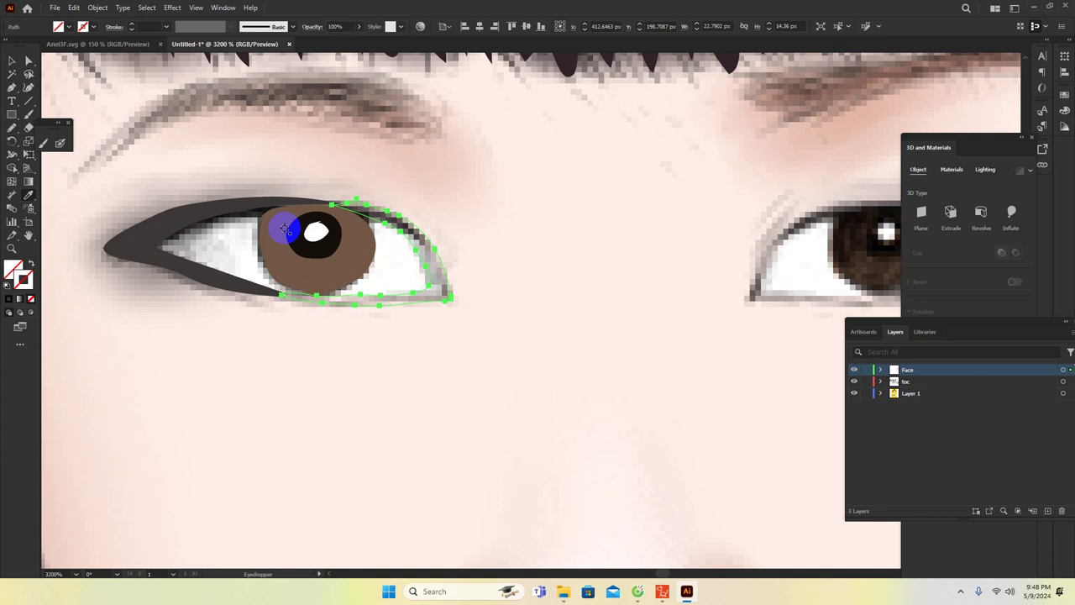
pyautogui.click(241, 277)
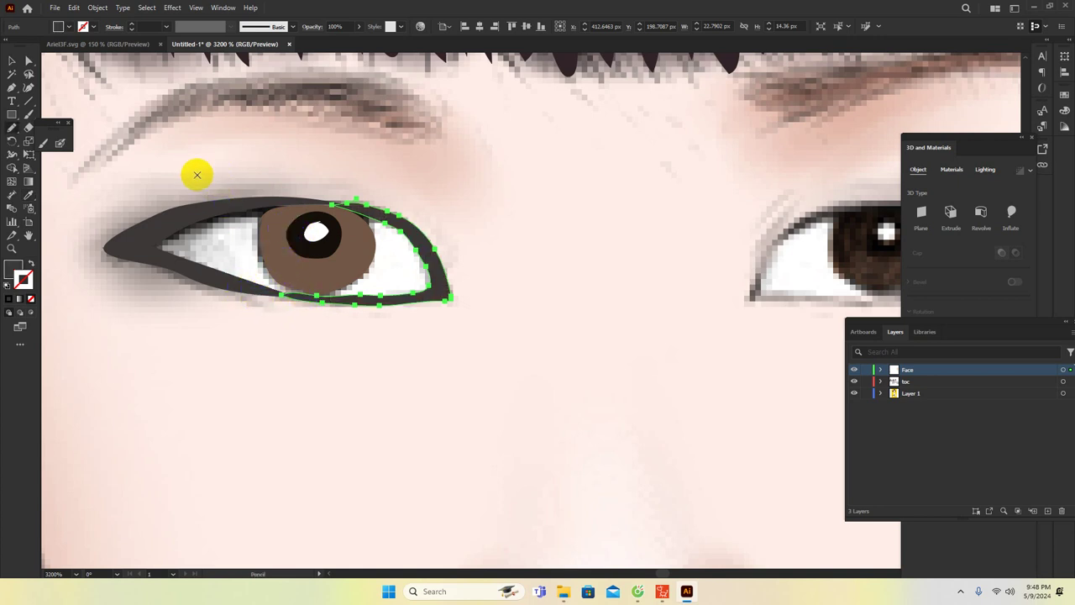
# Trace the eye white inside the eyeliner, fill it with sampled light grey, send it behind the iris, and clear the selection
pyautogui.moveTo(172, 231)
pyautogui.mouseDown()
pyautogui.moveTo(221, 240)
pyautogui.moveTo(216, 223)
pyautogui.moveTo(252, 209)
pyautogui.moveTo(328, 199)
pyautogui.moveTo(263, 228)
pyautogui.moveTo(210, 233)
pyautogui.moveTo(237, 238)
pyautogui.moveTo(206, 235)
pyautogui.moveTo(312, 283)
pyautogui.moveTo(385, 291)
pyautogui.moveTo(481, 279)
pyautogui.moveTo(482, 251)
pyautogui.moveTo(430, 211)
pyautogui.moveTo(328, 199)
pyautogui.mouseUp()
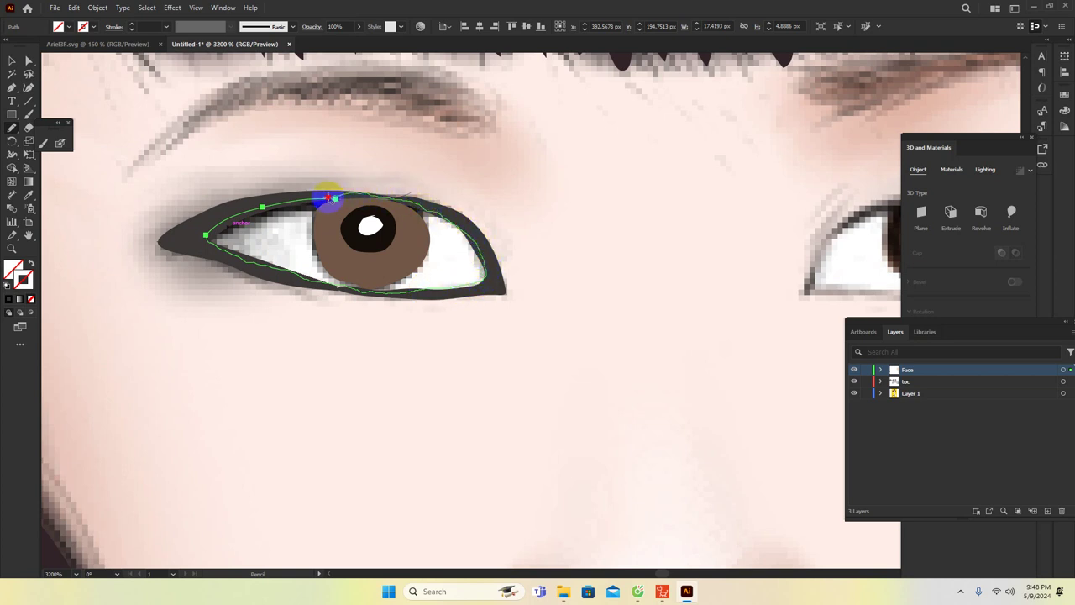
pyautogui.click(282, 238)
pyautogui.press('v')
pyautogui.hotkey('ctrl', '[')
pyautogui.hotkey('ctrl', '[')
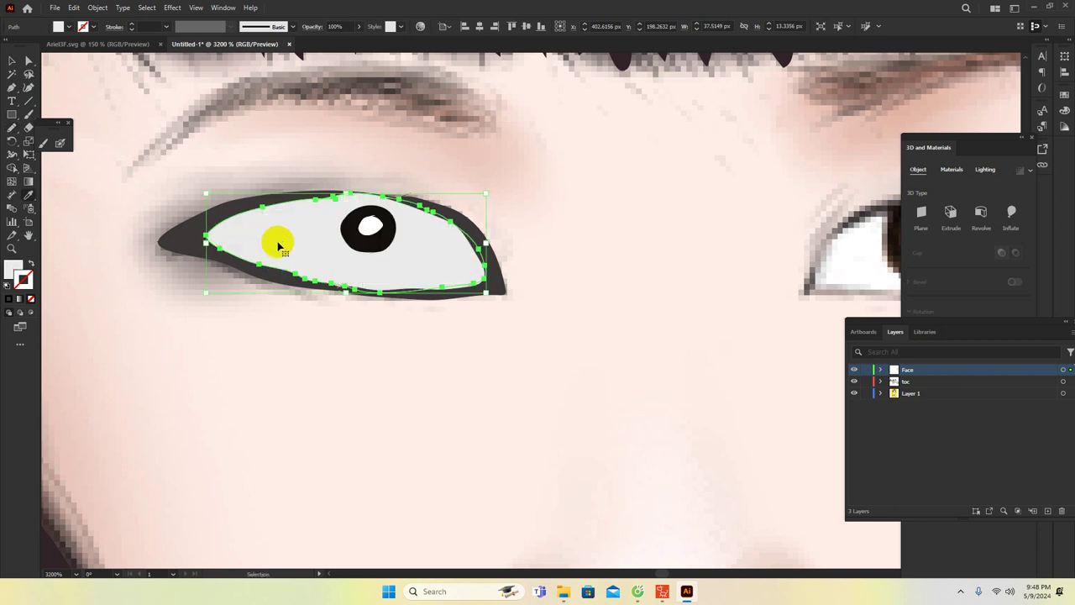
pyautogui.hotkey('ctrl', '[')
pyautogui.press('i')
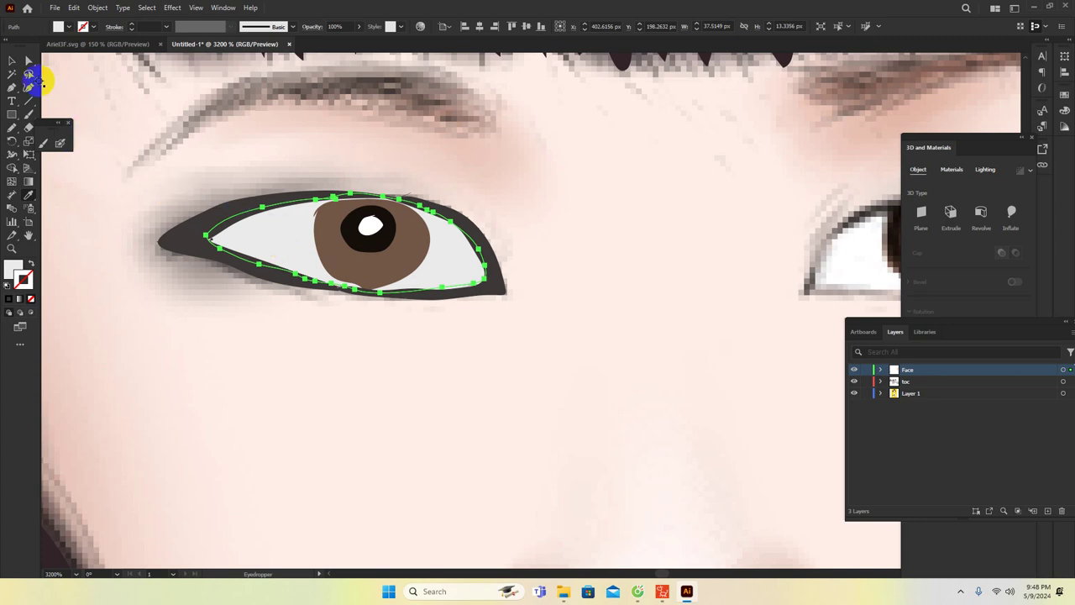
pyautogui.click(12, 61)
pyautogui.click(300, 147)
# Select the traced eye shapes over the reference's left-hand eye and group them
pyautogui.scroll(-2, 300, 146)
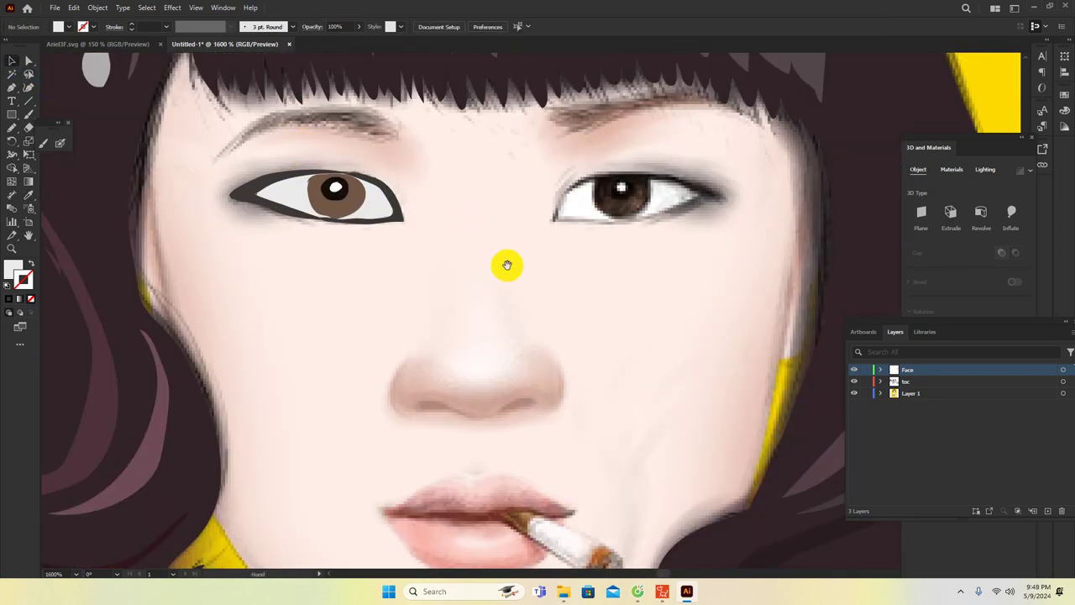
pyautogui.scroll(-5, 504, 264)
pyautogui.hscroll(2, 498, 249)
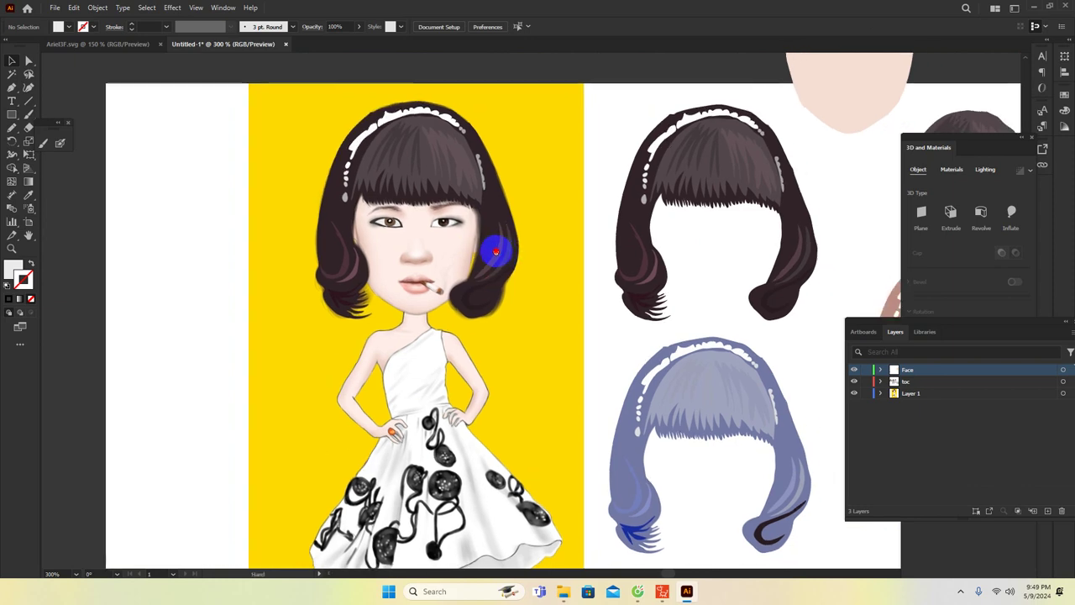
pyautogui.scroll(1, 347, 231)
pyautogui.moveTo(314, 205); pyautogui.dragTo(369, 227)
pyautogui.press('v')
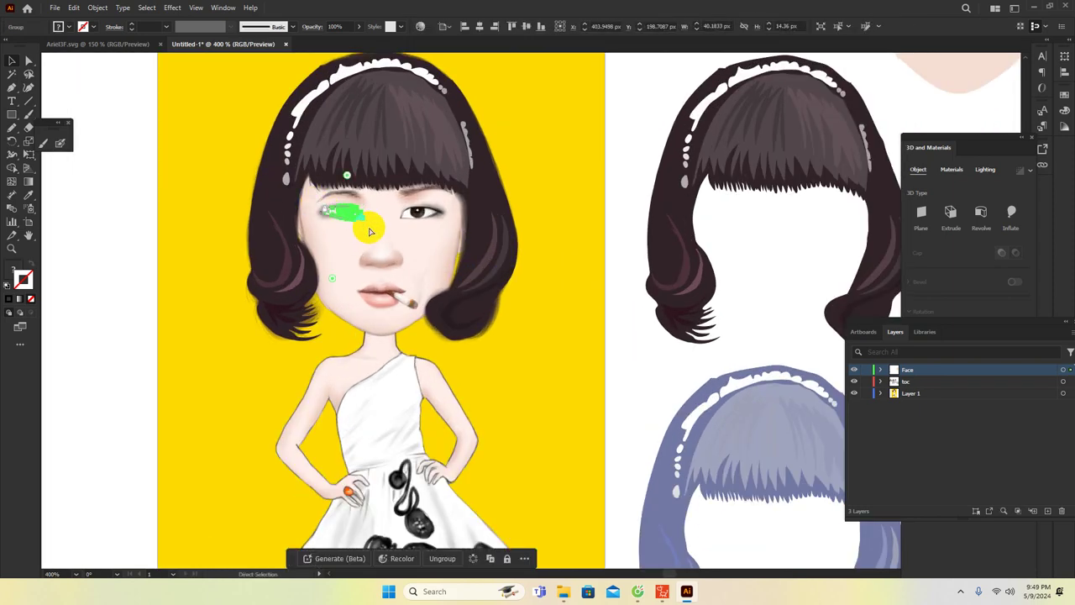
# Try to move the grouped eye into the face opening of the first dark hair copy
pyautogui.moveTo(355, 213); pyautogui.dragTo(747, 217)
pyautogui.click(765, 269)
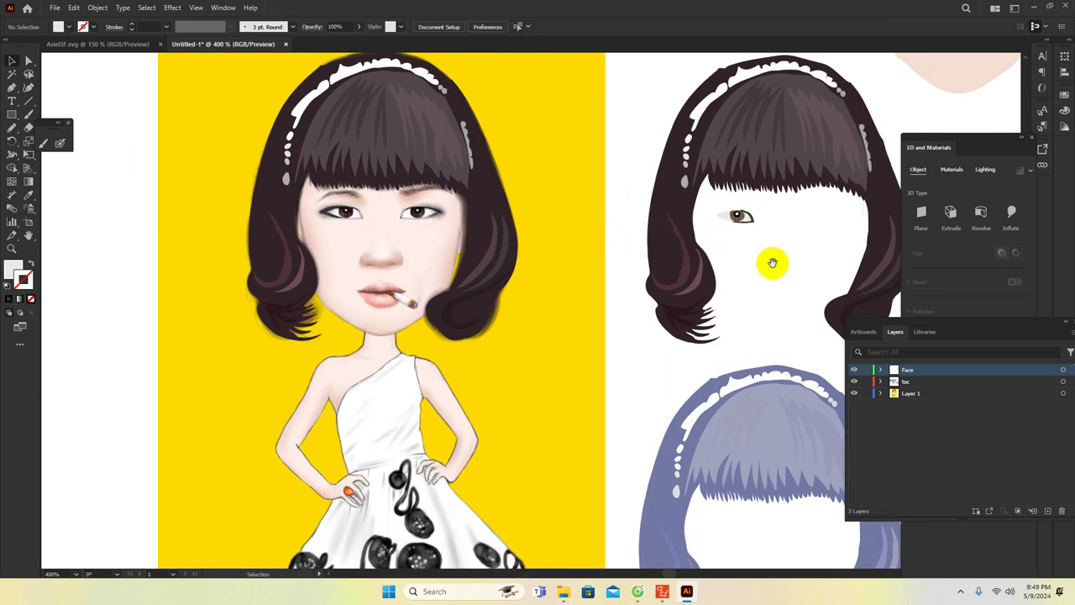
pyautogui.moveTo(767, 260); pyautogui.dragTo(756, 271)
pyautogui.hotkey('ctrl', 'z')
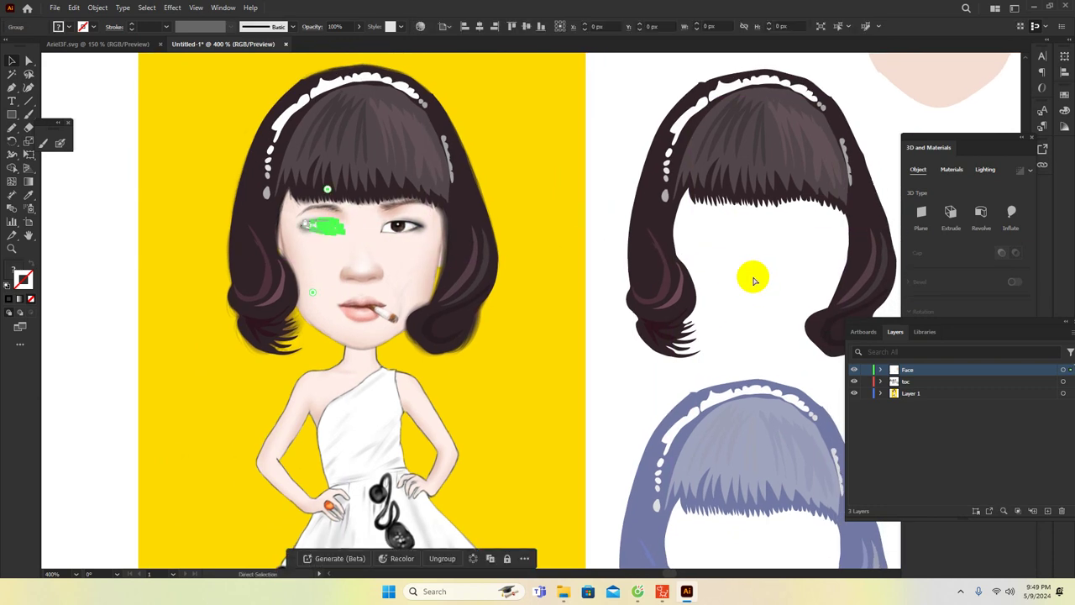
# Unlock all locked objects, including the missing outer eyeliner pieces and the reference image, and clear the selection
pyautogui.click(95, 8)
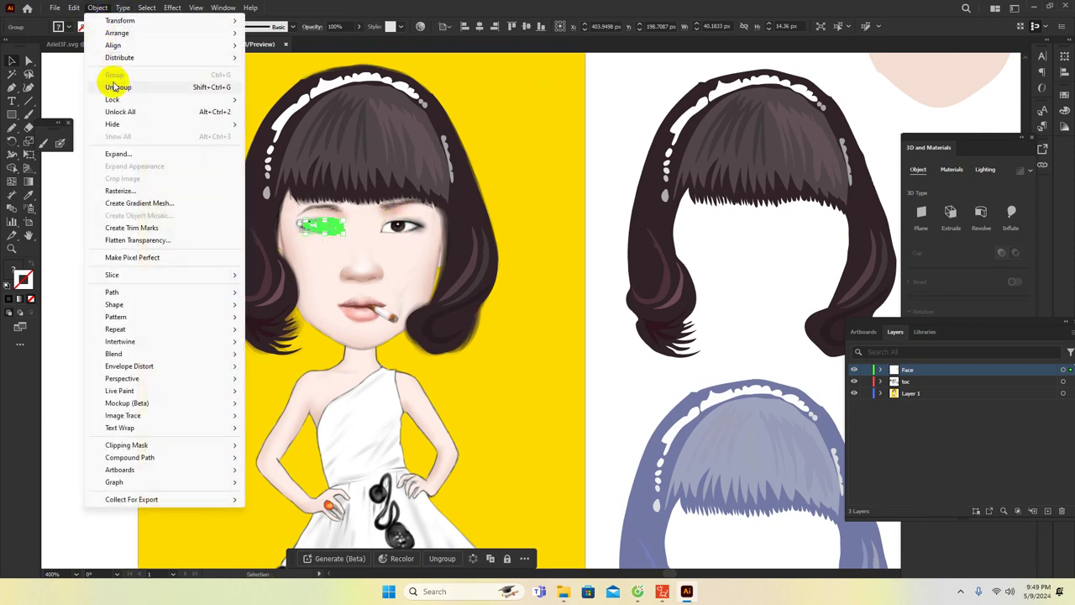
pyautogui.click(117, 88)
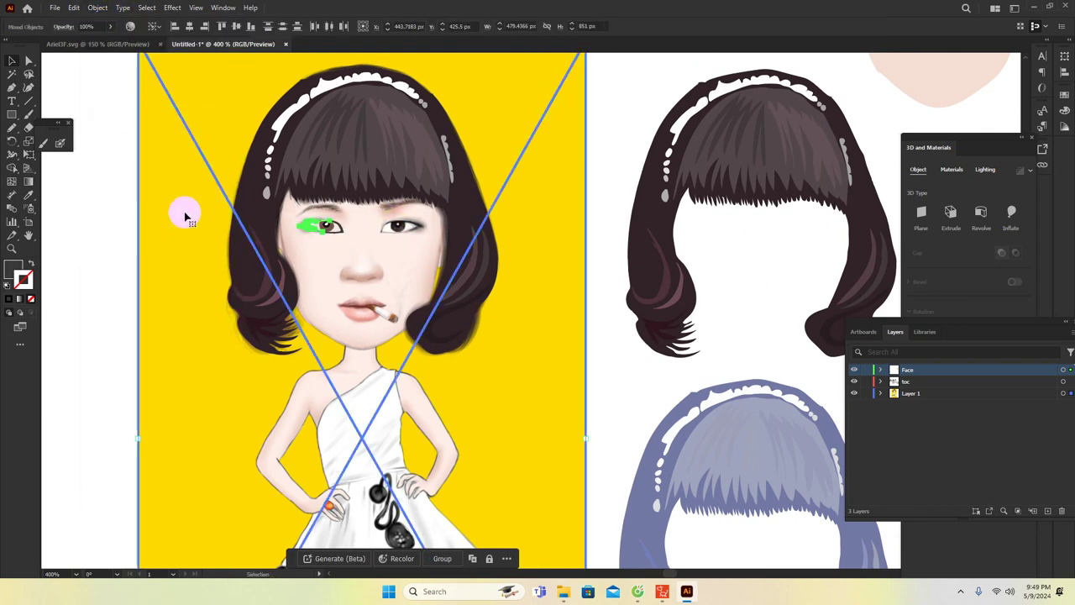
pyautogui.click(154, 243)
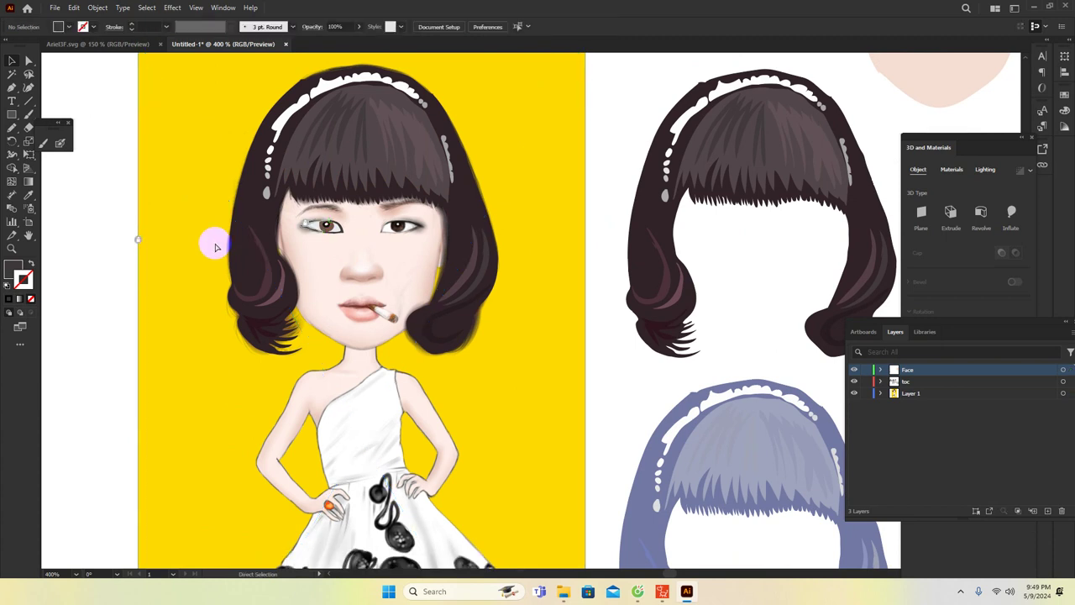
pyautogui.click(301, 229)
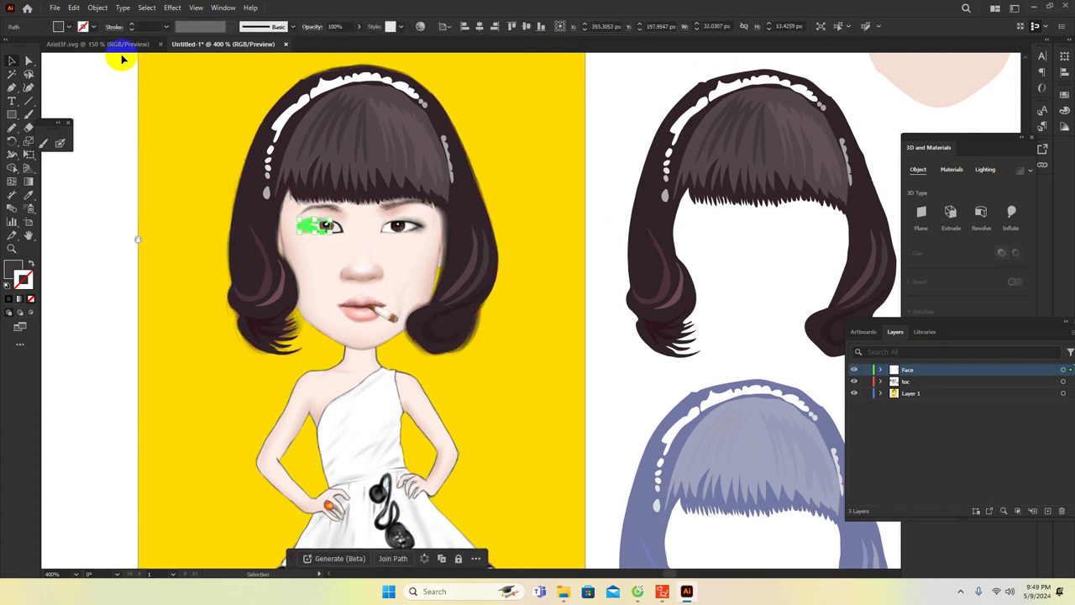
pyautogui.click(97, 8)
pyautogui.click(128, 111)
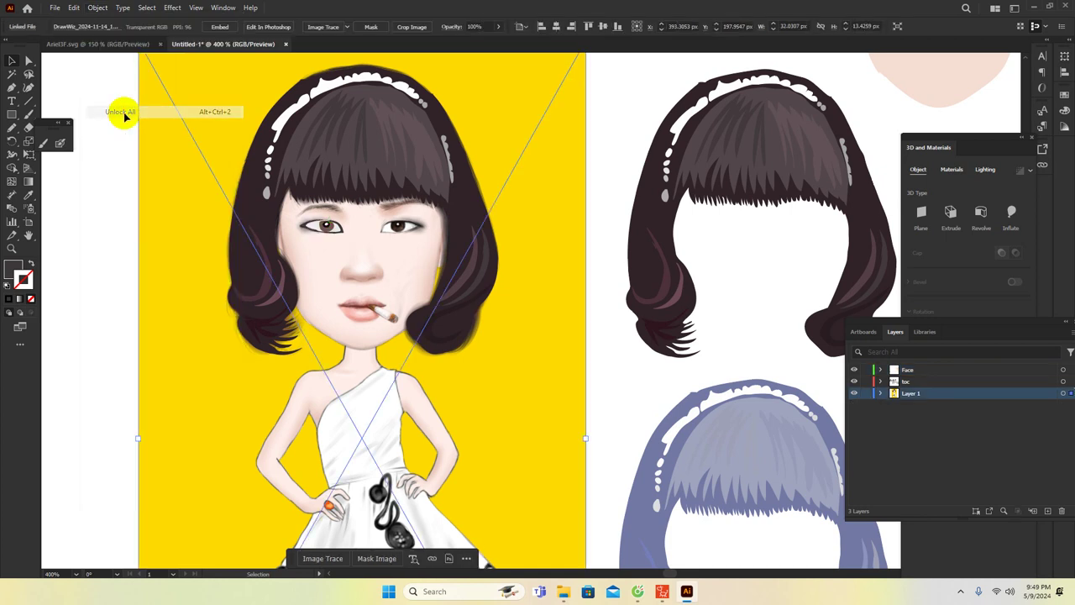
pyautogui.click(625, 349)
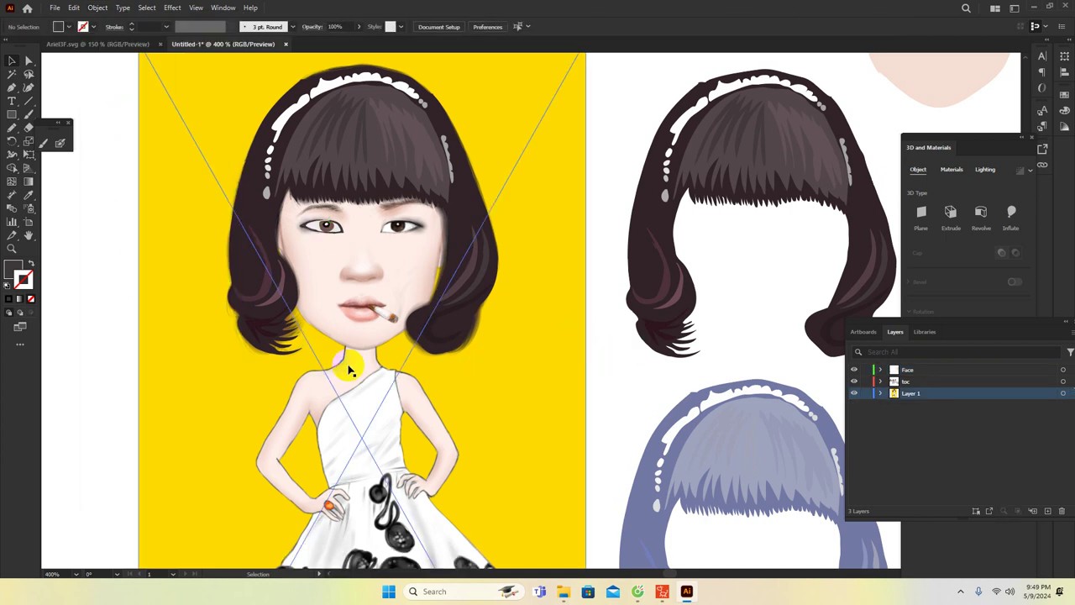
pyautogui.click(179, 365)
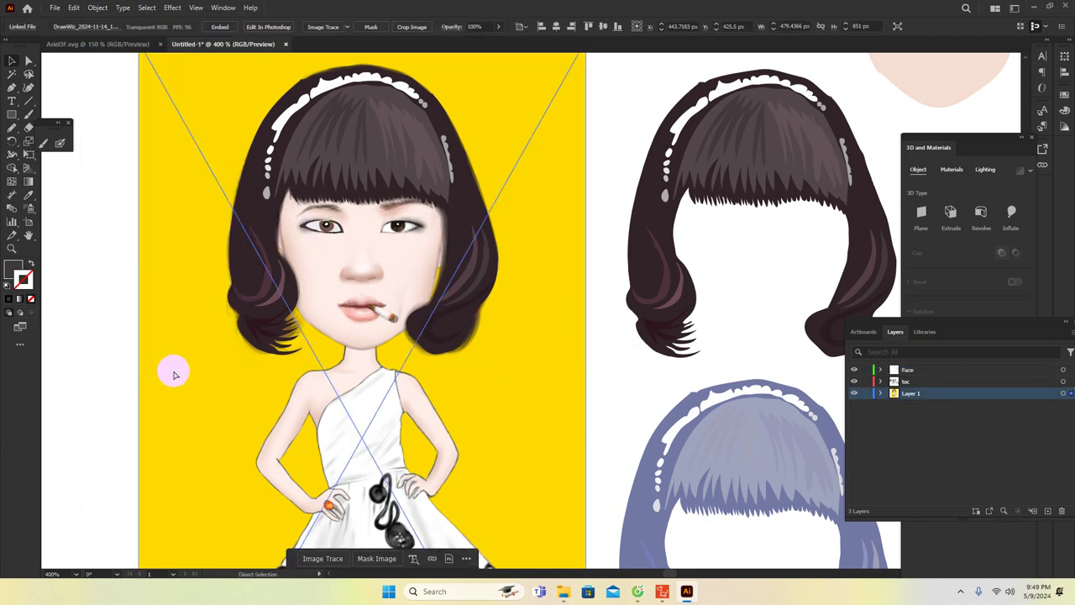
pyautogui.hotkey('ctrl', 'shift', 'a')
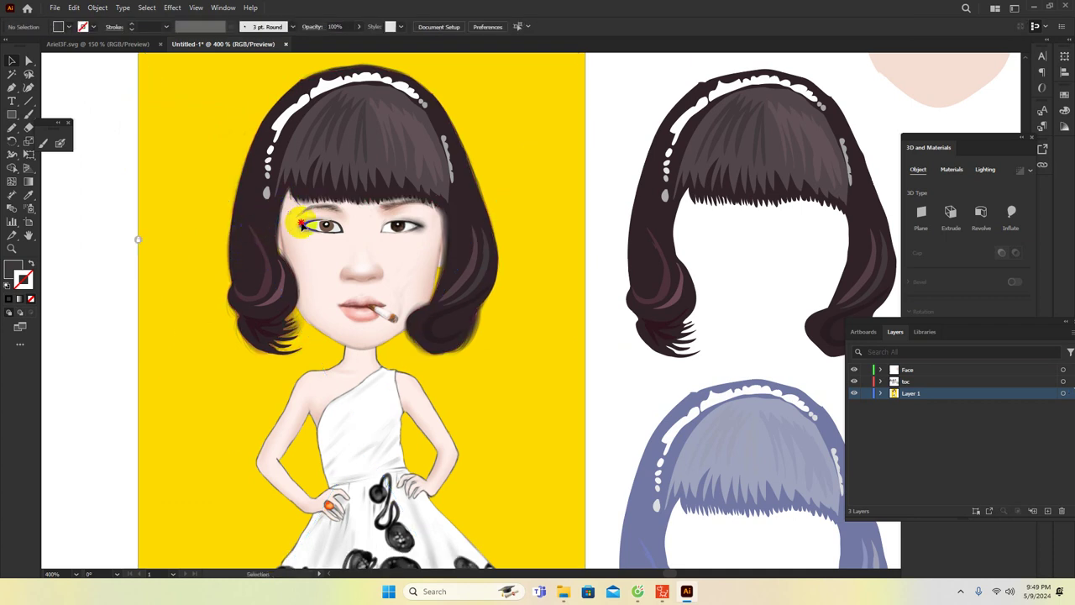
# Group all the traced left-hand eye shapes, move the group into the first dark hair copy's face opening, and clear the selection
pyautogui.moveTo(301, 224); pyautogui.dragTo(354, 233)
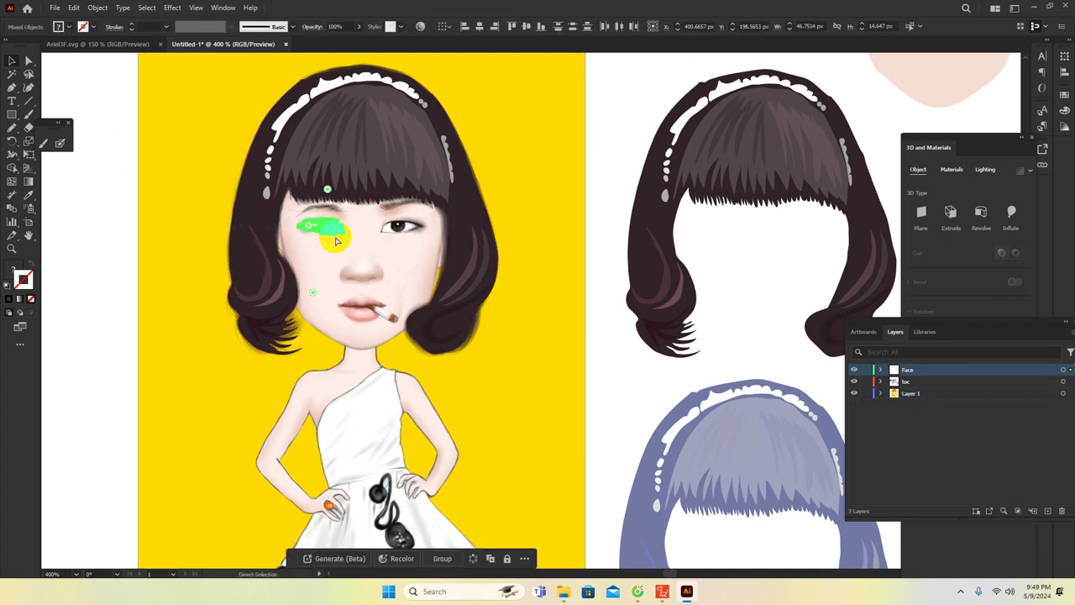
pyautogui.hotkey('ctrl', 'g')
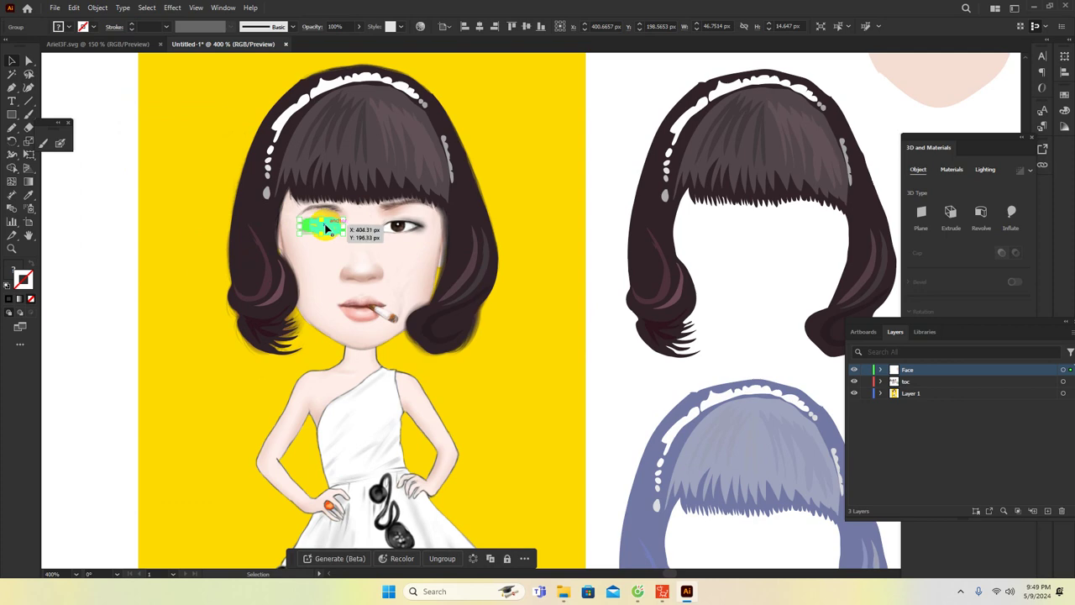
pyautogui.scroll(2, 326, 223)
pyautogui.moveTo(326, 227); pyautogui.dragTo(840, 210)
pyautogui.moveTo(775, 280); pyautogui.dragTo(307, 269)
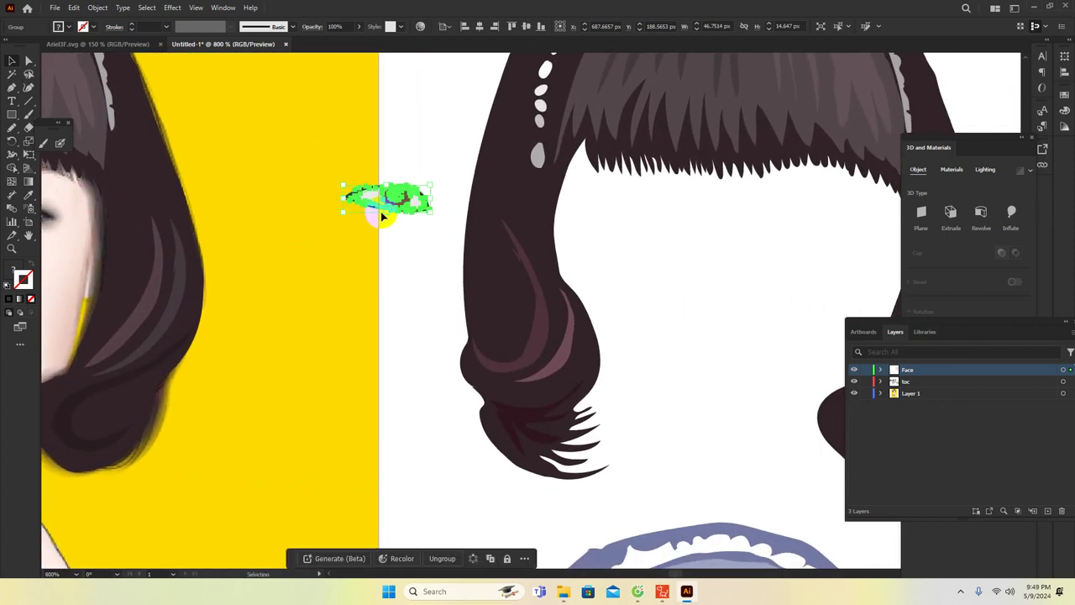
pyautogui.moveTo(399, 199); pyautogui.dragTo(645, 228)
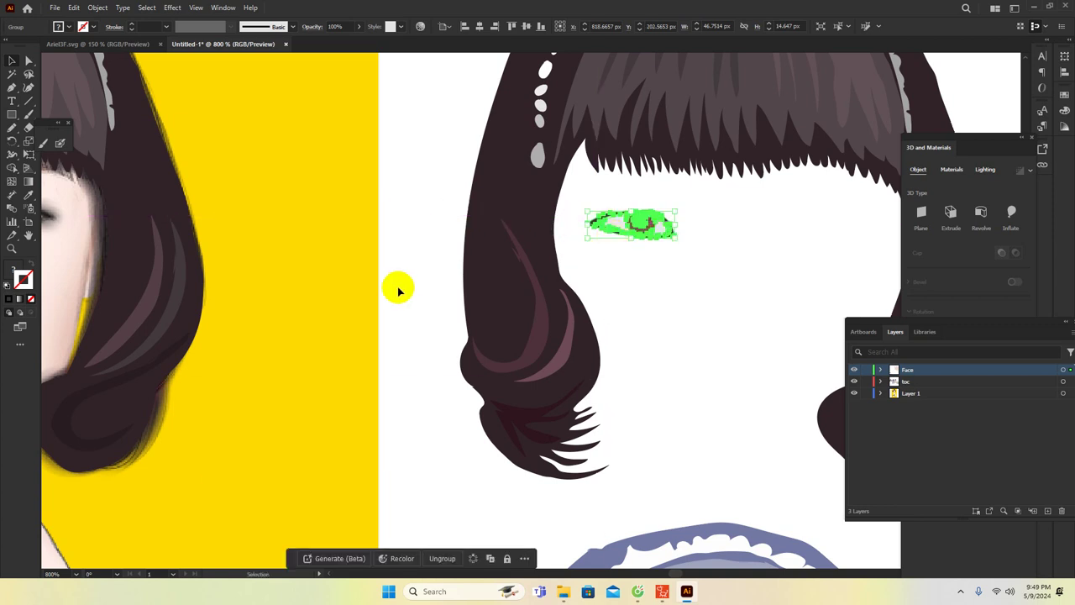
pyautogui.click(417, 304)
# Trace the reference's left-hand eyebrow with the Pencil, about 48 by 14 px, and fill it with a dark grey-brown sampled from the eyebrow
pyautogui.moveTo(211, 255); pyautogui.dragTo(531, 267)
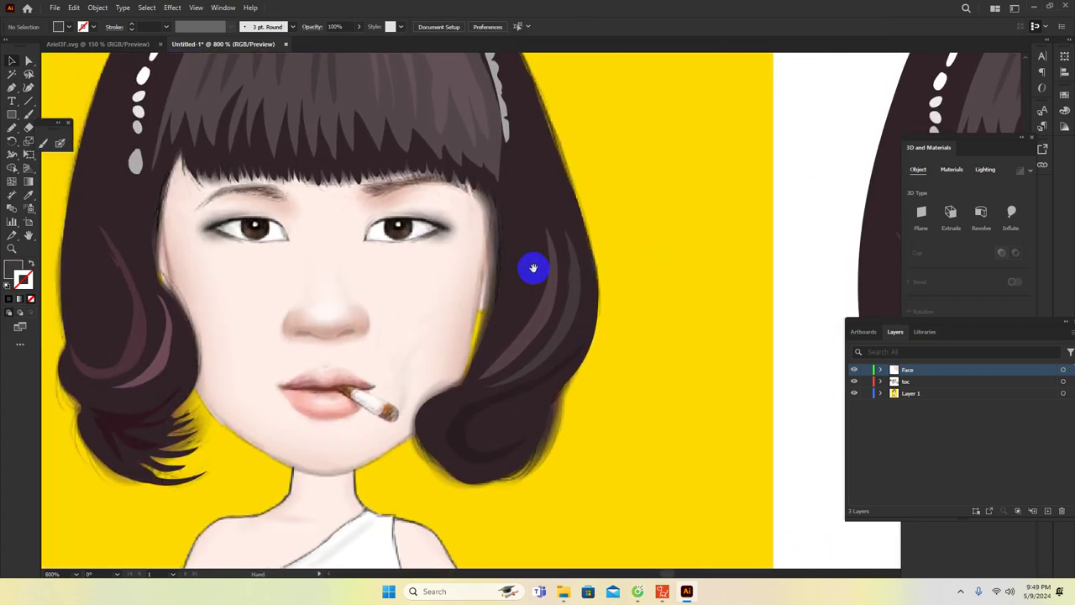
pyautogui.scroll(1, 383, 266)
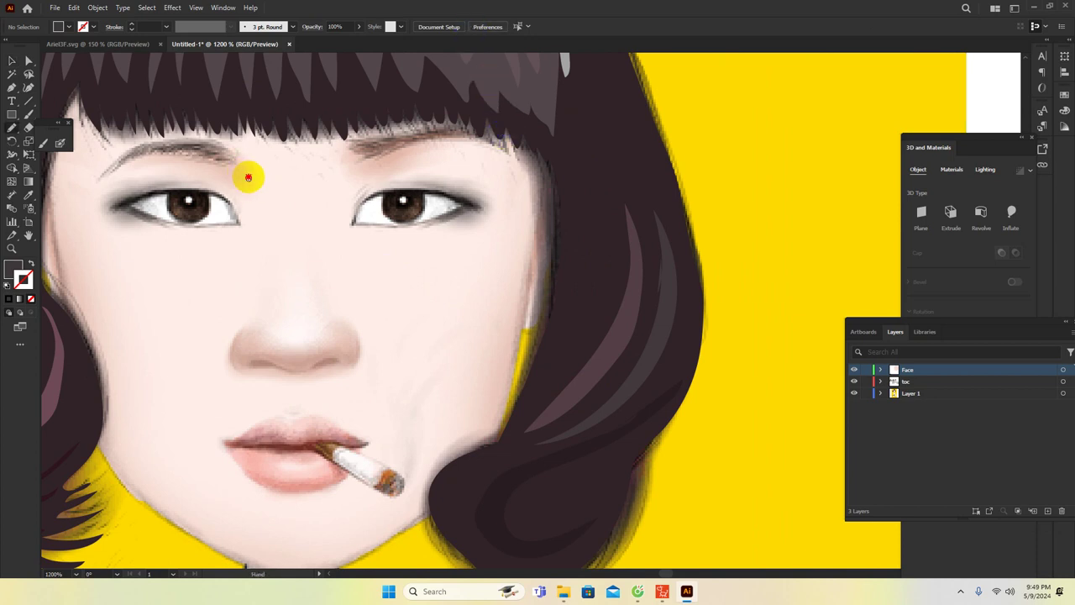
pyautogui.moveTo(247, 170); pyautogui.dragTo(310, 193)
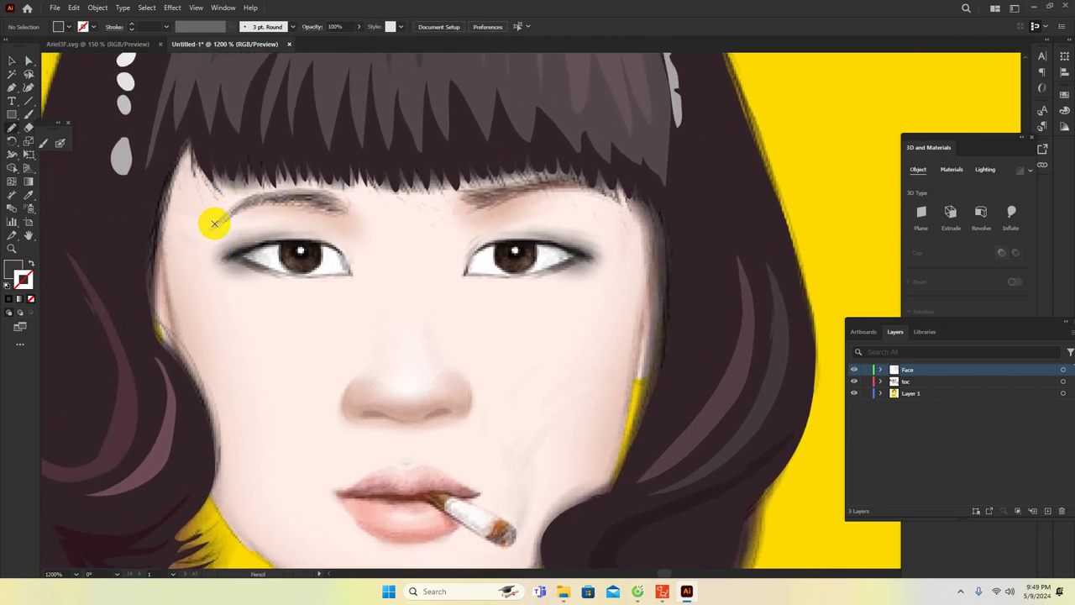
pyautogui.moveTo(210, 228); pyautogui.dragTo(232, 206)
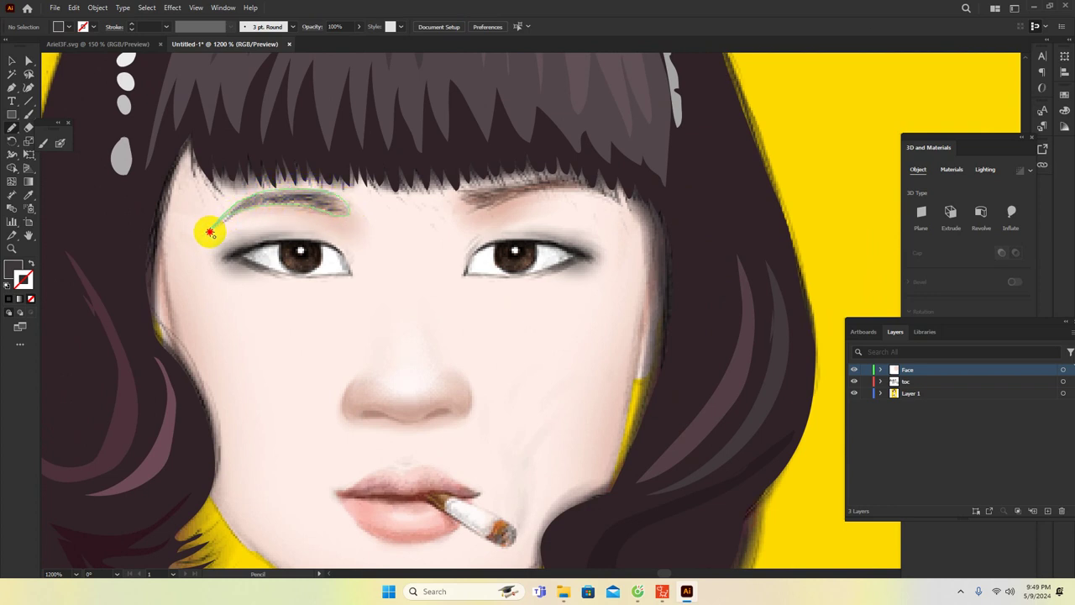
pyautogui.moveTo(215, 222); pyautogui.dragTo(215, 225)
pyautogui.press('i')
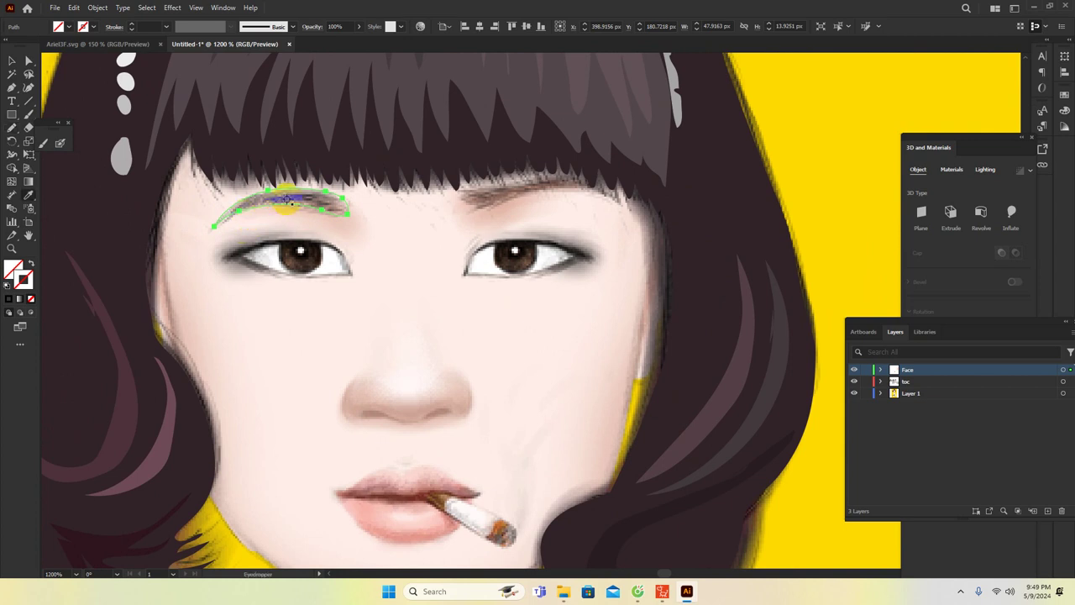
pyautogui.click(298, 200)
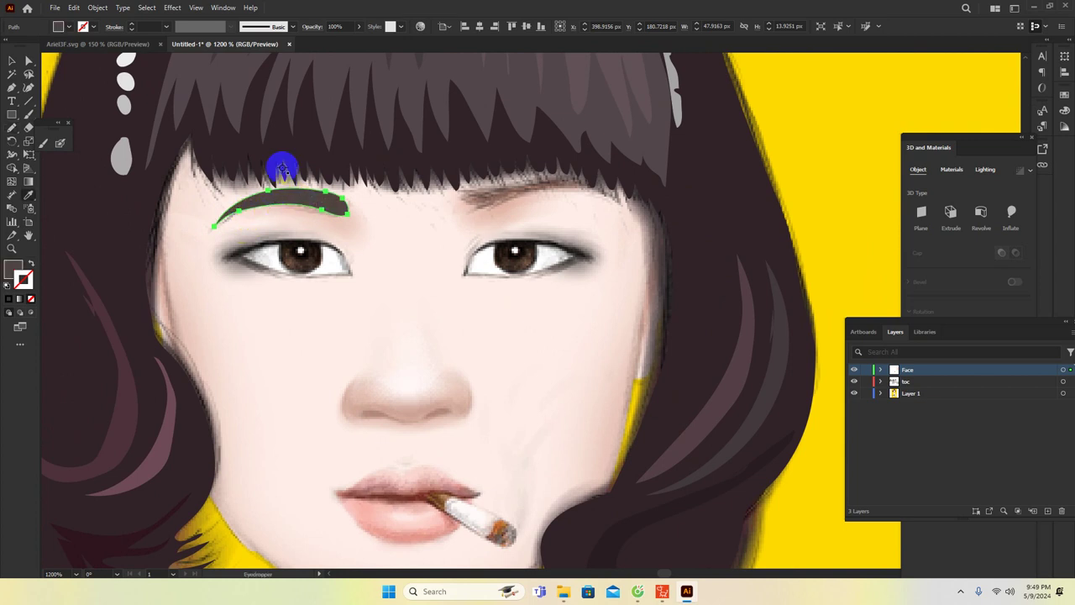
# Move the traced eyebrow into the first dark hair copy's face opening, just below the eye
pyautogui.click(12, 60)
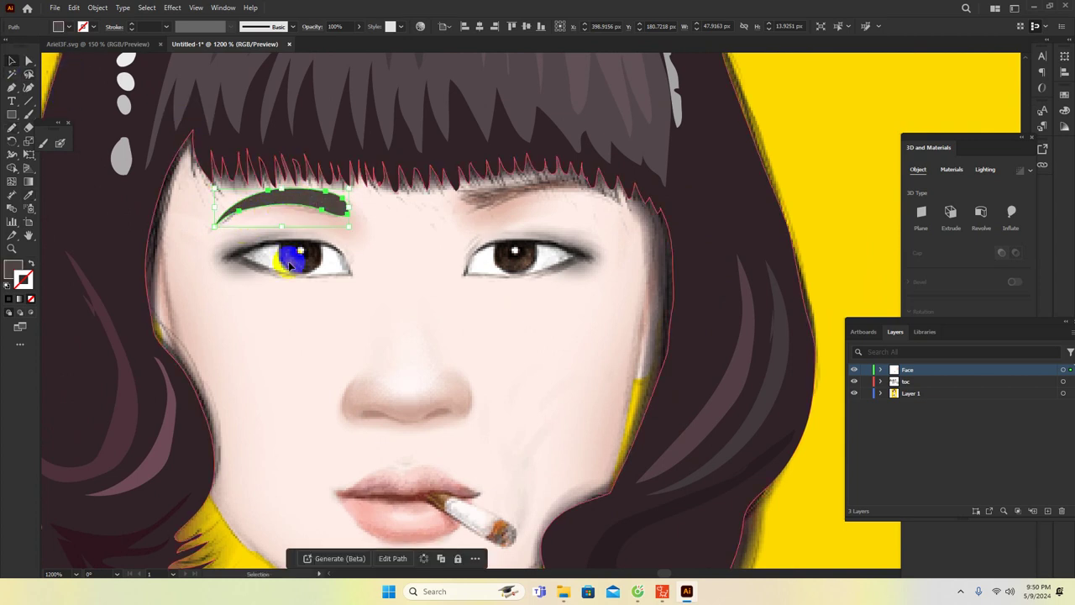
pyautogui.scroll(-3, 384, 285)
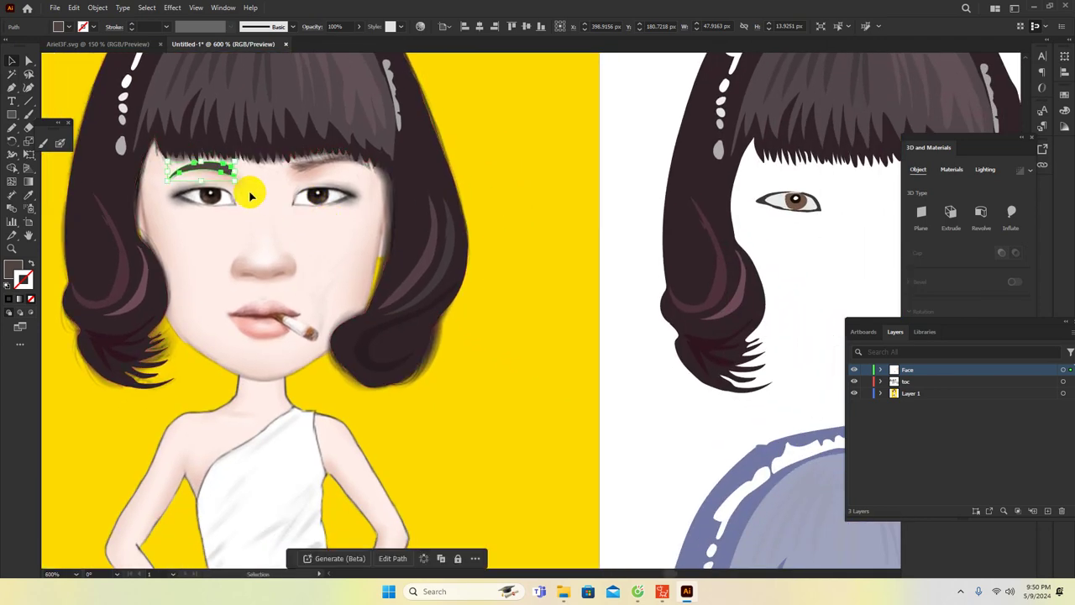
pyautogui.moveTo(201, 171); pyautogui.dragTo(812, 236)
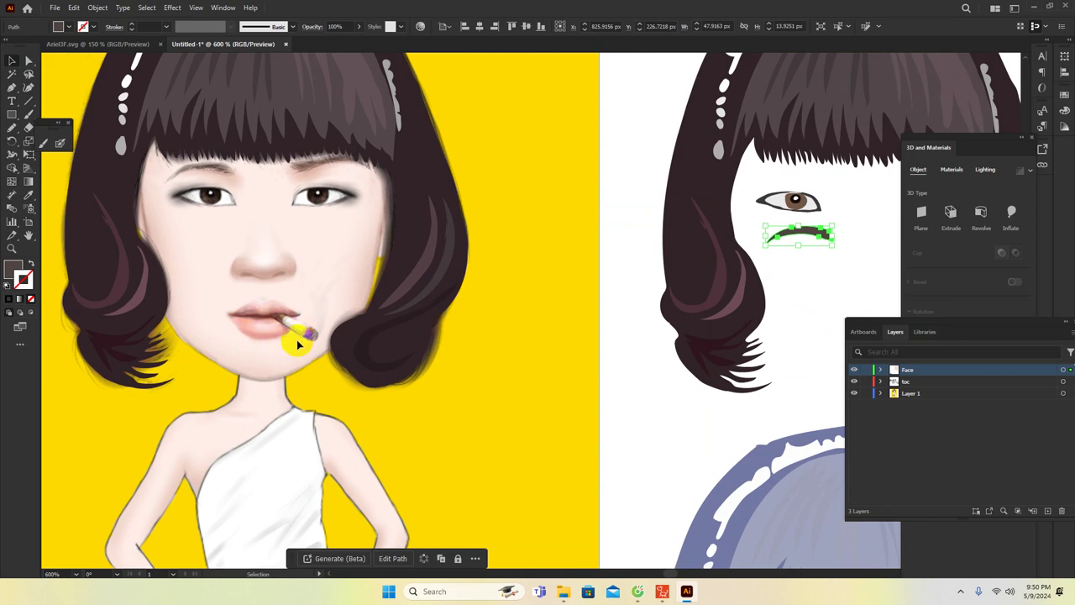
# Create an artboard around the green hair variant and trim its upper edge to make it about 290 by 340 px
pyautogui.moveTo(741, 344); pyautogui.dragTo(413, 187)
pyautogui.scroll(-3, 401, 306)
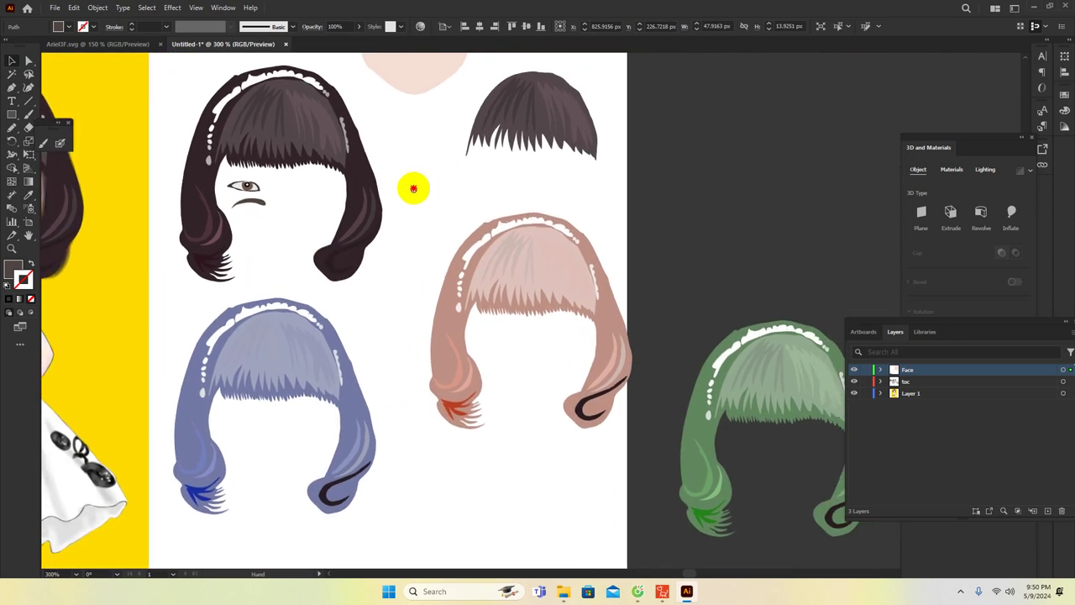
pyautogui.scroll(-2, 424, 179)
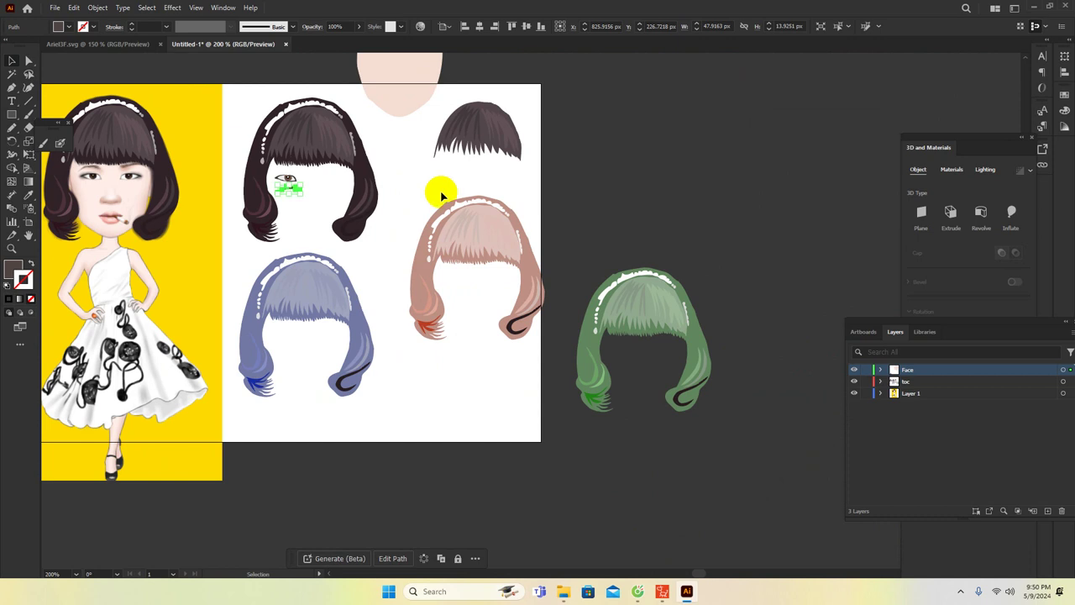
pyautogui.click(28, 225)
pyautogui.moveTo(577, 242); pyautogui.dragTo(712, 422)
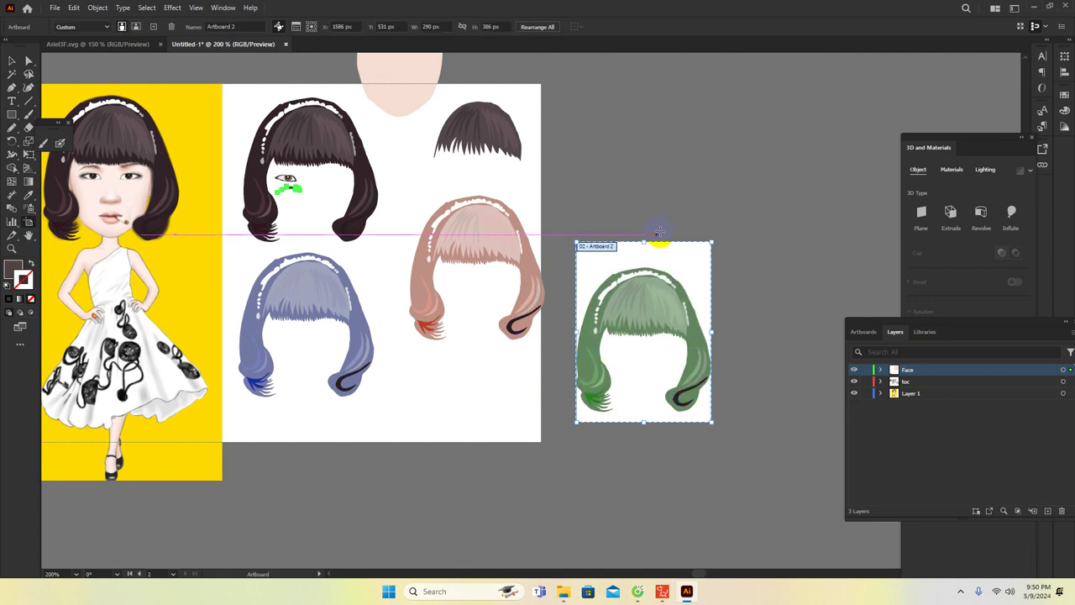
pyautogui.moveTo(645, 242); pyautogui.dragTo(643, 264)
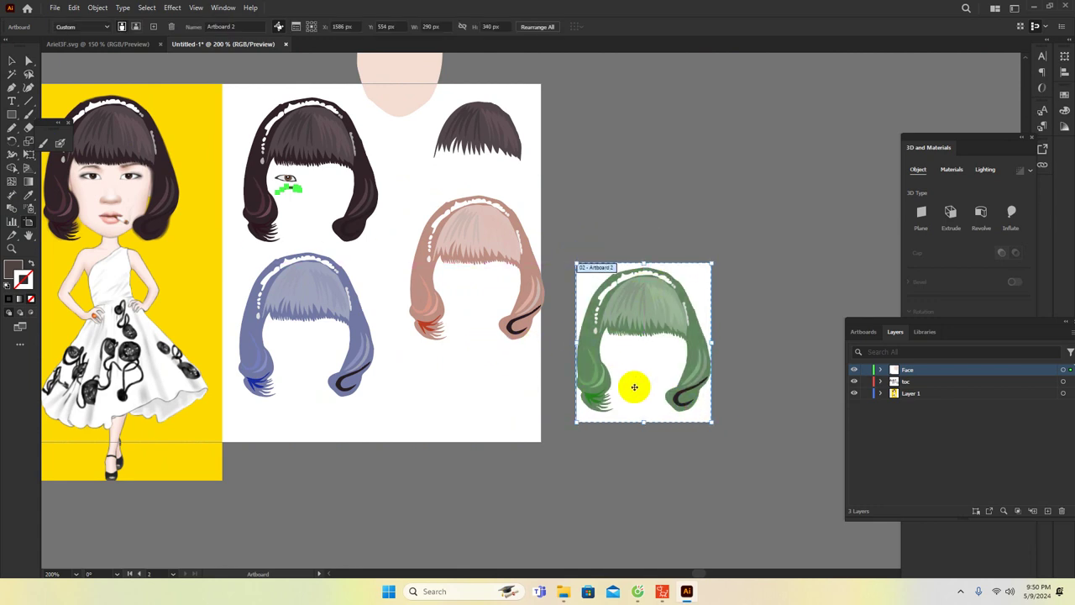
# Shorten the artboard around the green wig to a height of 319 px
pyautogui.moveTo(643, 423); pyautogui.dragTo(644, 412)
pyautogui.scroll(3, 403, 168)
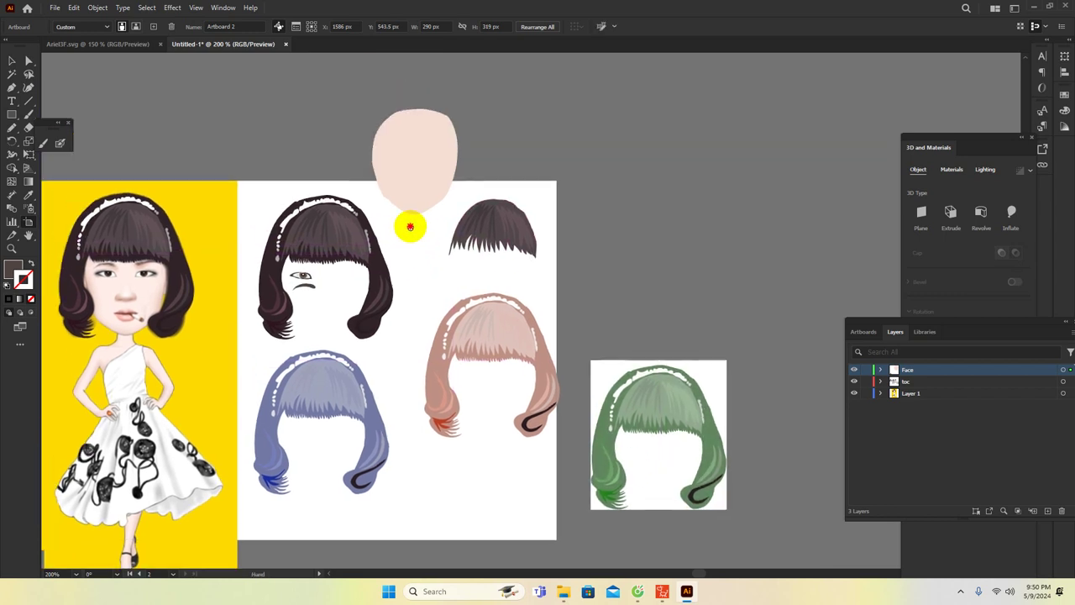
# Move the pale face shape to the empty canvas above the green wig and fit a 199 × 231 px artboard around it
pyautogui.click(12, 61)
pyautogui.moveTo(407, 159); pyautogui.dragTo(688, 187)
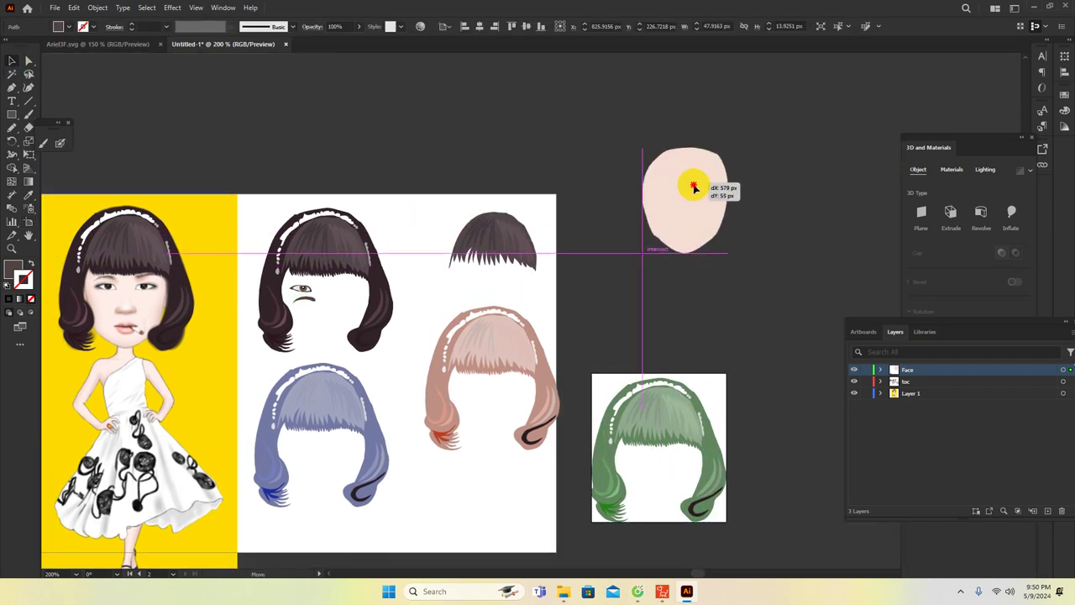
pyautogui.click(27, 220)
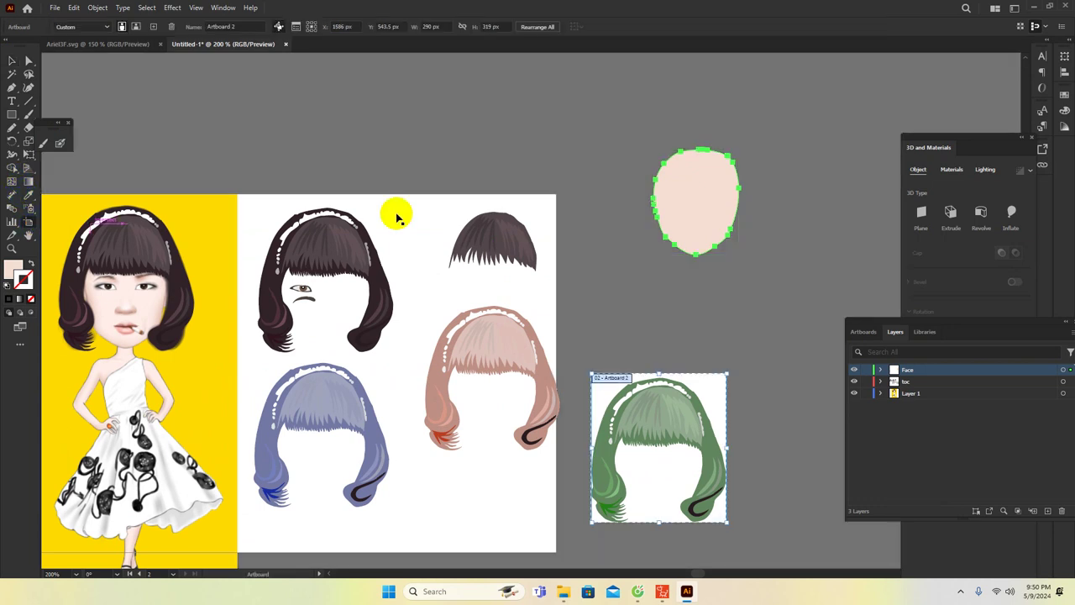
pyautogui.moveTo(642, 132); pyautogui.dragTo(742, 257)
pyautogui.moveTo(643, 194)
pyautogui.mouseDown()
pyautogui.moveTo(653, 204)
pyautogui.moveTo(649, 195)
pyautogui.mouseUp()
pyautogui.moveTo(697, 134); pyautogui.dragTo(697, 150)
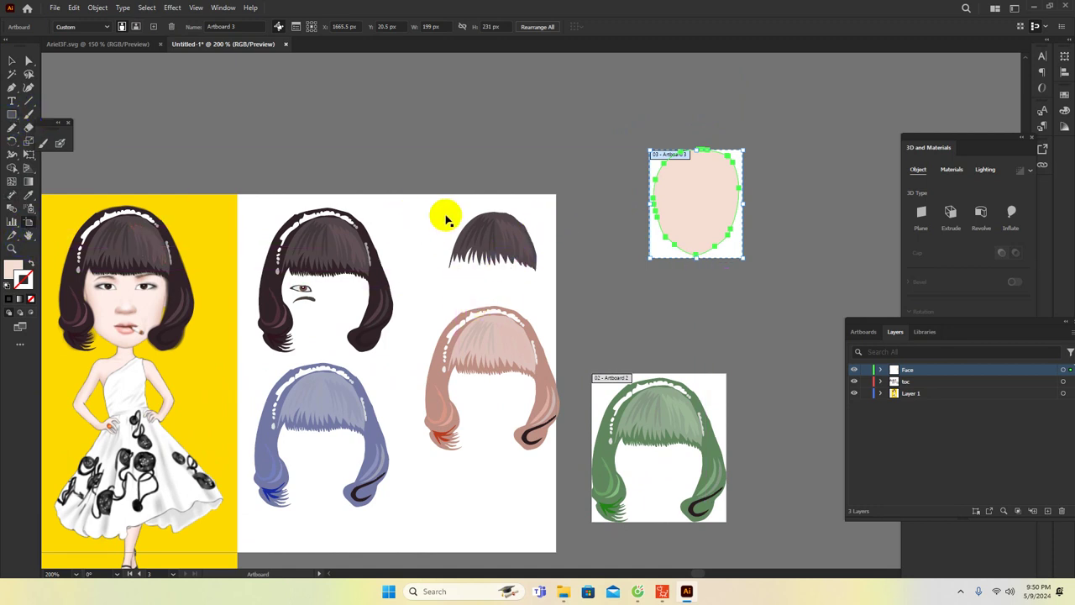
# Narrow Artboard 1 to 603 px wide so it no longer covers the wigs
pyautogui.click(527, 295)
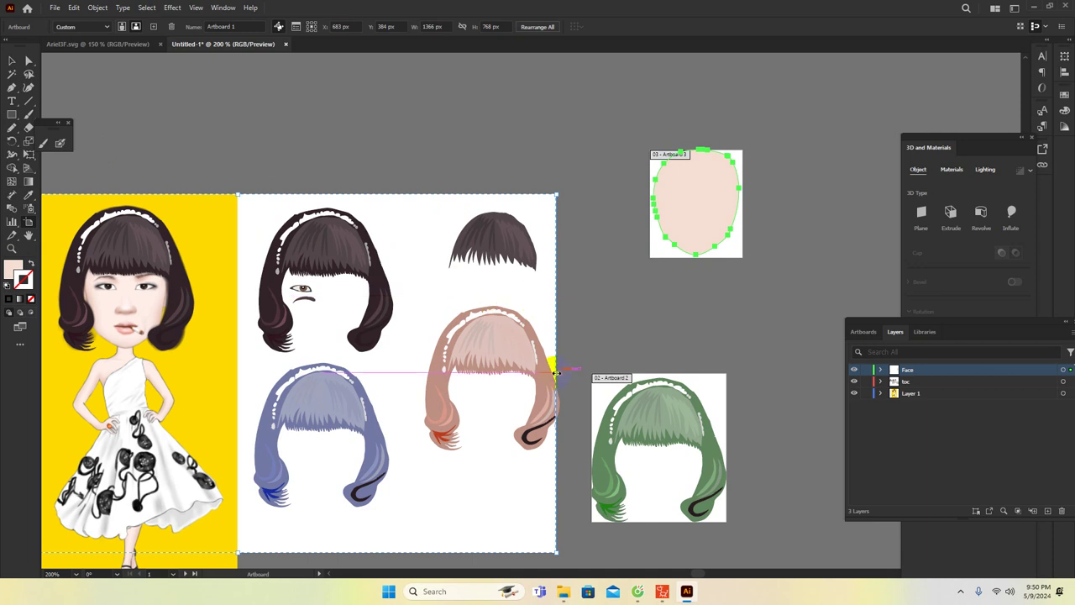
pyautogui.moveTo(554, 371); pyautogui.dragTo(200, 373)
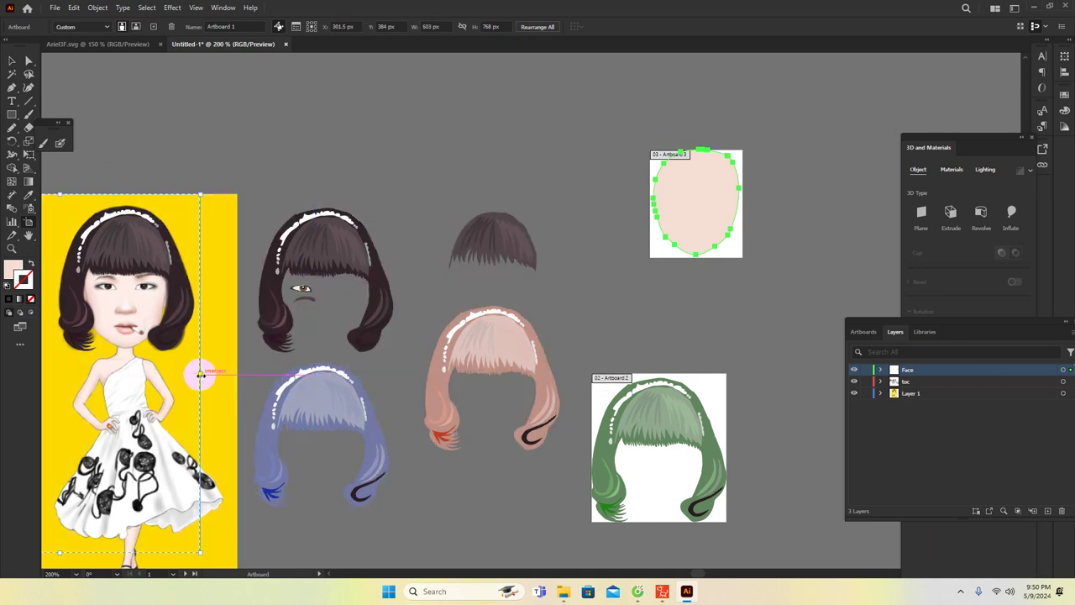
# Create an artboard around the separate dark bangs and trim it to 187 × 151 px
pyautogui.moveTo(435, 194); pyautogui.dragTo(547, 277)
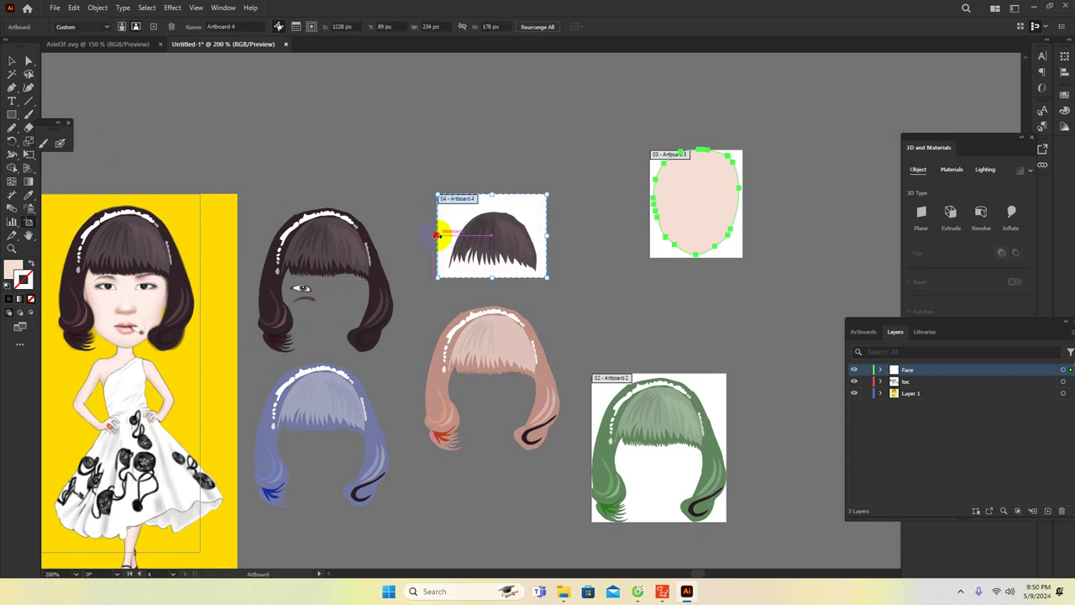
pyautogui.moveTo(437, 235); pyautogui.dragTo(448, 237)
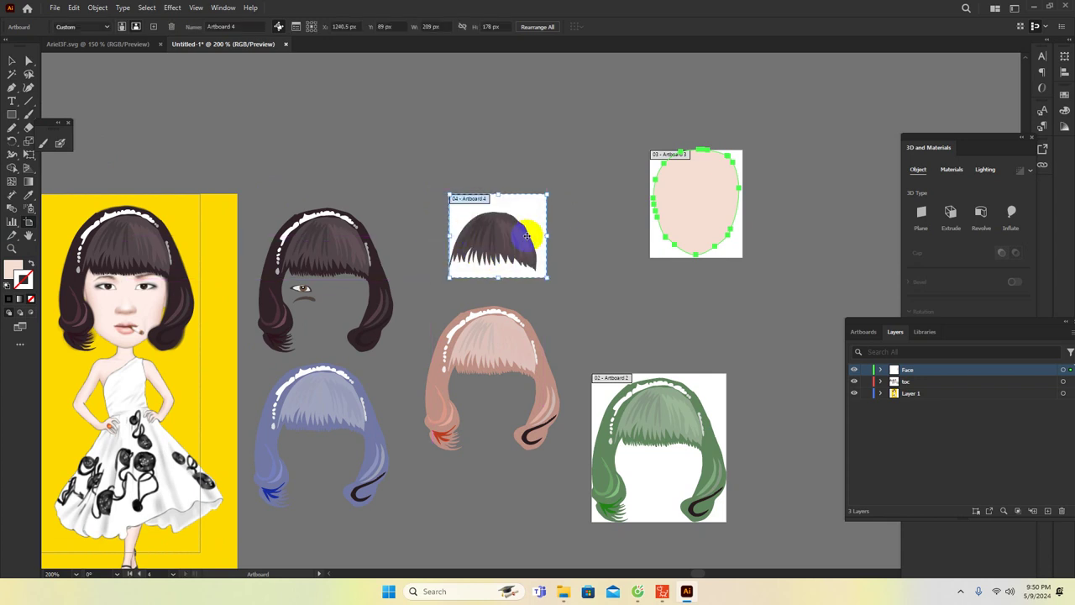
pyautogui.moveTo(546, 235); pyautogui.dragTo(536, 236)
pyautogui.moveTo(494, 196); pyautogui.dragTo(495, 207)
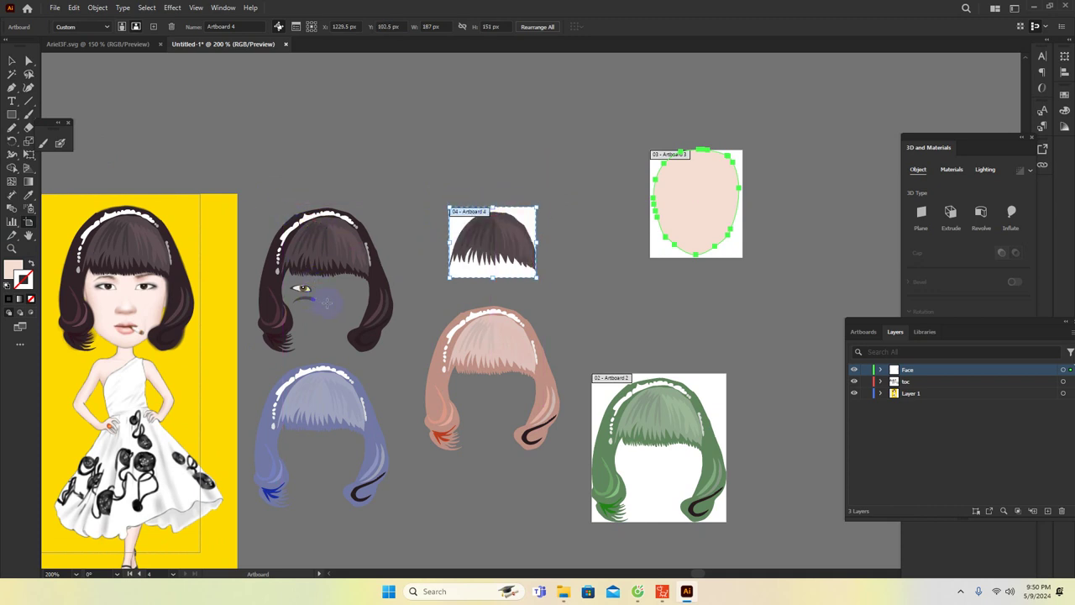
# Create an artboard around the pink wig and adjust it to 300 × 350 px
pyautogui.moveTo(432, 299); pyautogui.dragTo(563, 463)
pyautogui.moveTo(434, 383); pyautogui.dragTo(423, 382)
pyautogui.scroll(-3, 312, 295)
pyautogui.hscroll(-2, 312, 295)
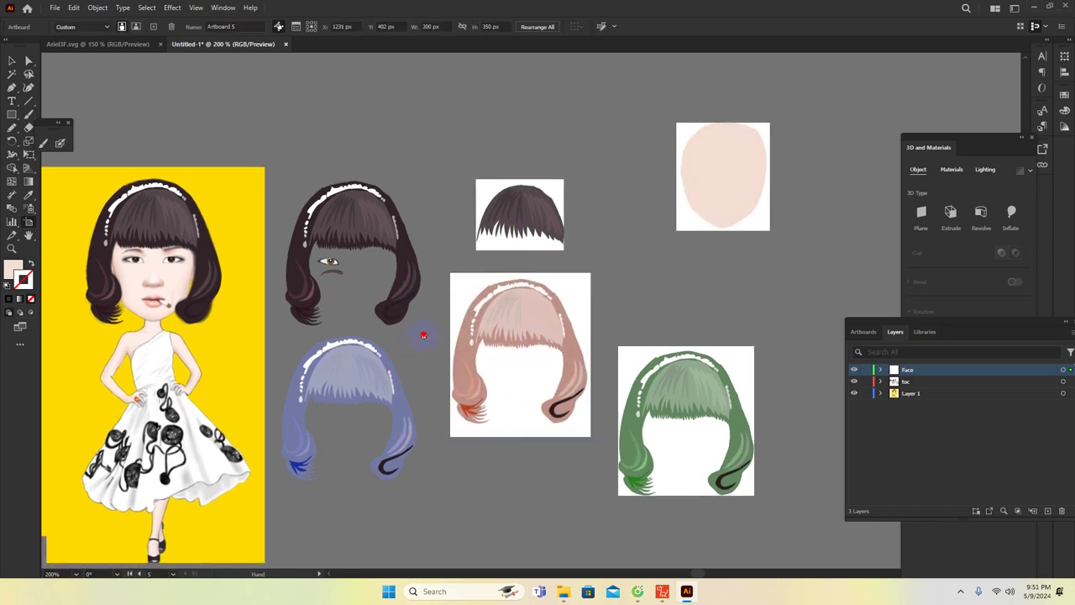
# Create an artboard around the blue wig and adjust it to 290 × 311 px
pyautogui.moveTo(312, 295); pyautogui.dragTo(447, 437)
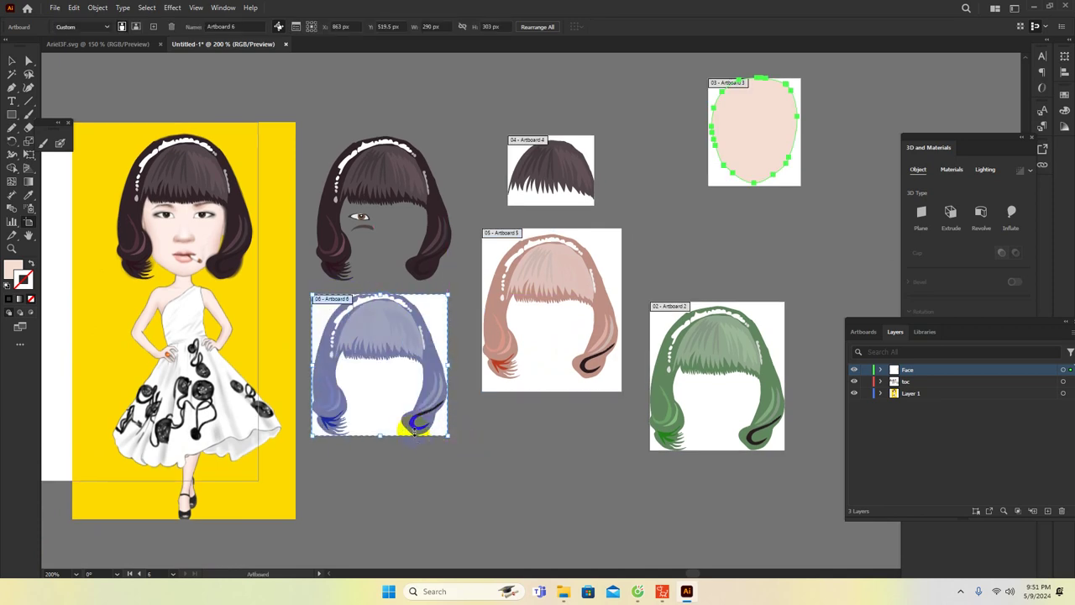
pyautogui.scroll(2, 380, 294)
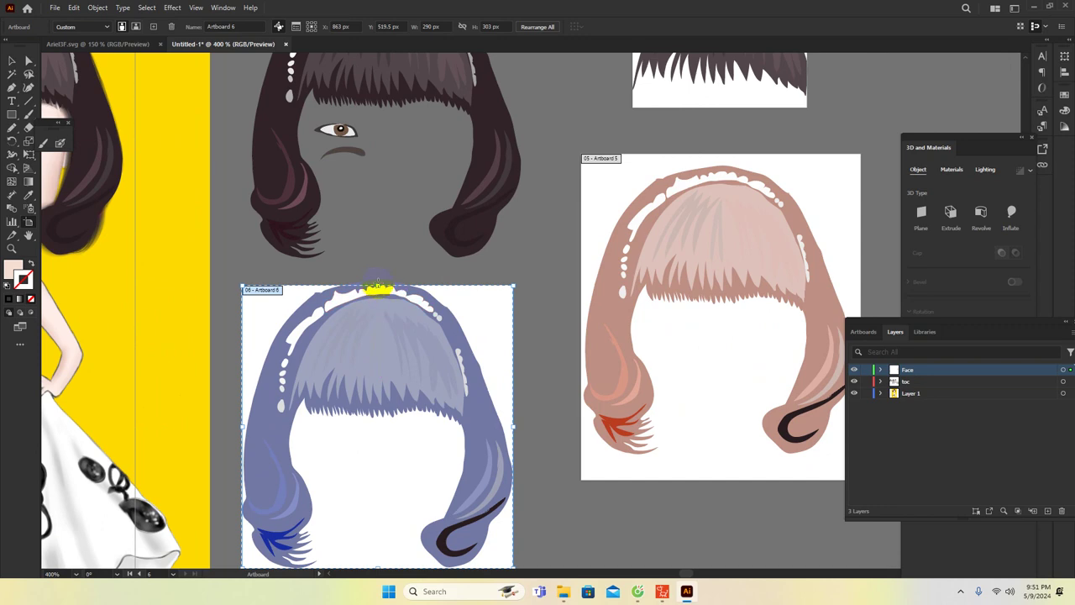
pyautogui.moveTo(379, 286); pyautogui.dragTo(378, 278)
pyautogui.scroll(-1, 452, 288)
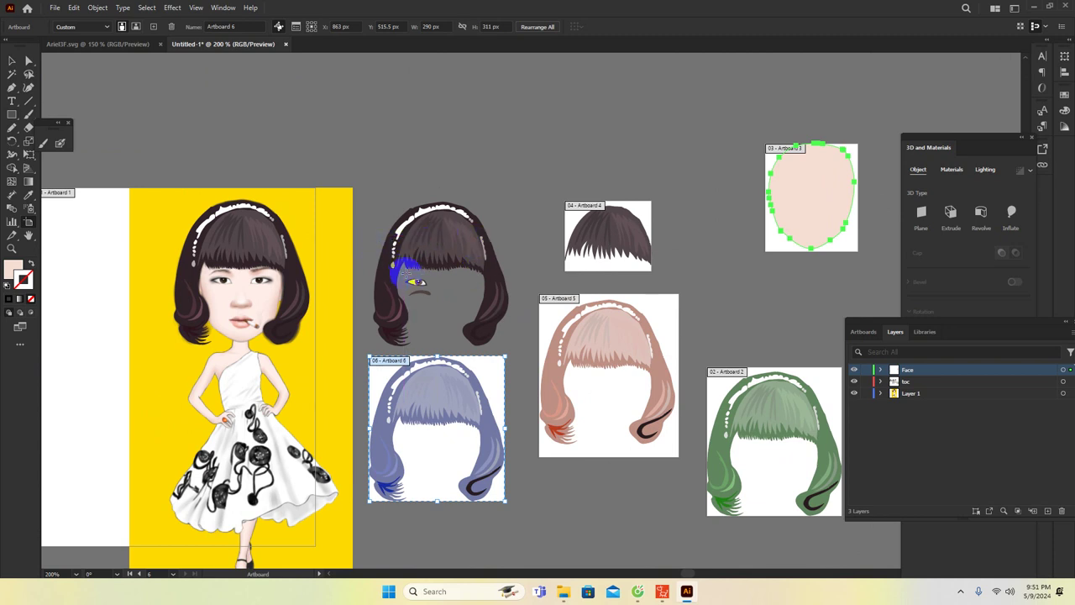
pyautogui.press('v')
pyautogui.click(419, 236)
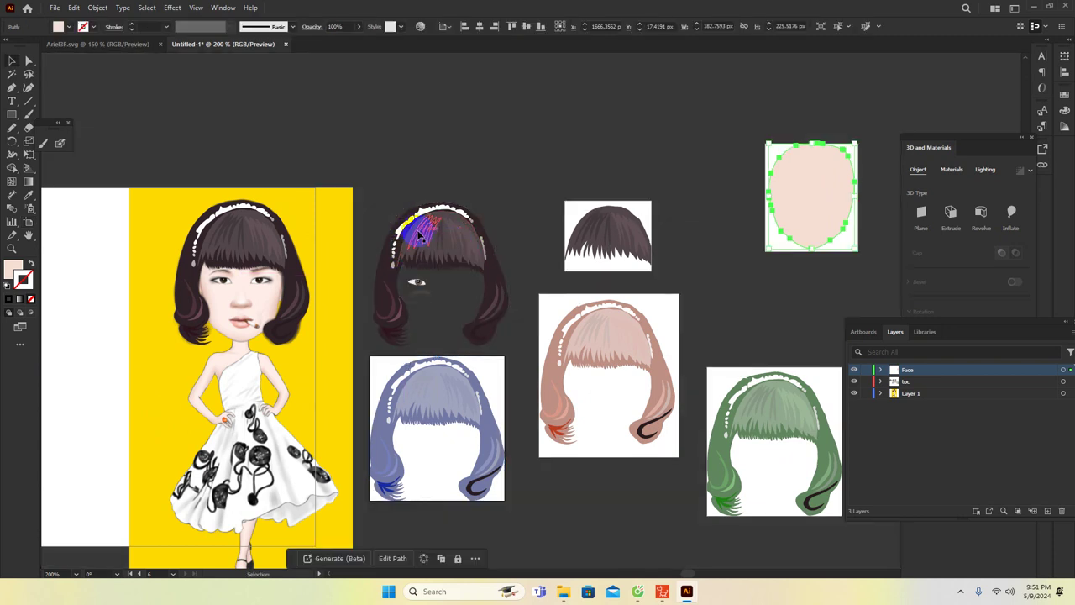
pyautogui.click(444, 227)
pyautogui.moveTo(444, 228); pyautogui.dragTo(485, 108)
pyautogui.scroll(3, 529, 343)
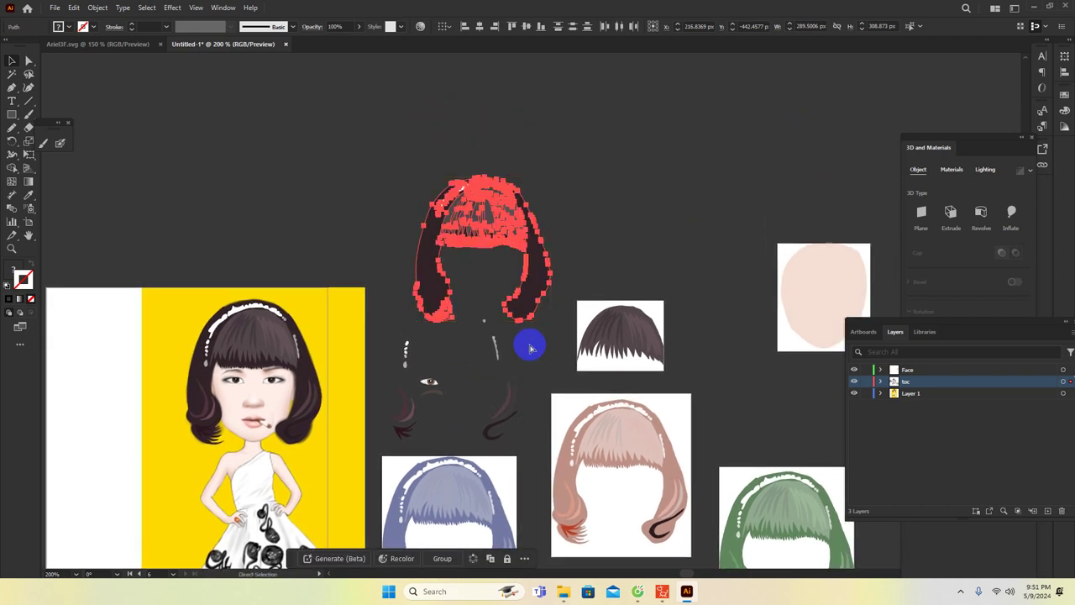
pyautogui.hotkey('ctrl', 'z')
# Move the eye and eyebrow out of the dark wig to the empty canvas above the separate bangs
pyautogui.click(464, 392)
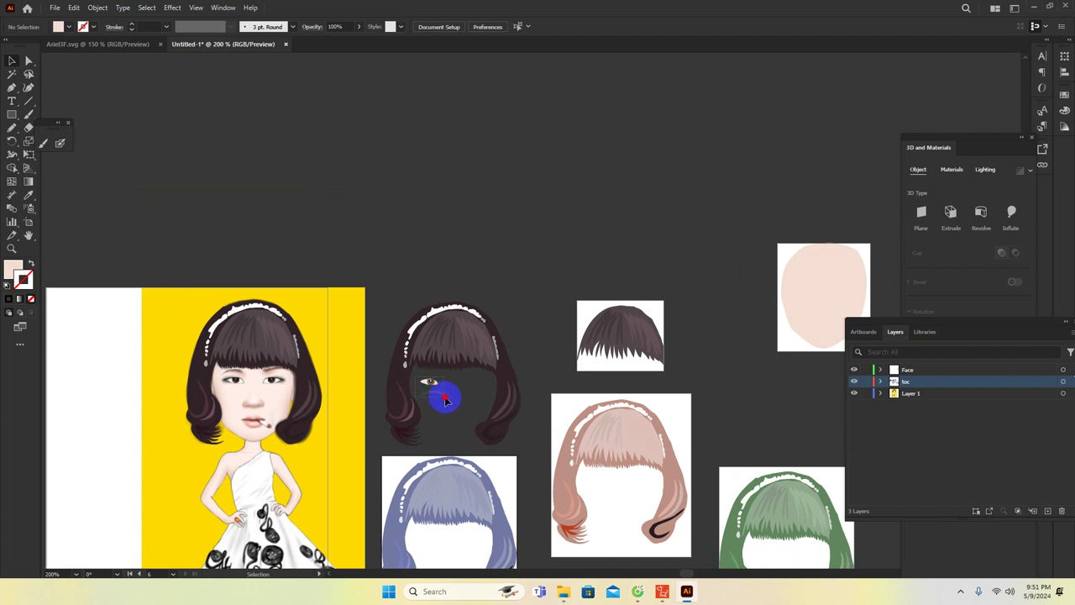
pyautogui.click(446, 401)
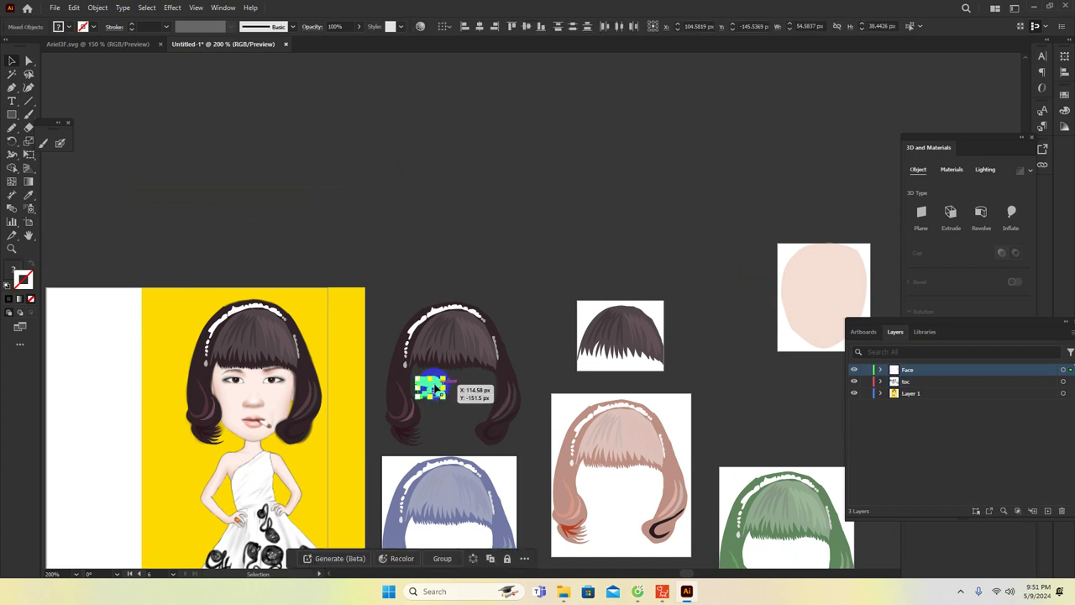
pyautogui.moveTo(437, 386); pyautogui.dragTo(664, 223)
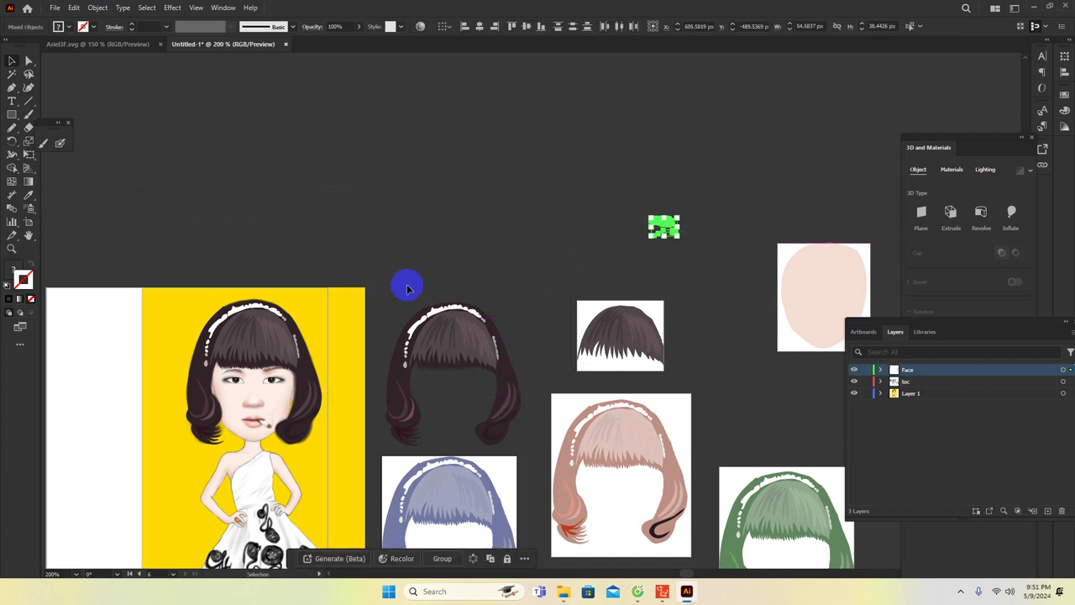
# Create an artboard around the dark wig and trim it to 313 × 316 px
pyautogui.click(27, 228)
pyautogui.moveTo(378, 284); pyautogui.dragTo(524, 448)
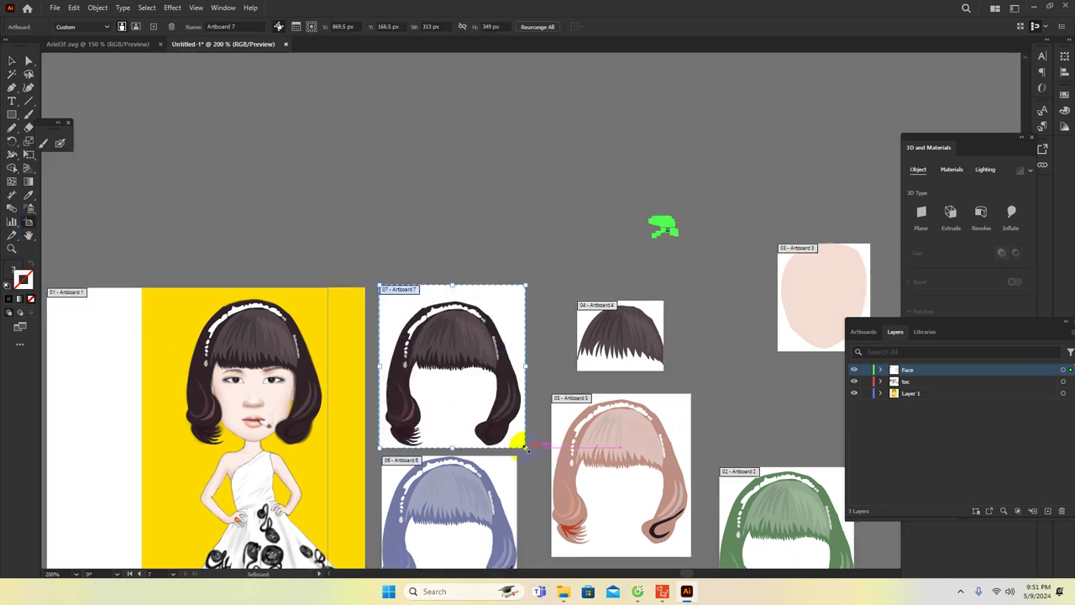
pyautogui.moveTo(451, 285); pyautogui.dragTo(451, 301)
# Move the eyebrow farther below the eye so the two shapes are clearly separated
pyautogui.moveTo(708, 298); pyautogui.dragTo(523, 252)
pyautogui.scroll(3, 523, 252)
pyautogui.scroll(5, 496, 193)
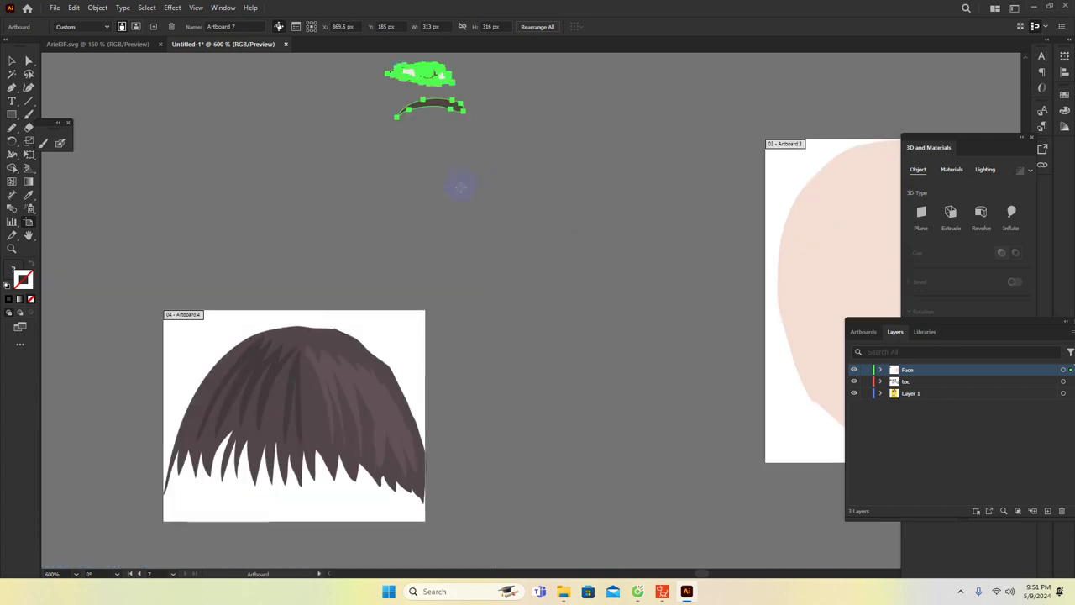
pyautogui.press('Escape')
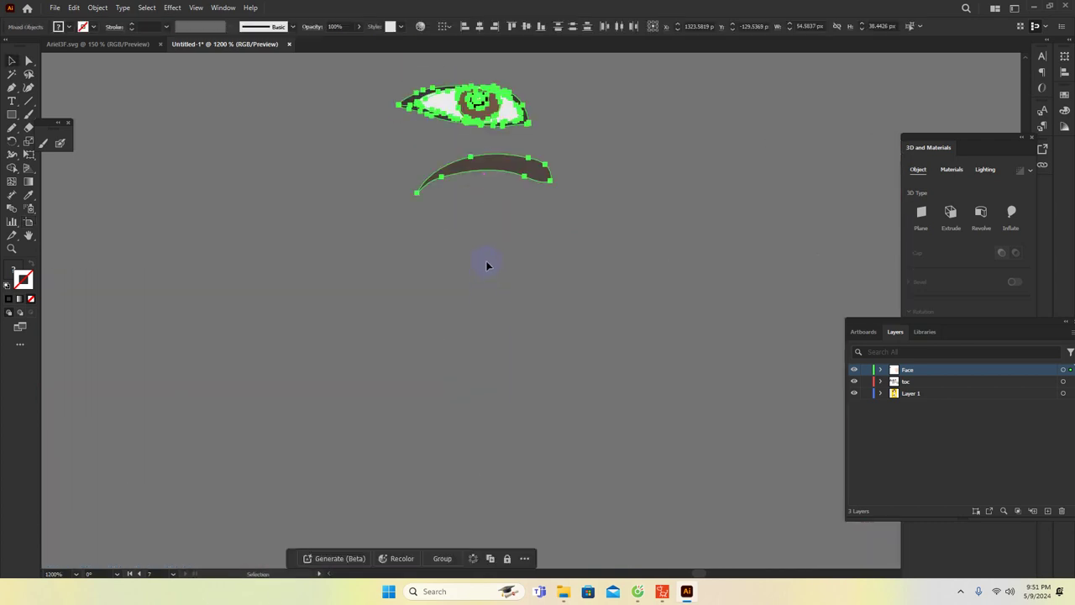
pyautogui.click(427, 250)
pyautogui.scroll(-5, 425, 256)
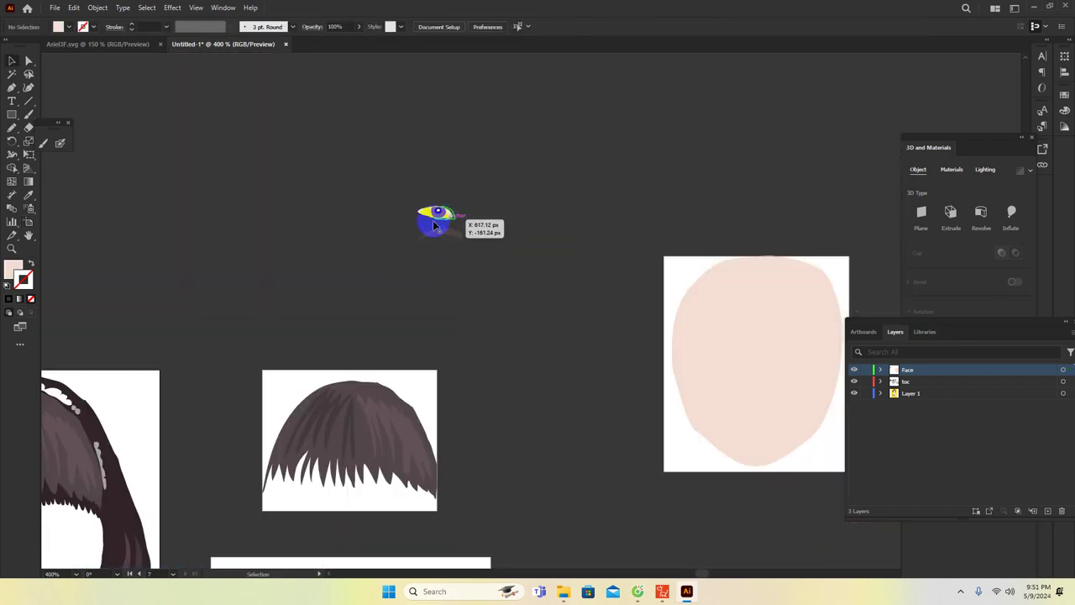
pyautogui.click(435, 237)
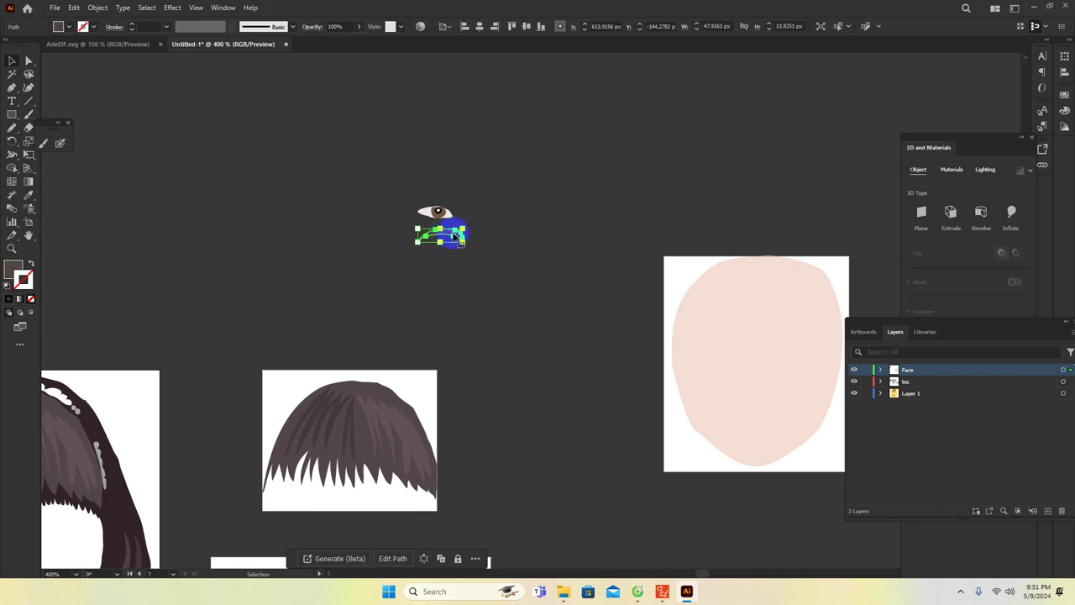
pyautogui.moveTo(451, 238); pyautogui.dragTo(456, 286)
pyautogui.click(482, 231)
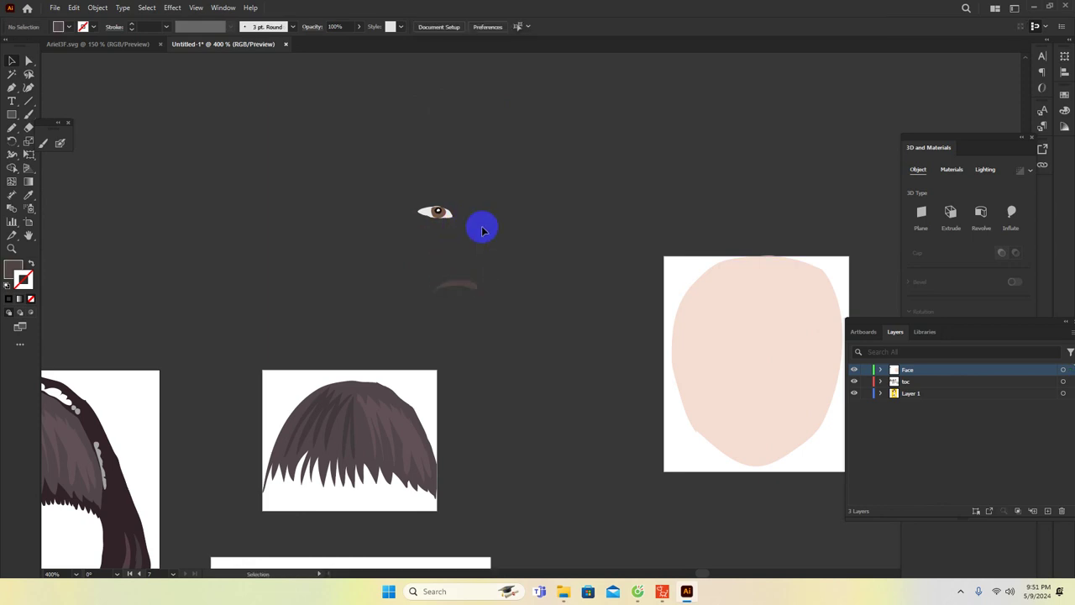
# Create an artboard around the eye and trim it to 50 × 16 px
pyautogui.scroll(5, 480, 243)
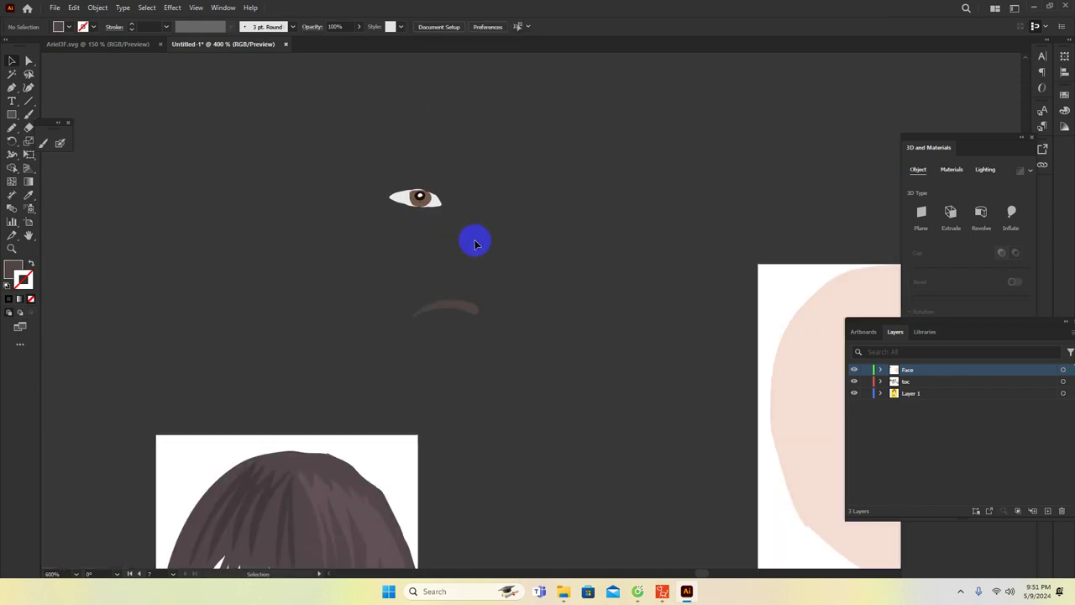
pyautogui.click(26, 223)
pyautogui.moveTo(261, 124); pyautogui.dragTo(422, 190)
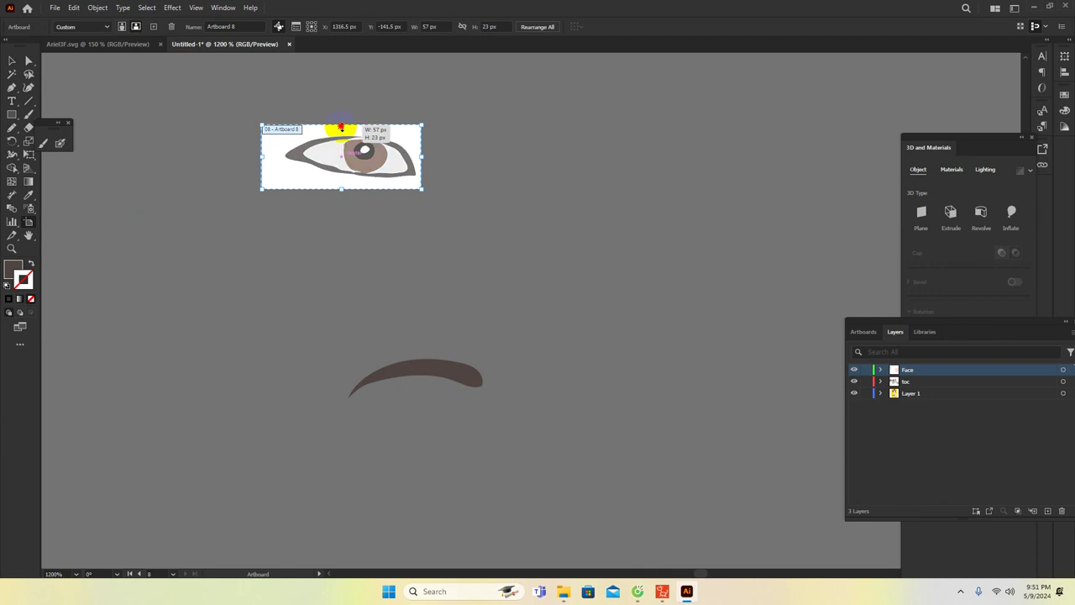
pyautogui.moveTo(342, 125); pyautogui.dragTo(343, 133)
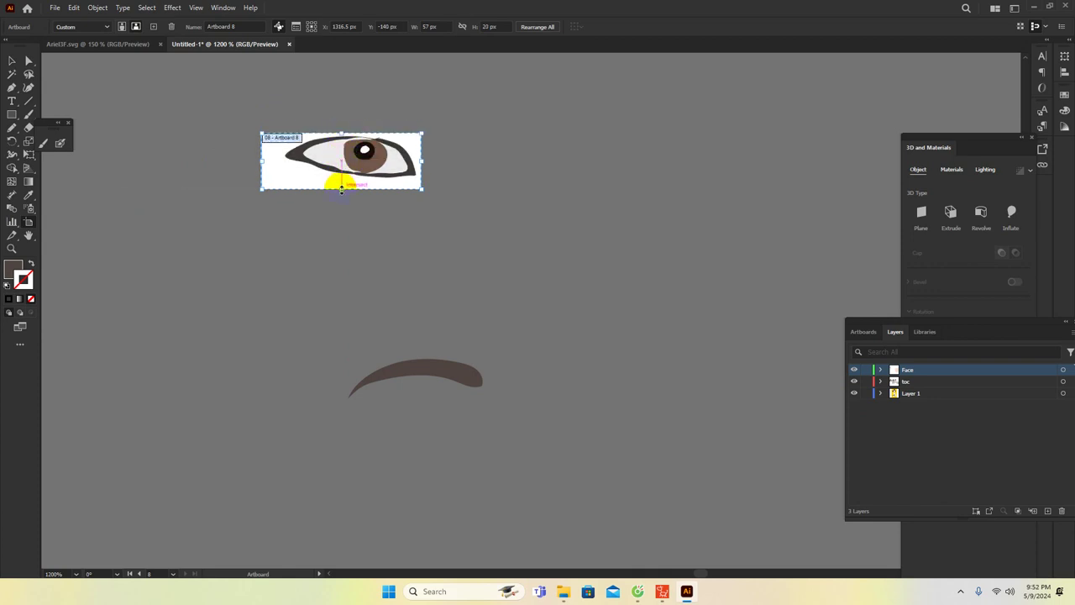
pyautogui.moveTo(341, 189); pyautogui.dragTo(342, 178)
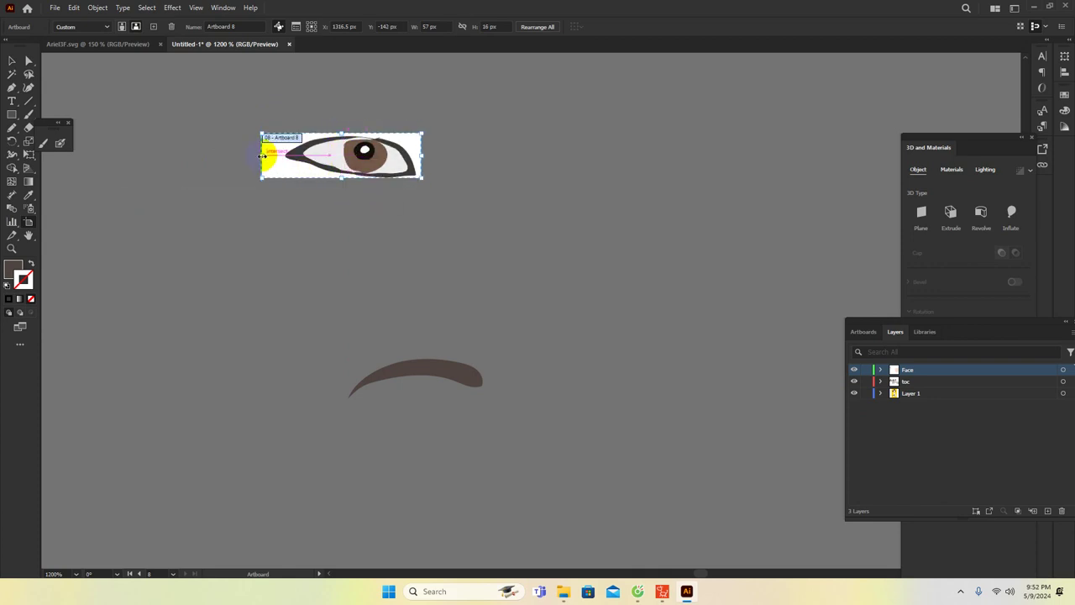
pyautogui.moveTo(261, 155); pyautogui.dragTo(282, 156)
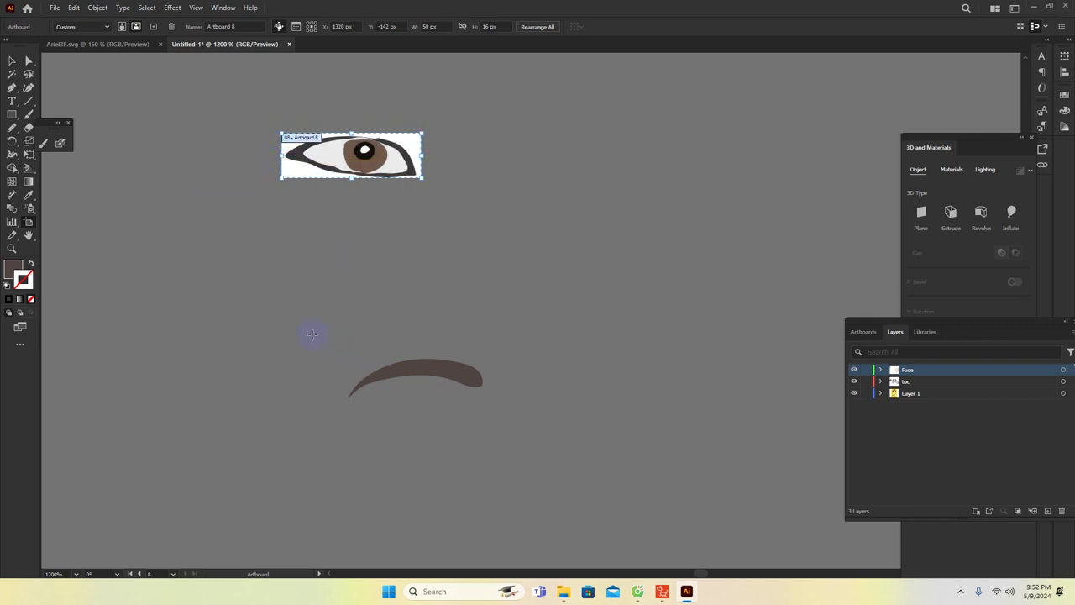
# Create an artboard around the eyebrow, trim it to 50.5 × 15 px, and leave artboard editing
pyautogui.moveTo(312, 334); pyautogui.dragTo(497, 404)
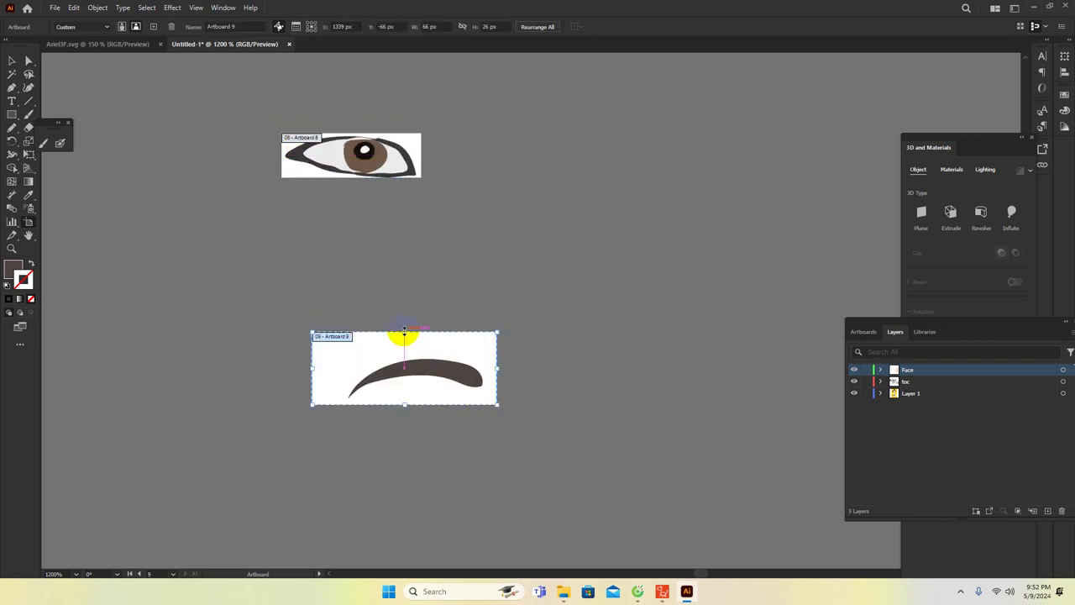
pyautogui.moveTo(404, 330); pyautogui.dragTo(408, 358)
pyautogui.moveTo(406, 406); pyautogui.dragTo(405, 399)
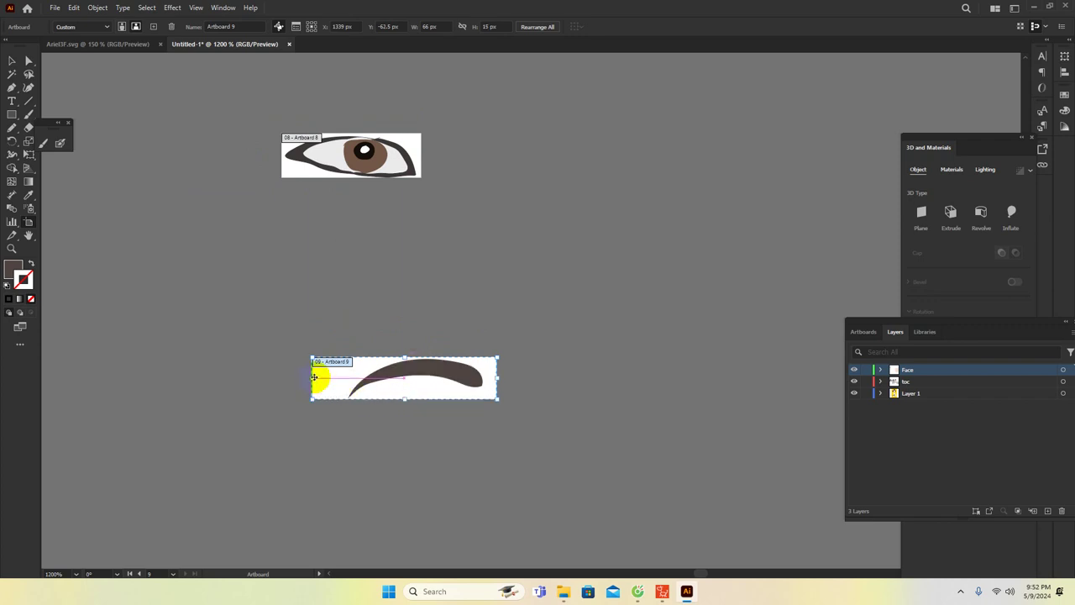
pyautogui.moveTo(314, 377); pyautogui.dragTo(344, 377)
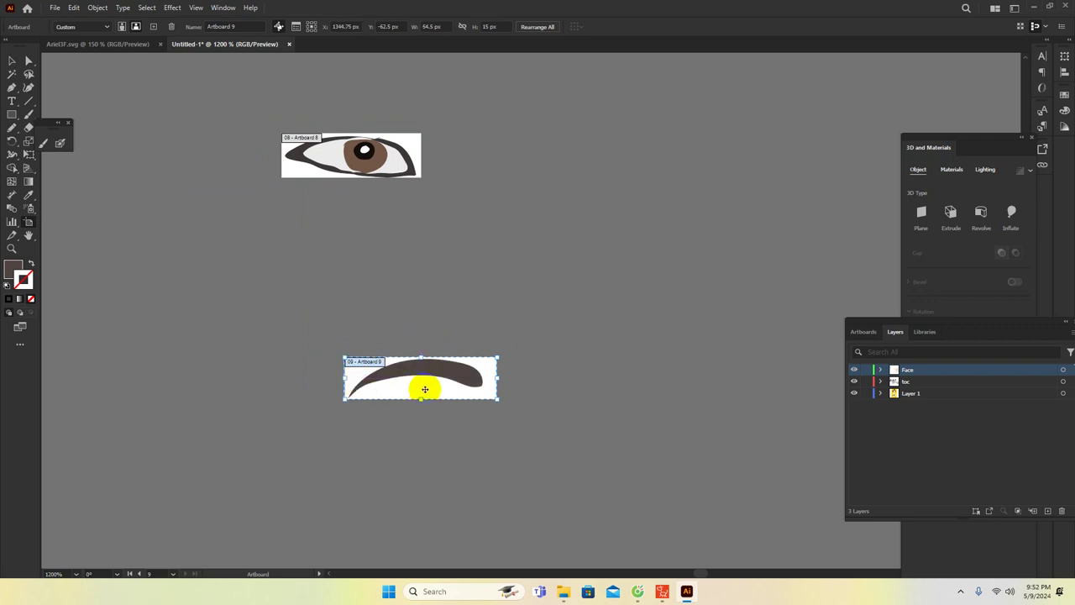
pyautogui.click(483, 379)
pyautogui.moveTo(498, 379); pyautogui.dragTo(485, 378)
pyautogui.scroll(-3, 398, 437)
pyautogui.moveTo(462, 461); pyautogui.dragTo(529, 211)
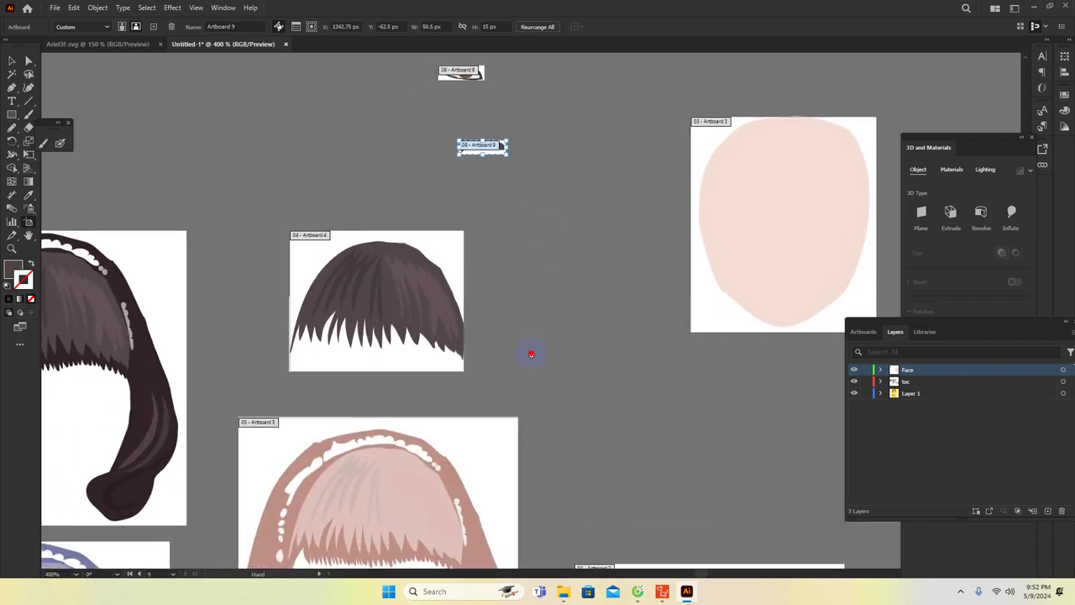
pyautogui.scroll(-2, 568, 293)
pyautogui.scroll(-3, 568, 298)
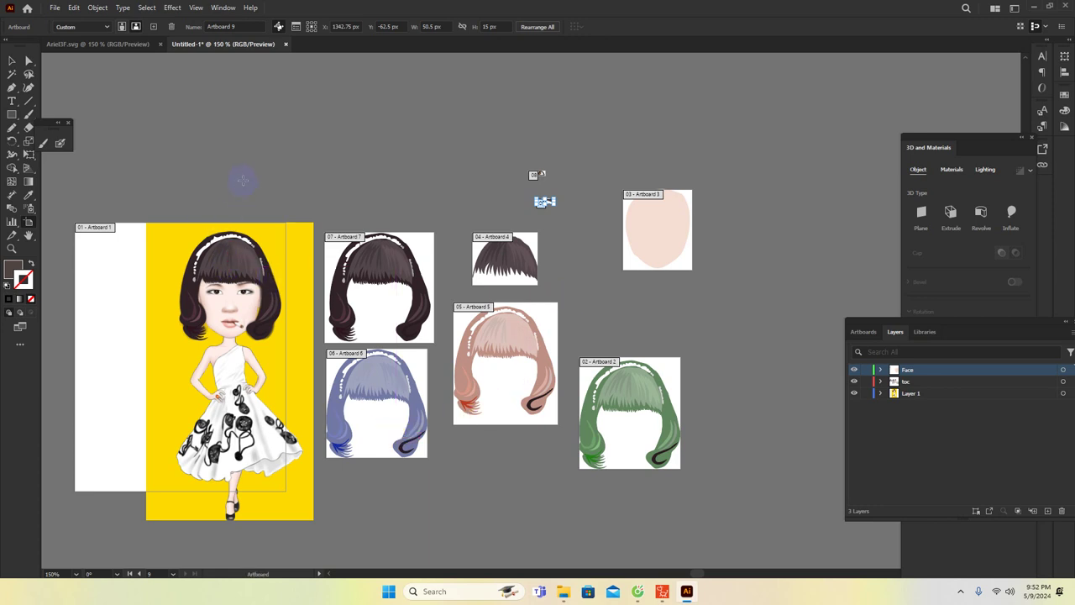
pyautogui.click(9, 63)
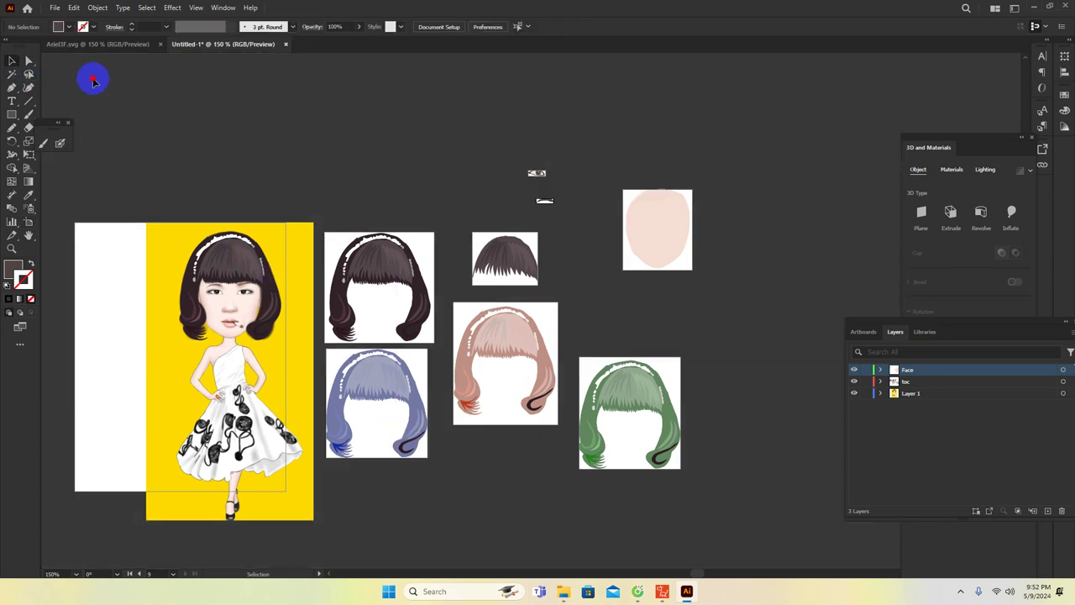
# Start exporting the document as PNG and create and open a new folder named BAI TAP 1 as the destination
pyautogui.click(55, 8)
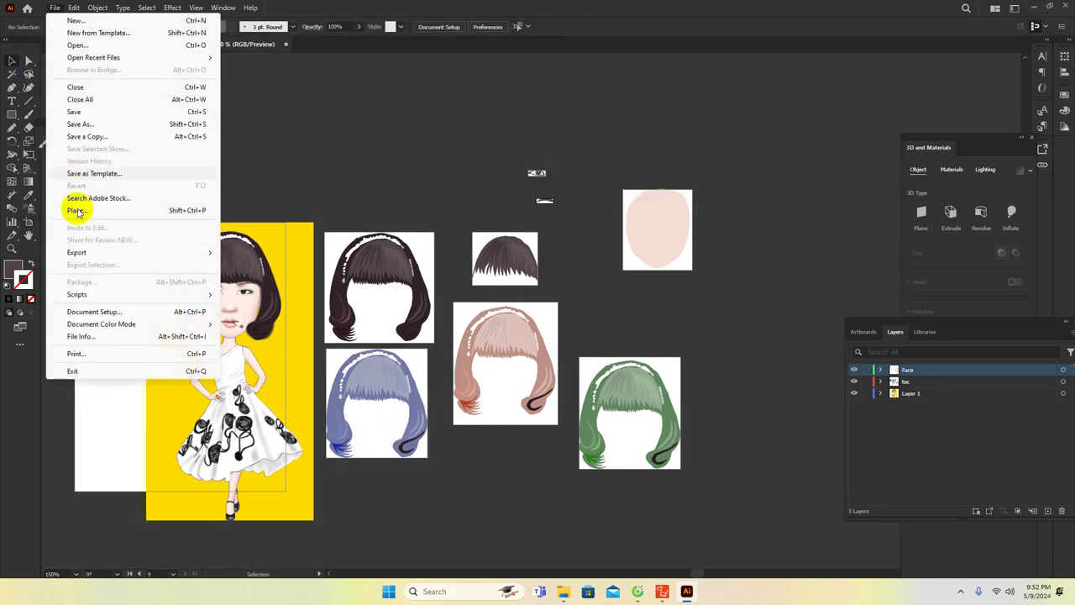
pyautogui.moveTo(77, 254)
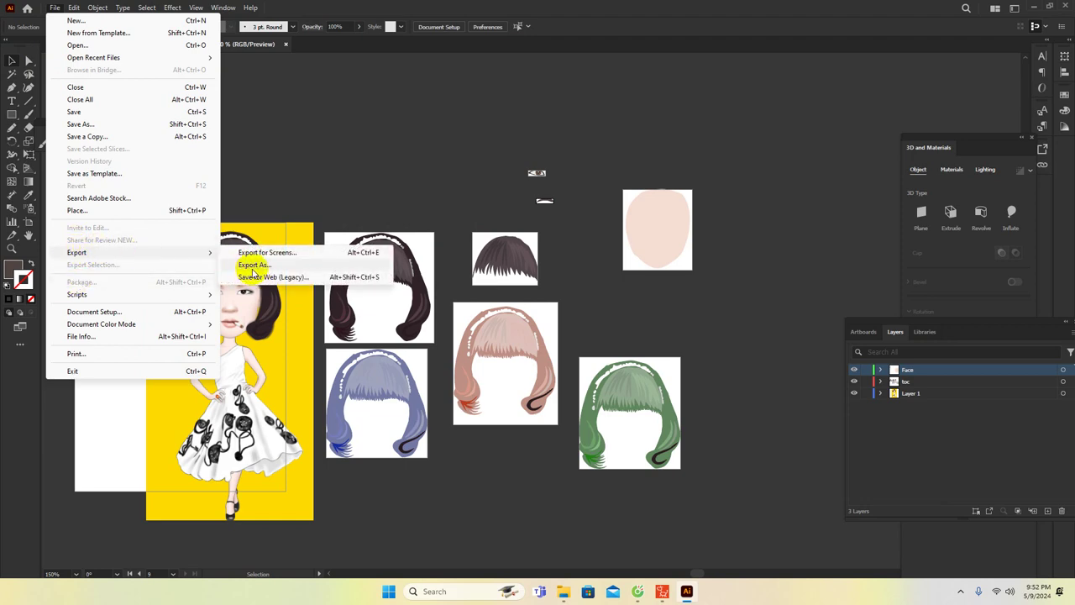
pyautogui.click(254, 266)
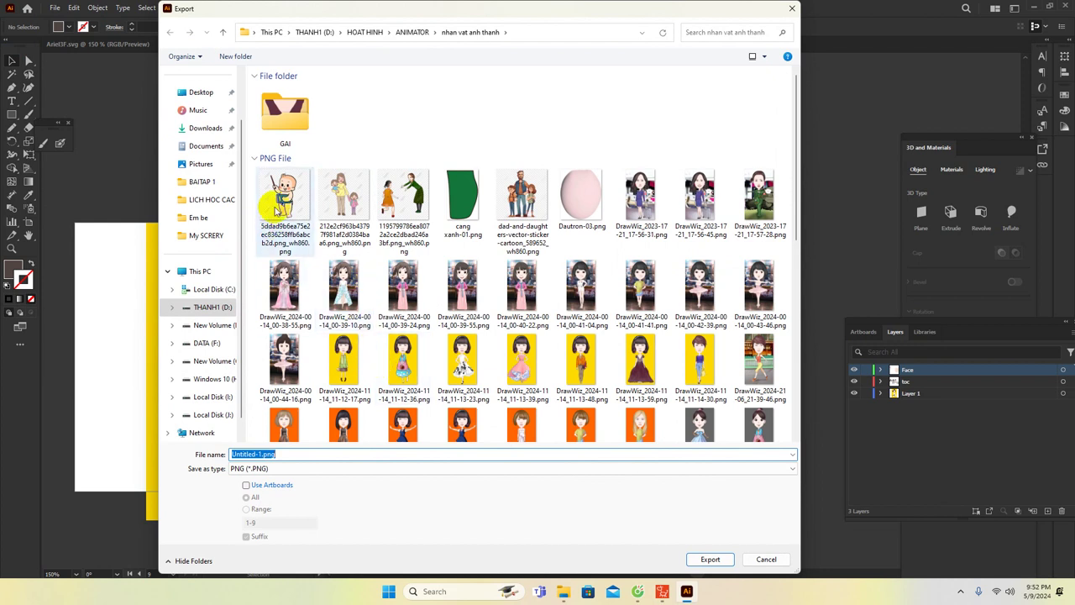
pyautogui.rightClick(392, 107)
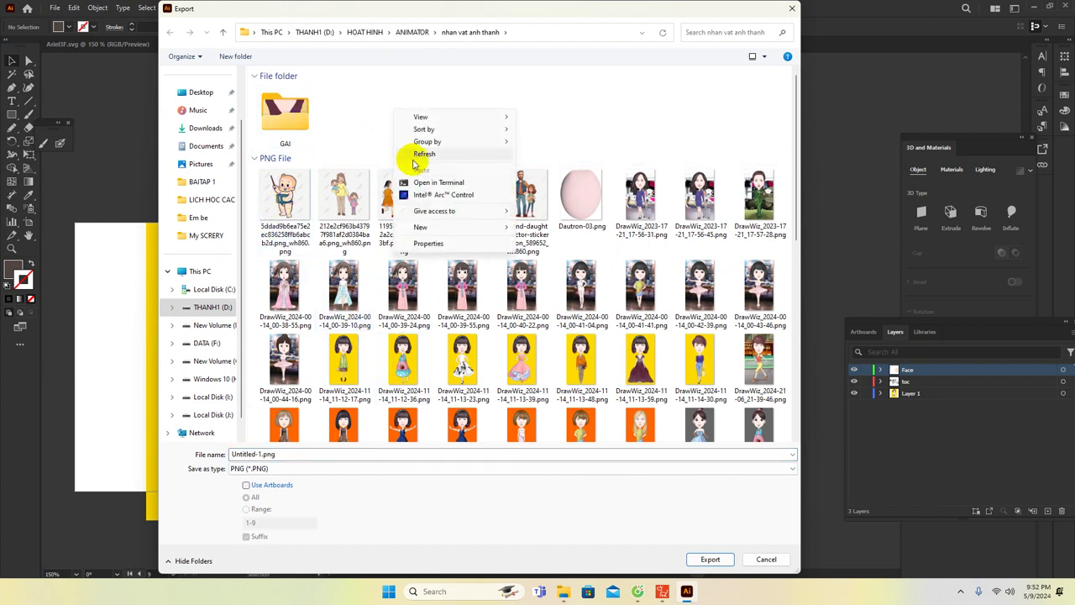
pyautogui.moveTo(441, 229)
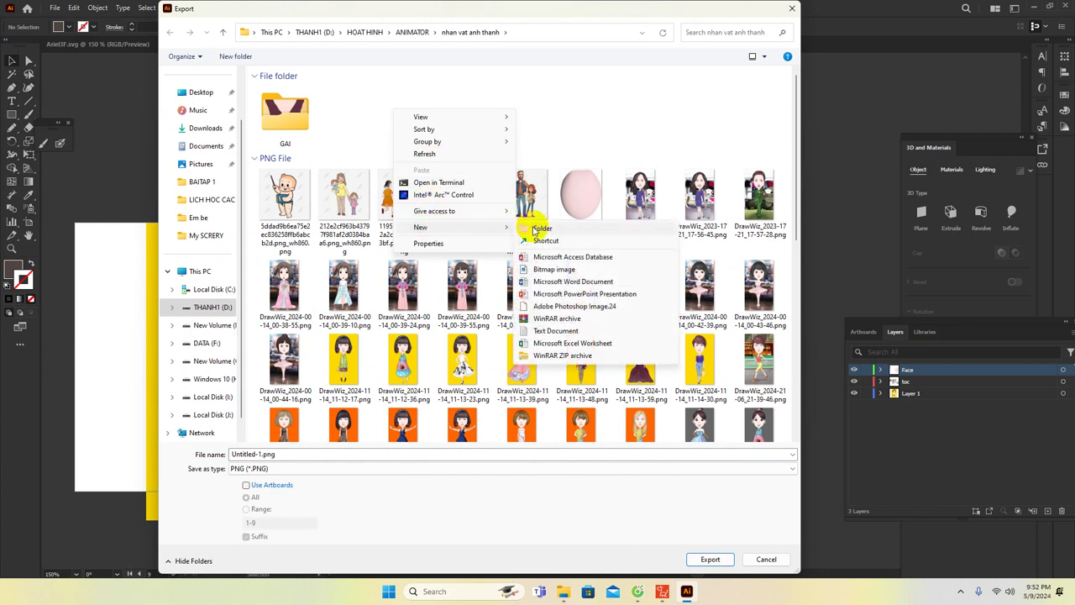
pyautogui.click(504, 230)
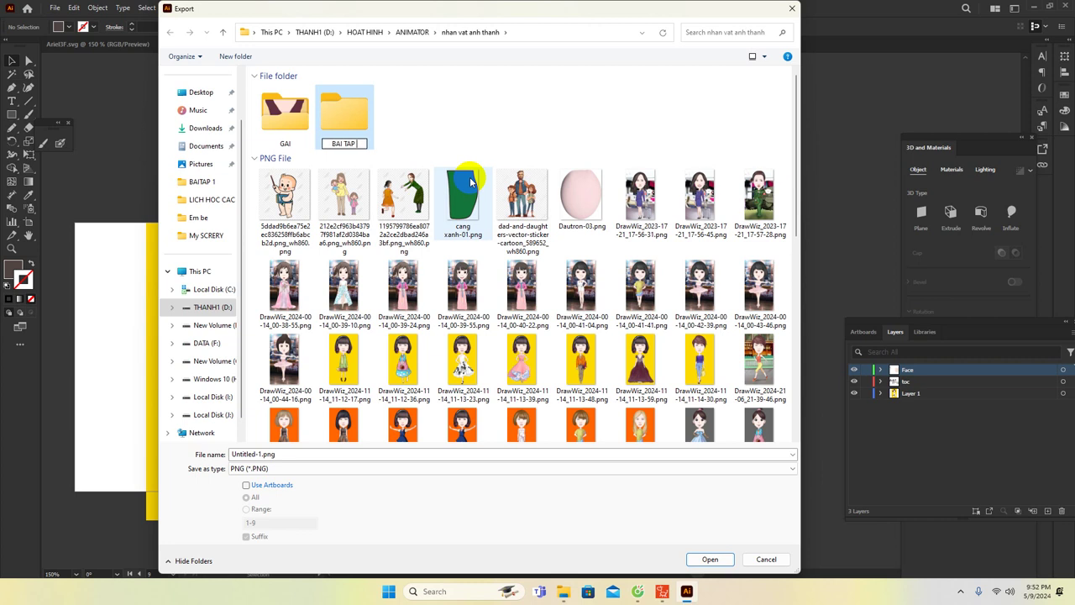
pyautogui.click(445, 115)
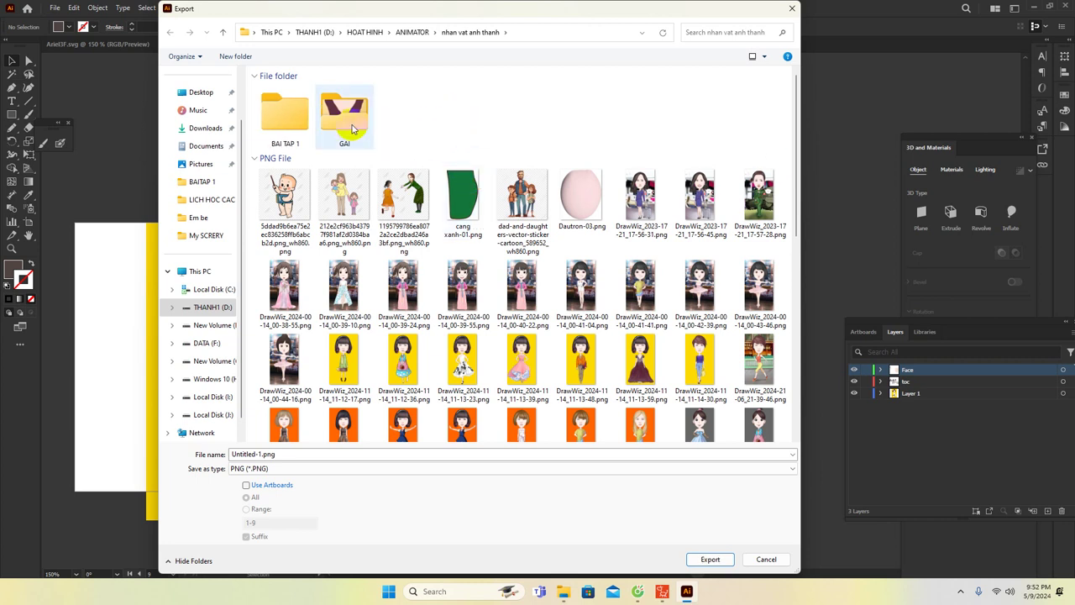
pyautogui.doubleClick(284, 118)
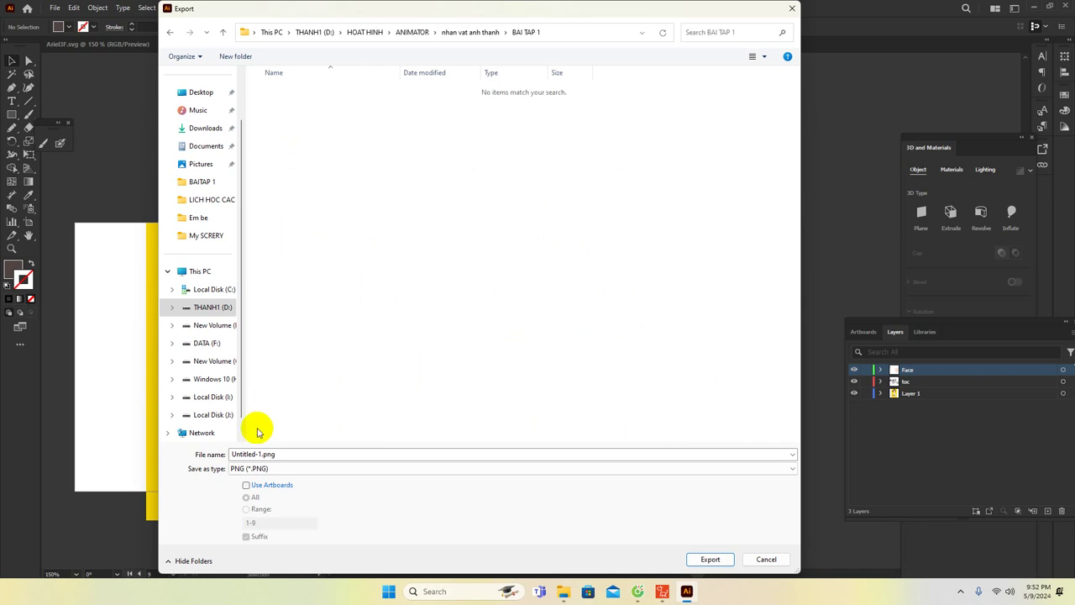
# Export artboards 2-9 as separate PNG files at High (300 ppi) resolution with a transparent background
pyautogui.click(247, 486)
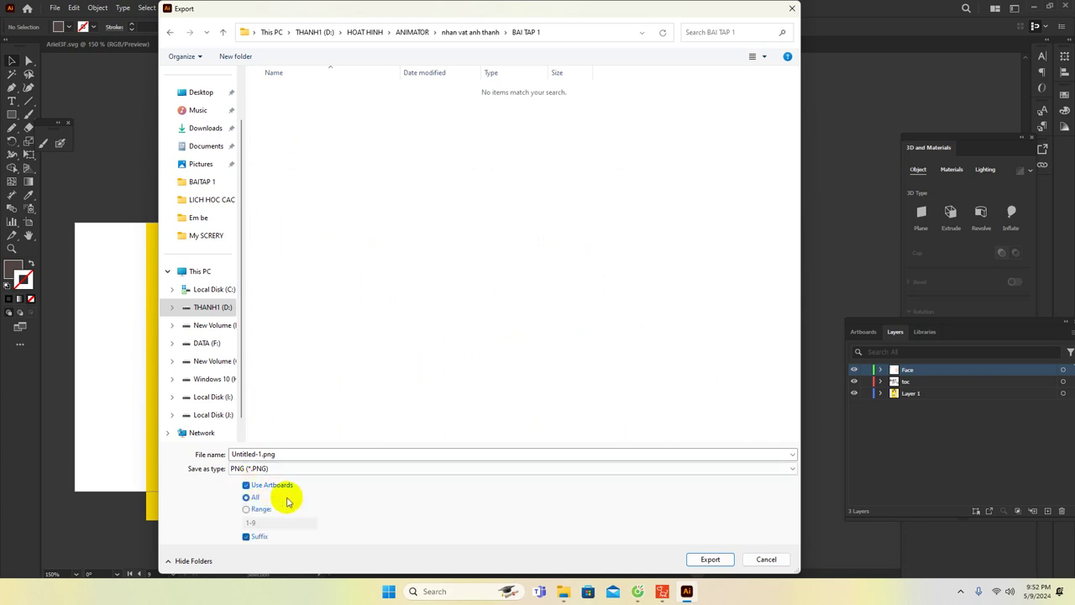
pyautogui.click(246, 509)
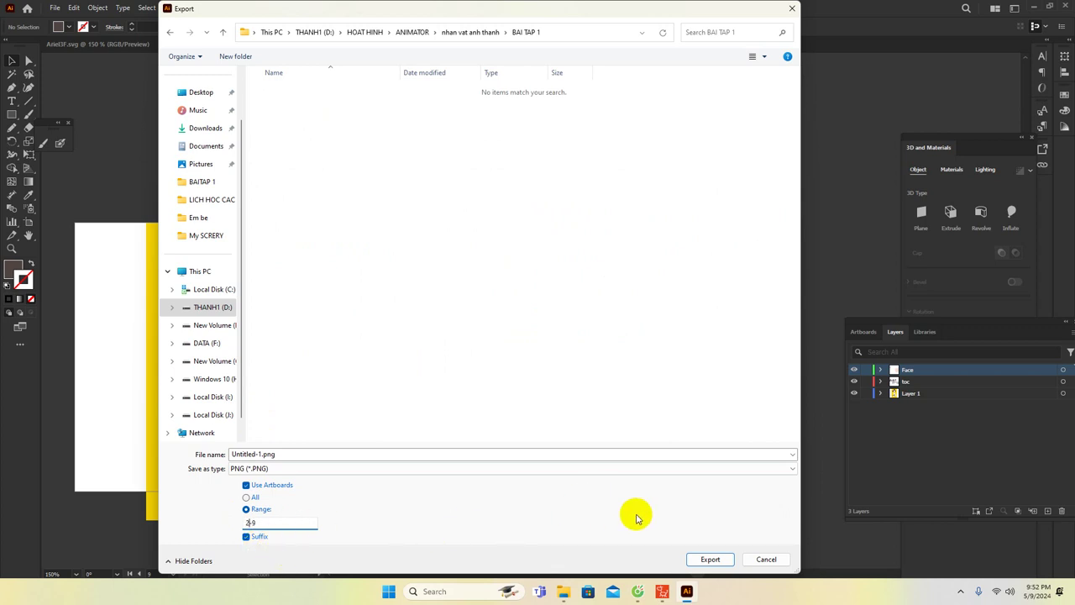
pyautogui.click(708, 560)
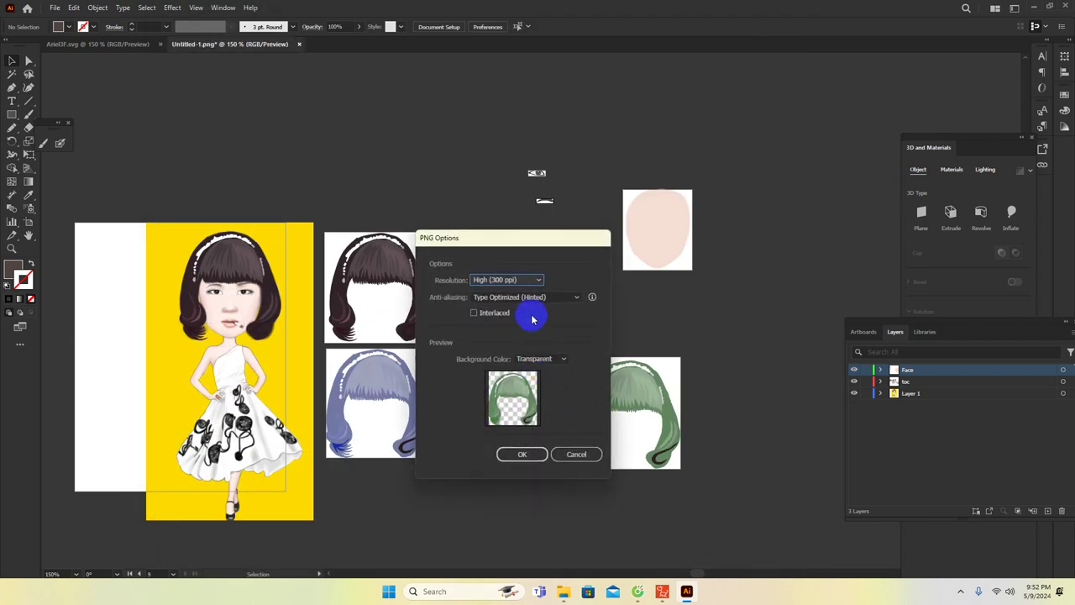
pyautogui.moveTo(511, 236); pyautogui.dragTo(380, 89)
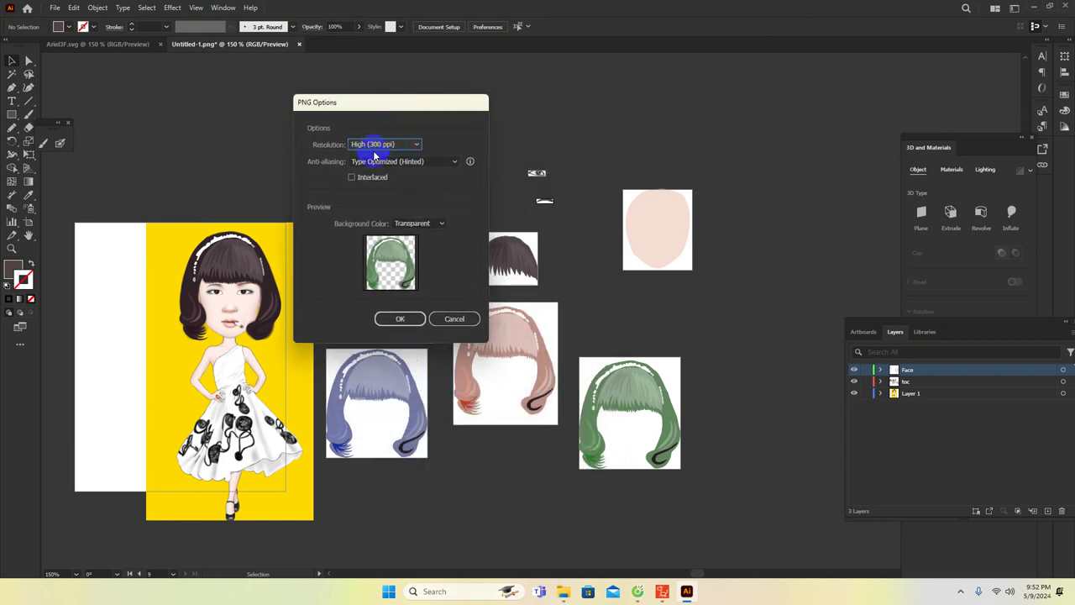
pyautogui.click(402, 320)
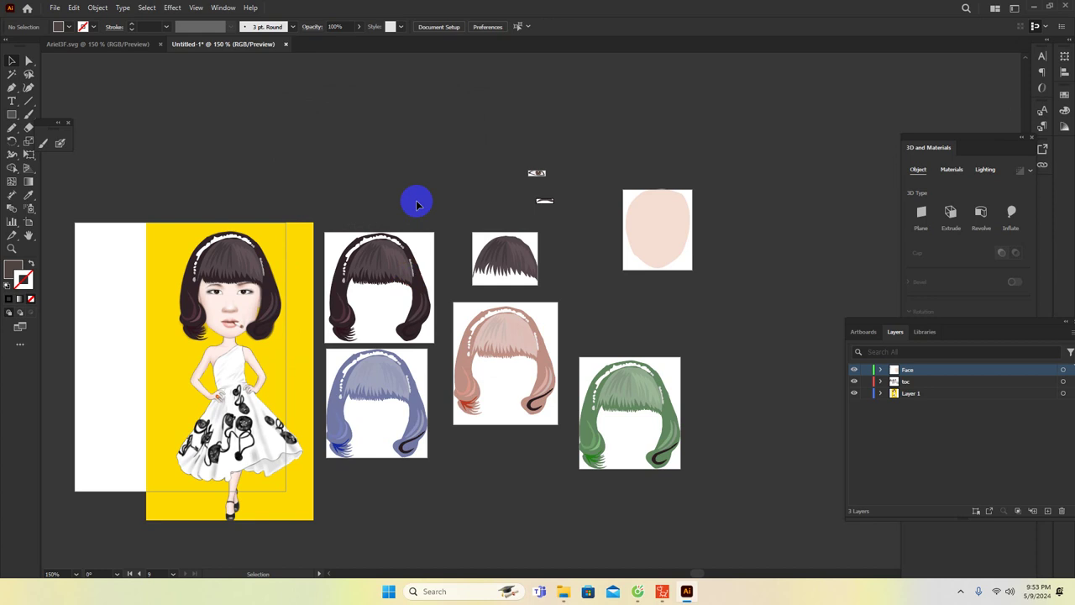
# Switch to Cartoon Animator, select the character's face, and open it in the Sprite Editor with the Transform Sprite tool active
pyautogui.click(663, 593)
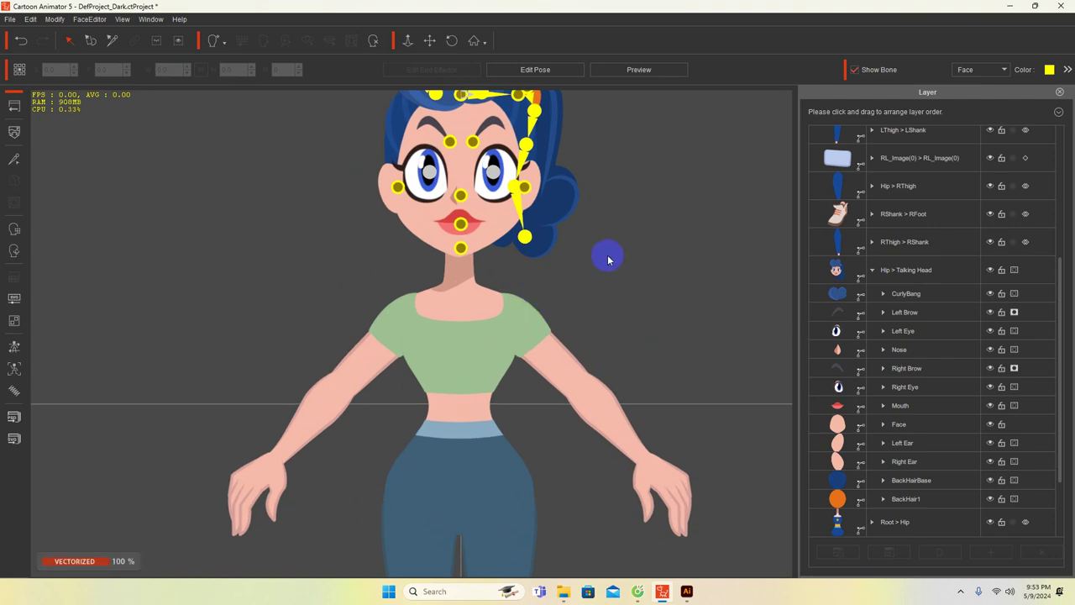
pyautogui.scroll(4, 625, 236)
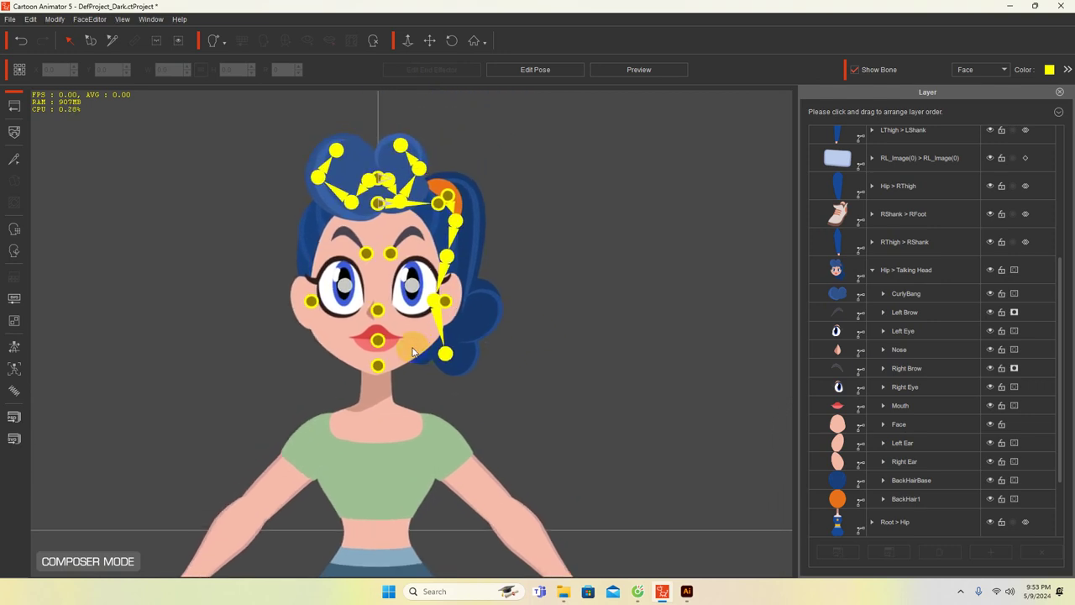
pyautogui.scroll(3, 413, 347)
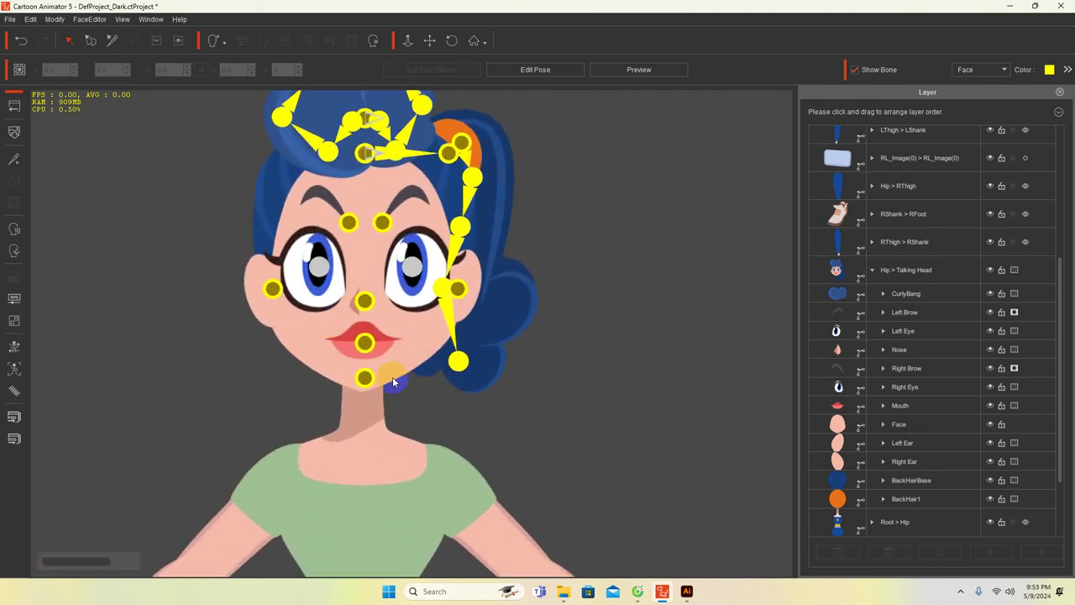
pyautogui.click(398, 377)
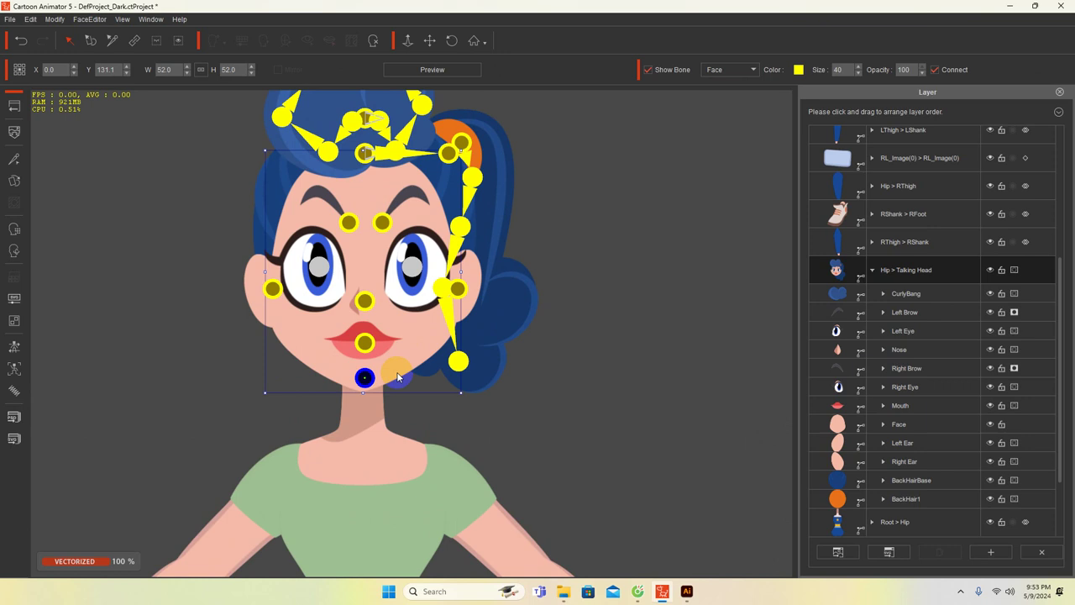
pyautogui.click(91, 41)
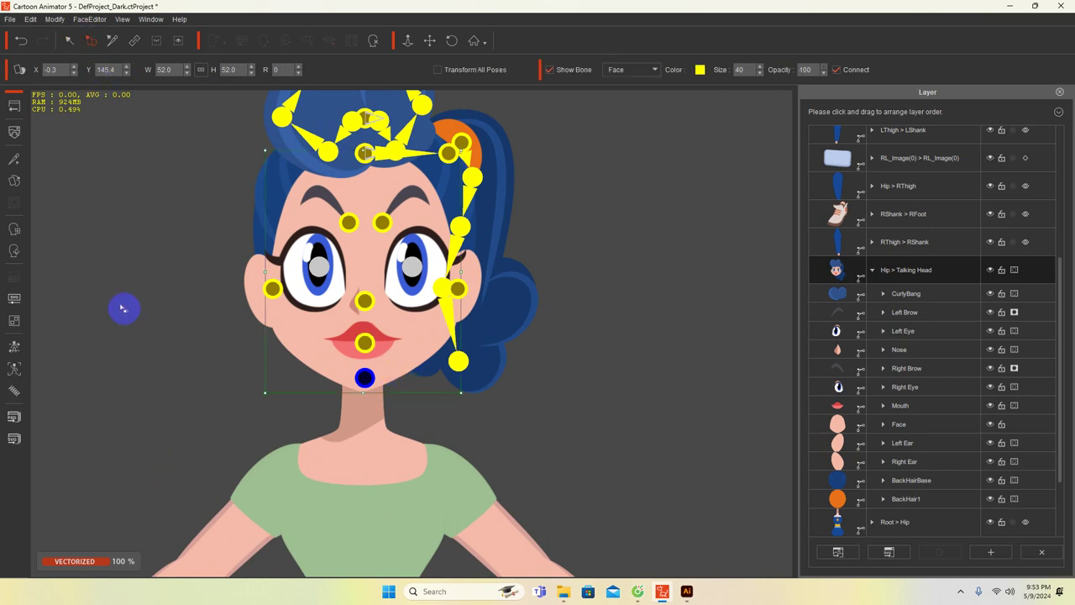
pyautogui.click(13, 181)
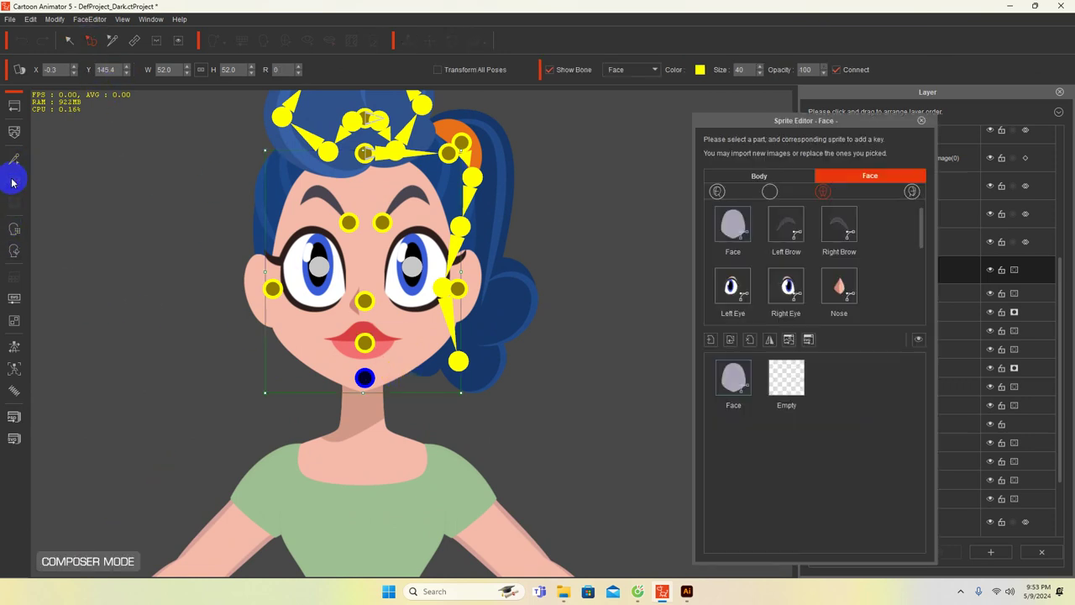
# Replace the Face sprite with Untitled-1-03.png from the ANIMATOR project's BAI TAP 1 folder
pyautogui.click(730, 345)
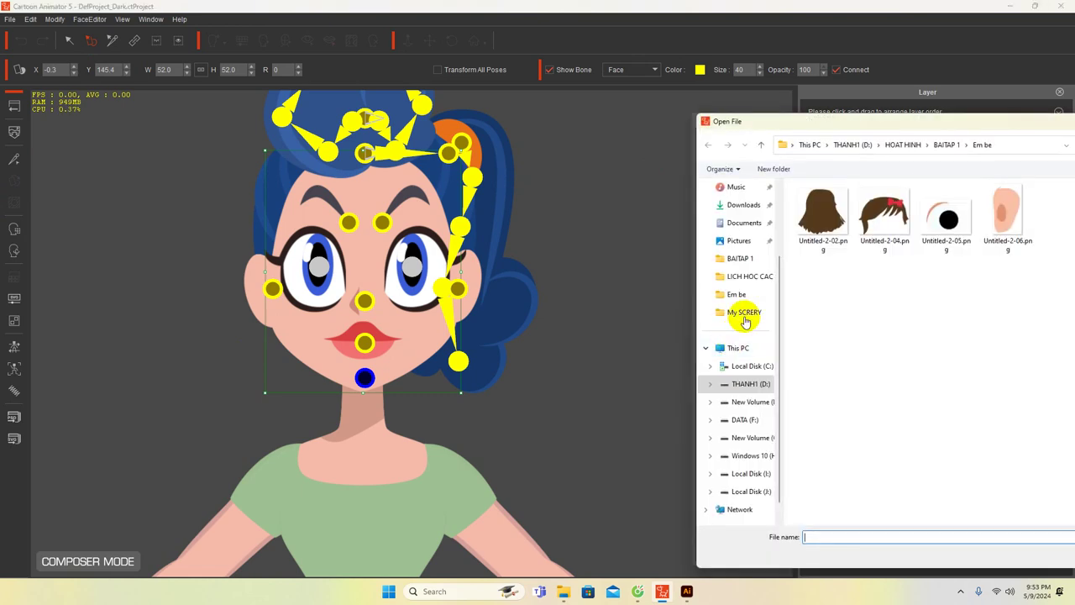
pyautogui.moveTo(861, 131); pyautogui.dragTo(619, 149)
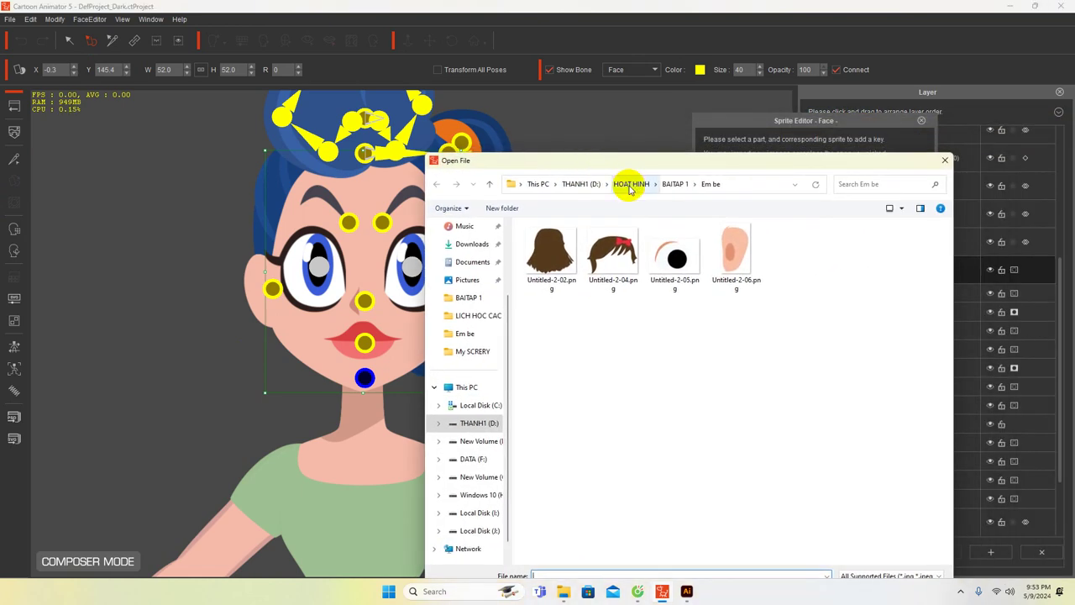
pyautogui.click(630, 184)
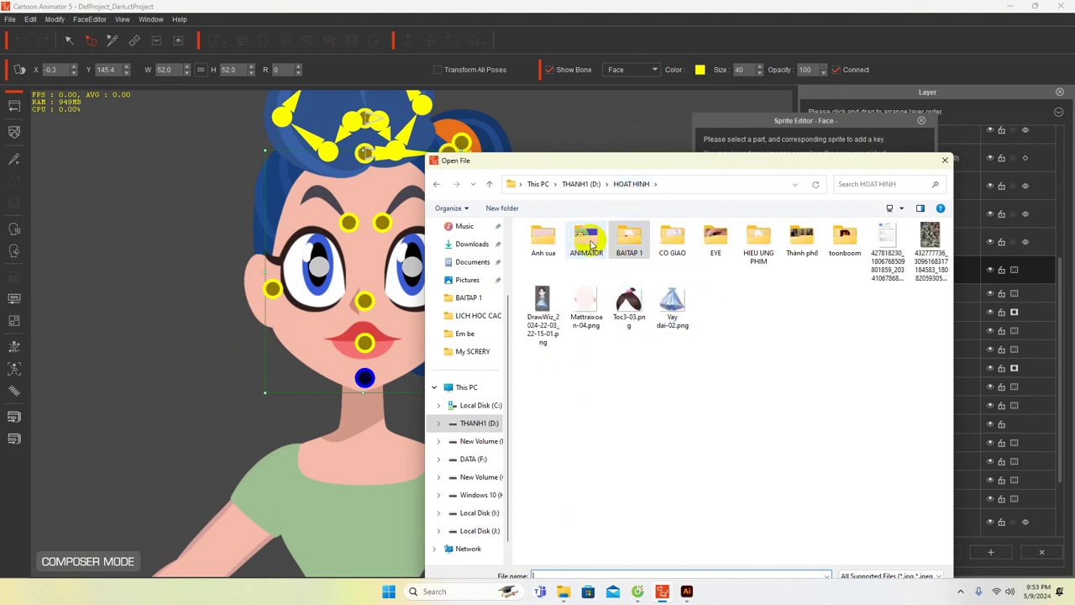
pyautogui.doubleClick(599, 256)
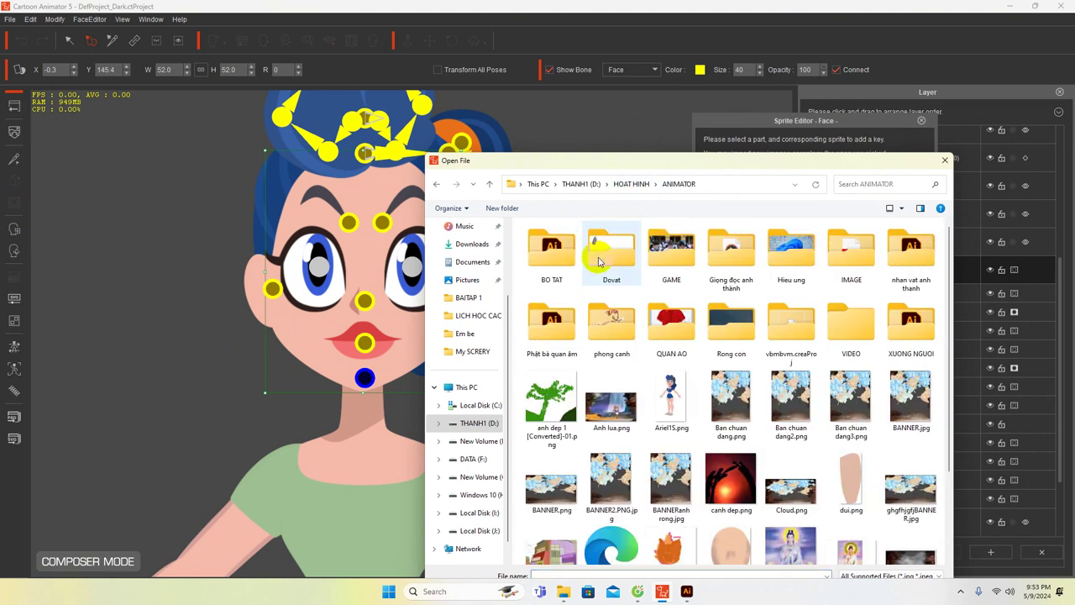
pyautogui.doubleClick(907, 248)
pyautogui.doubleClick(552, 276)
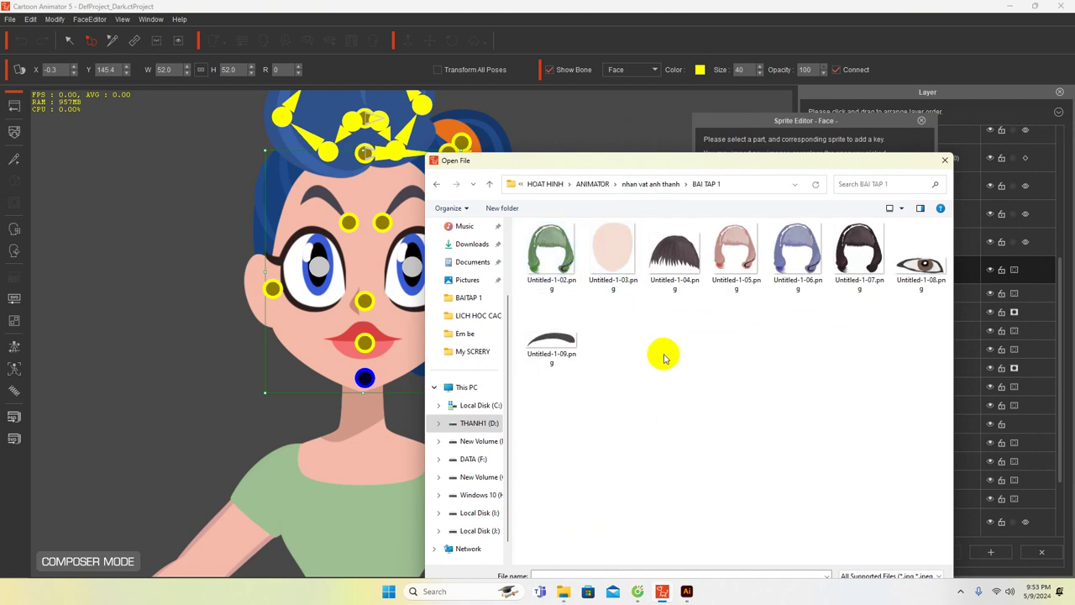
pyautogui.doubleClick(612, 250)
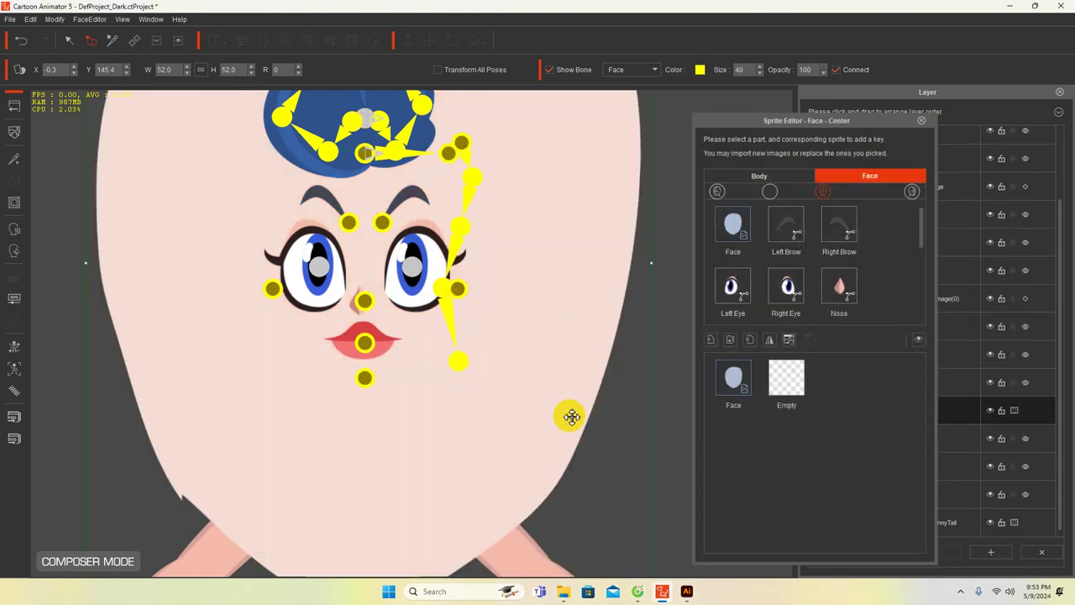
pyautogui.scroll(-5, 583, 394)
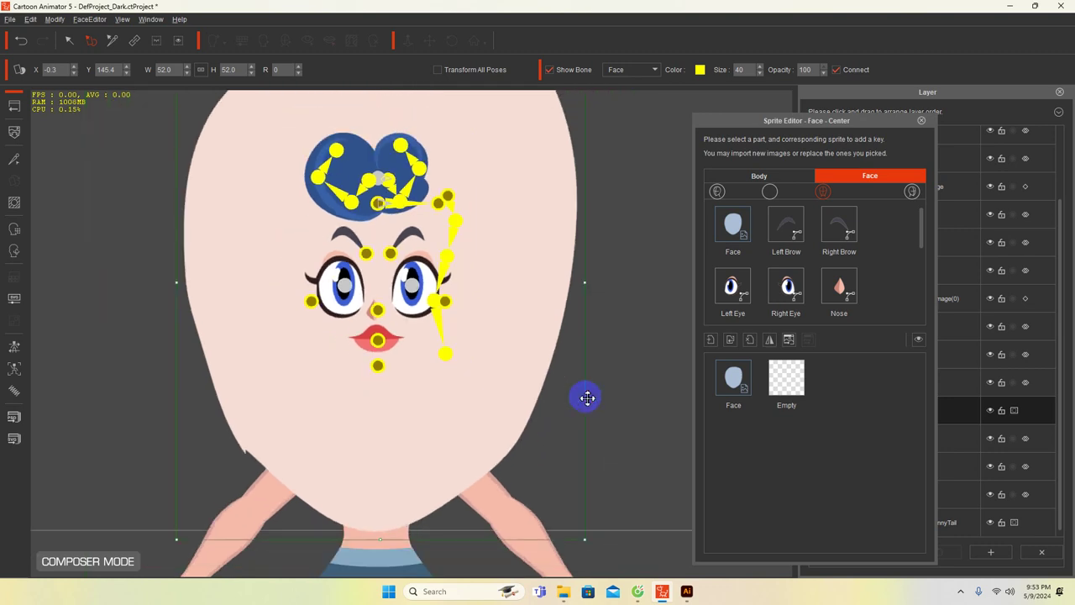
pyautogui.click(69, 44)
pyautogui.moveTo(550, 496); pyautogui.dragTo(483, 411)
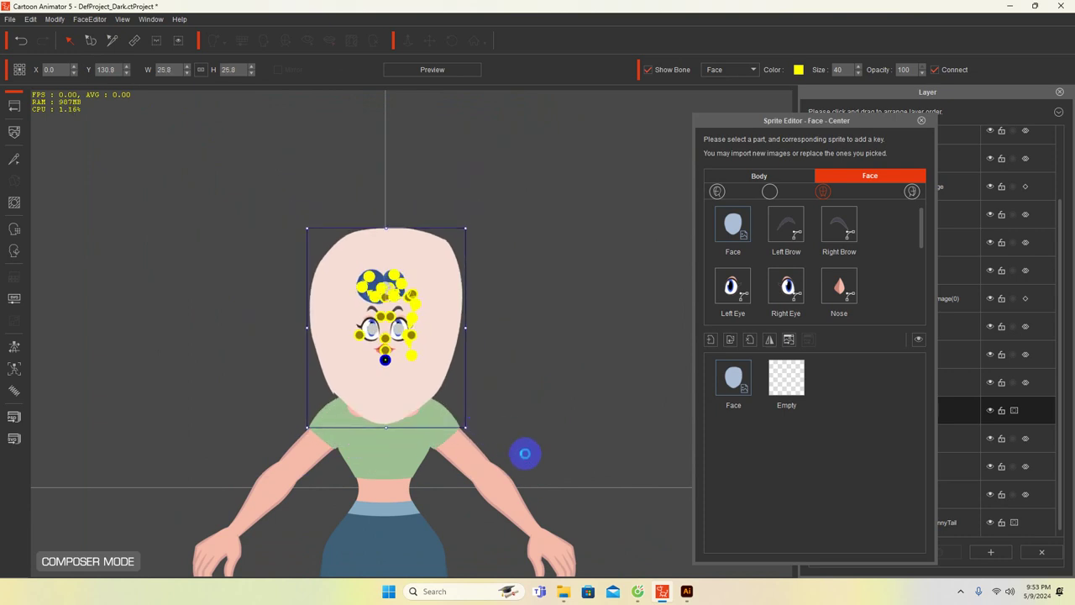
pyautogui.hotkey('ctrl', 'z')
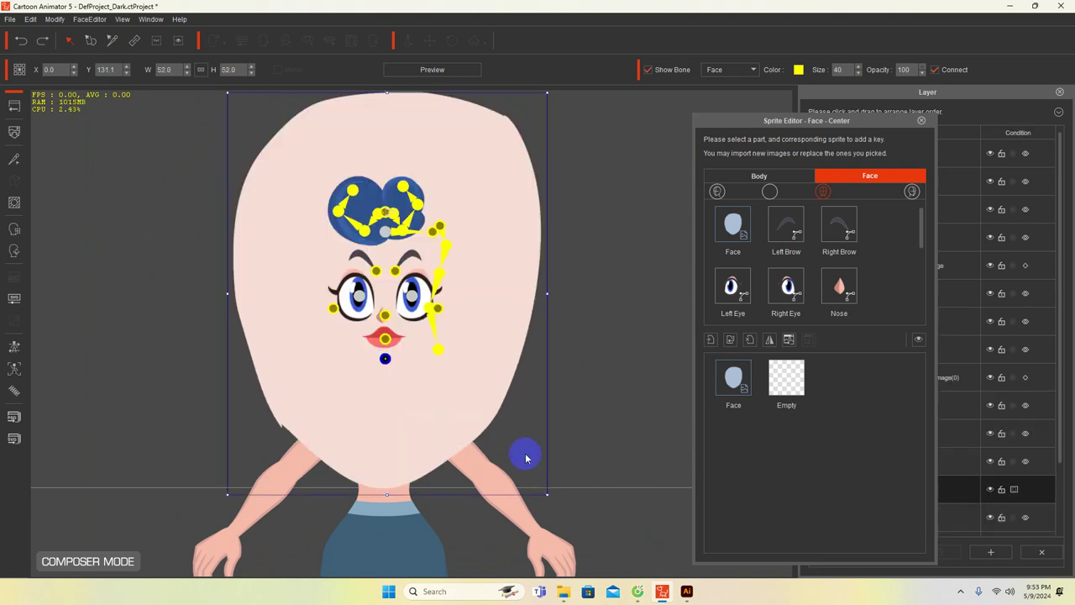
# Scale only the new face sprite down to 17.0 × 17.0 so it fits the character's head
pyautogui.click(89, 41)
pyautogui.moveTo(547, 495); pyautogui.dragTo(432, 366)
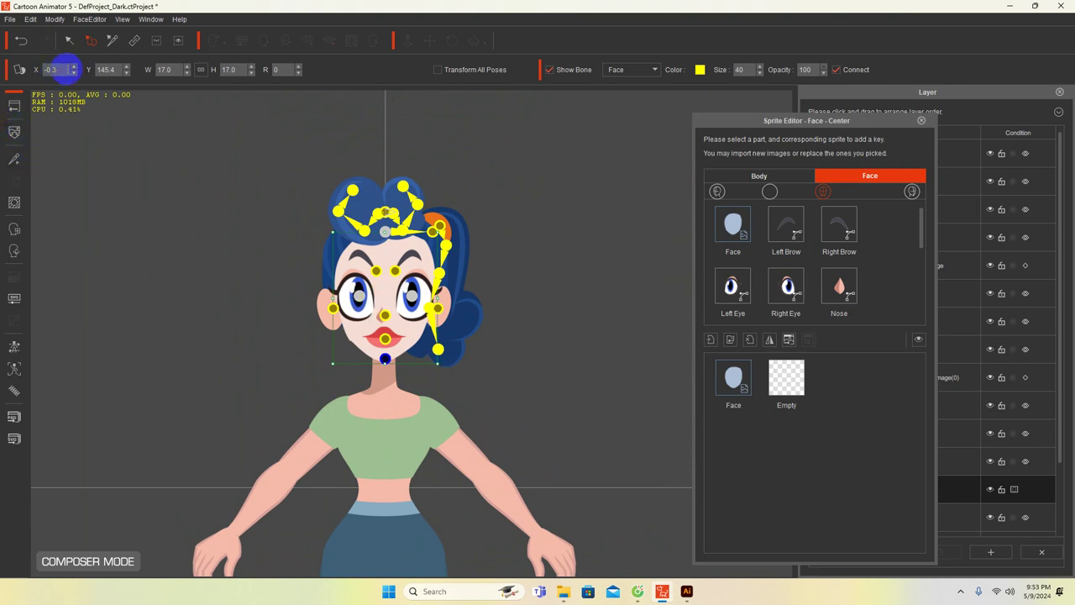
pyautogui.click(90, 41)
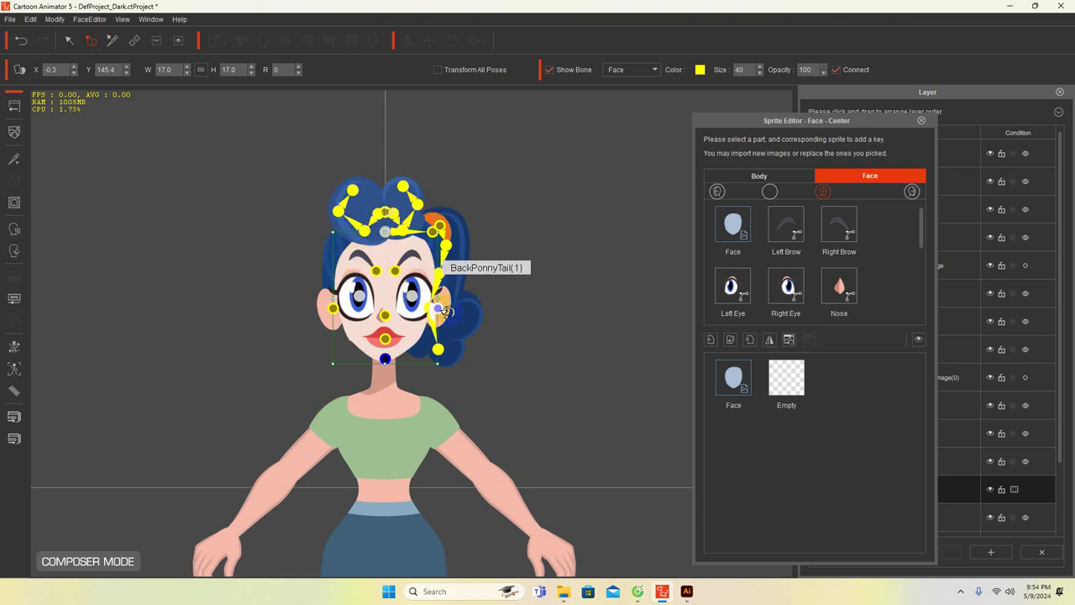
# Select the CurlyBang hair piece and move it lower on the head, to about X 2.6, Y 162.9
pyautogui.click(364, 196)
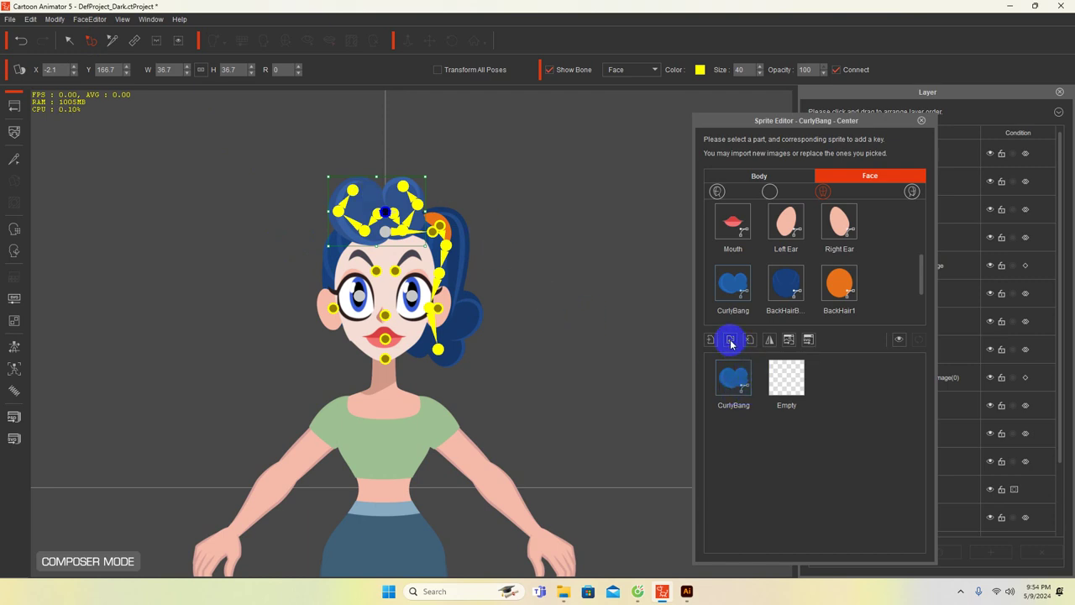
pyautogui.click(70, 42)
pyautogui.moveTo(377, 202); pyautogui.dragTo(388, 217)
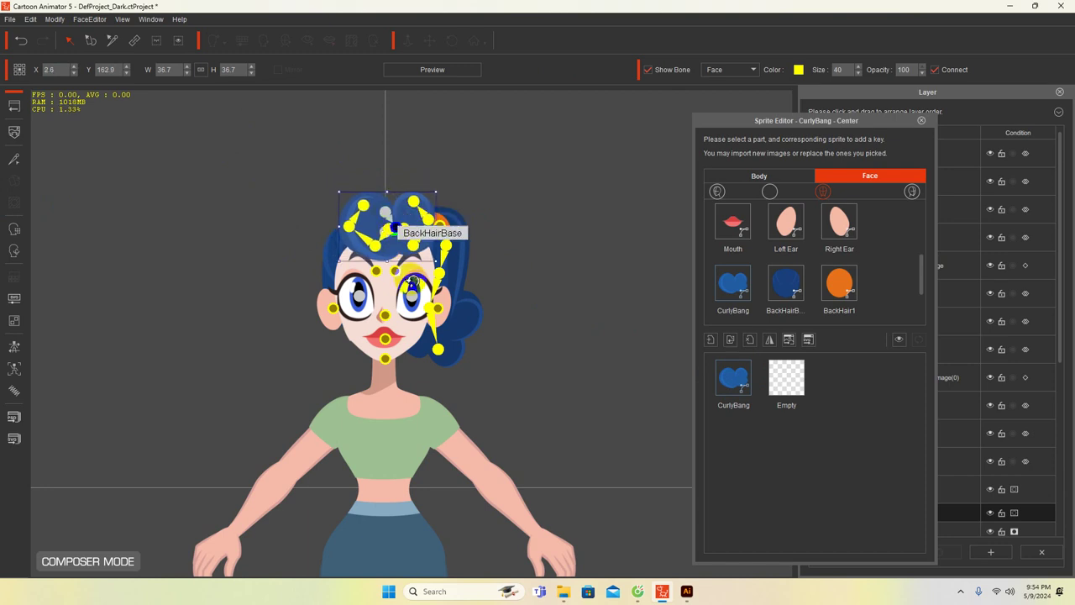
# Replace the CurlyBang sprite with the blue wig Untitled-1-06.png and scale it down to about 15.9 × 15.9
pyautogui.click(730, 339)
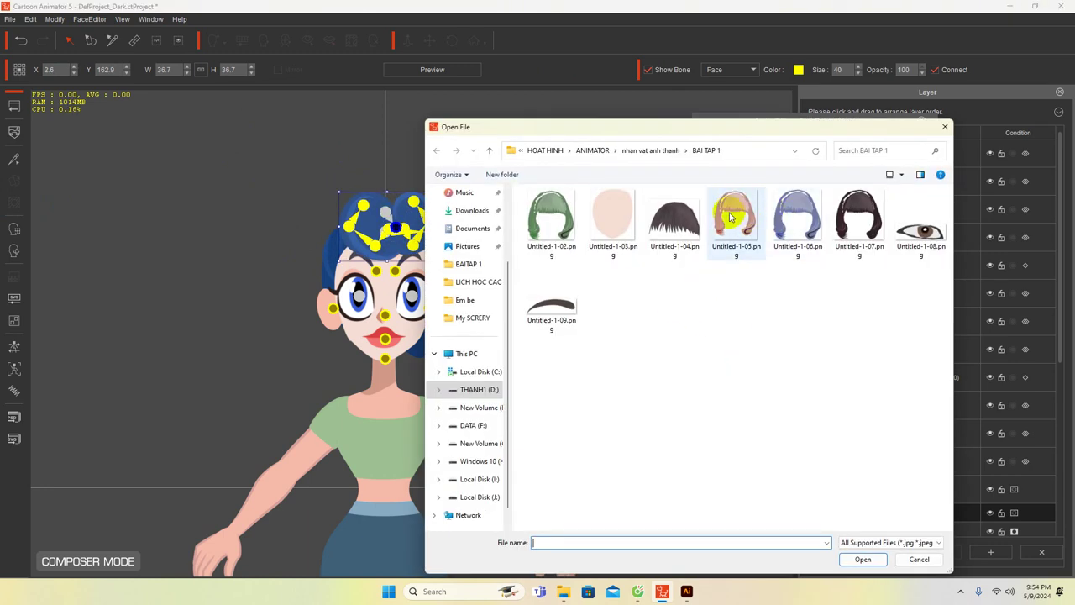
pyautogui.doubleClick(795, 210)
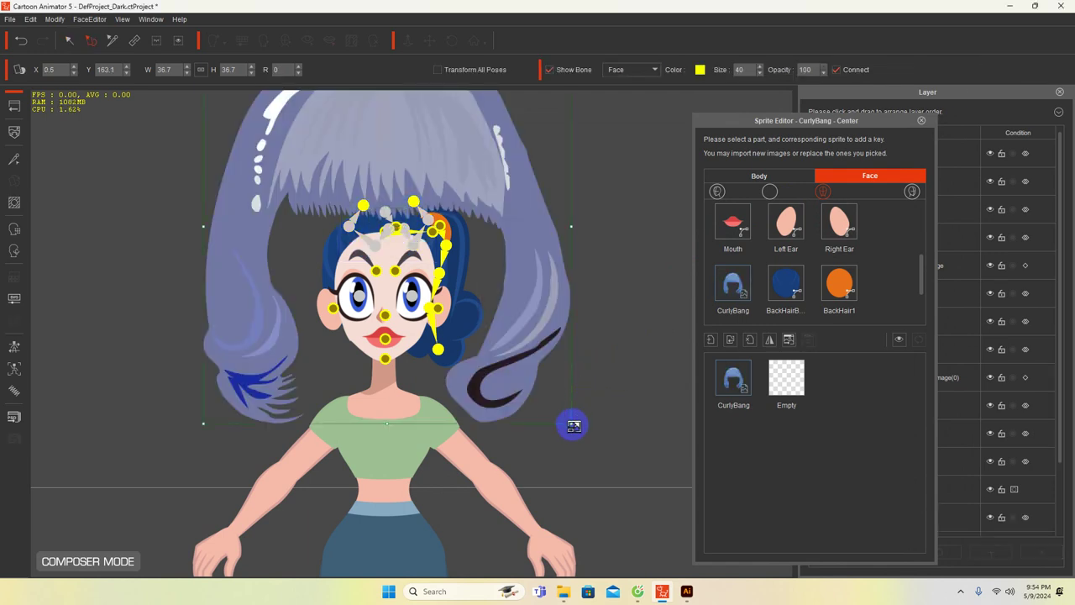
pyautogui.moveTo(574, 426); pyautogui.dragTo(481, 305)
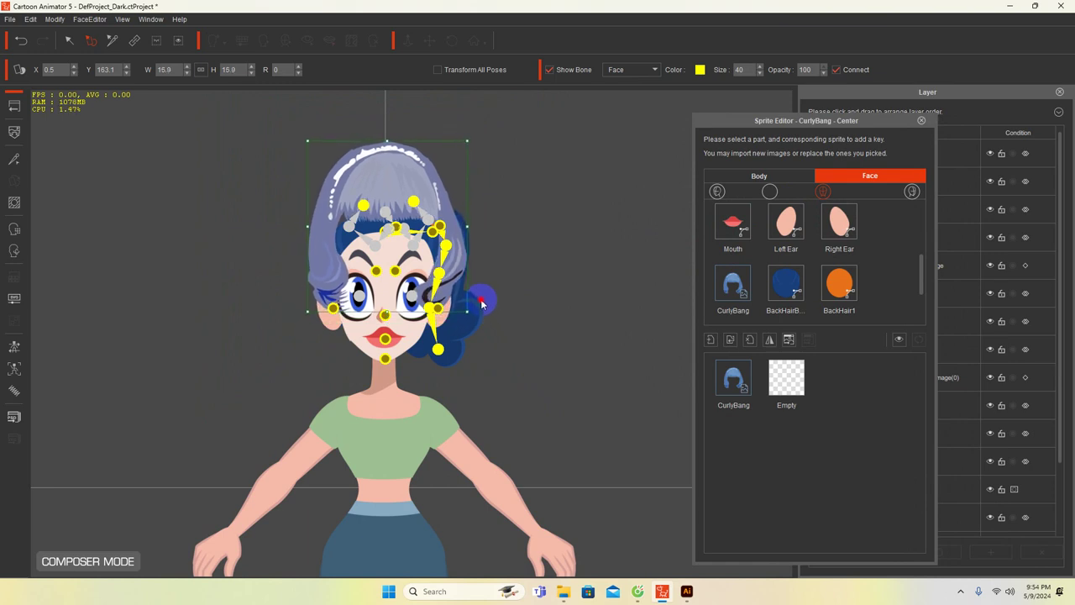
# Lower the blue CurlyBang wig on the head to Y 153.1
pyautogui.click(127, 74)
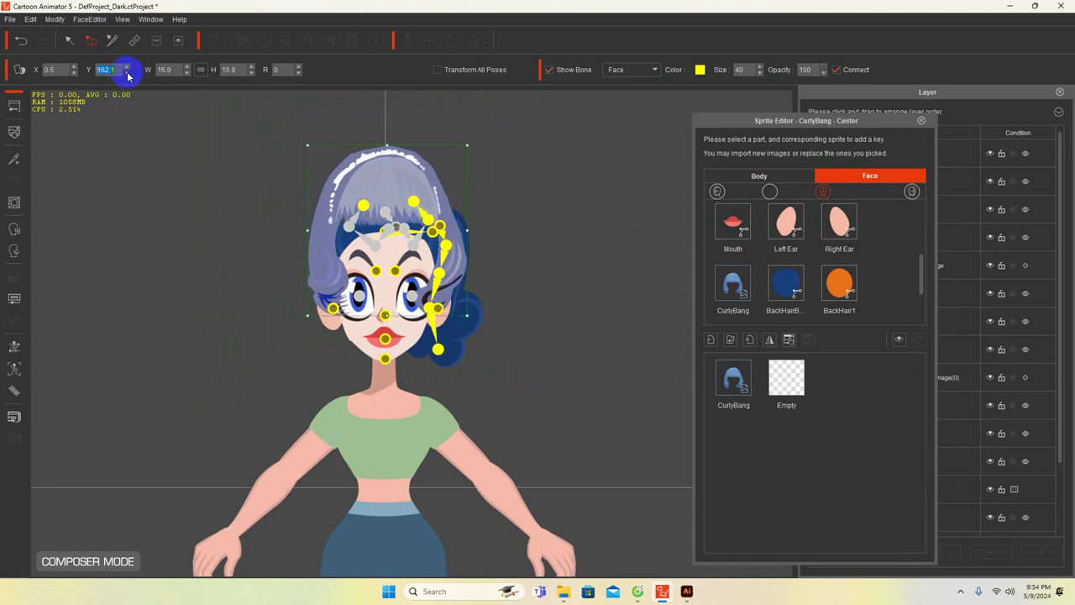
pyautogui.click(127, 74)
pyautogui.click(126, 74)
pyautogui.click(126, 74)
pyautogui.click(126, 74)
pyautogui.click(127, 74)
pyautogui.click(127, 74)
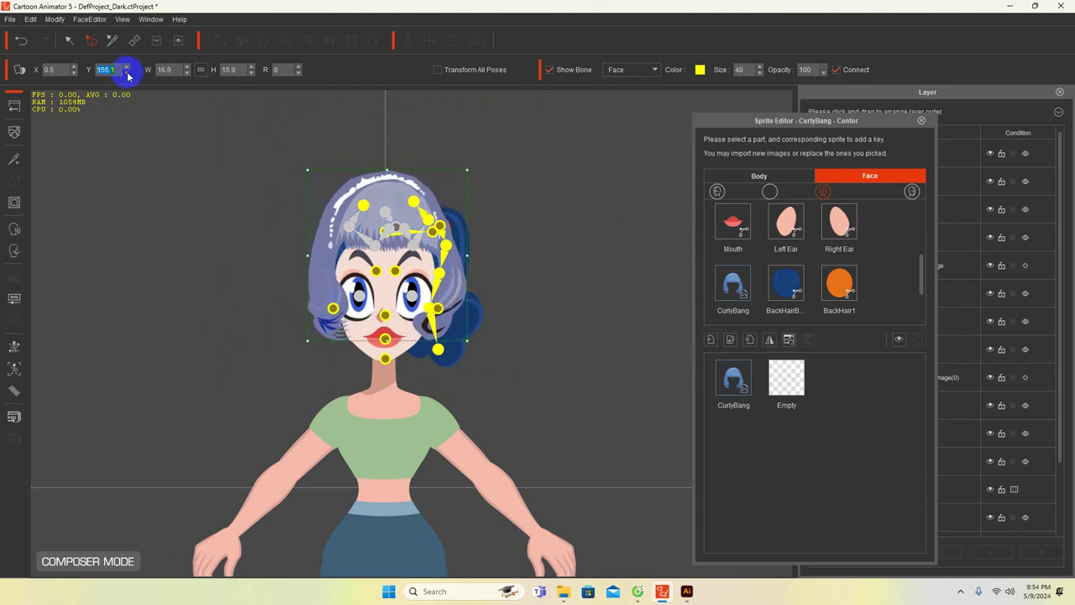
pyautogui.click(127, 74)
pyautogui.click(126, 74)
pyautogui.click(127, 74)
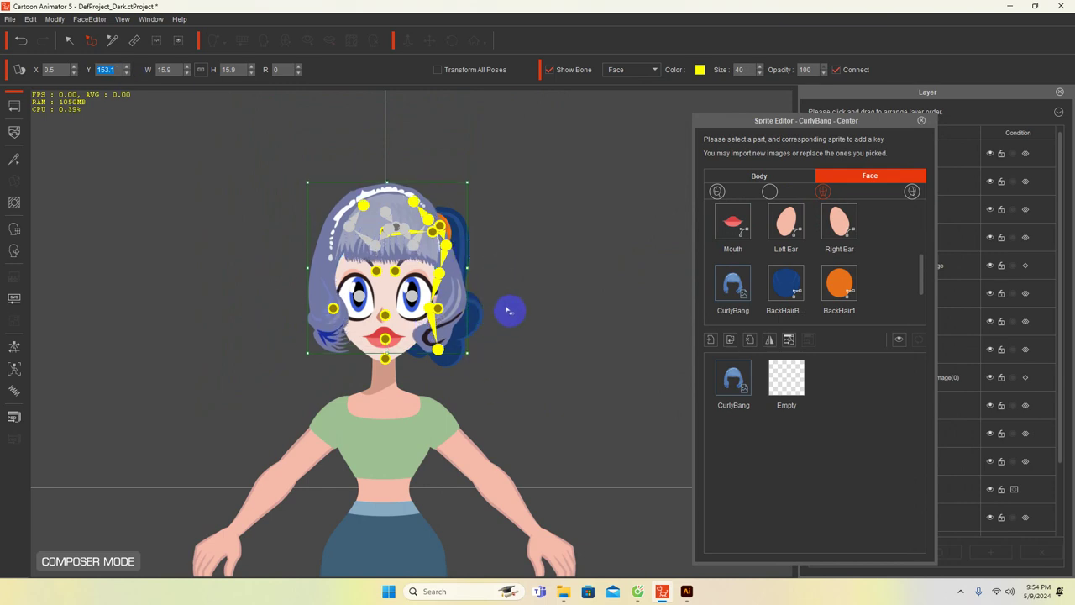
# Replace the BackPonnyTail sprite behind the head with Untitled-1-04.png
pyautogui.click(477, 318)
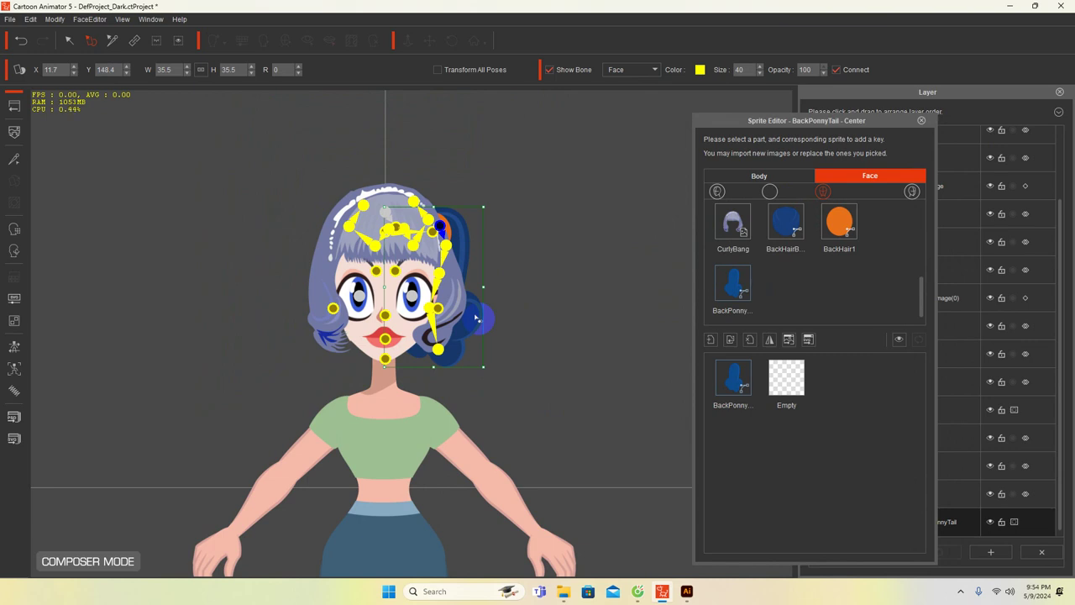
pyautogui.click(730, 340)
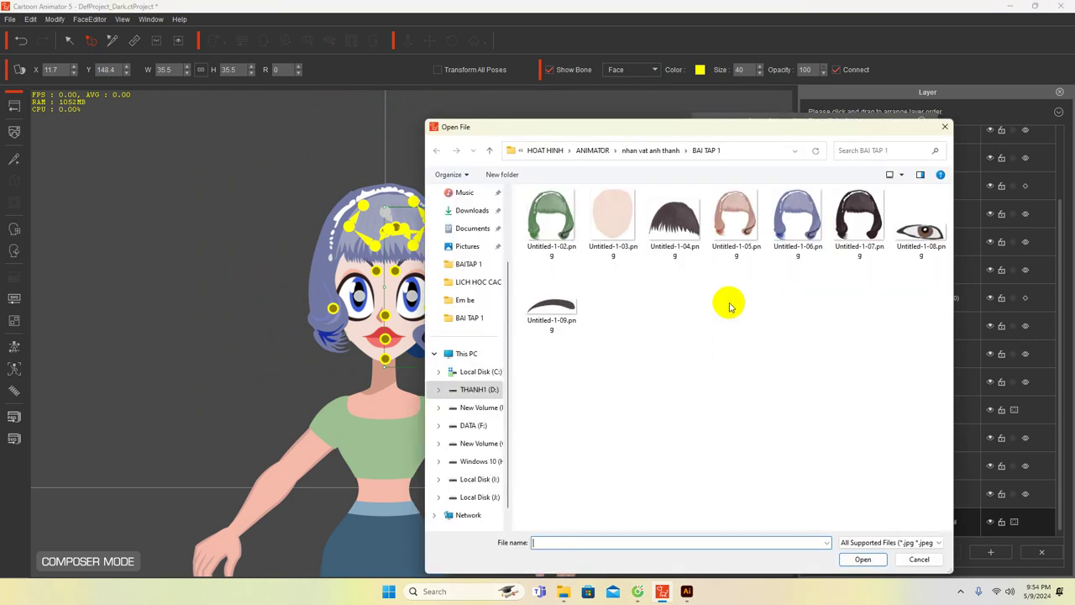
pyautogui.doubleClick(677, 222)
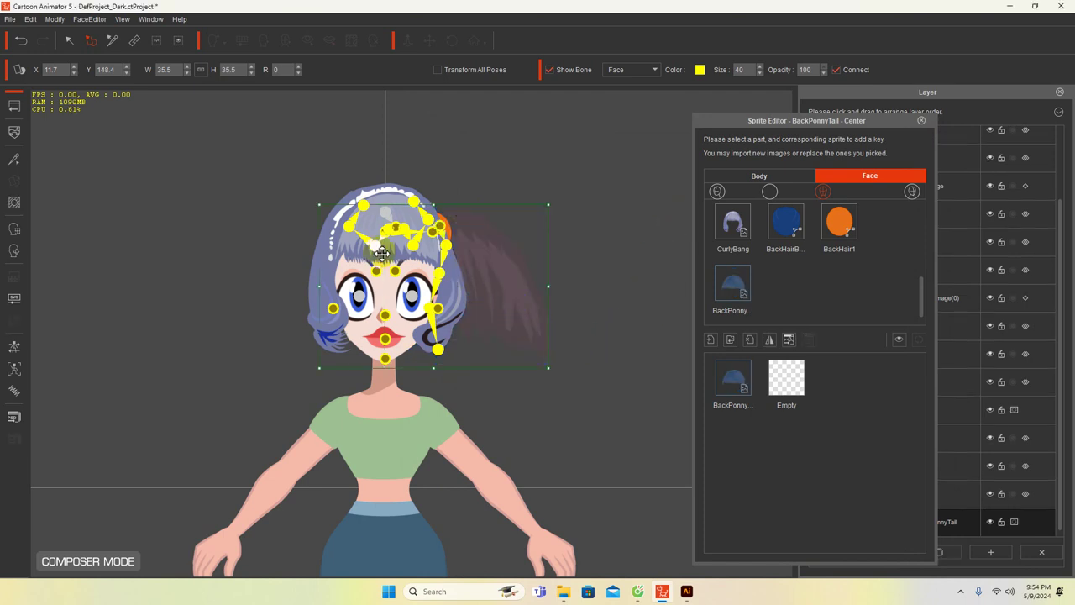
# Scale the new BackPonnyTail sprite down to 12.4 × 21.8 and move it behind the head to X -1.3, Y 151.4
pyautogui.click(74, 73)
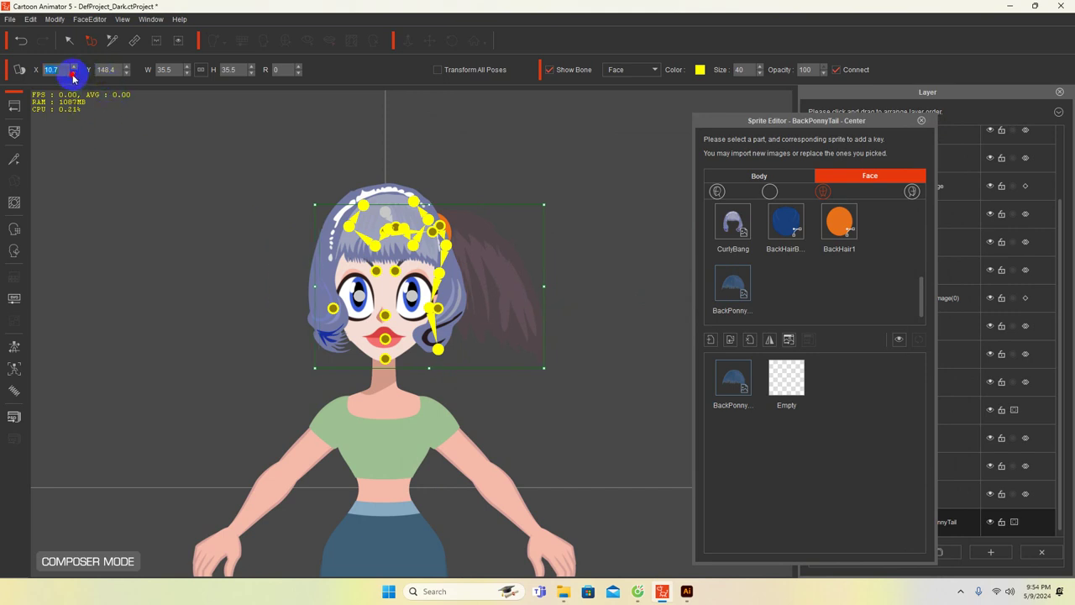
pyautogui.click(73, 73)
pyautogui.click(74, 74)
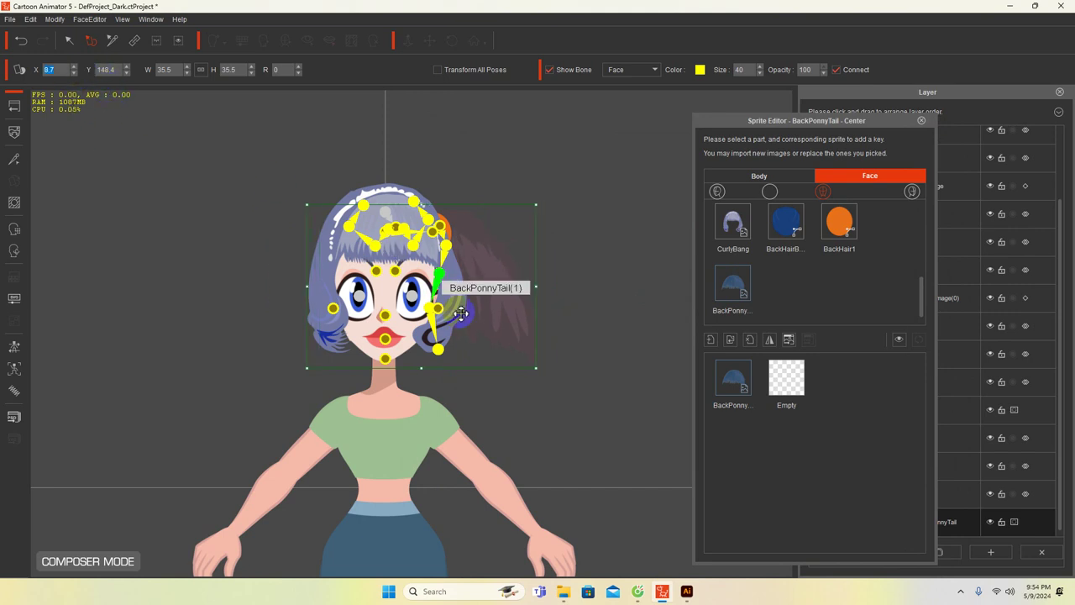
pyautogui.click(535, 373)
pyautogui.moveTo(537, 369); pyautogui.dragTo(496, 290)
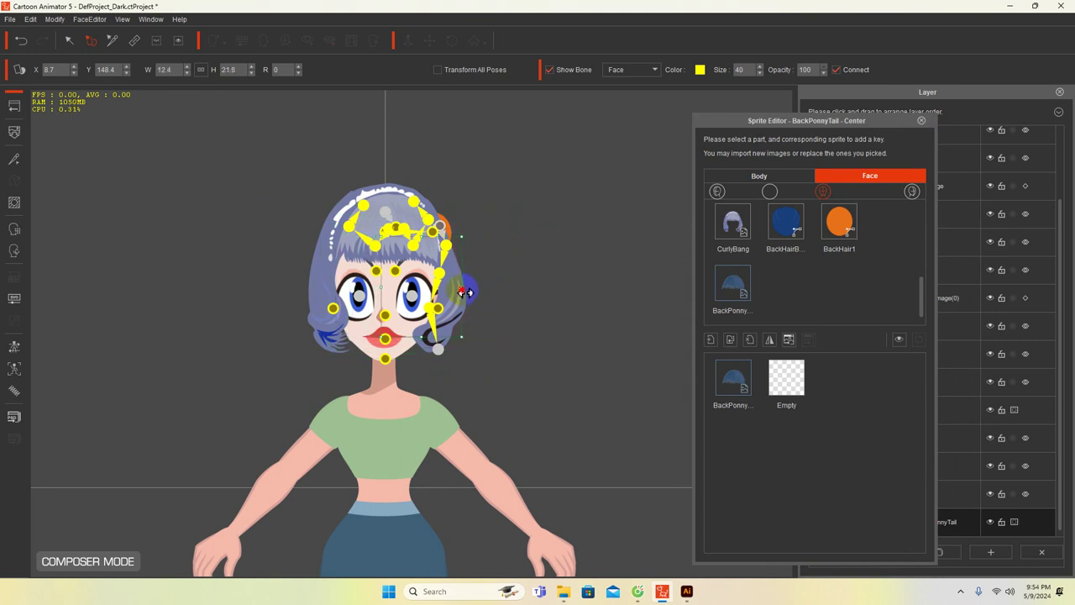
pyautogui.moveTo(468, 291); pyautogui.dragTo(472, 294)
pyautogui.click(80, 83)
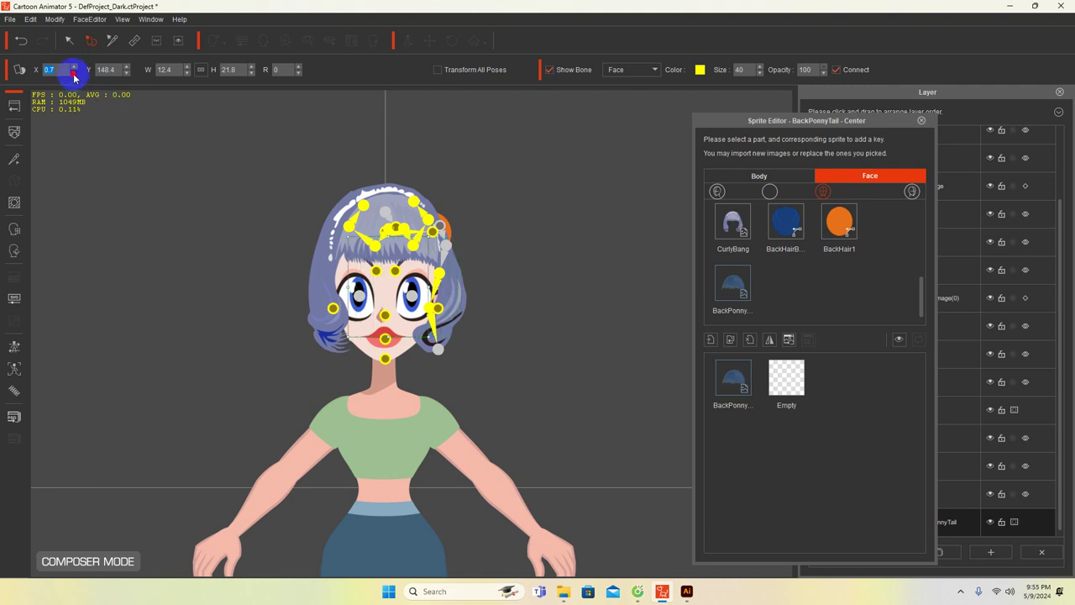
pyautogui.click(109, 70)
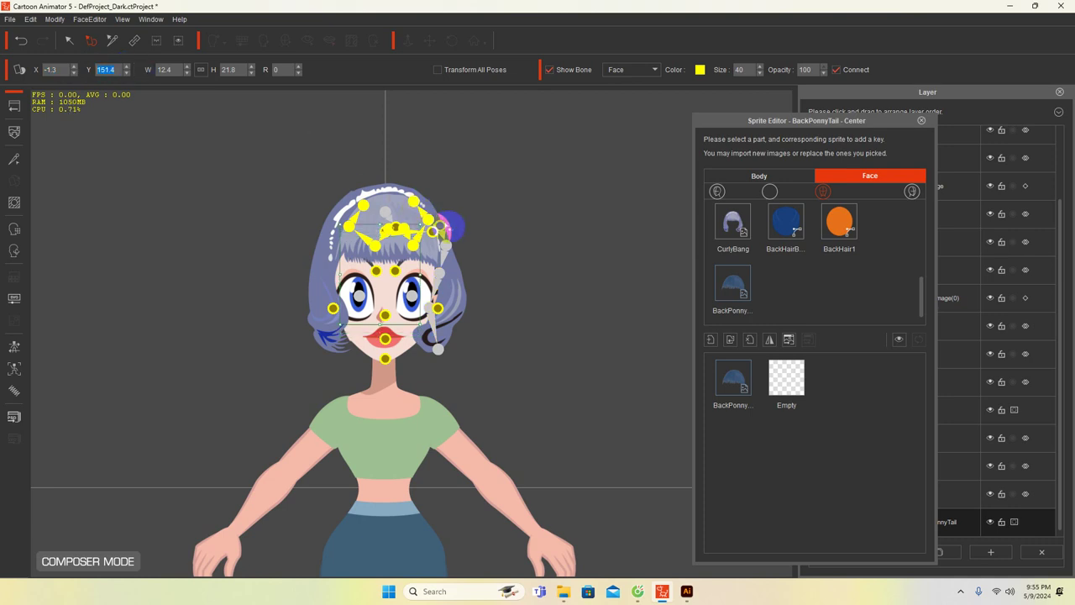
# Try Untitled-1-05.png as the BackHair1 sprite, scaled down to about 26.3 × 26.3
pyautogui.click(448, 227)
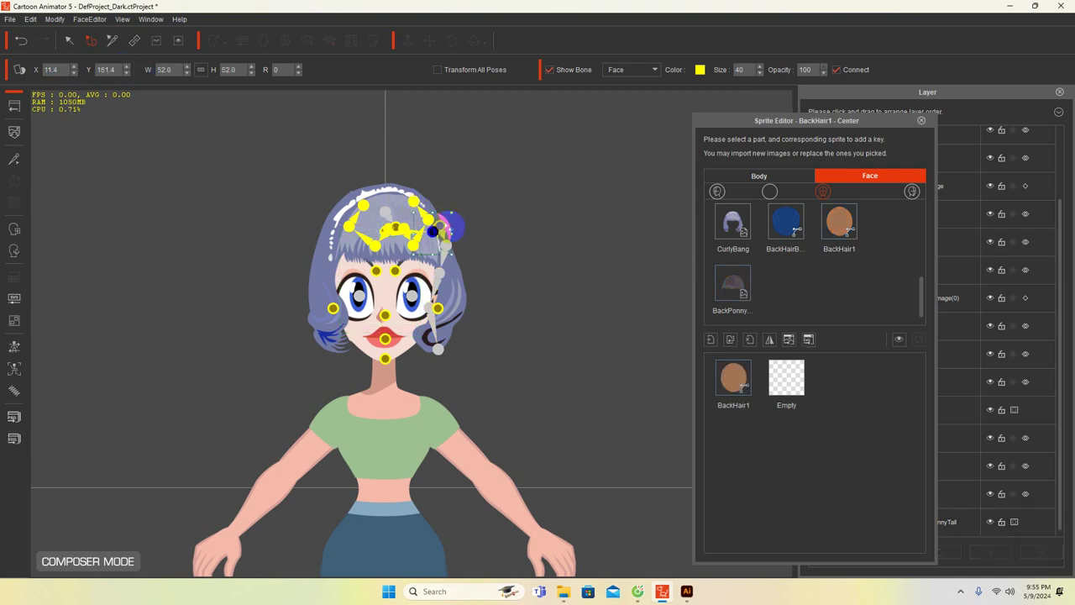
pyautogui.click(730, 341)
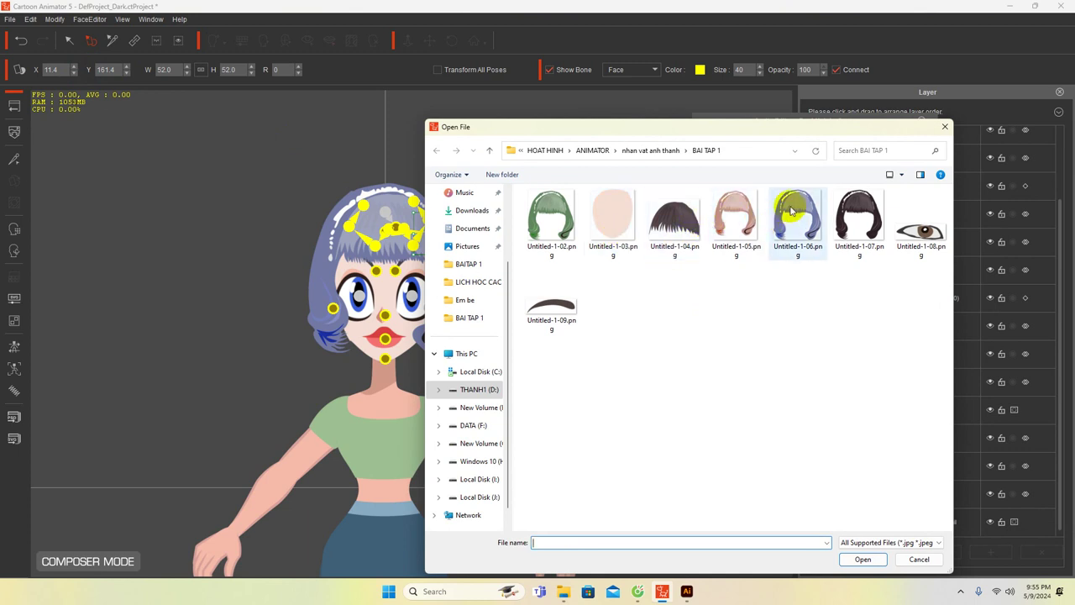
pyautogui.doubleClick(743, 208)
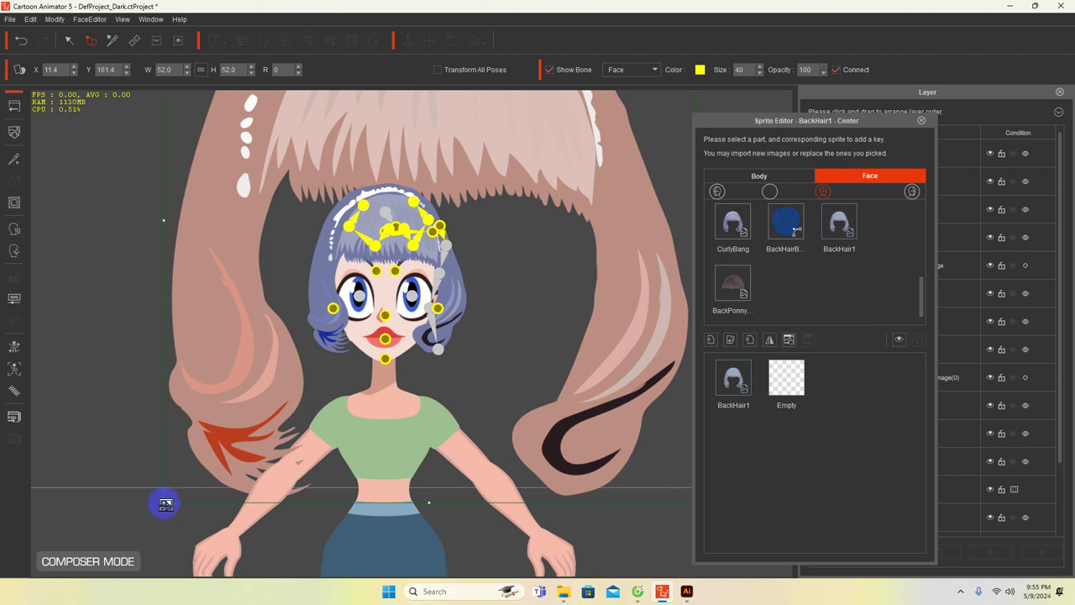
pyautogui.moveTo(165, 504); pyautogui.dragTo(247, 319)
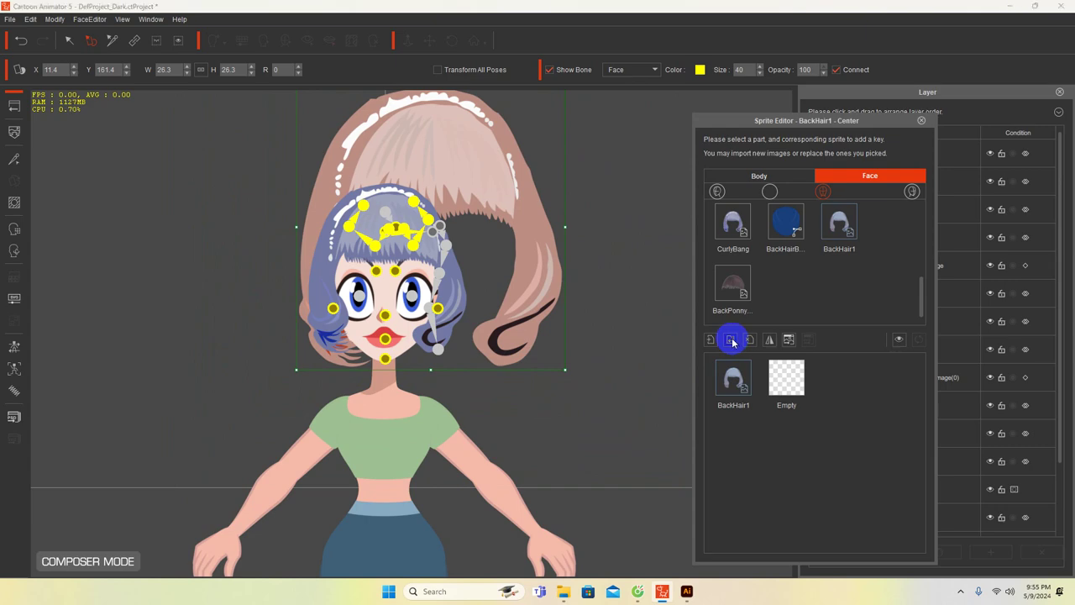
# Replace the BackHair1 sprite with the dark back hair Gai xinh-08.png from the BAITAP 1 folder in HOAT HINH
pyautogui.click(732, 340)
pyautogui.click(593, 149)
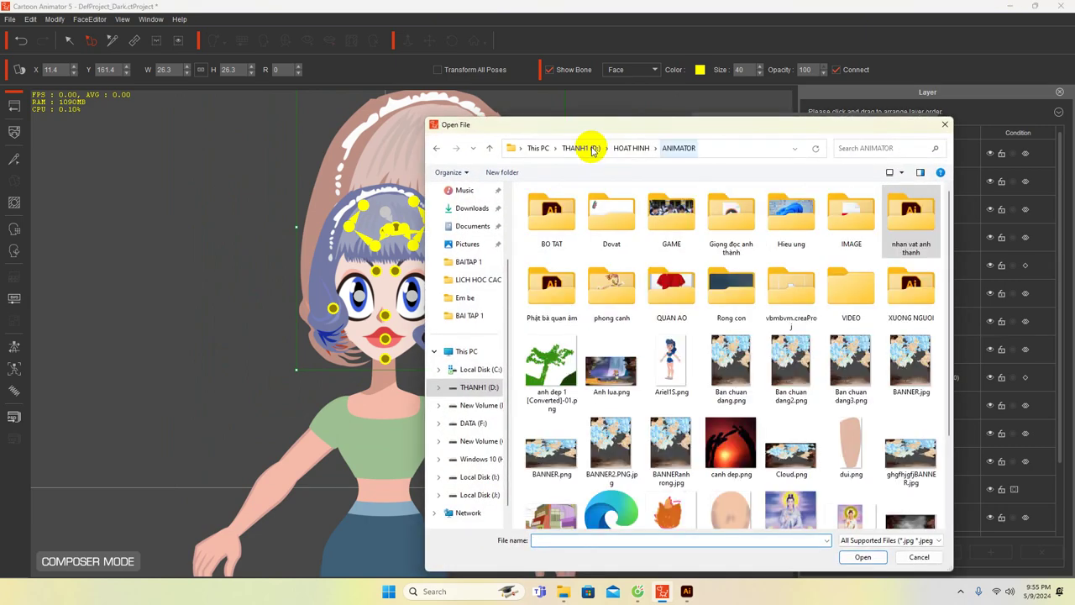
pyautogui.doubleClick(619, 227)
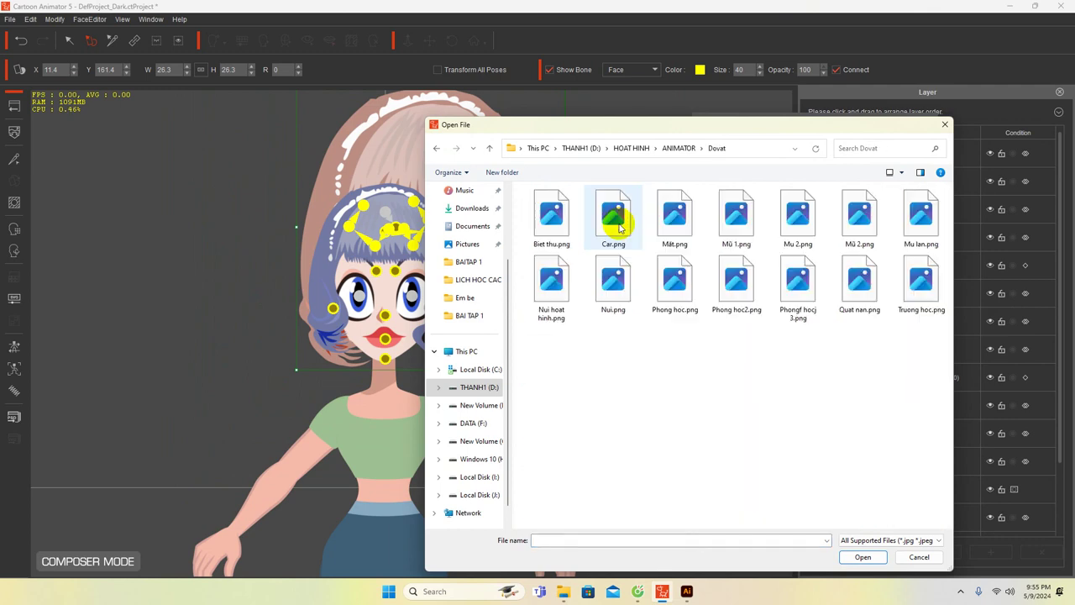
pyautogui.click(489, 148)
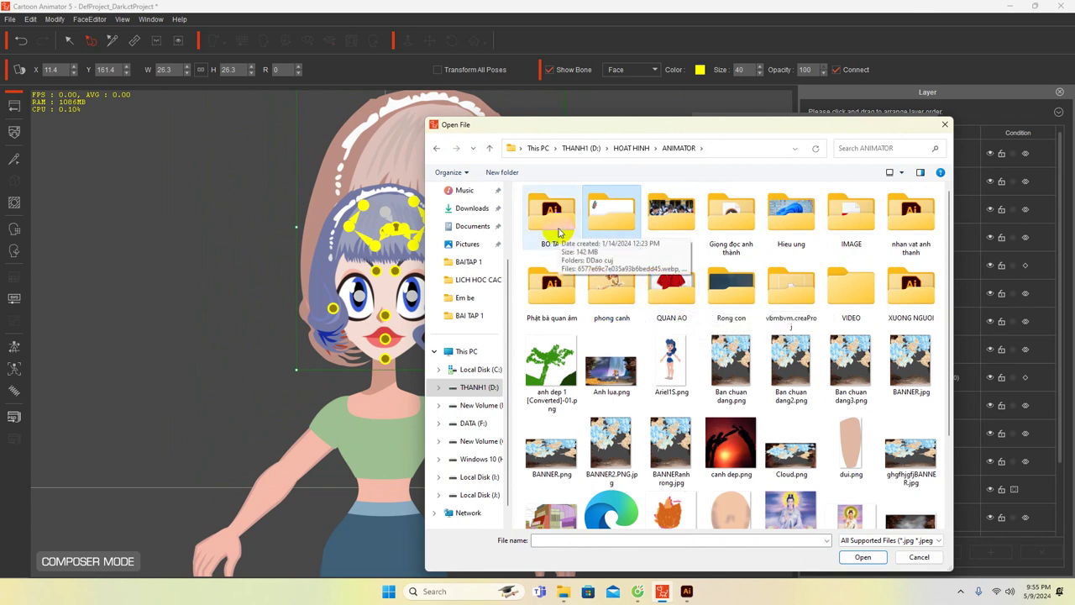
pyautogui.click(631, 148)
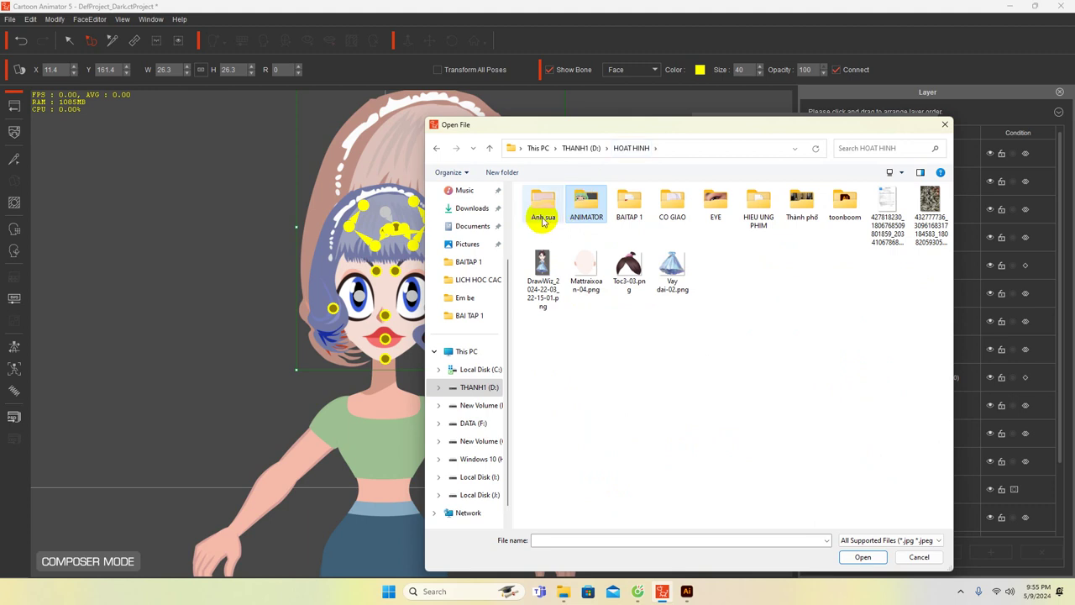
pyautogui.doubleClick(629, 204)
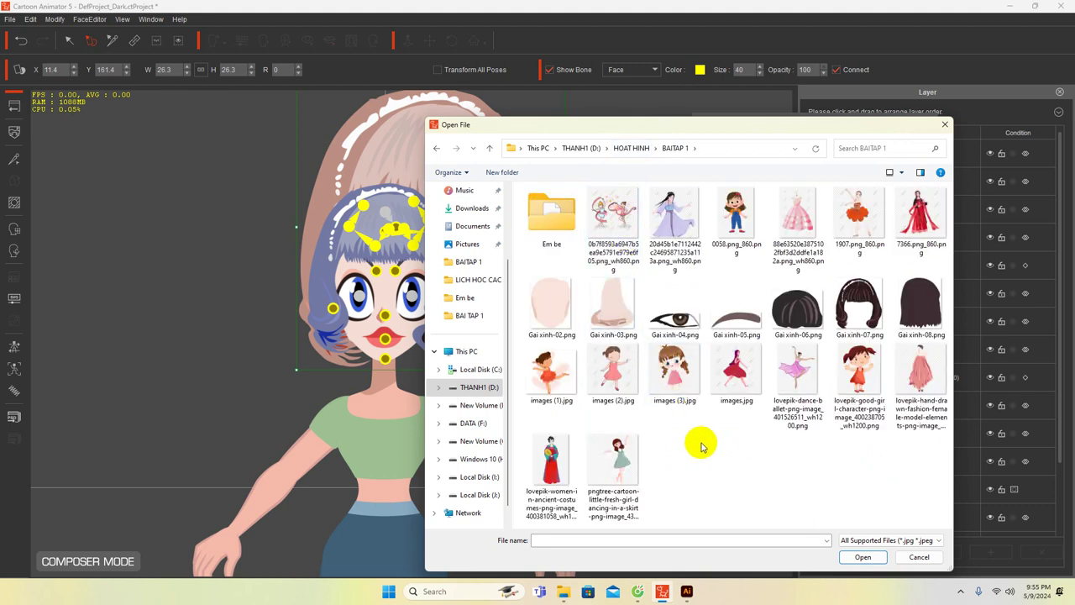
pyautogui.doubleClick(860, 299)
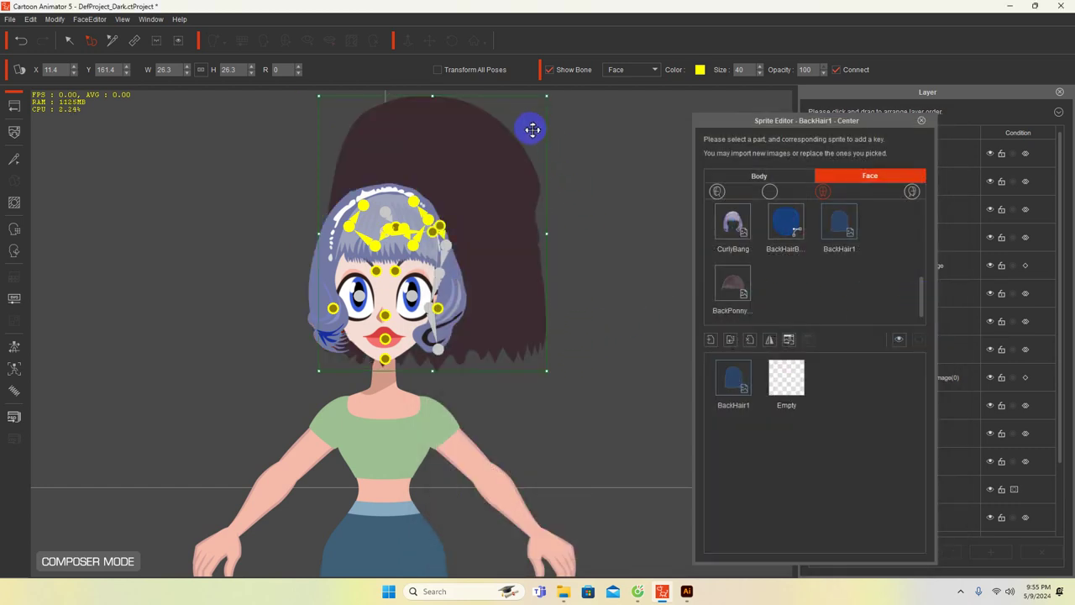
# Scale the new BackHair1 sprite down to 12.5 × 12.5 and move it behind the wig to X -0.6, Y 156.4
pyautogui.moveTo(548, 99); pyautogui.dragTo(486, 168)
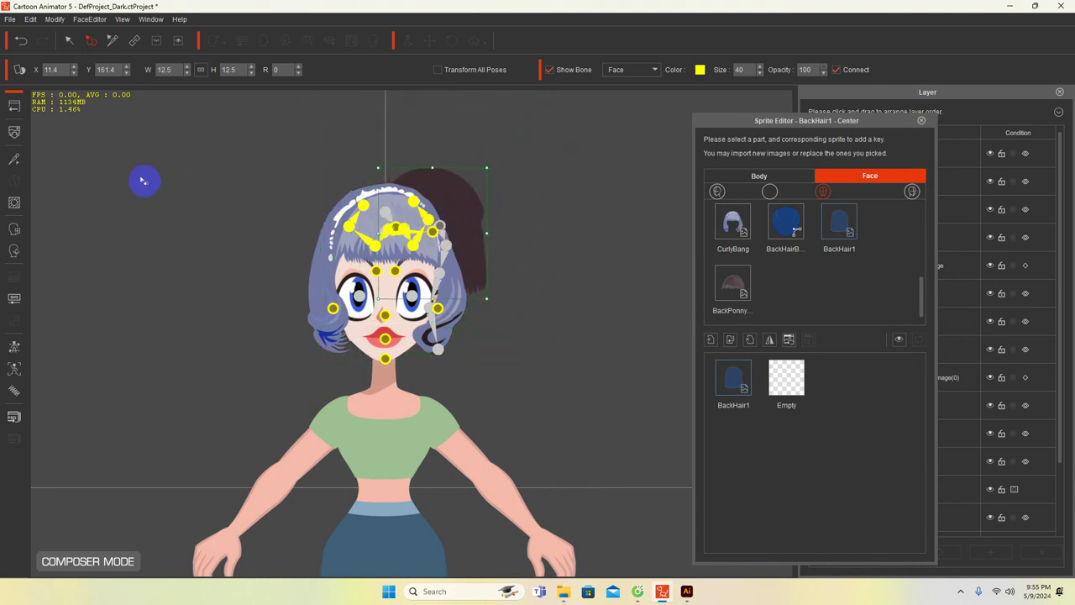
pyautogui.click(66, 71)
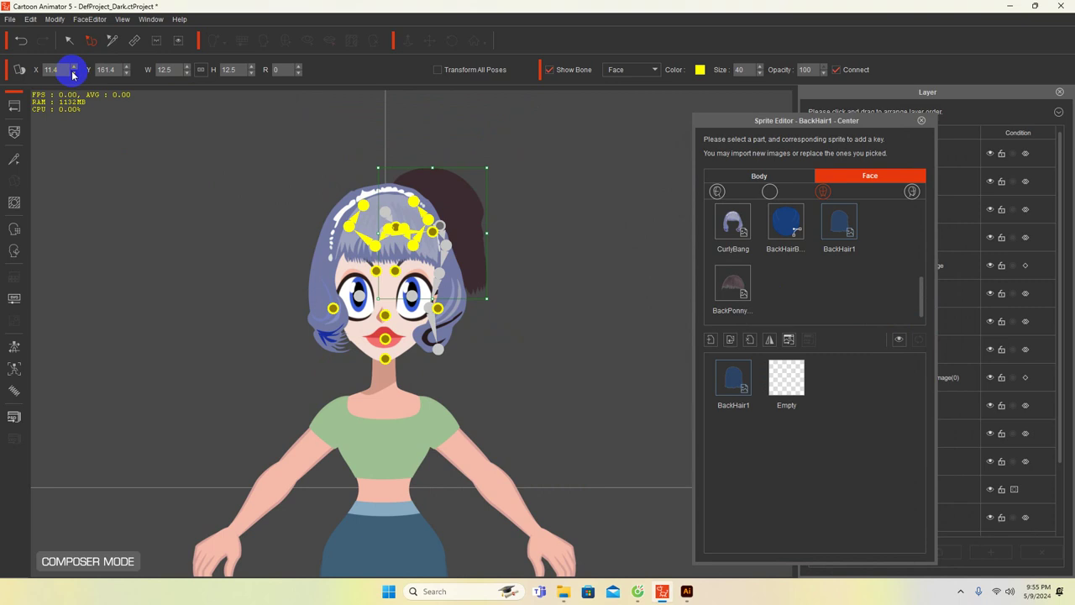
pyautogui.click(72, 74)
pyautogui.click(72, 75)
pyautogui.click(72, 74)
pyautogui.click(72, 75)
pyautogui.click(72, 75)
pyautogui.click(72, 75)
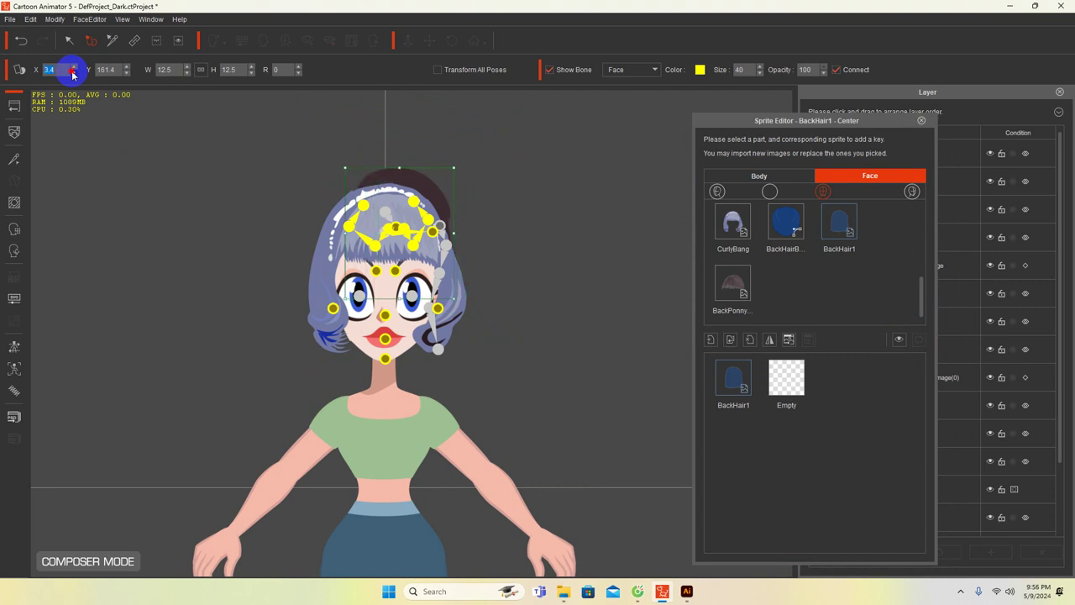
pyautogui.click(126, 75)
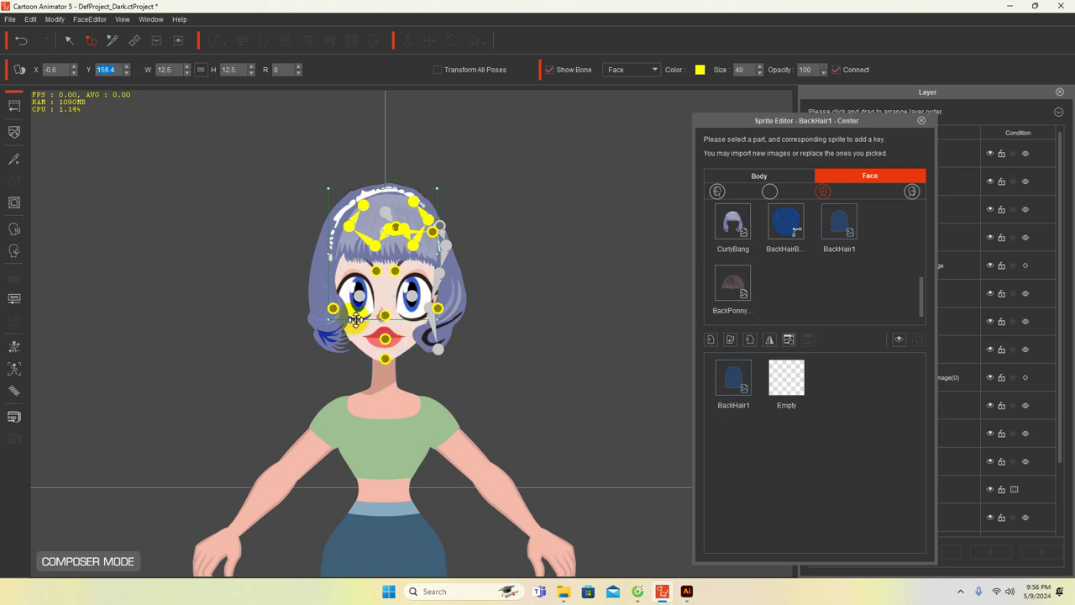
# Replace the right eye's Normal sprite with Untitled-1-08.png from the ANIMATOR project's BAI TAP 1 folder and scale it down to about 31.2 × 31.2
pyautogui.scroll(5, 479, 377)
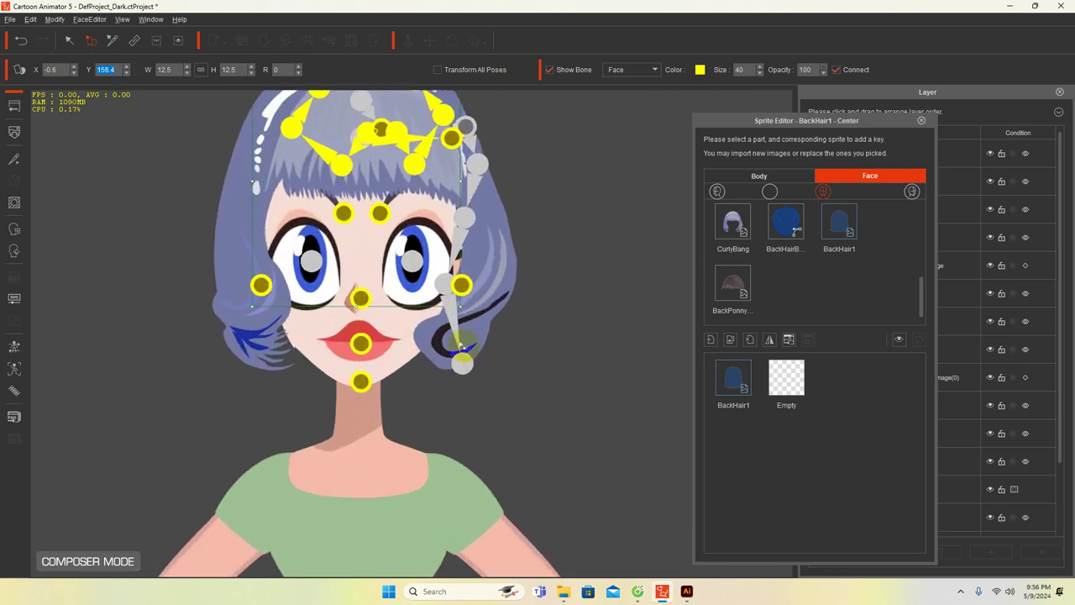
pyautogui.click(322, 291)
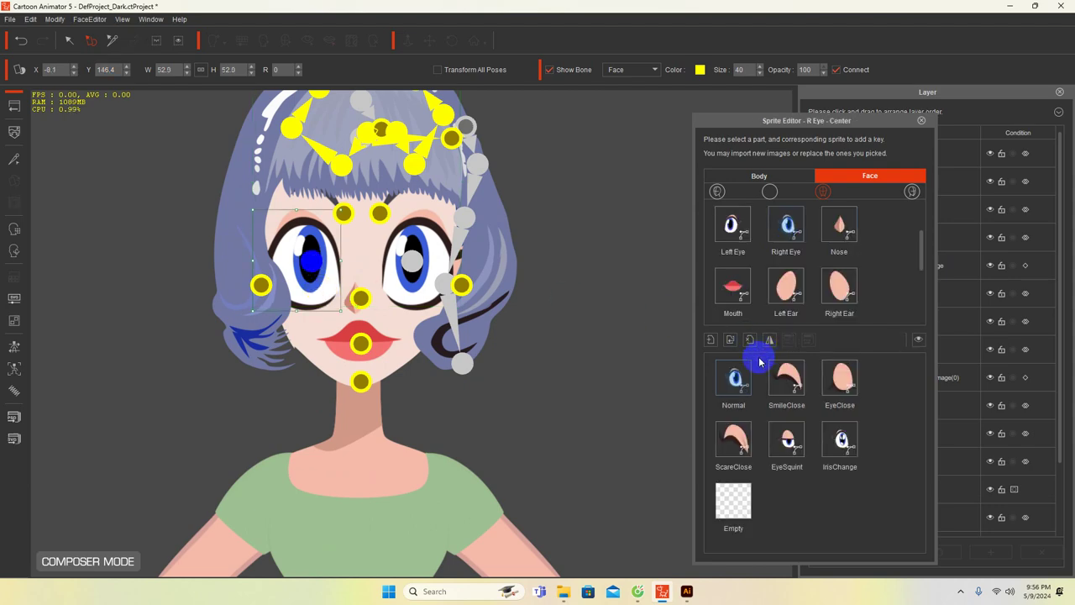
pyautogui.click(730, 340)
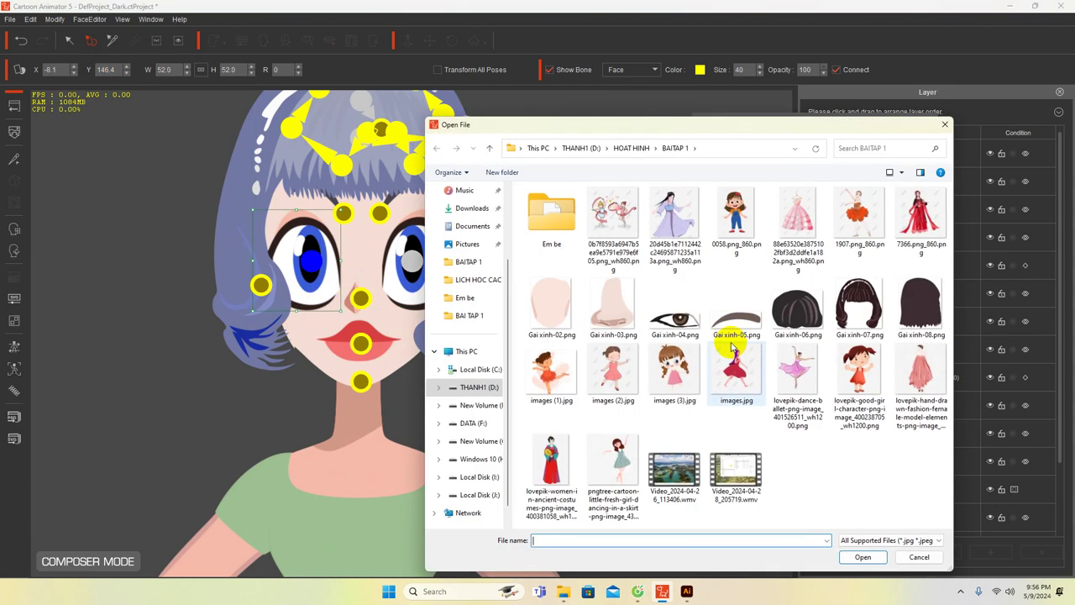
pyautogui.click(628, 150)
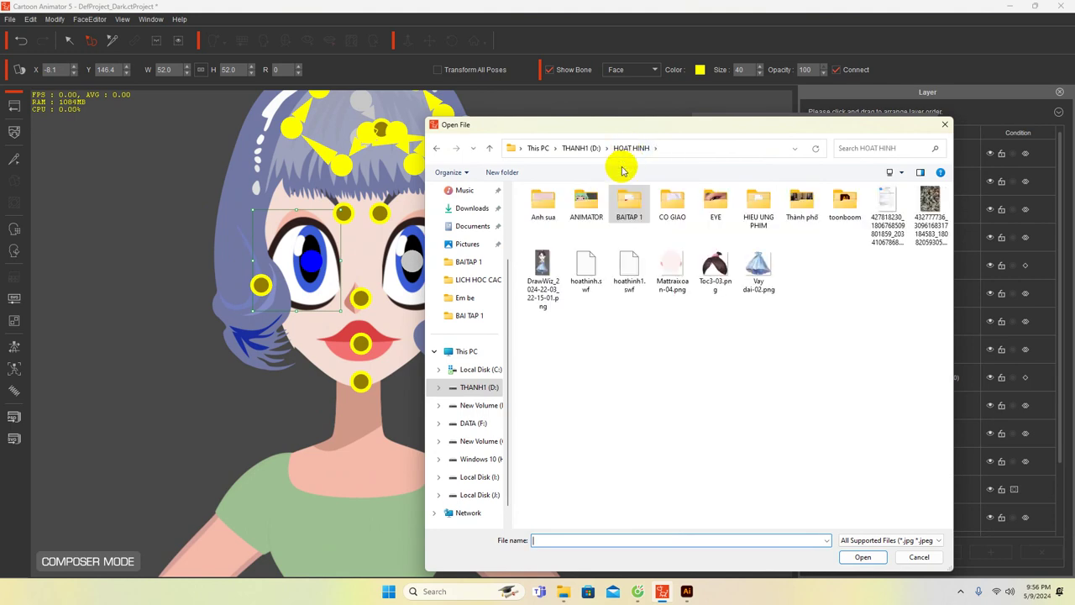
pyautogui.doubleClick(609, 210)
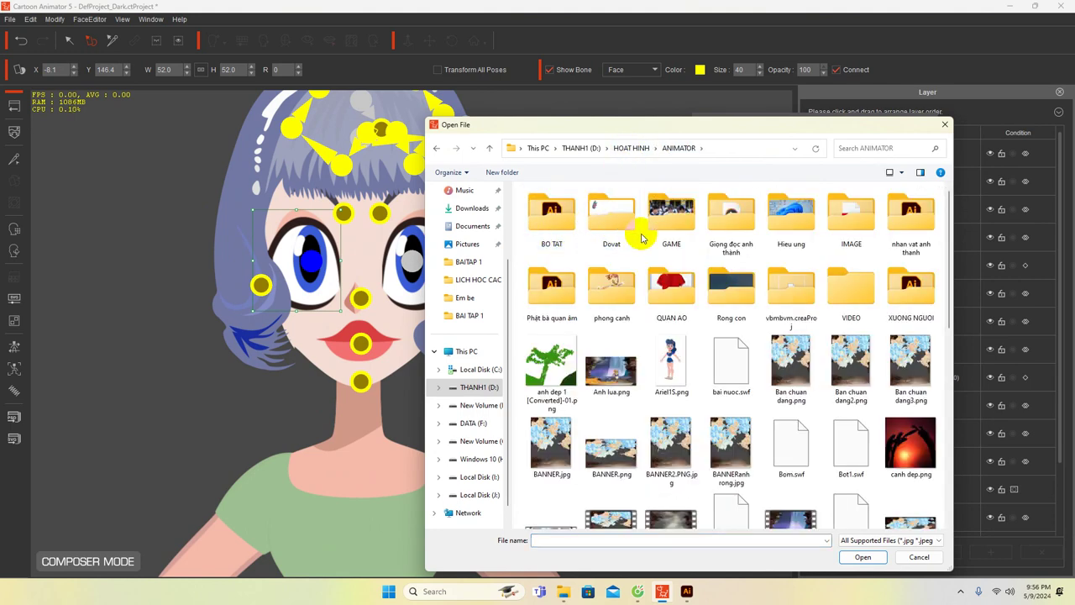
pyautogui.click(905, 228)
pyautogui.doubleClick(904, 228)
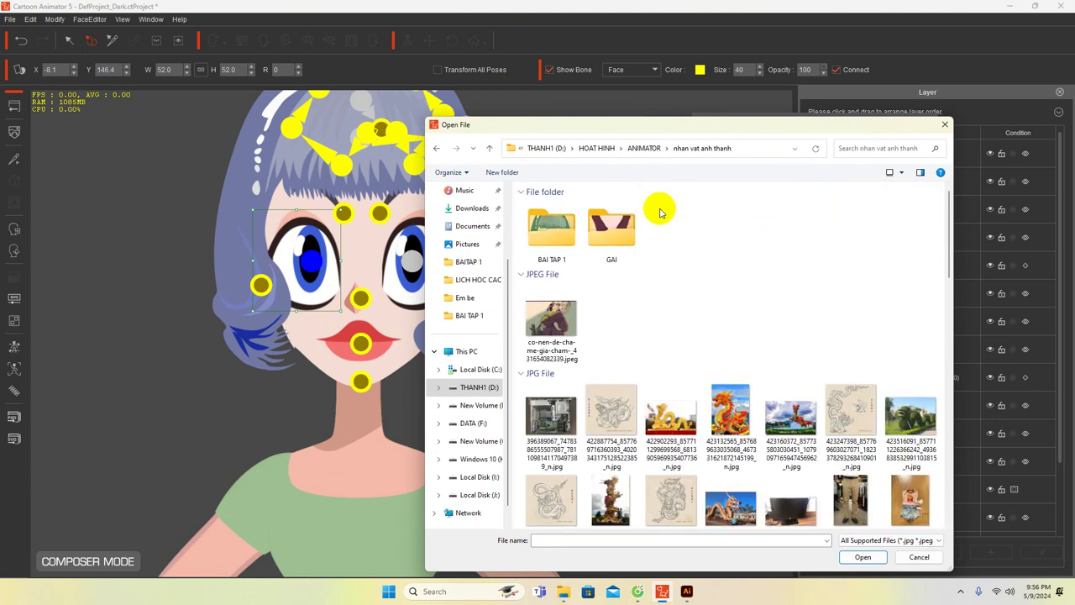
pyautogui.doubleClick(551, 221)
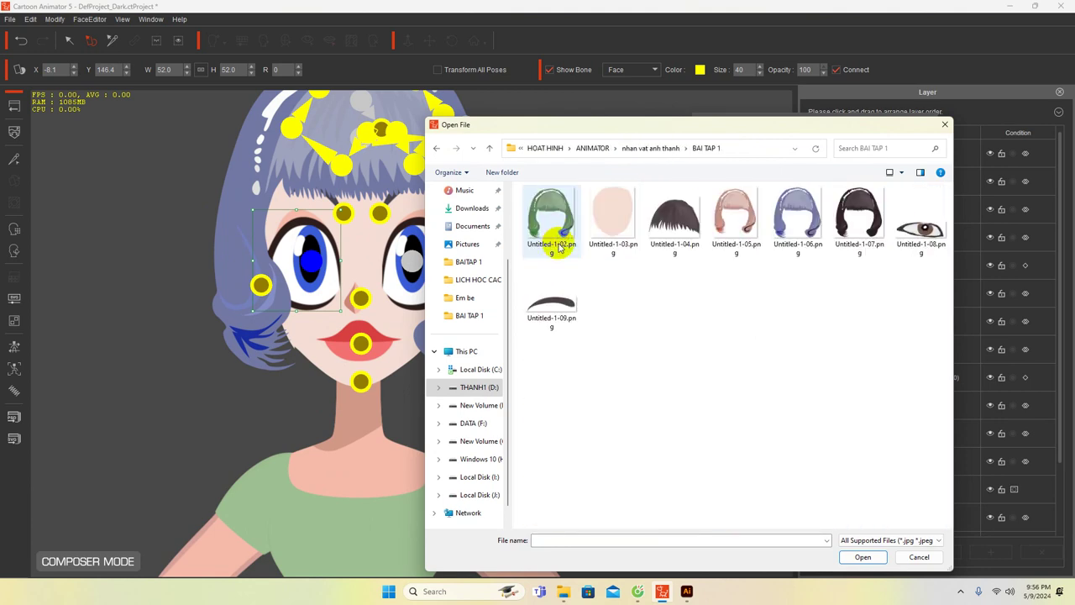
pyautogui.doubleClick(923, 233)
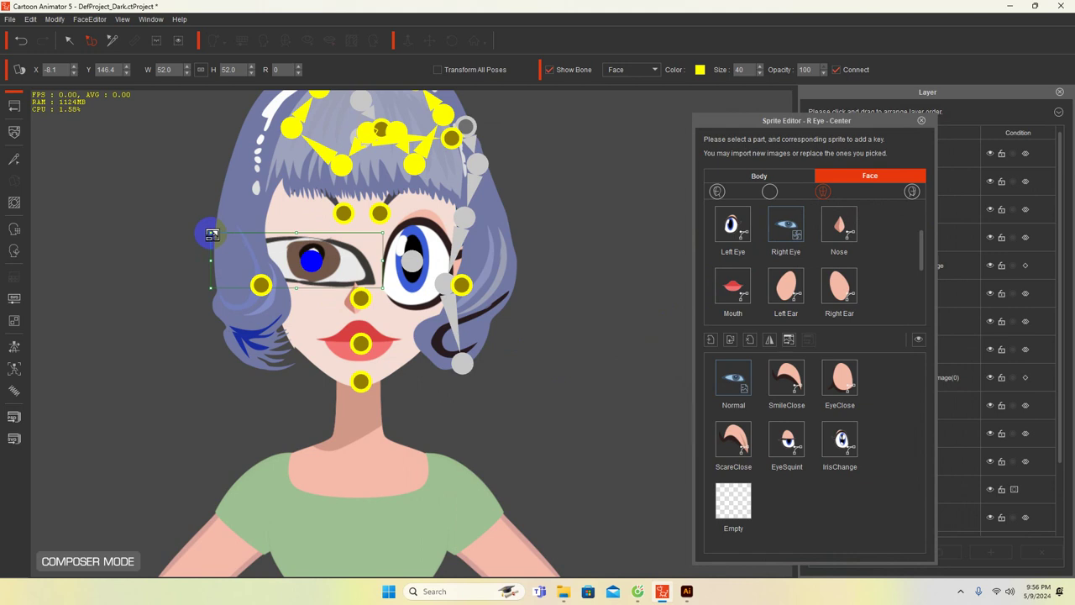
pyautogui.moveTo(212, 234); pyautogui.dragTo(247, 243)
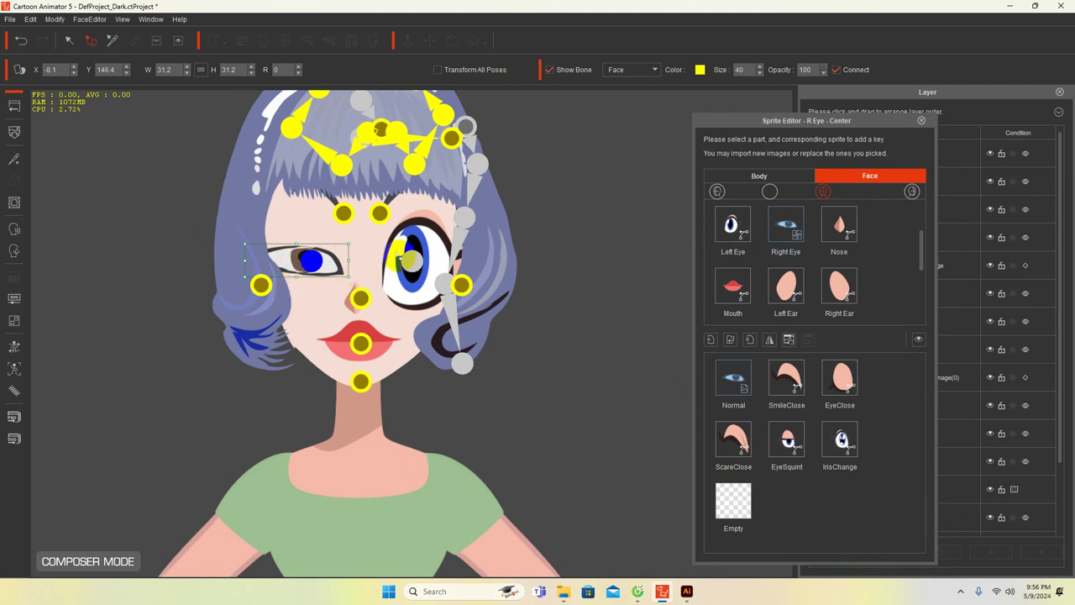
# Replace the left eye's Normal sprite with Untitled-1-08.png, flip it horizontally and scale it down to about 32.1 × 32.1
pyautogui.click(412, 298)
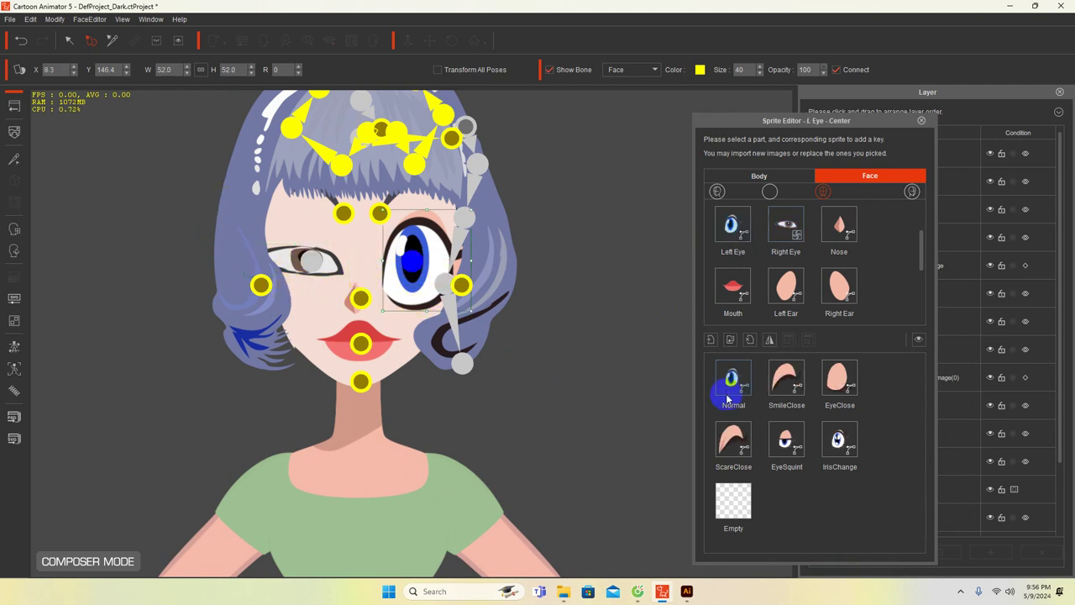
pyautogui.click(730, 343)
pyautogui.click(918, 222)
pyautogui.doubleClick(918, 222)
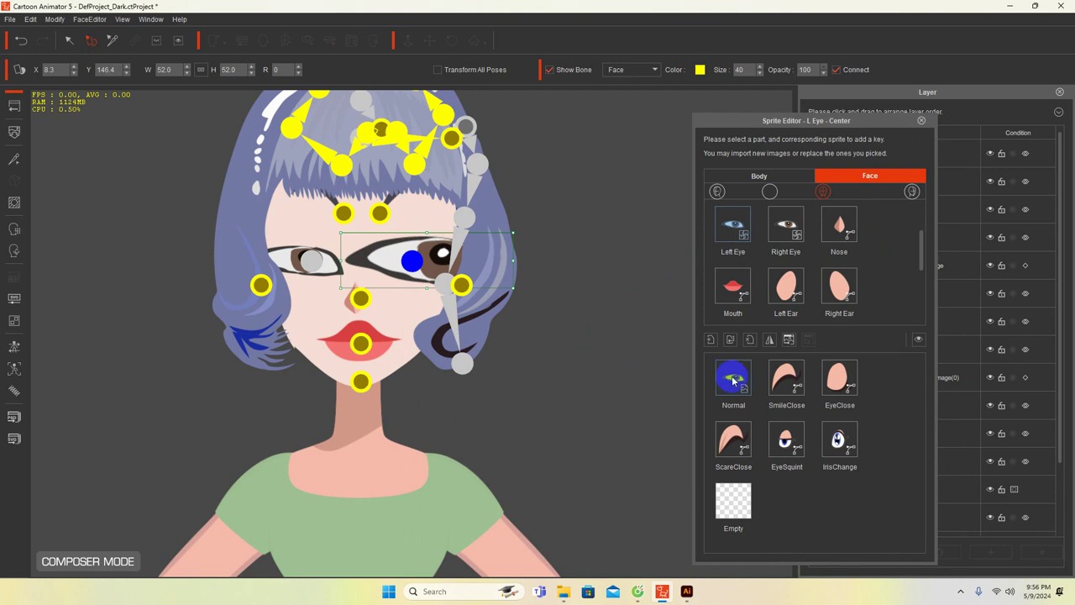
pyautogui.click(769, 342)
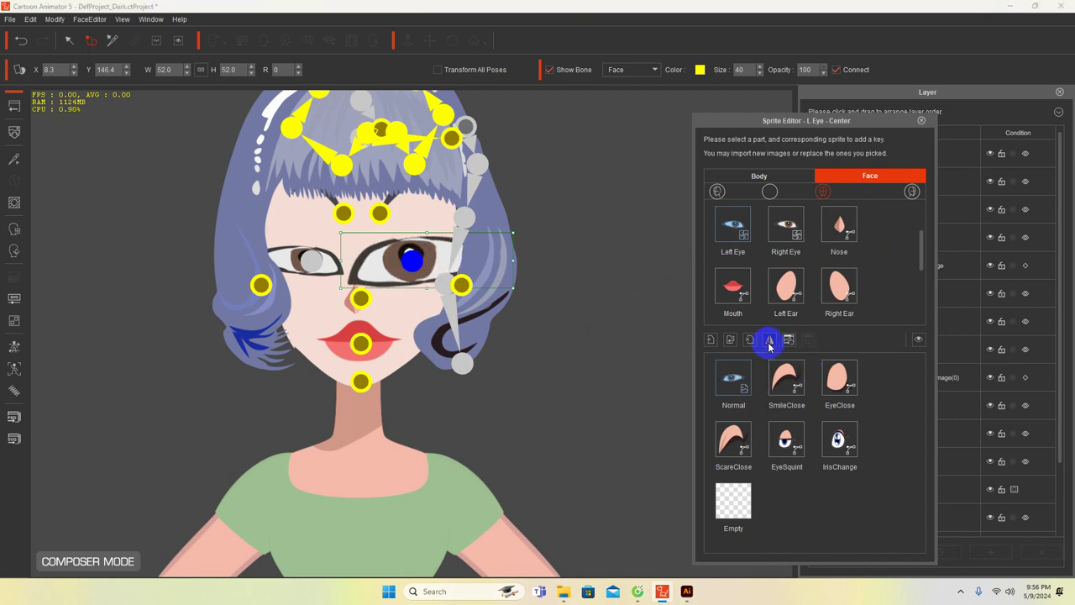
pyautogui.moveTo(516, 291); pyautogui.dragTo(484, 278)
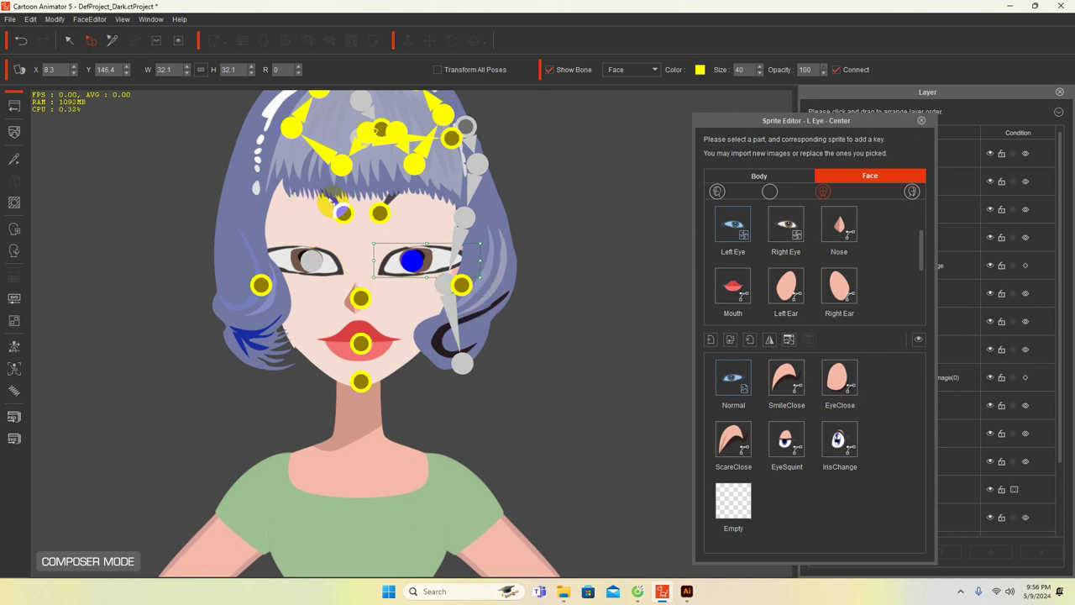
# Replace the right brow's Normal sprite with Untitled-1-09.png and scale it down to about 33.3 × 33.3
pyautogui.click(343, 213)
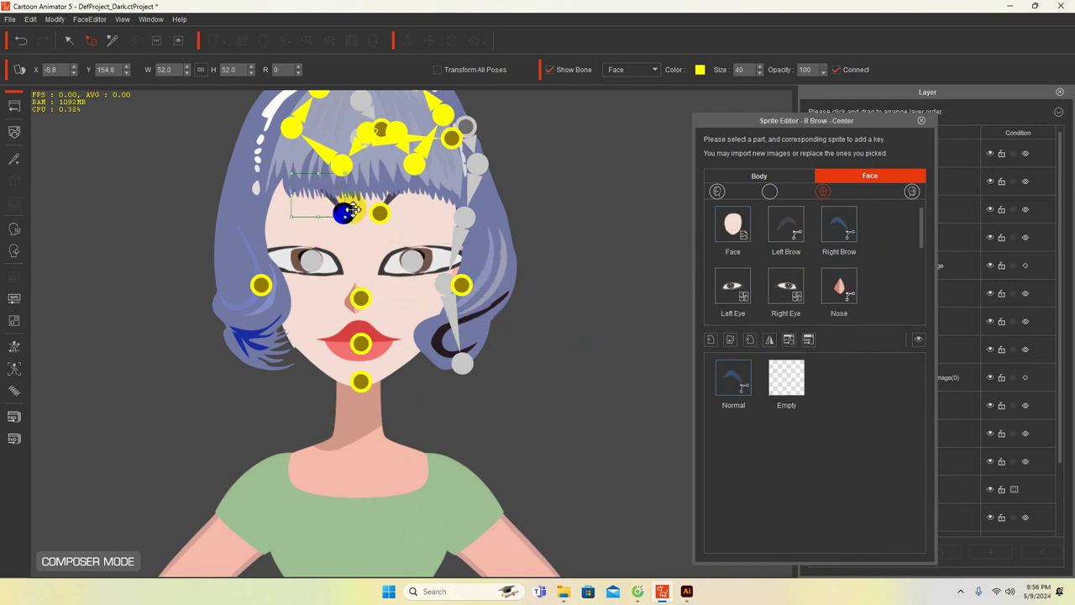
pyautogui.click(729, 342)
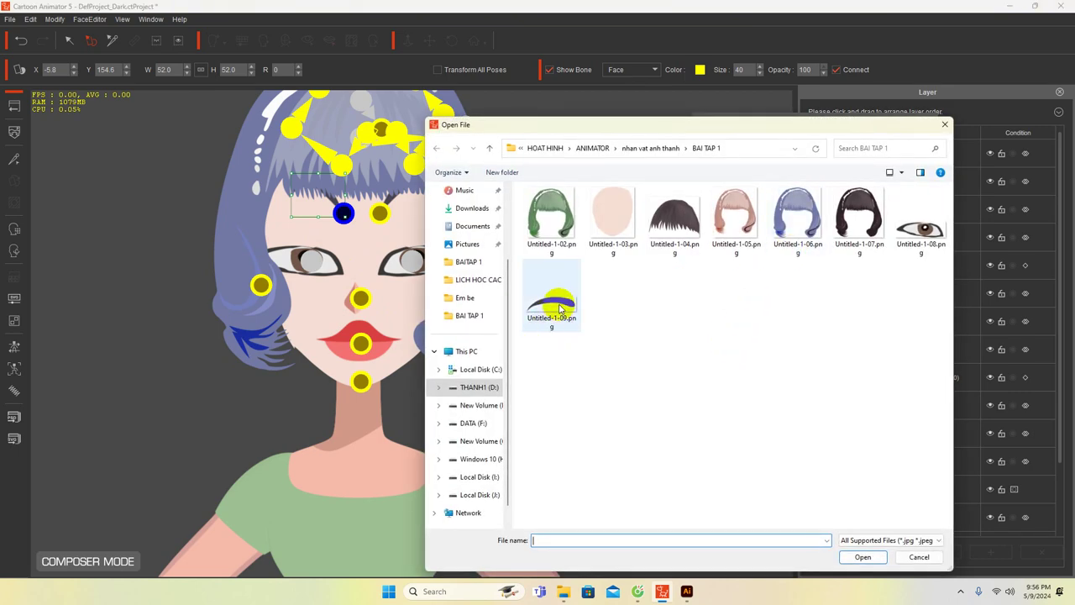
pyautogui.doubleClick(559, 307)
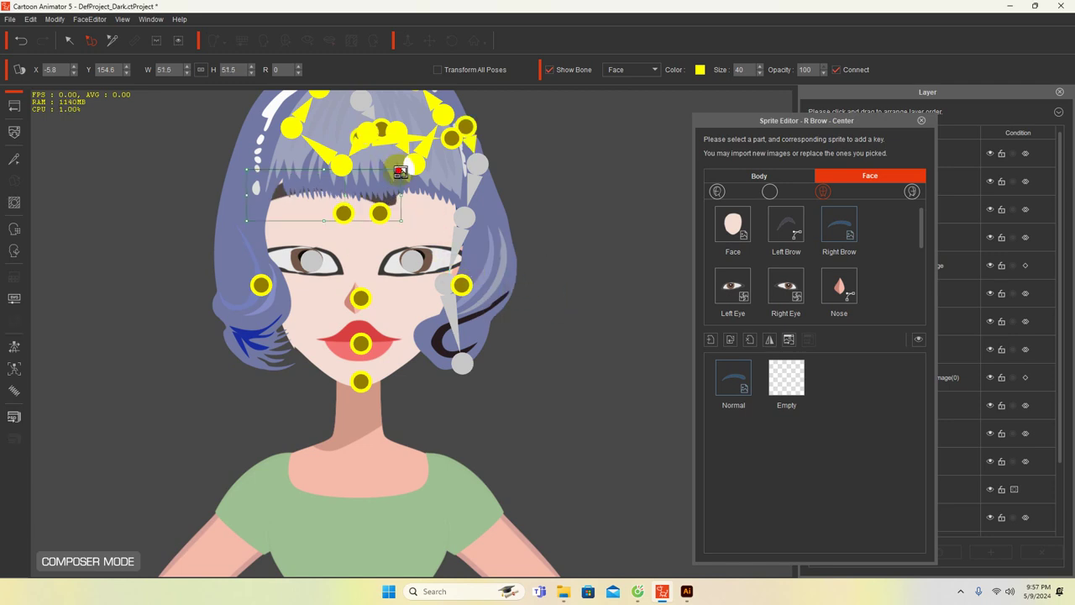
pyautogui.moveTo(400, 171); pyautogui.dragTo(375, 192)
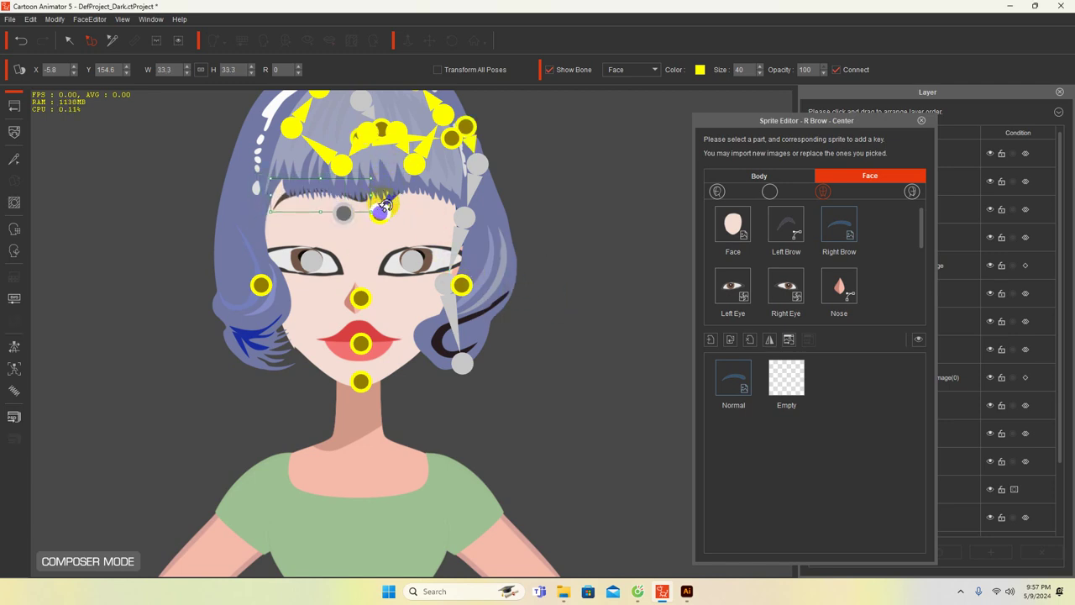
# Replace the left brow's Normal sprite with Untitled-1-09.png, scale it down to about 25.9 × 25.9 and lower it to Y 152.6
pyautogui.click(381, 210)
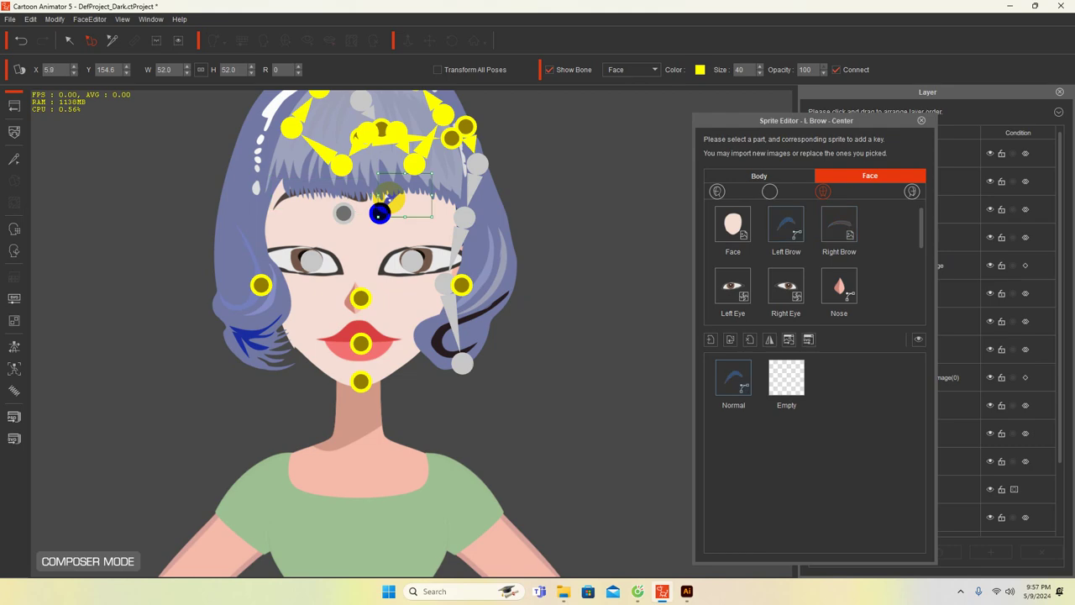
pyautogui.click(732, 340)
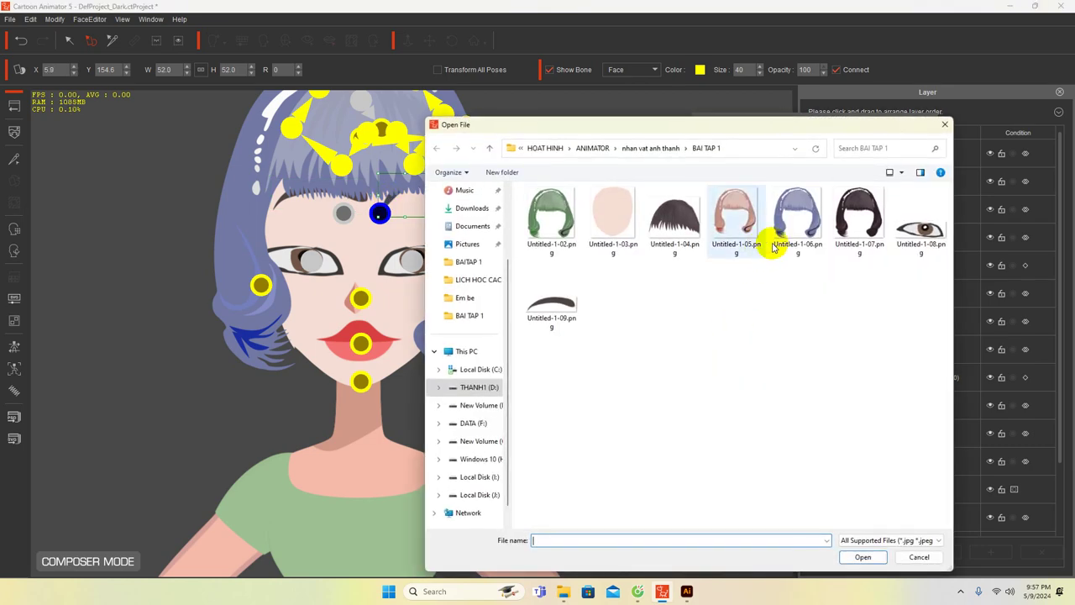
pyautogui.doubleClick(556, 300)
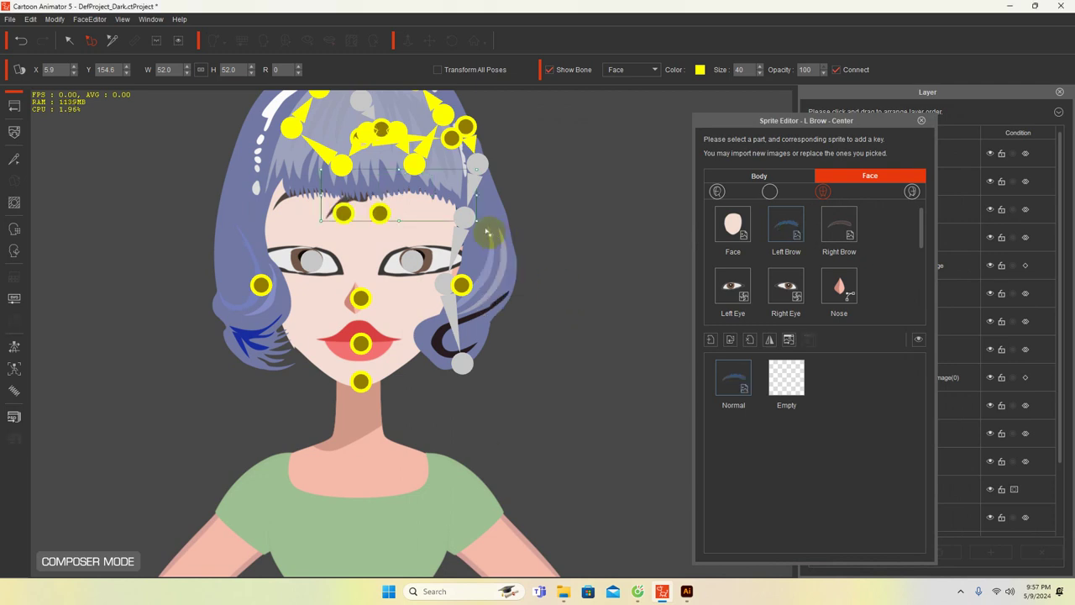
pyautogui.moveTo(322, 171); pyautogui.dragTo(361, 186)
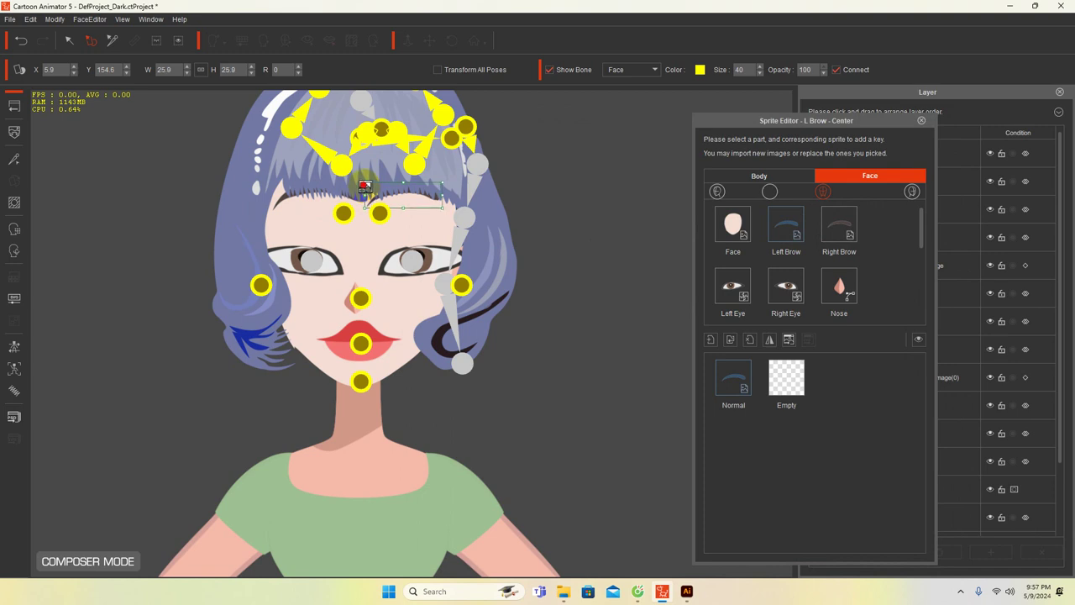
pyautogui.click(126, 74)
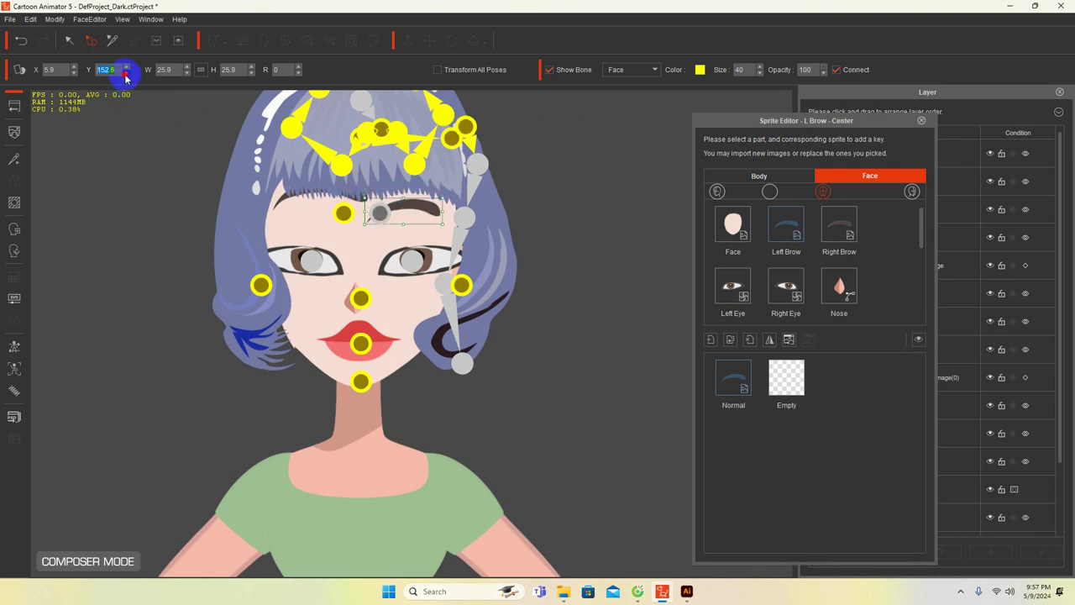
pyautogui.click(126, 74)
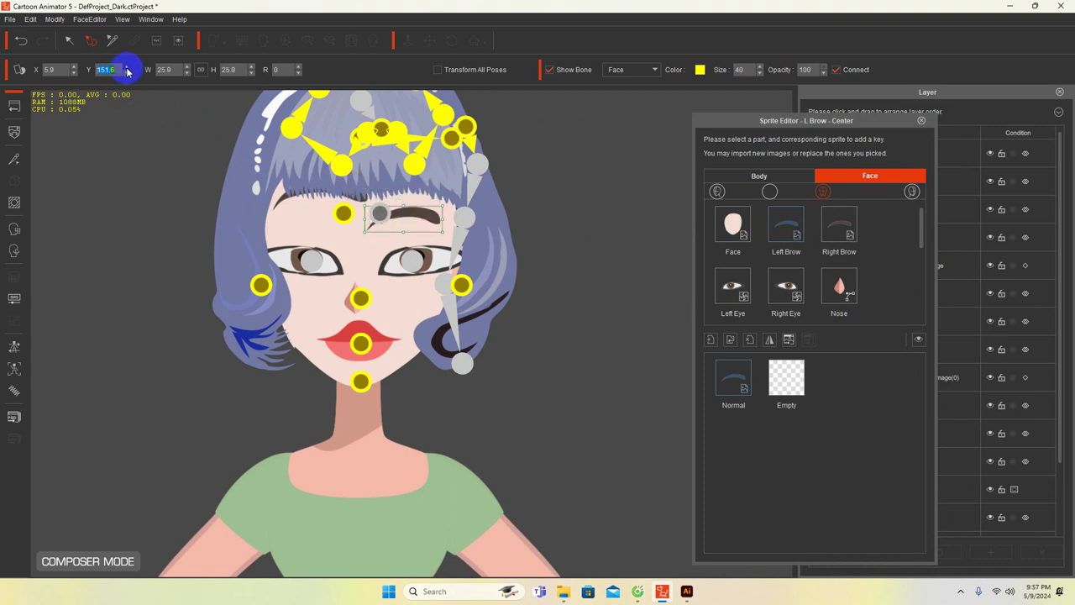
pyautogui.click(127, 67)
# Lower the right brow to Y 151.6, and mirror the left brow and enlarge it to about 31.1 × 31.1
pyautogui.click(282, 198)
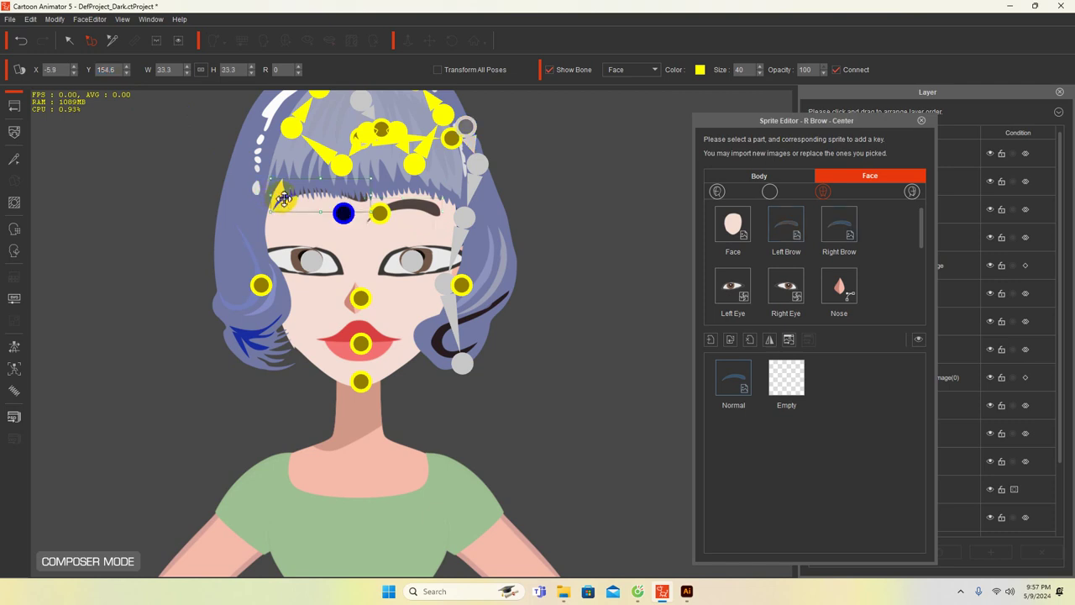
pyautogui.click(126, 74)
pyautogui.click(126, 73)
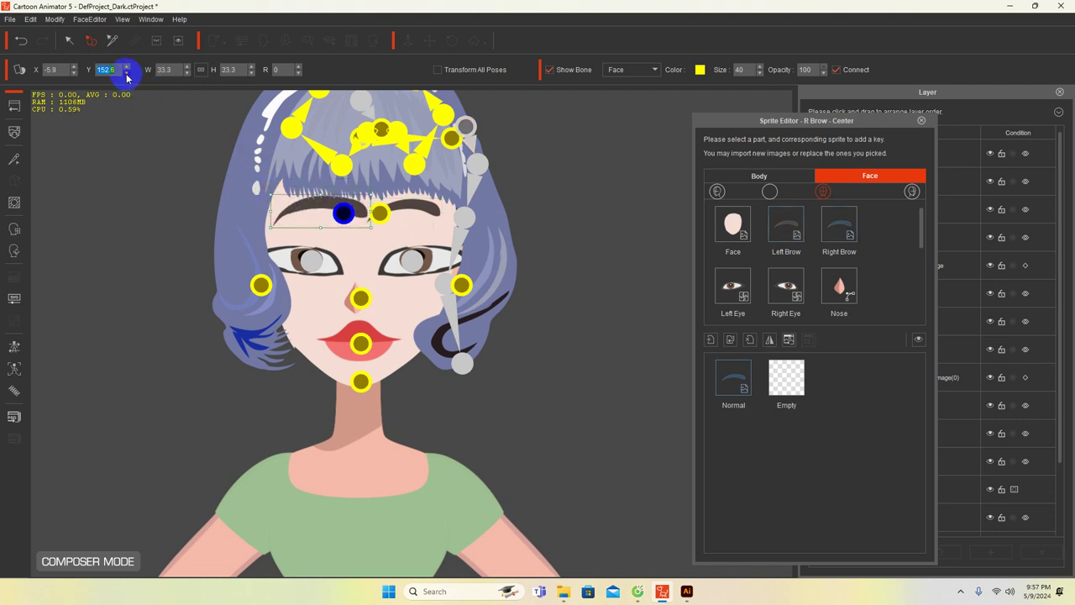
pyautogui.click(126, 74)
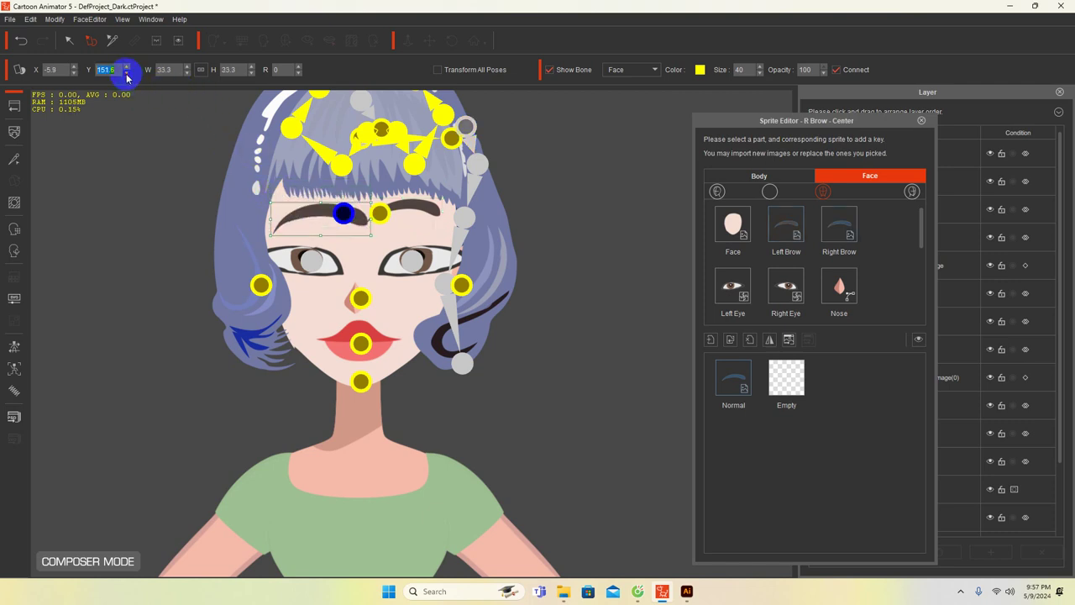
pyautogui.click(406, 206)
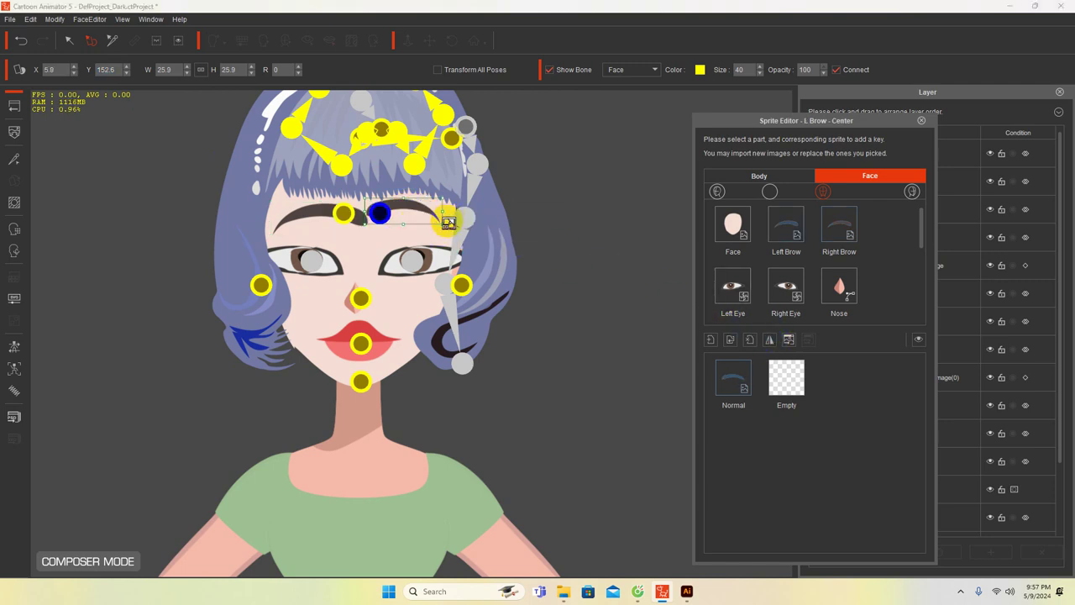
pyautogui.moveTo(446, 226); pyautogui.dragTo(454, 228)
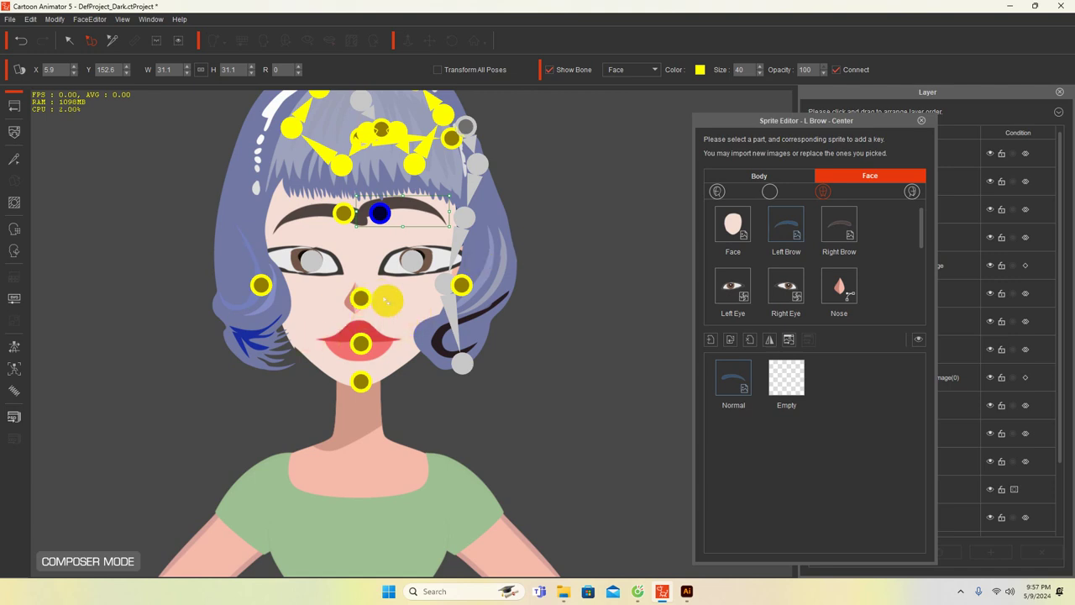
# Check the left brow's expressions in the Facial Animation Setup and close it
pyautogui.click(14, 230)
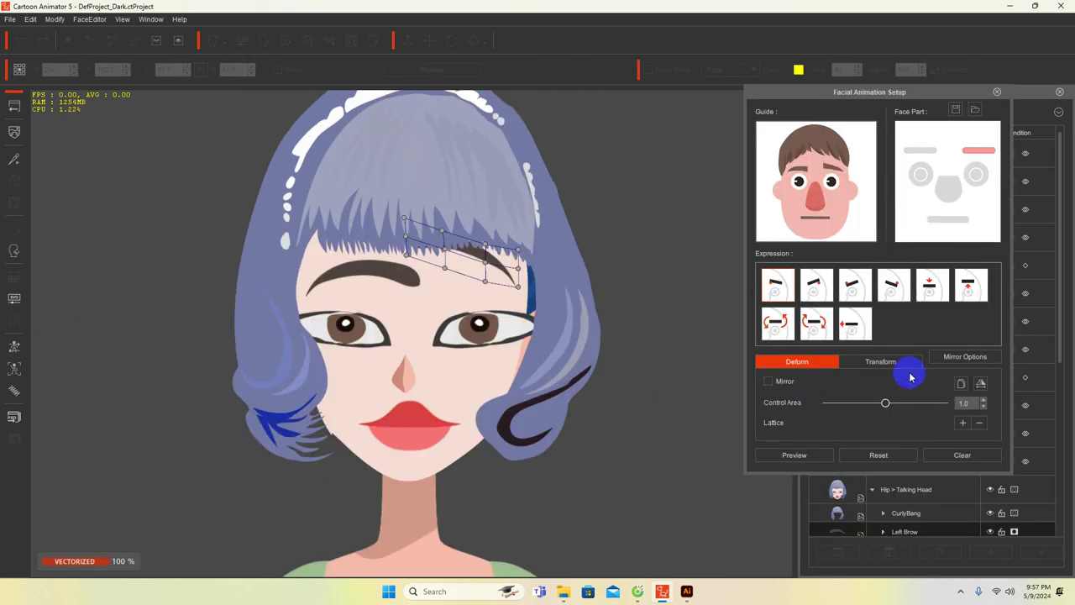
pyautogui.click(998, 93)
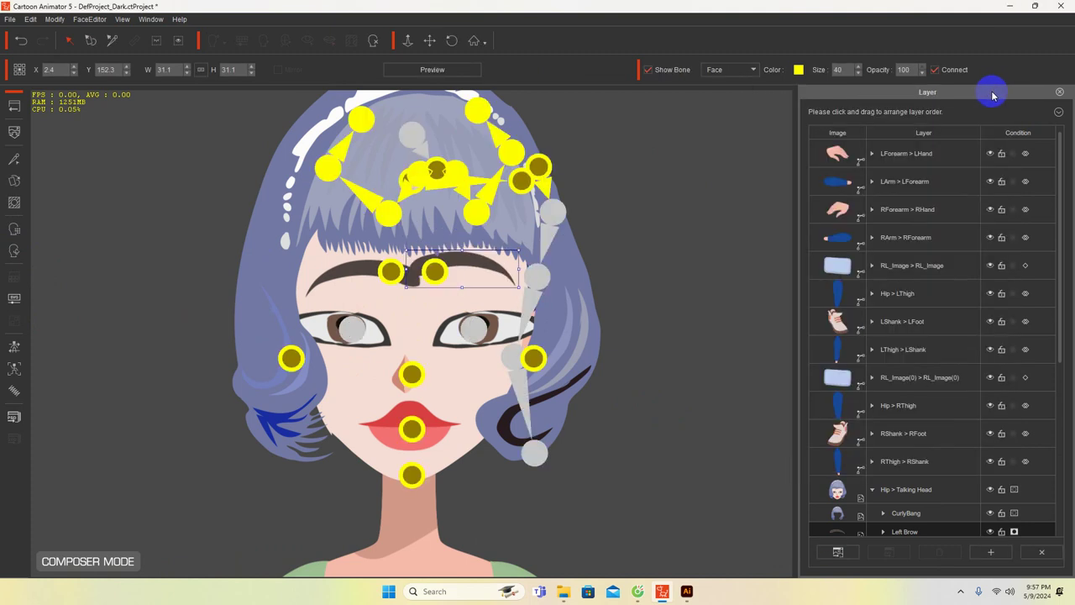
# In the 360 Head Creator's front angle, move the left brow to about X 4.2, Y 150.3 and the right brow to about X -3.8, Y 150.0
pyautogui.click(13, 252)
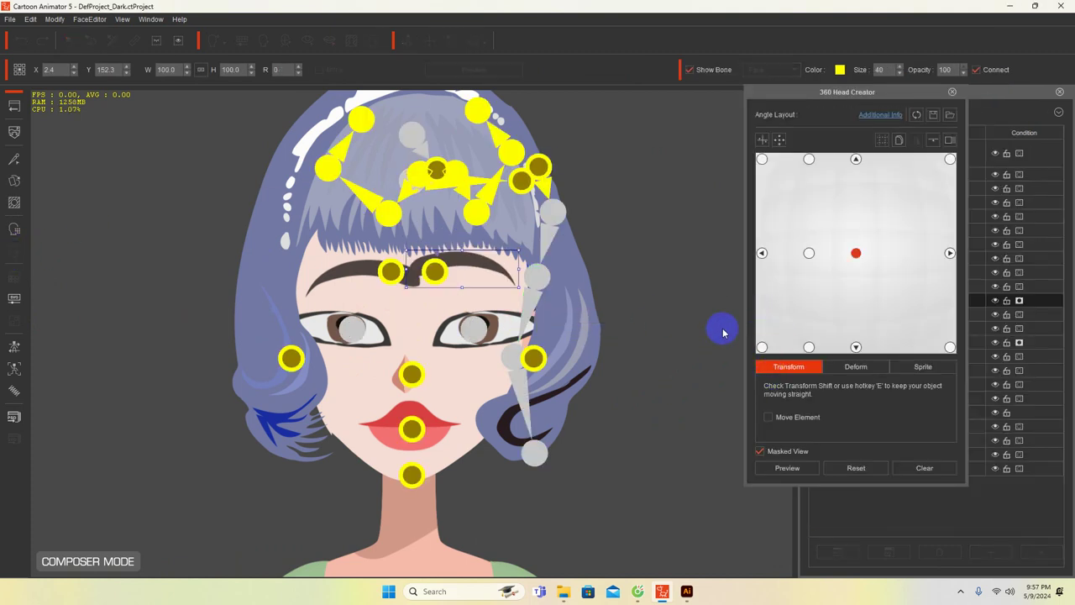
pyautogui.click(856, 253)
pyautogui.click(403, 292)
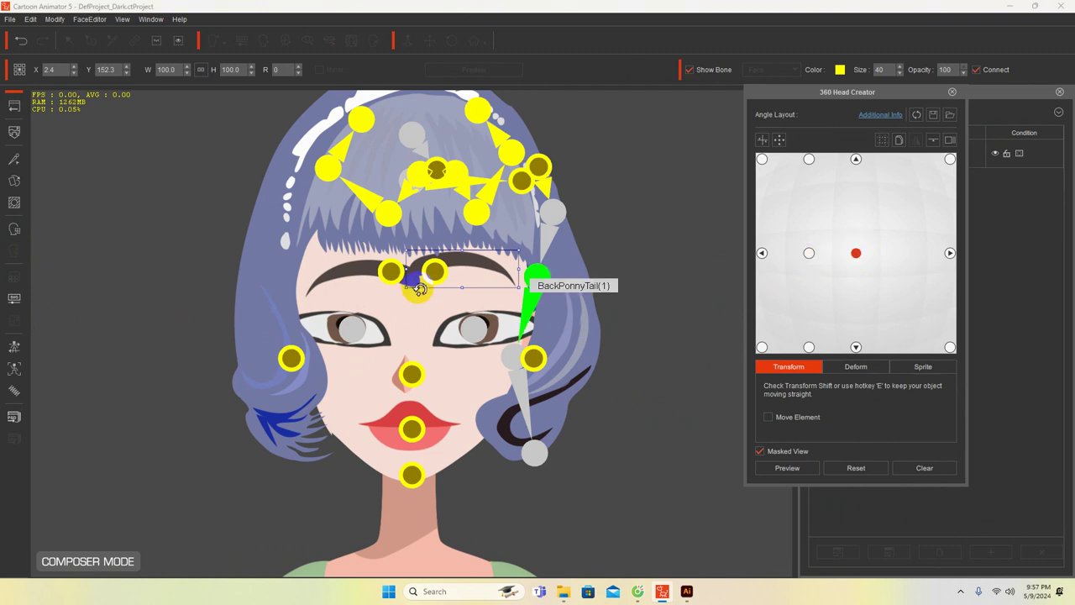
pyautogui.click(777, 368)
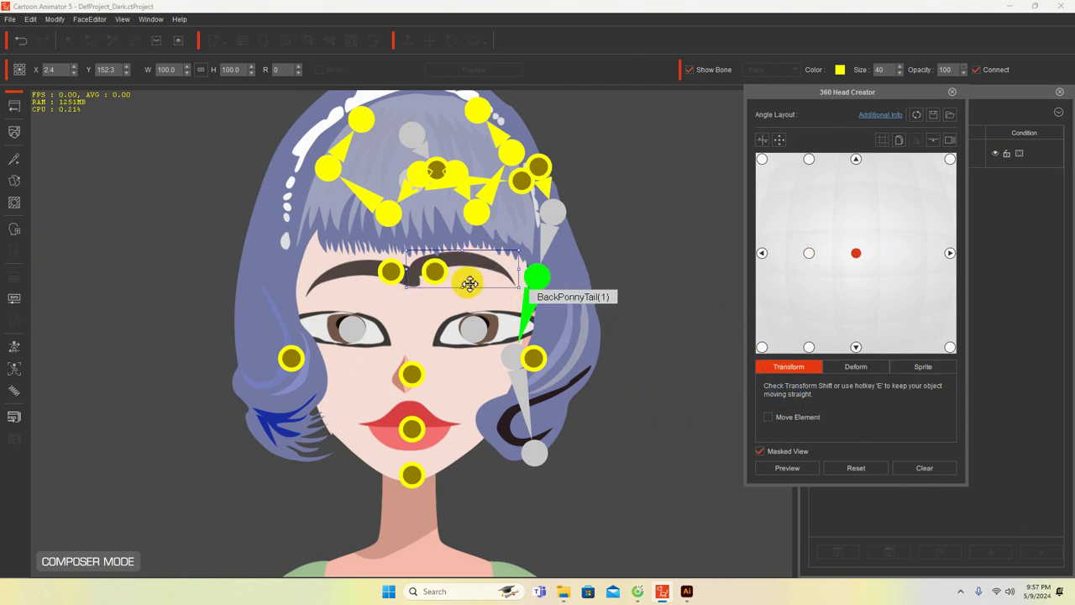
pyautogui.click(437, 270)
pyautogui.moveTo(437, 273); pyautogui.dragTo(454, 291)
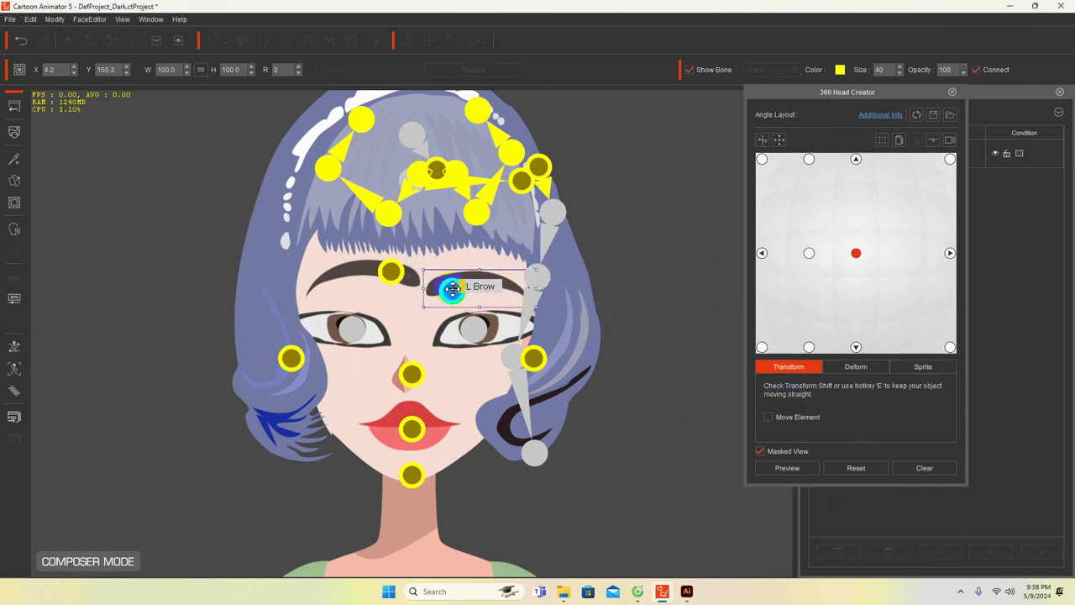
pyautogui.moveTo(392, 275); pyautogui.dragTo(375, 296)
# Move the right eye to about X -5.0, Y 146.7 and the left eye to about X 5.5, Y 147.3
pyautogui.moveTo(364, 336); pyautogui.dragTo(368, 328)
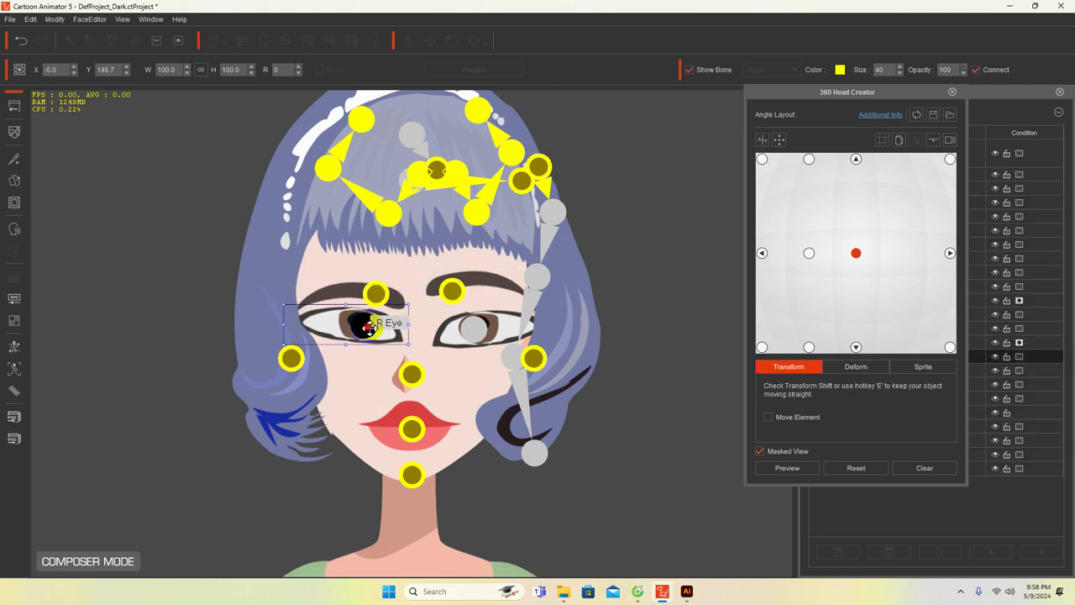
pyautogui.click(478, 332)
pyautogui.moveTo(478, 330); pyautogui.dragTo(468, 320)
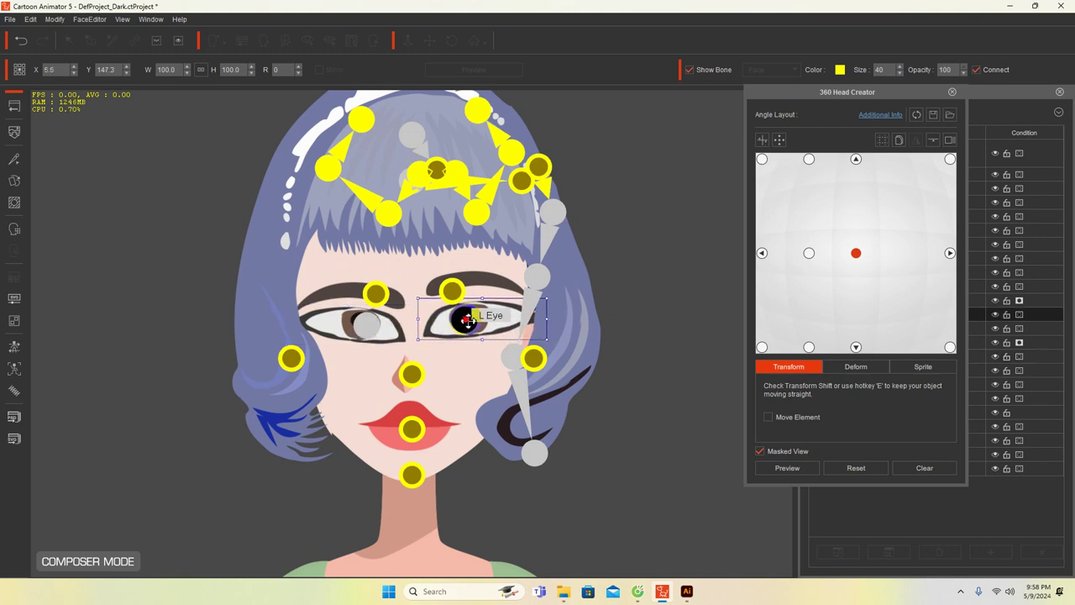
# Reposition the right brow to about X -3.6, Y 150.7 and the left brow to about X 3.9, Y 150.1 above the eyes
pyautogui.click(377, 293)
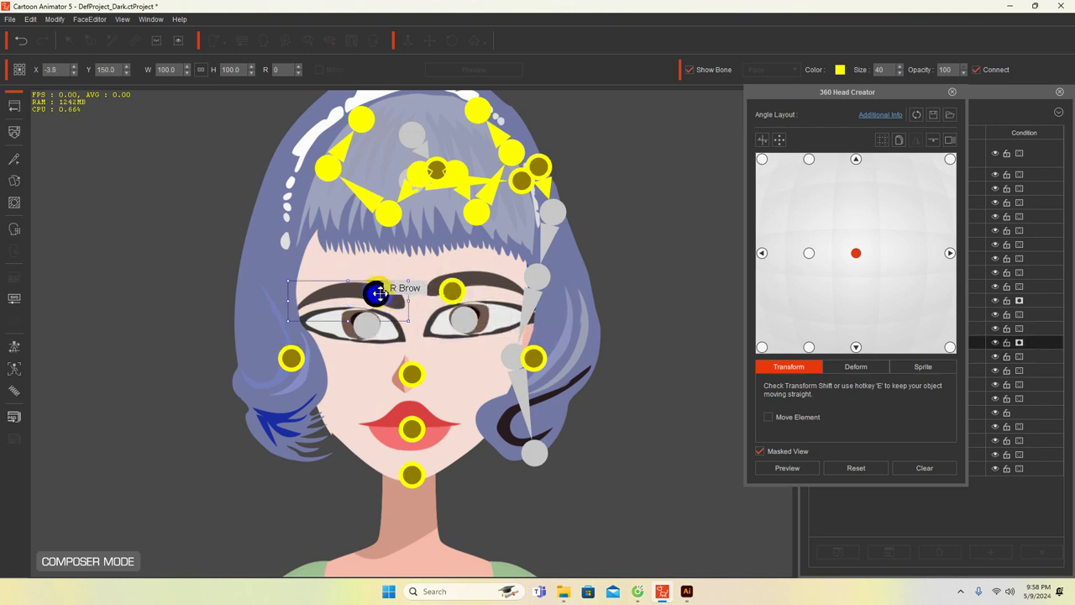
pyautogui.moveTo(381, 290); pyautogui.dragTo(382, 283)
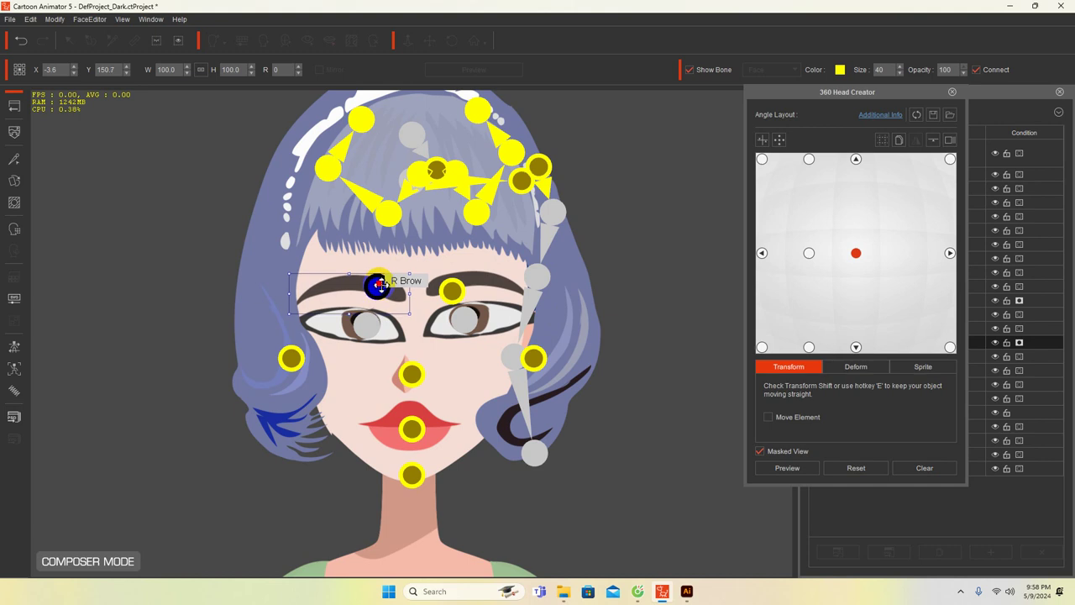
pyautogui.click(452, 292)
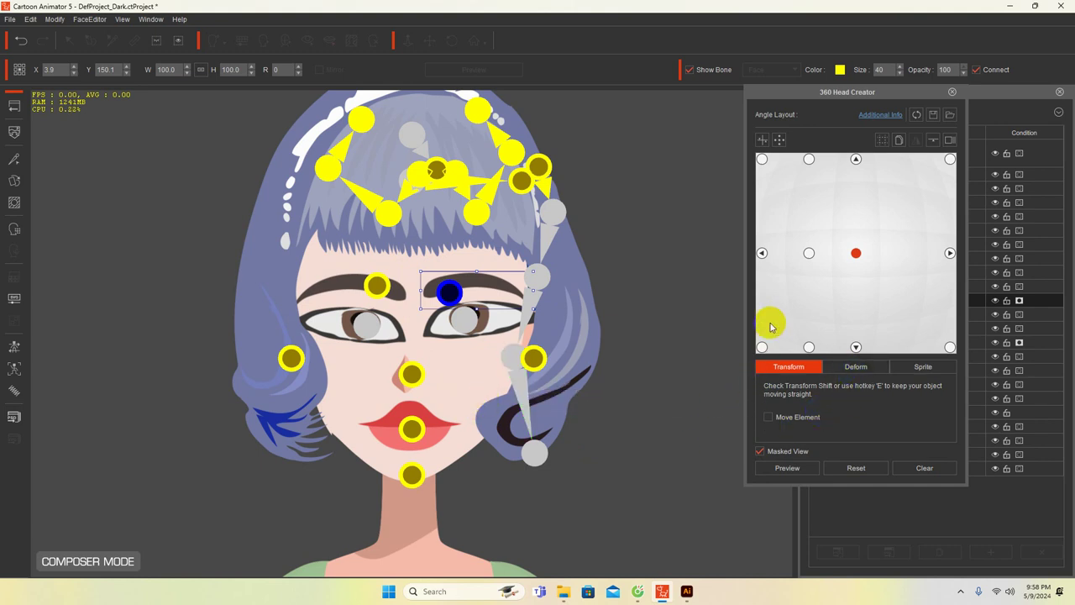
# Switch the head to the lower-left corner angle and shift the CurlyBang wig across so it fits over the turned face
pyautogui.click(761, 347)
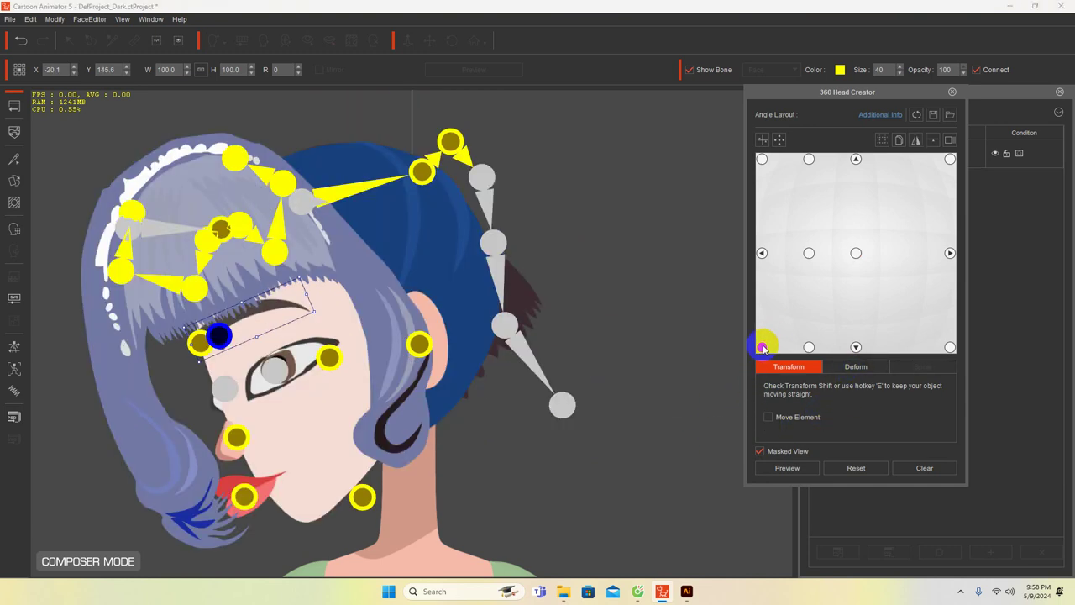
pyautogui.click(202, 196)
pyautogui.moveTo(202, 196); pyautogui.dragTo(245, 179)
# Rotate the head to 351 in the lower-left angle and move the left ear to about X 1.2, Y 144.4
pyautogui.click(366, 403)
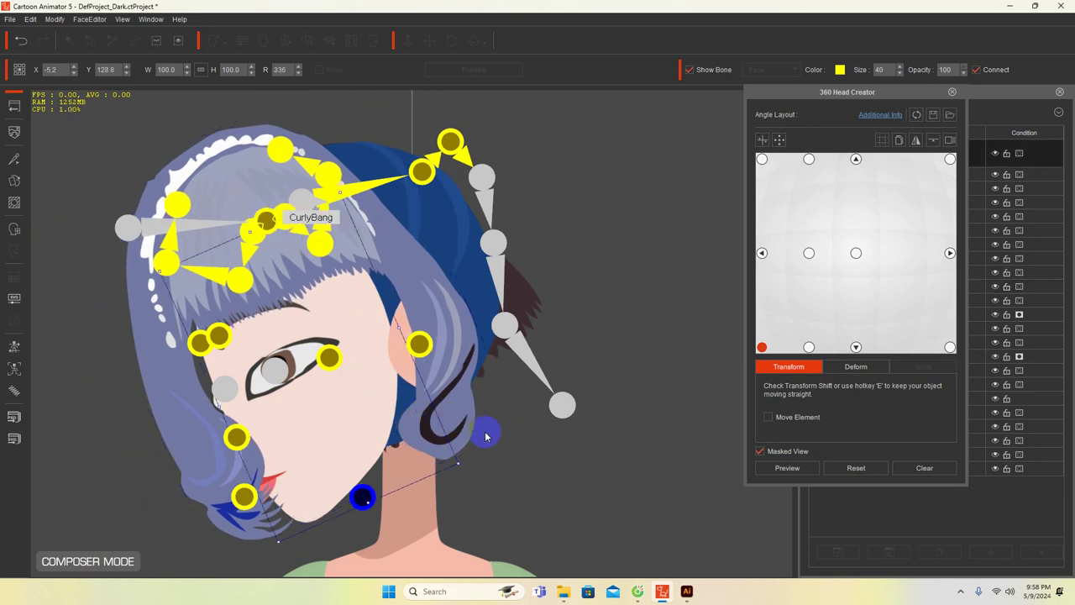
pyautogui.moveTo(465, 464); pyautogui.dragTo(454, 493)
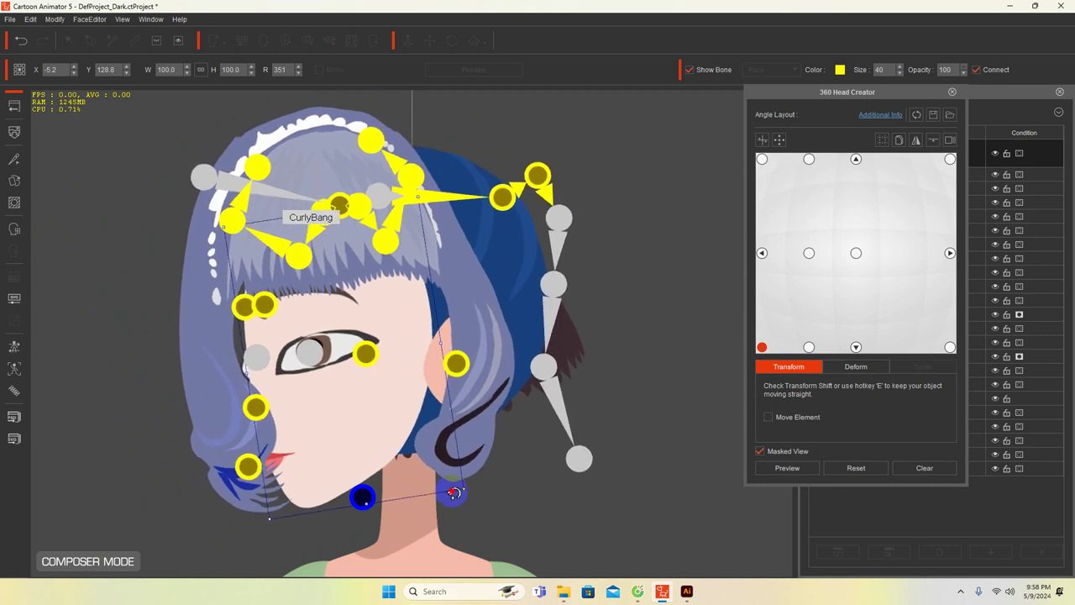
pyautogui.click(453, 368)
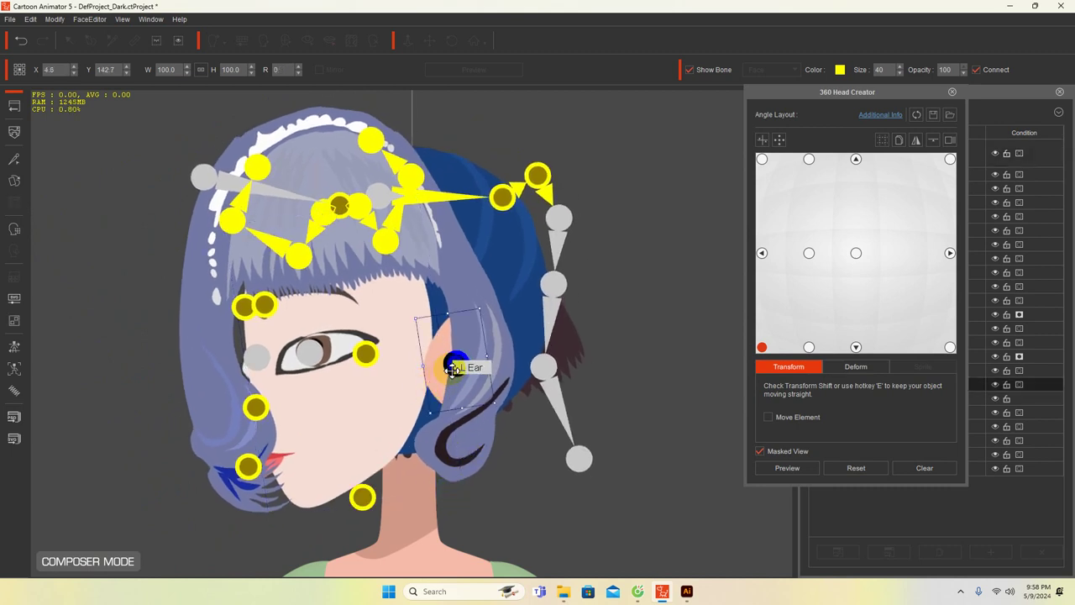
pyautogui.moveTo(454, 365); pyautogui.dragTo(423, 347)
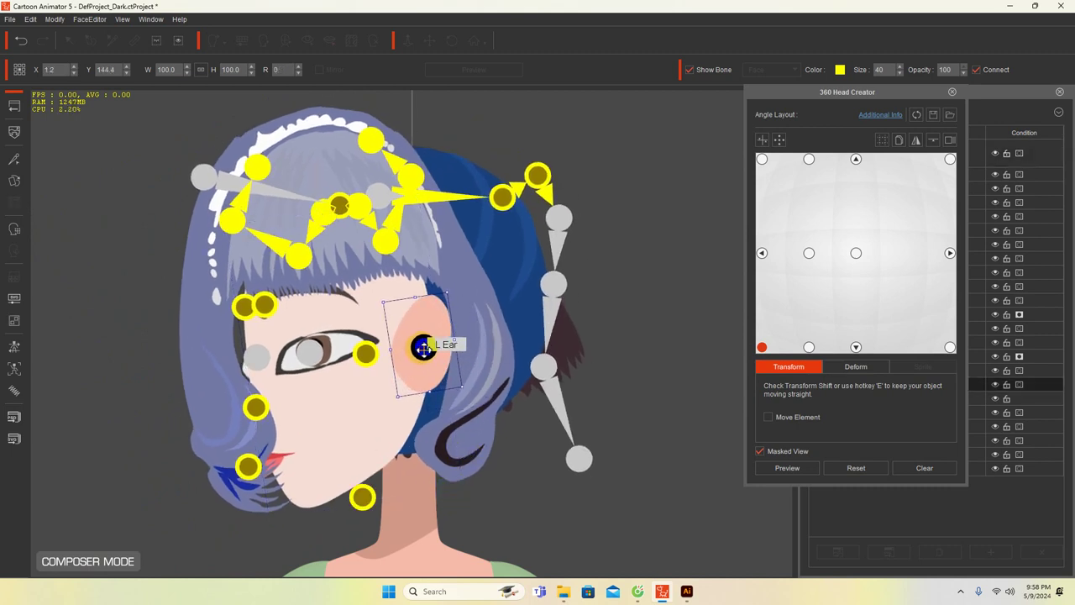
# Deform the CurlyBang wig in the lower-left corner angle, pulling its lower lattice points up and outward so the curls clear the mouth
pyautogui.click(236, 441)
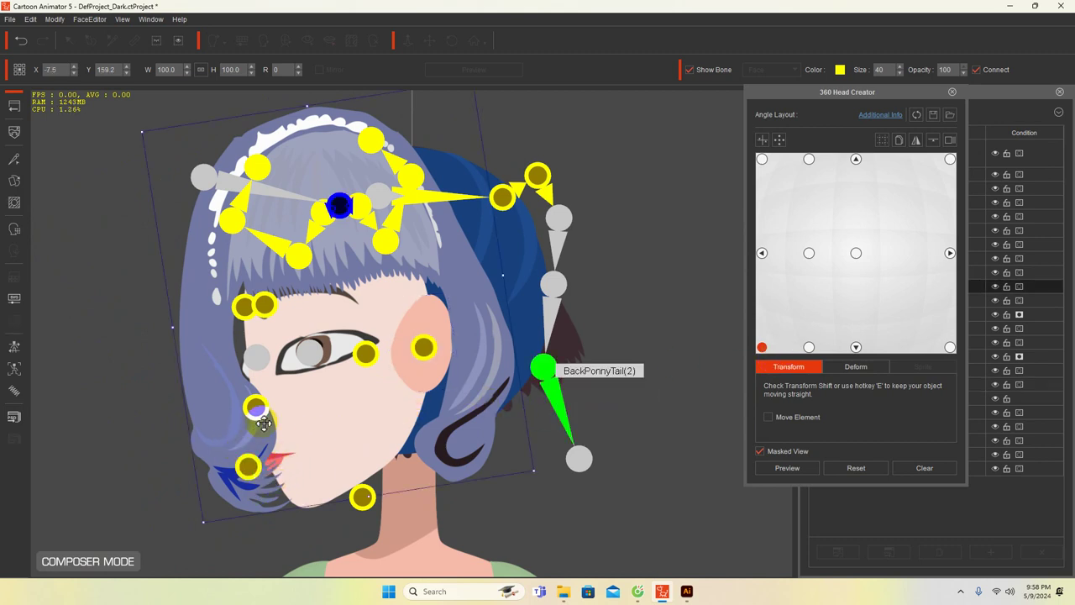
pyautogui.click(855, 367)
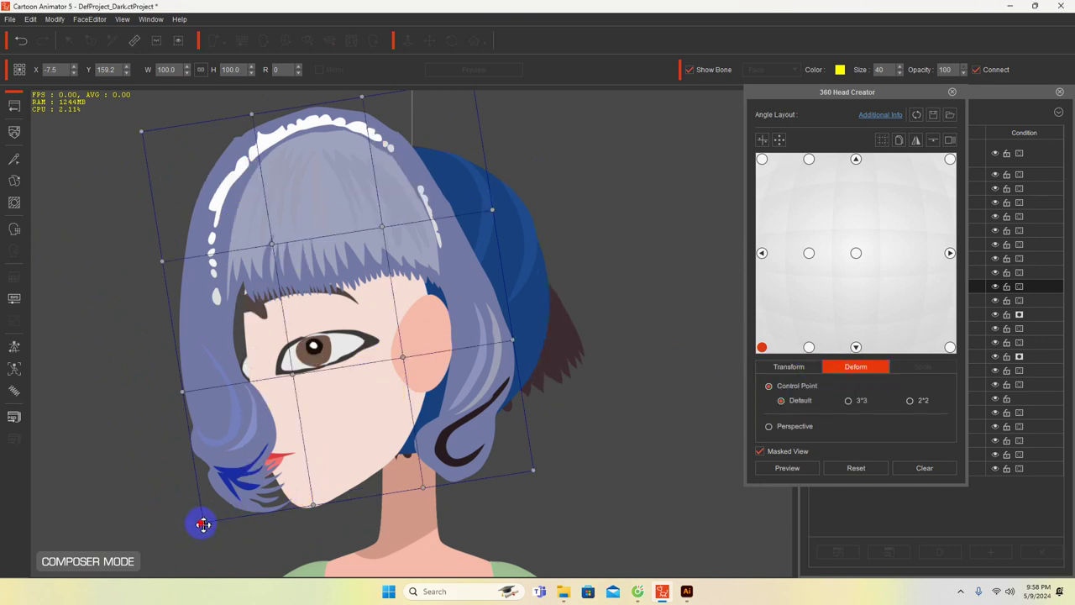
pyautogui.moveTo(203, 524); pyautogui.dragTo(164, 450)
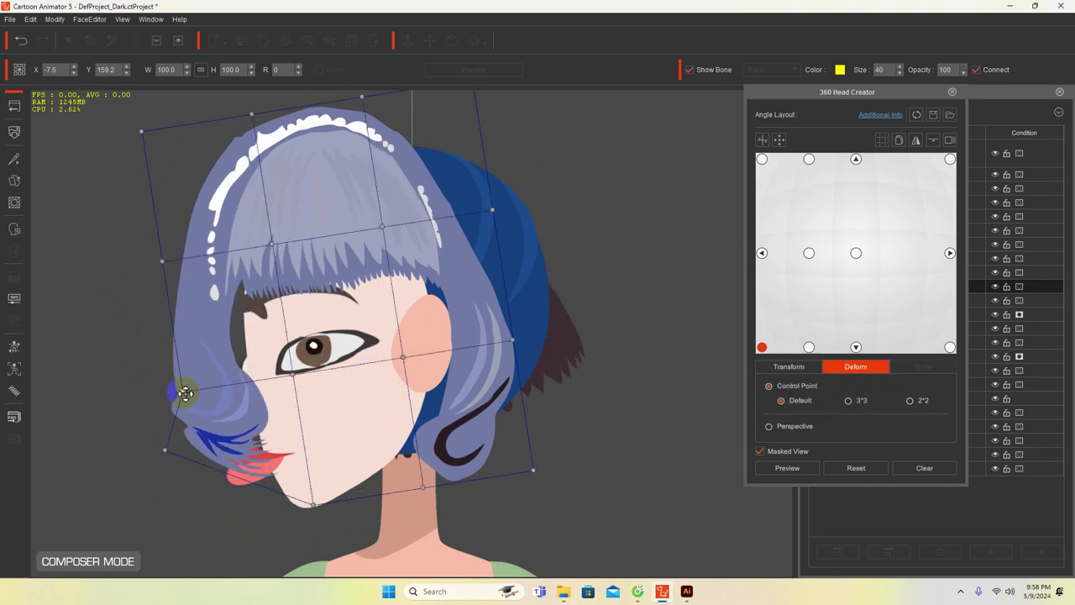
pyautogui.moveTo(185, 393); pyautogui.dragTo(167, 317)
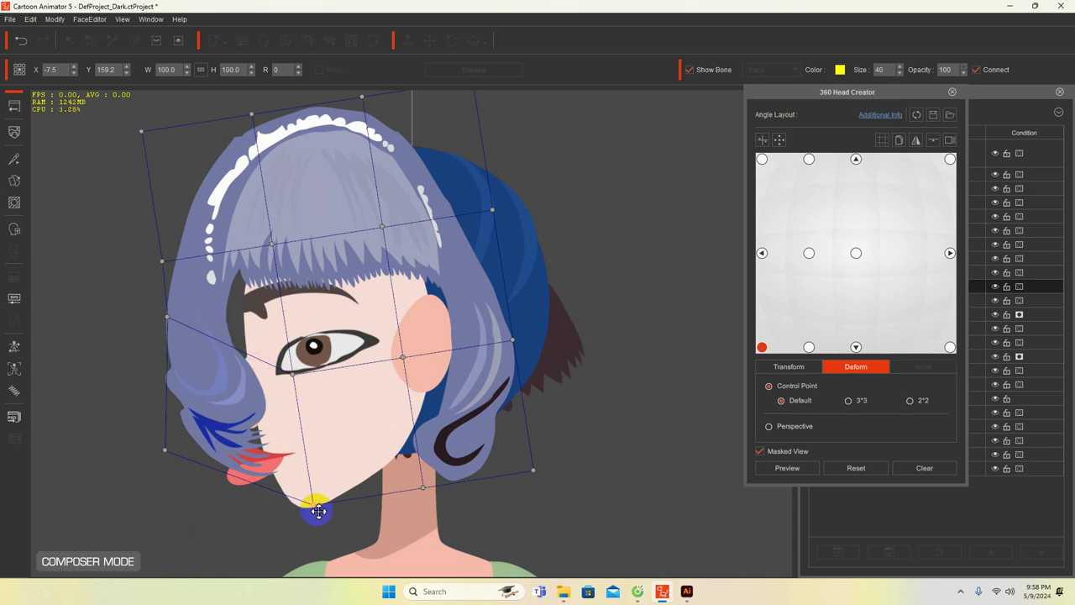
pyautogui.moveTo(318, 511); pyautogui.dragTo(266, 409)
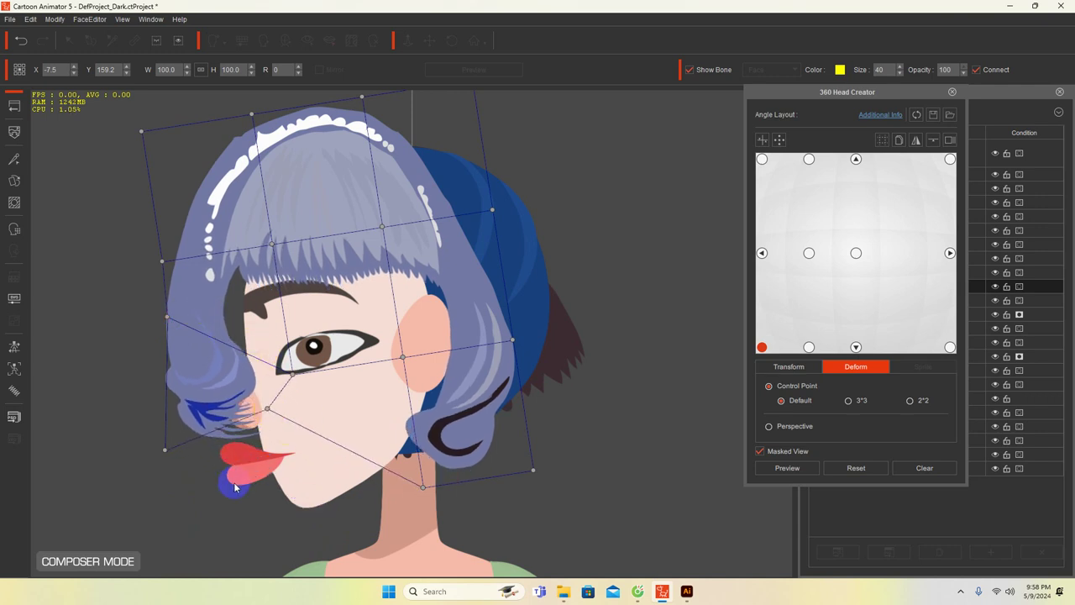
# Move the mouth in and slightly up so it sits on the turned face
pyautogui.click(243, 473)
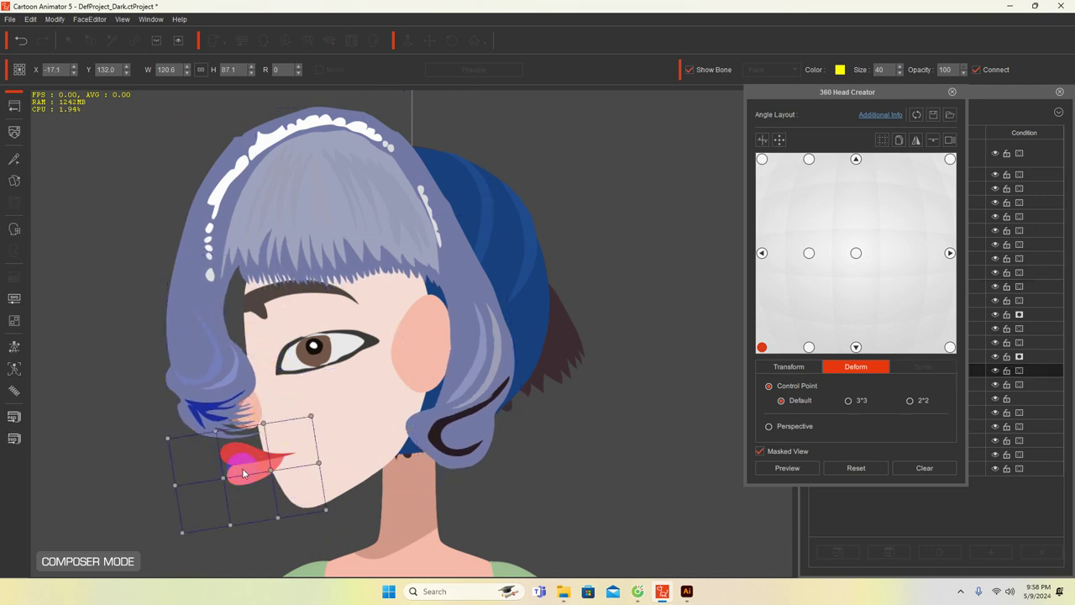
pyautogui.click(789, 367)
pyautogui.moveTo(269, 456); pyautogui.dragTo(285, 440)
# Move the right eye to about X -14.8, Y 144.5 and the left eye to about X -10.6, Y 144.6
pyautogui.click(257, 356)
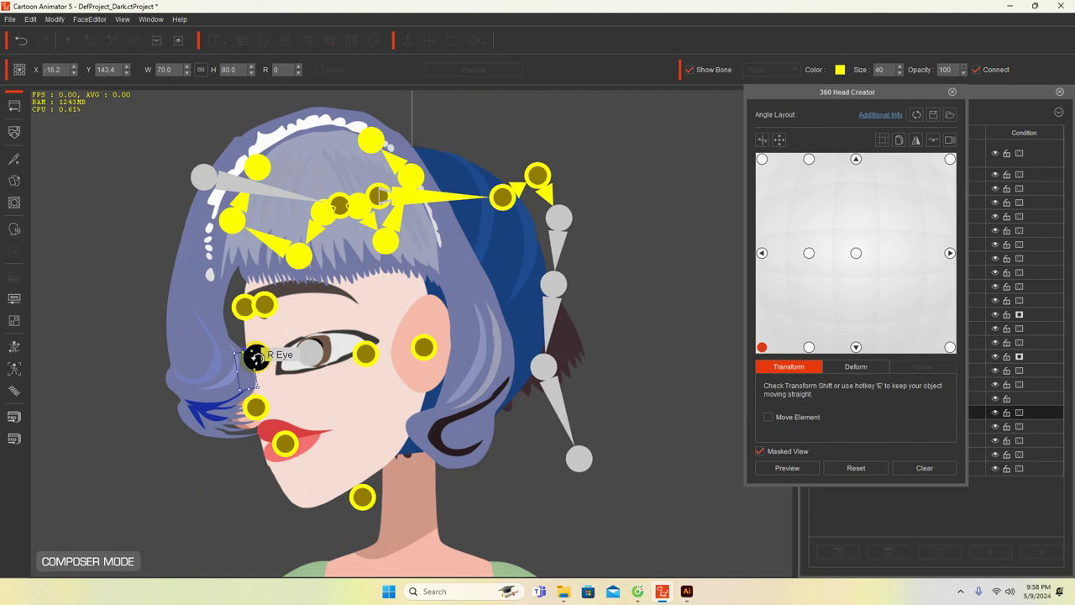
pyautogui.moveTo(259, 359)
pyautogui.mouseDown()
pyautogui.moveTo(250, 363)
pyautogui.moveTo(268, 345)
pyautogui.mouseUp()
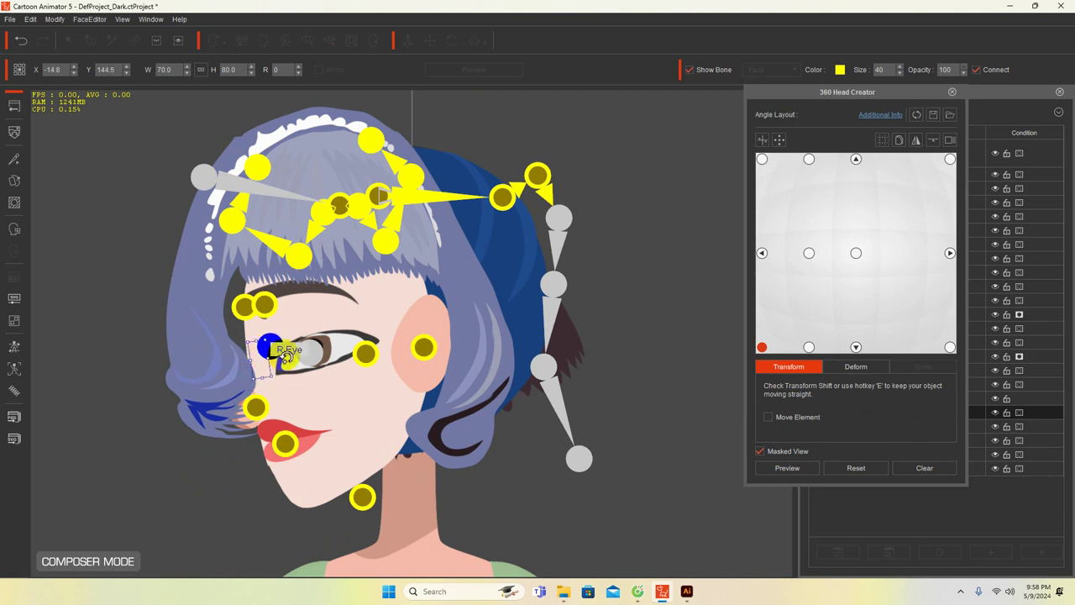
pyautogui.click(313, 350)
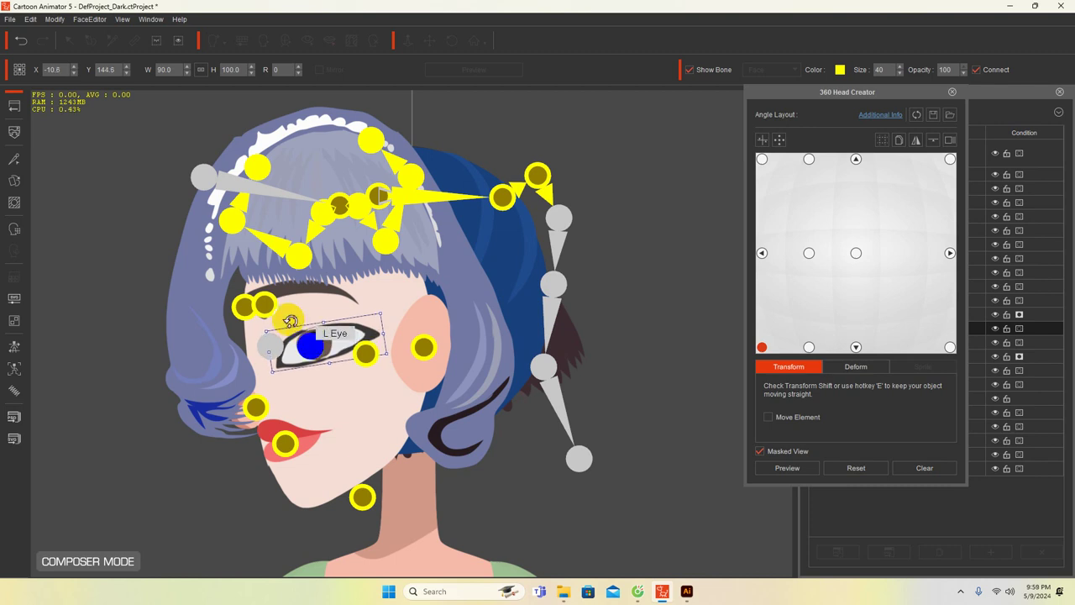
# Reposition the left brow just above the left eye and the right brow to about X -16.7, Y 147.9
pyautogui.click(266, 304)
pyautogui.moveTo(265, 304)
pyautogui.mouseDown()
pyautogui.moveTo(305, 315)
pyautogui.moveTo(252, 316)
pyautogui.mouseUp()
pyautogui.click(244, 310)
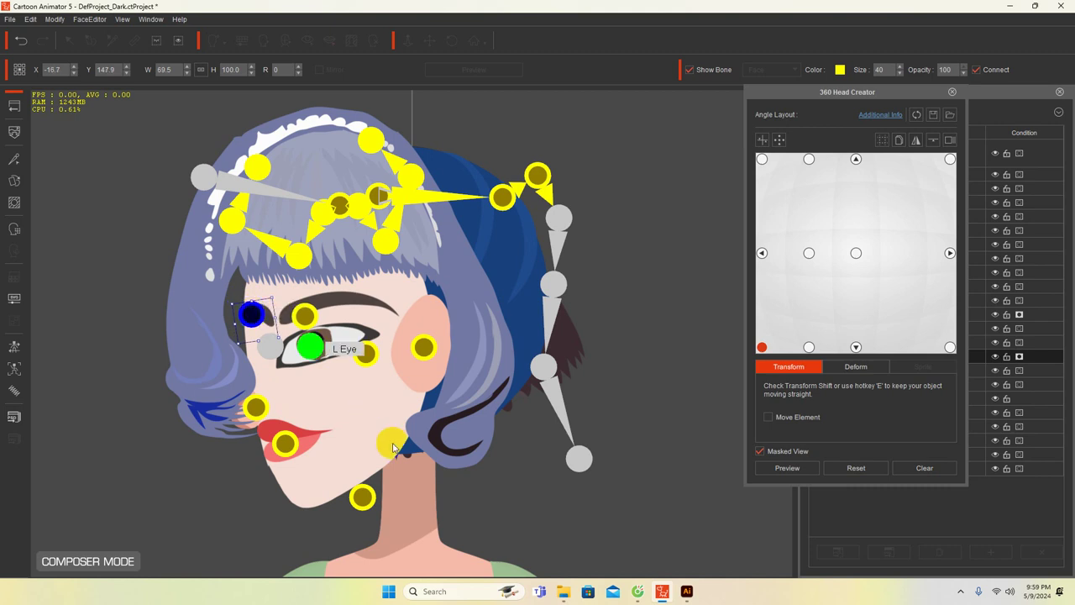
# Replace the BackHairBase sprite with Gai xinh-08.png from the BAITAP 1 folder and scale it to about 12.4 in width and height
pyautogui.click(500, 254)
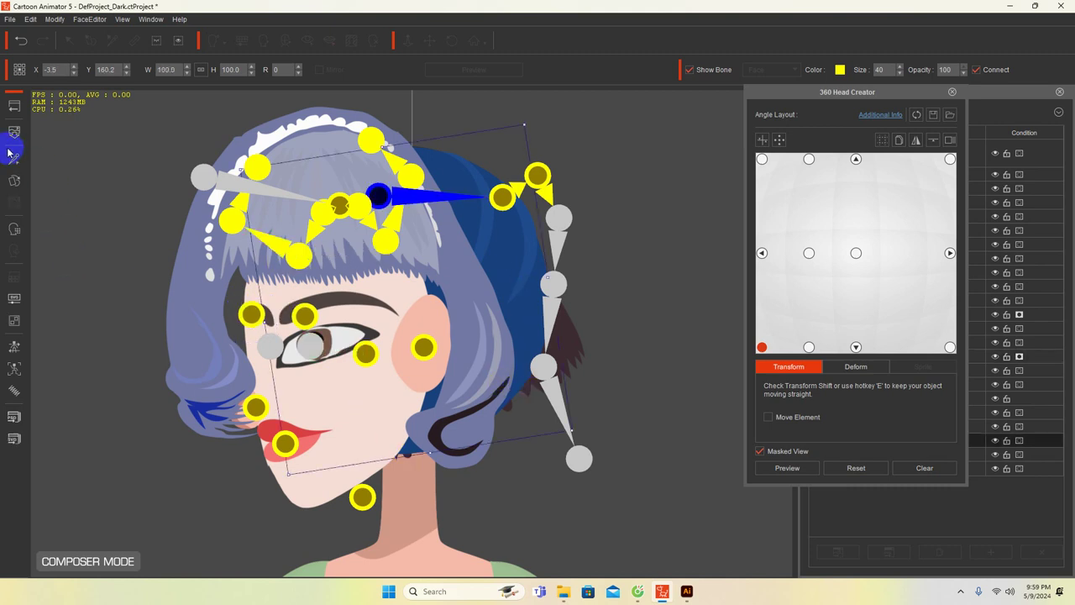
pyautogui.click(13, 183)
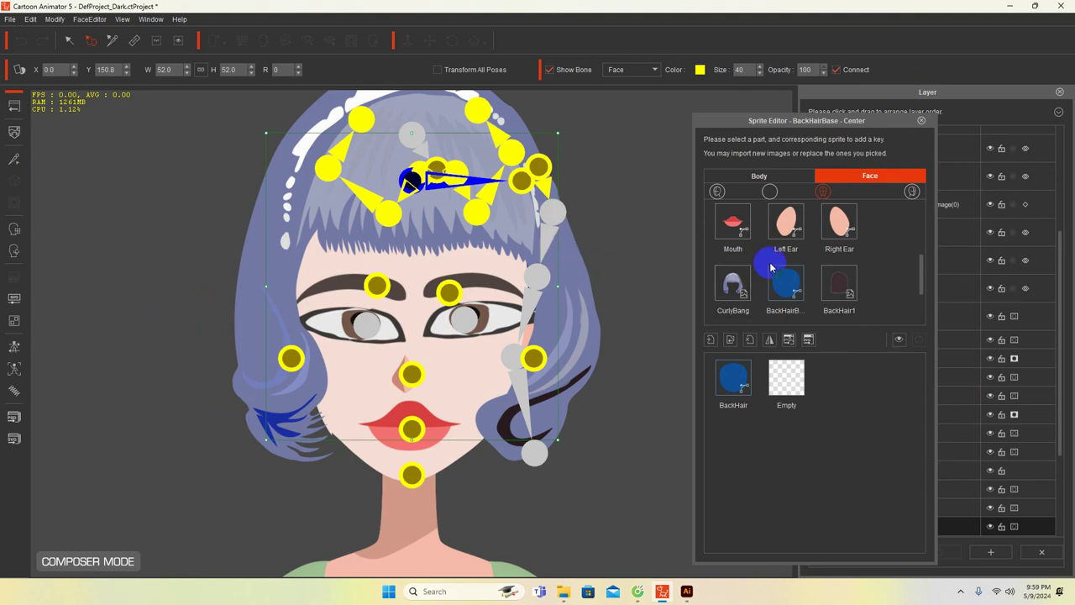
pyautogui.click(732, 345)
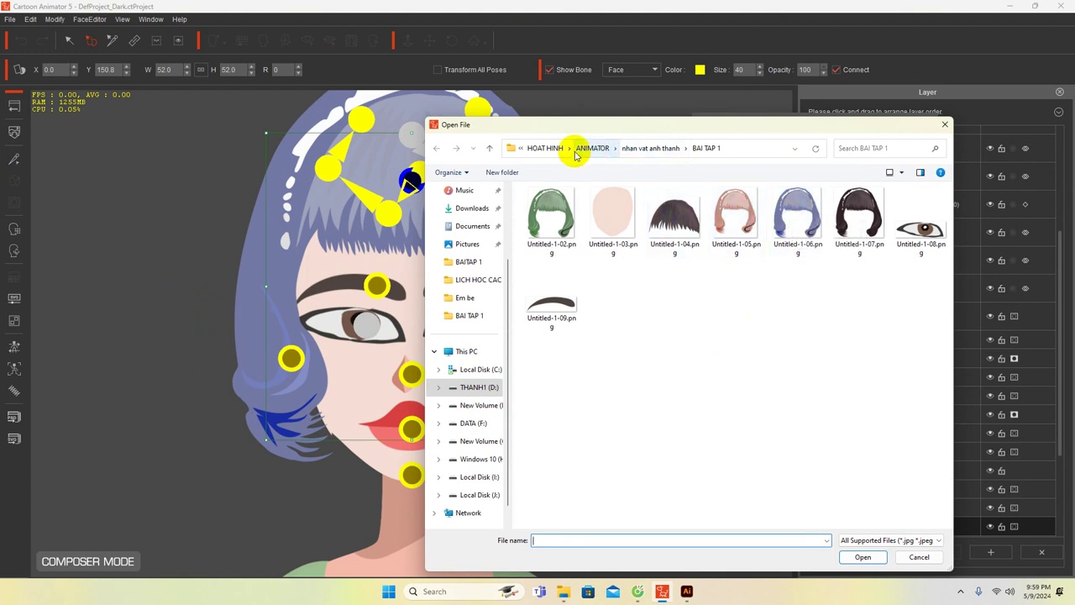
pyautogui.click(542, 148)
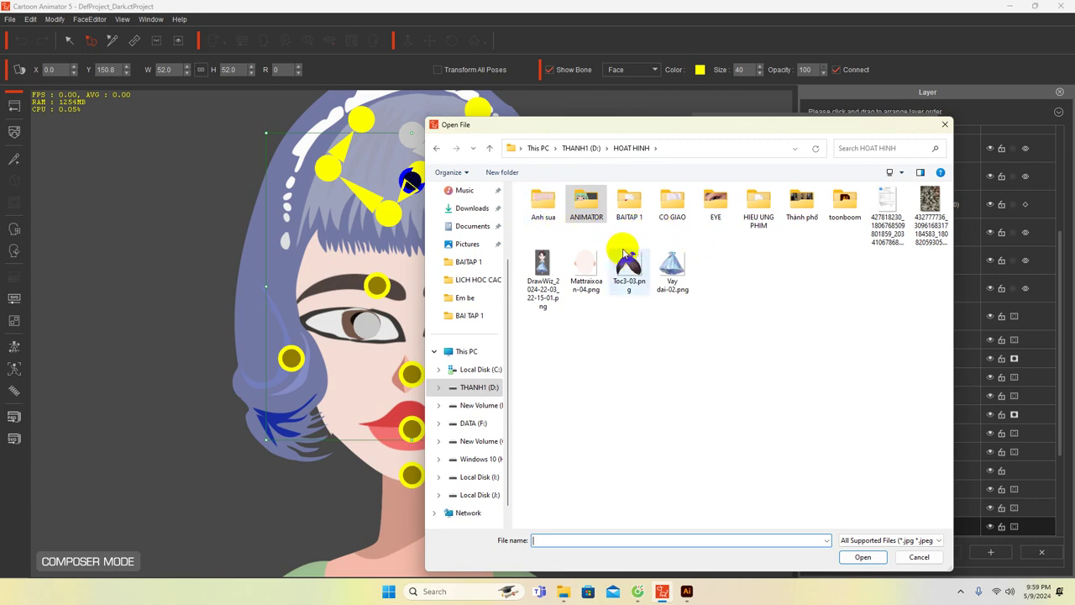
pyautogui.doubleClick(626, 205)
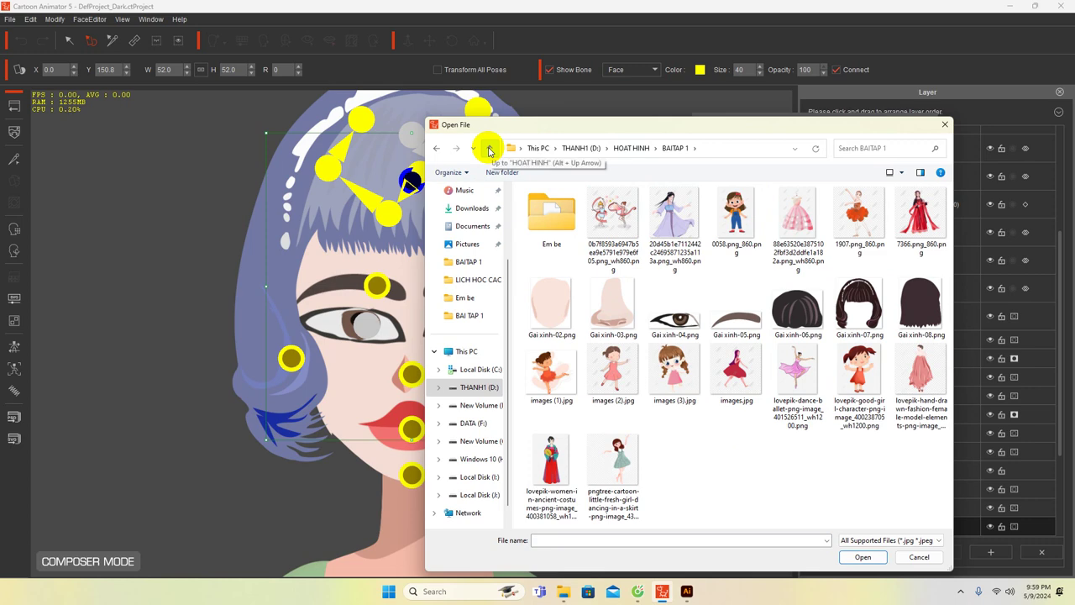
pyautogui.click(904, 303)
pyautogui.doubleClick(903, 302)
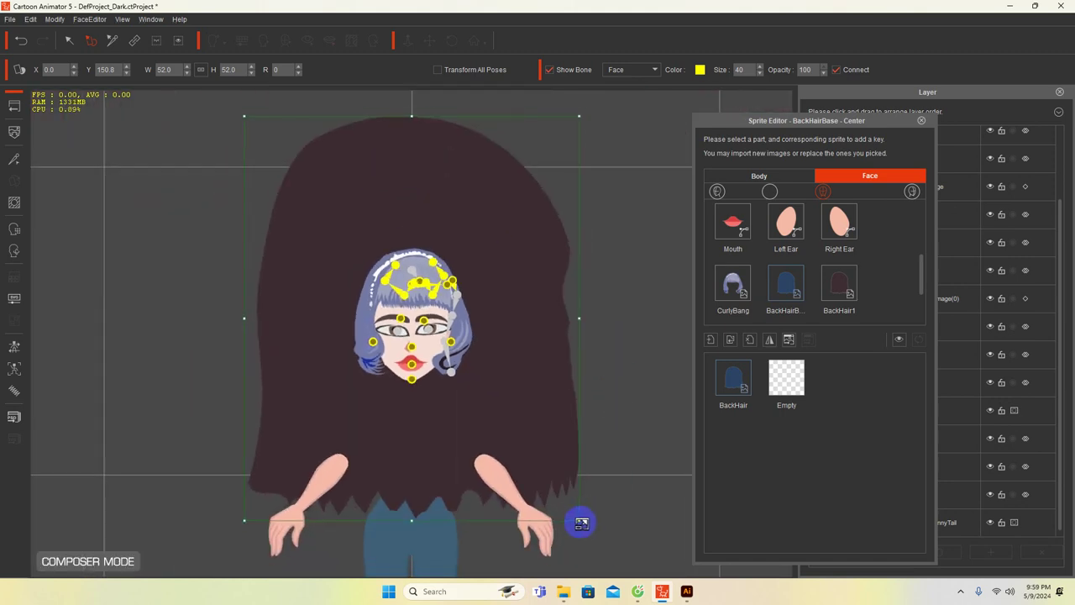
pyautogui.moveTo(580, 523); pyautogui.dragTo(469, 362)
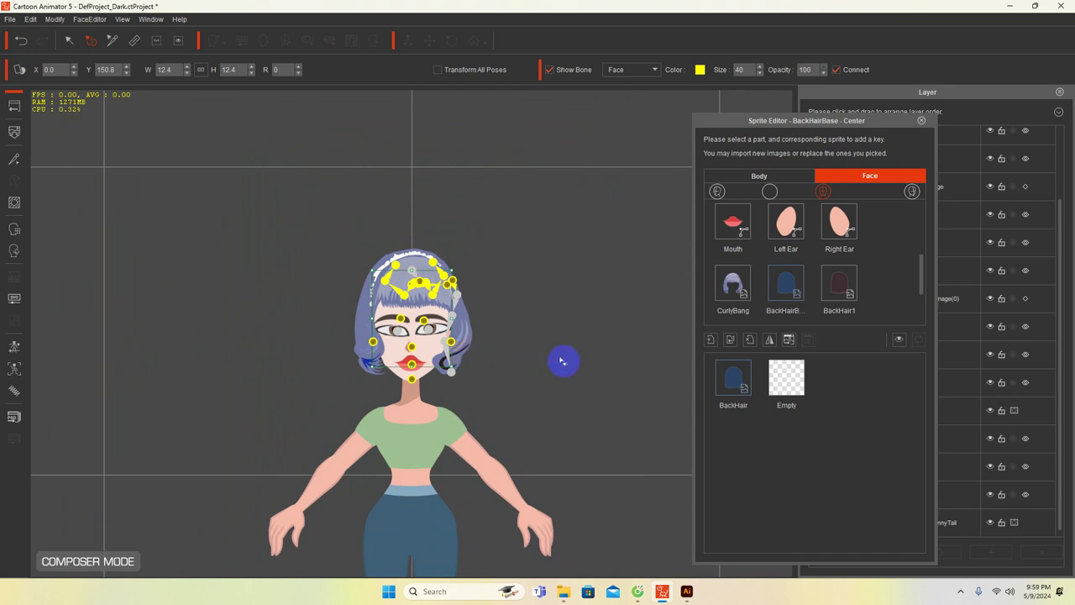
pyautogui.scroll(10, 563, 367)
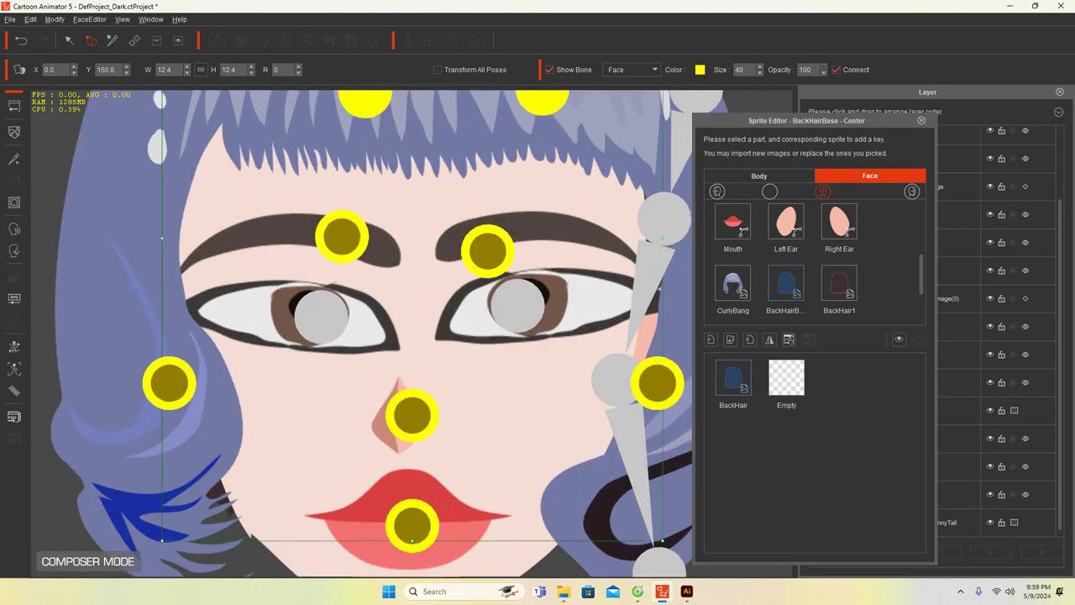
# In the 360 head's left-facing angle, move the CurlyBang wig to about X -2.4, Y 164.3 and the mouth to about X -11.5, Y 137.1
pyautogui.click(14, 252)
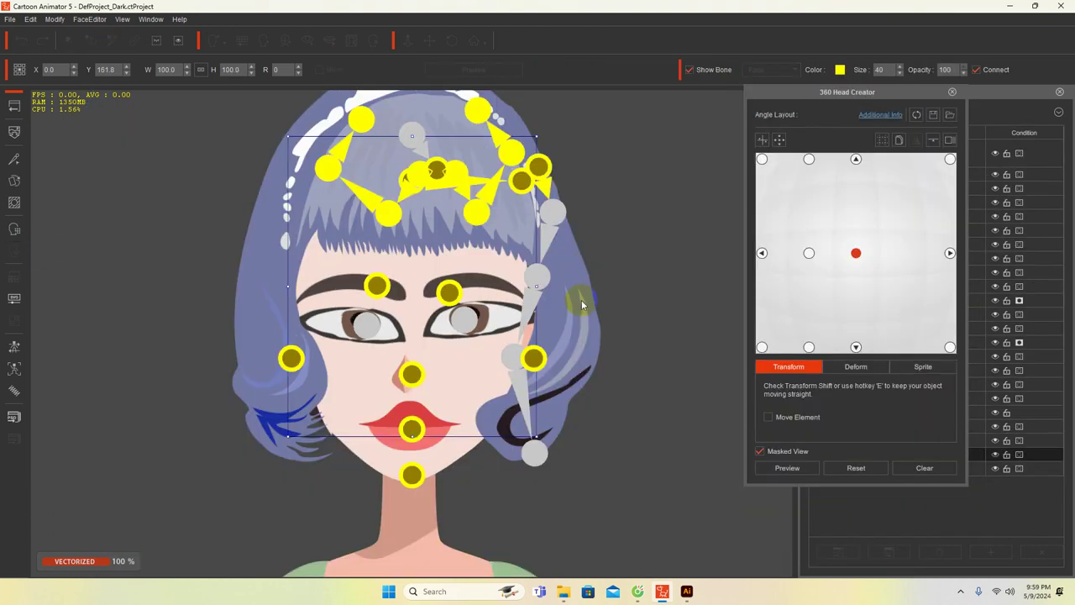
pyautogui.click(761, 253)
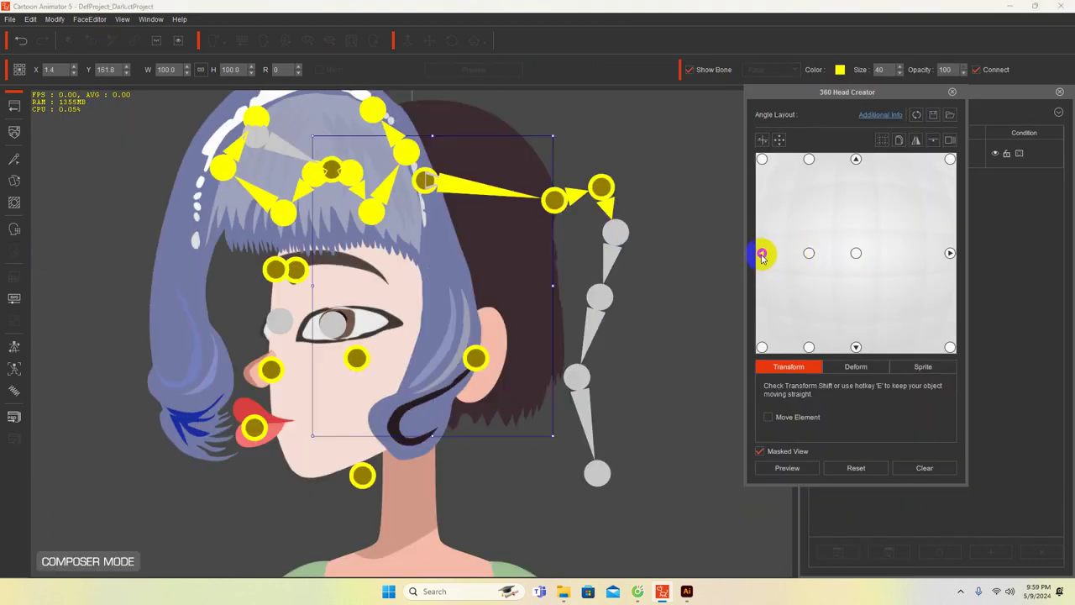
pyautogui.click(266, 165)
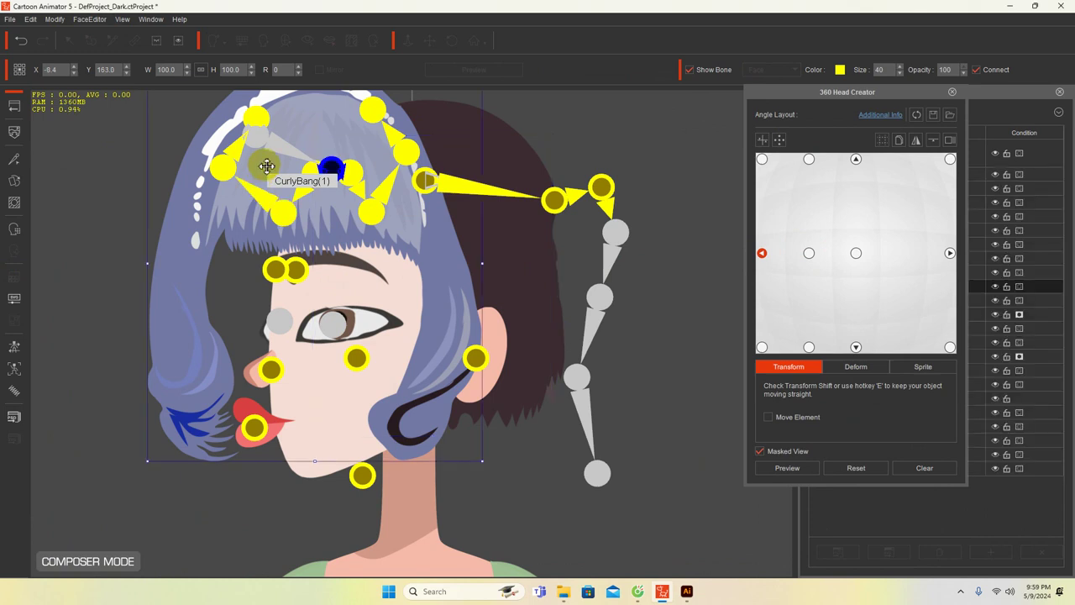
pyautogui.moveTo(266, 166); pyautogui.dragTo(324, 152)
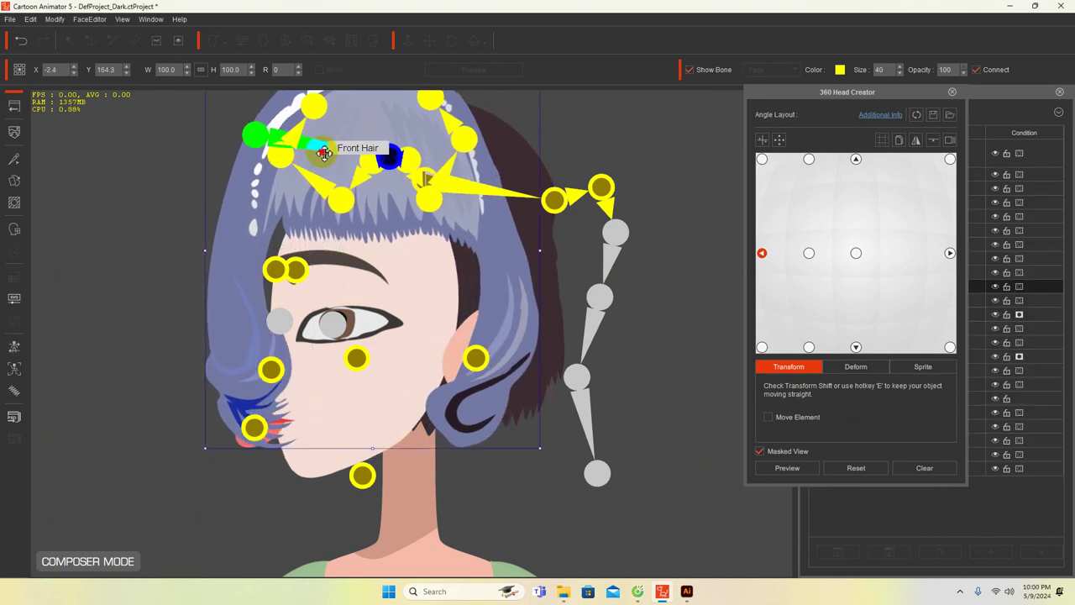
pyautogui.click(257, 429)
pyautogui.moveTo(256, 429); pyautogui.dragTo(304, 420)
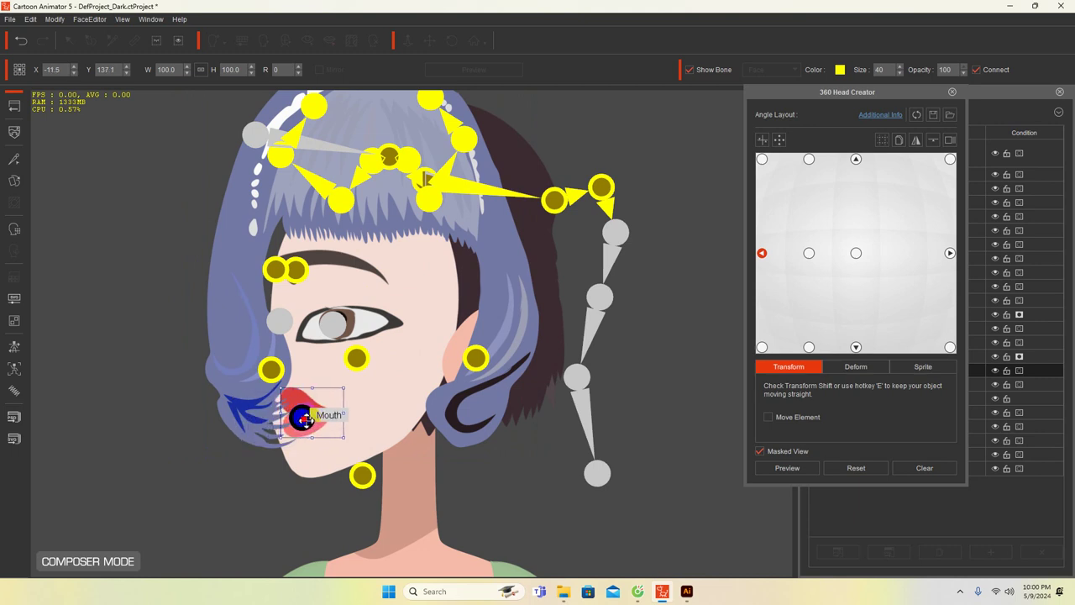
# Move the left eye to about X -7.7, Y 147.7 and scale it to about W 81.1, H 90.1
pyautogui.click(339, 322)
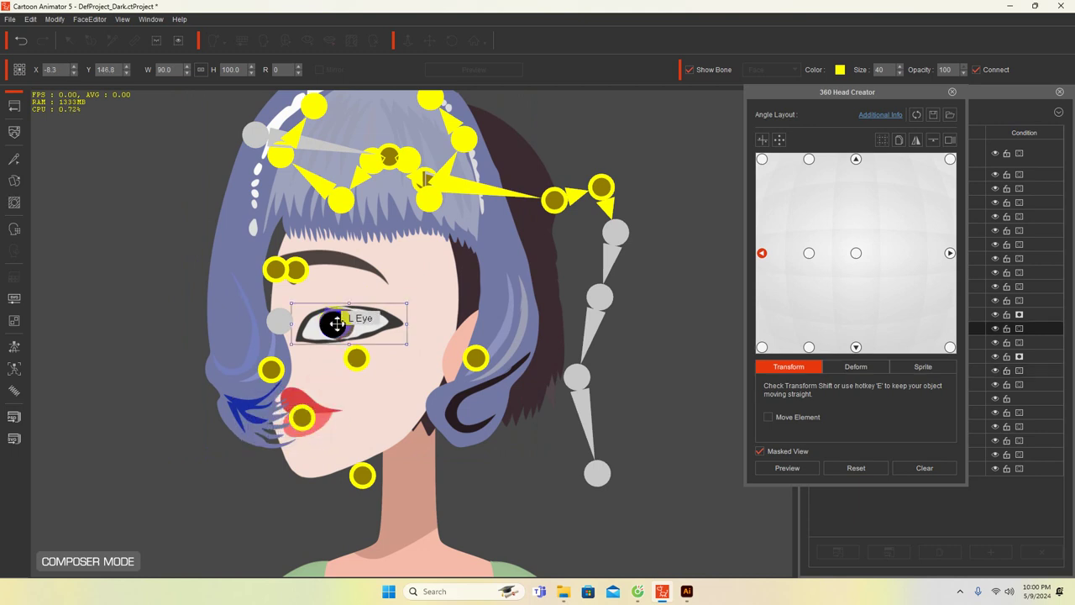
pyautogui.moveTo(338, 321); pyautogui.dragTo(342, 314)
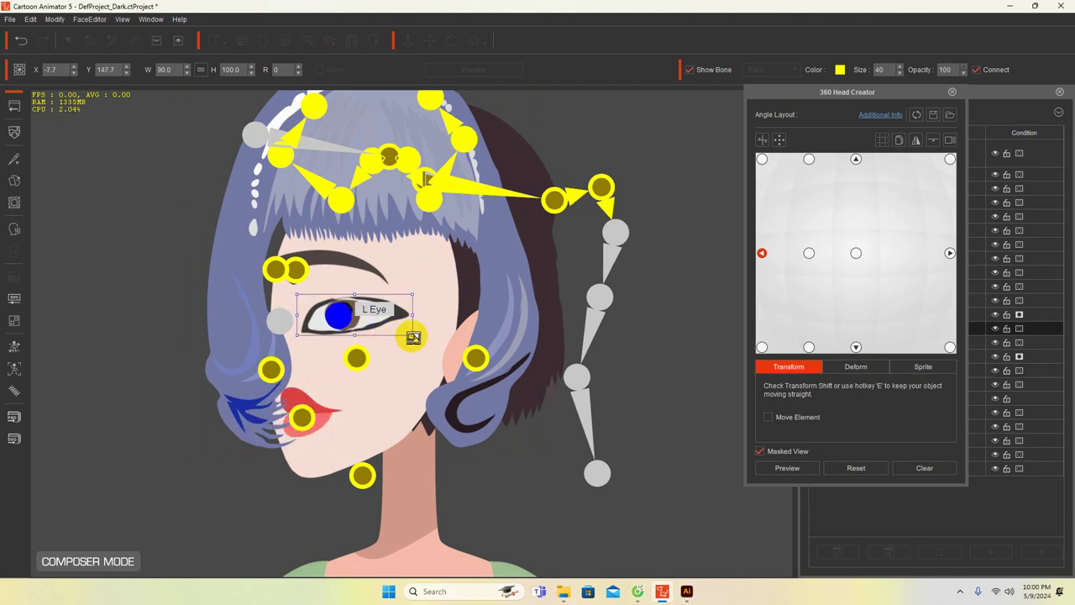
pyautogui.moveTo(412, 337); pyautogui.dragTo(406, 333)
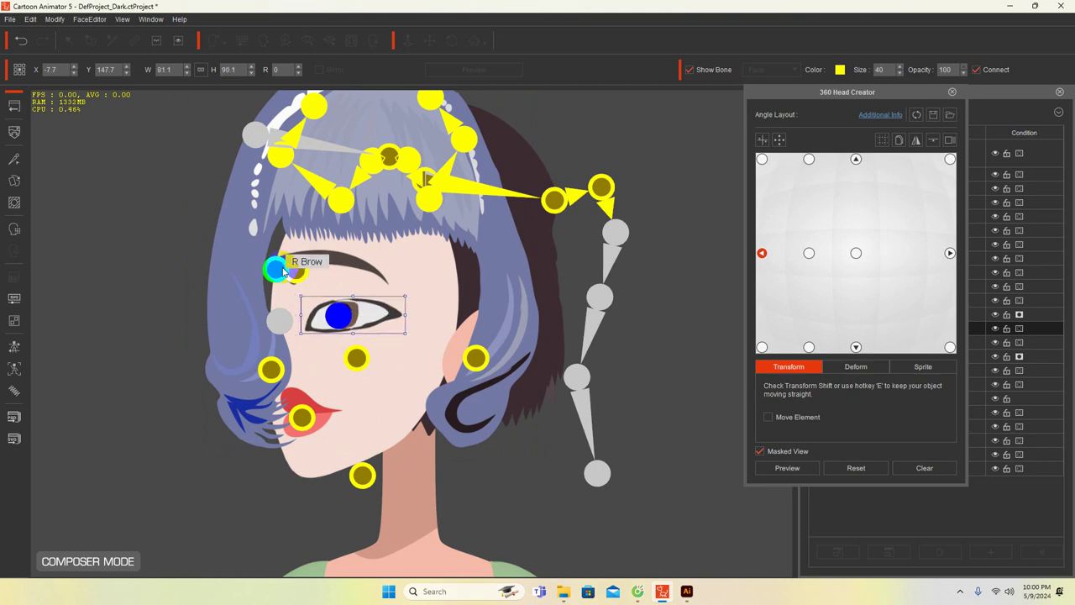
# Move the left brow to about X -9.6, Y 150.3 and rotate it to 355
pyautogui.click(298, 269)
pyautogui.moveTo(298, 269); pyautogui.dragTo(320, 289)
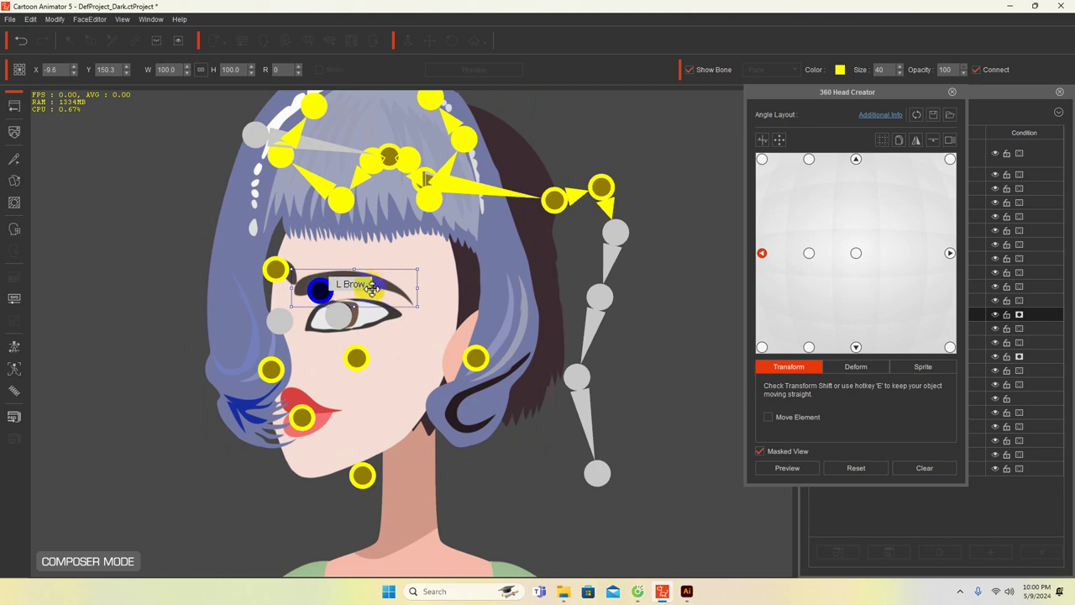
pyautogui.moveTo(424, 270); pyautogui.dragTo(423, 260)
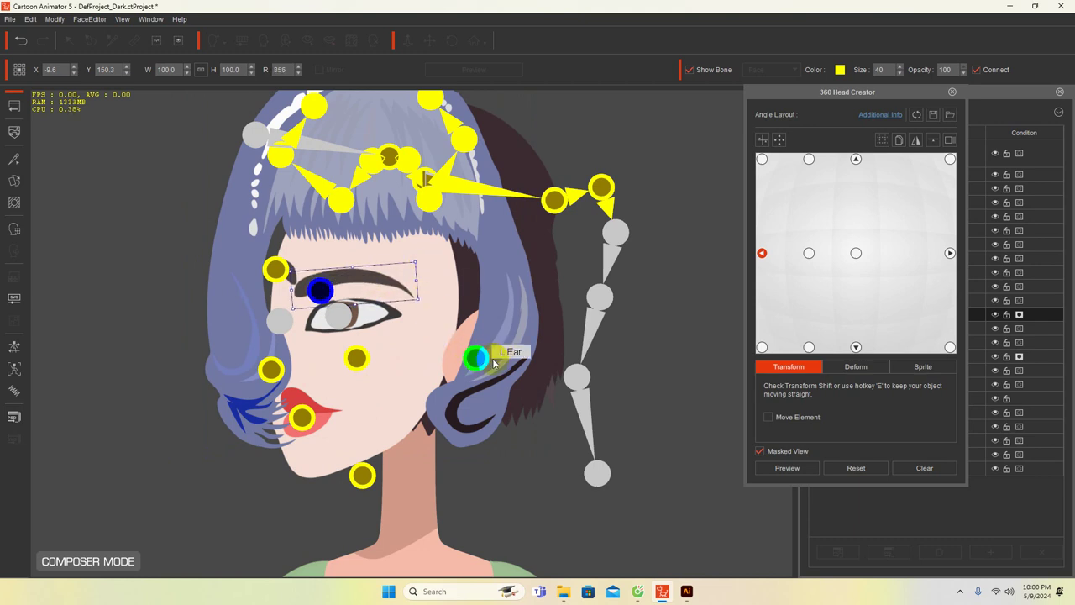
# Move the left ear to about X 3.7, Y 143.9 and the right brow to about X -13.5, Y 151.6
pyautogui.moveTo(477, 359); pyautogui.dragTo(450, 351)
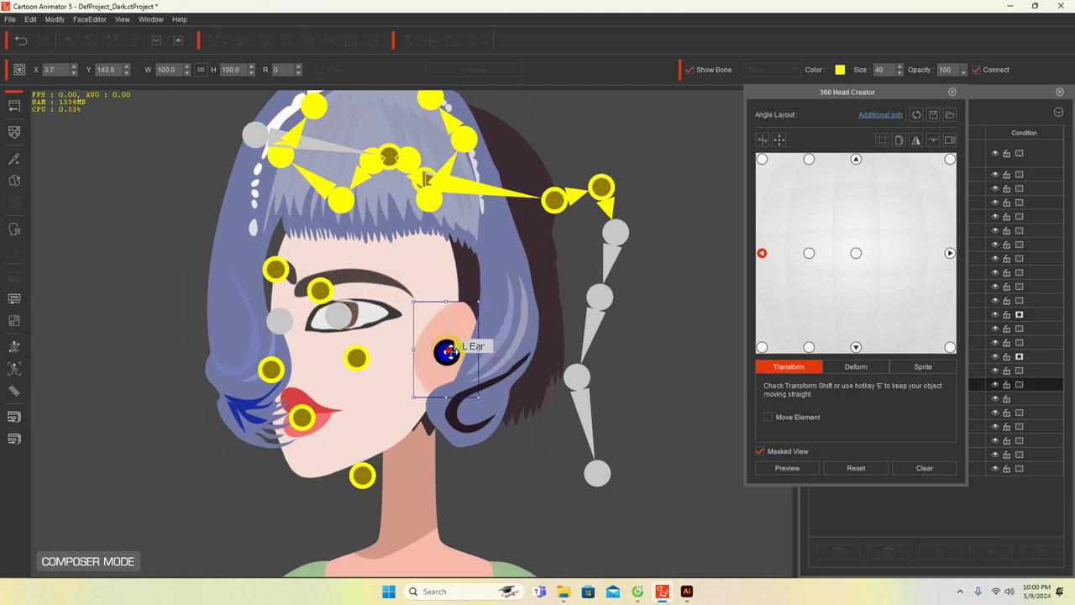
pyautogui.click(278, 268)
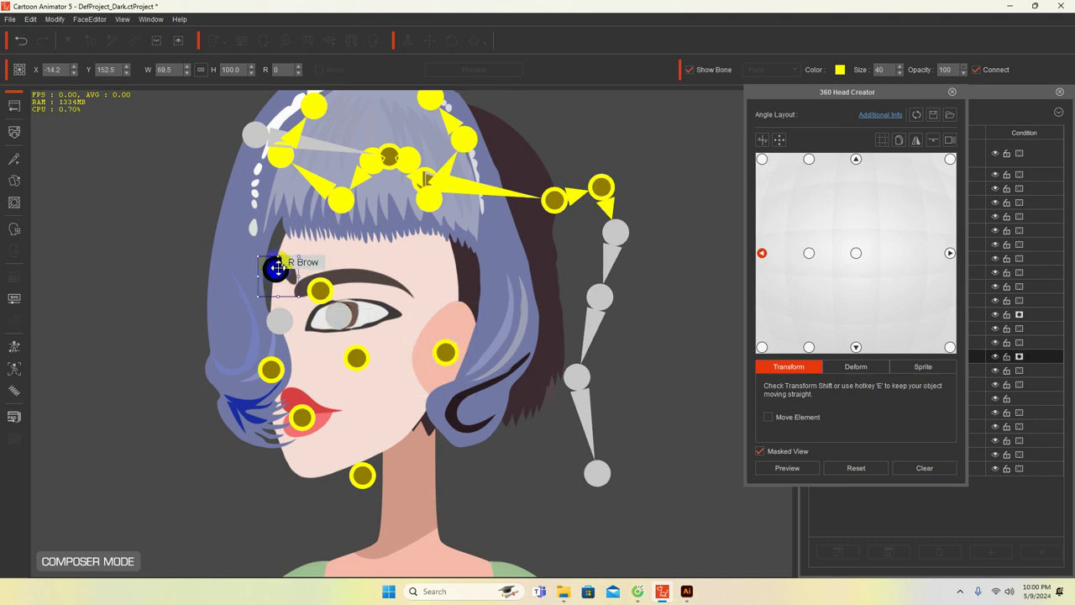
pyautogui.moveTo(278, 269); pyautogui.dragTo(281, 273)
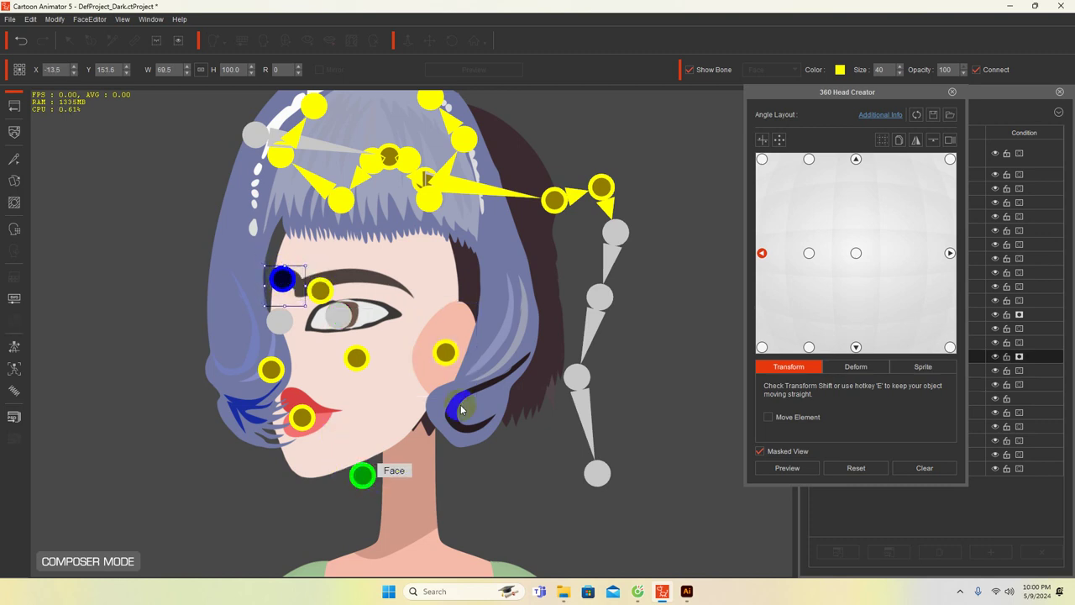
# Replace the CurlyBang wig sprite with Untitled-1-05.png from the nhan vat anh thanh\BAI TAP 1 folder and scale it to about W 15.4, H 15.4
pyautogui.click(541, 255)
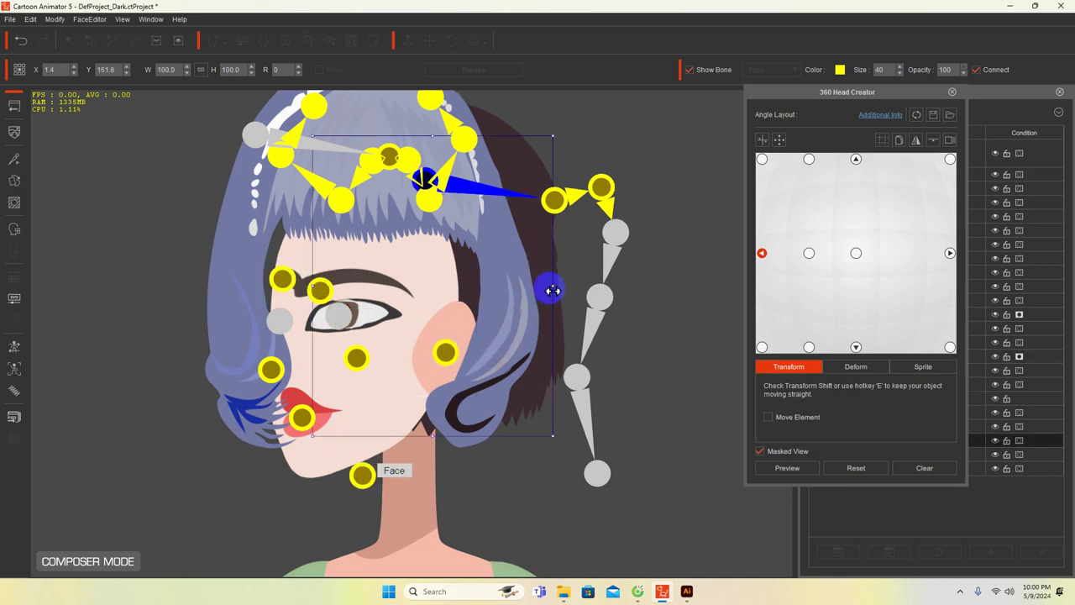
pyautogui.click(497, 268)
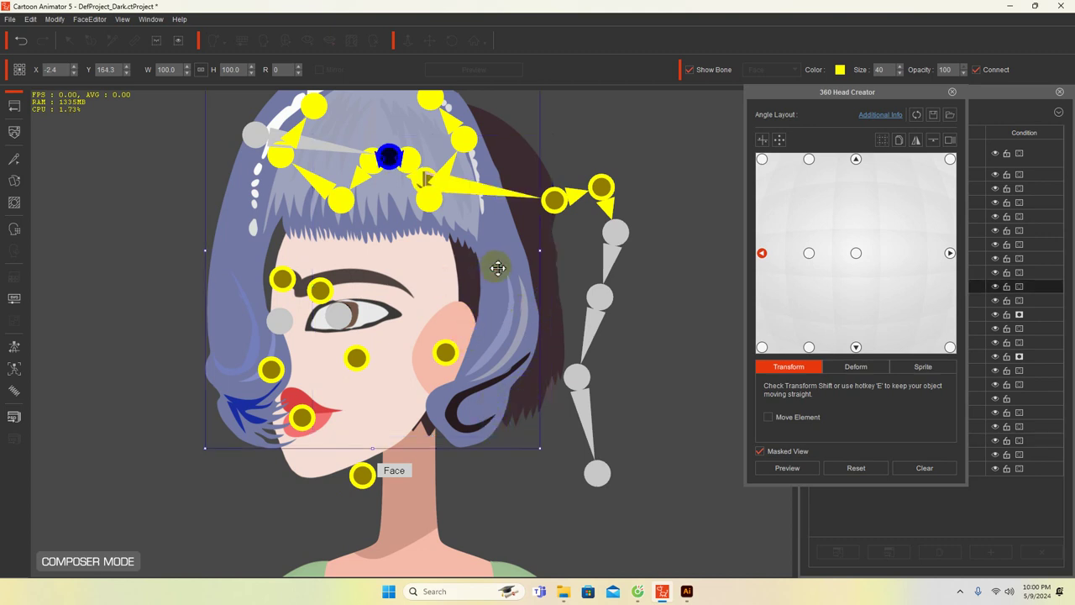
pyautogui.click(10, 182)
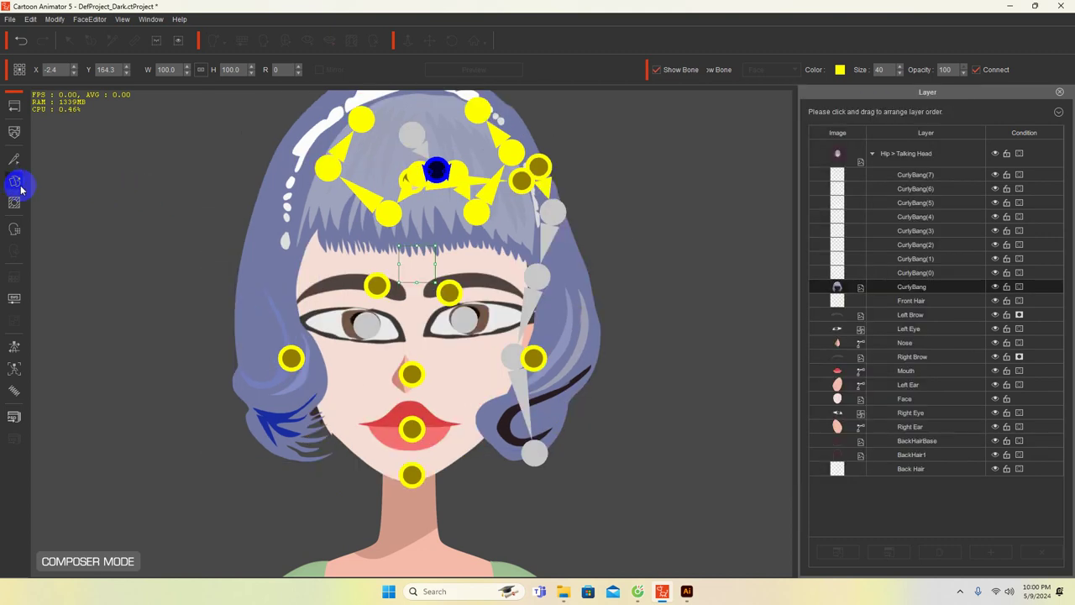
pyautogui.click(731, 343)
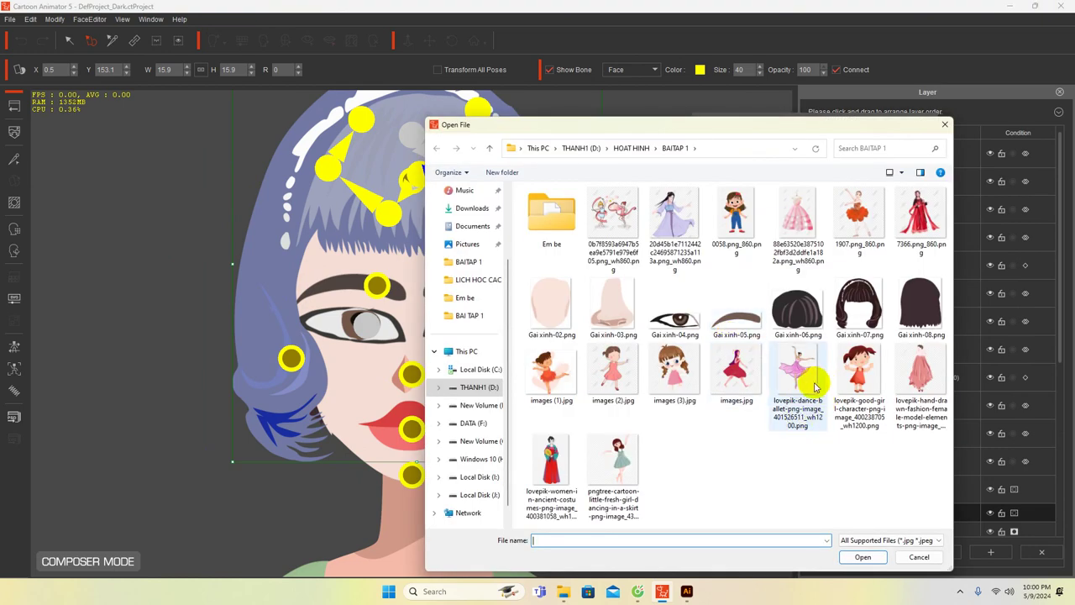
pyautogui.click(625, 149)
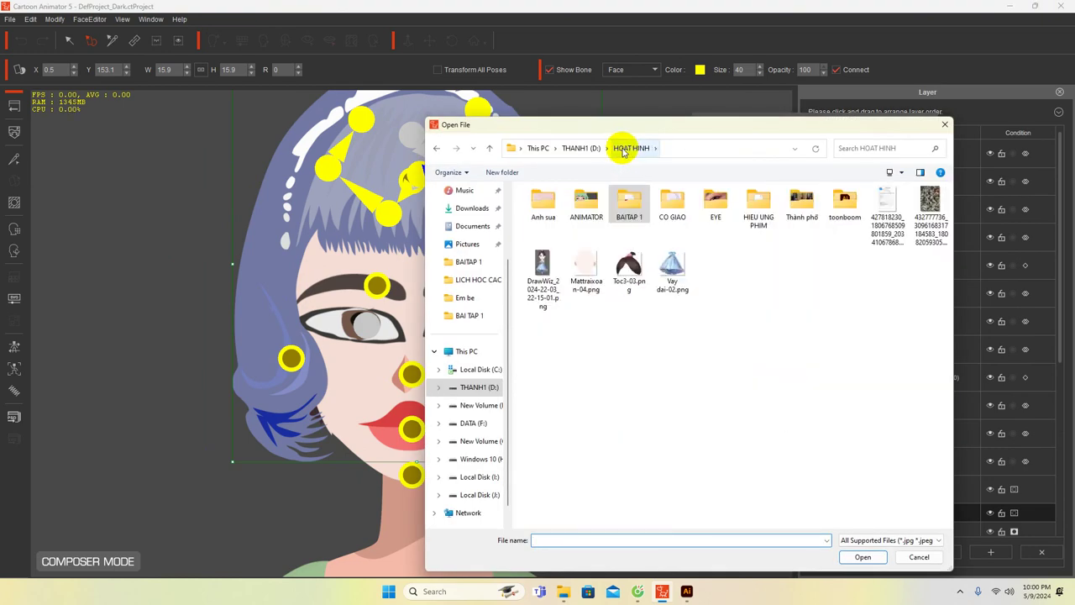
pyautogui.doubleClick(585, 205)
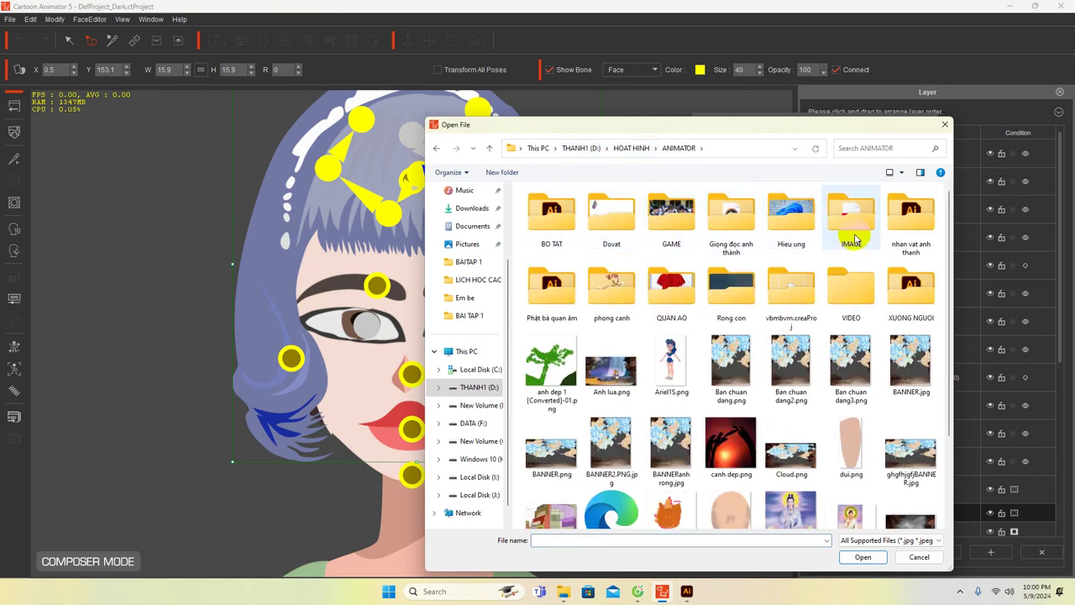
pyautogui.click(902, 224)
pyautogui.doubleClick(902, 224)
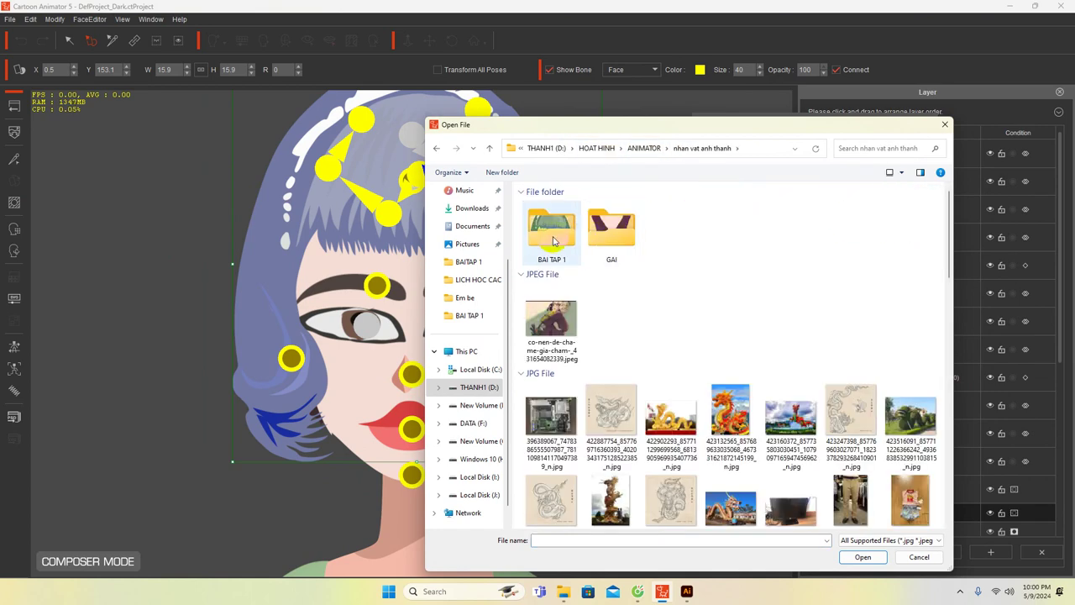
pyautogui.doubleClick(550, 222)
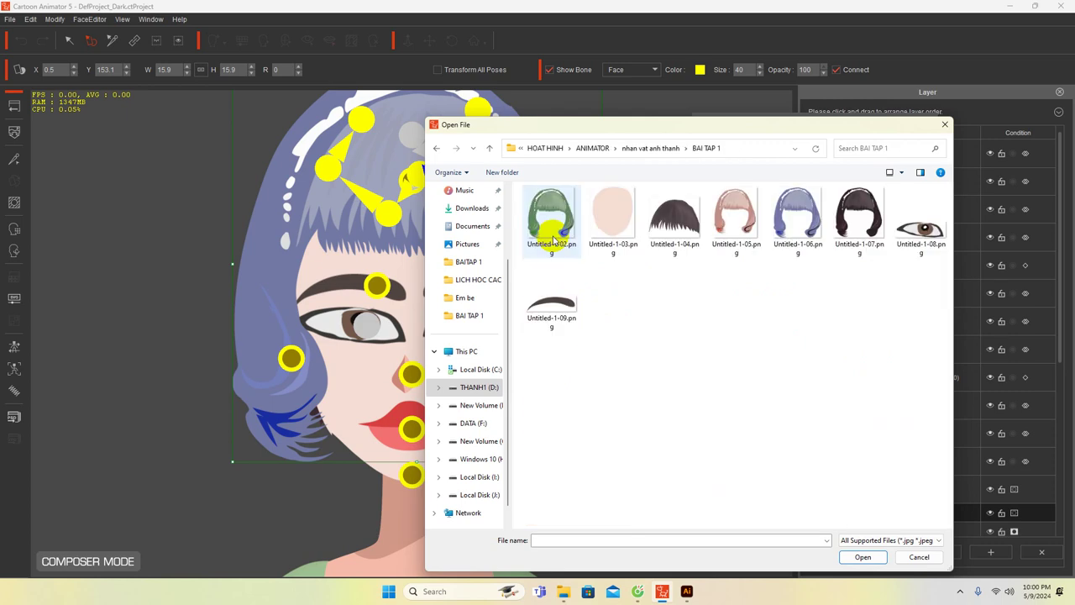
pyautogui.doubleClick(732, 208)
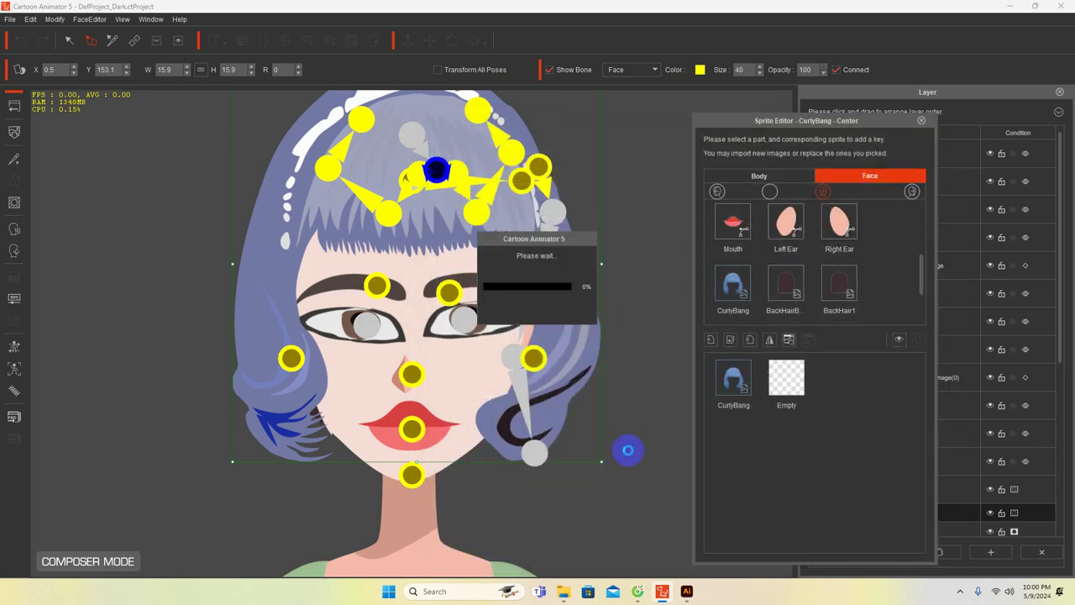
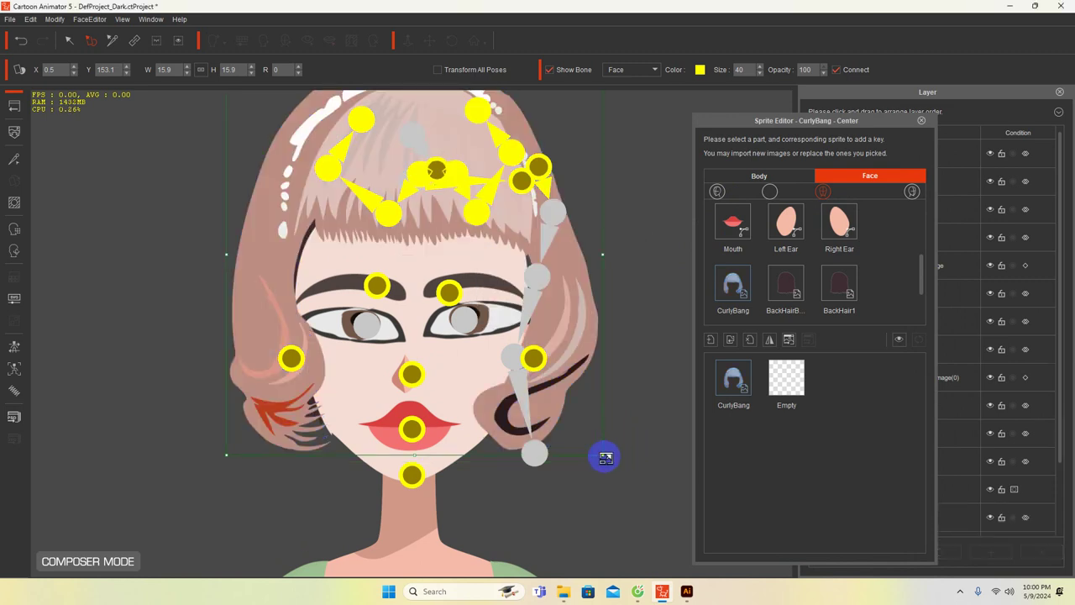
pyautogui.moveTo(602, 457); pyautogui.dragTo(596, 447)
# In the 360 head's half-left angle, move the CurlyBang wig to about X -1.3, Y 161.5
pyautogui.click(787, 290)
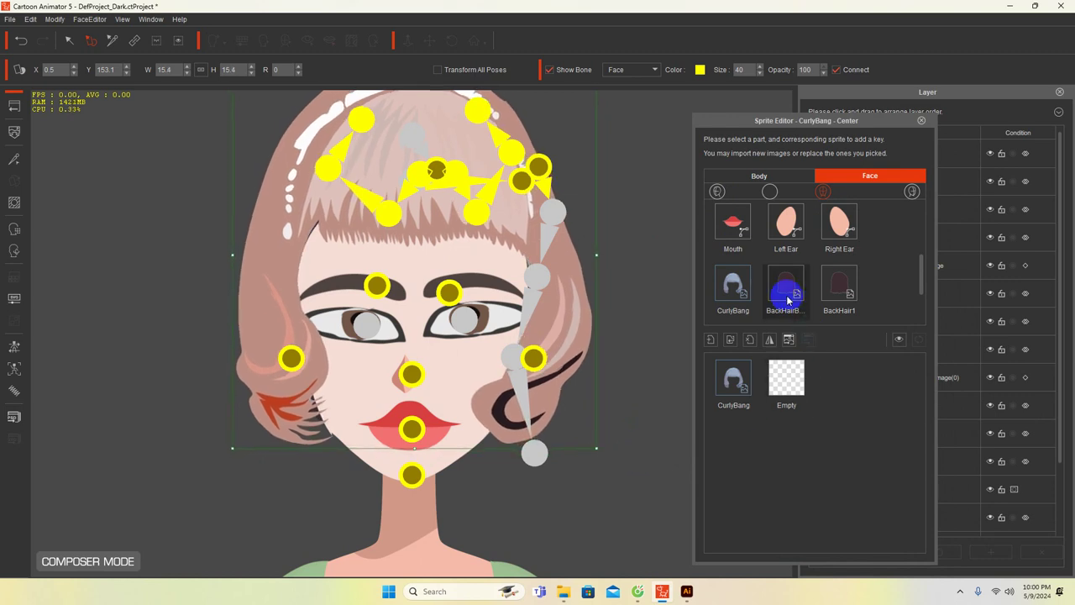
pyautogui.click(12, 251)
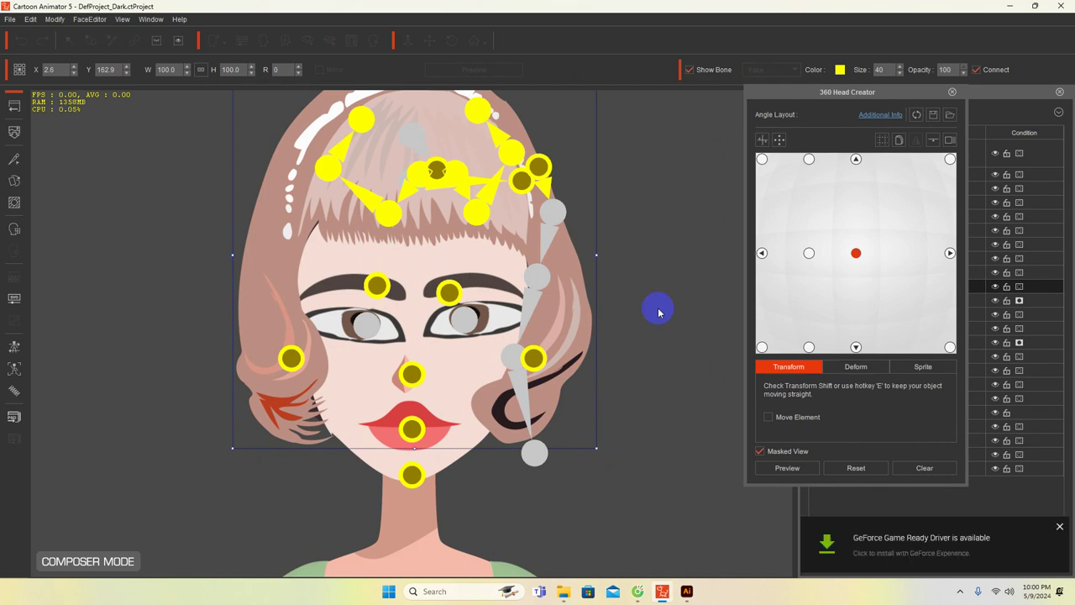
pyautogui.click(809, 253)
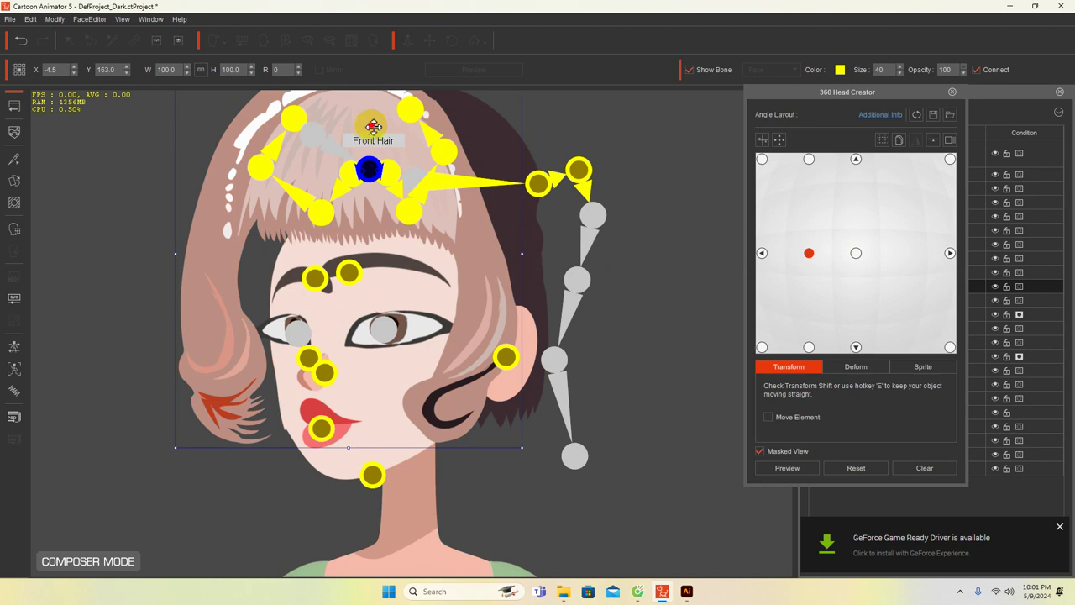
pyautogui.moveTo(373, 125); pyautogui.dragTo(402, 141)
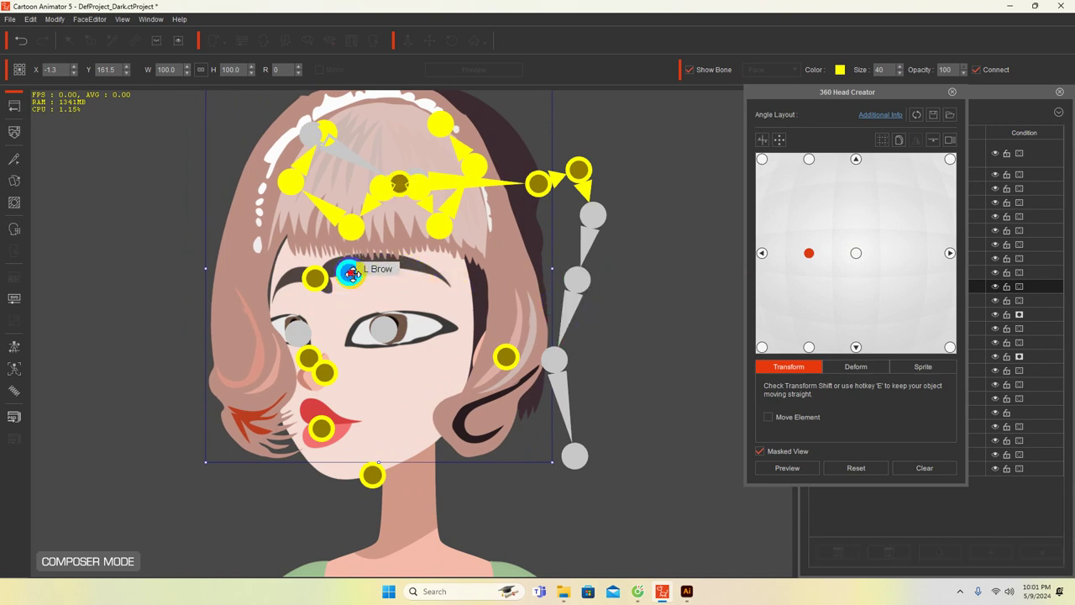
# Lower the left brow to about X -4.3, Y 149.5 and the right brow to just above the right eye
pyautogui.moveTo(350, 272); pyautogui.dragTo(370, 297)
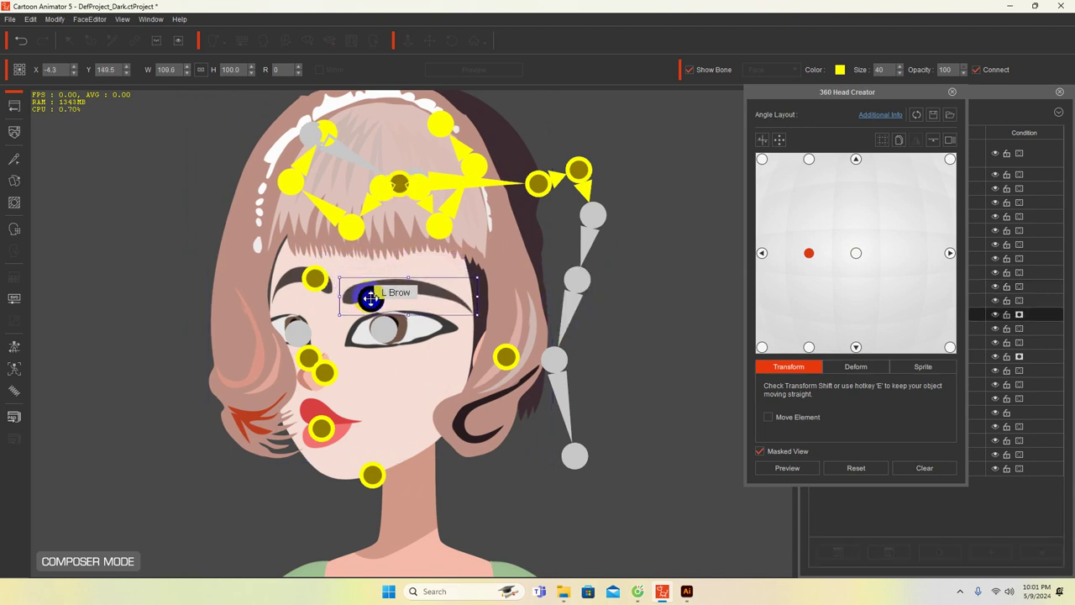
pyautogui.moveTo(313, 279); pyautogui.dragTo(305, 300)
# Narrow the left eye to about W 95.0 and move the mouth to about X -8.0, Y 136.0
pyautogui.click(446, 328)
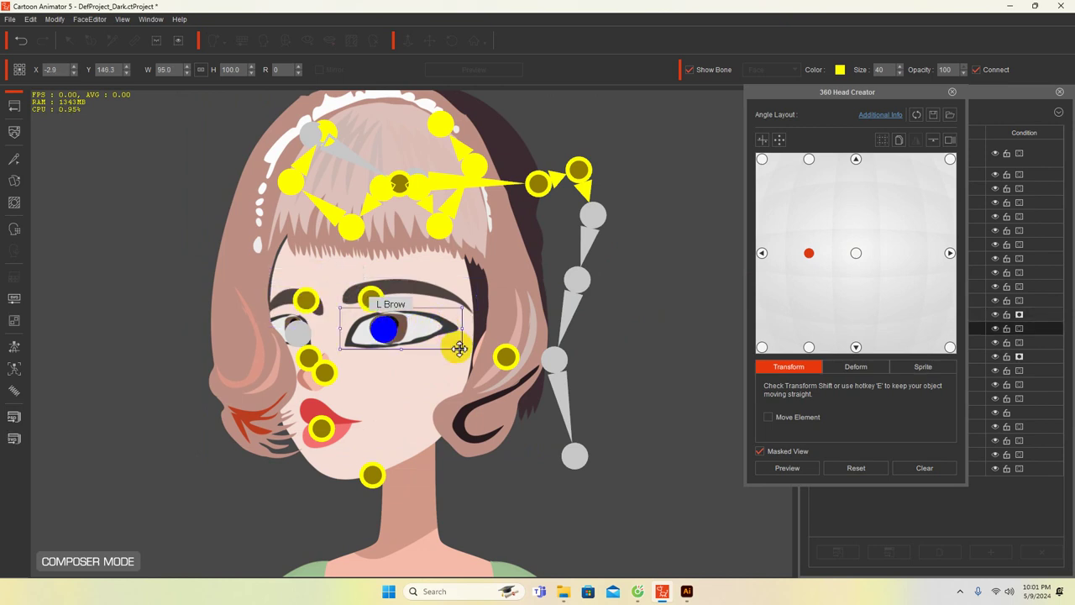
pyautogui.click(324, 430)
pyautogui.moveTo(324, 429); pyautogui.dragTo(337, 428)
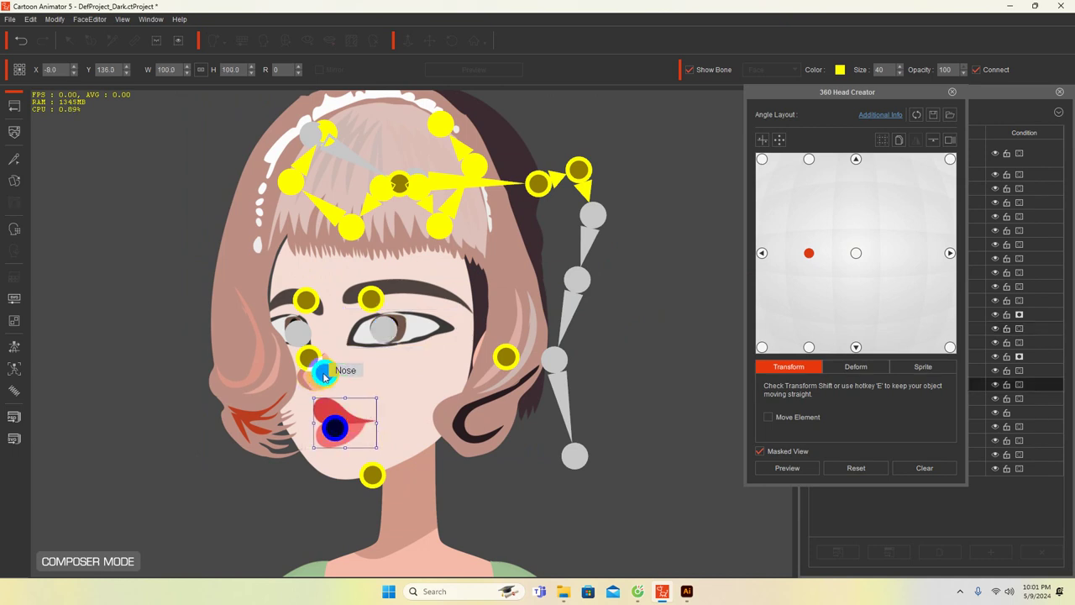
# Shift the nose inward on the face and move the right ear to about X -13.7, Y 146.8
pyautogui.click(325, 376)
pyautogui.moveTo(324, 372); pyautogui.dragTo(282, 325)
pyautogui.click(311, 359)
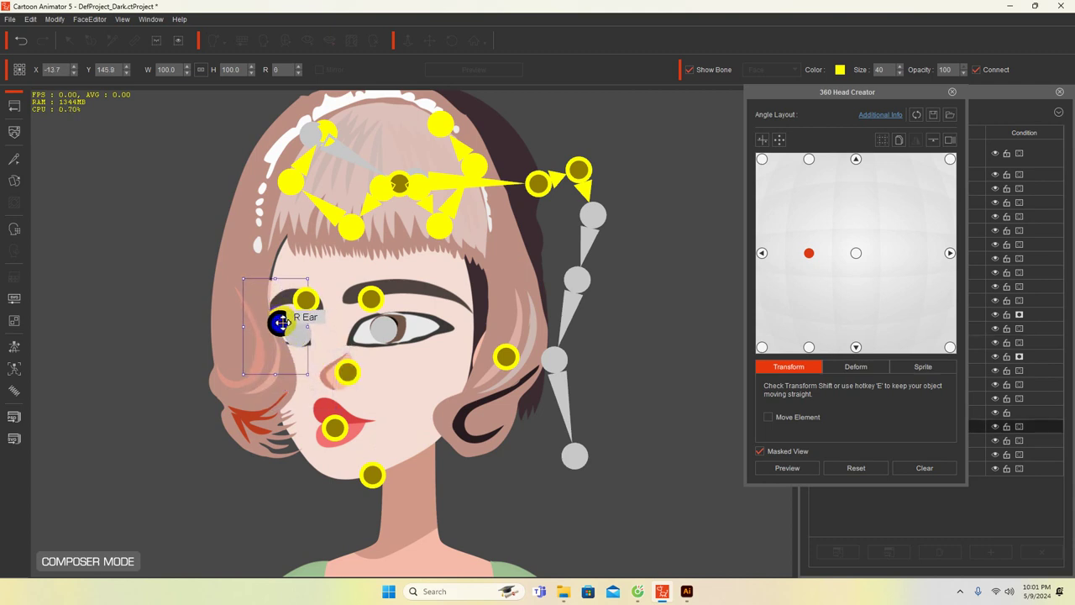
pyautogui.click(574, 455)
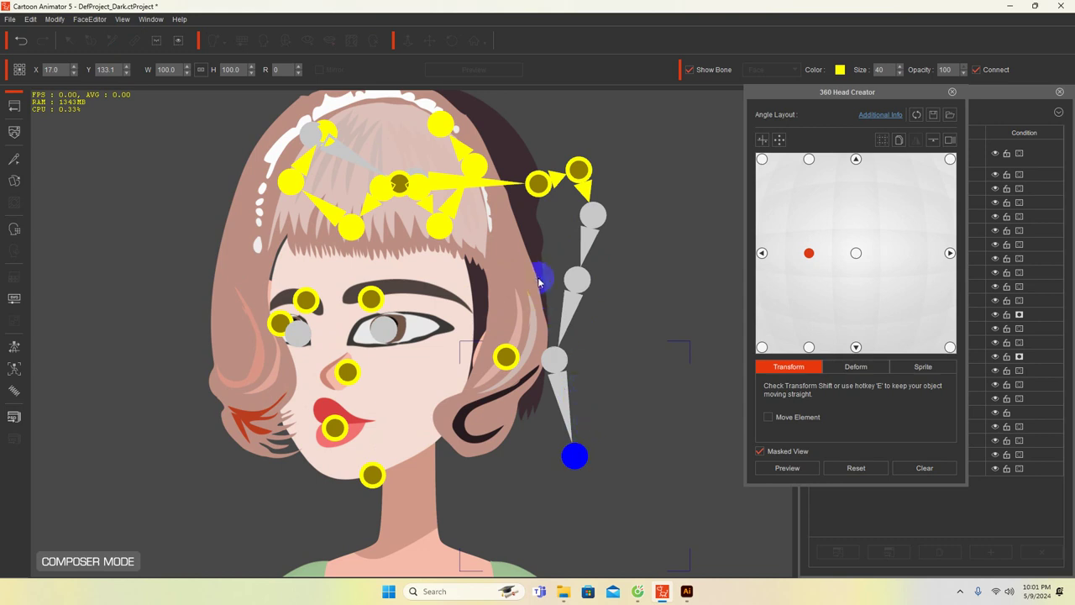
# In the upper-left head angle, move the mouth inward onto the face and the nose to about X -9.0, Y 144.7
pyautogui.click(761, 162)
pyautogui.moveTo(694, 281); pyautogui.dragTo(479, 454)
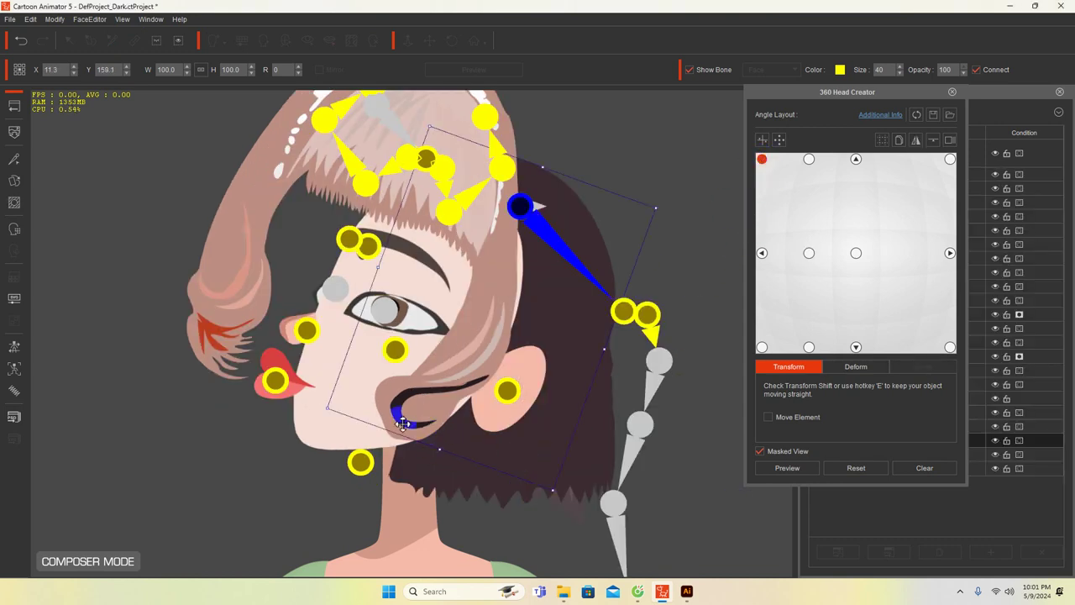
pyautogui.moveTo(402, 422); pyautogui.dragTo(353, 137)
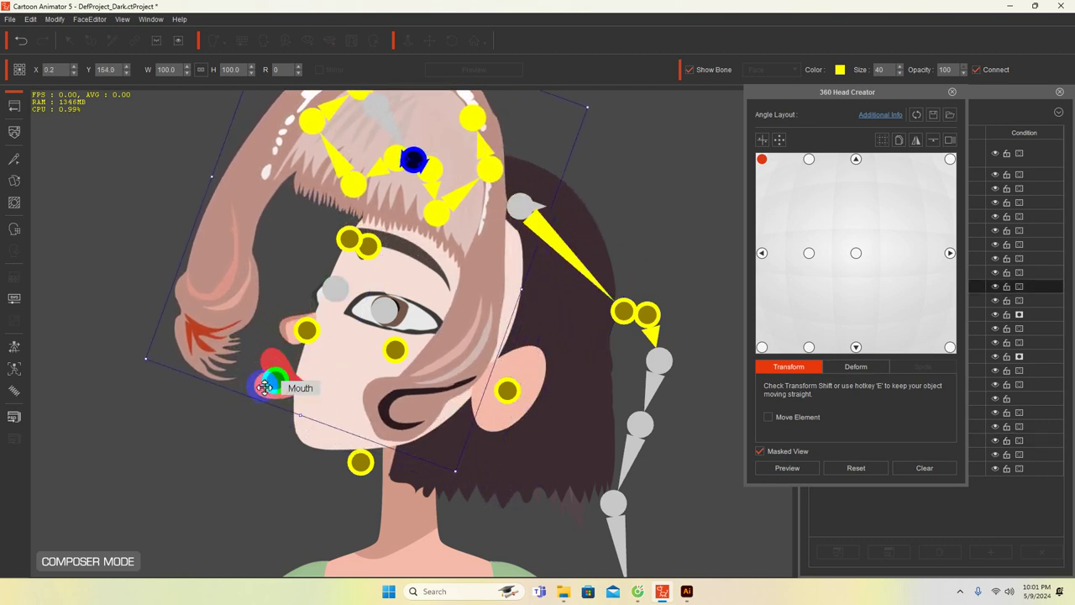
pyautogui.moveTo(273, 377); pyautogui.dragTo(319, 390)
pyautogui.click(308, 329)
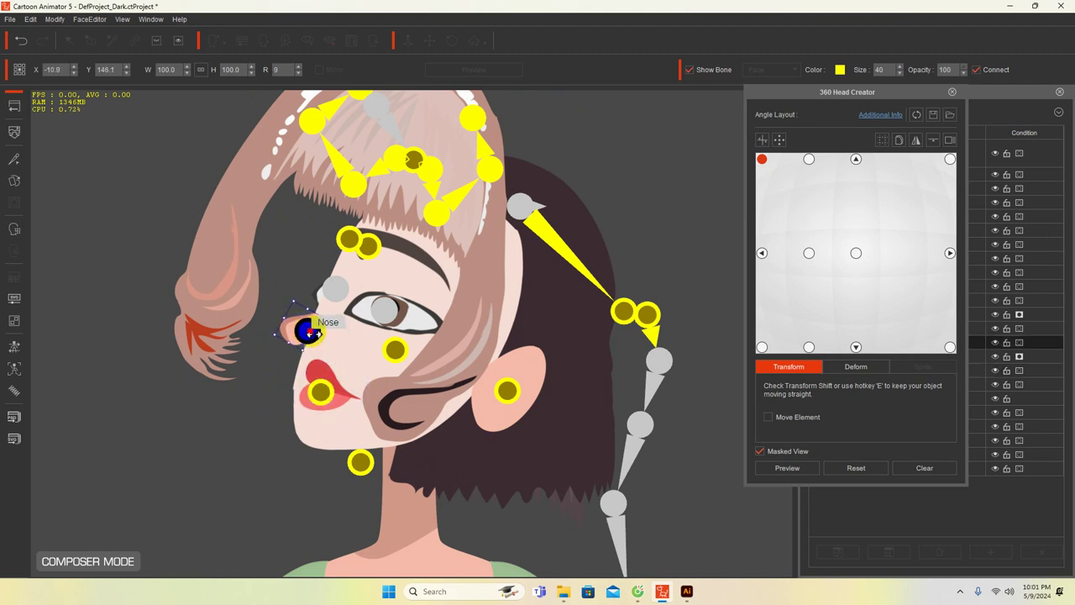
pyautogui.moveTo(308, 332); pyautogui.dragTo(321, 341)
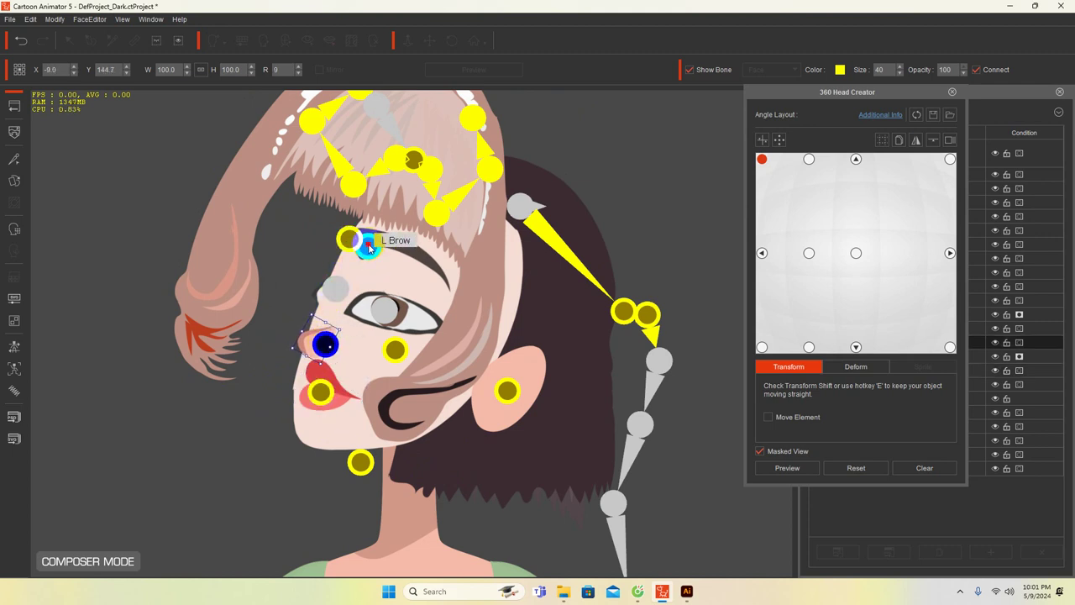
# Move the left brow to about X -2.5, Y 151.3 and the right brow to about X -7.0, Y 153.6
pyautogui.moveTo(372, 242); pyautogui.dragTo(387, 282)
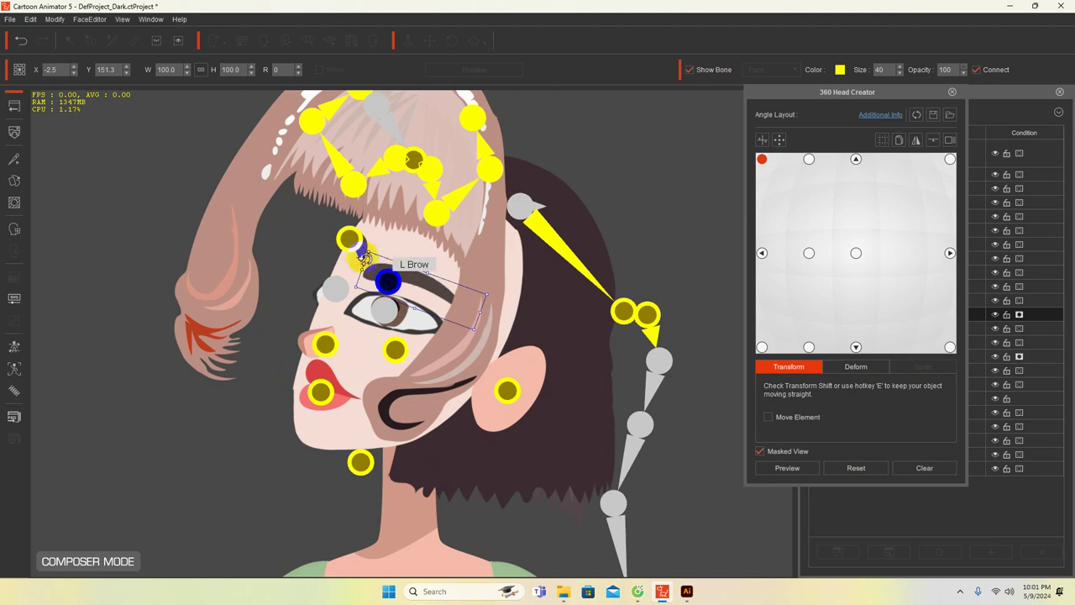
pyautogui.moveTo(351, 239); pyautogui.dragTo(346, 261)
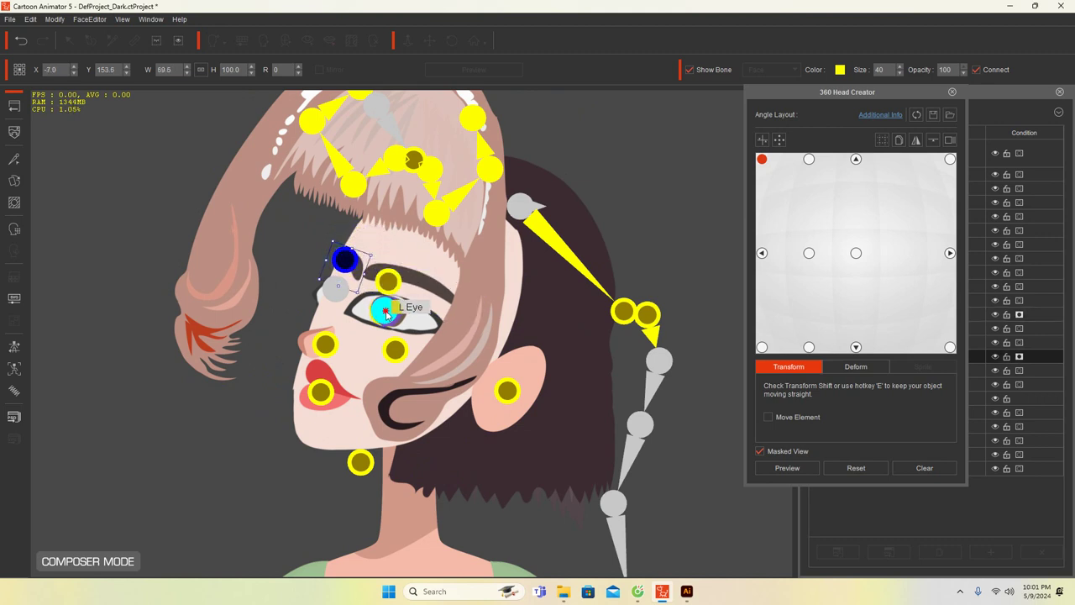
# Move the left eye to about X -2.5, Y 147.7 and pull the left ear inward against the face
pyautogui.moveTo(385, 312); pyautogui.dragTo(388, 315)
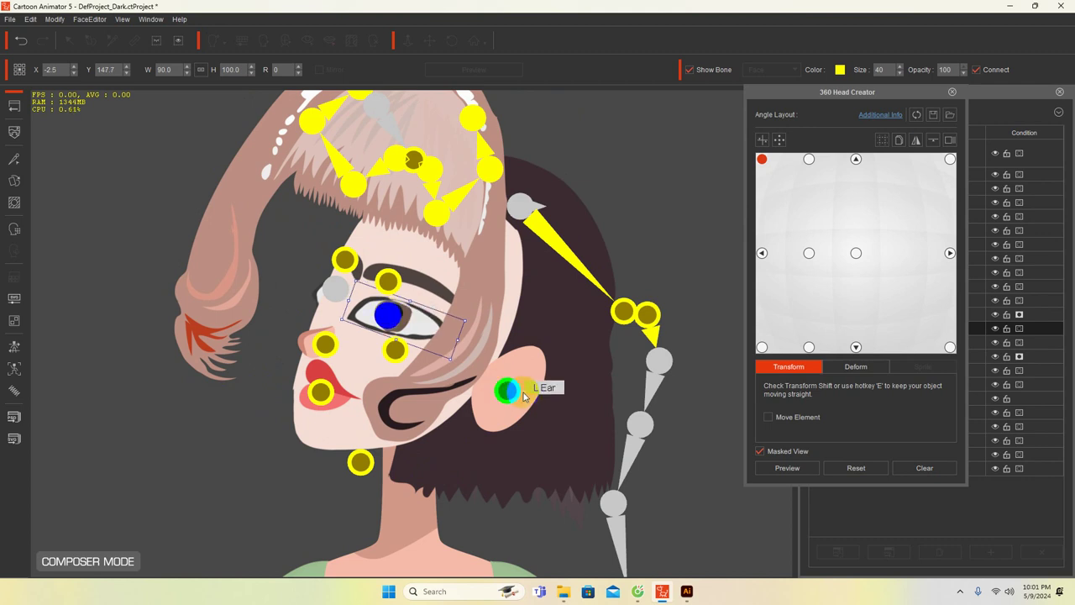
pyautogui.moveTo(507, 394); pyautogui.dragTo(479, 378)
# Move the CurlyBang wig to about X 6.5, Y 158.2, and BackHair1 to about X 20.5, Y 149.4 with rotation 3
pyautogui.moveTo(395, 206); pyautogui.dragTo(458, 257)
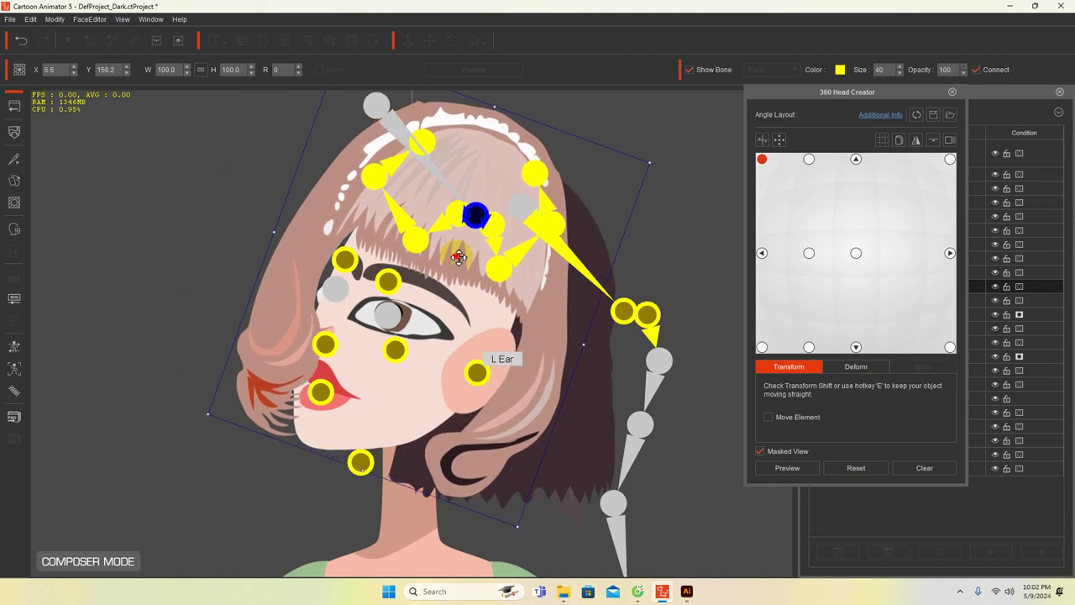
pyautogui.click(590, 444)
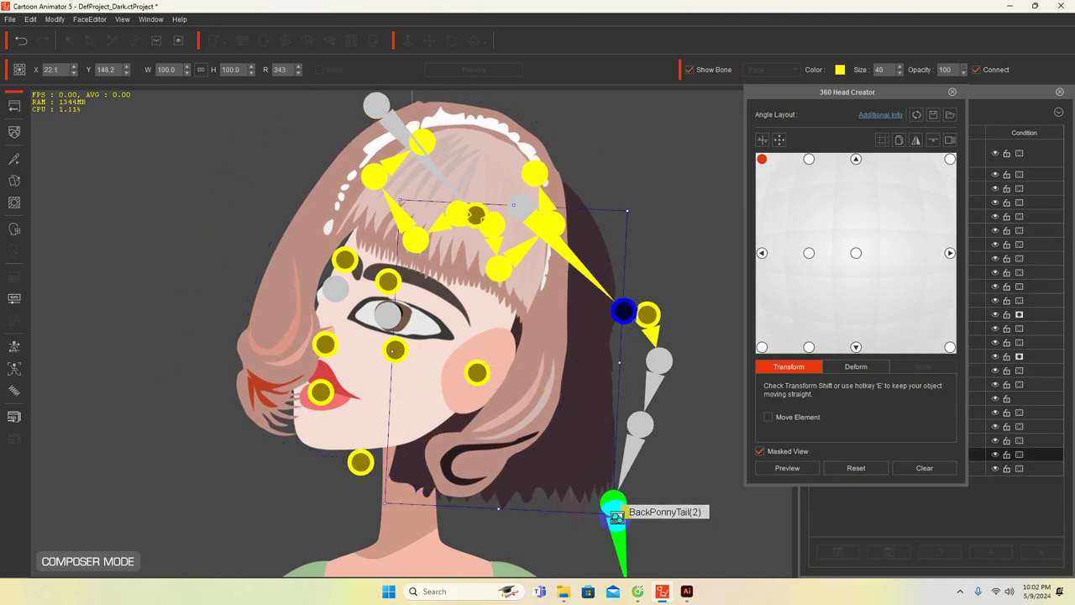
pyautogui.moveTo(617, 515); pyautogui.dragTo(537, 531)
pyautogui.moveTo(585, 333); pyautogui.dragTo(570, 321)
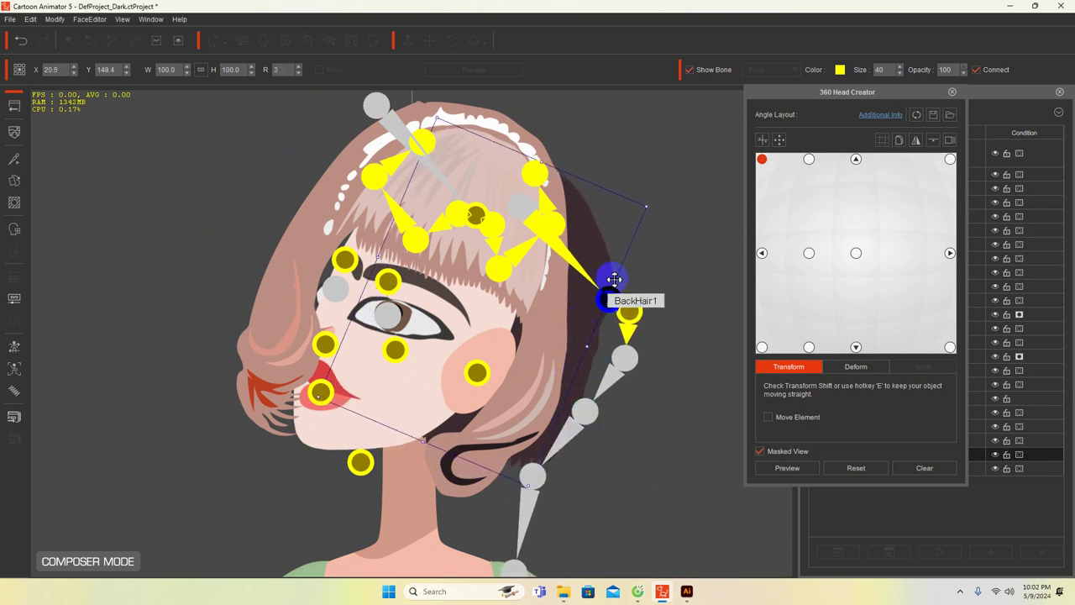
# In the upper half-left head angle, move the CurlyBang wig to about X 3.2, Y 160.7 and nudge the left eye slightly outward
pyautogui.click(810, 159)
pyautogui.moveTo(265, 192); pyautogui.dragTo(287, 208)
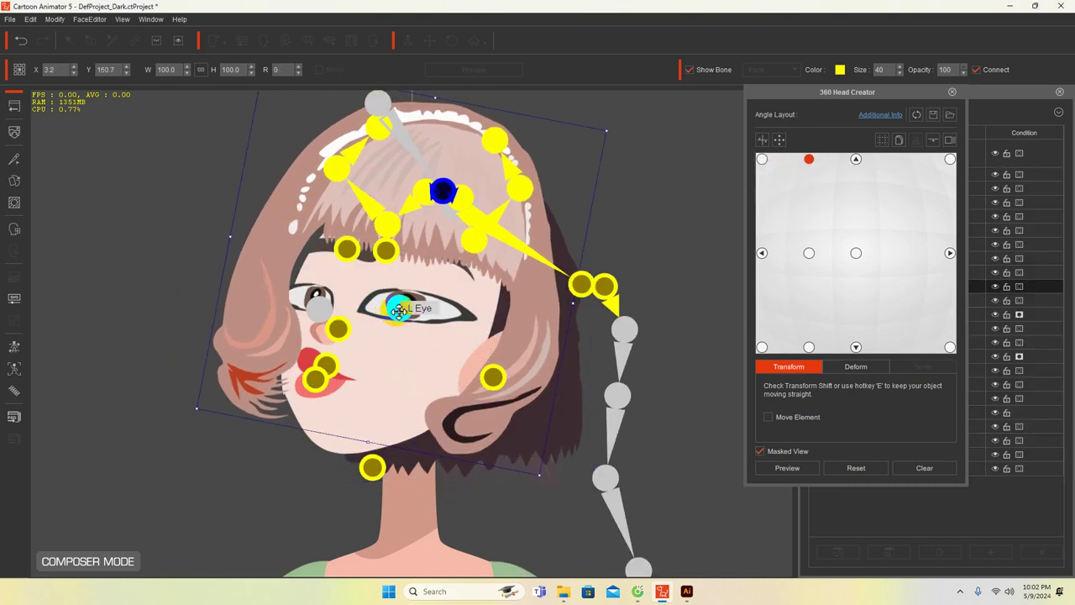
pyautogui.click(401, 310)
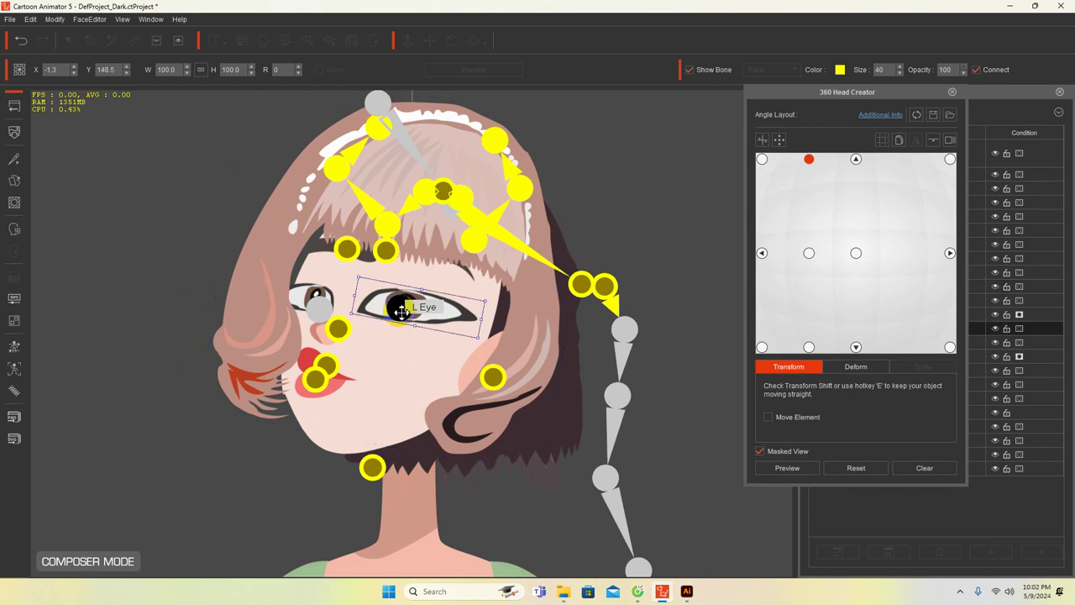
# Lower the left brow to just above the left eye and move the right brow to about X -7.6, Y 152.6
pyautogui.click(388, 255)
pyautogui.moveTo(389, 262)
pyautogui.mouseDown()
pyautogui.moveTo(395, 273)
pyautogui.moveTo(336, 260)
pyautogui.moveTo(381, 266)
pyautogui.mouseUp()
pyautogui.click(349, 254)
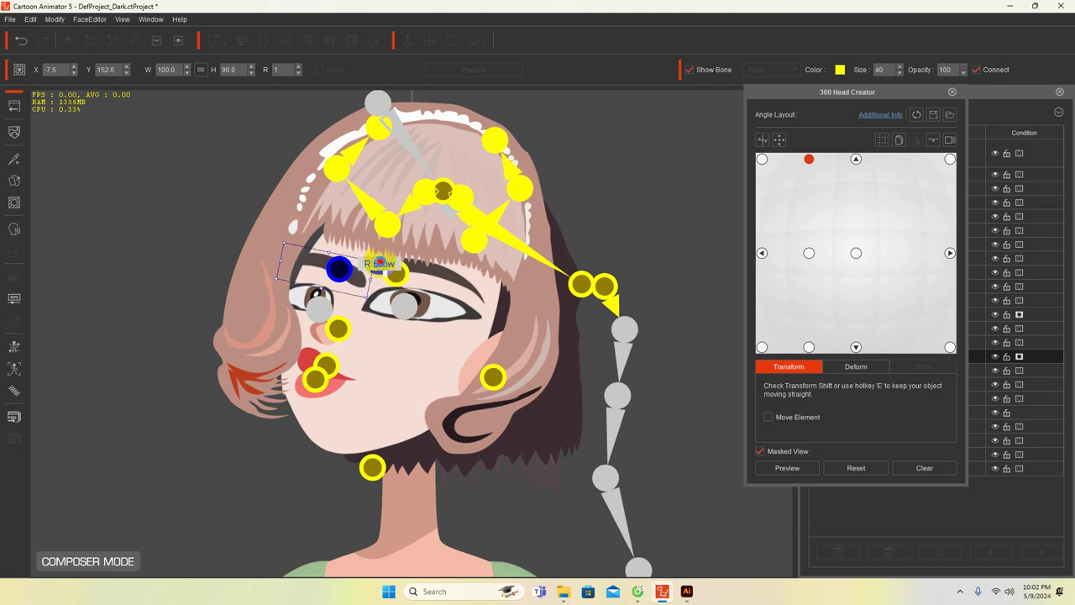
# Shift the mouth, nose and right eye inward on the face, with the right brow at about X -6.5, Y 153.4
pyautogui.moveTo(317, 383); pyautogui.dragTo(334, 387)
pyautogui.click(338, 332)
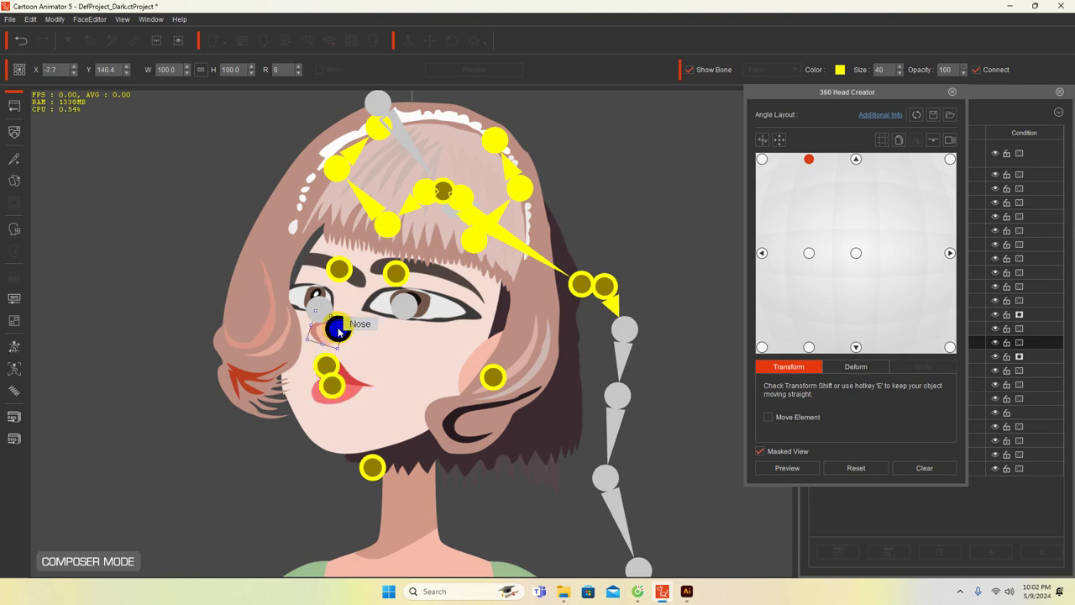
pyautogui.moveTo(339, 328); pyautogui.dragTo(349, 261)
pyautogui.click(322, 308)
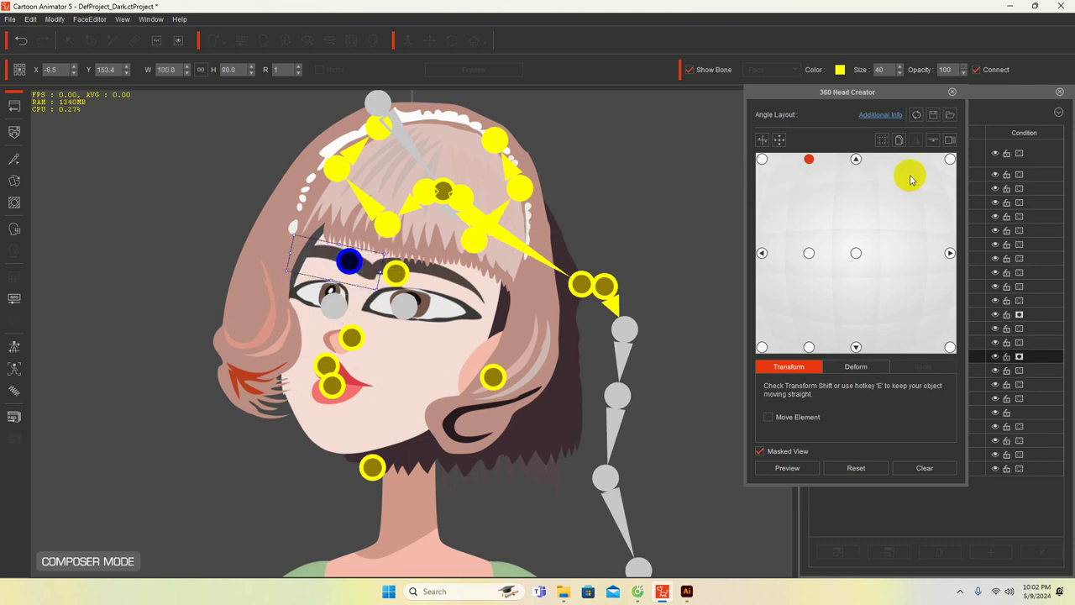
# In the top-centre head angle, spread the brows apart, with the right at about X -4.4, Y 153.4, and raise the mouth to about X 0.4, Y 142.0
pyautogui.click(855, 159)
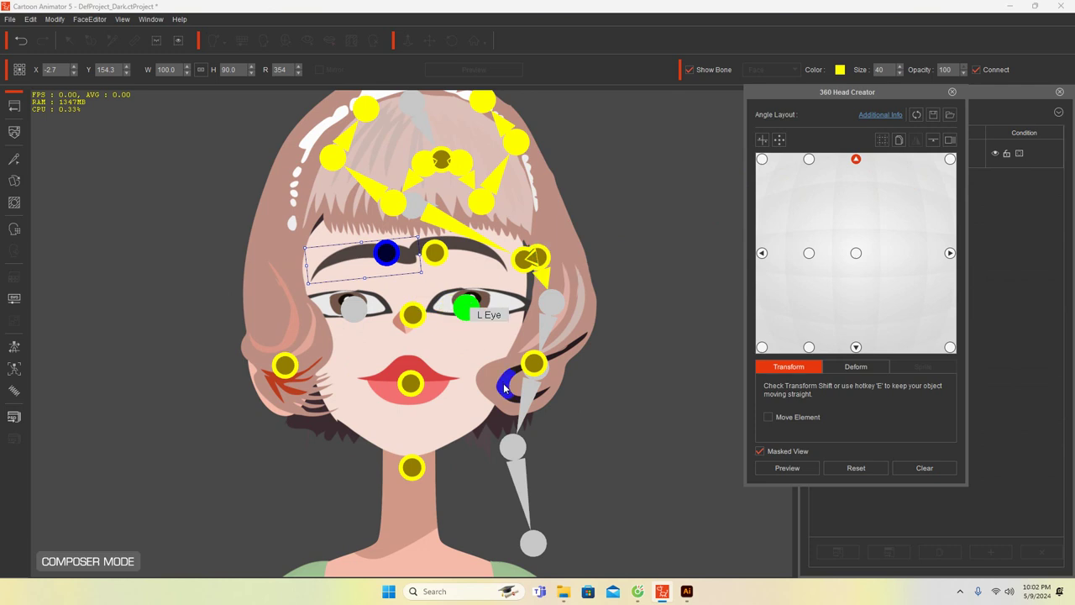
pyautogui.moveTo(436, 256); pyautogui.dragTo(456, 271)
pyautogui.moveTo(384, 256); pyautogui.dragTo(369, 265)
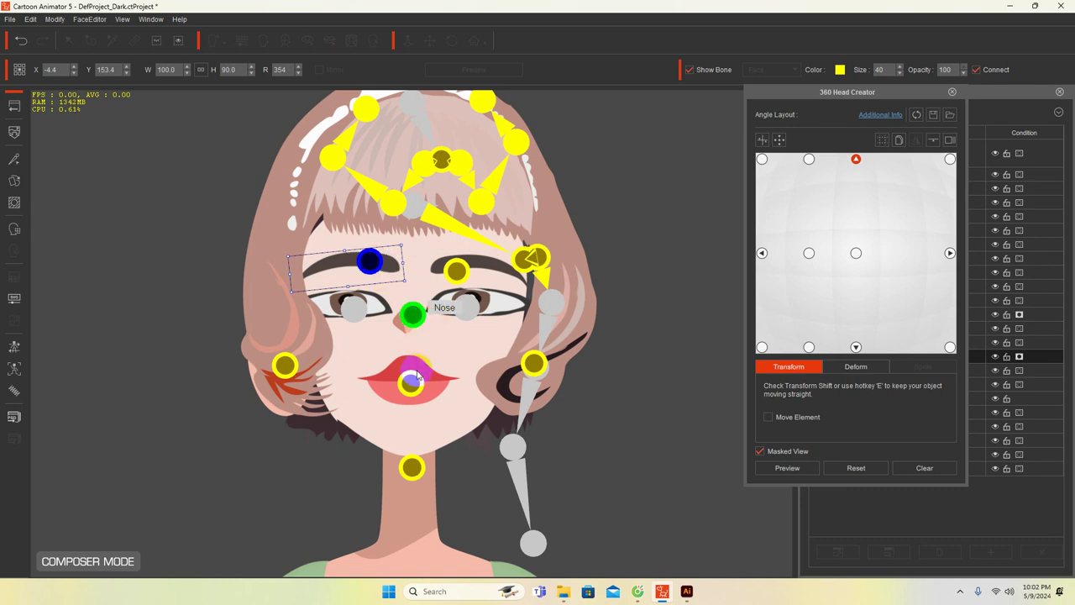
pyautogui.moveTo(416, 376); pyautogui.dragTo(405, 361)
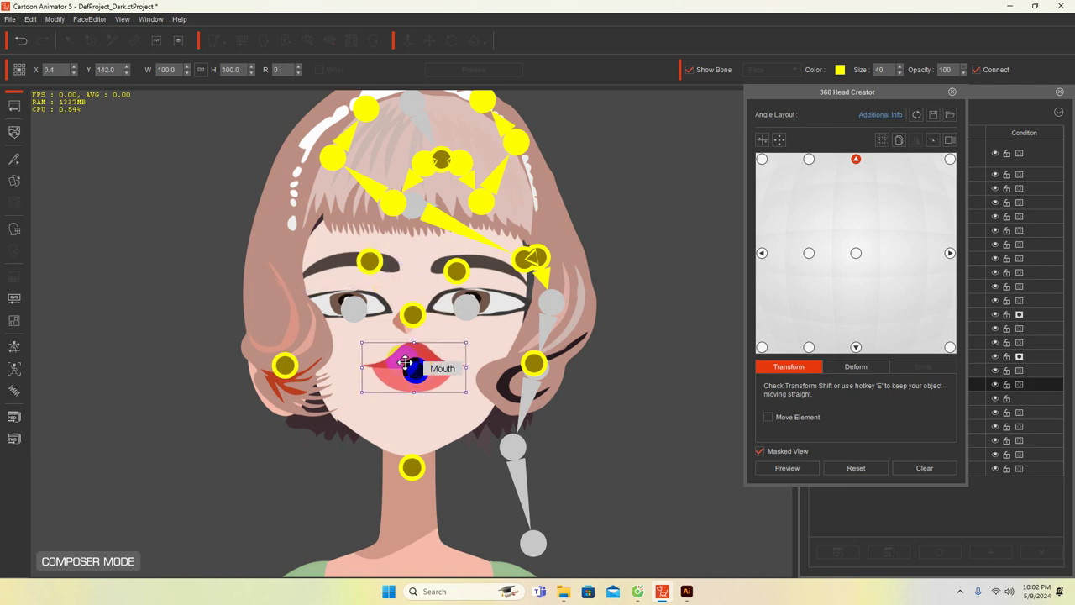
# Move the left eye to about X 5.2, Y 149.0 and the right eye to about X -5.1, Y 149.4, narrowing both
pyautogui.click(358, 309)
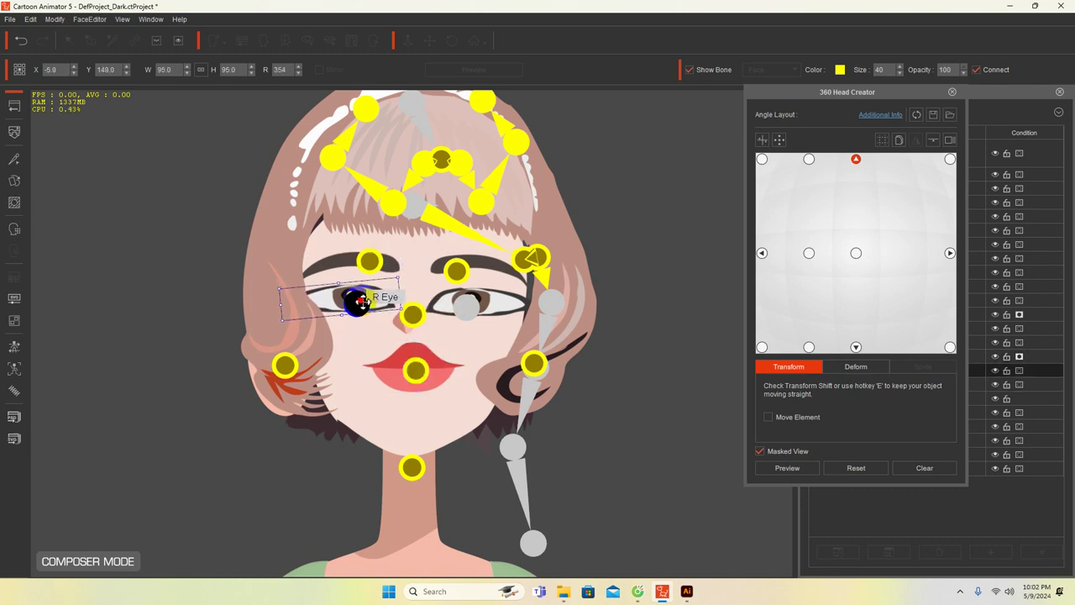
pyautogui.click(473, 307)
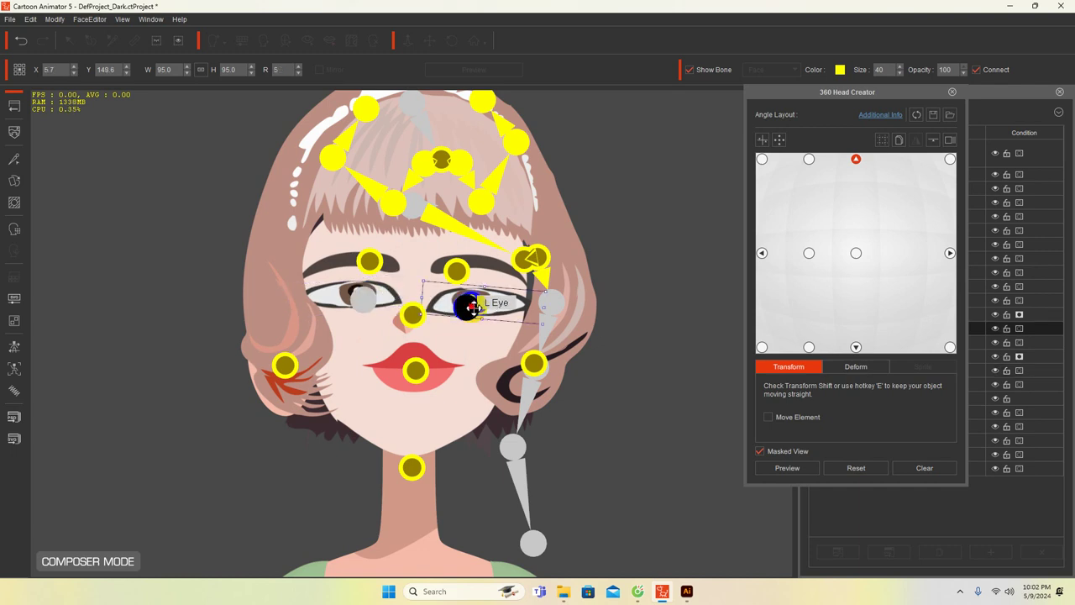
pyautogui.moveTo(473, 308); pyautogui.dragTo(468, 301)
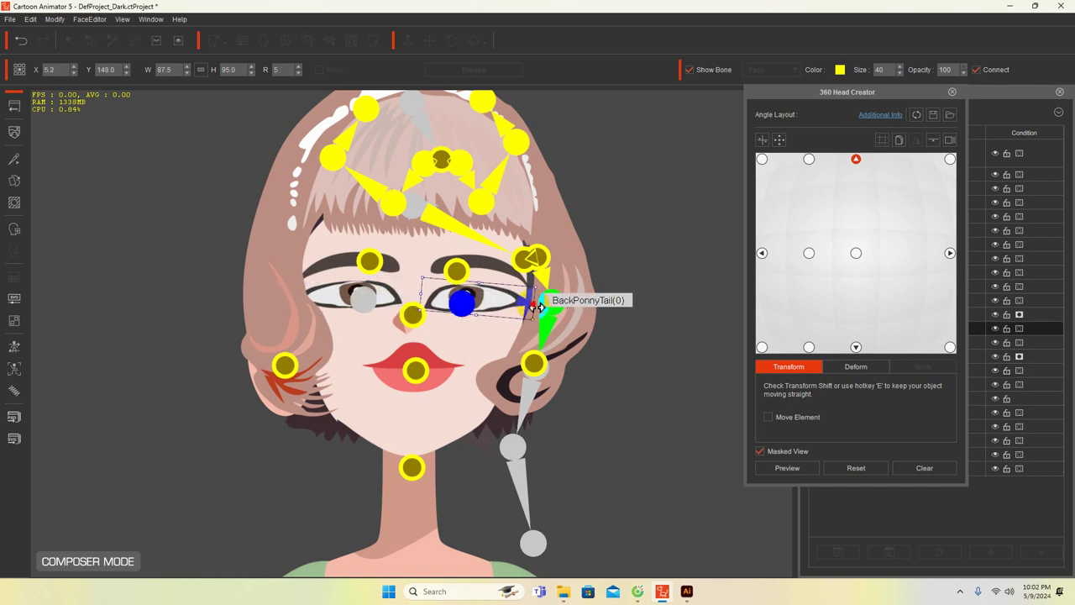
pyautogui.click(362, 295)
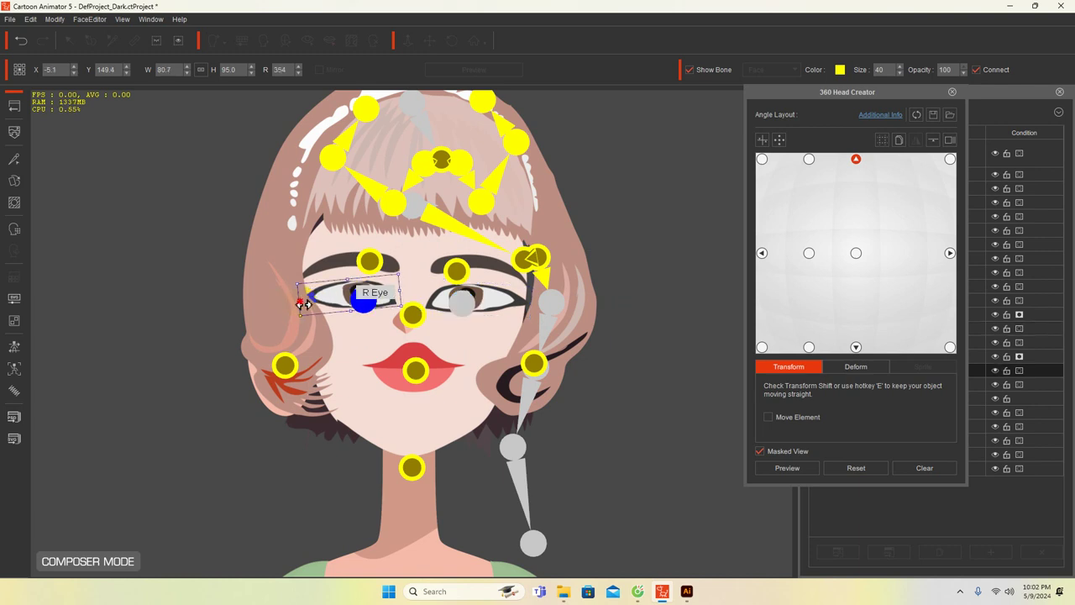
# In the upper-right head angle, place the back hair behind the head at about X 7.0, Y 156.7 and the wig at about X 2.2, Y 164.2
pyautogui.click(949, 160)
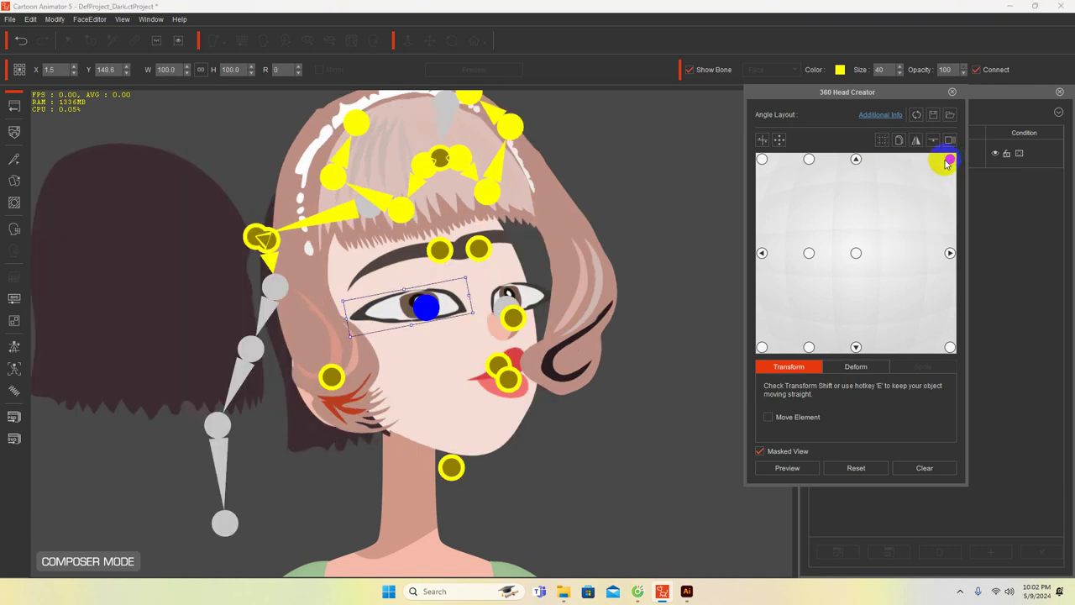
pyautogui.click(141, 307)
pyautogui.moveTo(139, 307); pyautogui.dragTo(575, 262)
pyautogui.click(599, 271)
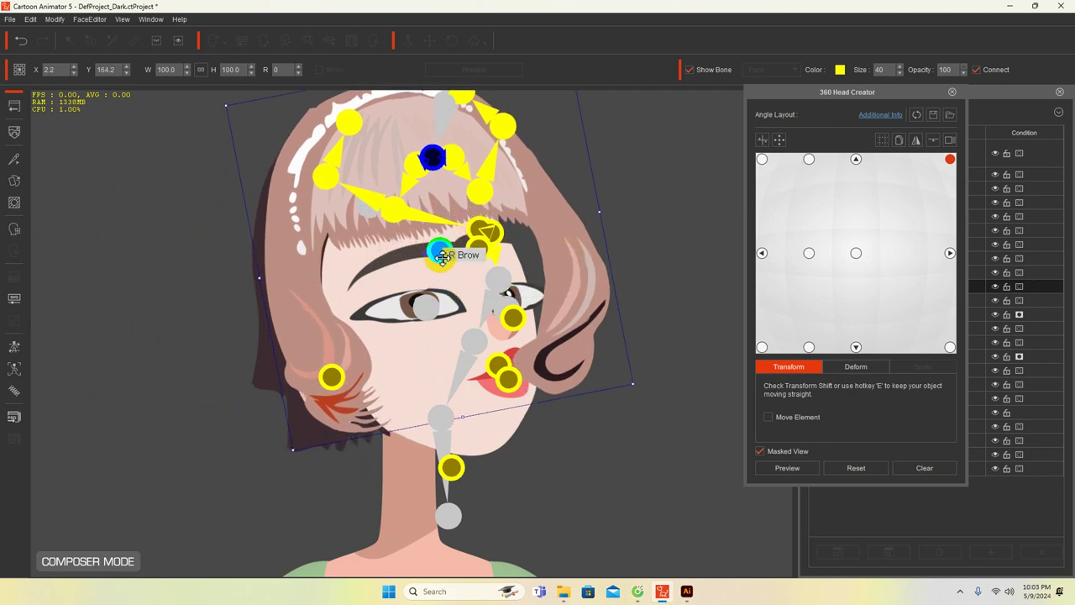
# Lower and narrow the right brow at about X 2.0, Y 152.6, and narrow the right eye to about 83.7 wide
pyautogui.click(440, 252)
pyautogui.moveTo(440, 251); pyautogui.dragTo(430, 268)
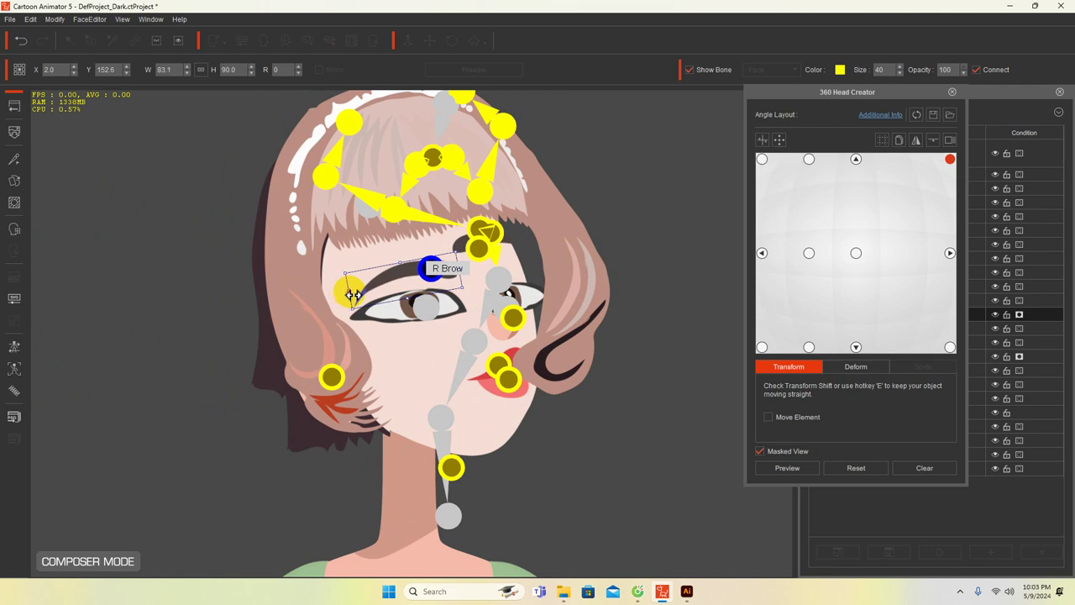
pyautogui.click(375, 314)
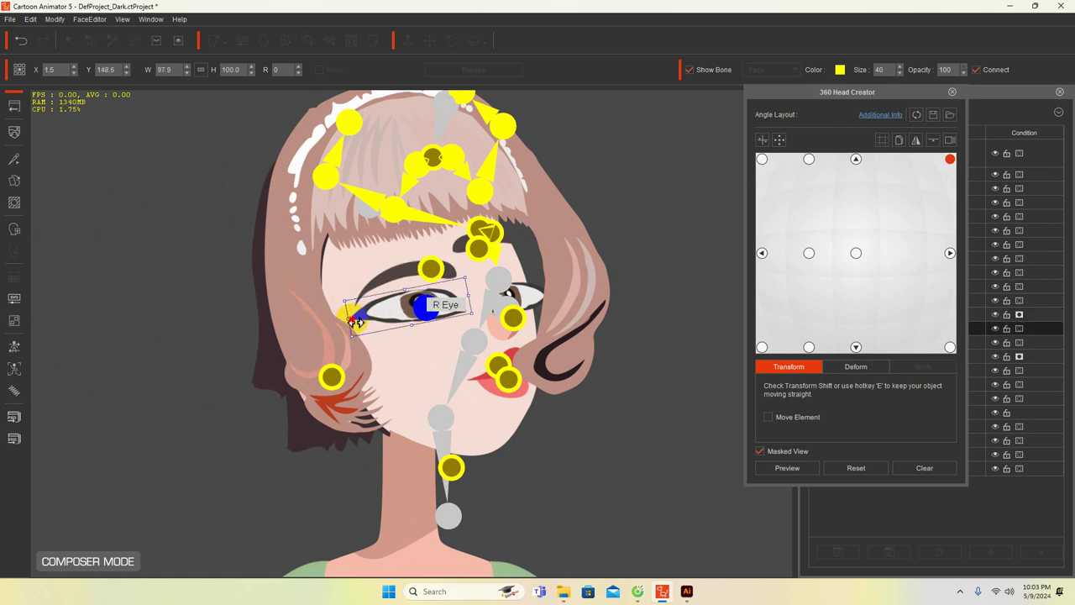
pyautogui.moveTo(353, 320); pyautogui.dragTo(362, 318)
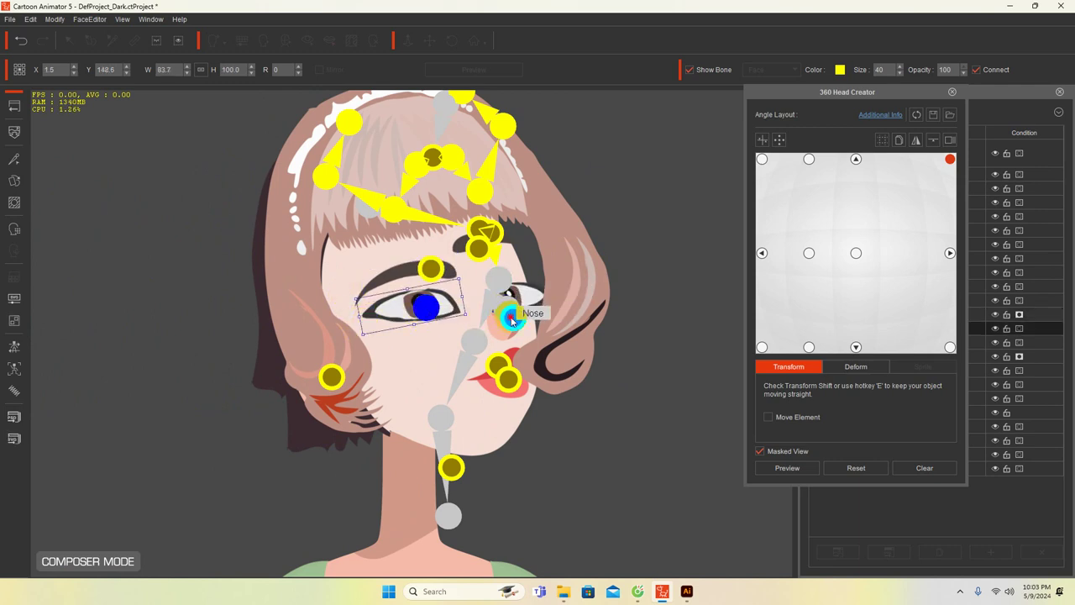
# Shift the nose and left eye inward on the face, and lower the left brow to about X 7.0, Y 153.6
pyautogui.moveTo(512, 320); pyautogui.dragTo(504, 326)
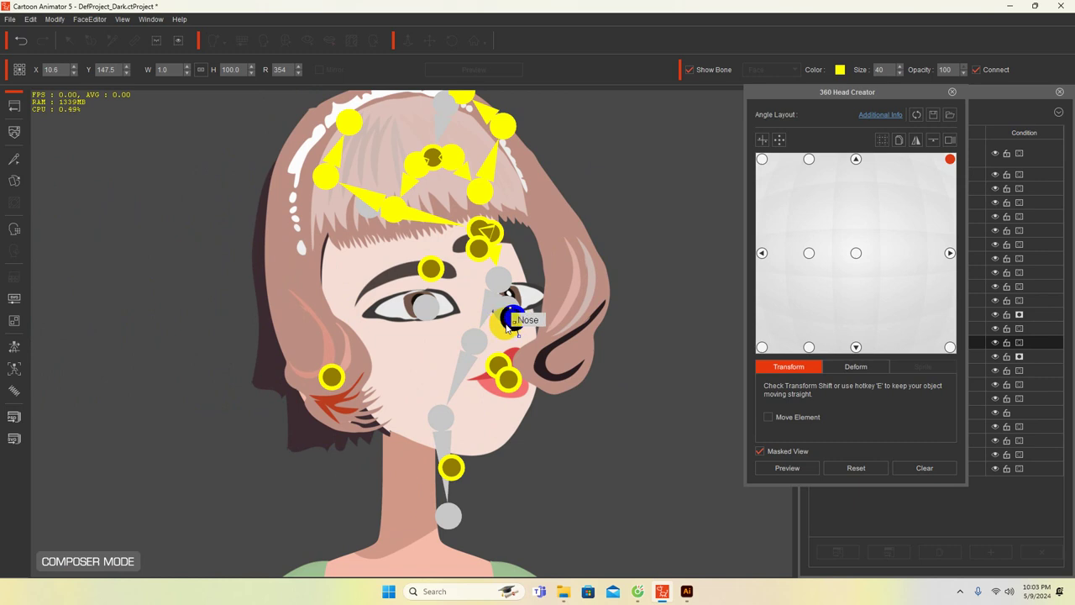
pyautogui.hotkey('ctrl', 'z')
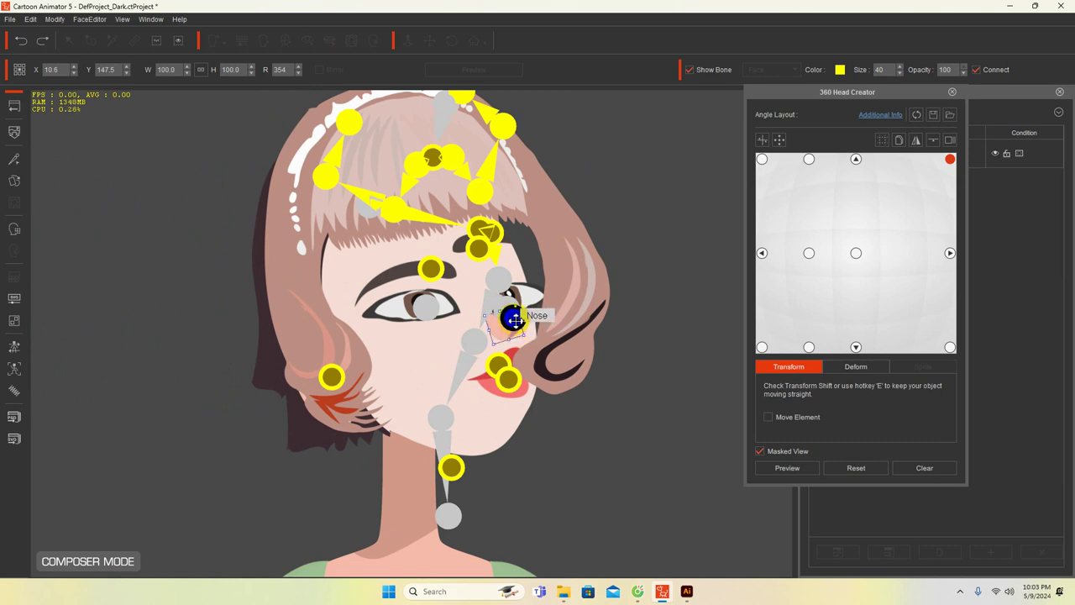
pyautogui.moveTo(512, 317); pyautogui.dragTo(499, 286)
pyautogui.click(522, 294)
pyautogui.click(481, 245)
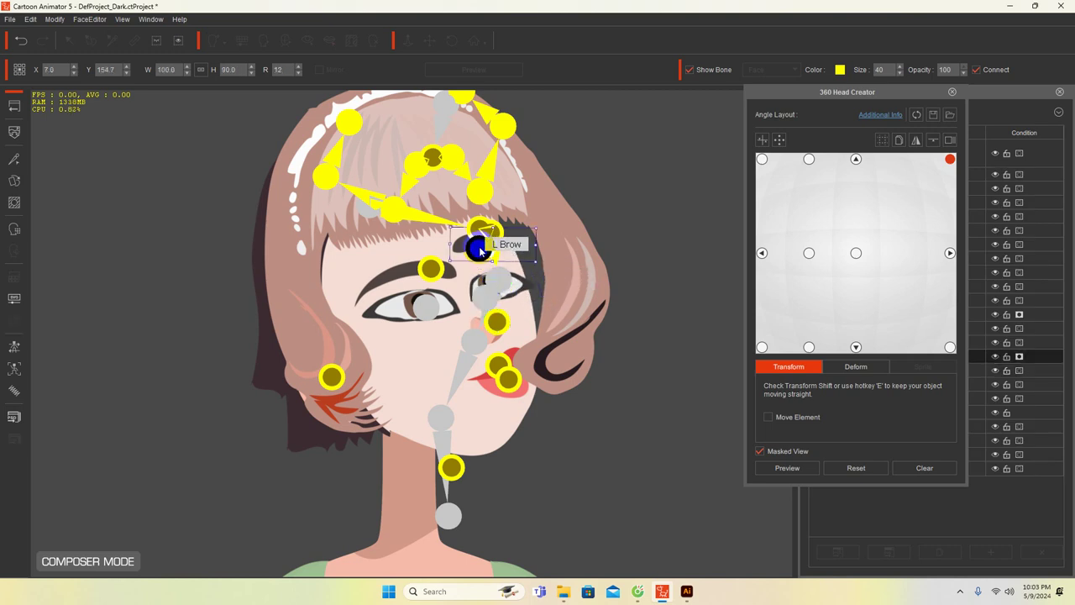
pyautogui.moveTo(480, 250); pyautogui.dragTo(481, 257)
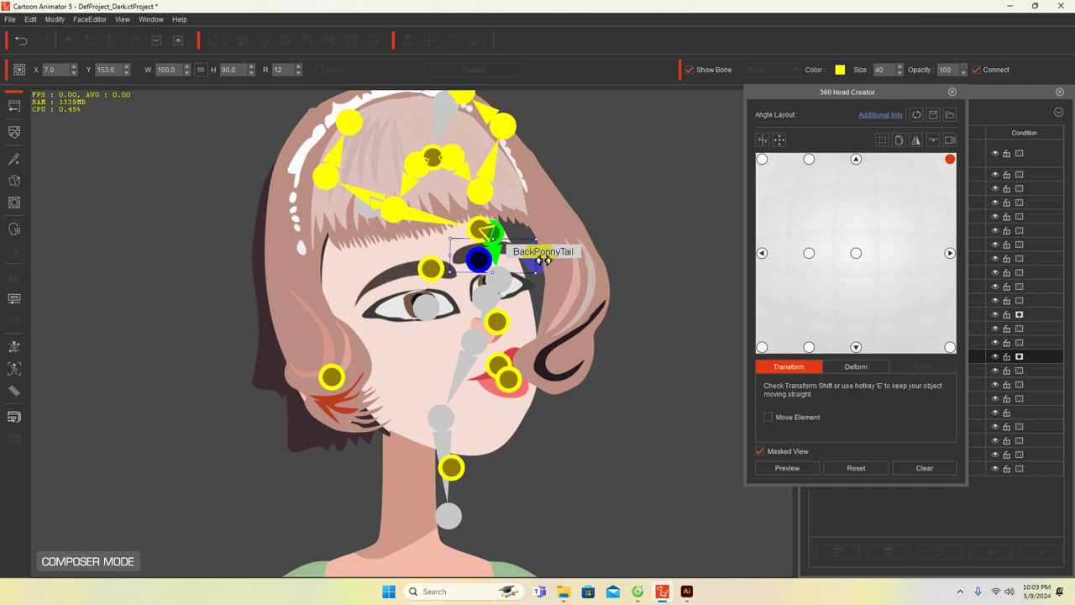
# Deform the wig with the default control points, pulling its far side inward toward the face
pyautogui.click(577, 282)
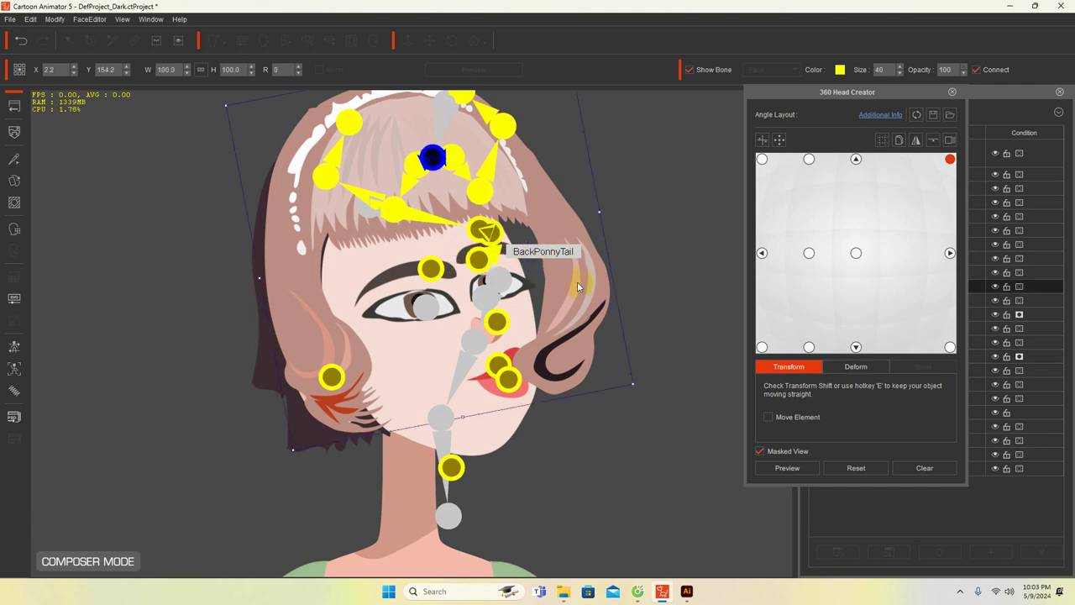
pyautogui.click(854, 371)
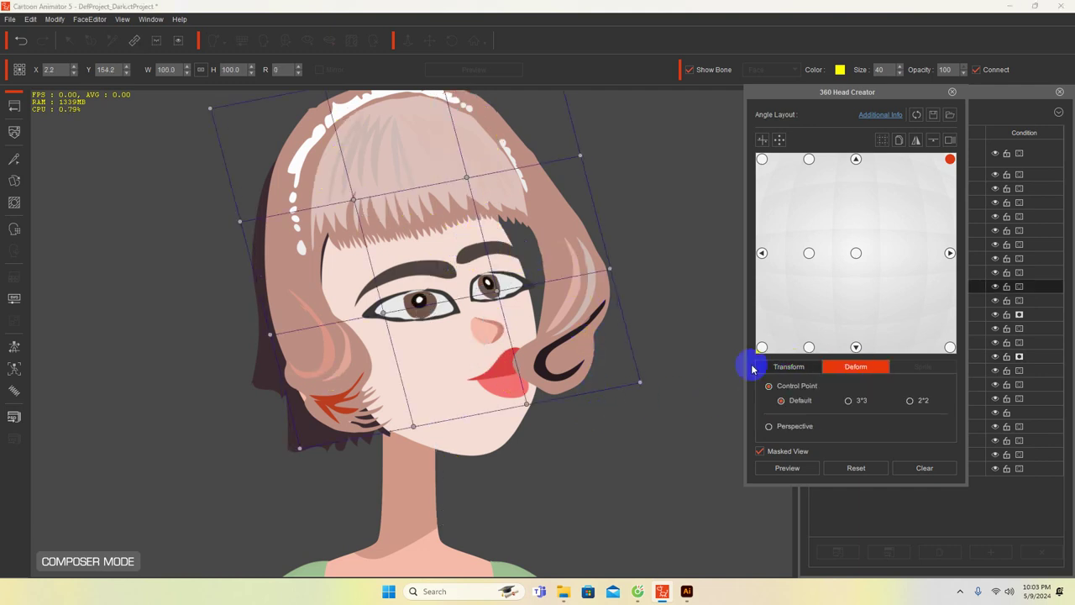
pyautogui.moveTo(633, 383); pyautogui.dragTo(612, 388)
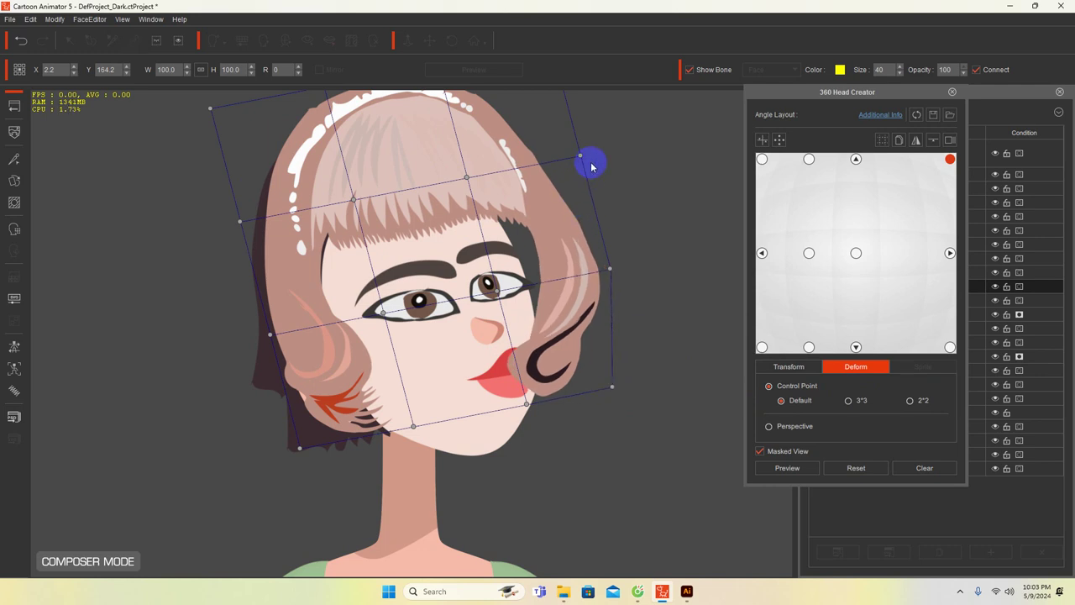
pyautogui.moveTo(580, 156); pyautogui.dragTo(537, 175)
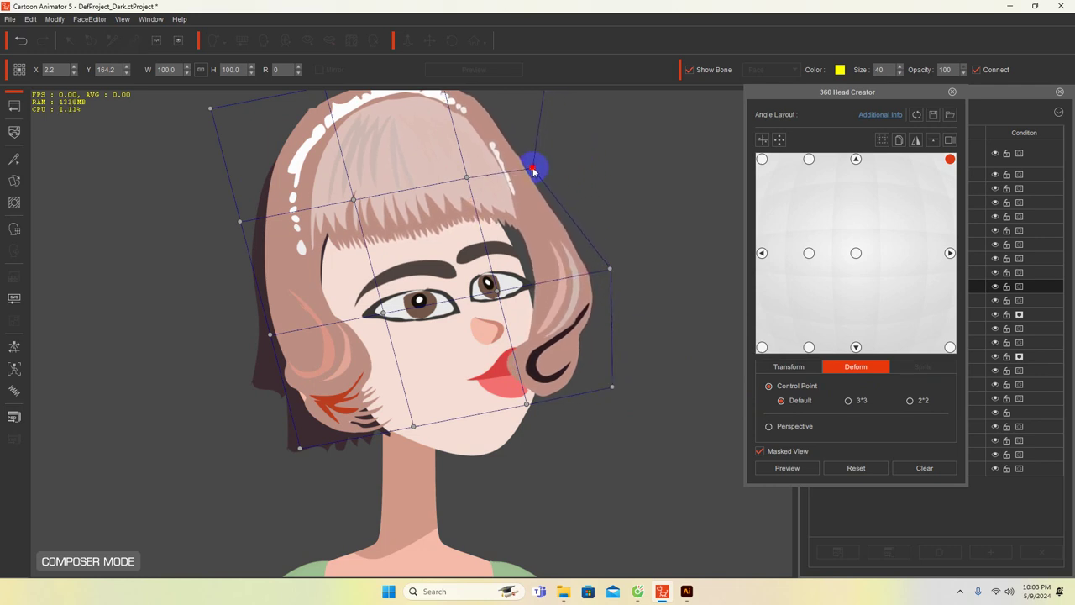
pyautogui.moveTo(611, 270); pyautogui.dragTo(588, 263)
# Deform the lower edge of the back hair so it tucks in behind the wig's curls and the neck
pyautogui.click(267, 390)
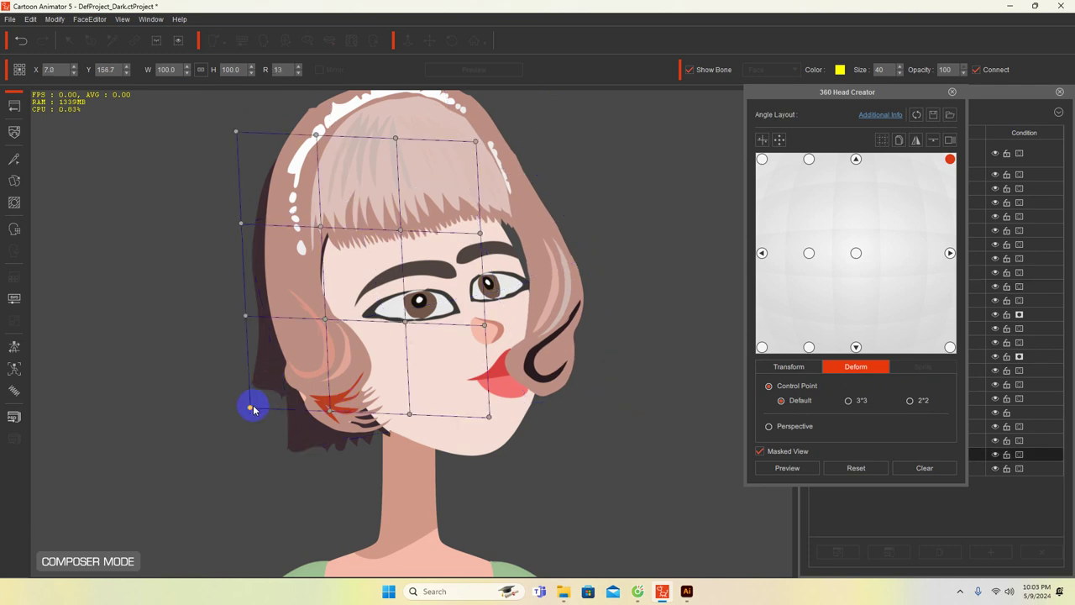
pyautogui.moveTo(253, 413); pyautogui.dragTo(284, 447)
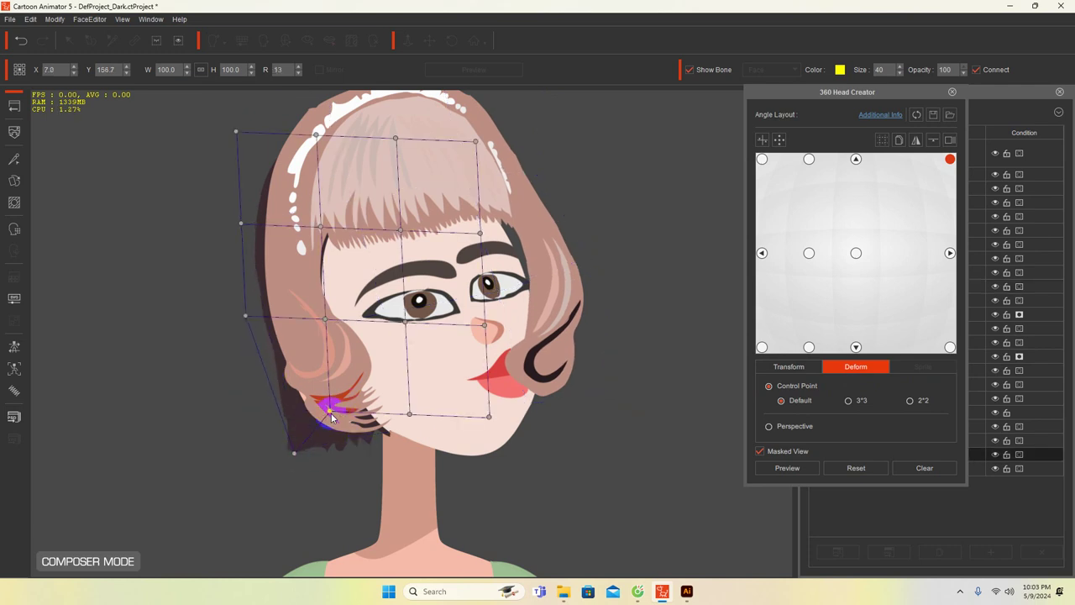
pyautogui.moveTo(333, 417); pyautogui.dragTo(365, 429)
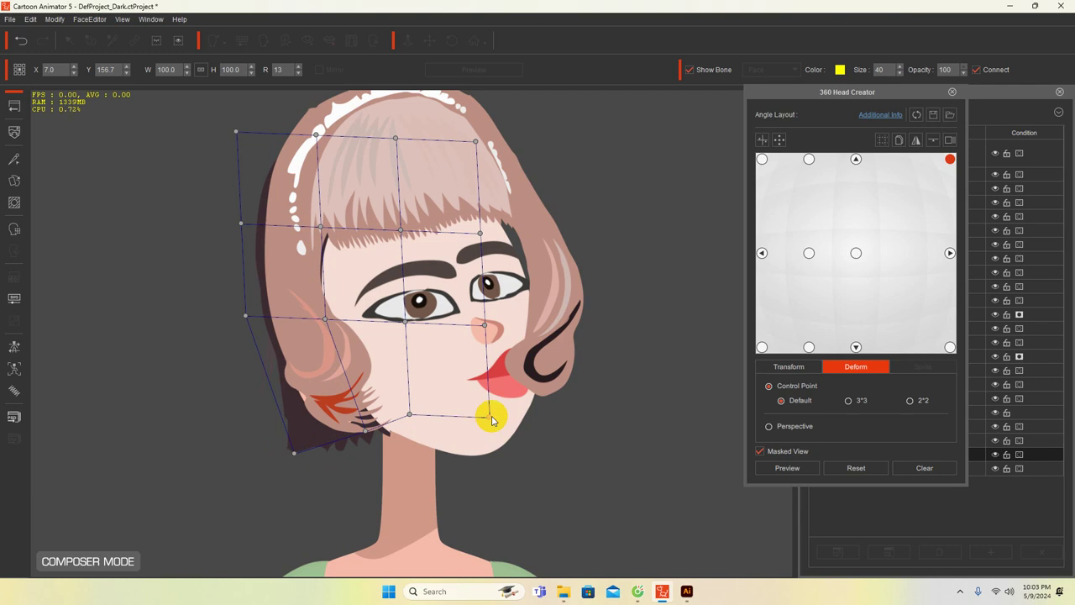
pyautogui.moveTo(493, 419); pyautogui.dragTo(509, 413)
# Deform the wig to pull its front curl away from the mouth, and reshape its upper outline around the head
pyautogui.click(557, 378)
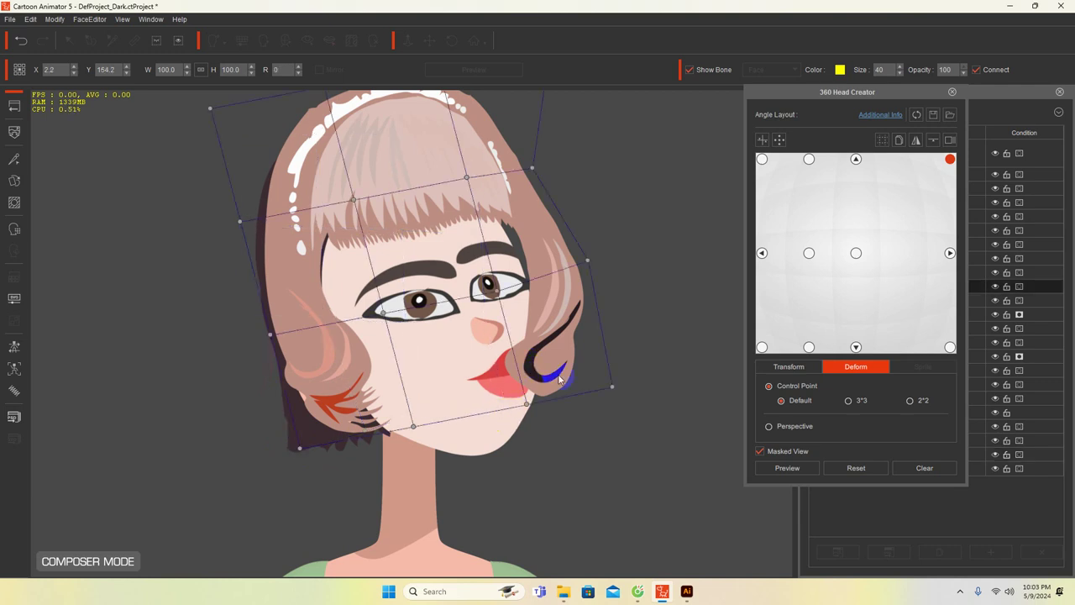
pyautogui.moveTo(528, 408); pyautogui.dragTo(559, 391)
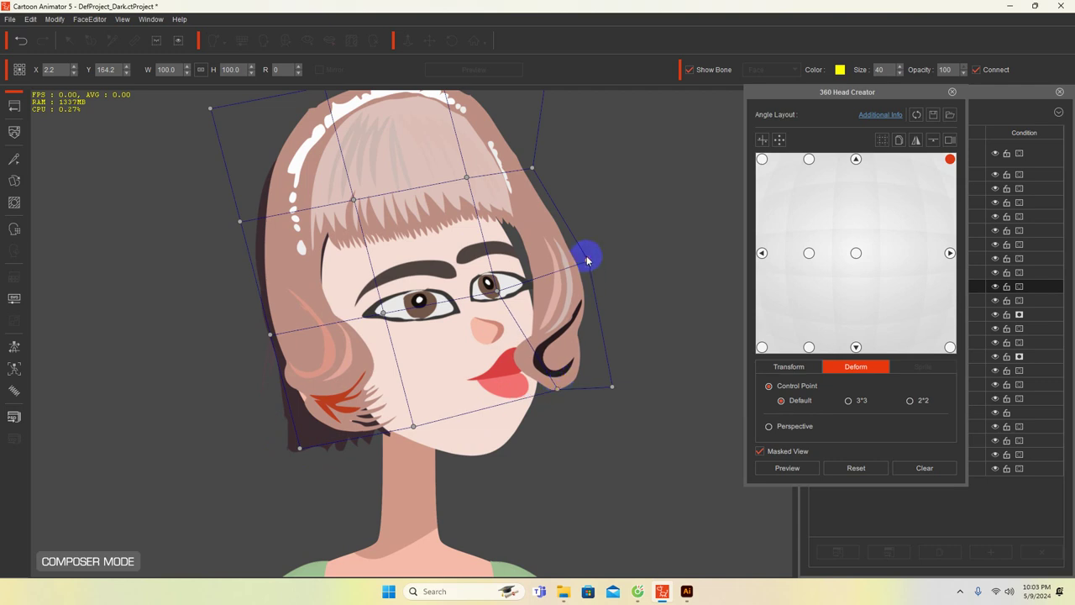
pyautogui.moveTo(532, 168); pyautogui.dragTo(528, 174)
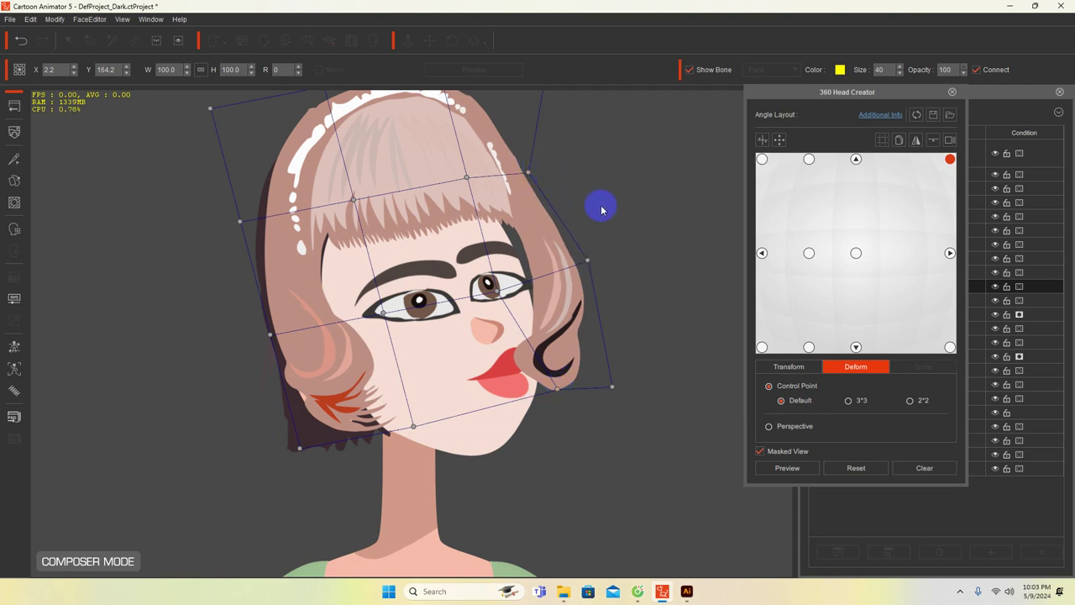
pyautogui.hotkey('ctrl', 'z')
pyautogui.hotkey('ctrl', 'z')
pyautogui.hotkey('ctrl', 'z')
pyautogui.moveTo(509, 127); pyautogui.dragTo(494, 137)
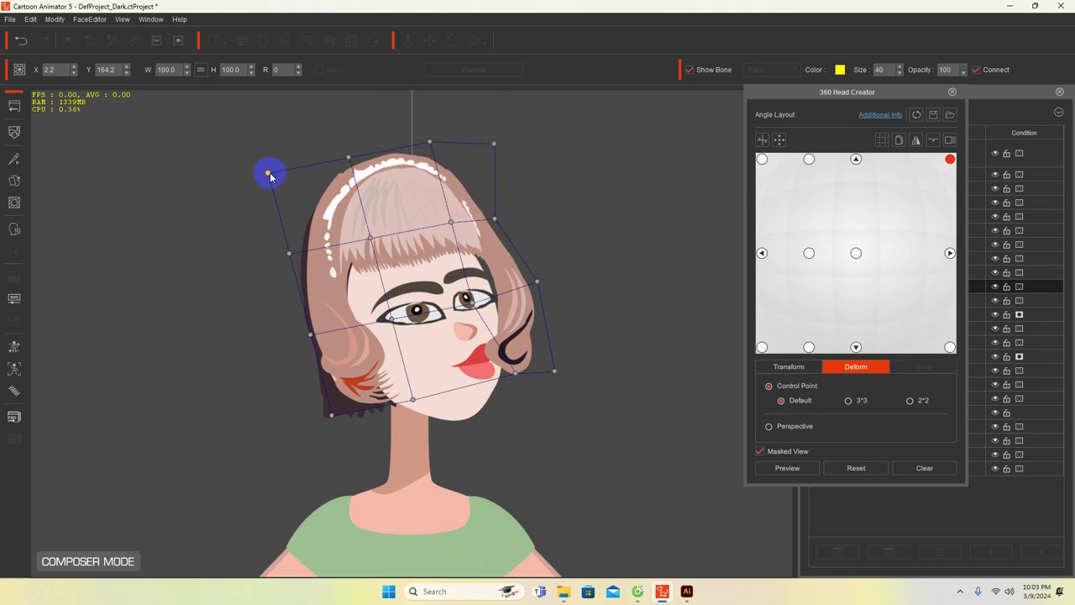
pyautogui.moveTo(271, 173)
pyautogui.mouseDown()
pyautogui.moveTo(281, 177)
pyautogui.moveTo(267, 192)
pyautogui.mouseUp()
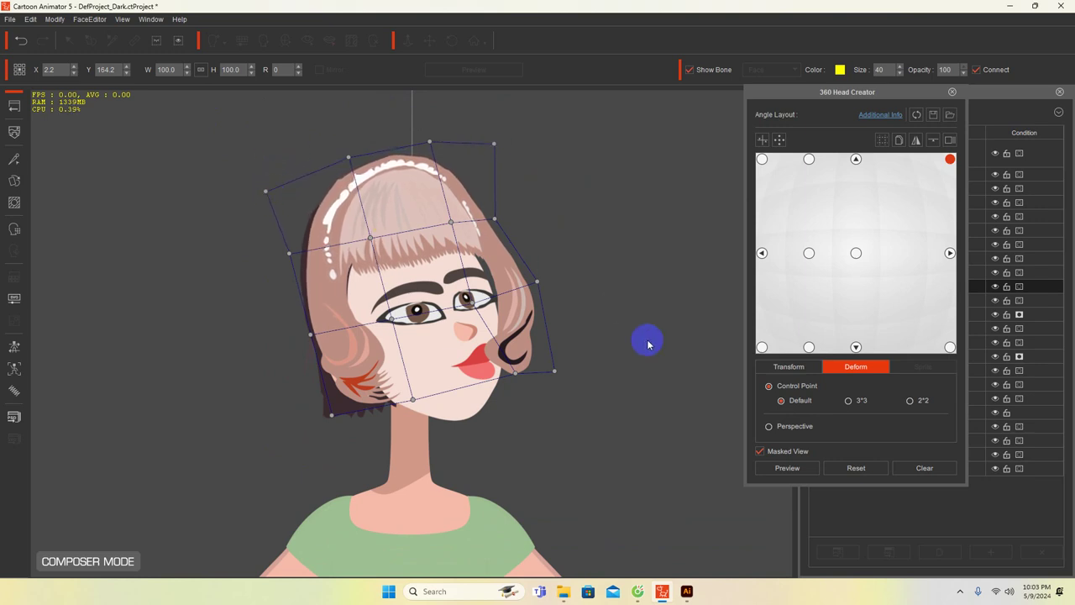
# In the middle-right head angle, move the back hair to about X 9.8, Y 157.9 and the wig to about X 5.7, Y 161.3
pyautogui.click(947, 252)
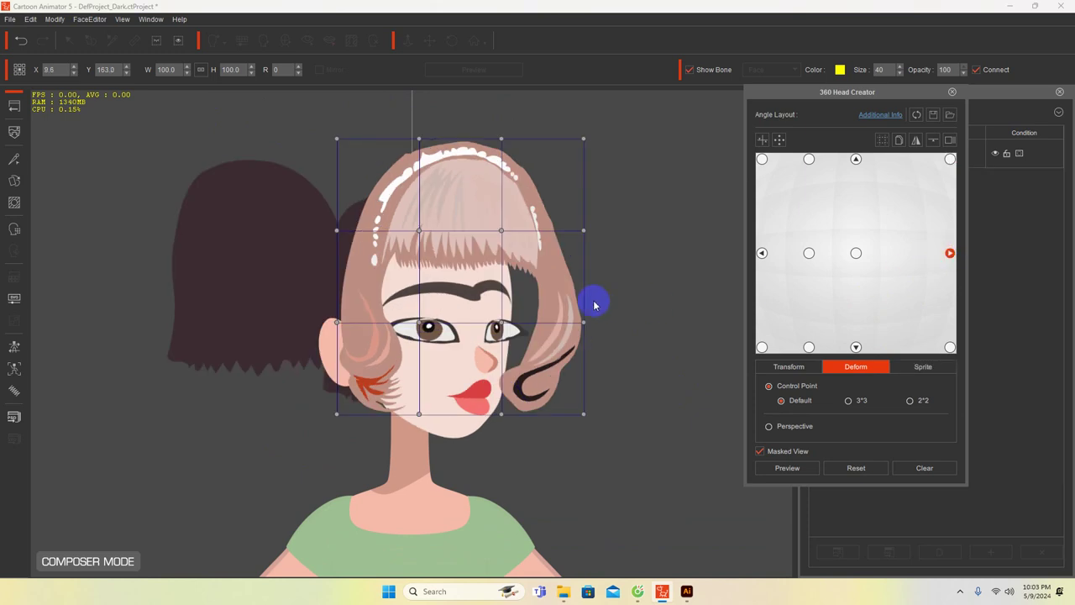
pyautogui.click(485, 307)
pyautogui.click(244, 252)
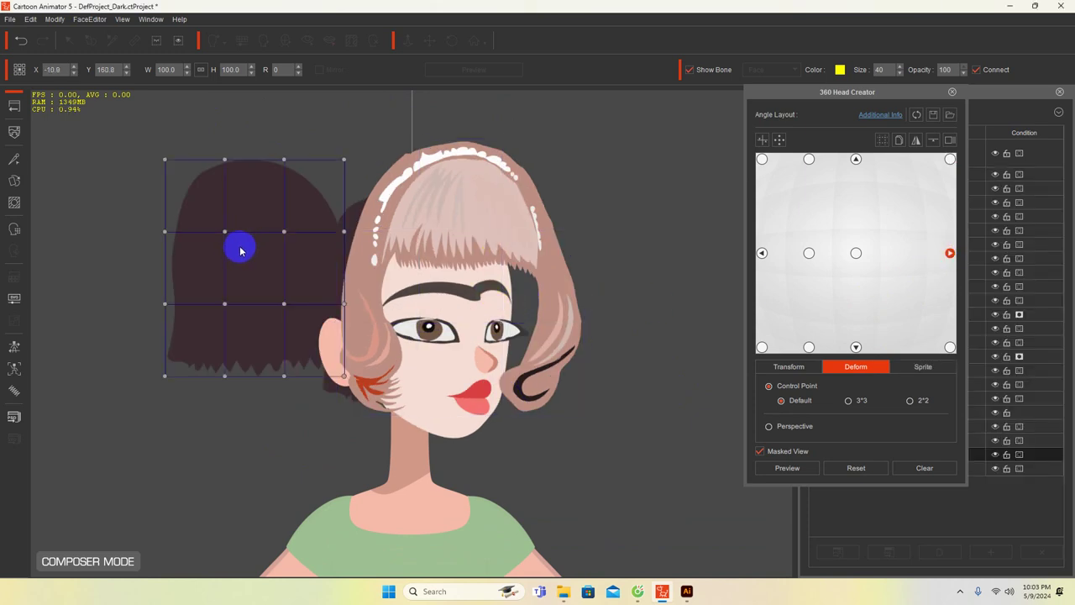
pyautogui.click(766, 366)
pyautogui.moveTo(251, 271); pyautogui.dragTo(404, 291)
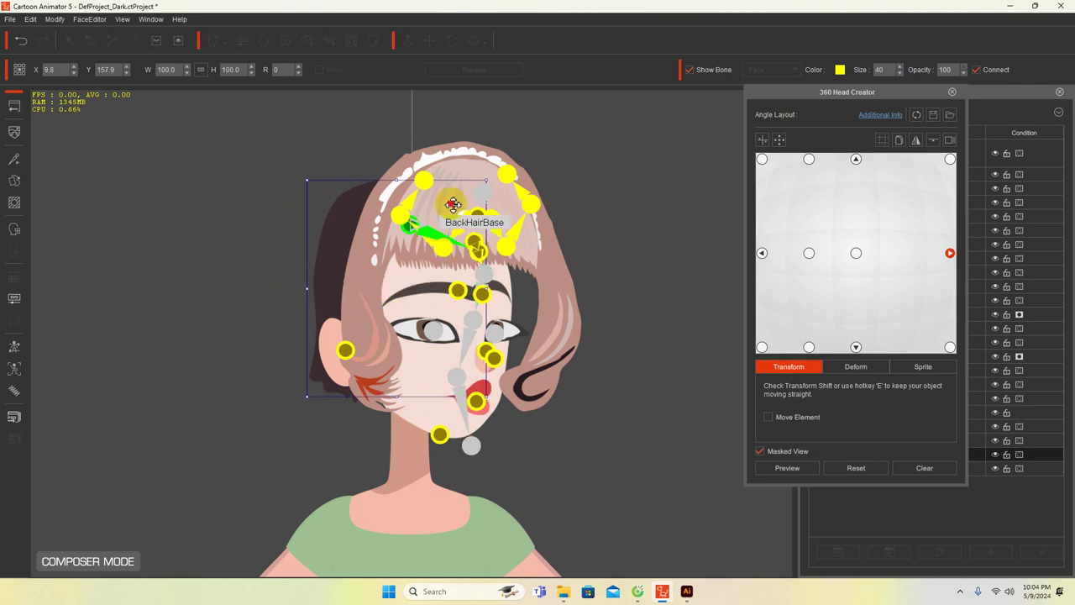
pyautogui.moveTo(453, 204); pyautogui.dragTo(427, 216)
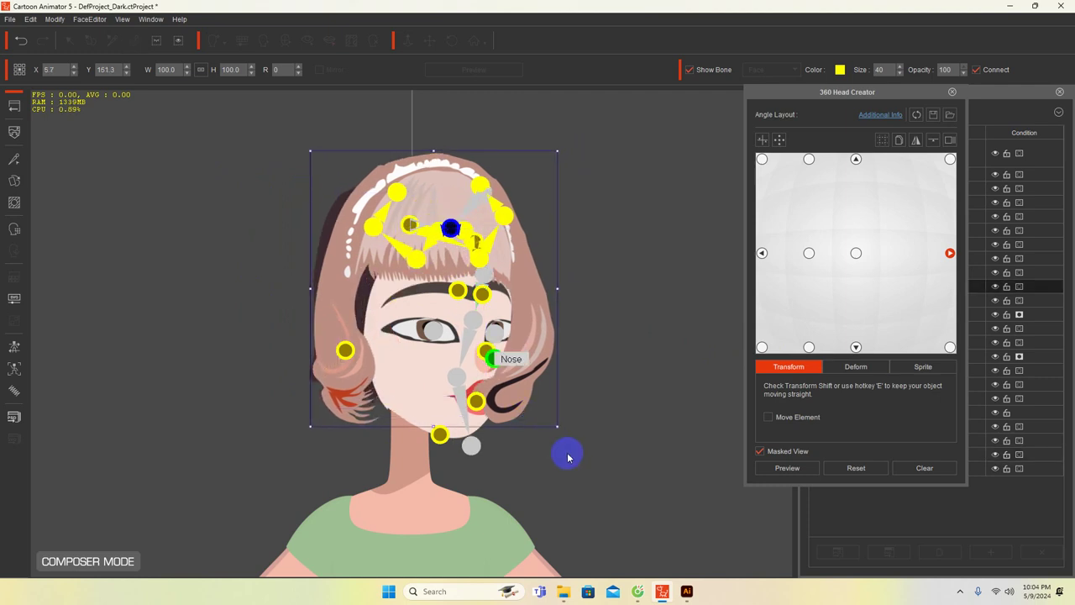
# Narrow the right eye to about 71.6 wide in the middle-right head angle
pyautogui.scroll(2, 538, 473)
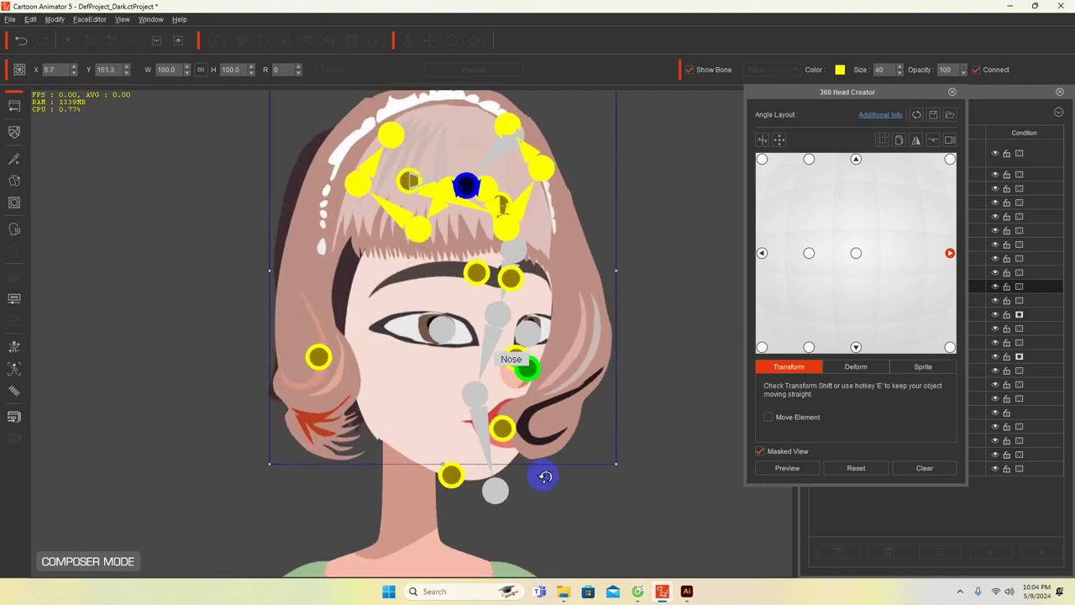
pyautogui.click(440, 329)
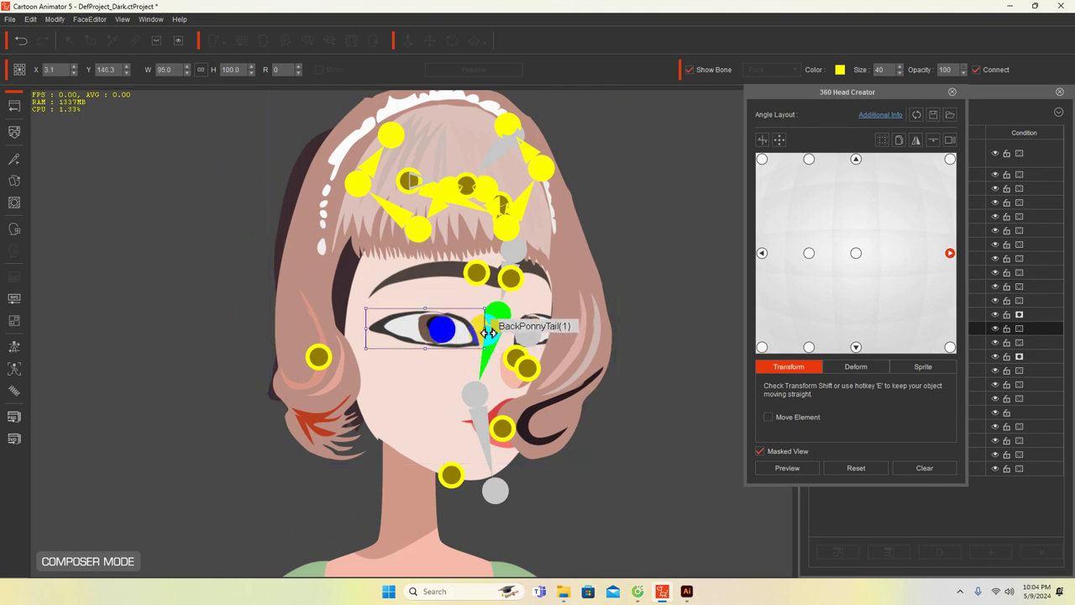
pyautogui.hotkey('ctrl', 'z')
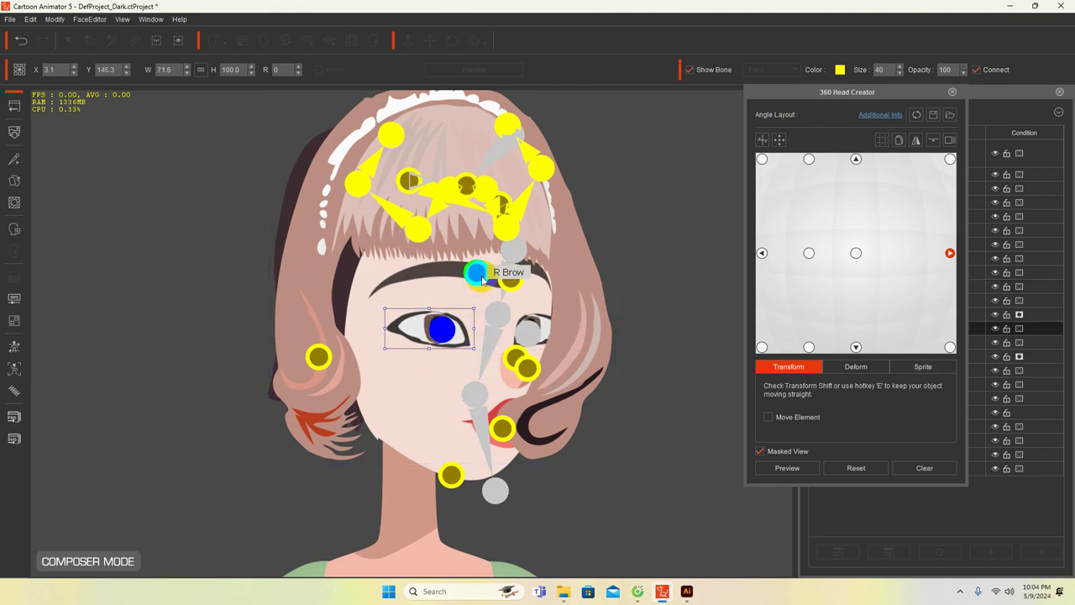
# In the middle-right head angle, lower and narrow the right brow above its eye, and narrow the left brow to about 59.9 wide
pyautogui.moveTo(477, 274); pyautogui.dragTo(461, 293)
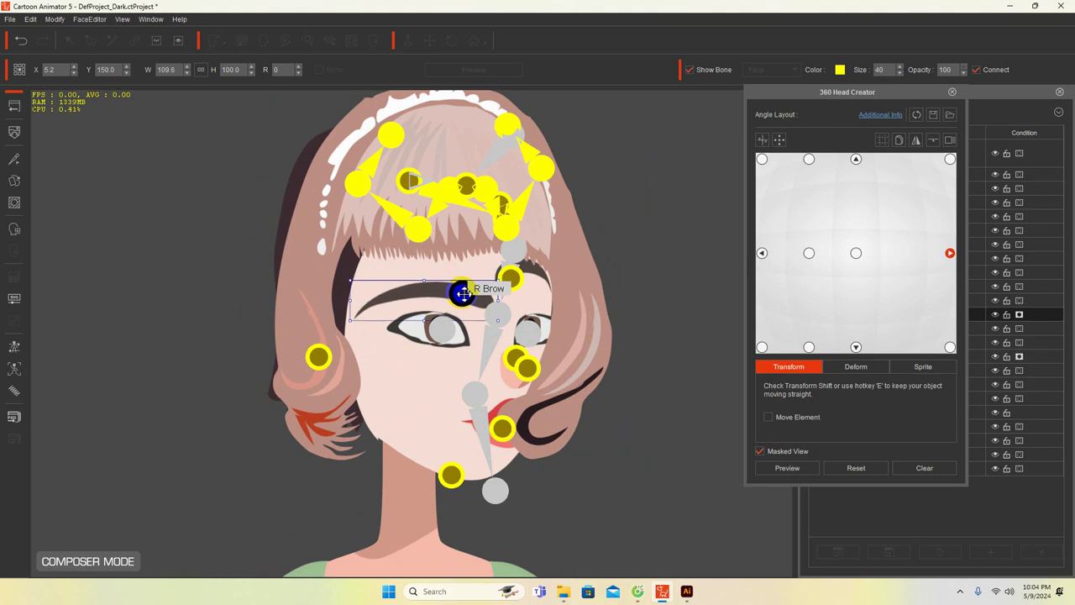
pyautogui.moveTo(357, 300); pyautogui.dragTo(518, 298)
pyautogui.click(509, 277)
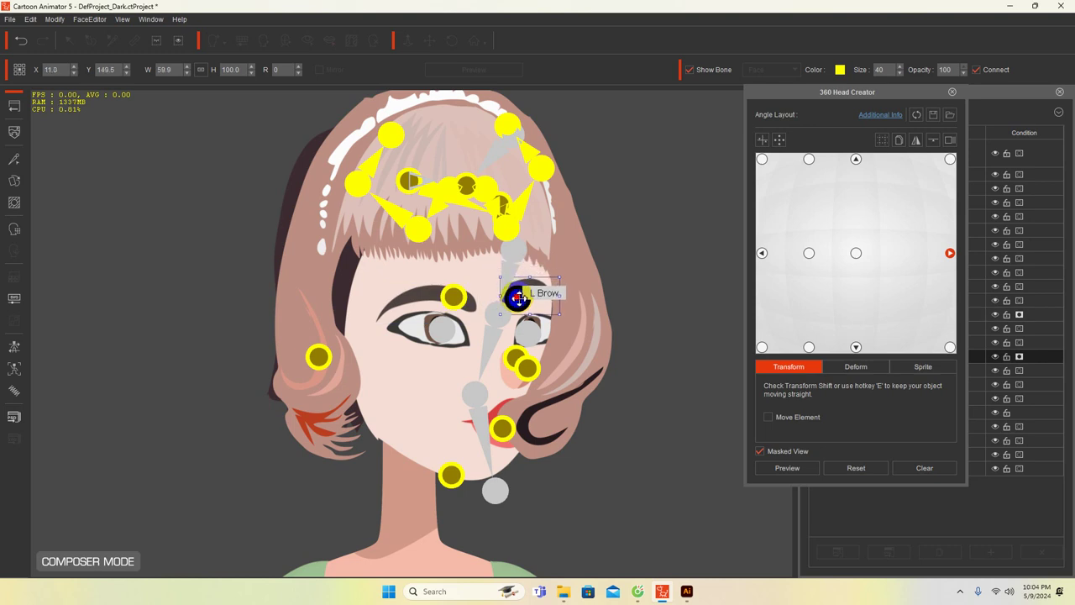
# Move the nose to about X 10.0, Y 142.2 and the mouth to about X 7.4, Y 137.1 in the middle-right angle
pyautogui.click(525, 367)
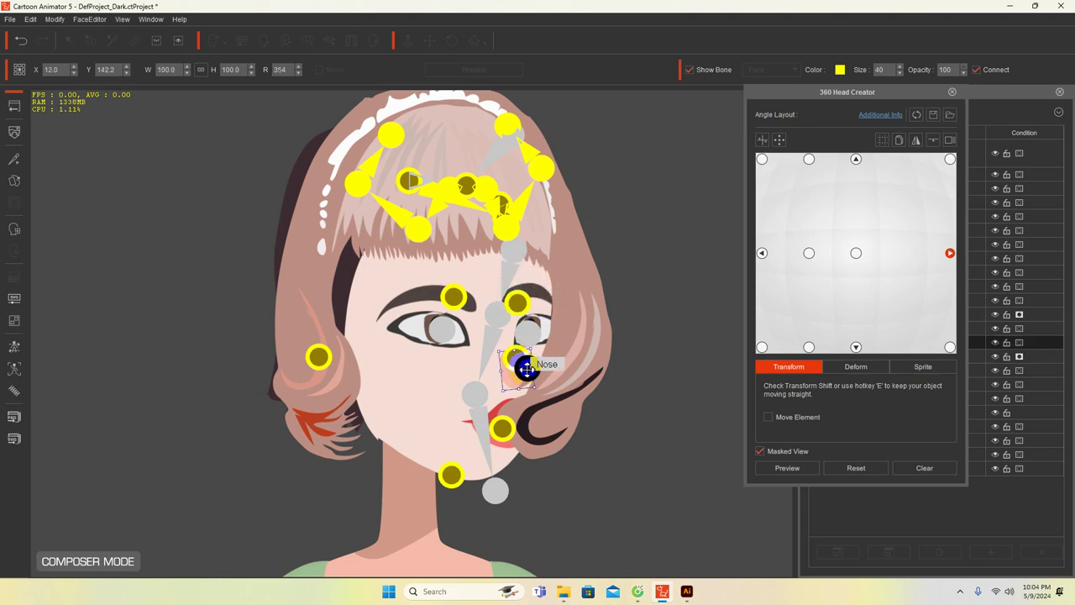
pyautogui.moveTo(526, 367); pyautogui.dragTo(508, 368)
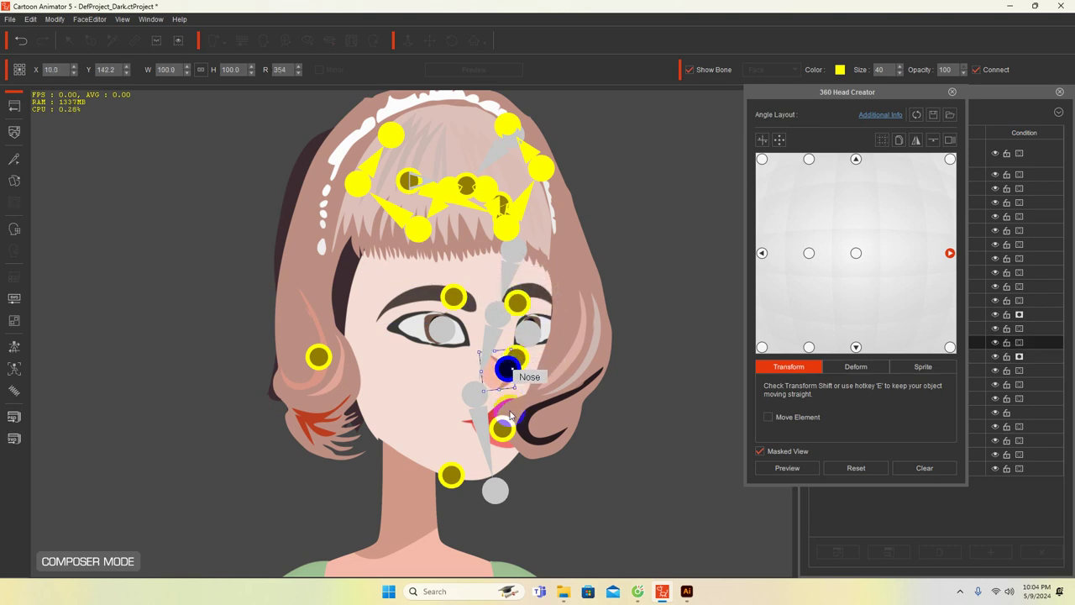
pyautogui.moveTo(502, 428); pyautogui.dragTo(482, 417)
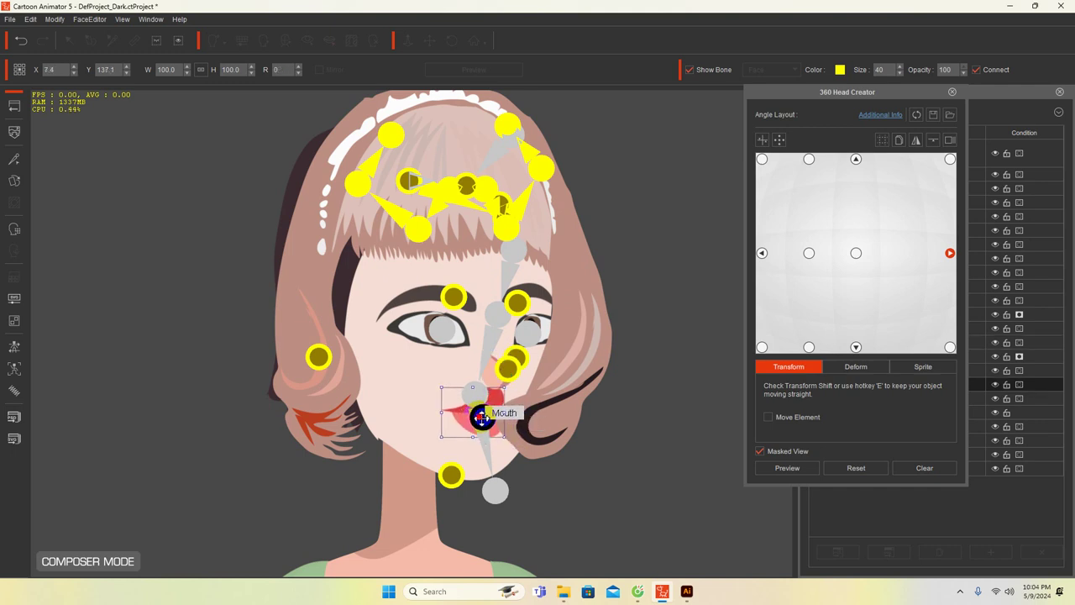
# Deform the wig's outer edge beside the mouth, pulling its lower corner outward and up and its side point slightly inward
pyautogui.click(466, 184)
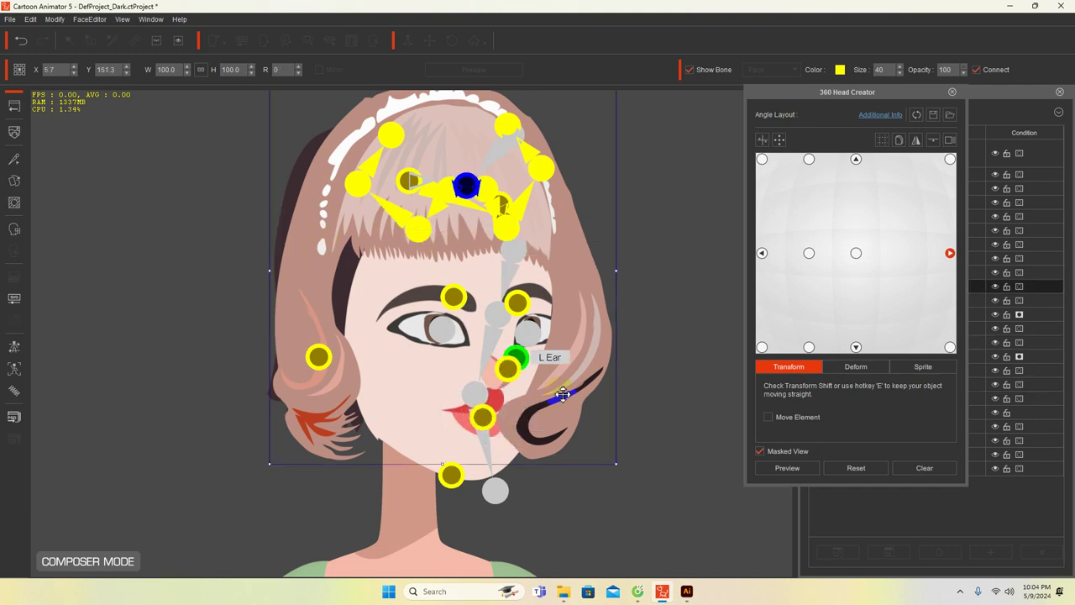
pyautogui.click(845, 365)
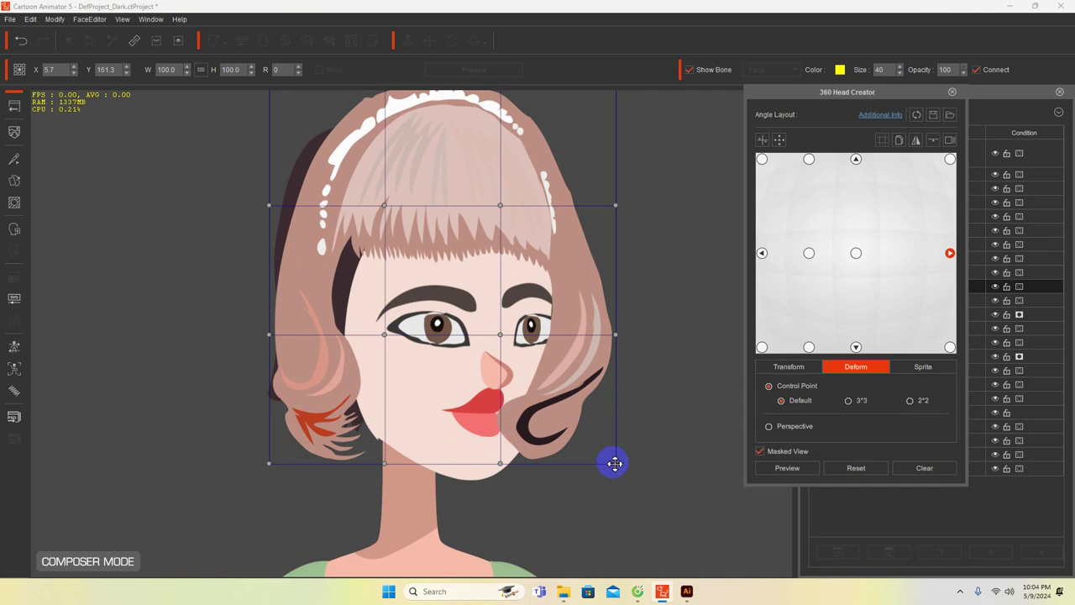
pyautogui.moveTo(621, 463); pyautogui.dragTo(650, 441)
pyautogui.moveTo(621, 336); pyautogui.dragTo(606, 311)
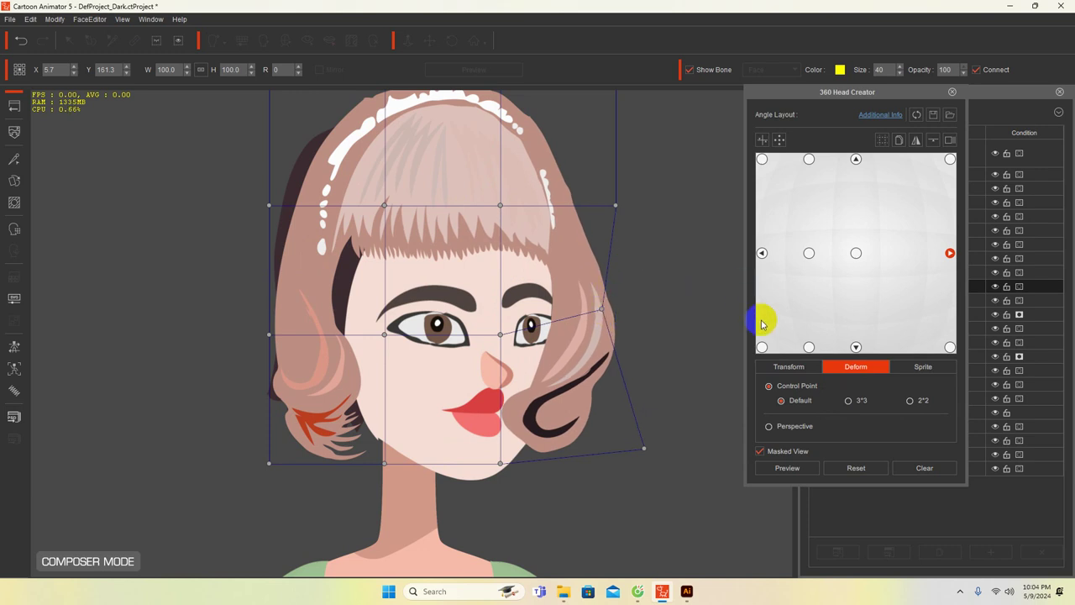
# In the lower-right head angle, move the back hair behind the head and the wig to about X 12.2, Y 155.3
pyautogui.click(946, 345)
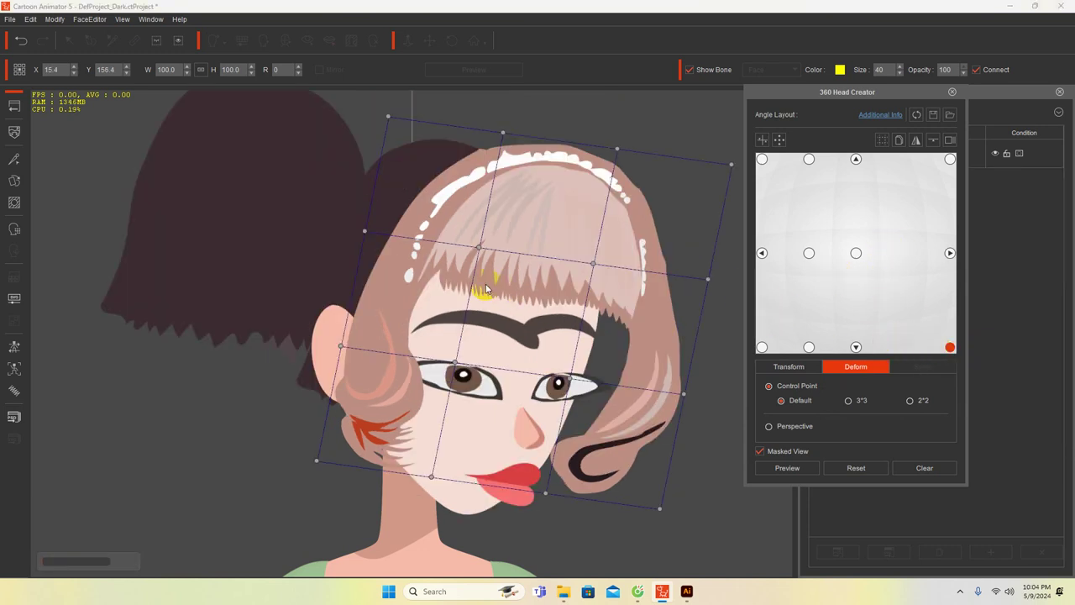
pyautogui.click(244, 209)
pyautogui.moveTo(244, 209); pyautogui.dragTo(435, 276)
pyautogui.click(794, 367)
pyautogui.click(661, 345)
pyautogui.moveTo(661, 345); pyautogui.dragTo(629, 353)
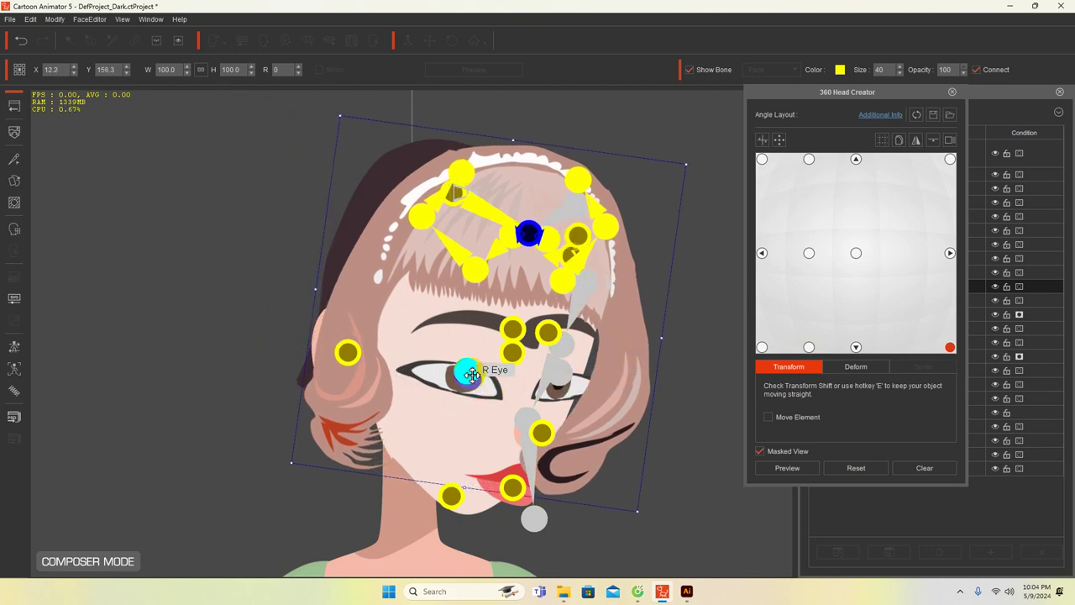
# Reposition the right eye at about 95 wide, then rotate the left eye to 352 and move it to about X 14.1, Y 141.8
pyautogui.moveTo(472, 375); pyautogui.dragTo(522, 370)
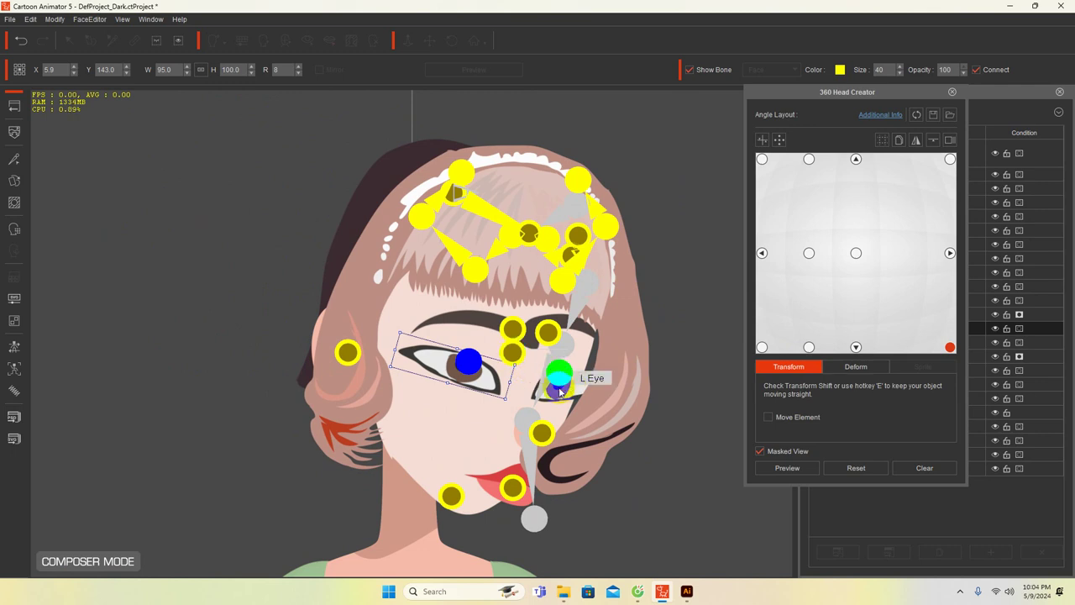
pyautogui.click(561, 391)
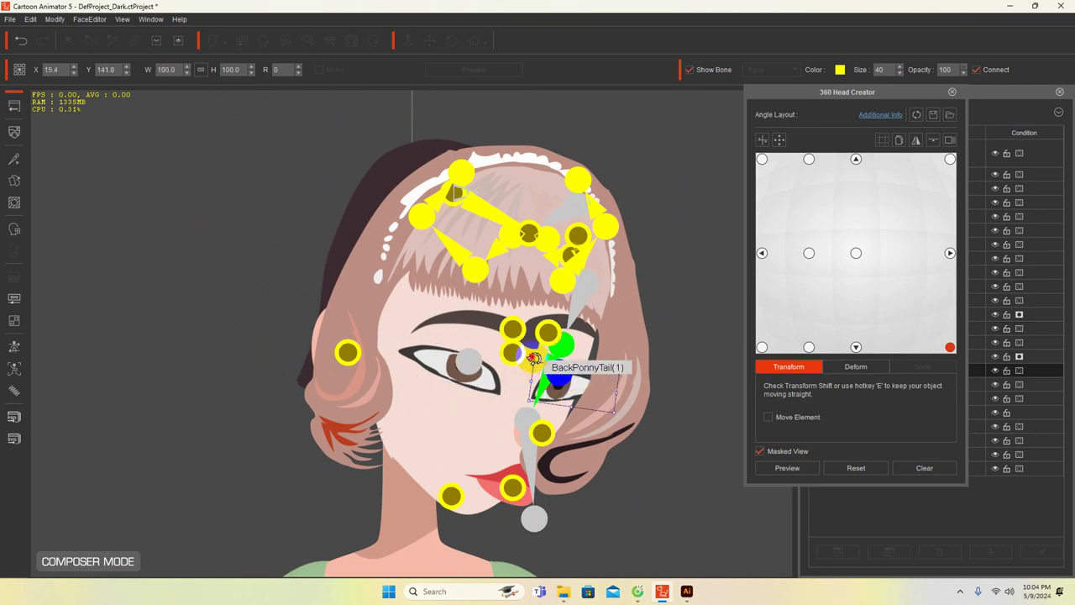
pyautogui.moveTo(529, 361); pyautogui.dragTo(552, 377)
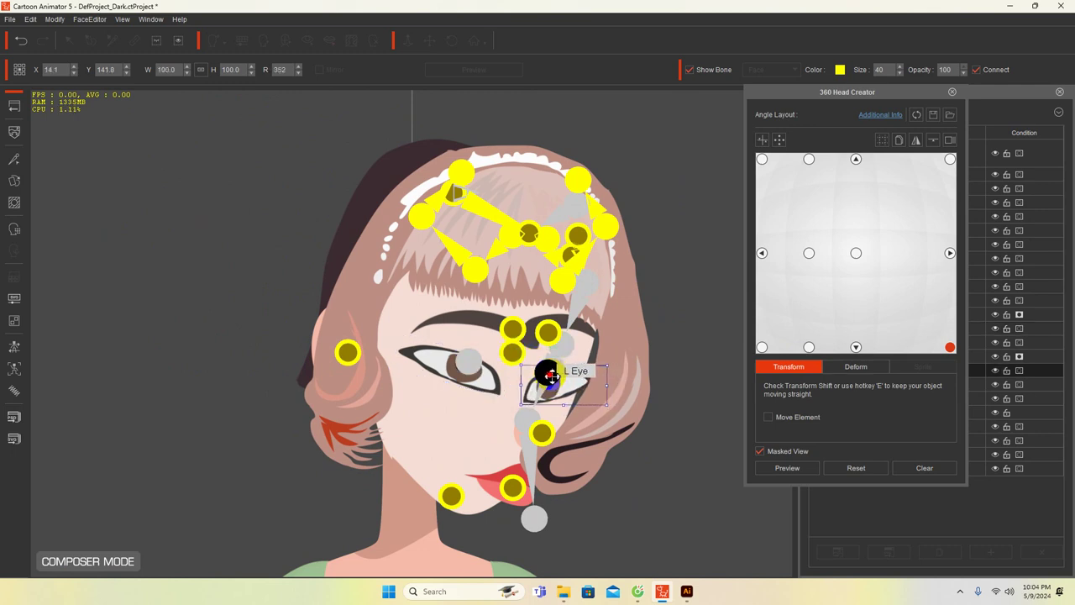
# Move the mouth onto the face at about X 7.9, Y 132.9 and the nose to about X 12.1, Y 136.0
pyautogui.moveTo(511, 493); pyautogui.dragTo(490, 456)
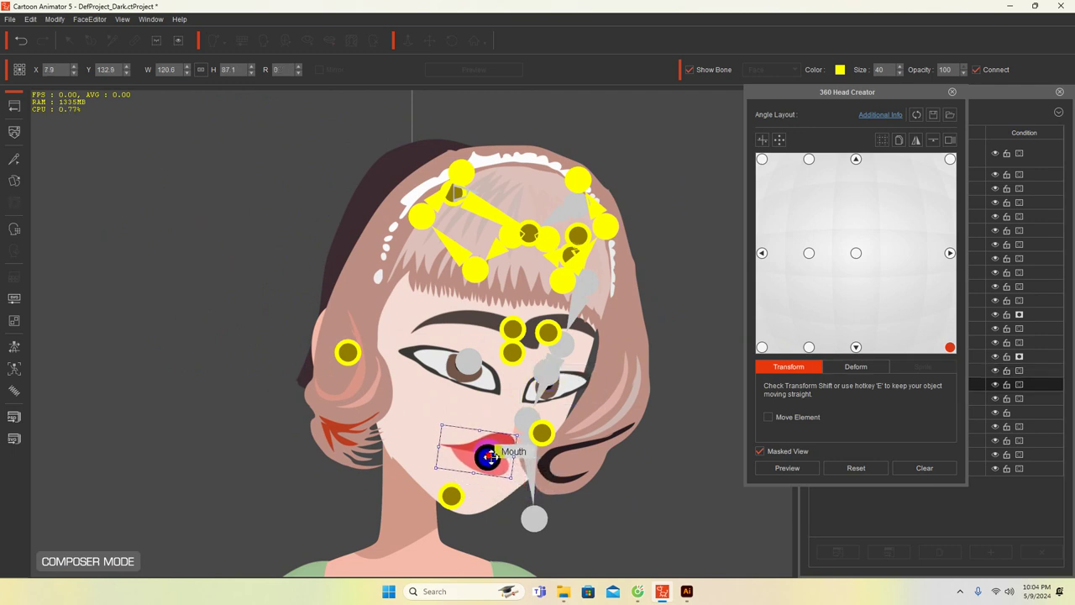
pyautogui.click(542, 432)
pyautogui.moveTo(540, 432); pyautogui.dragTo(527, 430)
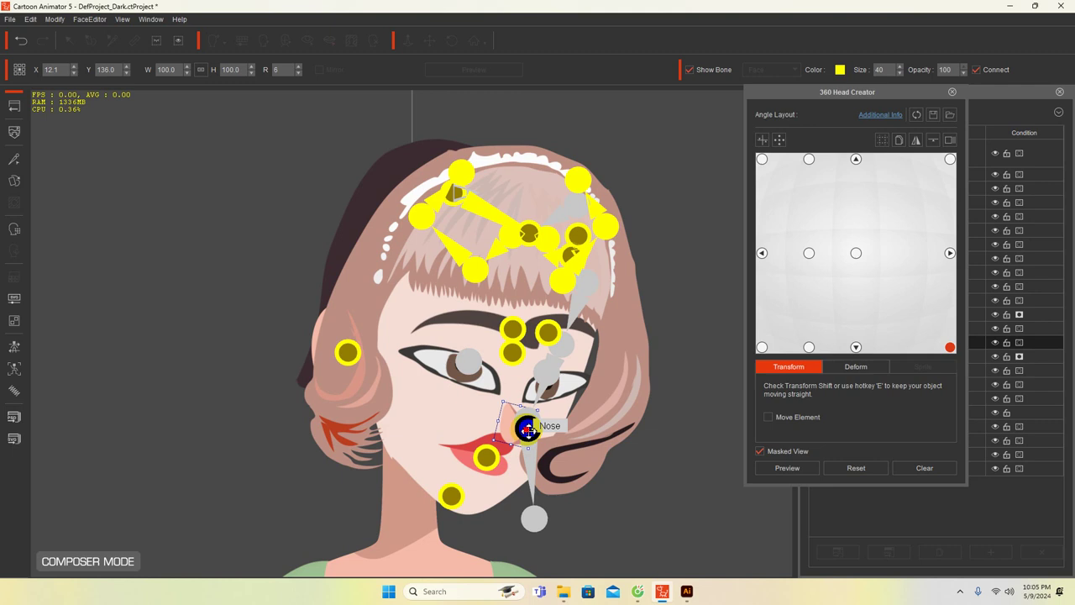
# Narrow the right eye to about 93 wide and move both brows over their eyes, the right one to about X 8.1, Y 145.5
pyautogui.click(468, 361)
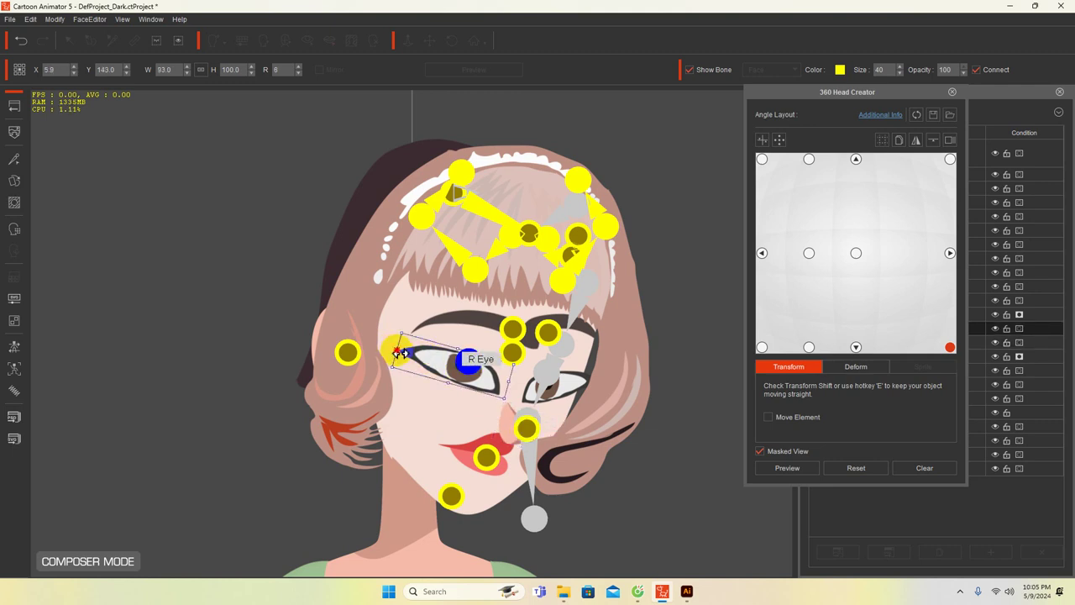
pyautogui.click(514, 328)
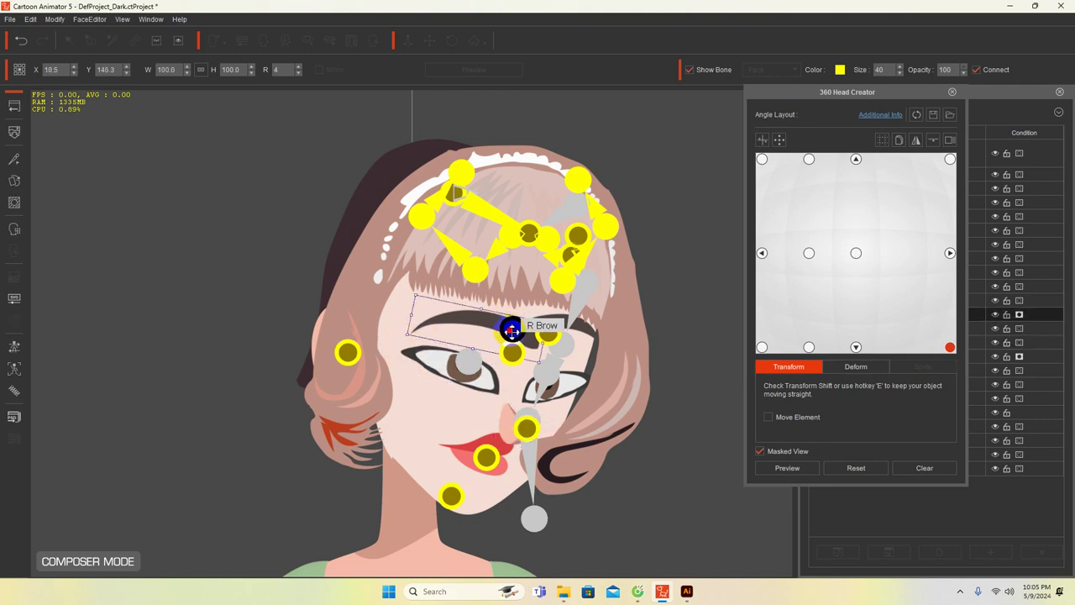
pyautogui.moveTo(511, 331); pyautogui.dragTo(488, 337)
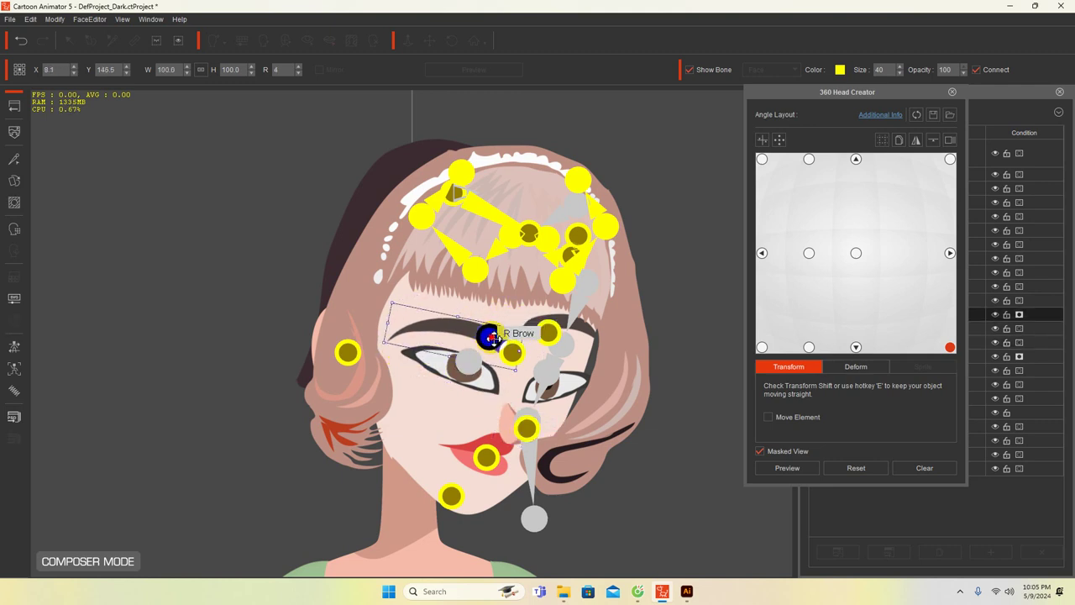
pyautogui.moveTo(528, 339); pyautogui.dragTo(551, 349)
pyautogui.click(538, 331)
# Shift the back hair to about X 5.2, Y 159.8, then finish the 360 head setup at the front angle and return to the stage
pyautogui.moveTo(395, 169); pyautogui.dragTo(404, 171)
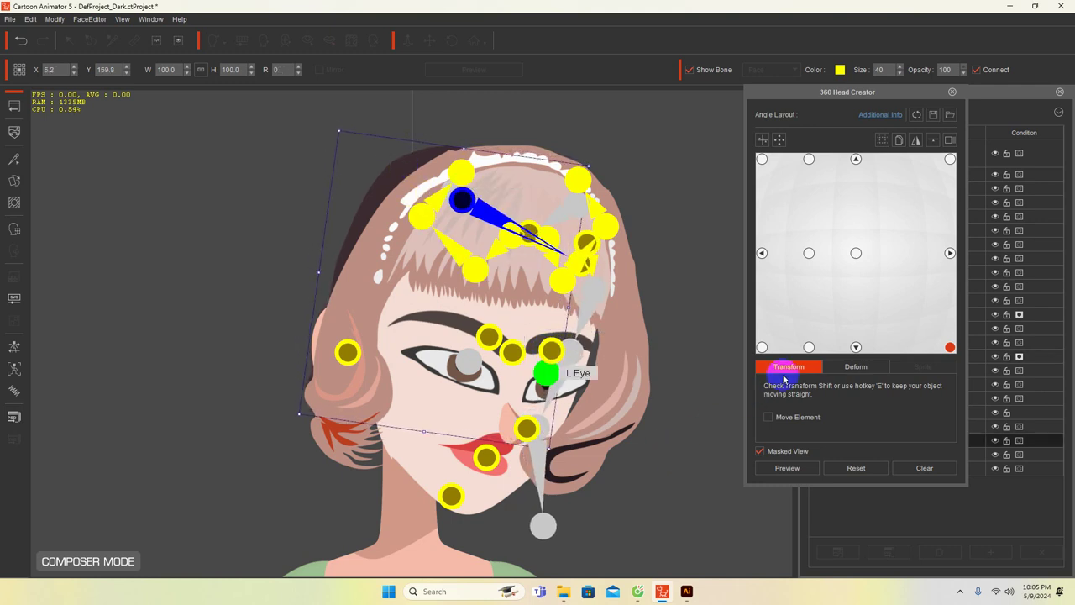
pyautogui.click(855, 252)
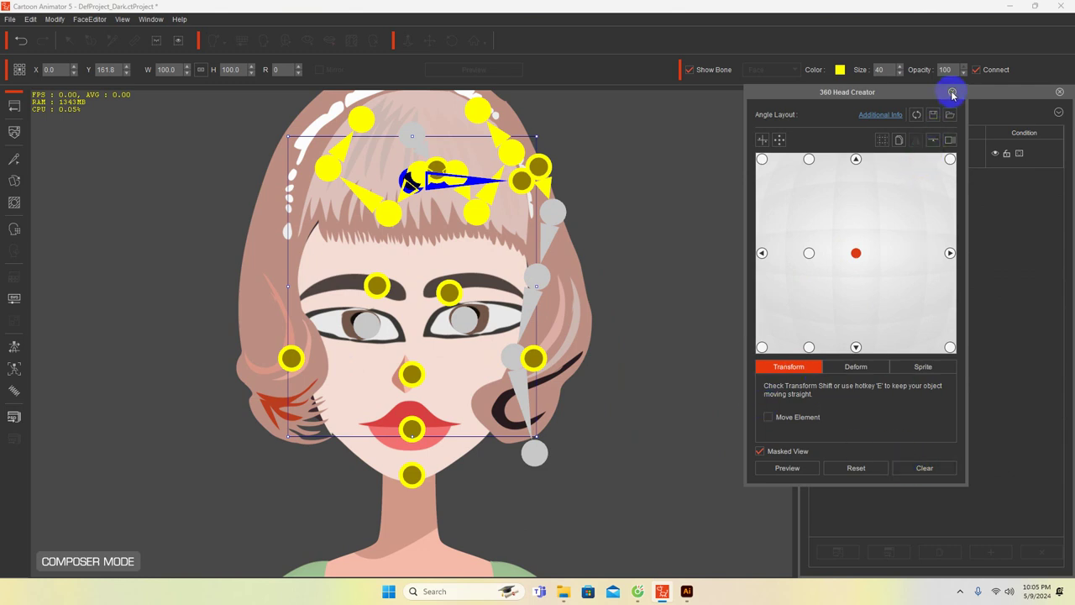
pyautogui.click(739, 191)
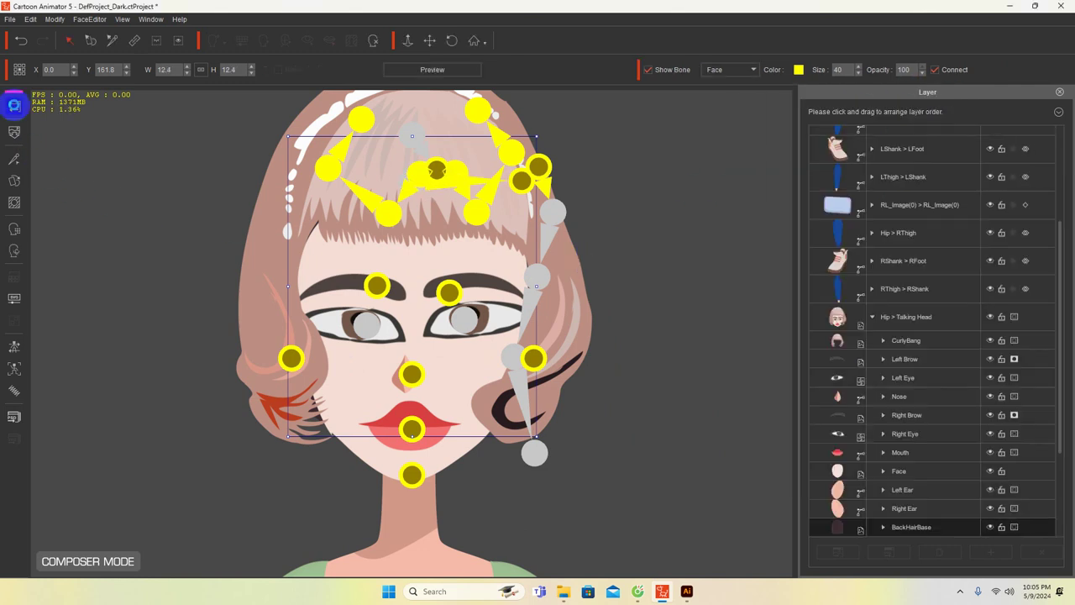
pyautogui.click(14, 105)
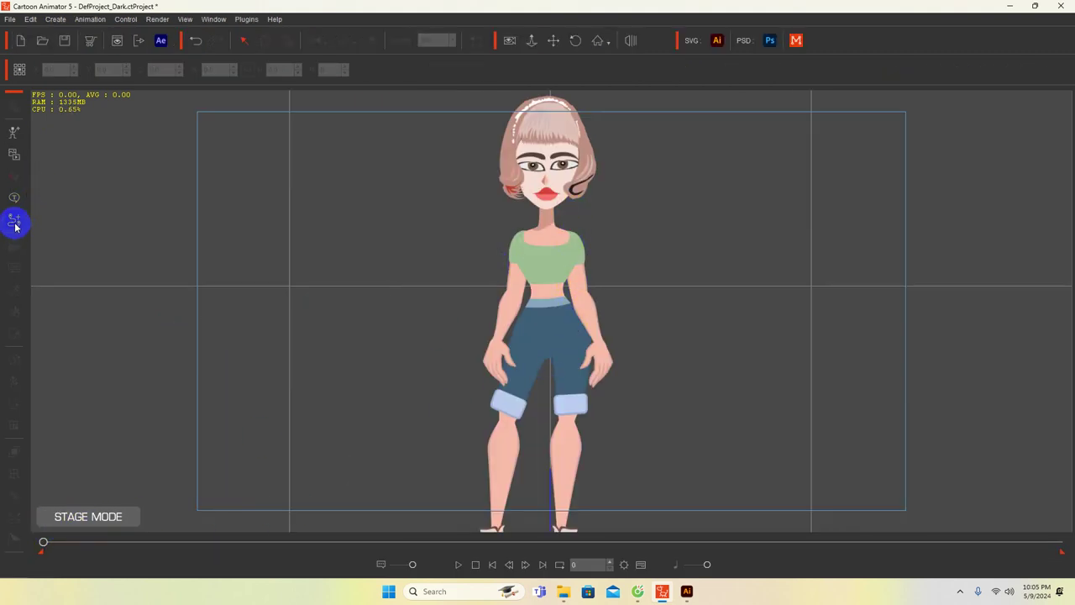
# Record a Face Puppet performance on the character using the first full face control, and stop it at about frame 114
pyautogui.click(525, 160)
pyautogui.click(546, 156)
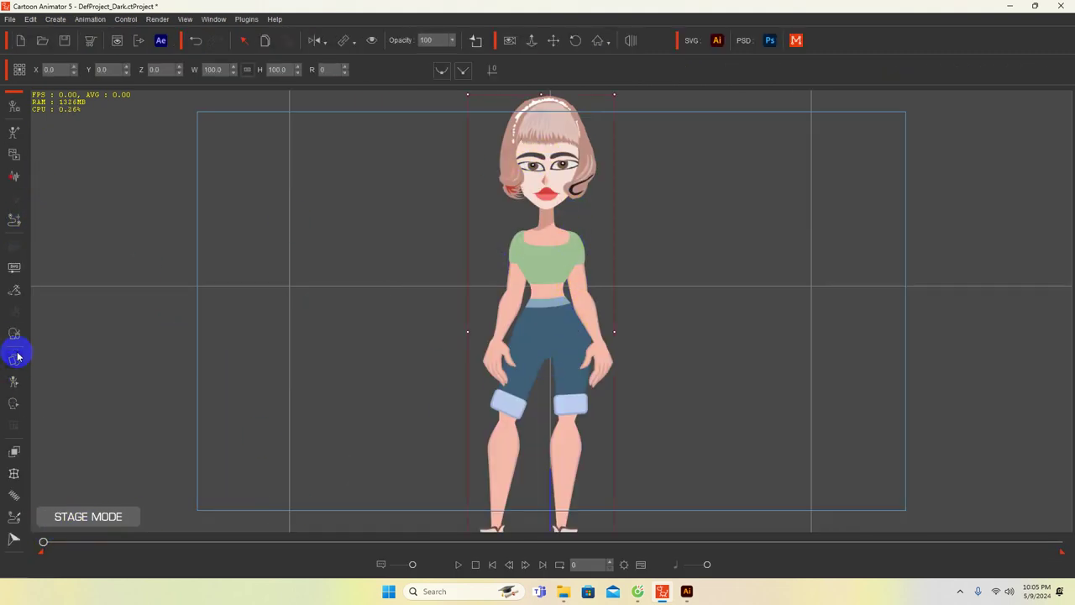
pyautogui.click(14, 336)
pyautogui.click(764, 293)
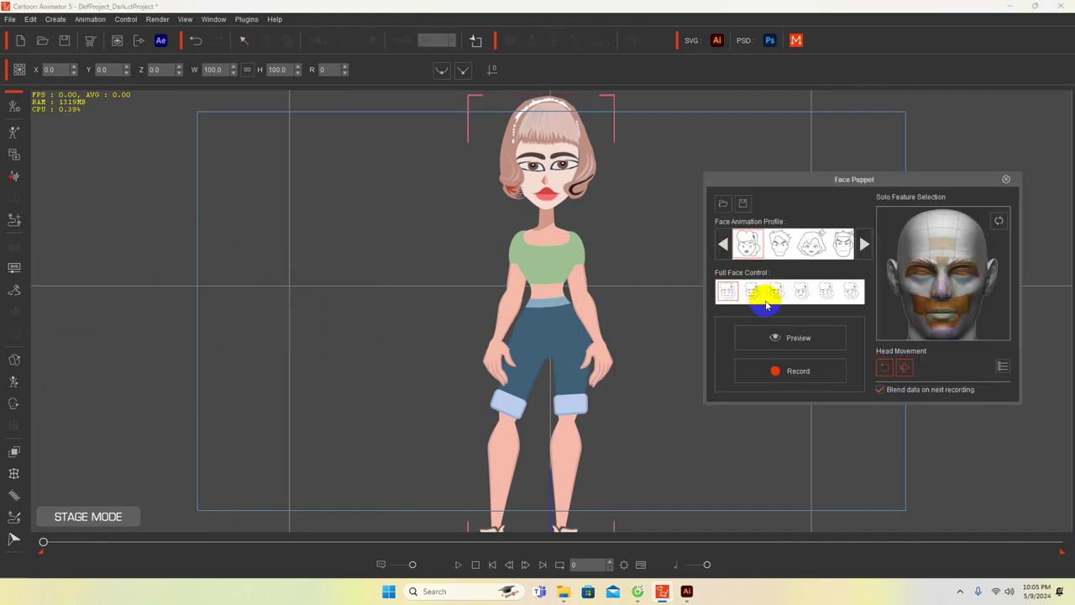
pyautogui.click(840, 370)
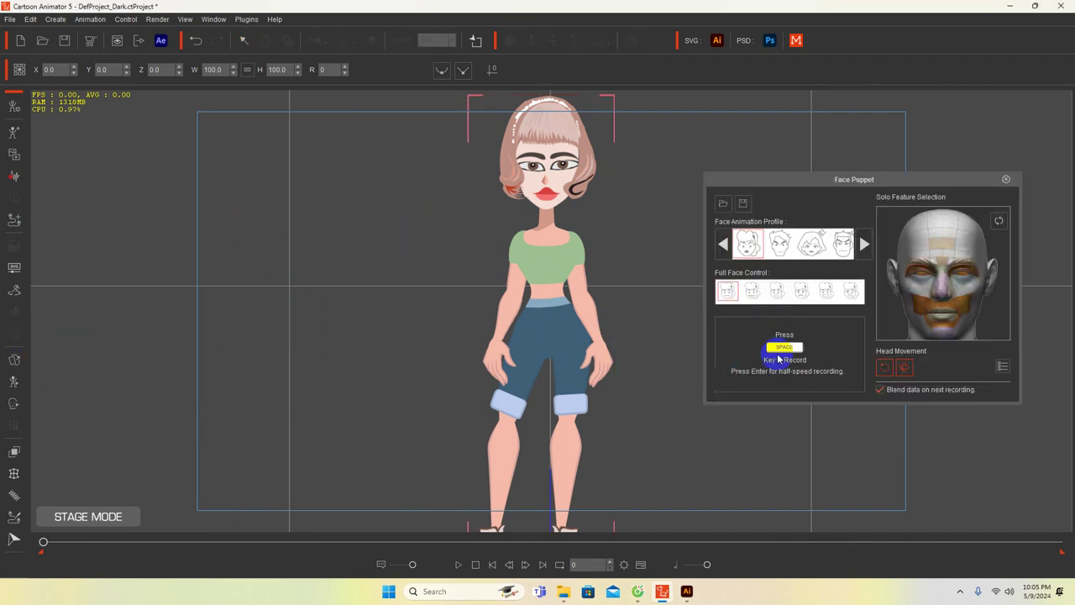
pyautogui.click(739, 315)
pyautogui.press('space')
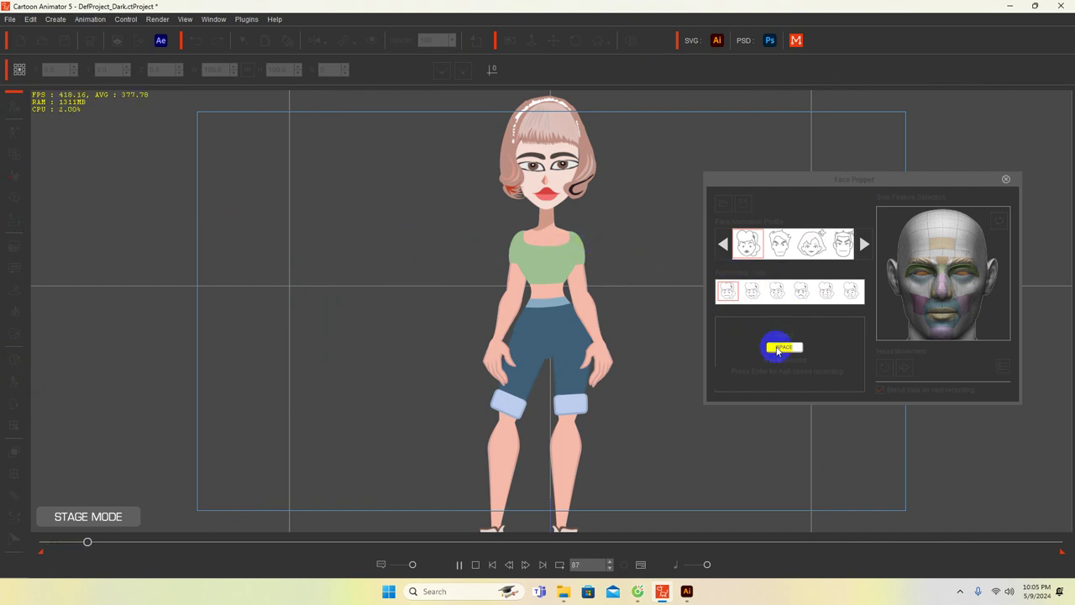
pyautogui.press('space')
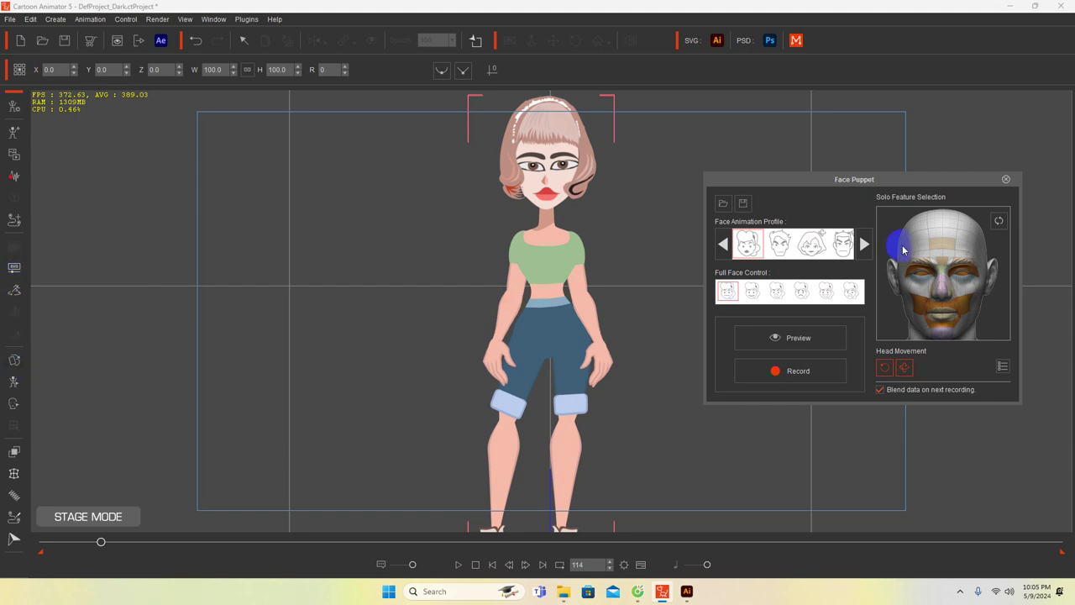
pyautogui.click(1006, 180)
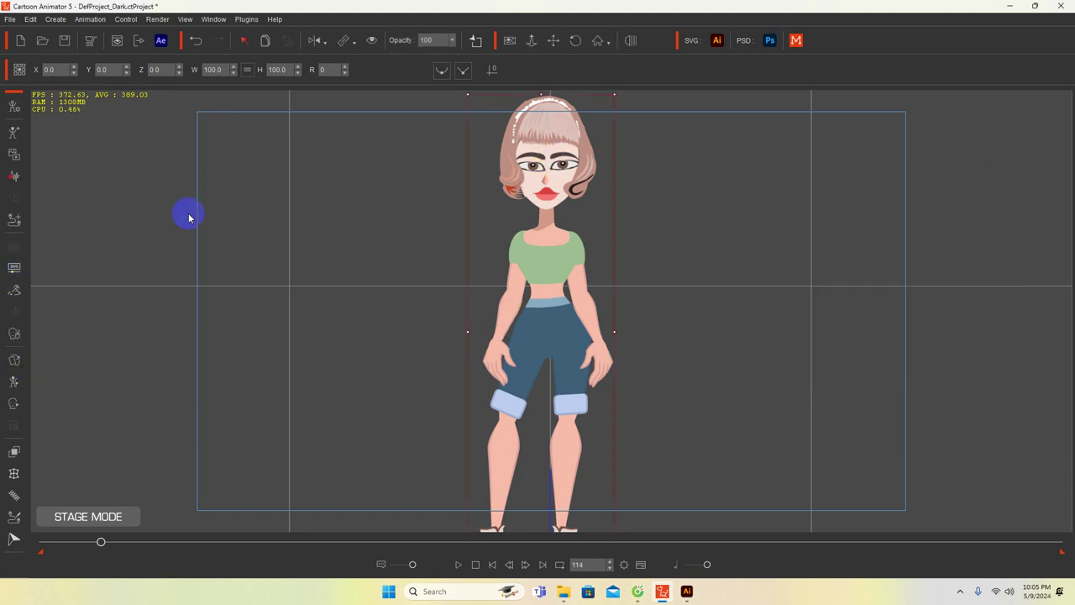
# Test the 360 head at frame 114 in the Face Key Editor, rotating it through several angles and leaving it turned slightly aside
pyautogui.click(14, 406)
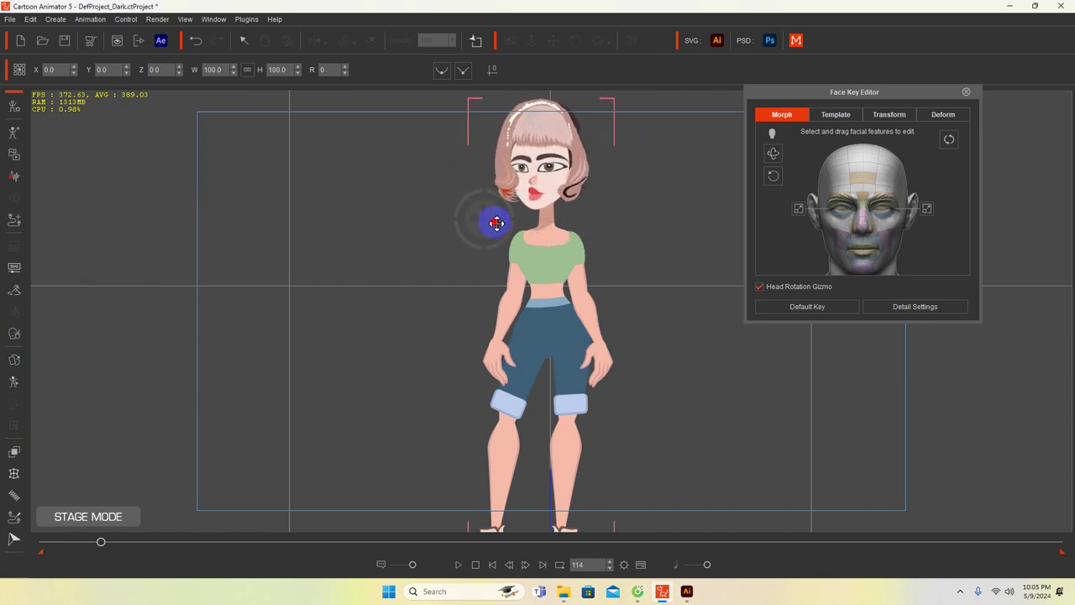
pyautogui.moveTo(554, 125)
pyautogui.mouseDown()
pyautogui.moveTo(463, 173)
pyautogui.moveTo(617, 192)
pyautogui.moveTo(520, 123)
pyautogui.moveTo(533, 235)
pyautogui.moveTo(614, 146)
pyautogui.moveTo(566, 109)
pyautogui.mouseUp()
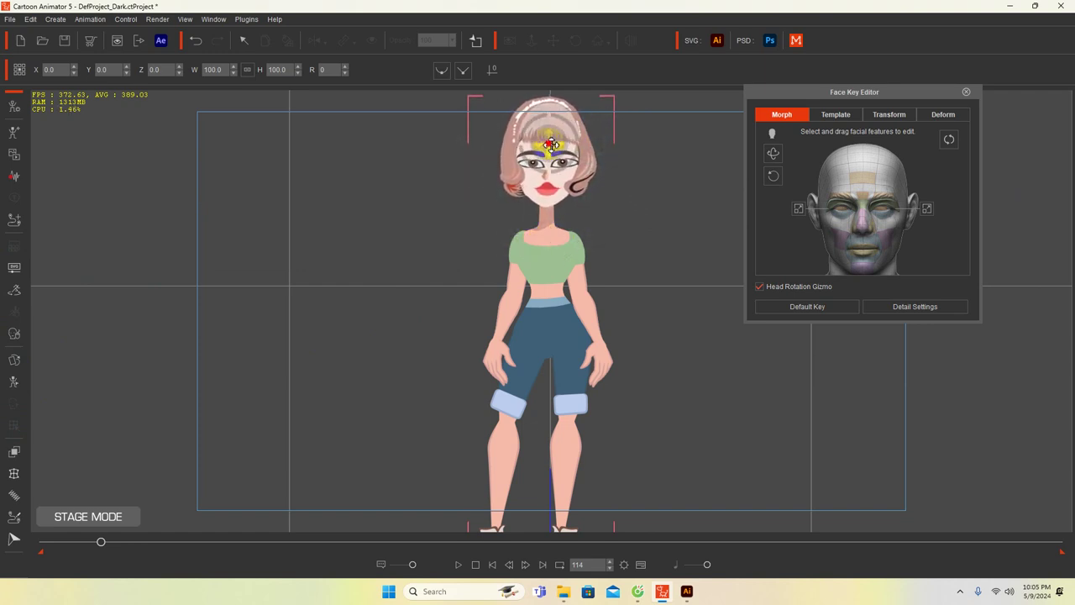
pyautogui.scroll(5, 622, 261)
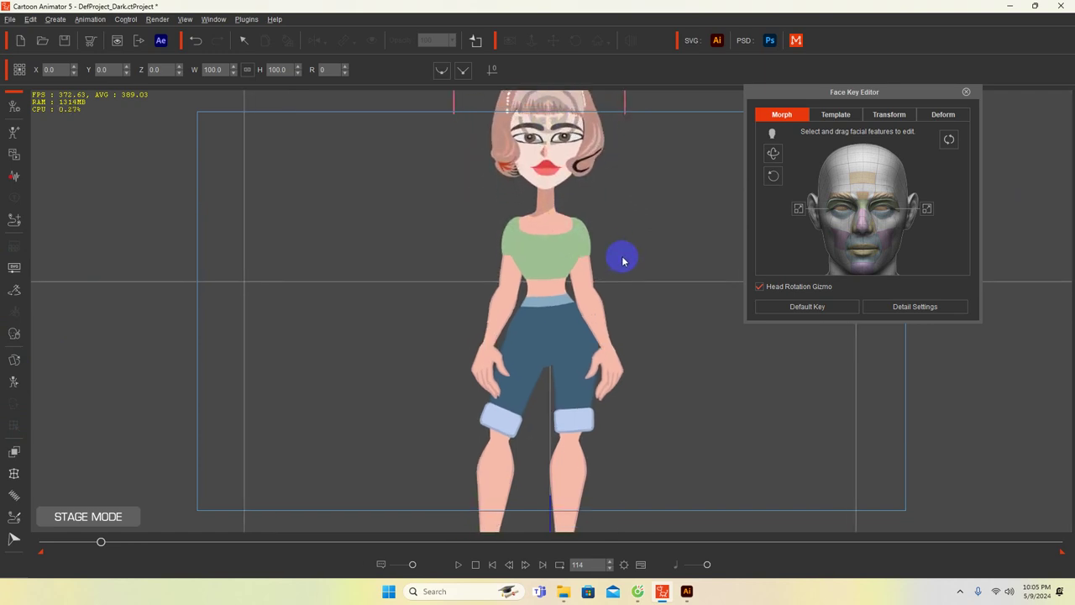
pyautogui.moveTo(647, 187); pyautogui.dragTo(622, 393)
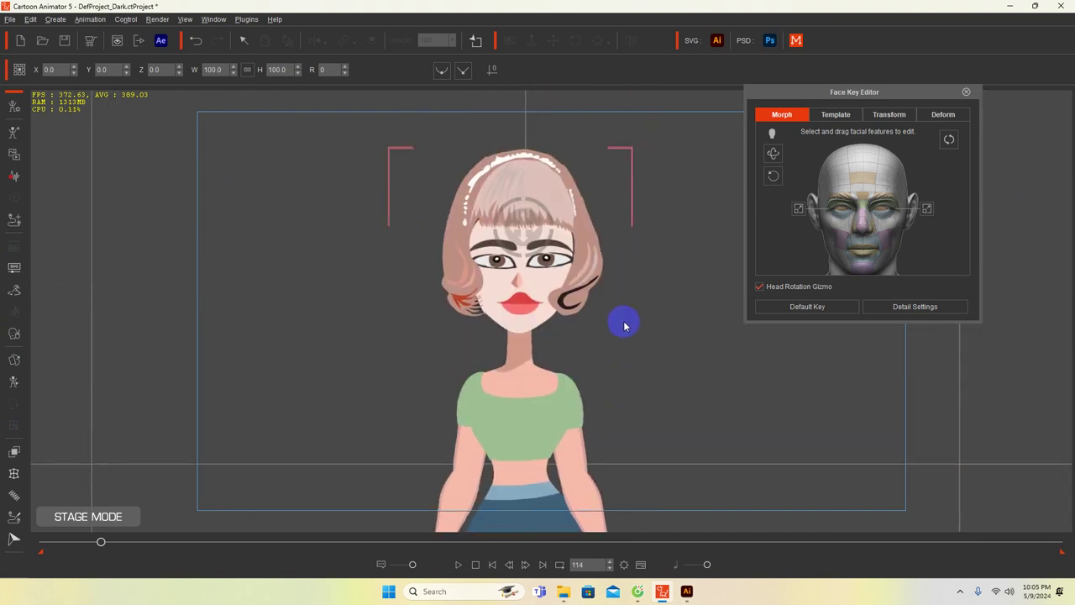
pyautogui.scroll(3, 623, 323)
pyautogui.moveTo(634, 332); pyautogui.dragTo(636, 426)
pyautogui.moveTo(516, 282); pyautogui.dragTo(591, 343)
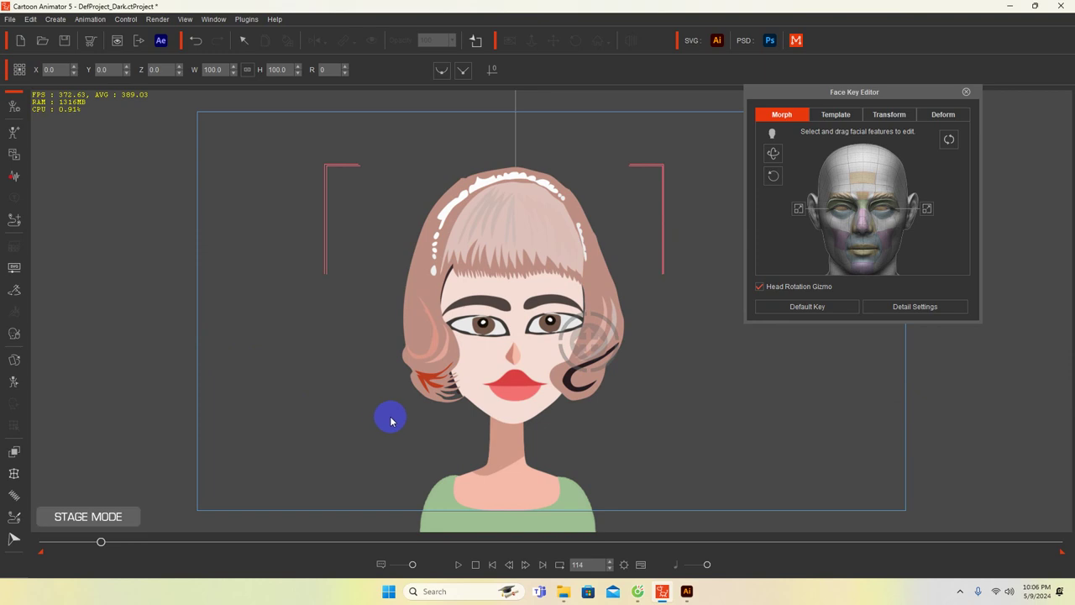
pyautogui.moveTo(591, 347); pyautogui.dragTo(612, 353)
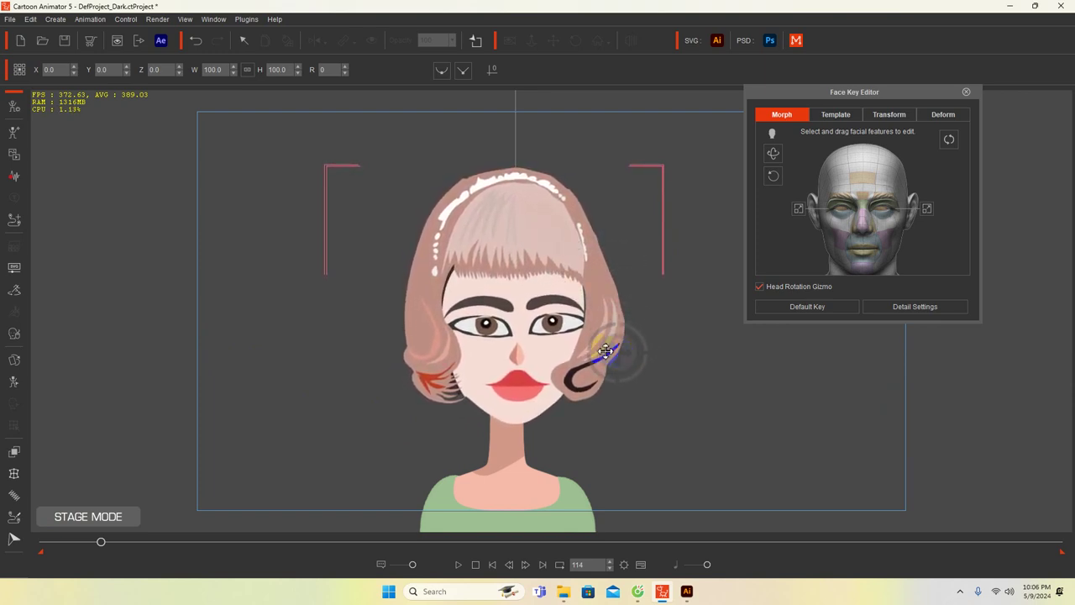
pyautogui.click(966, 92)
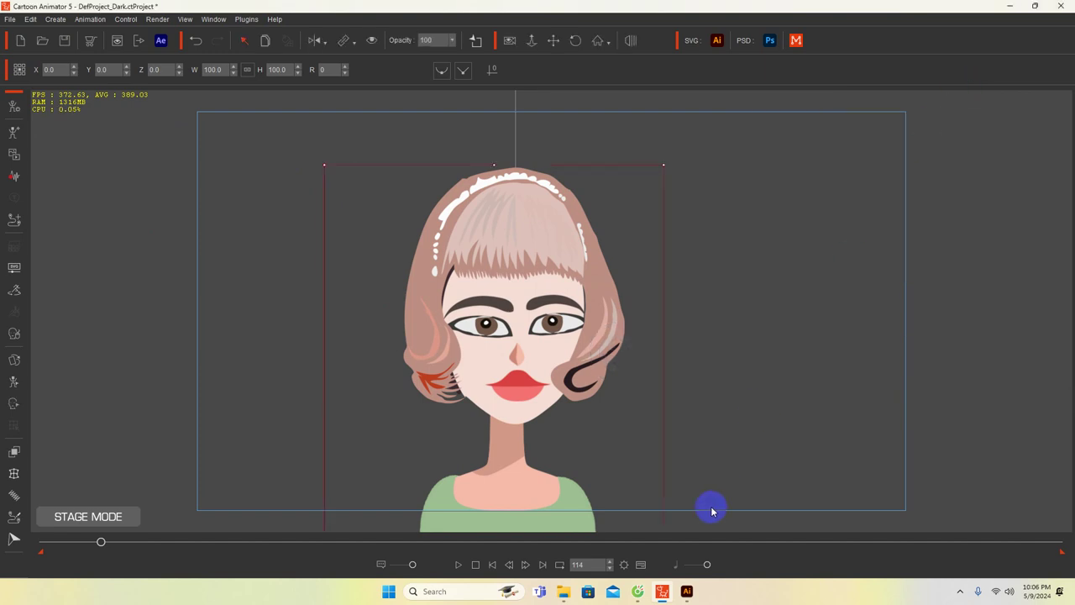
# Show the timeline, apply an arm-gesture body motion to the whole character at frame 114, and play it through to frame 277
pyautogui.click(641, 565)
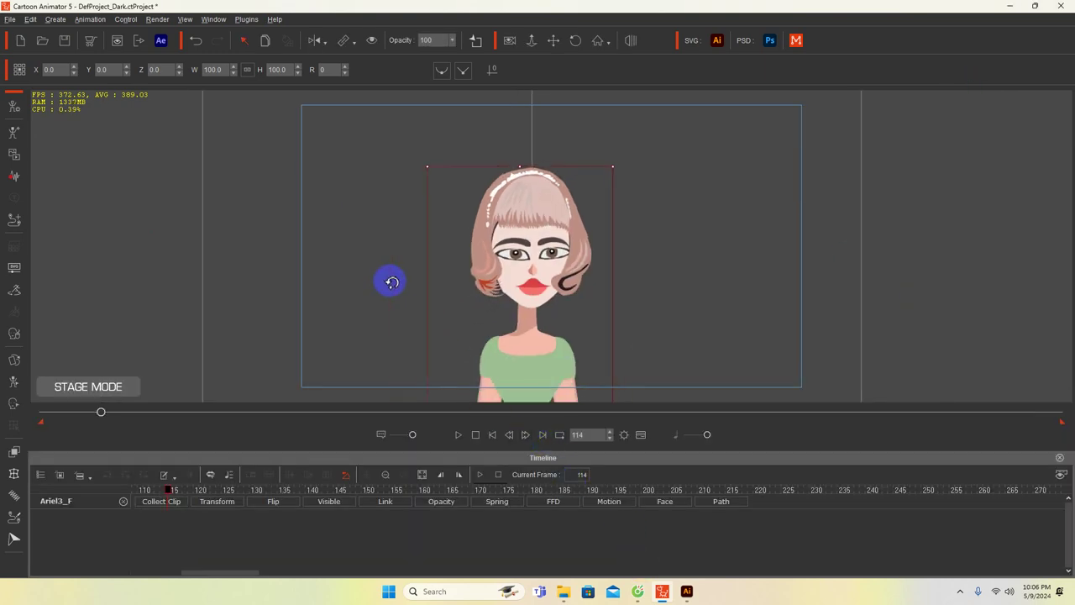
pyautogui.scroll(-6, 391, 282)
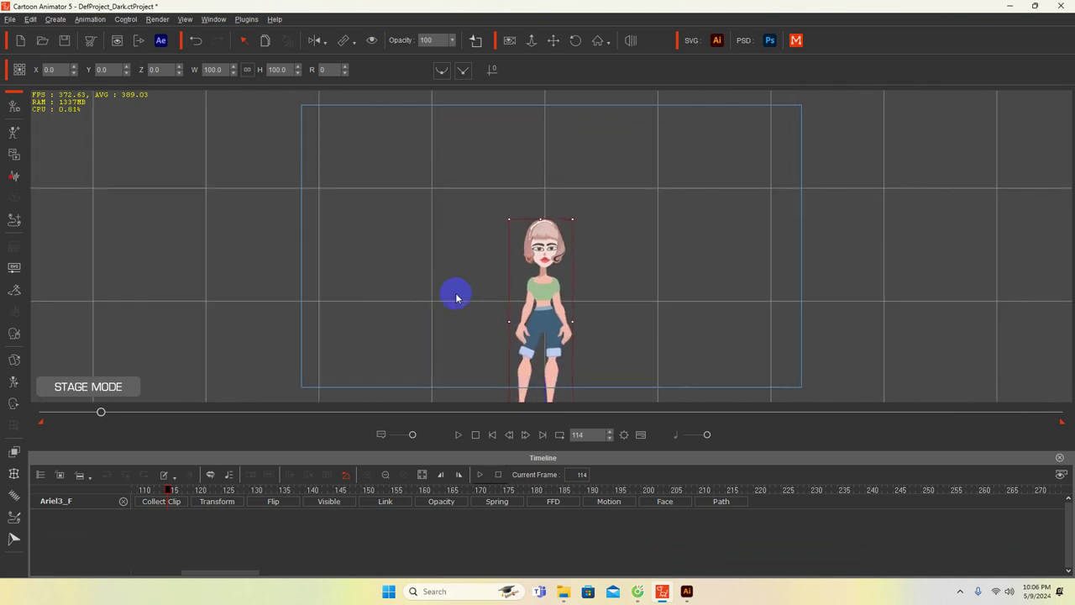
pyautogui.scroll(-1, 460, 299)
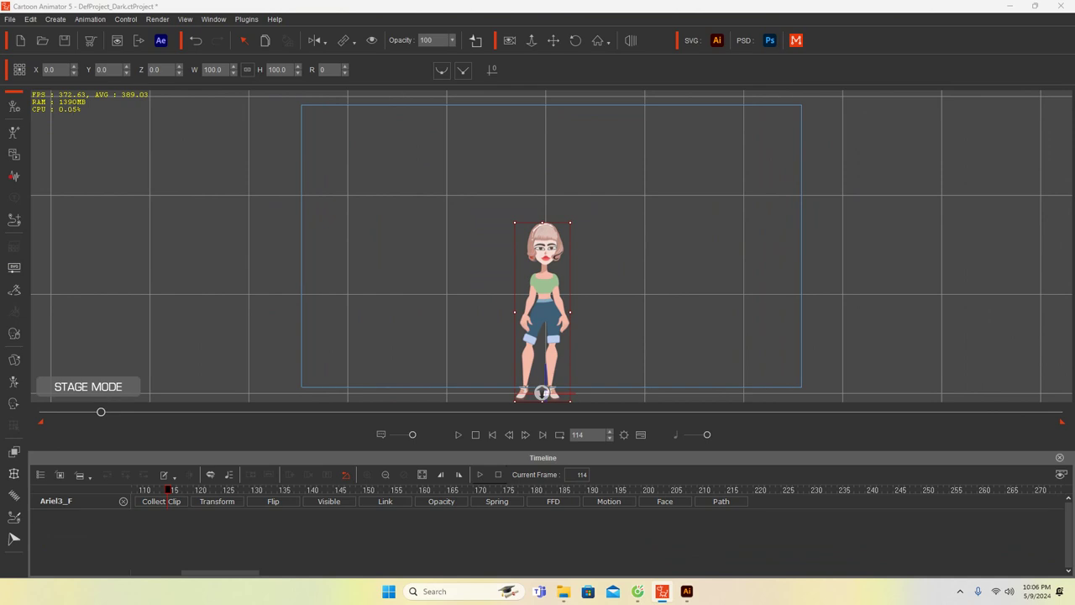
pyautogui.click(544, 296)
pyautogui.press('space')
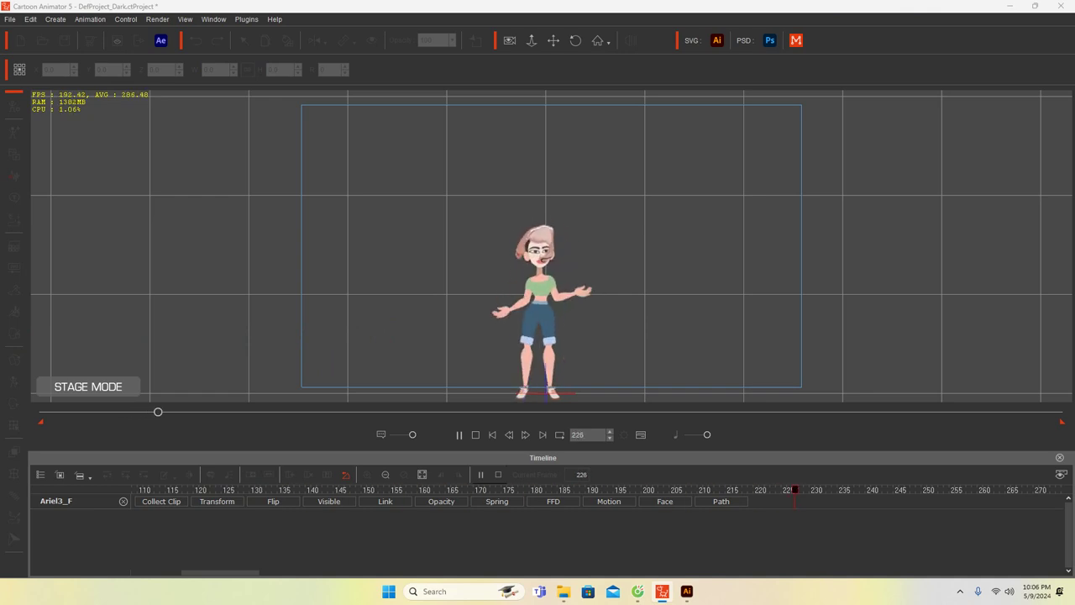
pyautogui.press('space')
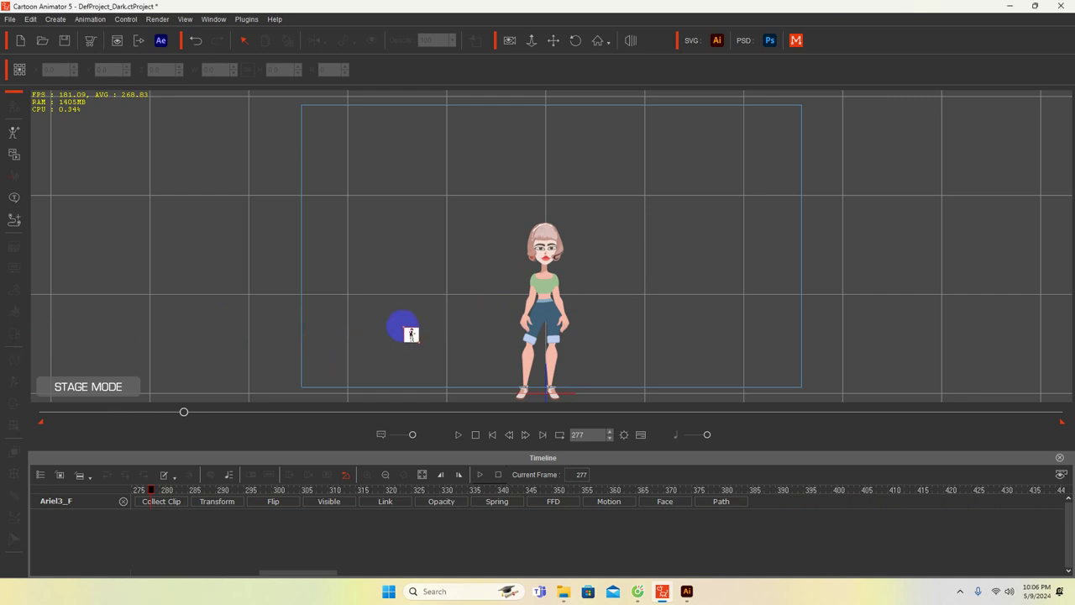
# Apply another arm-gesture body motion to the character at frame 277 and play it through to frame 440
pyautogui.click(544, 310)
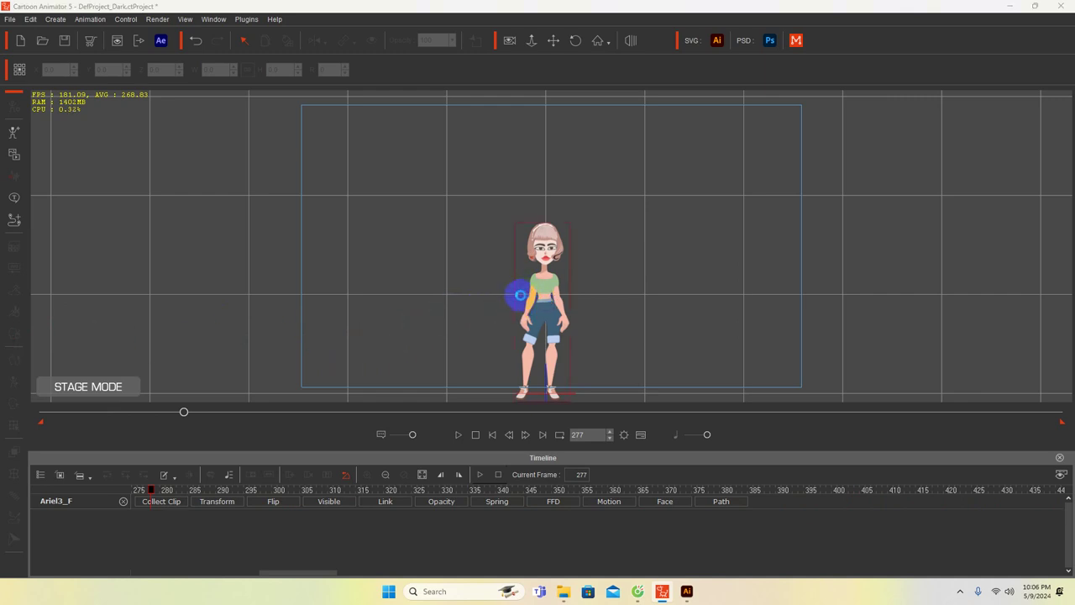
pyautogui.press('space')
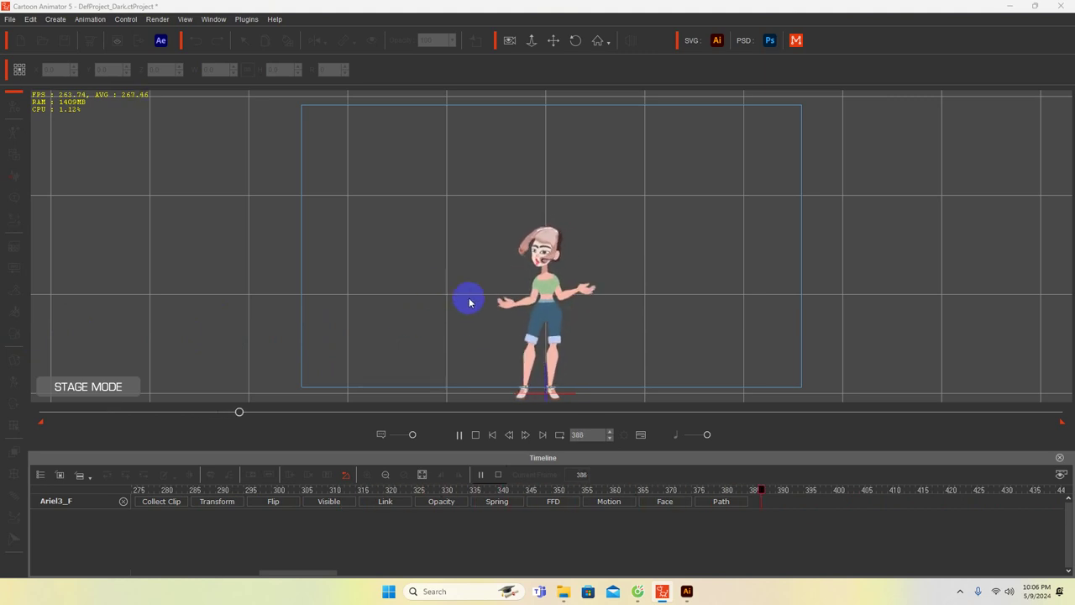
pyautogui.press('space')
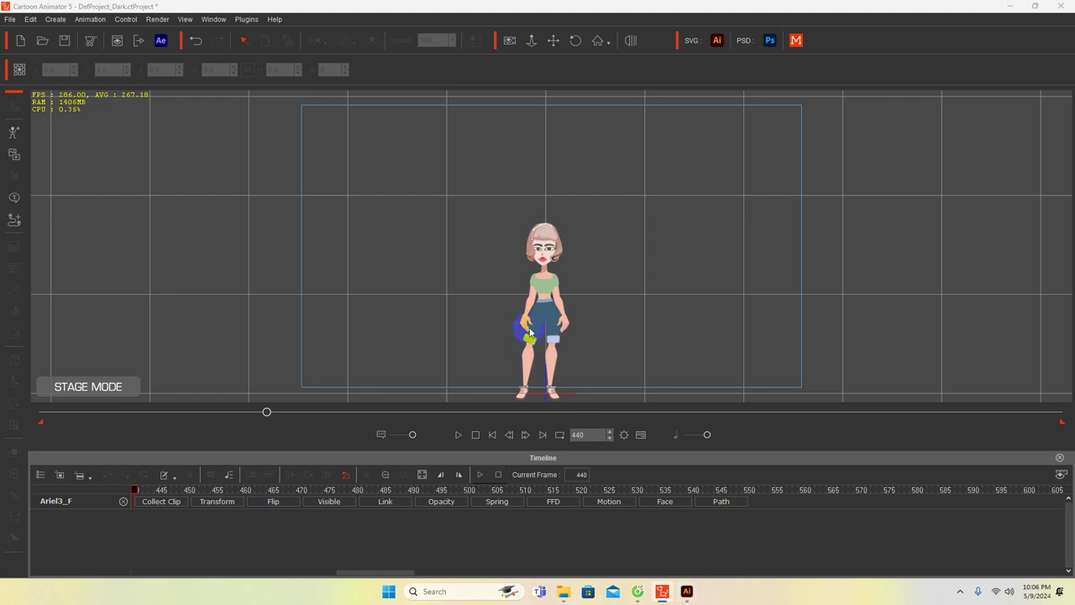
pyautogui.scroll(4, 664, 332)
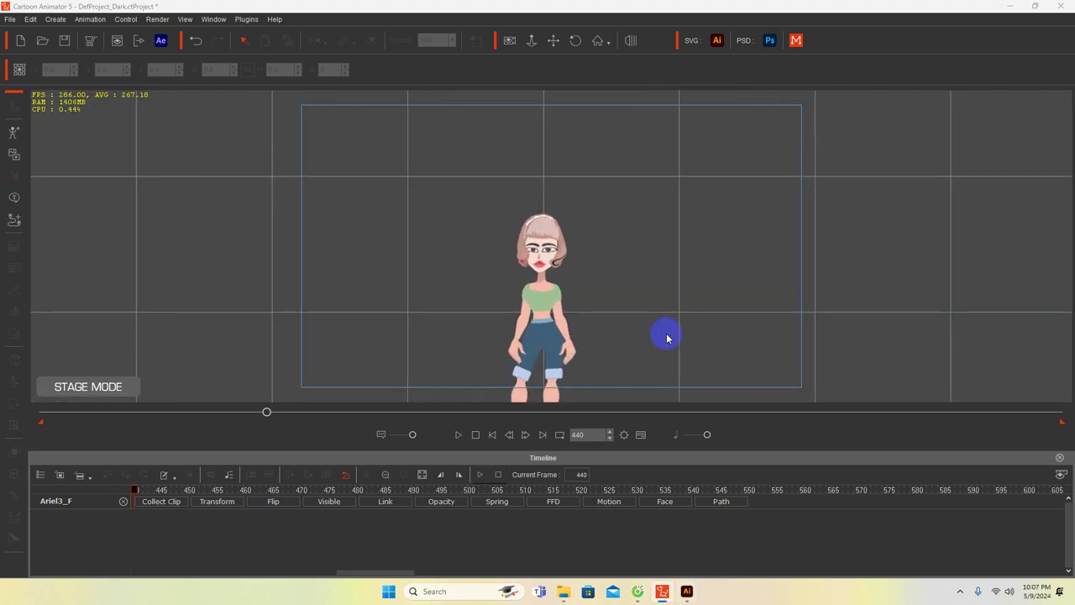
pyautogui.scroll(5, 666, 339)
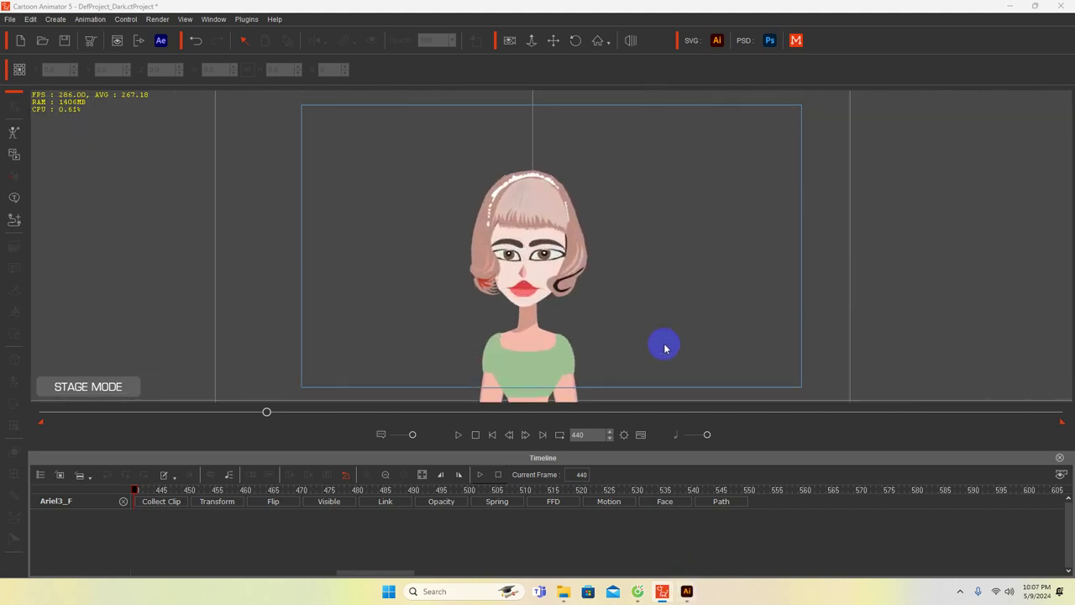
pyautogui.scroll(5, 654, 351)
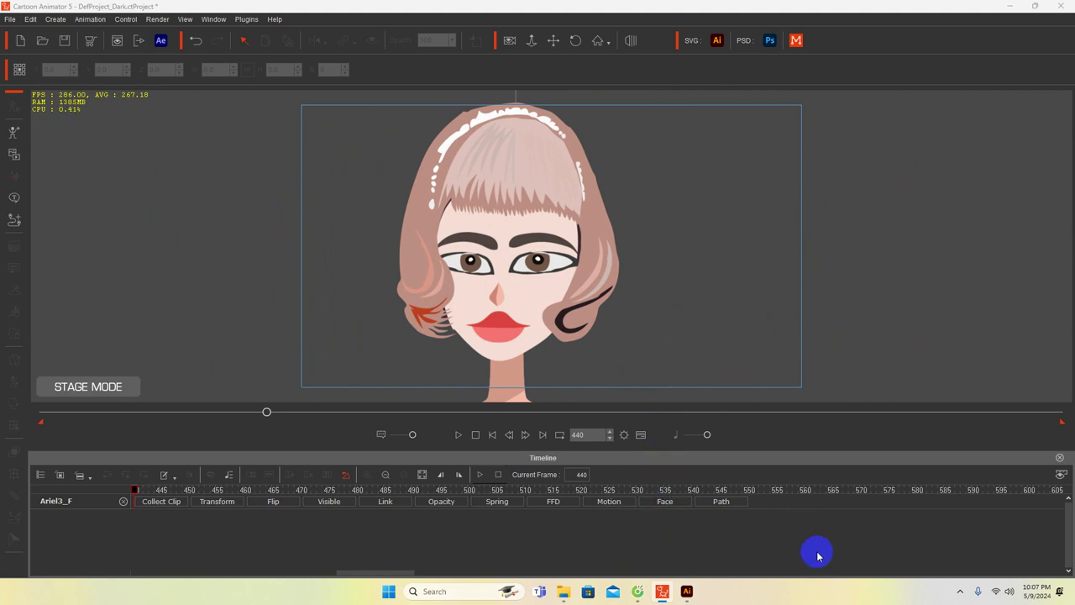
pyautogui.click(960, 591)
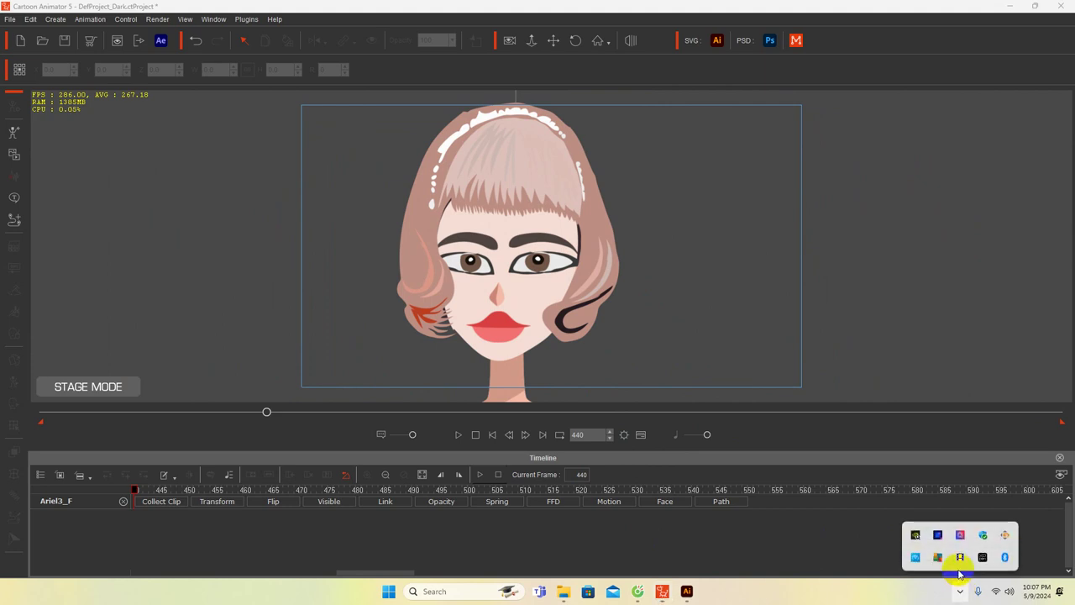